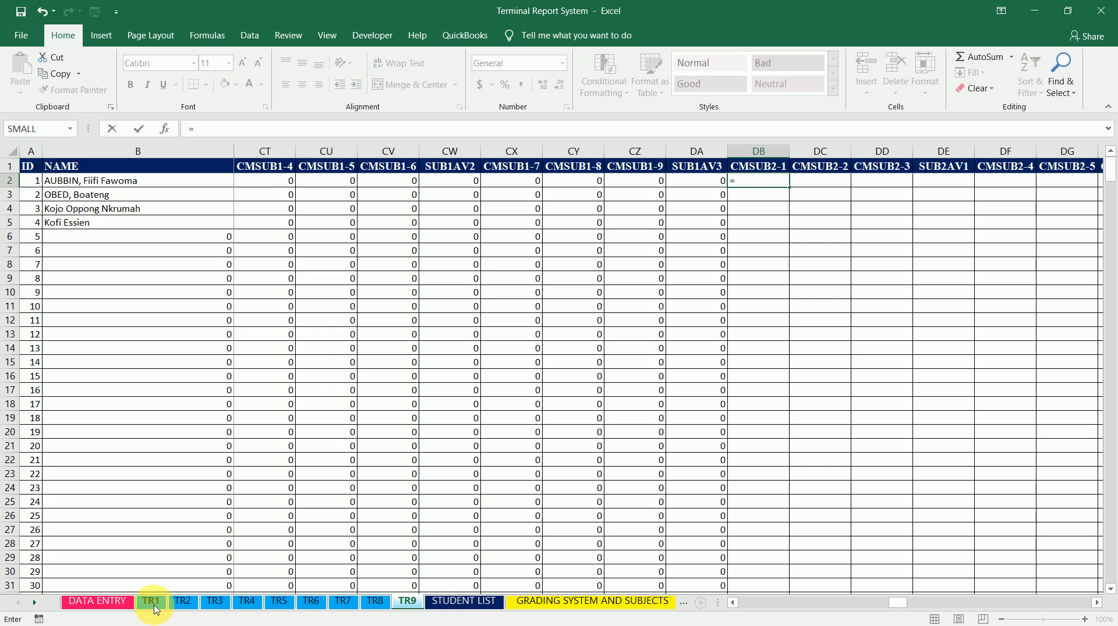
Set CMSUB2-1 cell DB2 to ='TR1'!Q2 (the TR1 SUB2(100) score) and fill it down the column
{"action": "left_click", "coordinate": [153, 603]}
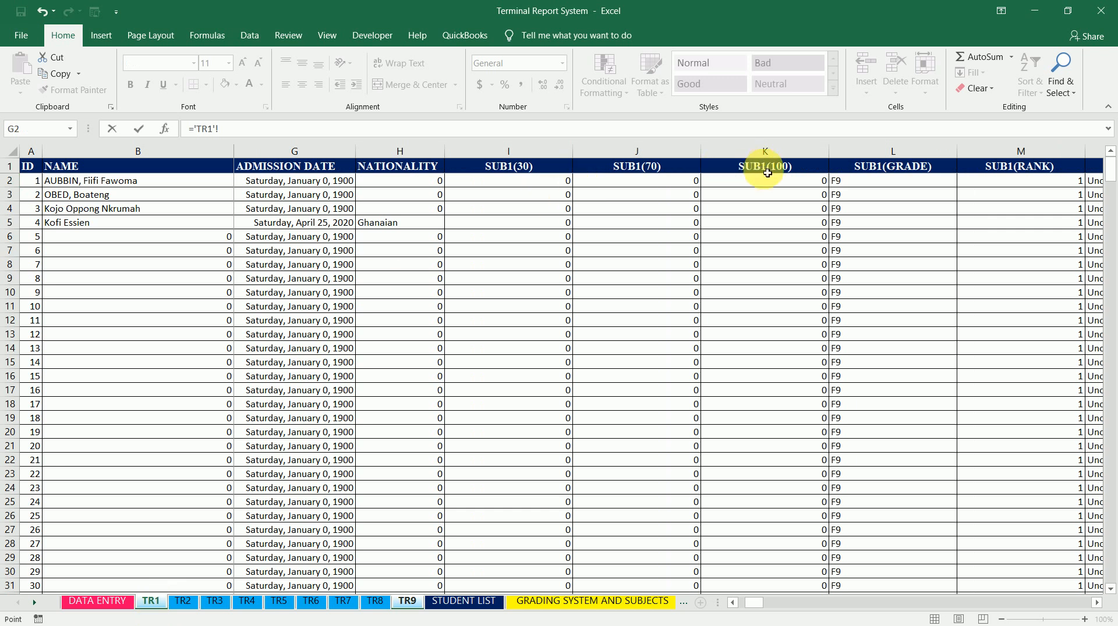
{"action": "left_click", "coordinate": [779, 186]}
{"action": "key", "text": "Right"}
{"action": "key", "text": "Right"}
{"action": "key", "text": "Right"}
{"action": "key", "text": "Right"}
{"action": "key", "text": "Right"}
{"action": "key", "text": "Right"}
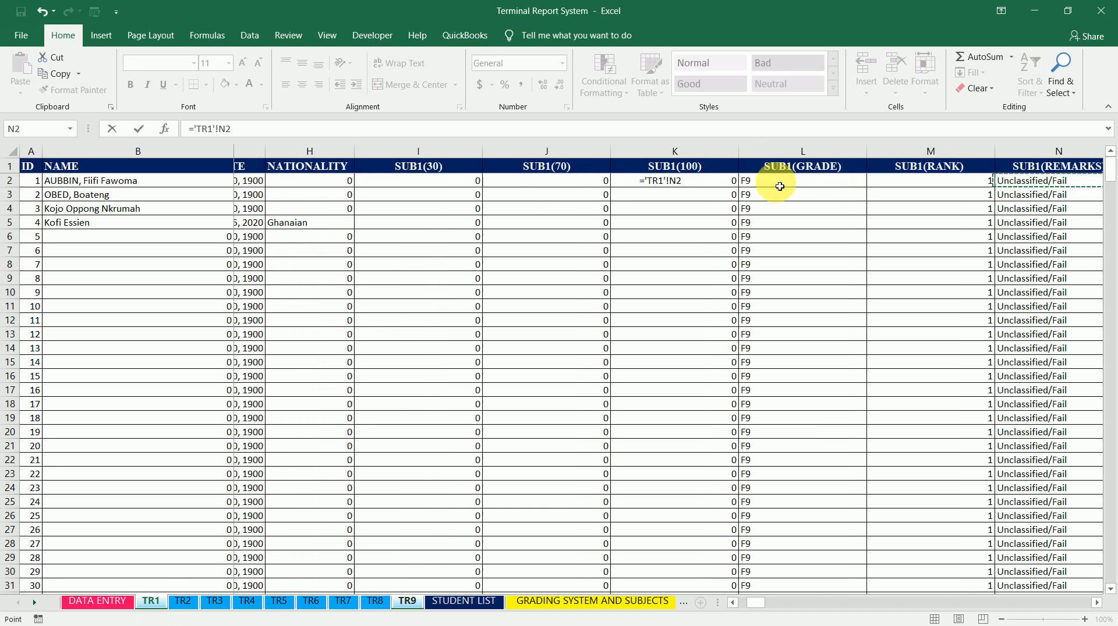
{"action": "key", "text": "Left"}
{"action": "key", "text": "Left"}
{"action": "key", "text": "Right"}
{"action": "key", "text": "Right"}
{"action": "key", "text": "Right"}
{"action": "key", "text": "Right"}
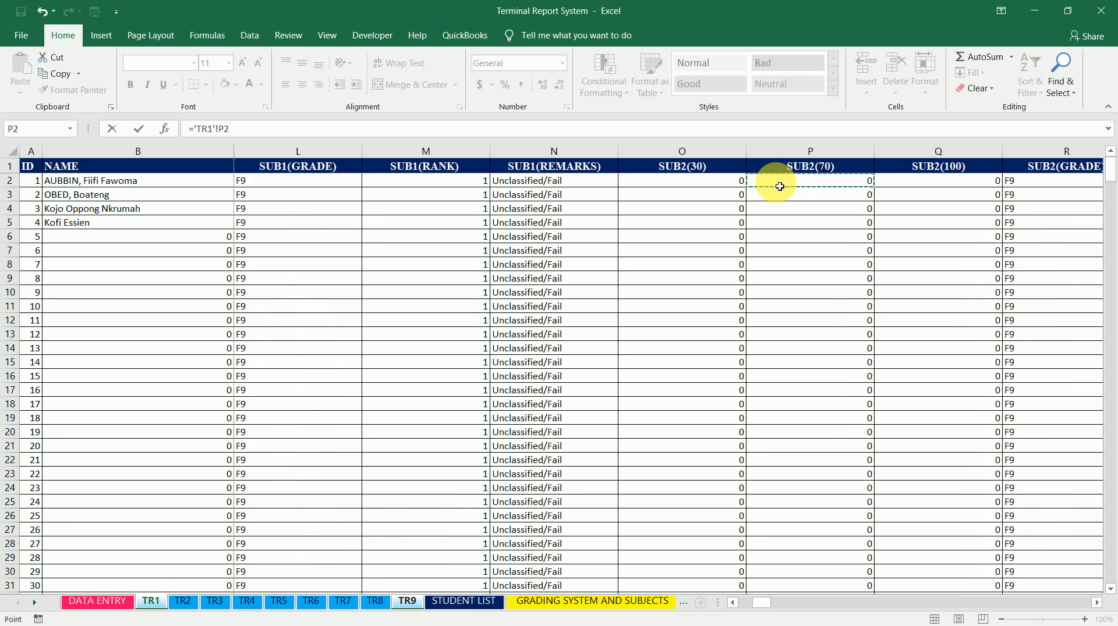
{"action": "key", "text": "Left"}
{"action": "key", "text": "Left"}
{"action": "key", "text": "Left"}
{"action": "key", "text": "Up"}
{"action": "key", "text": "Right"}
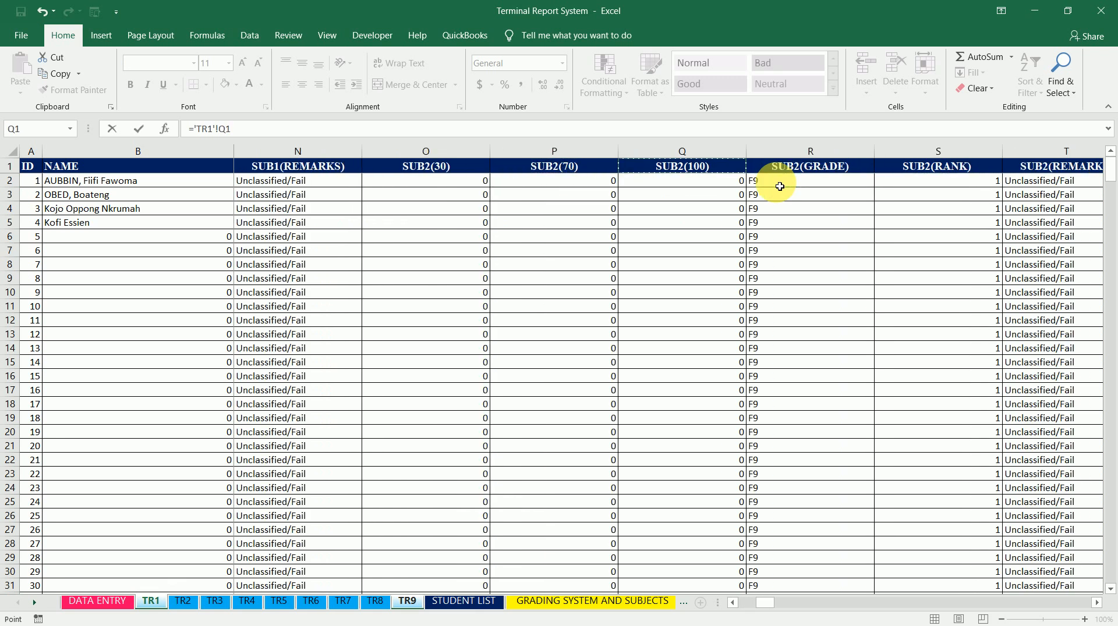
{"action": "key", "text": "Down"}
{"action": "key", "text": "Return"}
{"action": "left_click", "coordinate": [780, 186]}
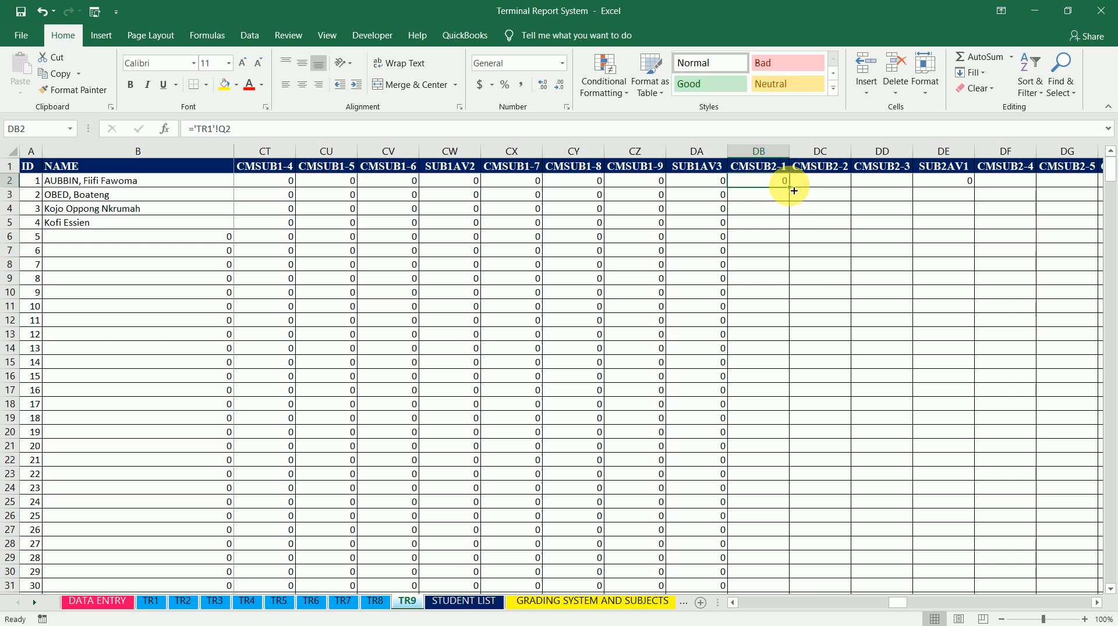
{"action": "double_click", "coordinate": [794, 191]}
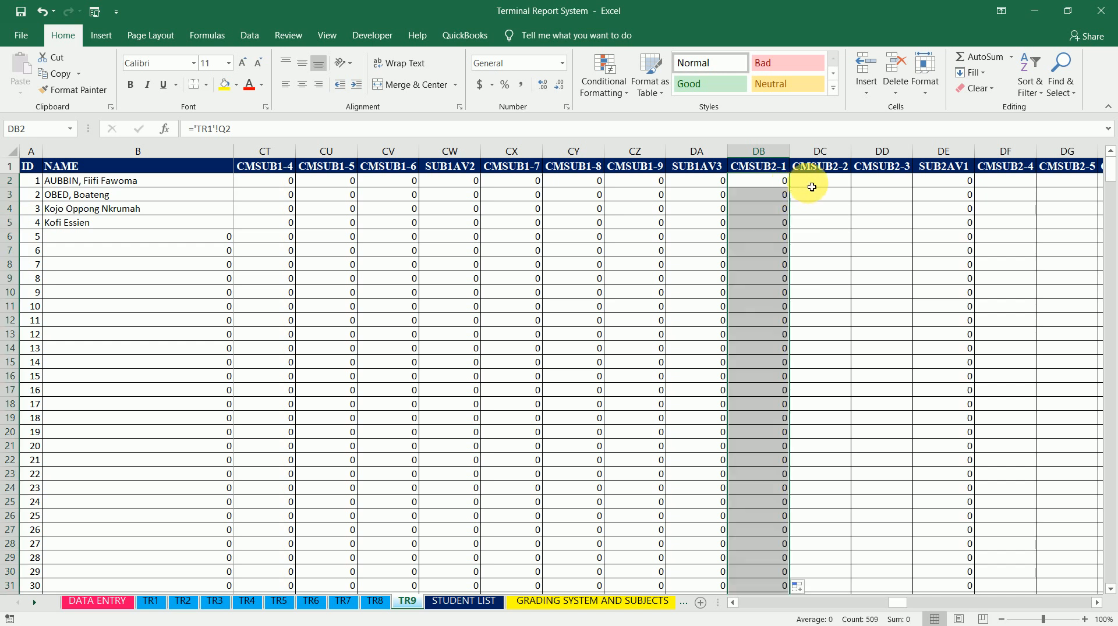
Set CMSUB2-2 cell DC2 to ='TR2'!Q2 and fill the formula down the column
{"action": "left_click", "coordinate": [815, 185]}
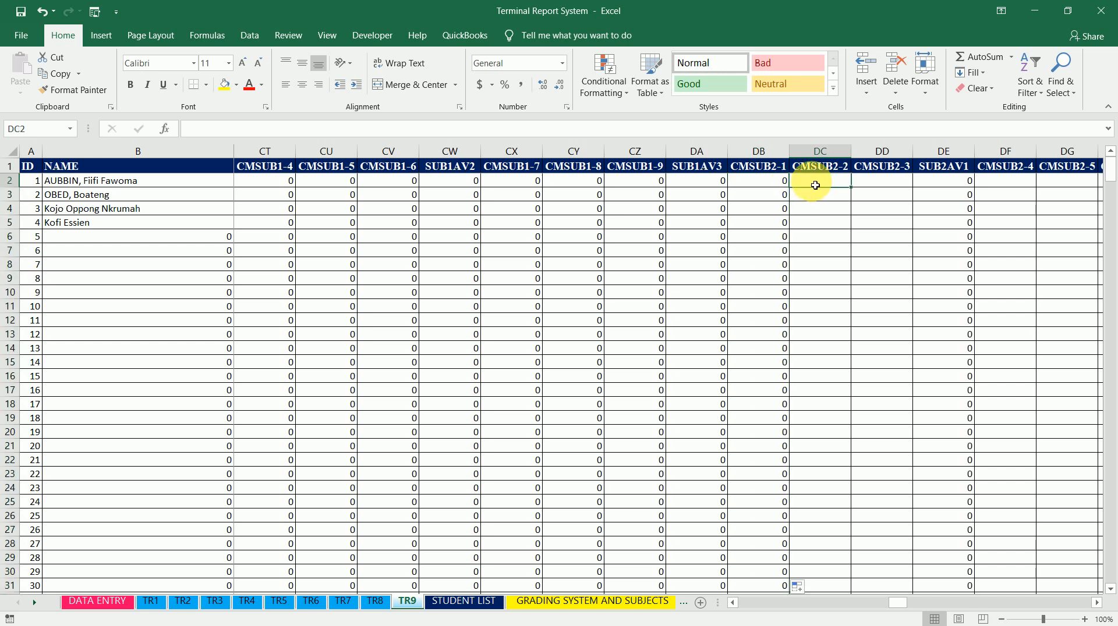
{"action": "type", "text": "="}
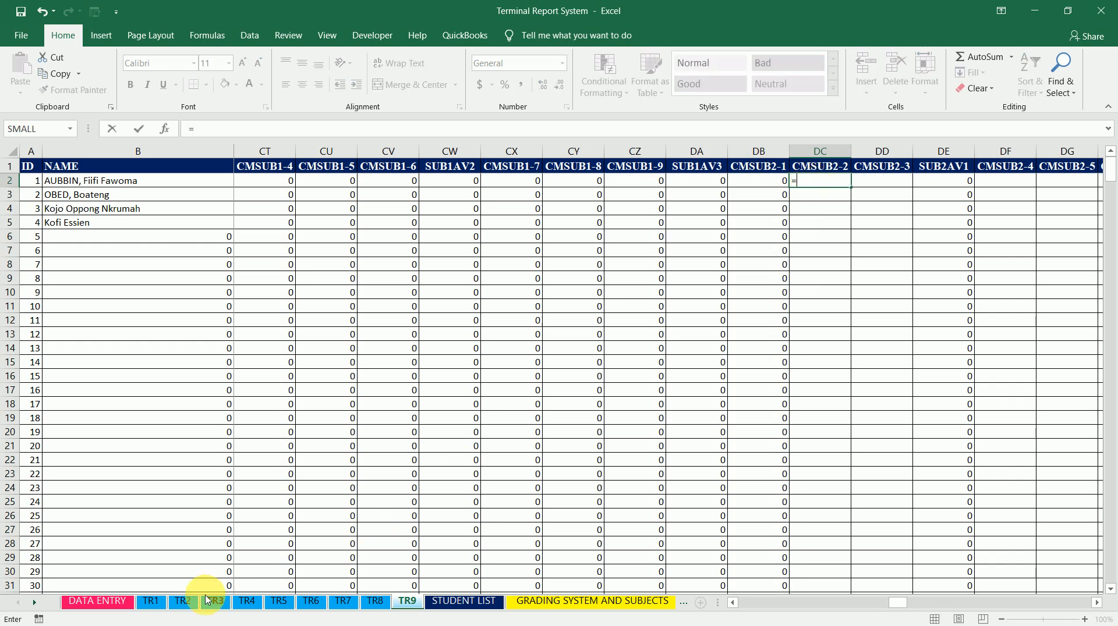
{"action": "left_click", "coordinate": [183, 602]}
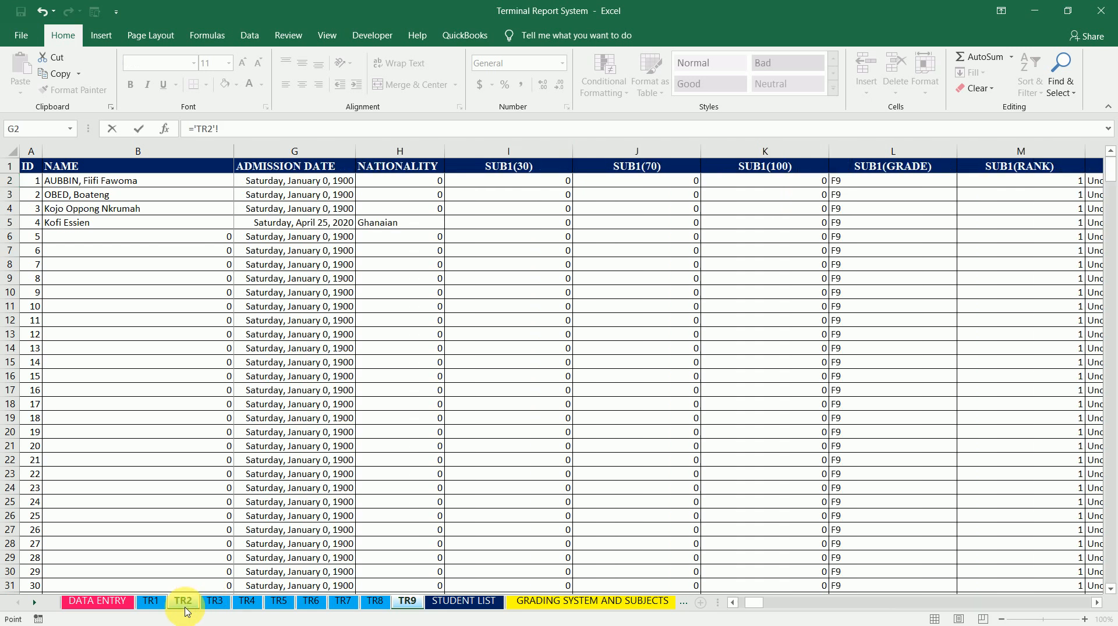
{"action": "left_click", "coordinate": [890, 181]}
{"action": "key", "text": "Right"}
{"action": "key", "text": "Right"}
{"action": "key", "text": "Right"}
{"action": "key", "text": "Right"}
{"action": "key", "text": "Right"}
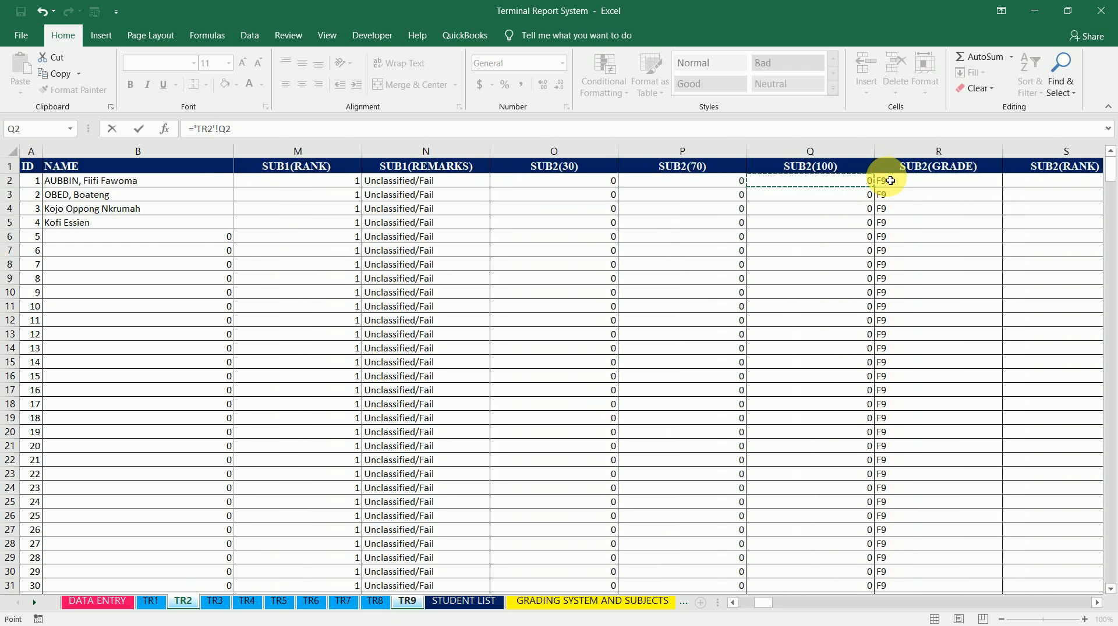
{"action": "key", "text": "Return"}
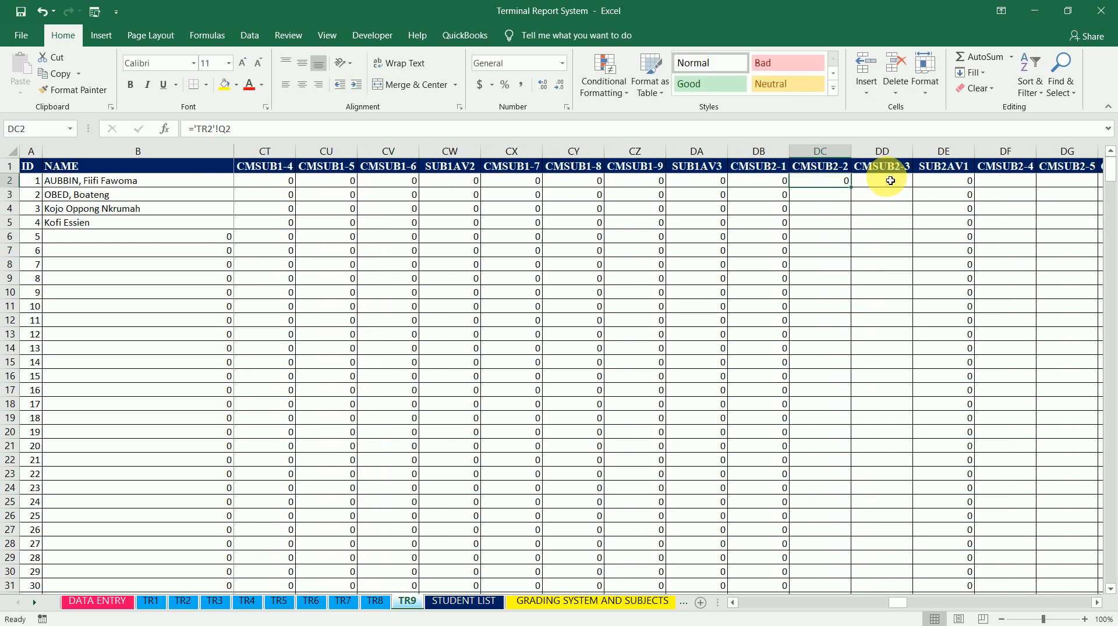
{"action": "double_click", "coordinate": [851, 187]}
{"action": "left_click", "coordinate": [820, 182]}
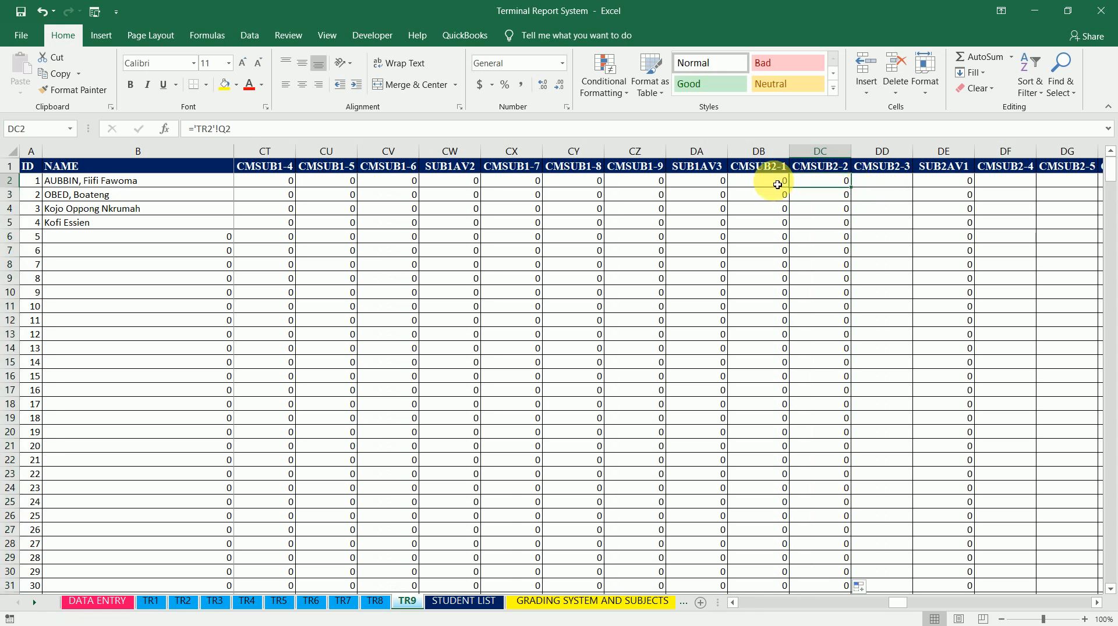
{"action": "left_click", "coordinate": [778, 185]}
{"action": "left_click", "coordinate": [823, 182]}
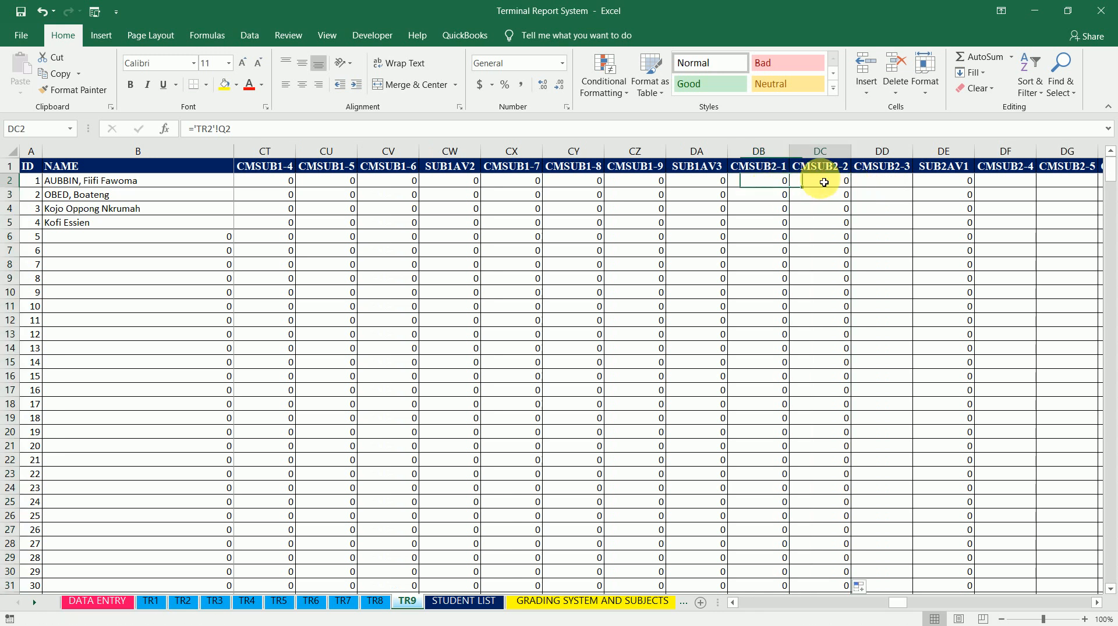
Set CMSUB2-3 cell DD2 to ='TR3'!Q2 and fill the formula down the column
{"action": "left_click", "coordinate": [880, 183]}
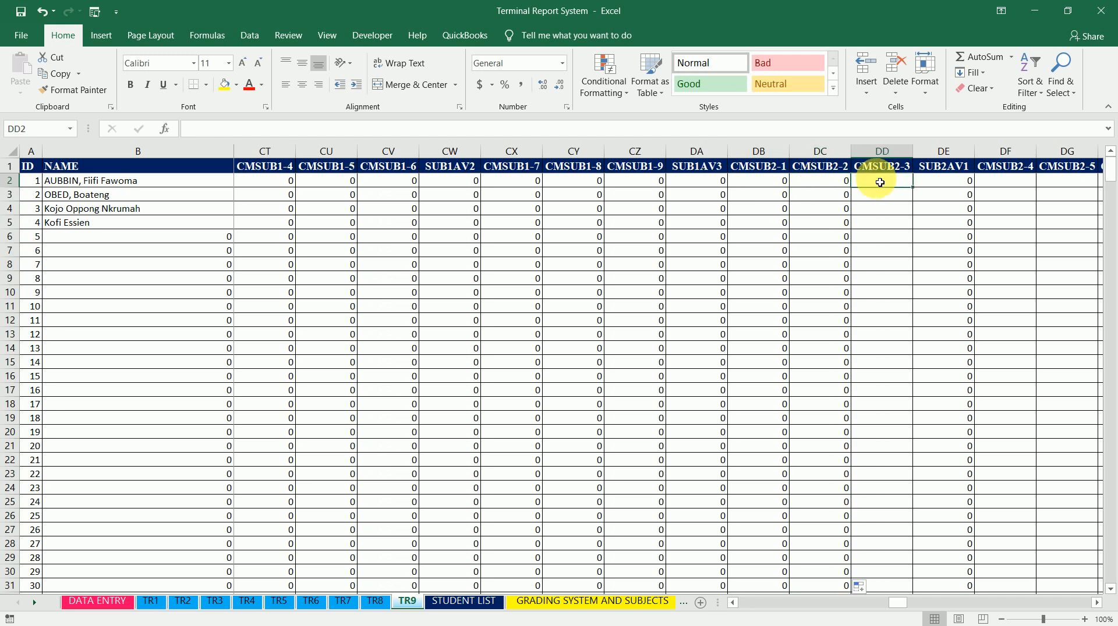
{"action": "type", "text": "="}
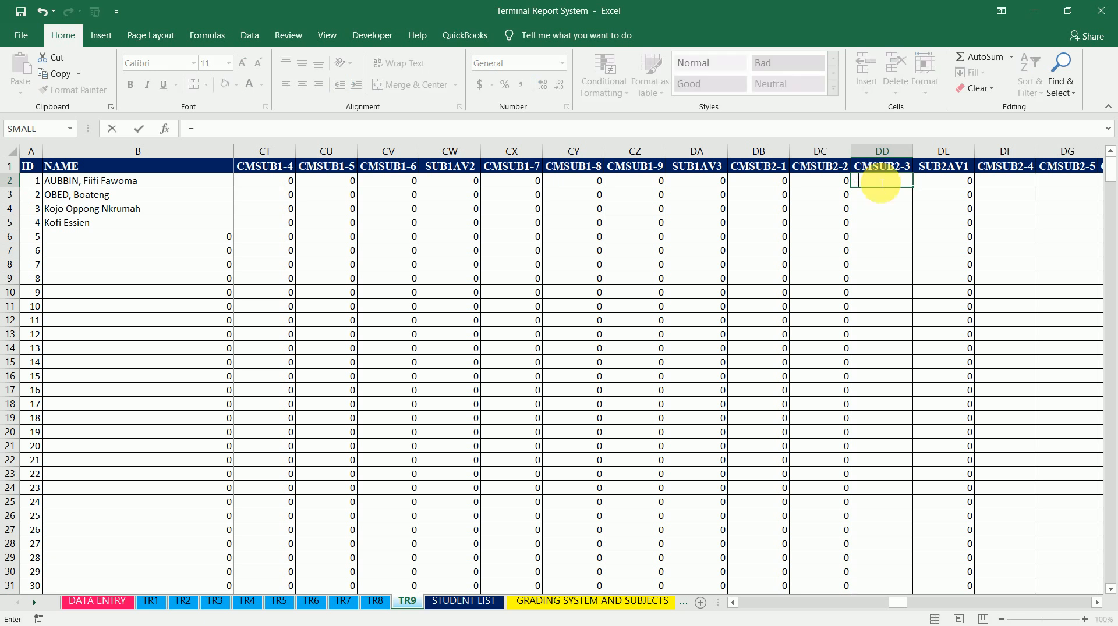
{"action": "left_click", "coordinate": [216, 600]}
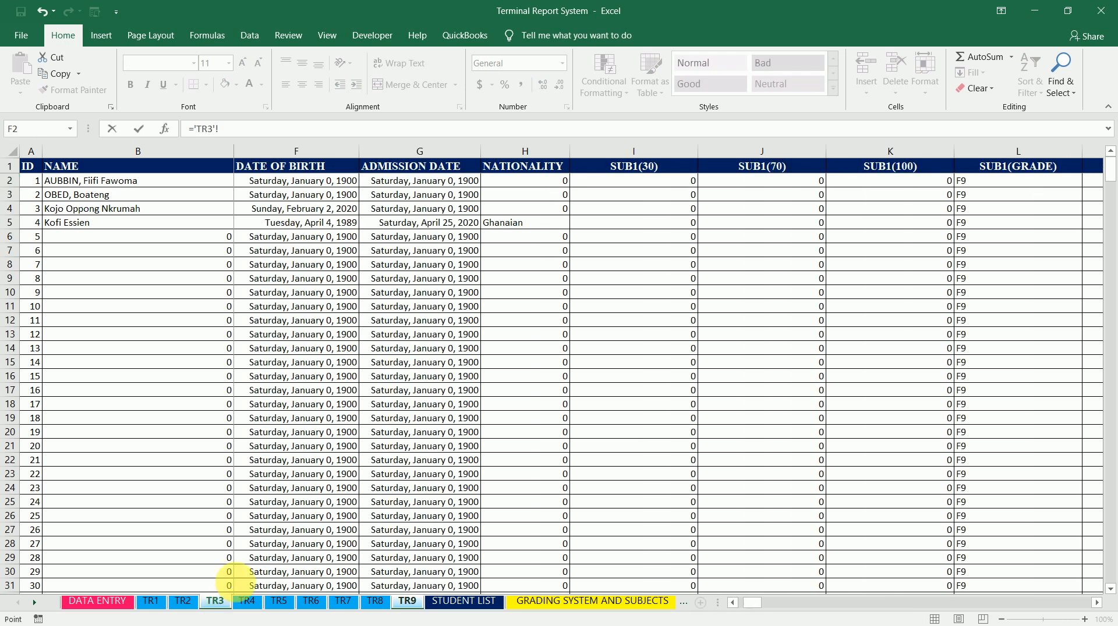
{"action": "left_click", "coordinate": [928, 185]}
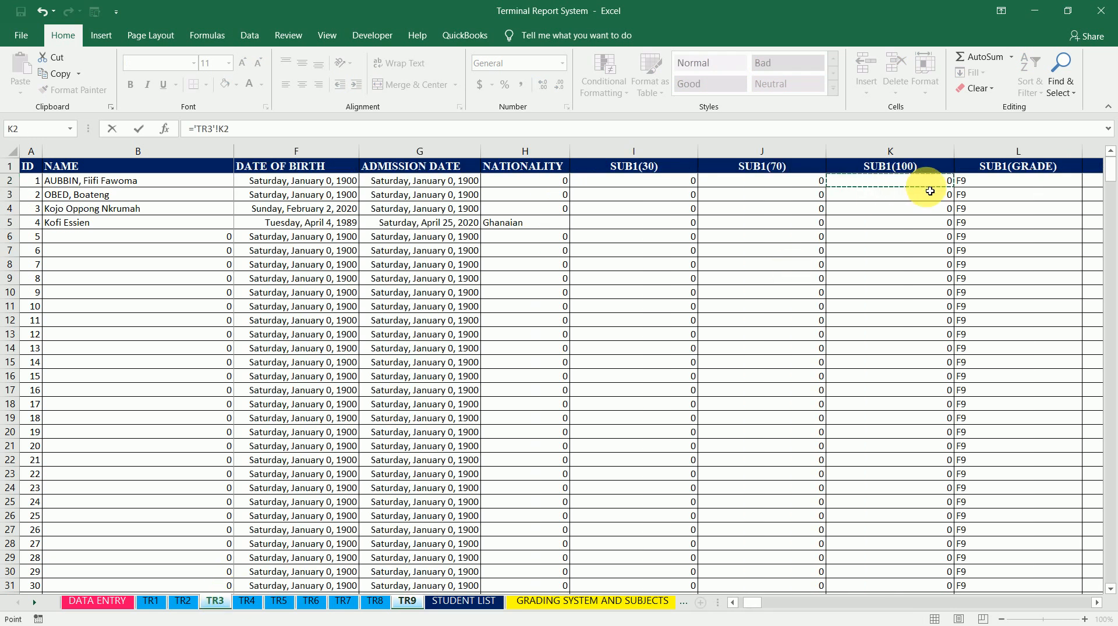
{"action": "key", "text": "Right"}
{"action": "key", "text": "Right"}
{"action": "key", "text": "Right"}
{"action": "key", "text": "Right"}
{"action": "key", "text": "Right"}
{"action": "key", "text": "Right"}
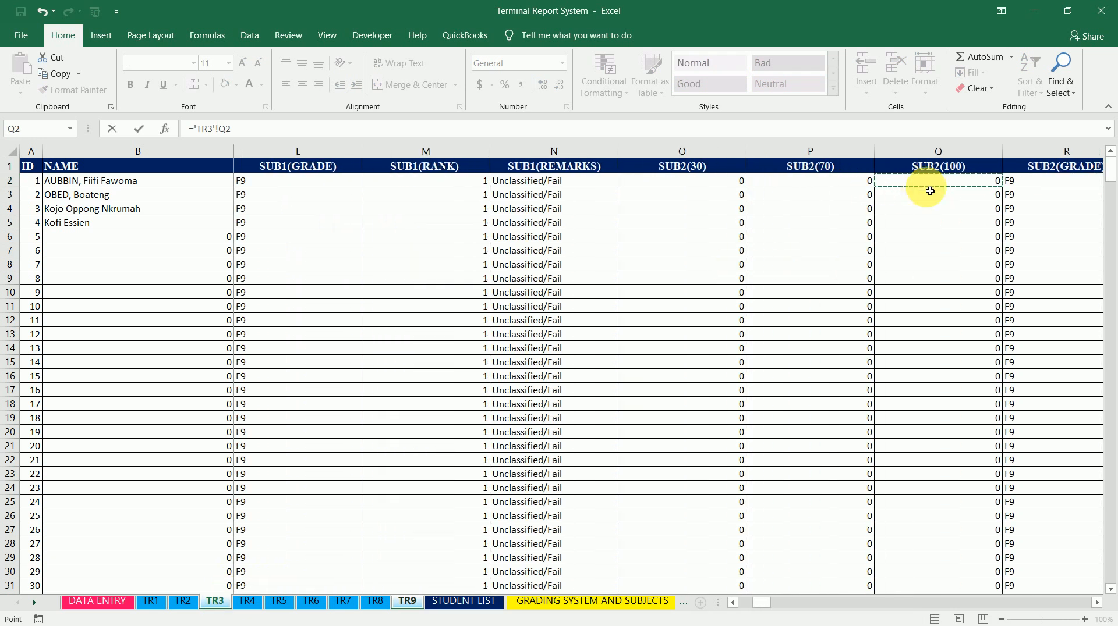
{"action": "key", "text": "Right"}
{"action": "key", "text": "Left"}
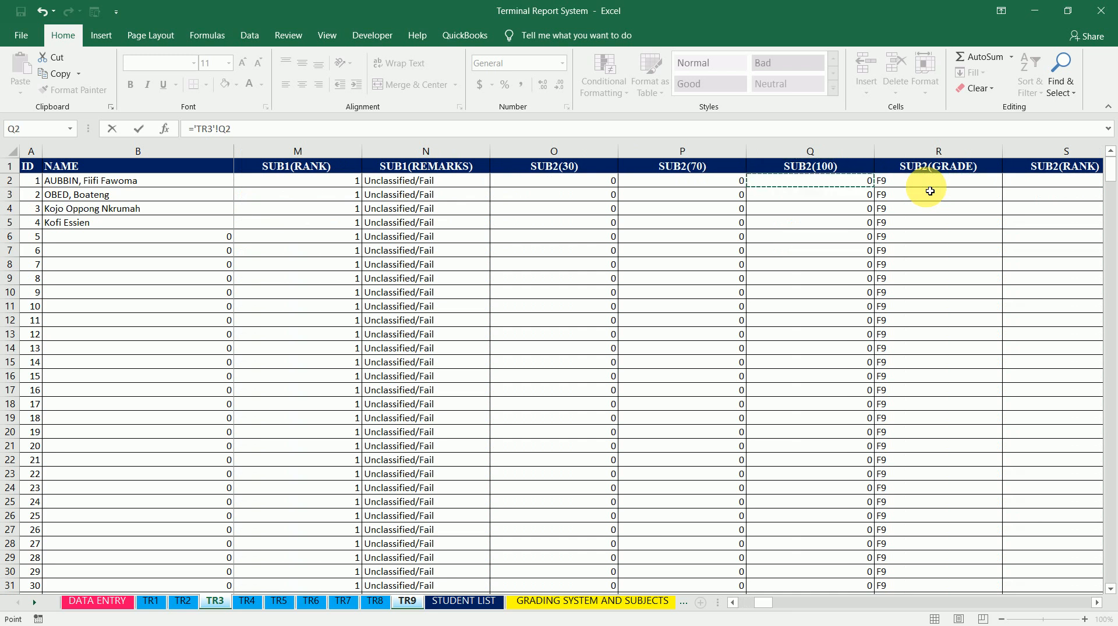
{"action": "key", "text": "Return"}
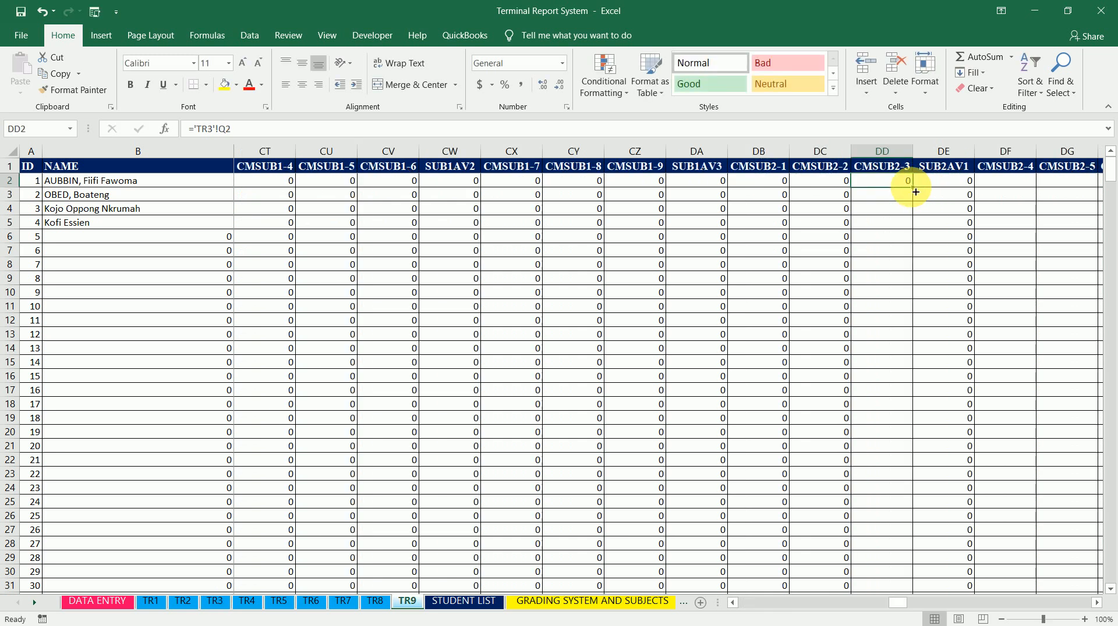
{"action": "double_click", "coordinate": [913, 187]}
Set CMSUB2-4 cell DF2 to ='TR4'!Q2 and fill the formula down the column
{"action": "left_click", "coordinate": [1003, 184]}
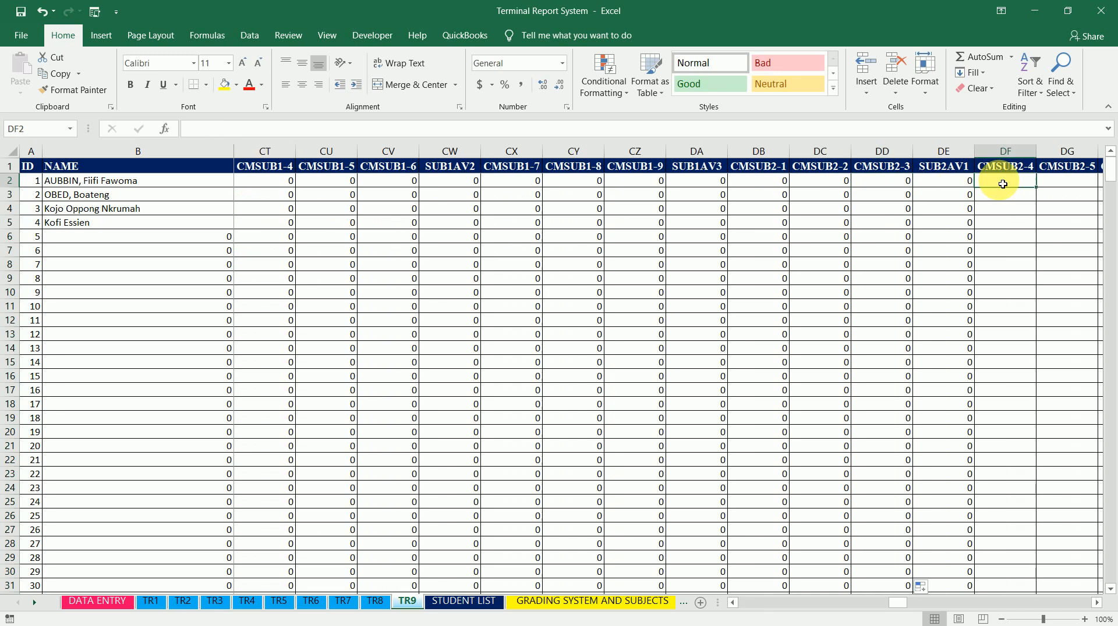
{"action": "key", "text": "Right"}
{"action": "key", "text": "Right"}
{"action": "key", "text": "Left"}
{"action": "key", "text": "Left"}
{"action": "type", "text": "="}
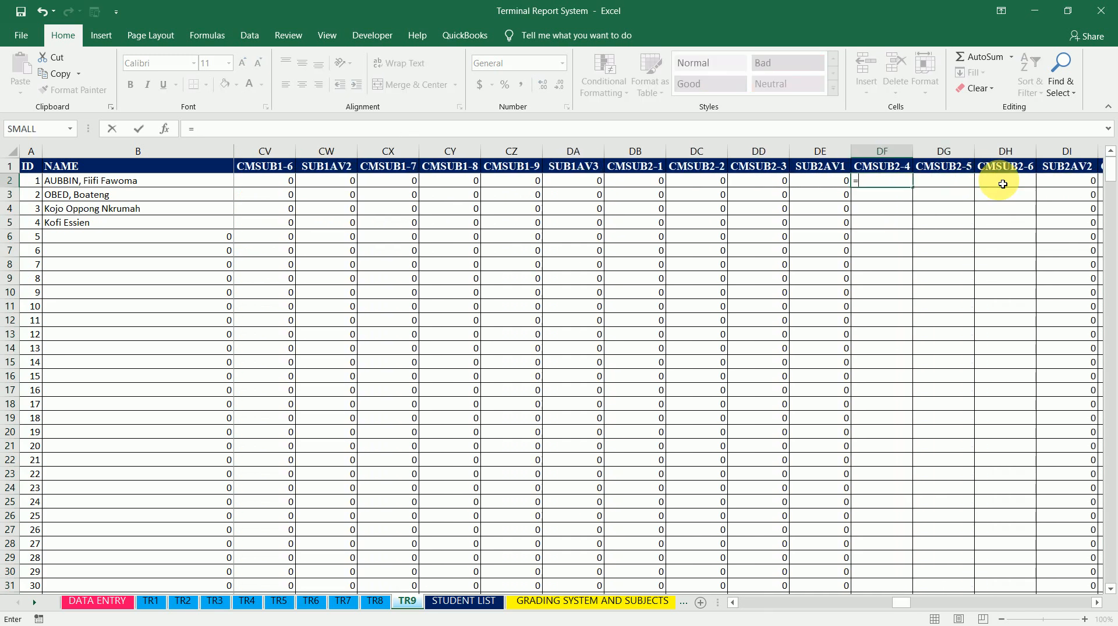
{"action": "left_click", "coordinate": [254, 606]}
{"action": "left_click", "coordinate": [917, 184]}
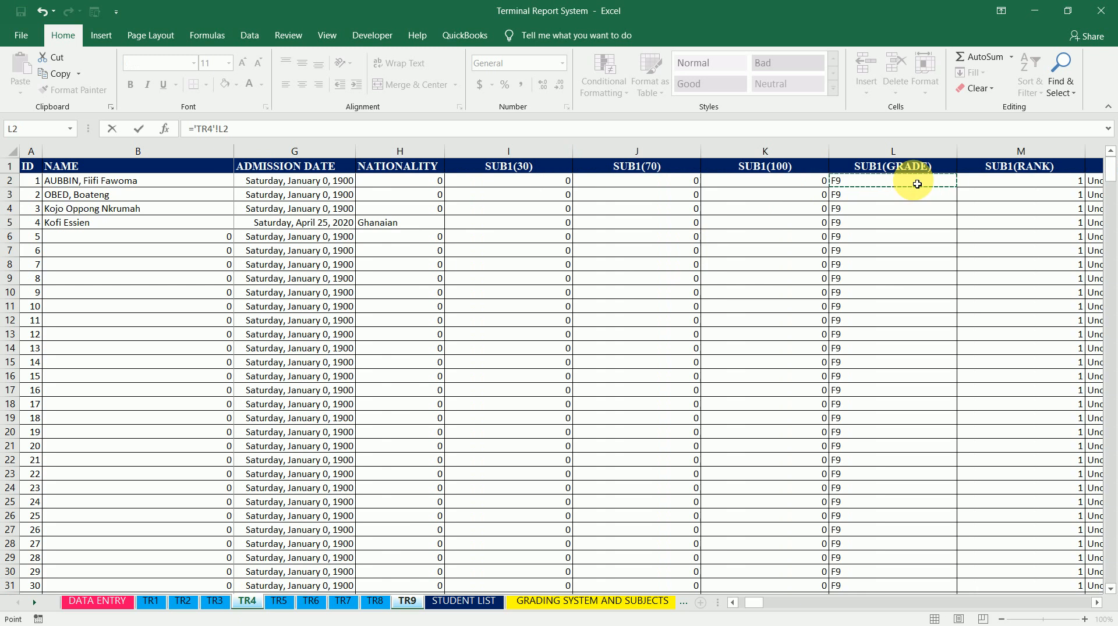
{"action": "key", "text": "Right"}
{"action": "key", "text": "Right"}
{"action": "key", "text": "Right"}
{"action": "key", "text": "Right"}
{"action": "key", "text": "Right"}
{"action": "key", "text": "Right"}
{"action": "key", "text": "Right"}
{"action": "key", "text": "Right"}
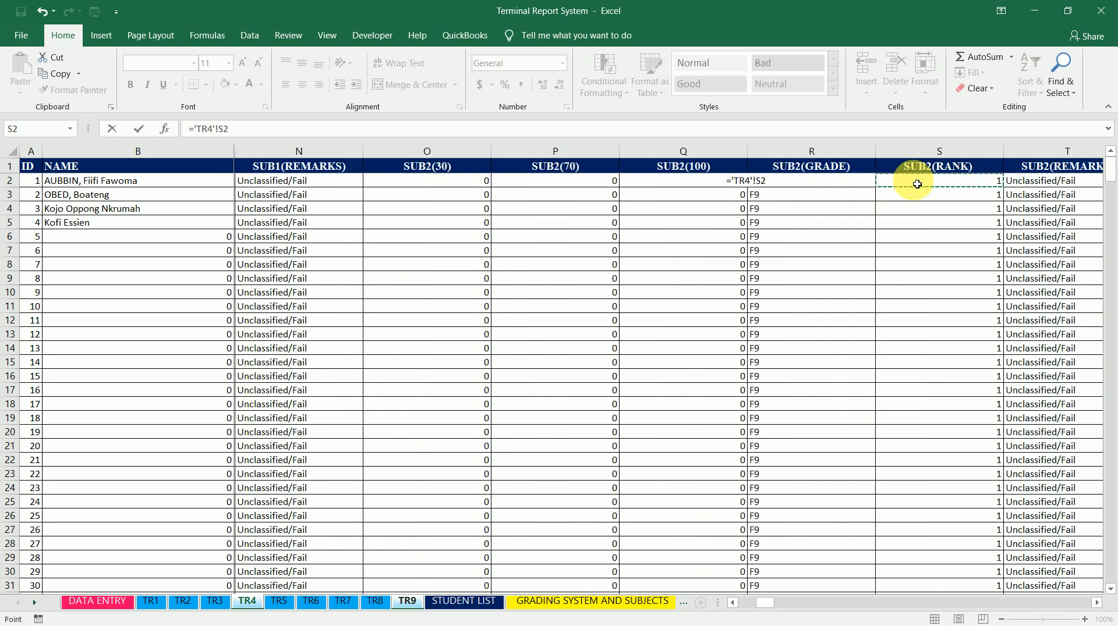
{"action": "key", "text": "Left"}
{"action": "key", "text": "Left"}
{"action": "key", "text": "Left"}
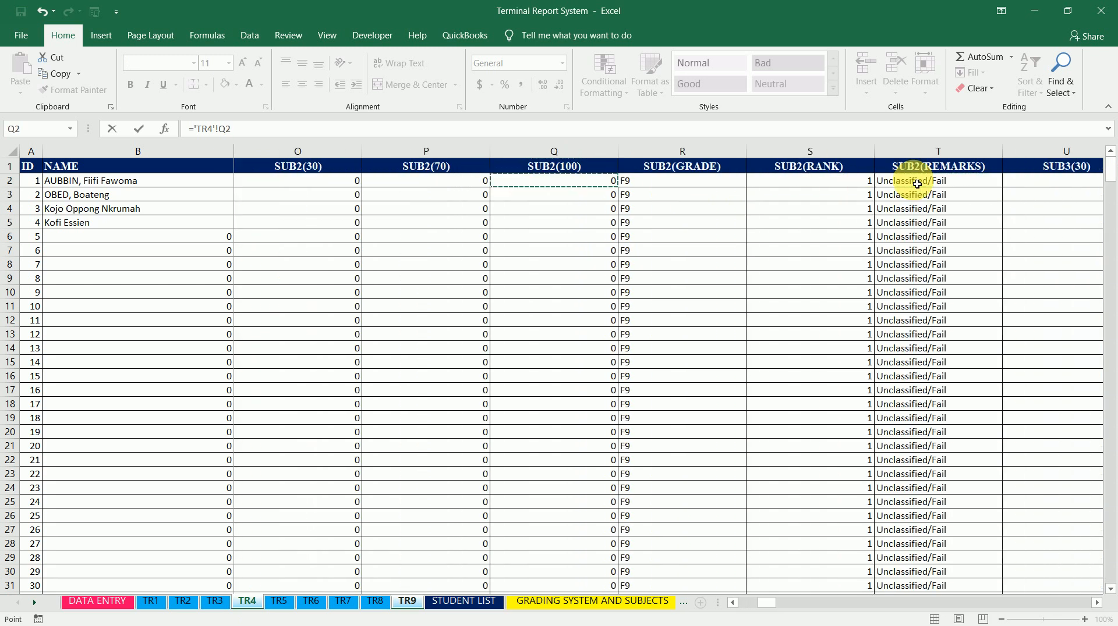
{"action": "key", "text": "Return"}
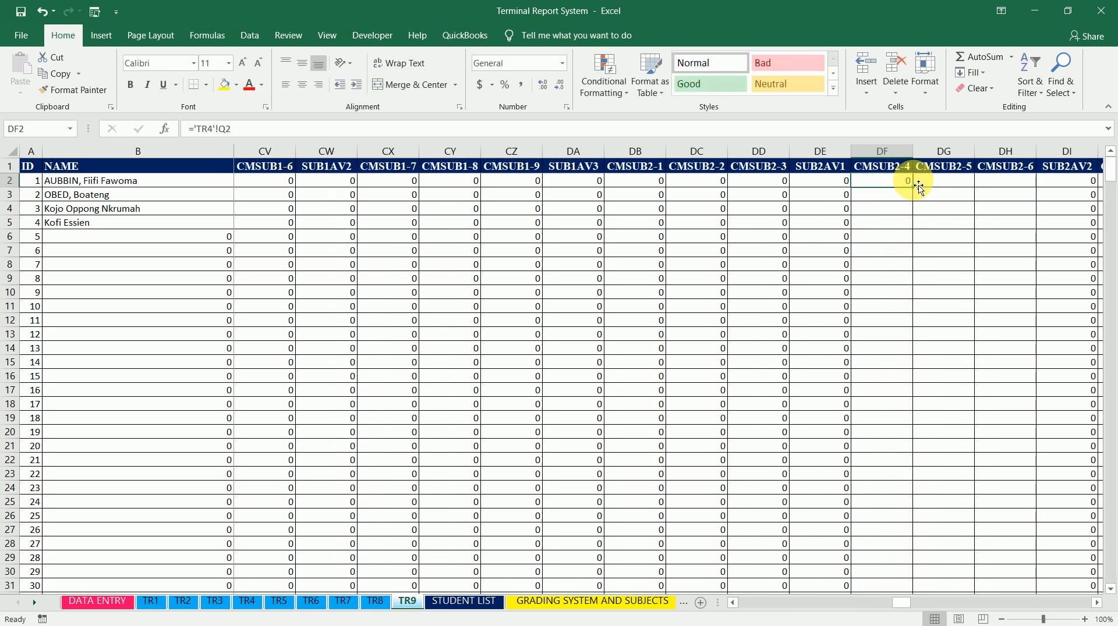
{"action": "double_click", "coordinate": [912, 187]}
Set CMSUB2-5 cell DG2 to ='TR5'!Q2 and fill the formula down the column
{"action": "left_click", "coordinate": [938, 187]}
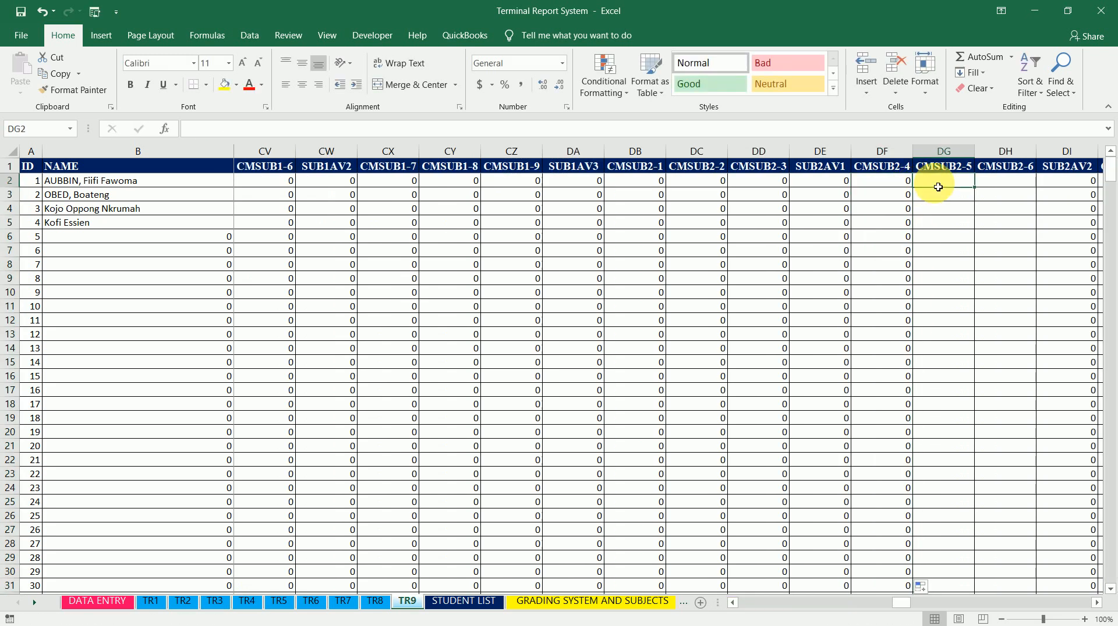
{"action": "type", "text": "="}
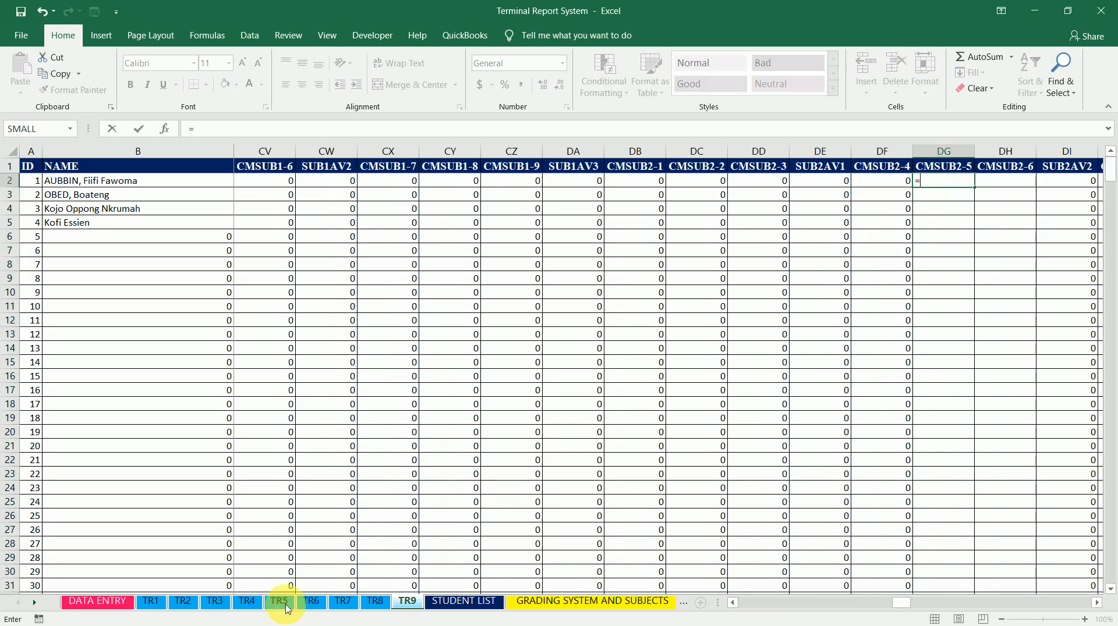
{"action": "left_click", "coordinate": [285, 606]}
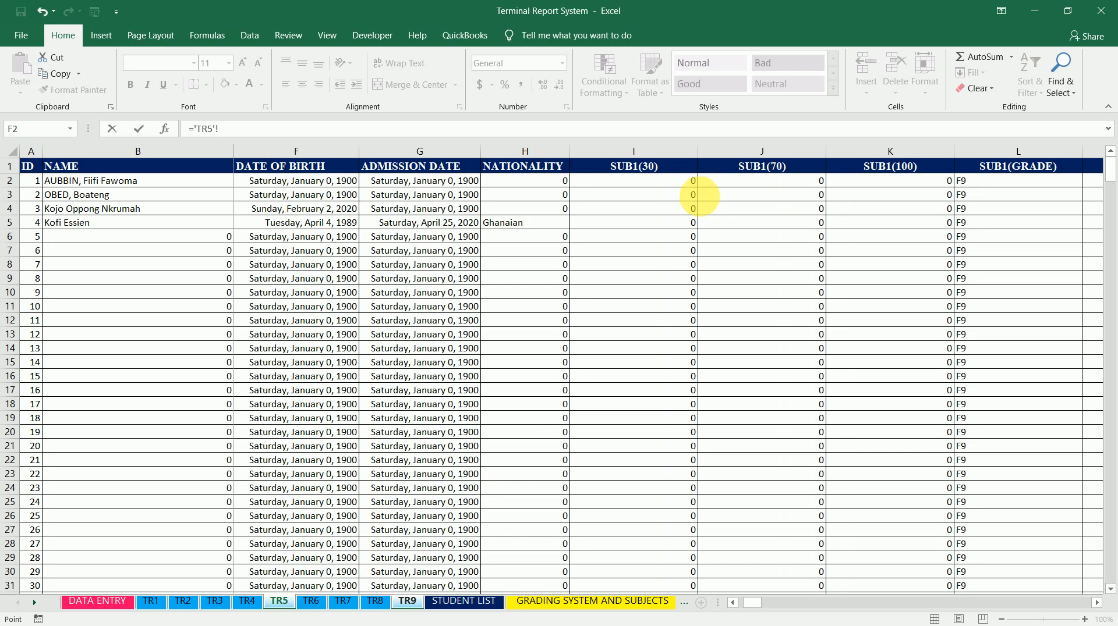
{"action": "left_click", "coordinate": [821, 184]}
{"action": "key", "text": "Right"}
{"action": "key", "text": "Right"}
{"action": "key", "text": "Right"}
{"action": "key", "text": "Right"}
{"action": "key", "text": "Right"}
{"action": "key", "text": "Right"}
{"action": "key", "text": "Right"}
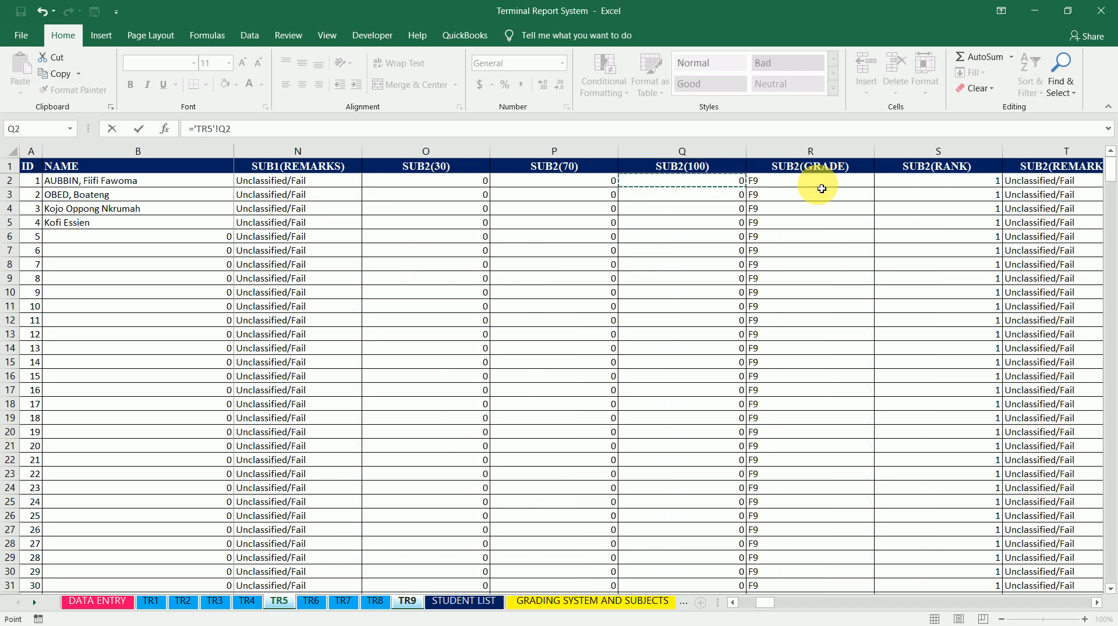
{"action": "key", "text": "Return"}
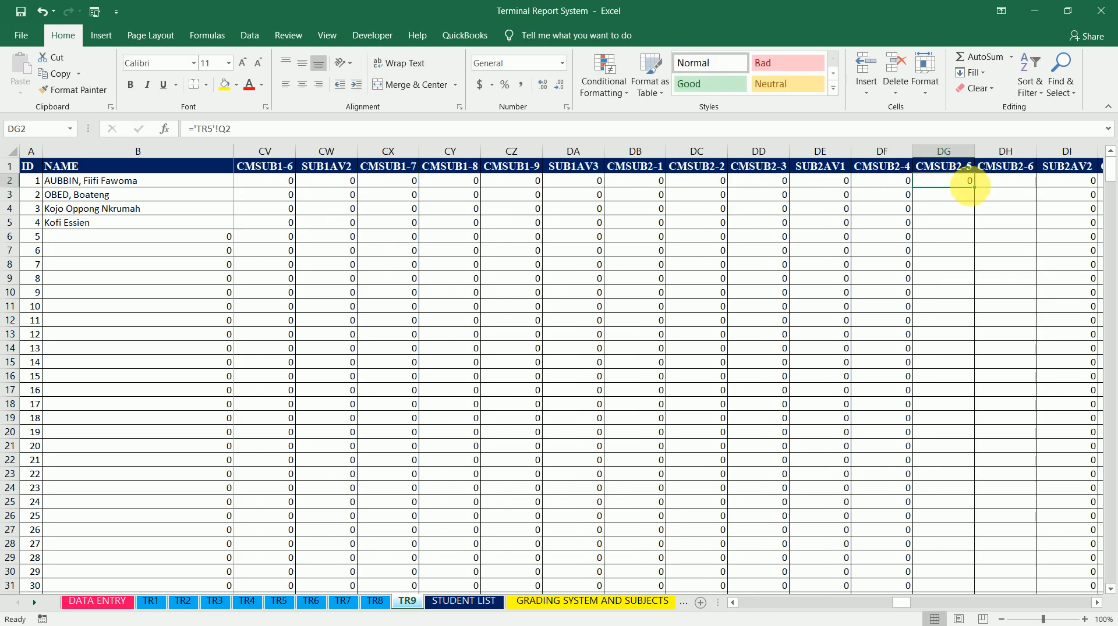
{"action": "double_click", "coordinate": [976, 192]}
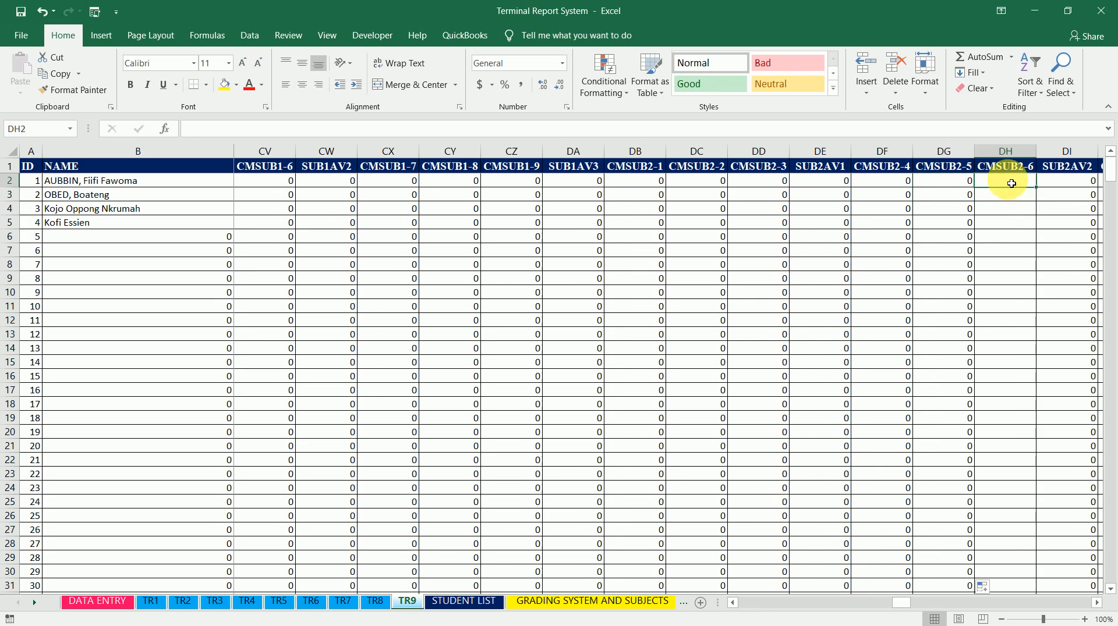
Set CMSUB2-6 cell DH2 to ='TR6'!Q2 and fill the formula down the column
{"action": "left_click", "coordinate": [1007, 181]}
{"action": "type", "text": "="}
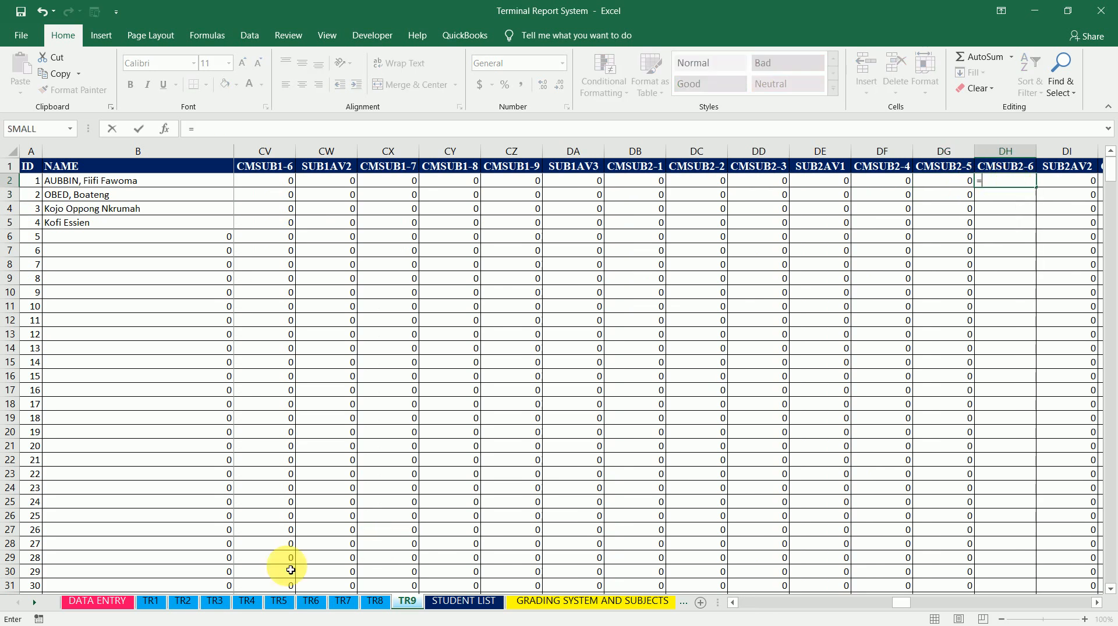
{"action": "left_click", "coordinate": [313, 609]}
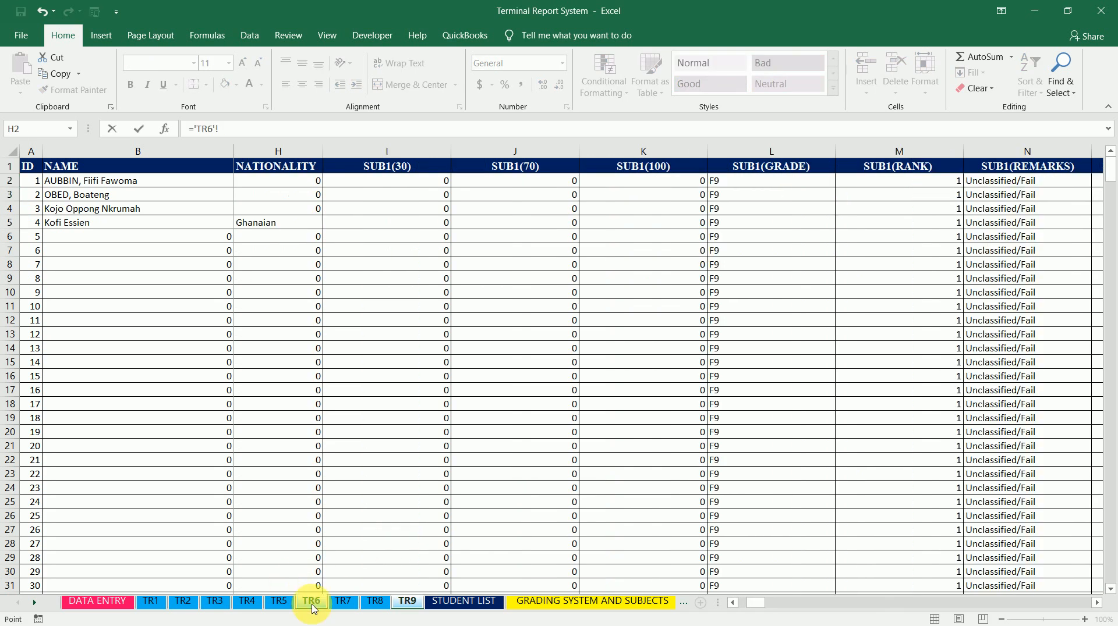
{"action": "left_click", "coordinate": [820, 186]}
{"action": "key", "text": "Right"}
{"action": "key", "text": "Right"}
{"action": "key", "text": "Right"}
{"action": "key", "text": "Right"}
{"action": "key", "text": "Right"}
{"action": "key", "text": "Right"}
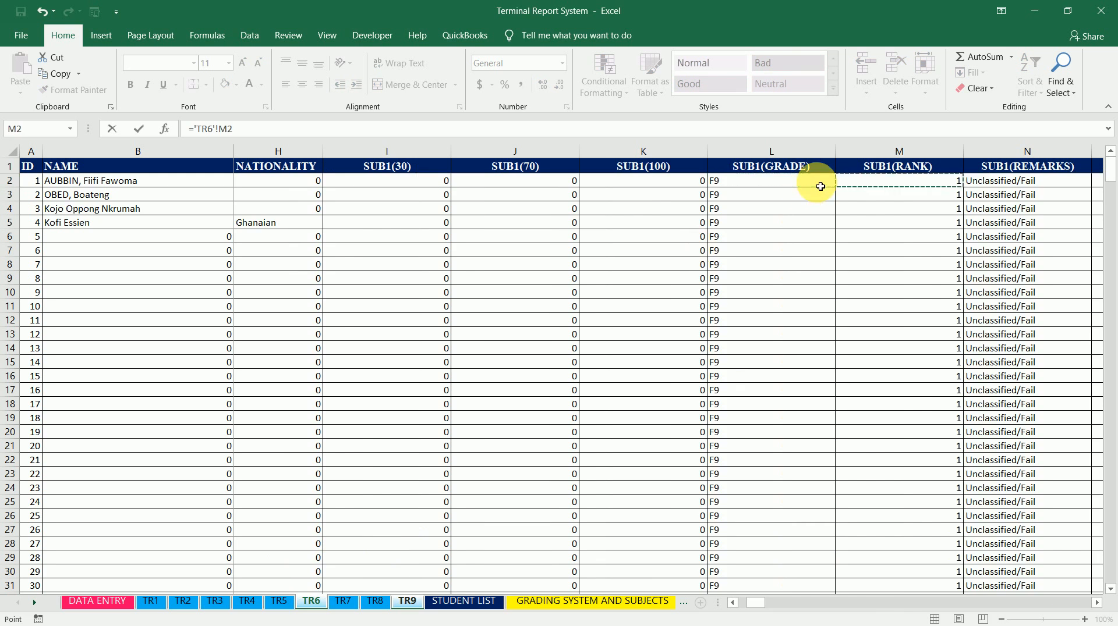
{"action": "key", "text": "Right"}
{"action": "key", "text": "Right"}
{"action": "key", "text": "Right"}
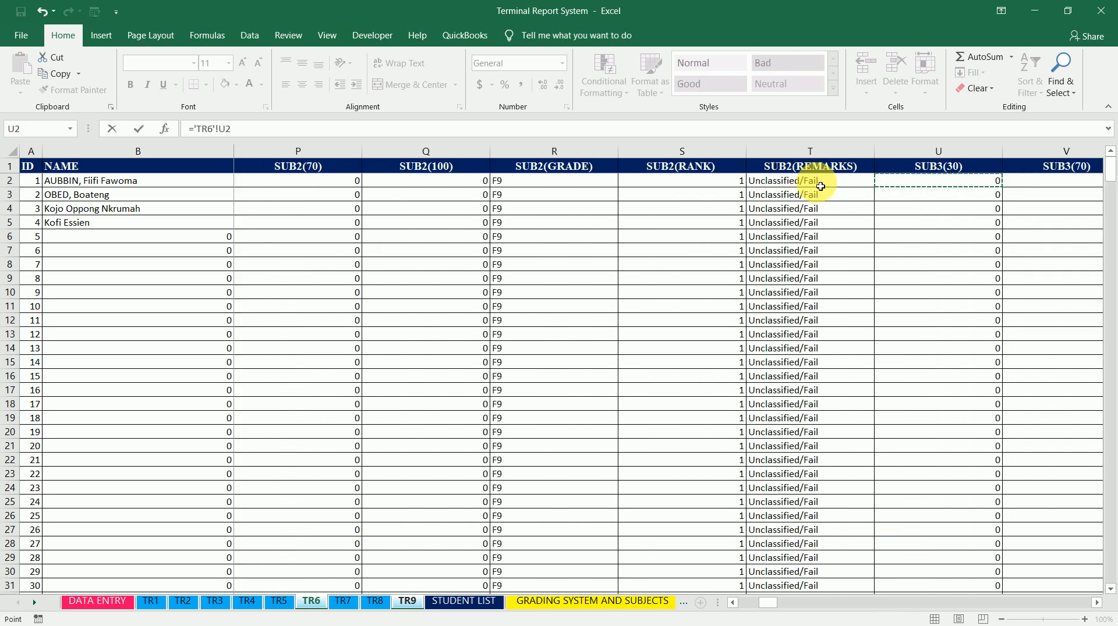
{"action": "key", "text": "Left"}
{"action": "key", "text": "Left"}
{"action": "key", "text": "Left"}
{"action": "key", "text": "Left"}
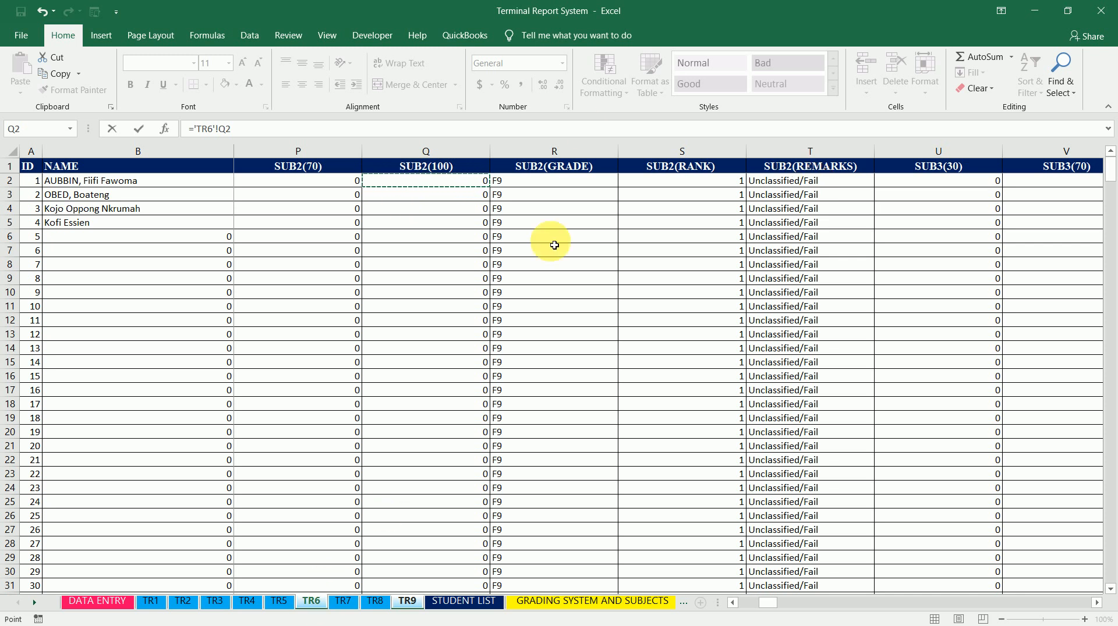
{"action": "key", "text": "Return"}
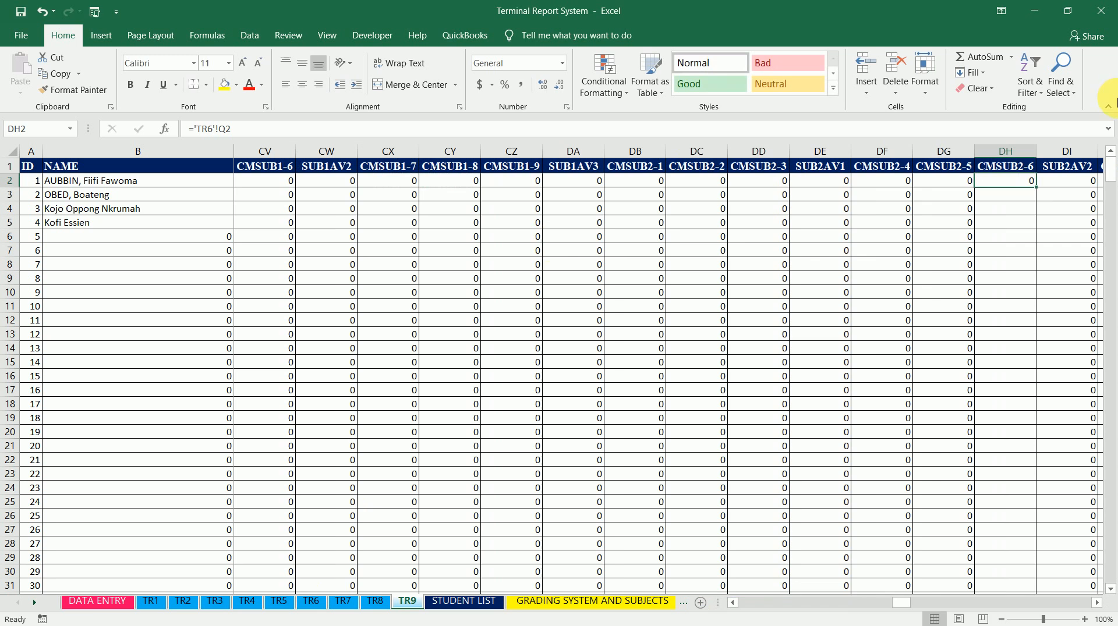
{"action": "left_click", "coordinate": [1028, 182]}
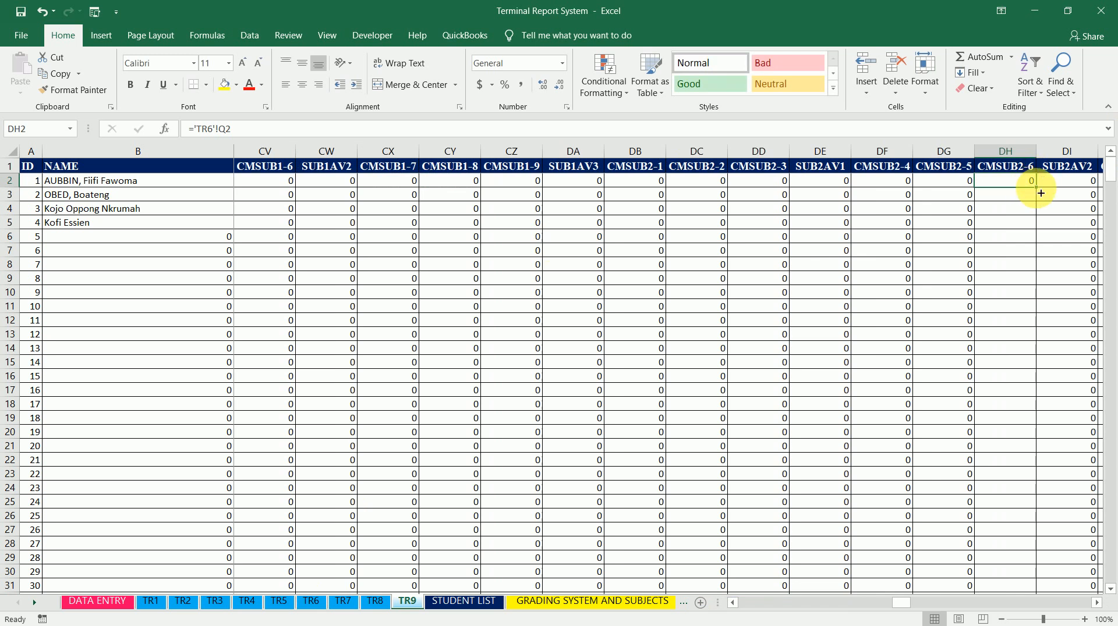
{"action": "double_click", "coordinate": [1041, 193]}
Set CMSUB2-7 cell DJ2 to ='TR7'!Q2 and fill the formula down the column
{"action": "key", "text": "Right"}
{"action": "key", "text": "Right"}
{"action": "key", "text": "Right"}
{"action": "key", "text": "Right"}
{"action": "key", "text": "Left"}
{"action": "key", "text": "Left"}
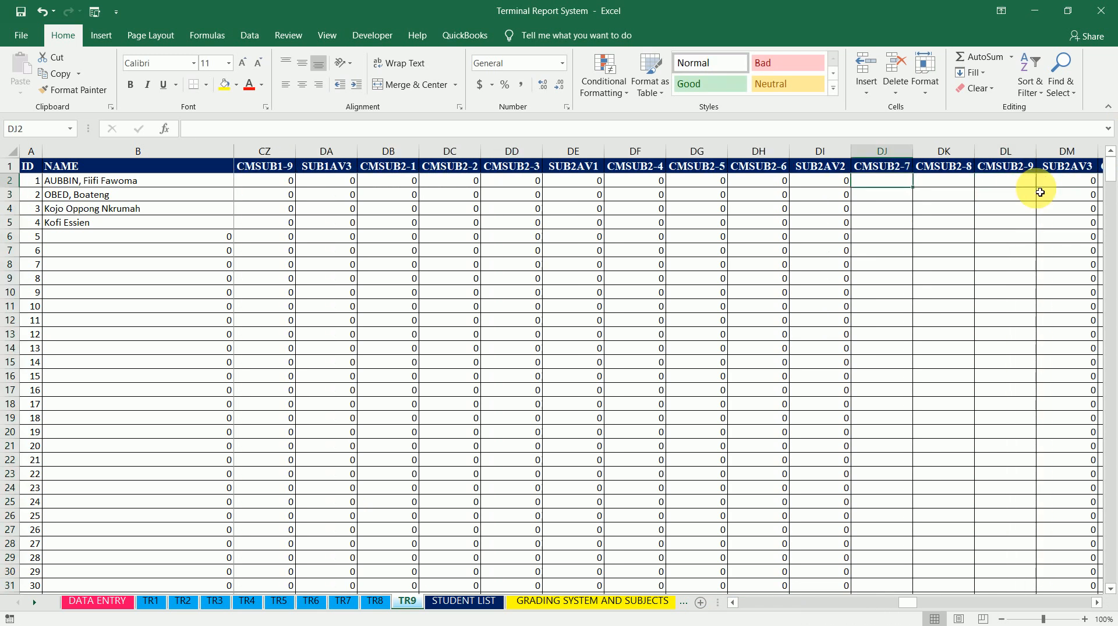
{"action": "type", "text": "="}
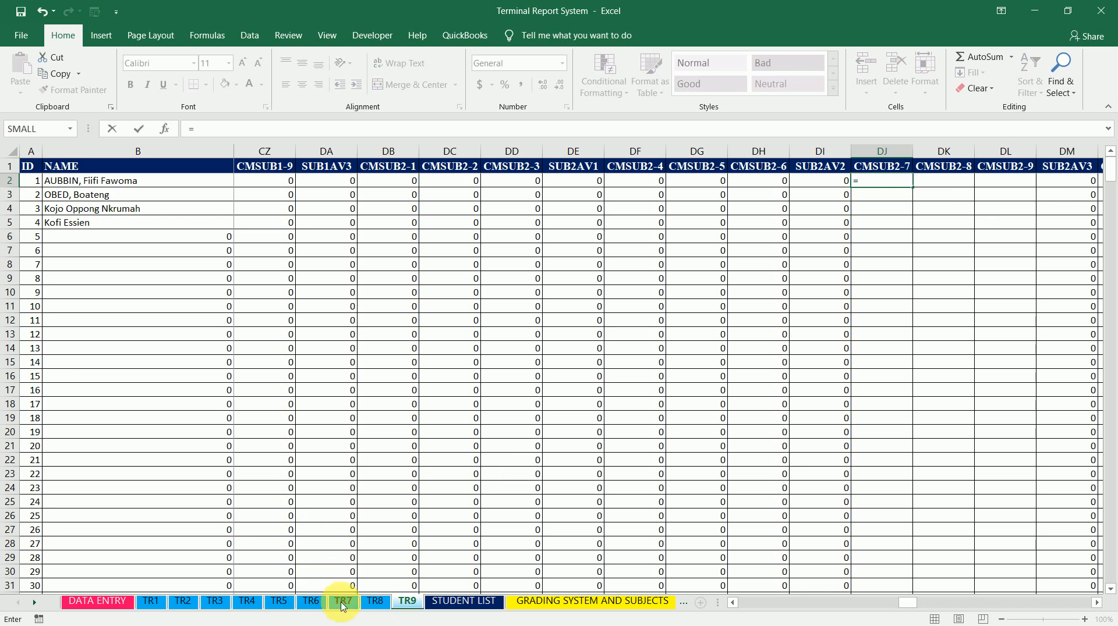
{"action": "left_click", "coordinate": [343, 606]}
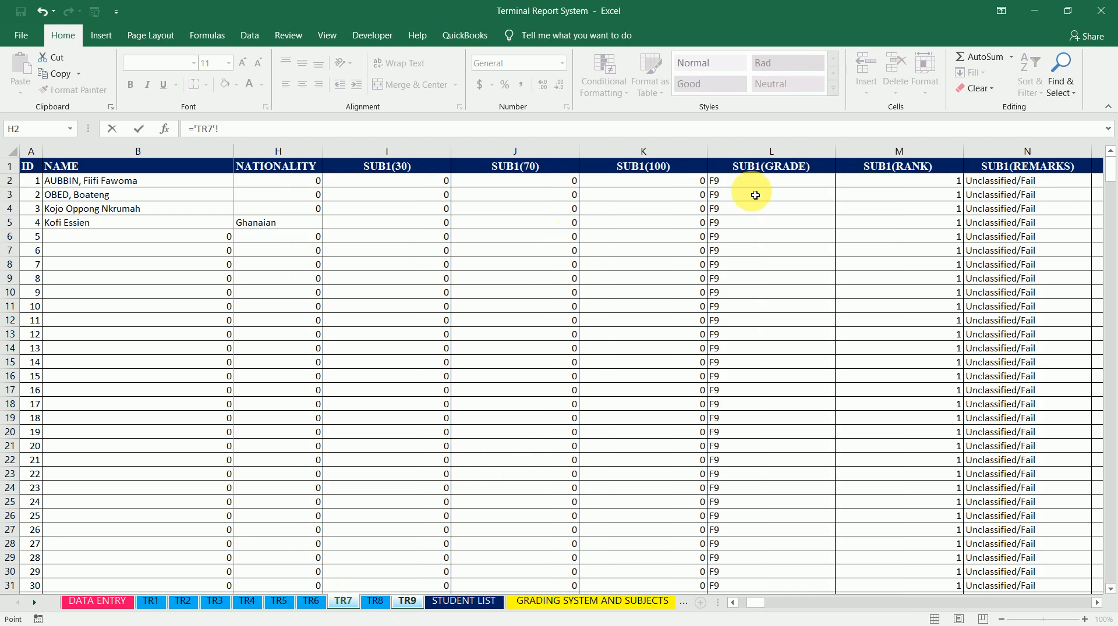
{"action": "left_click", "coordinate": [784, 186]}
{"action": "key", "text": "Right"}
{"action": "key", "text": "Right"}
{"action": "key", "text": "Right"}
{"action": "key", "text": "Right"}
{"action": "key", "text": "Right"}
{"action": "key", "text": "Right"}
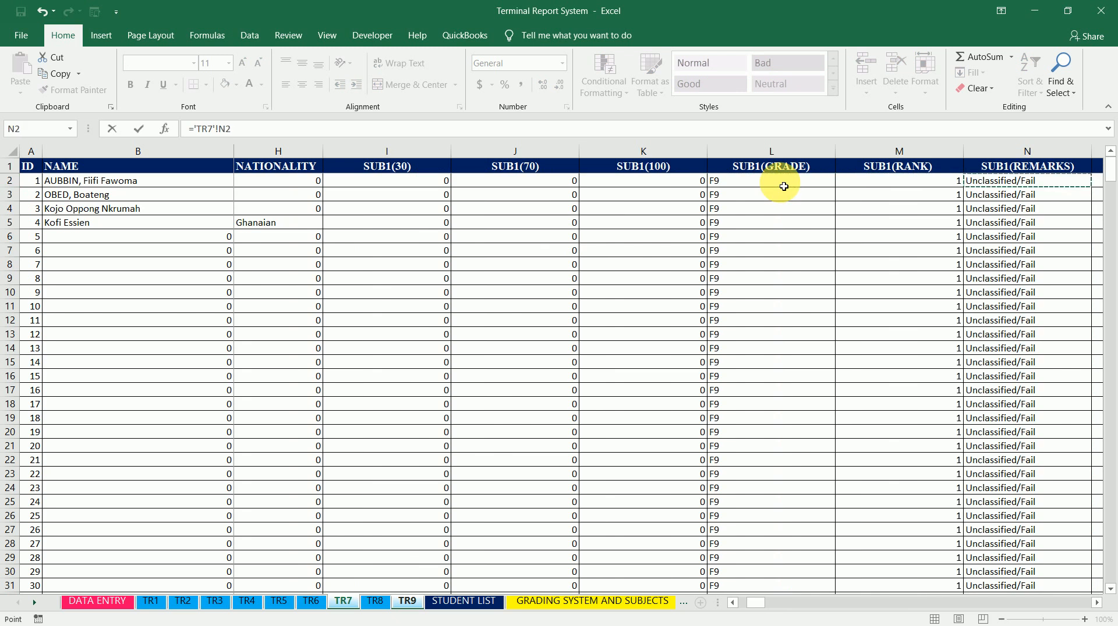
{"action": "key", "text": "Left"}
{"action": "key", "text": "Left"}
{"action": "key", "text": "Right"}
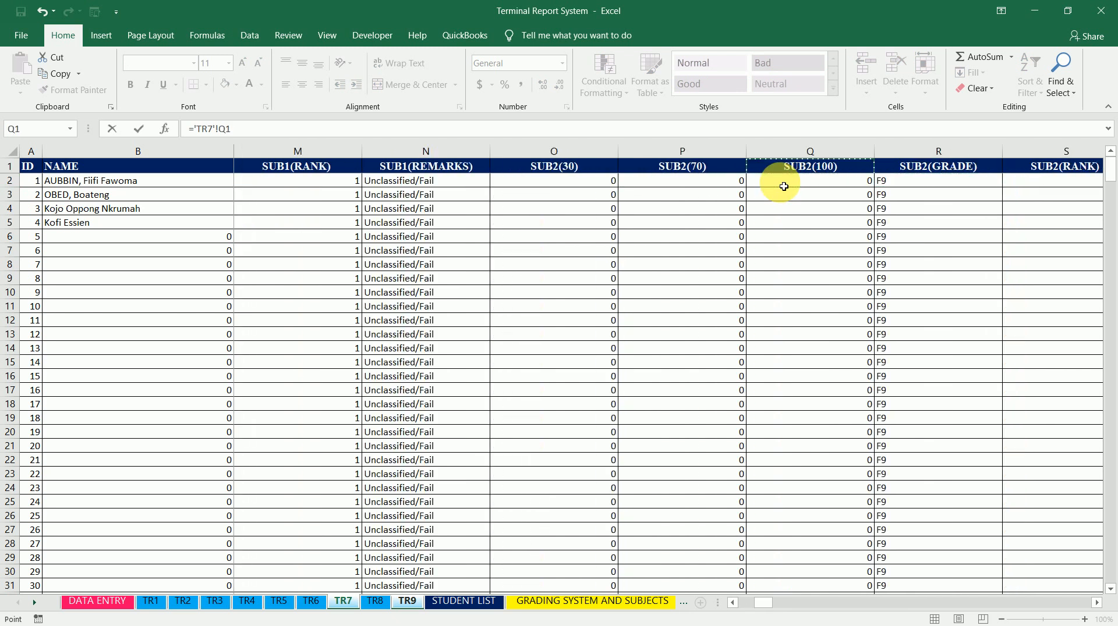
{"action": "key", "text": "Return"}
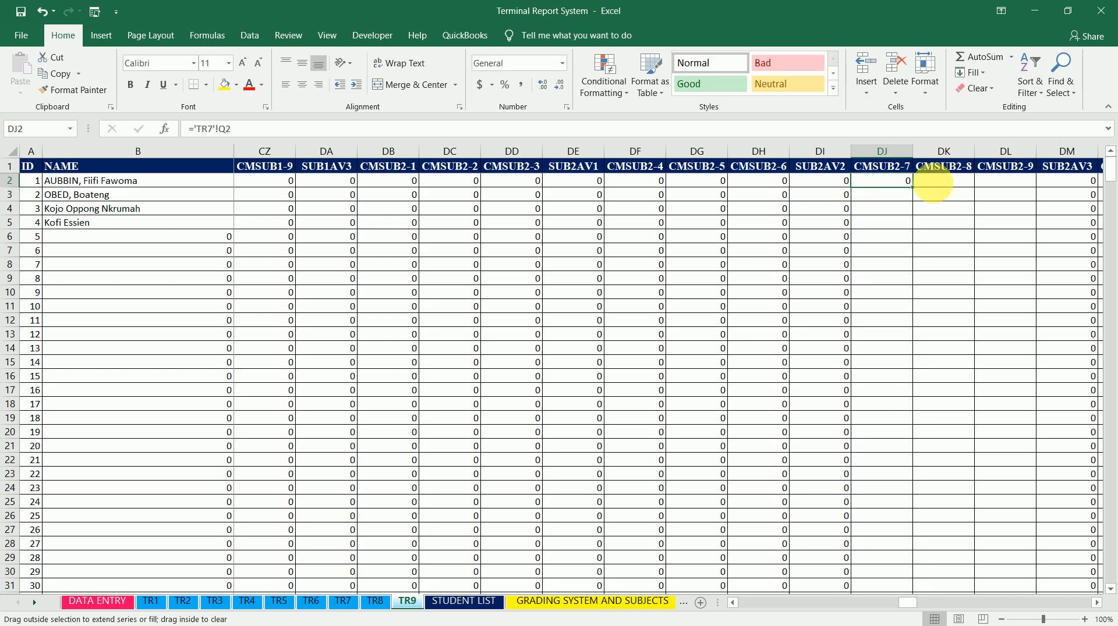
{"action": "double_click", "coordinate": [914, 188]}
Set CMSUB2-8 cell DK2 to ='TR8'!Q2 and fill the formula down the column
{"action": "left_click", "coordinate": [947, 186]}
{"action": "type", "text": "="}
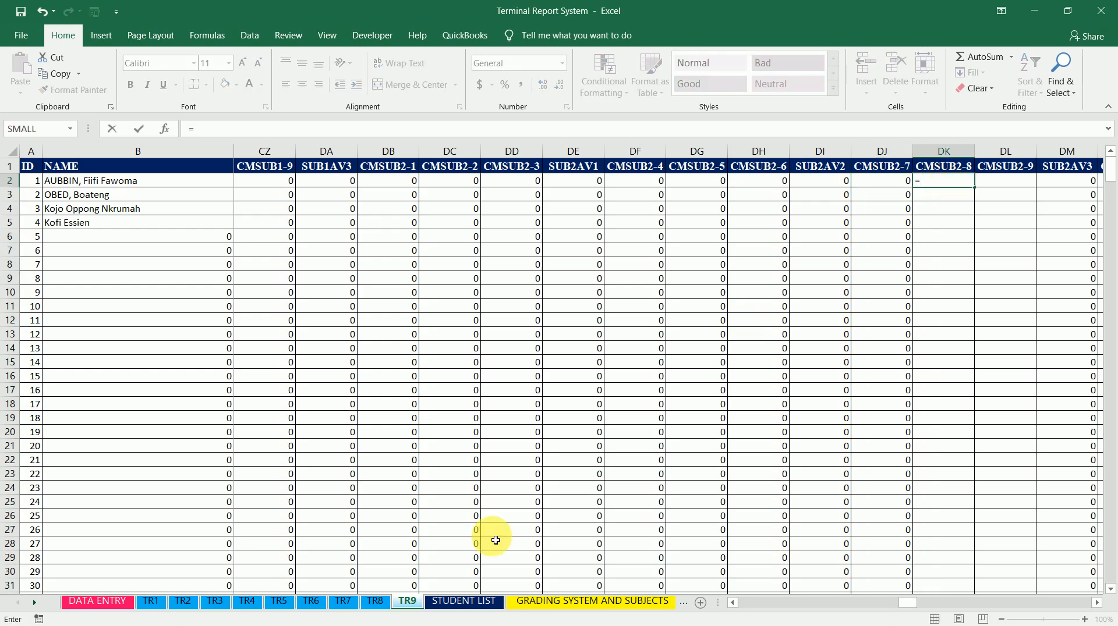
{"action": "left_click", "coordinate": [375, 603]}
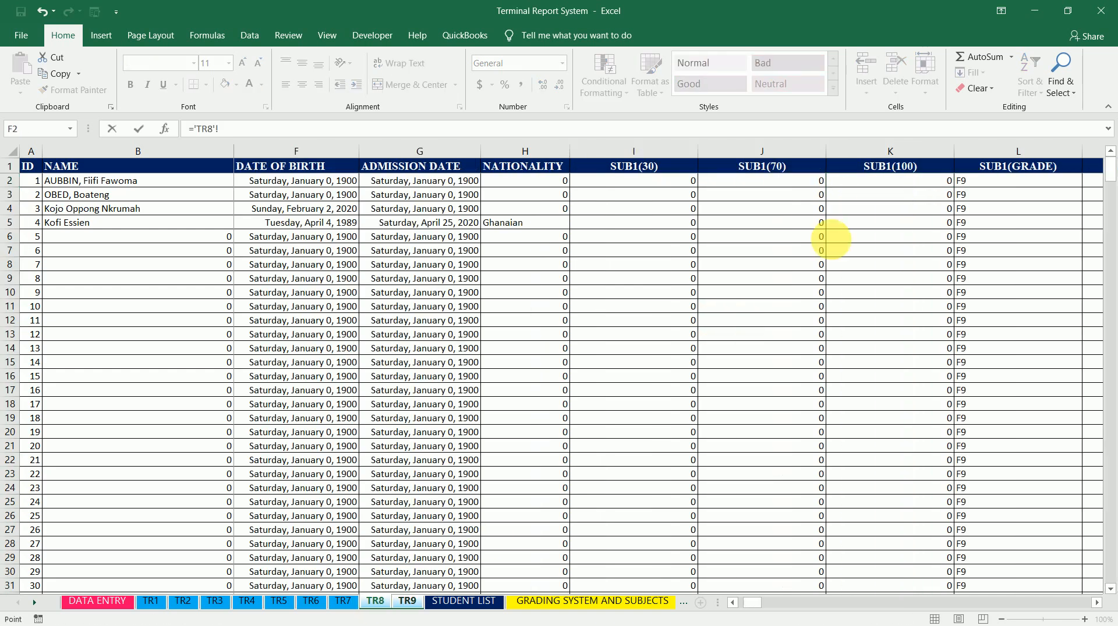
{"action": "left_click", "coordinate": [903, 187]}
{"action": "key", "text": "Right"}
{"action": "key", "text": "Right"}
{"action": "key", "text": "Right"}
{"action": "key", "text": "Right"}
{"action": "key", "text": "Right"}
{"action": "key", "text": "Right"}
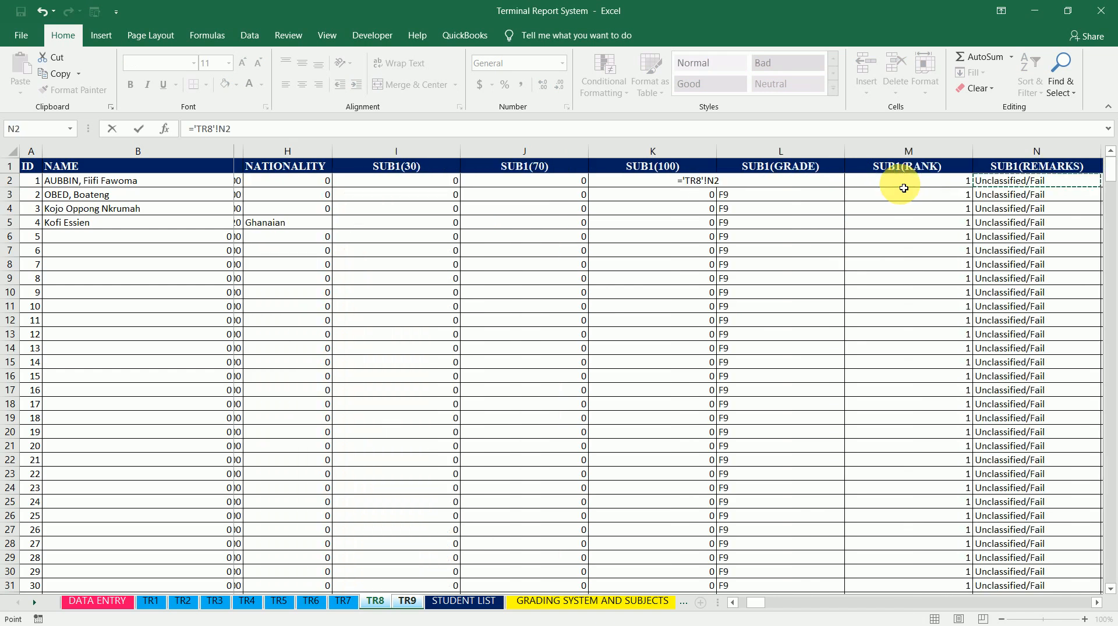
{"action": "scroll", "coordinate": [904, 188], "scroll_direction": "right", "scroll_amount": 2}
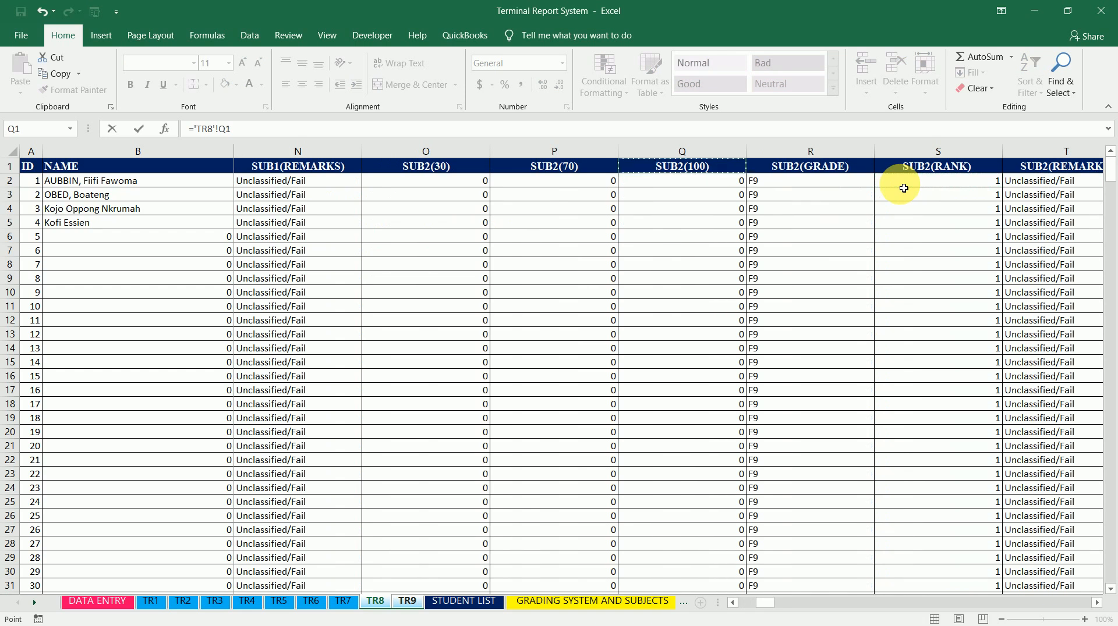
{"action": "key", "text": "Return"}
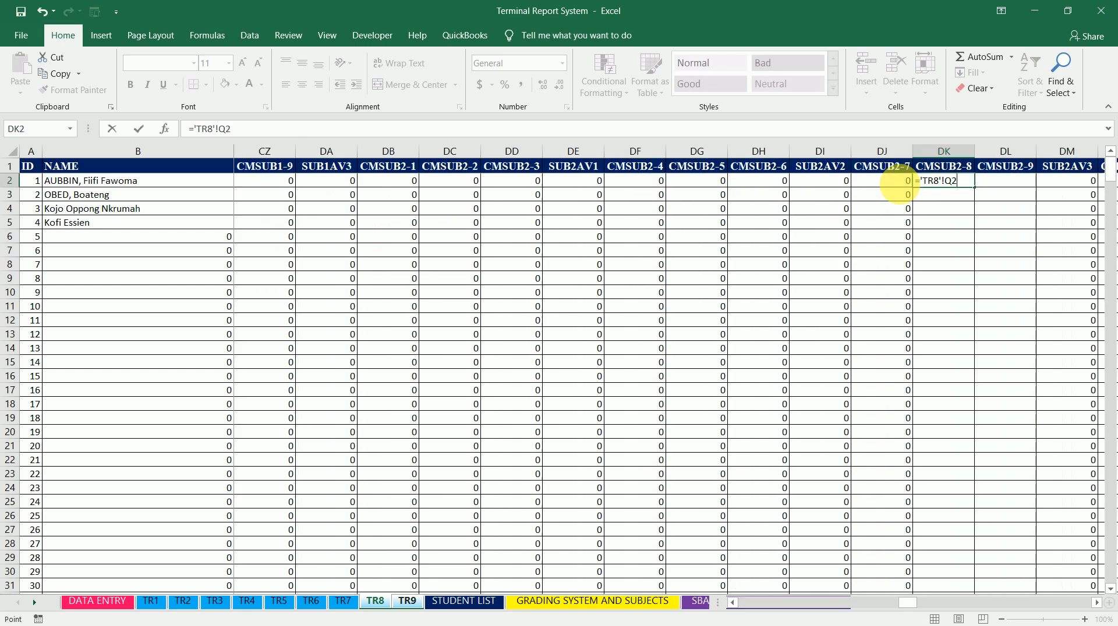
{"action": "left_click", "coordinate": [971, 181]}
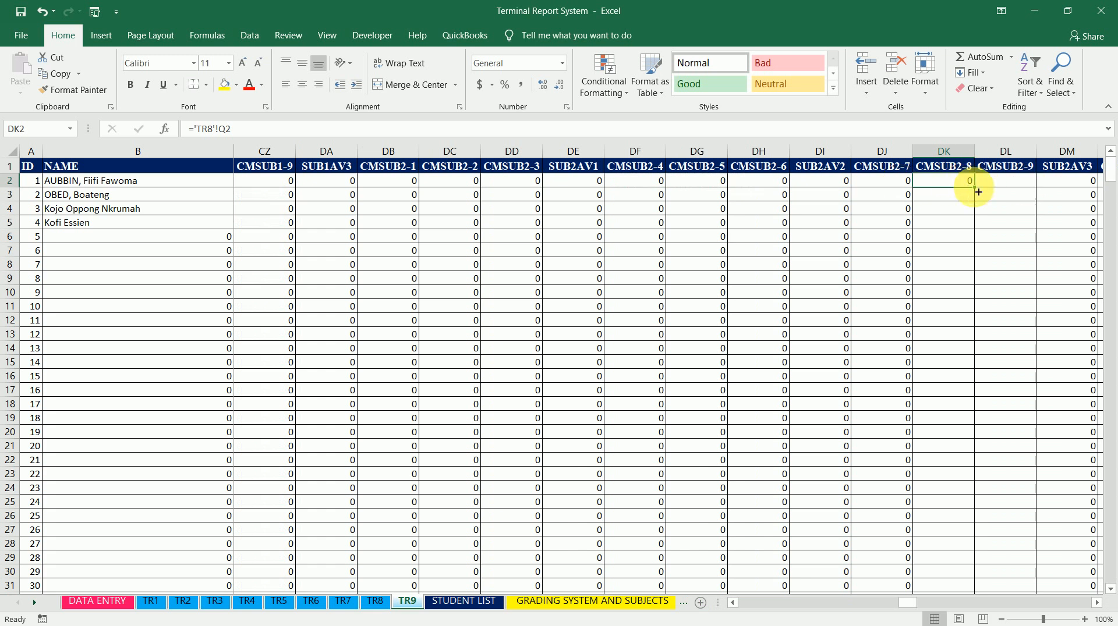
{"action": "double_click", "coordinate": [978, 192]}
Set CMSUB2-9 cell DL2 to =Q2 on the TR9 sheet and fill the formula down the column
{"action": "left_click", "coordinate": [1018, 182]}
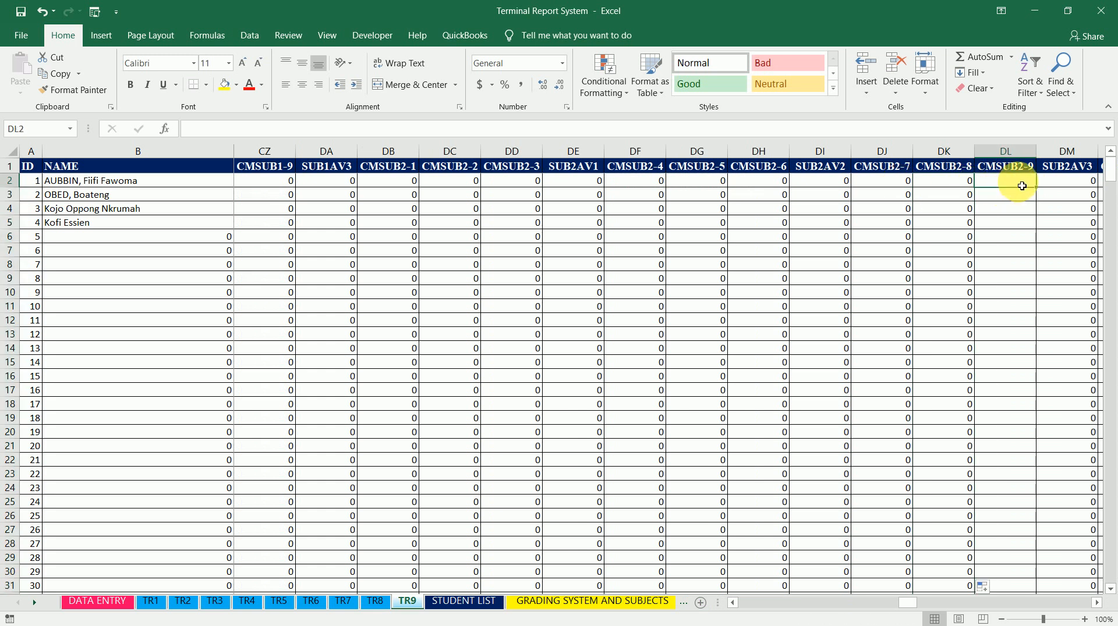
{"action": "type", "text": "="}
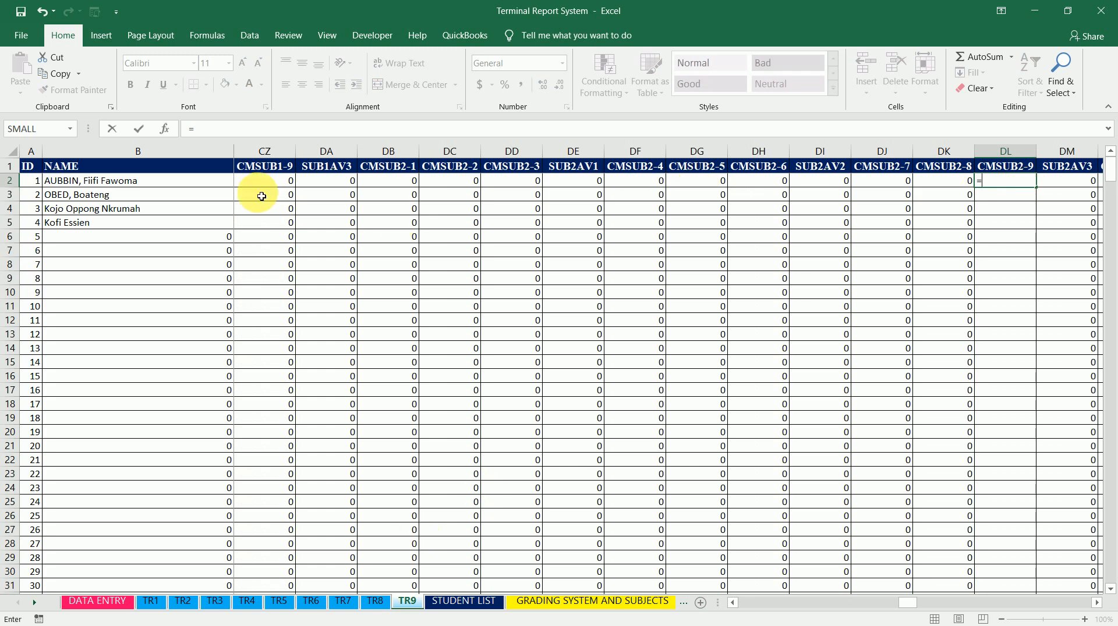
{"action": "left_click", "coordinate": [216, 183]}
{"action": "key", "text": "Right"}
{"action": "key", "text": "Right"}
{"action": "key", "text": "Right"}
{"action": "key", "text": "Right"}
{"action": "key", "text": "Right"}
{"action": "key", "text": "Right"}
{"action": "key", "text": "Right"}
{"action": "key", "text": "Right"}
{"action": "key", "text": "Right"}
{"action": "key", "text": "Right"}
{"action": "key", "text": "Right"}
{"action": "key", "text": "Right"}
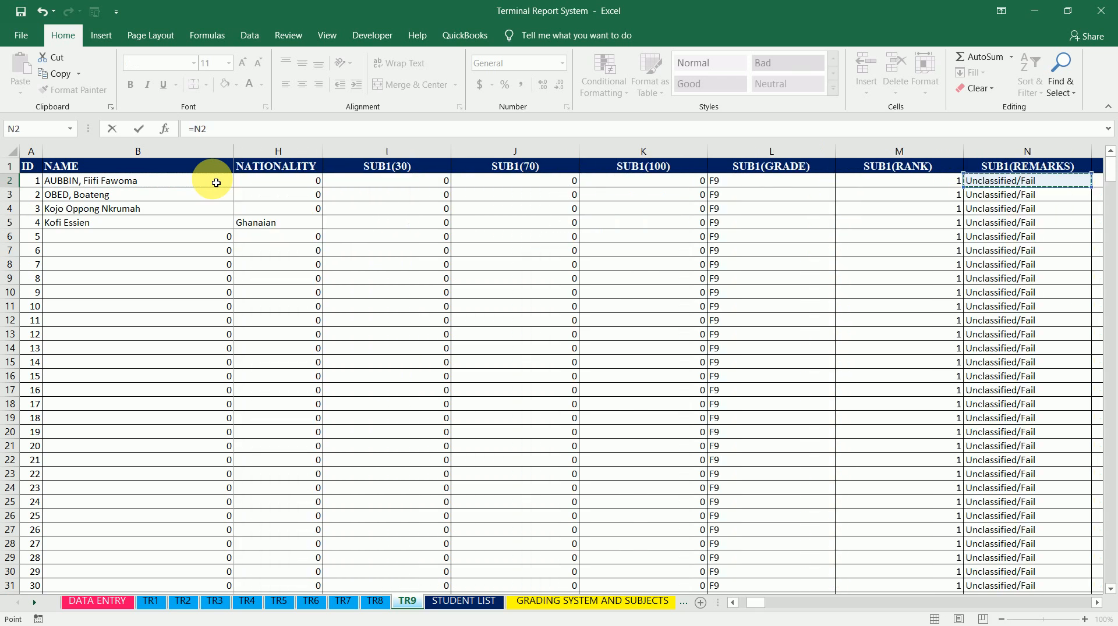
{"action": "key", "text": "Right"}
{"action": "key", "text": "Right"}
{"action": "key", "text": "Right"}
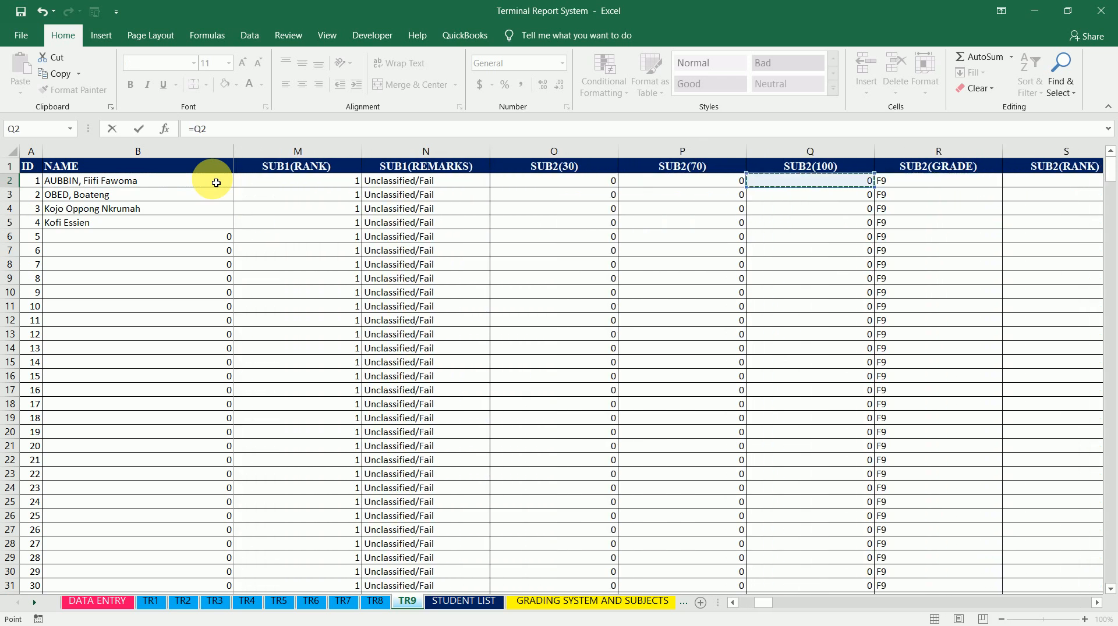
{"action": "key", "text": "Return"}
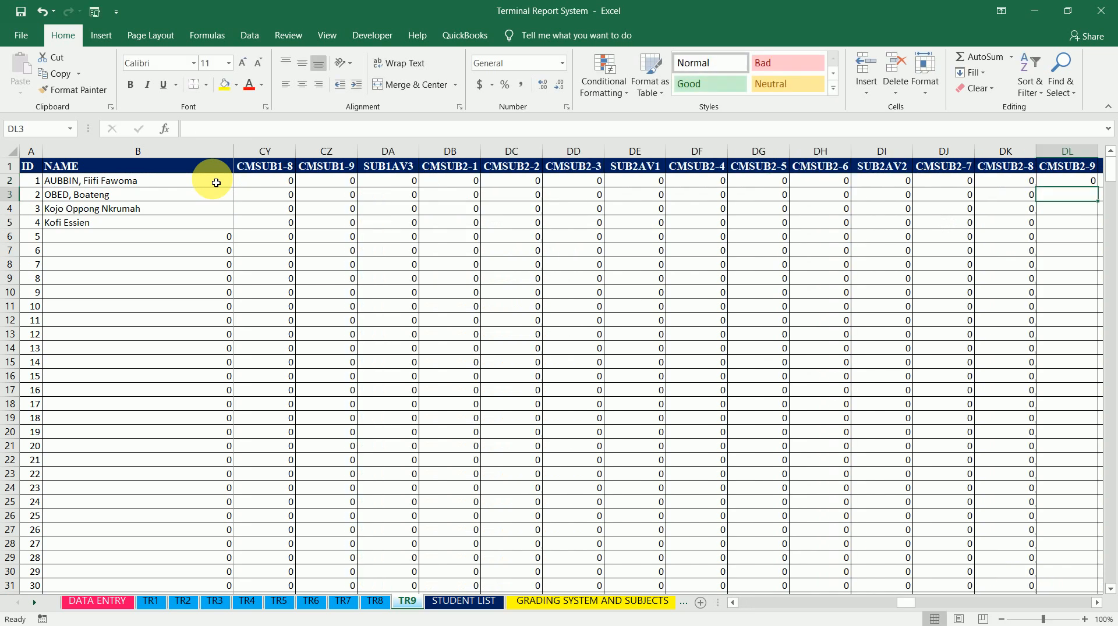
{"action": "key", "text": "Up"}
{"action": "key", "text": "Right"}
{"action": "key", "text": "Left"}
{"action": "key", "text": "Up"}
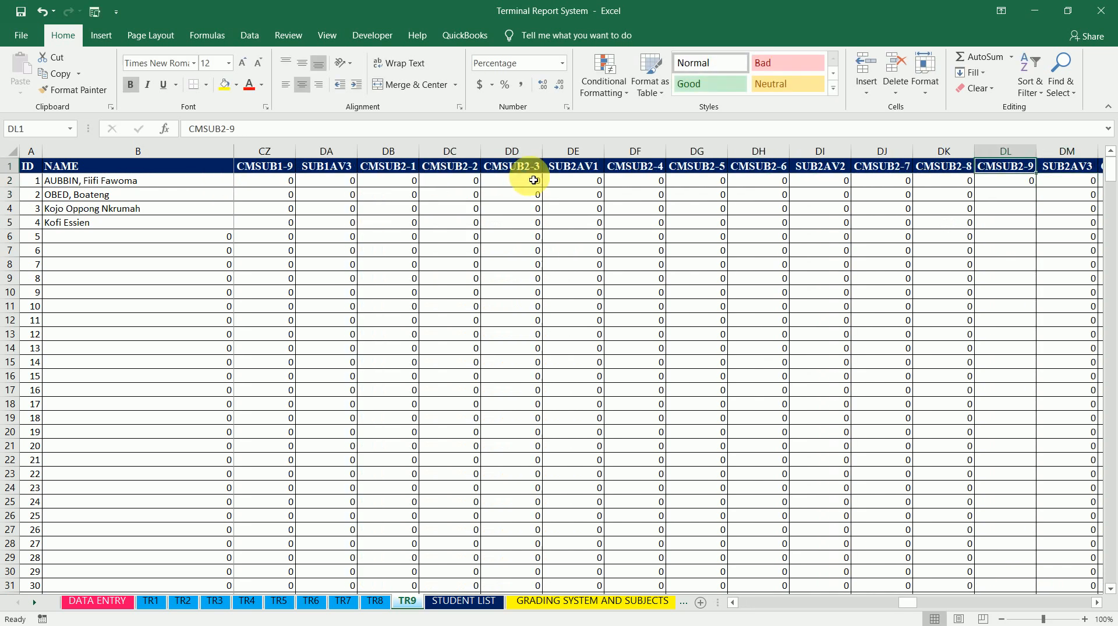
{"action": "left_click", "coordinate": [1007, 182]}
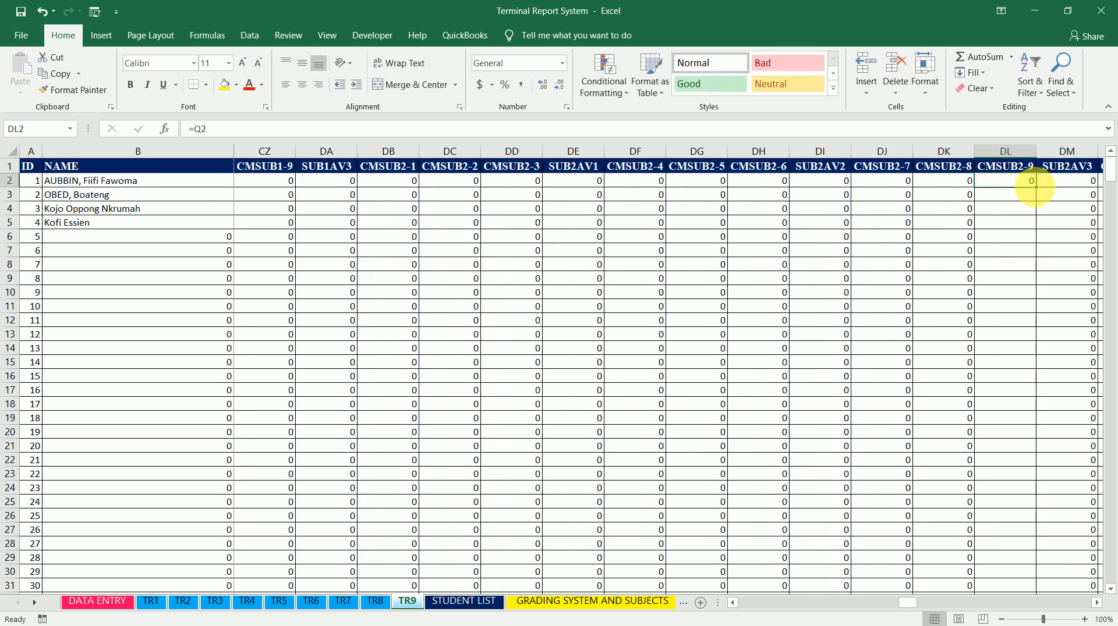
{"action": "double_click", "coordinate": [1036, 187]}
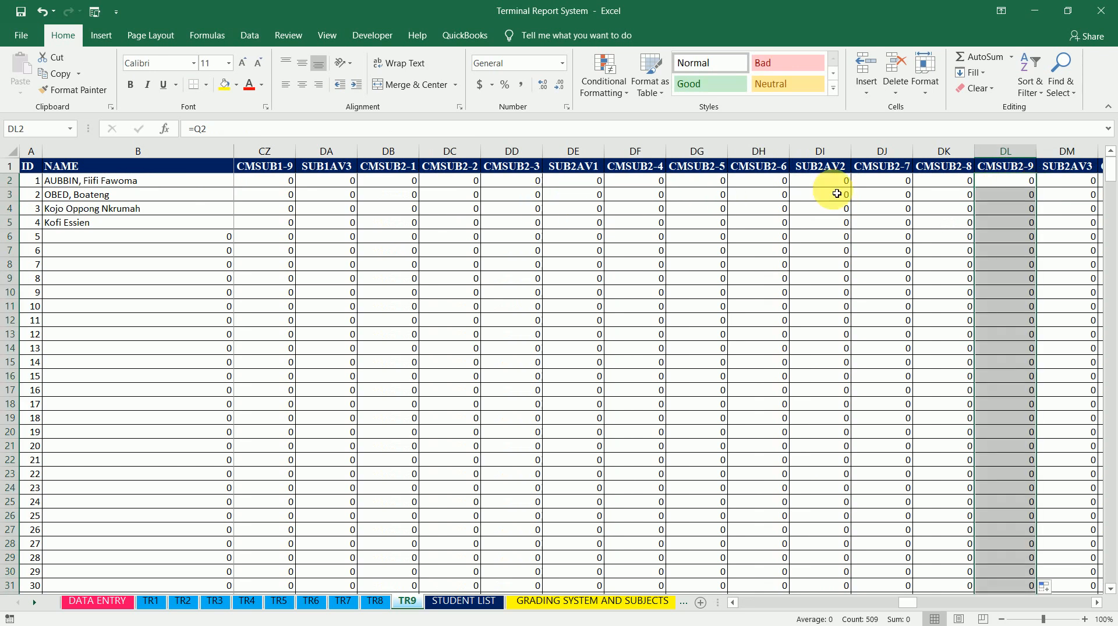
Check the formulas in row 2 across the CMSUB2-1 to CMSUB2-9 columns
{"action": "left_click", "coordinate": [409, 186]}
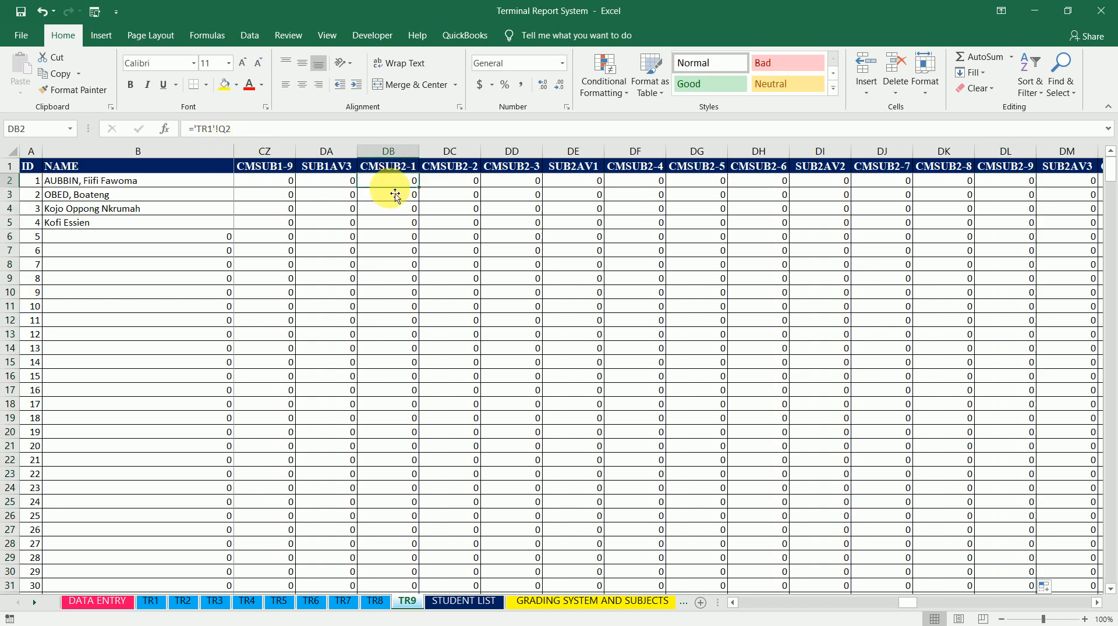
{"action": "key", "text": "Right"}
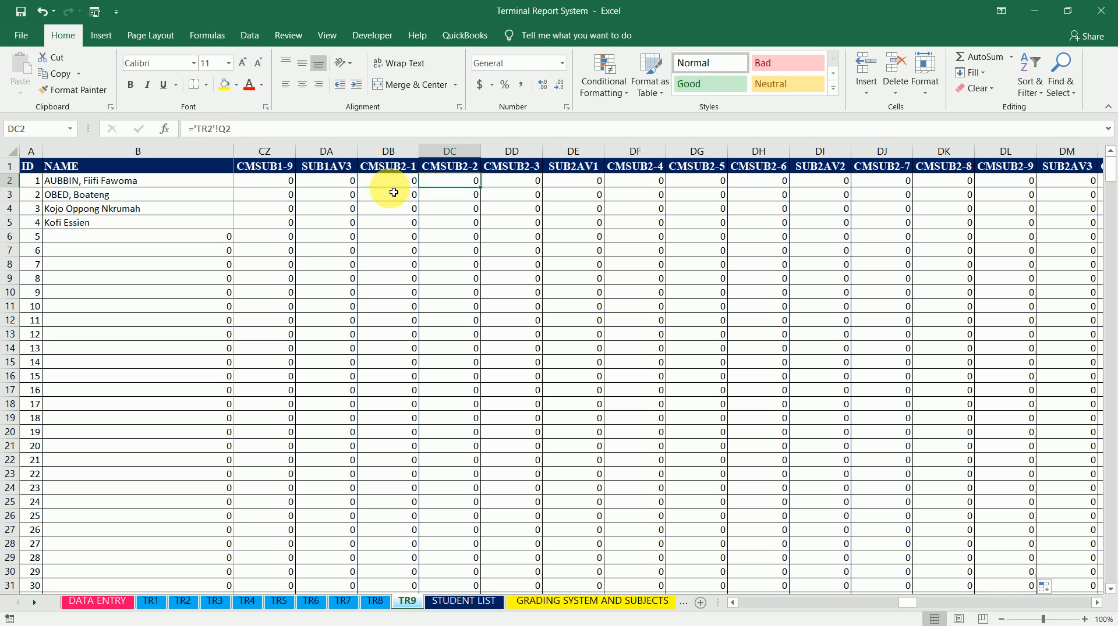
{"action": "key", "text": "Right"}
{"action": "key", "text": "Right"}
{"action": "key", "text": "Right"}
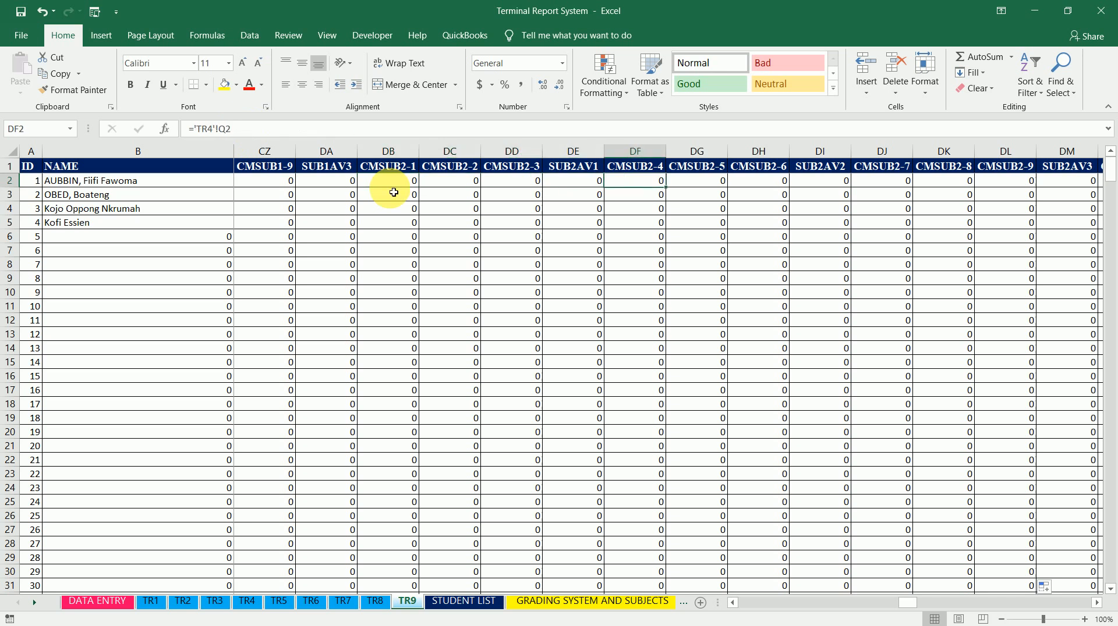
{"action": "key", "text": "Right"}
{"action": "key", "text": "Right"}
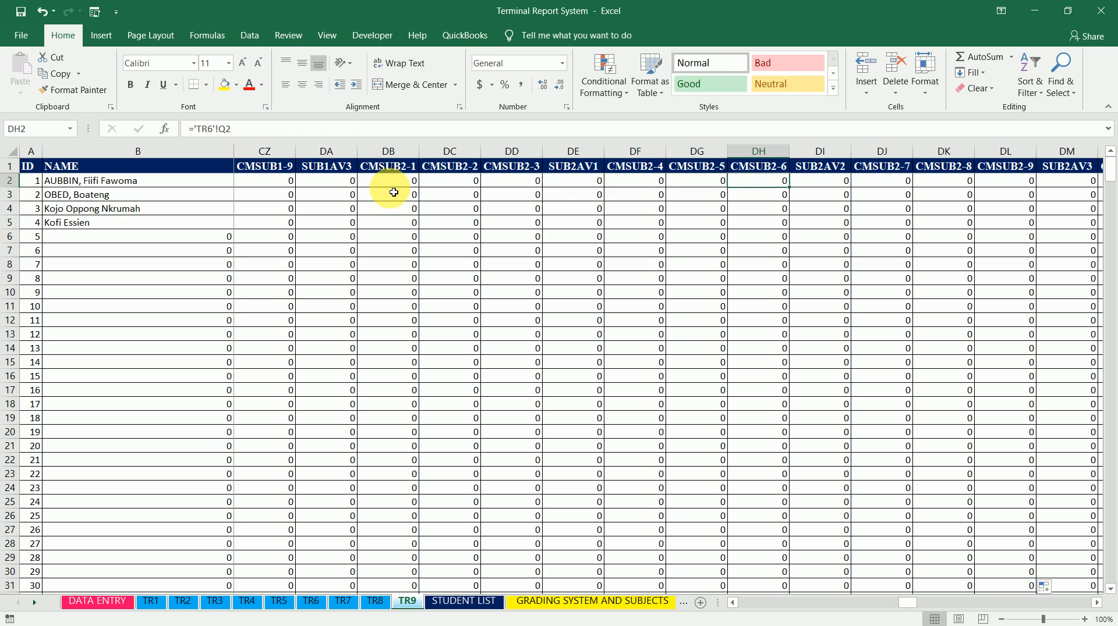
{"action": "key", "text": "Right"}
{"action": "key", "text": "Right"}
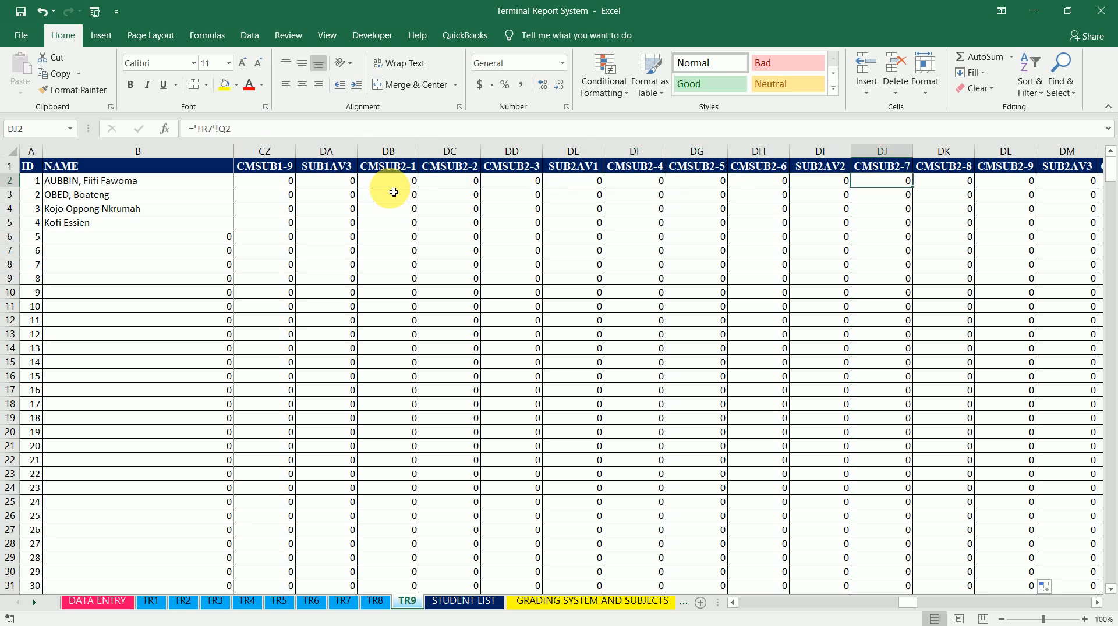
{"action": "key", "text": "Right"}
Set CMSUB3-1 cell DN2 to ='TR1'!W2 and fill the formula down the column
{"action": "key", "text": "Right"}
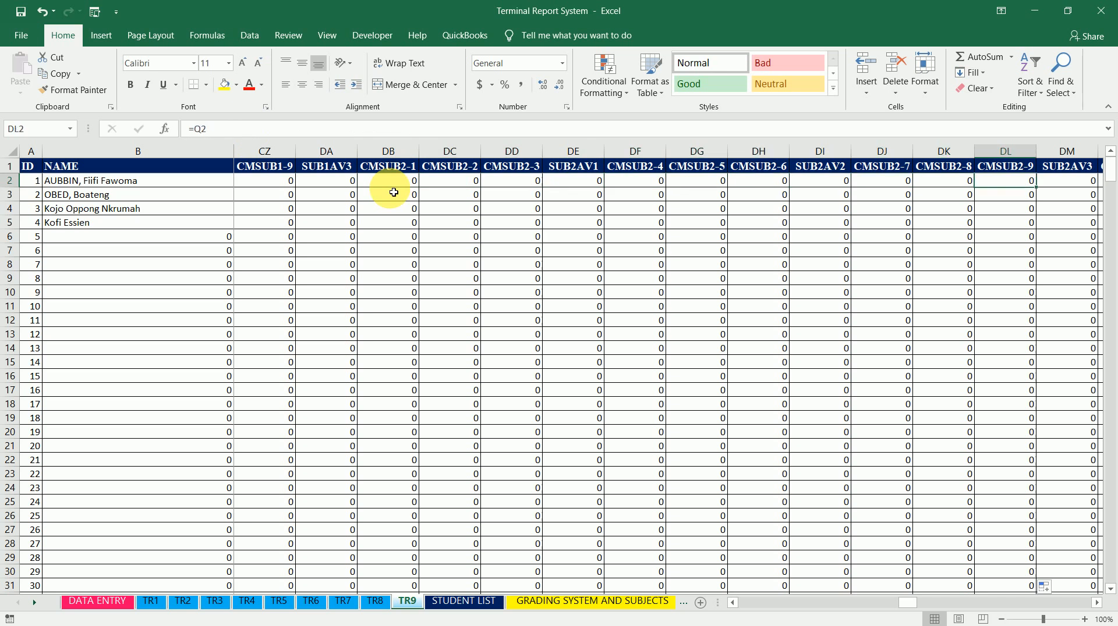
{"action": "key", "text": "Right"}
{"action": "key", "text": "Left"}
{"action": "key", "text": "Right"}
{"action": "key", "text": "Right"}
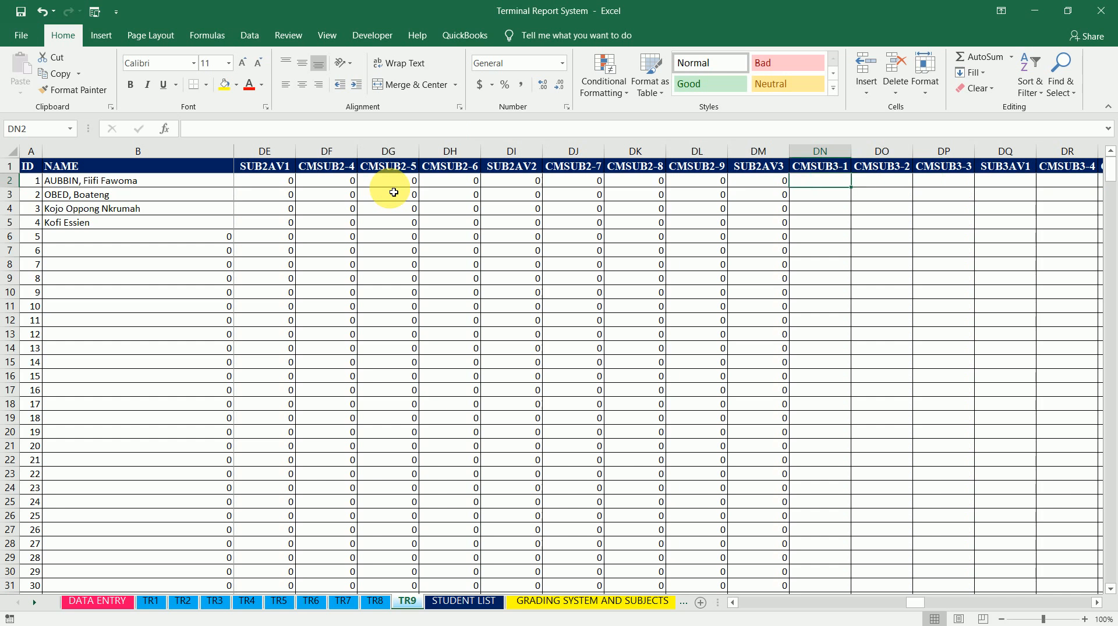
{"action": "type", "text": "="}
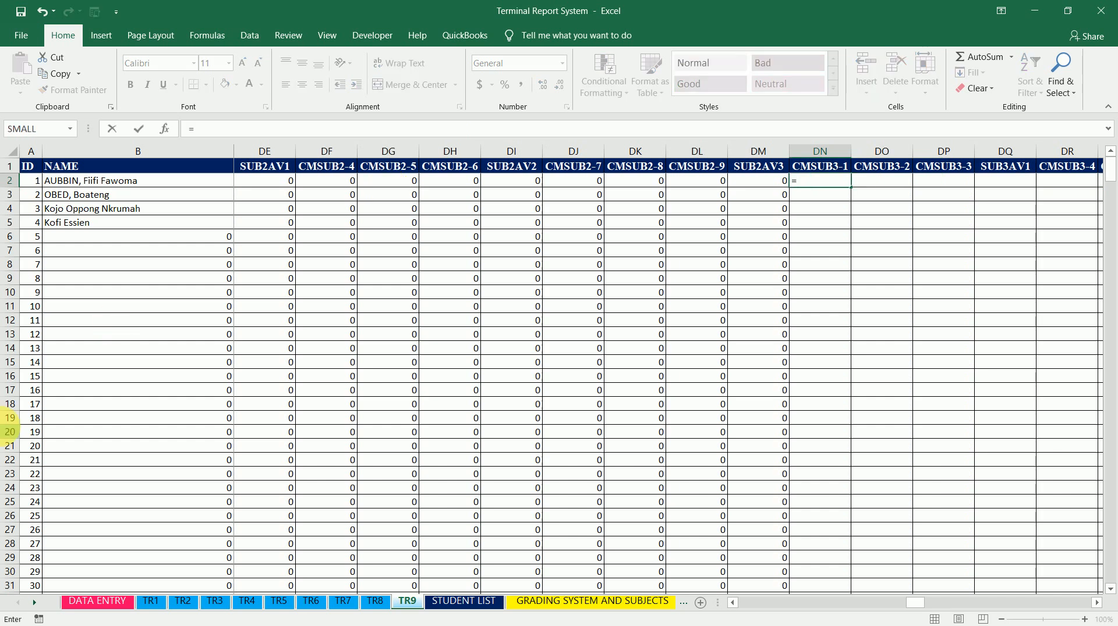
{"action": "left_click", "coordinate": [164, 607]}
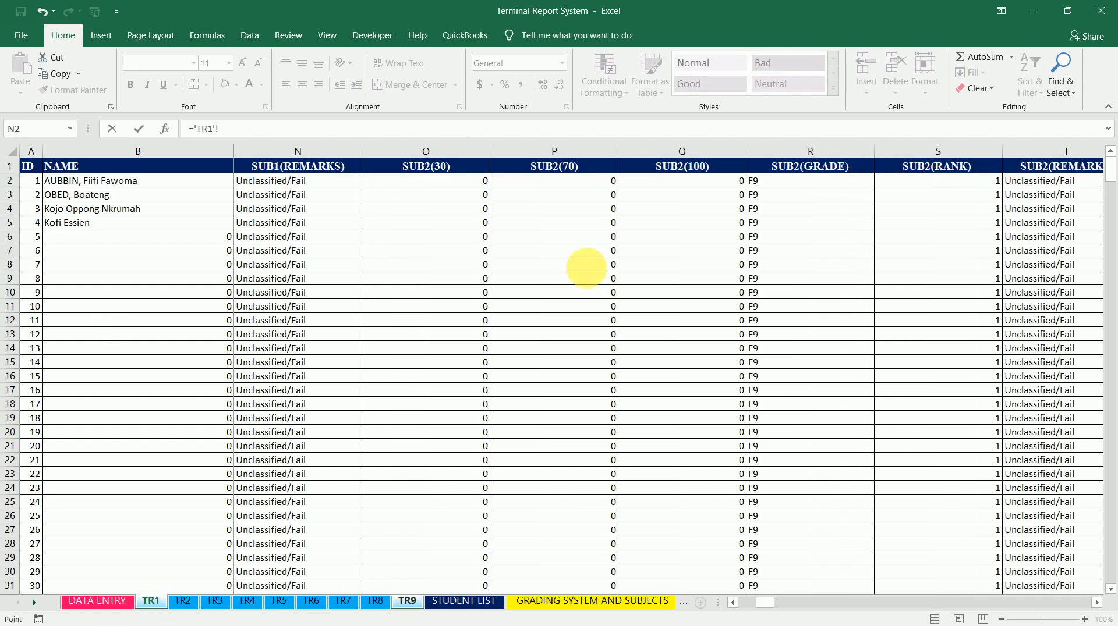
{"action": "left_click", "coordinate": [955, 190]}
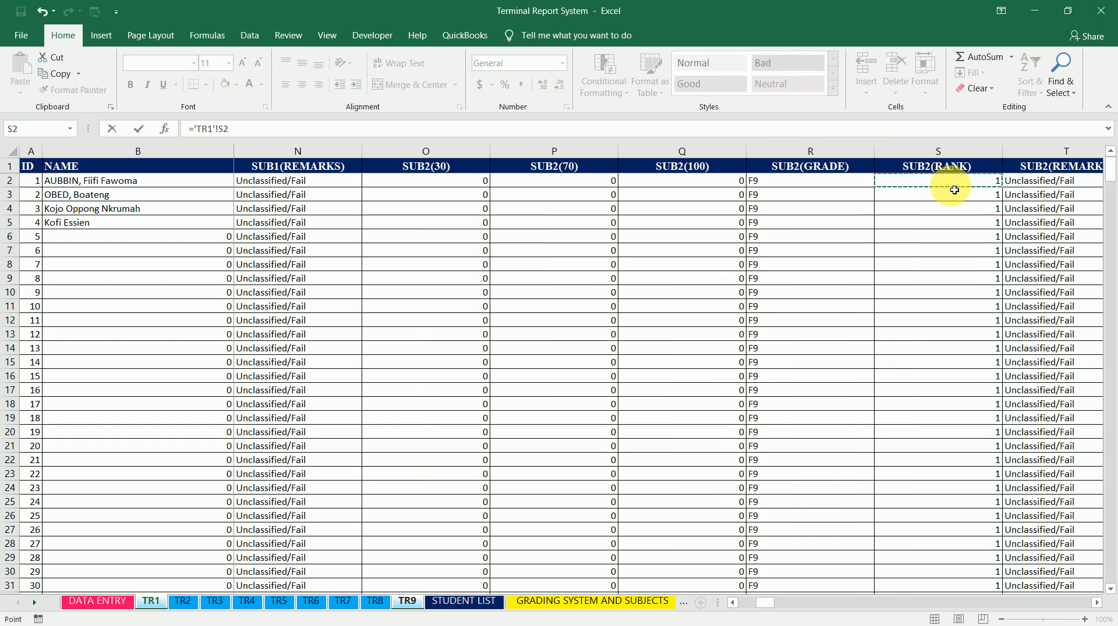
{"action": "key", "text": "Right"}
{"action": "key", "text": "Right"}
{"action": "key", "text": "Right"}
{"action": "key", "text": "Right"}
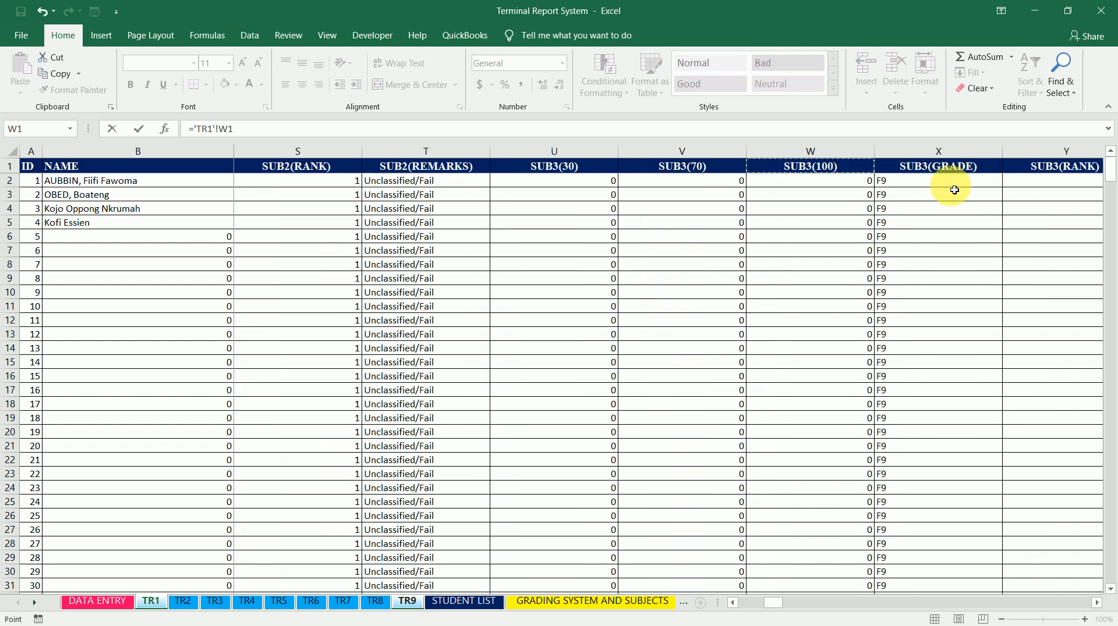
{"action": "key", "text": "Return"}
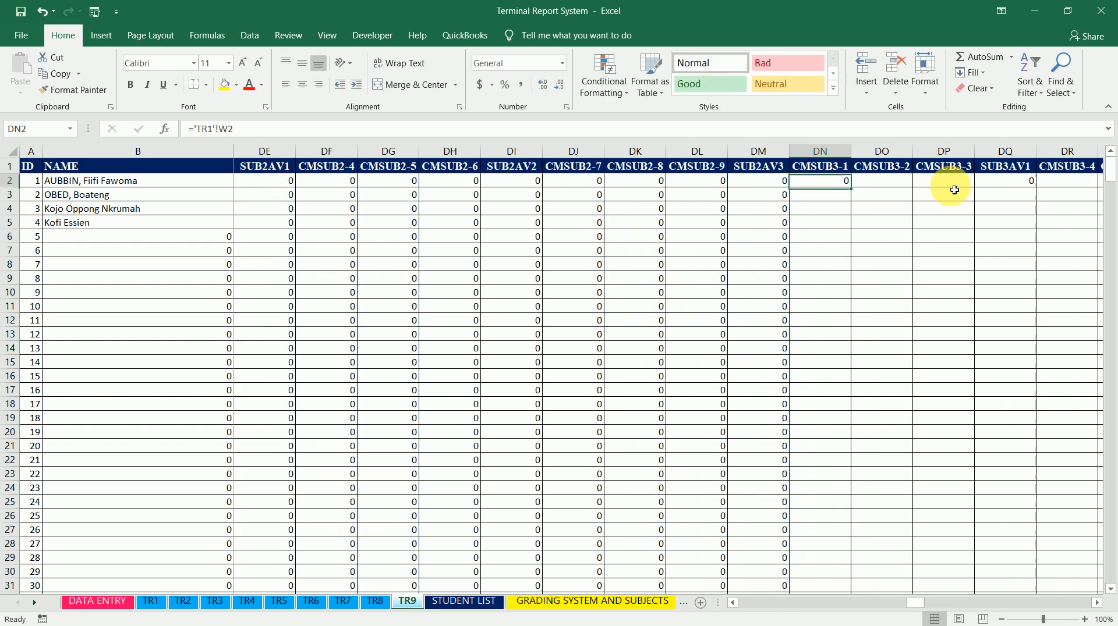
{"action": "double_click", "coordinate": [852, 188]}
Set CMSUB3-2 cell DO2 to ='TR2'!W2 and fill the formula down the column
{"action": "left_click", "coordinate": [880, 183]}
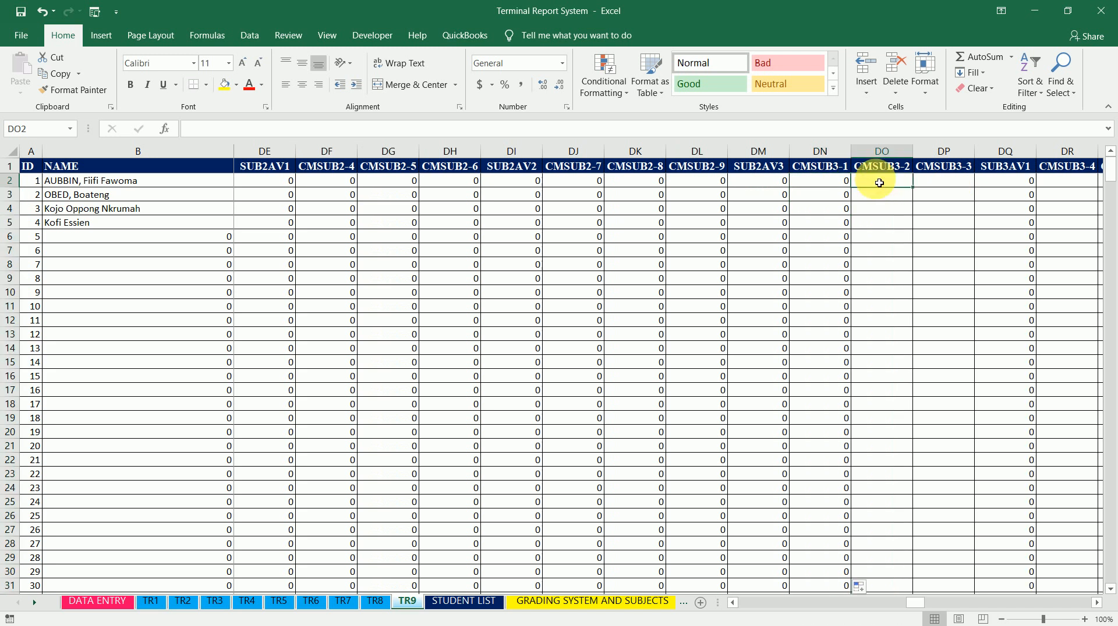
{"action": "type", "text": "="}
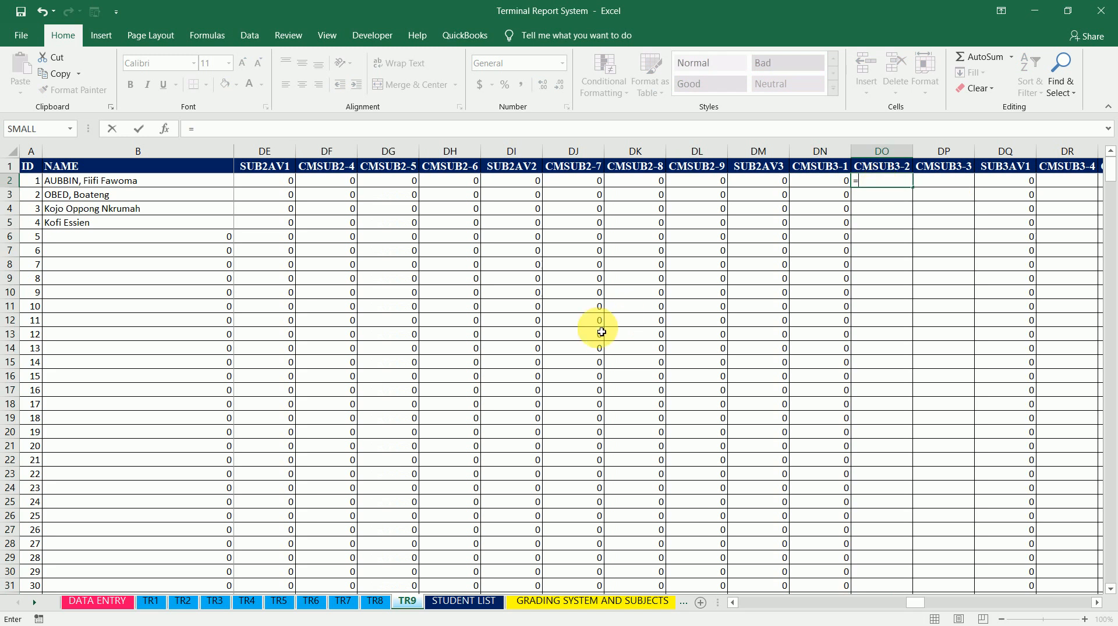
{"action": "left_click", "coordinate": [187, 606]}
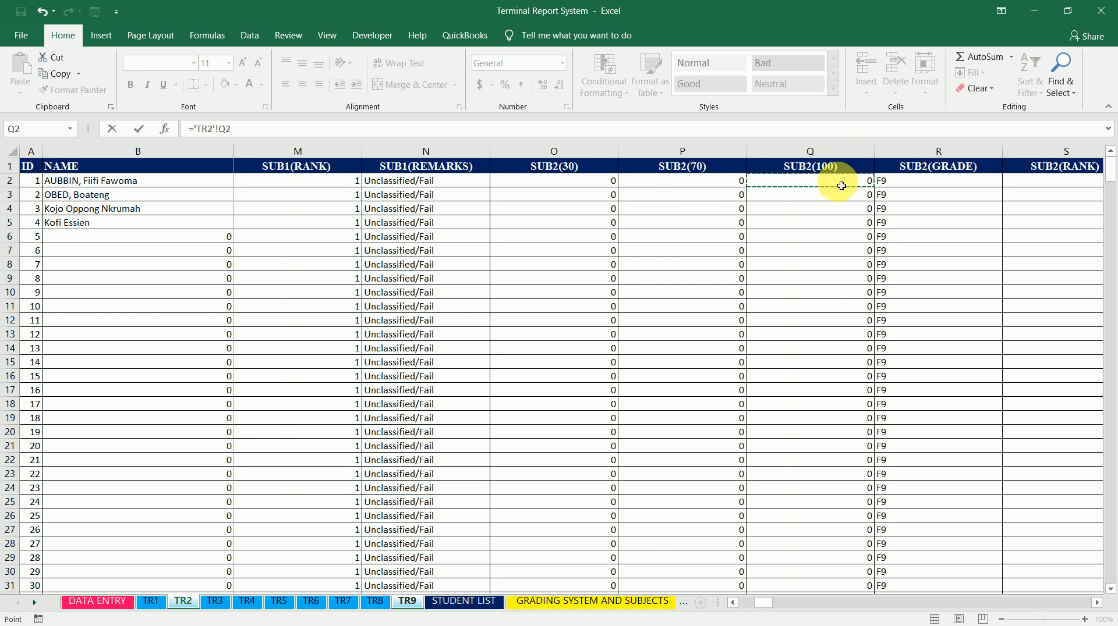
{"action": "key", "text": "Right"}
{"action": "key", "text": "Right"}
{"action": "key", "text": "Right"}
{"action": "key", "text": "Right"}
{"action": "key", "text": "Right"}
{"action": "key", "text": "Right"}
{"action": "key", "text": "Right"}
{"action": "key", "text": "Right"}
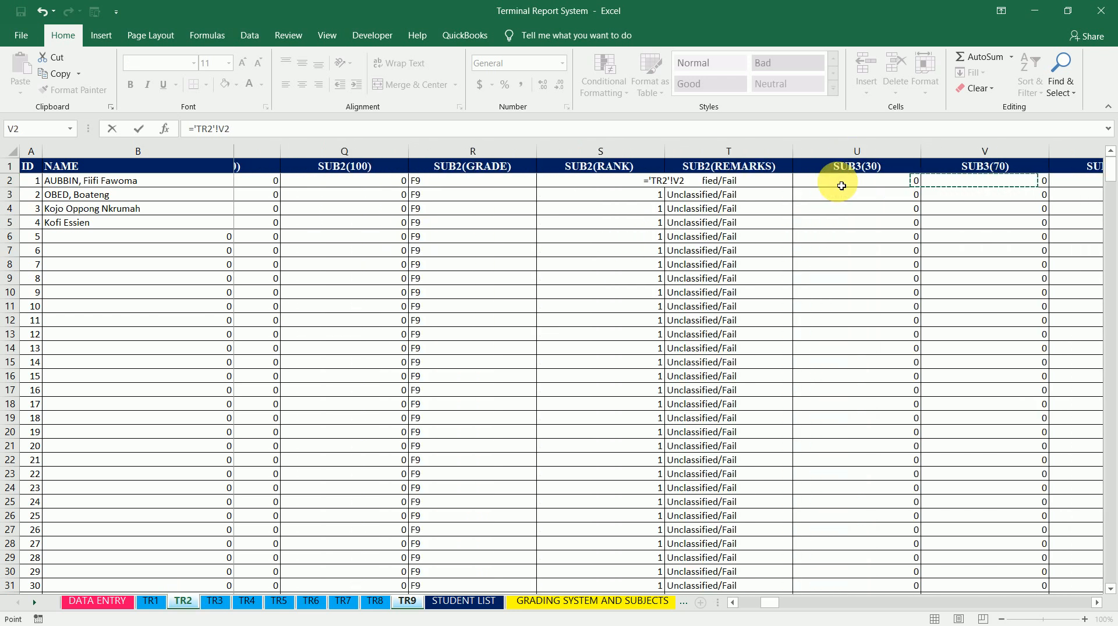
{"action": "key", "text": "Right"}
{"action": "key", "text": "Right"}
{"action": "key", "text": "Right"}
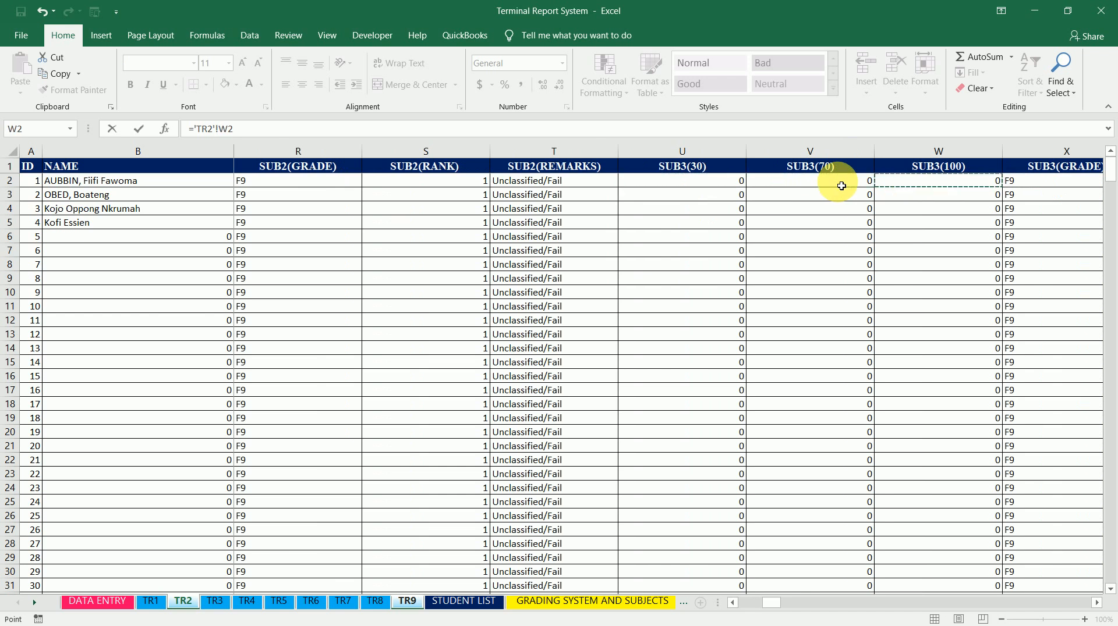
{"action": "key", "text": "Left"}
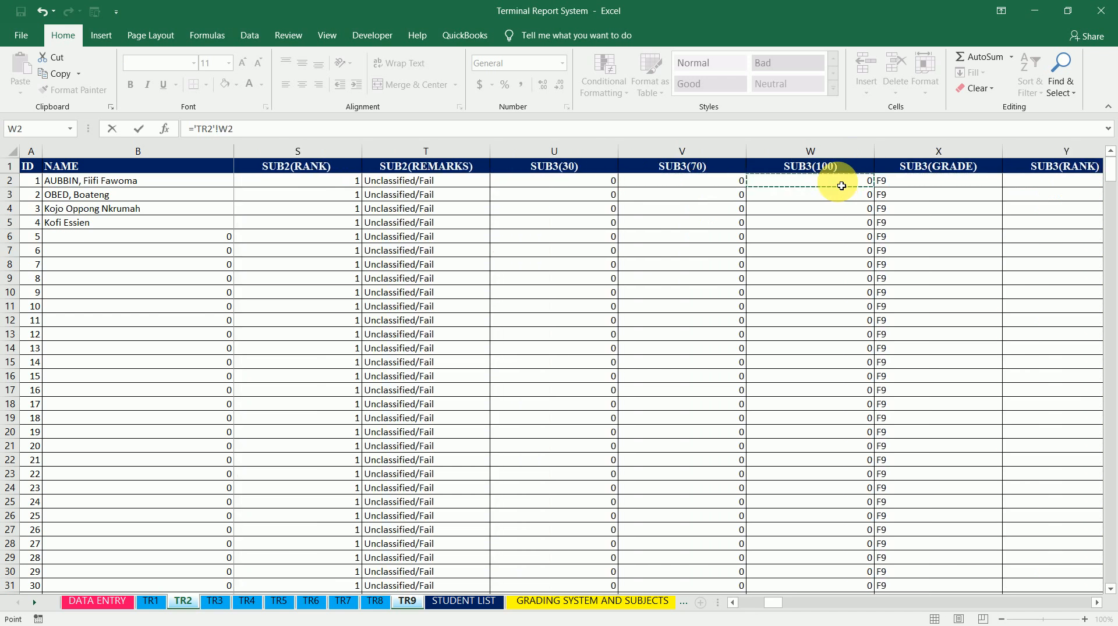
{"action": "key", "text": "Return"}
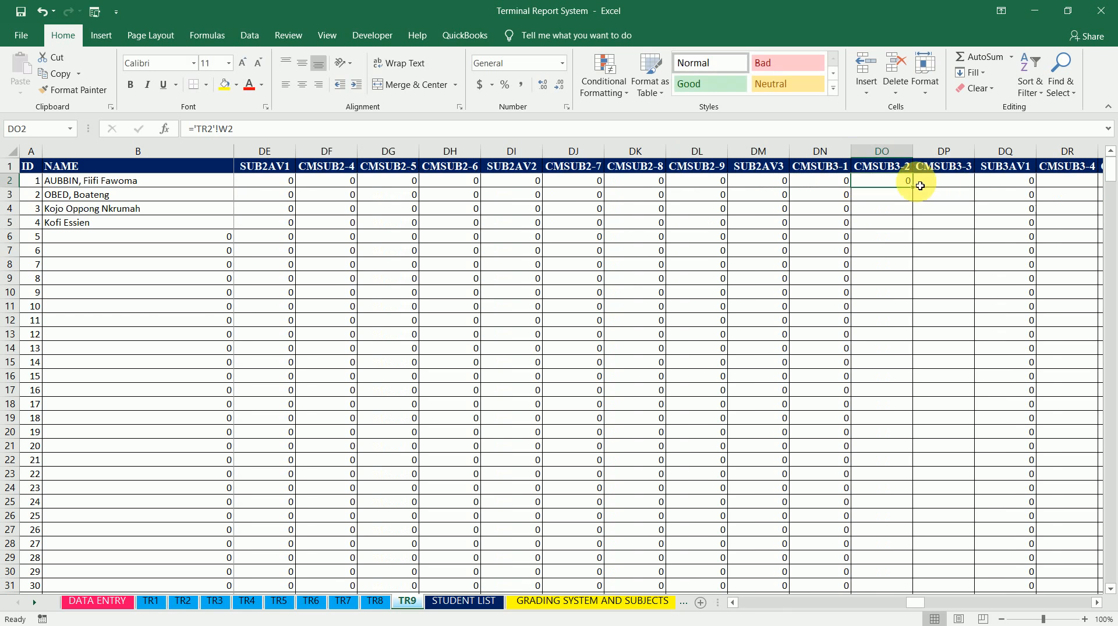
{"action": "left_click_drag", "start_coordinate": [916, 189], "coordinate": [917, 190]}
{"action": "double_click", "coordinate": [918, 190]}
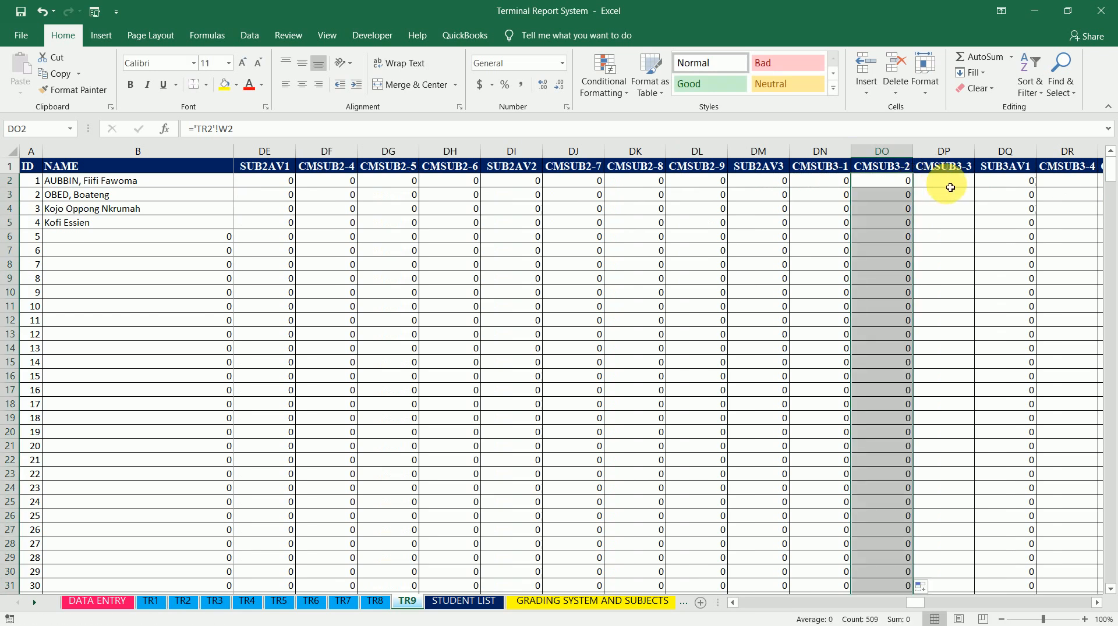
Set CMSUB3-3 cell DP2 to ='TR3'!W2 and fill the formula down the column
{"action": "left_click", "coordinate": [950, 187]}
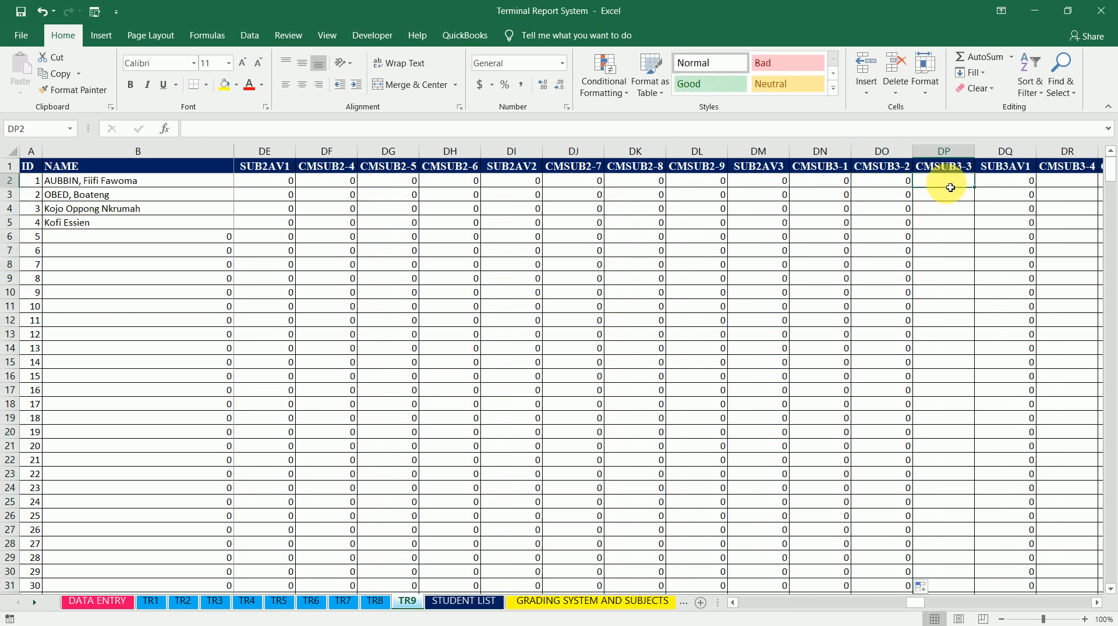
{"action": "type", "text": "="}
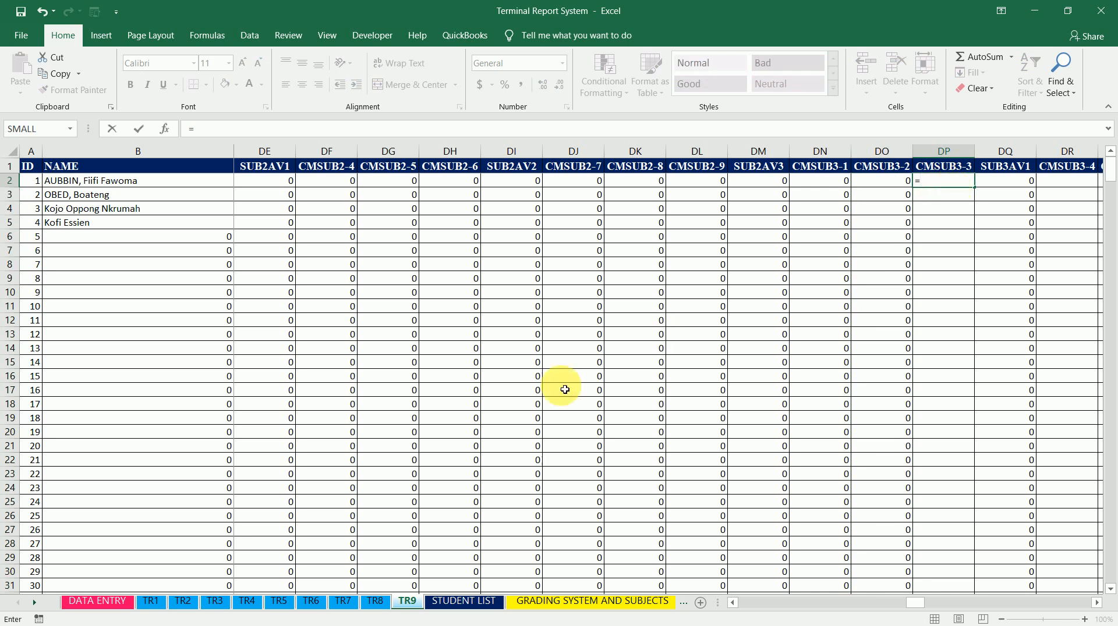
{"action": "left_click", "coordinate": [222, 609]}
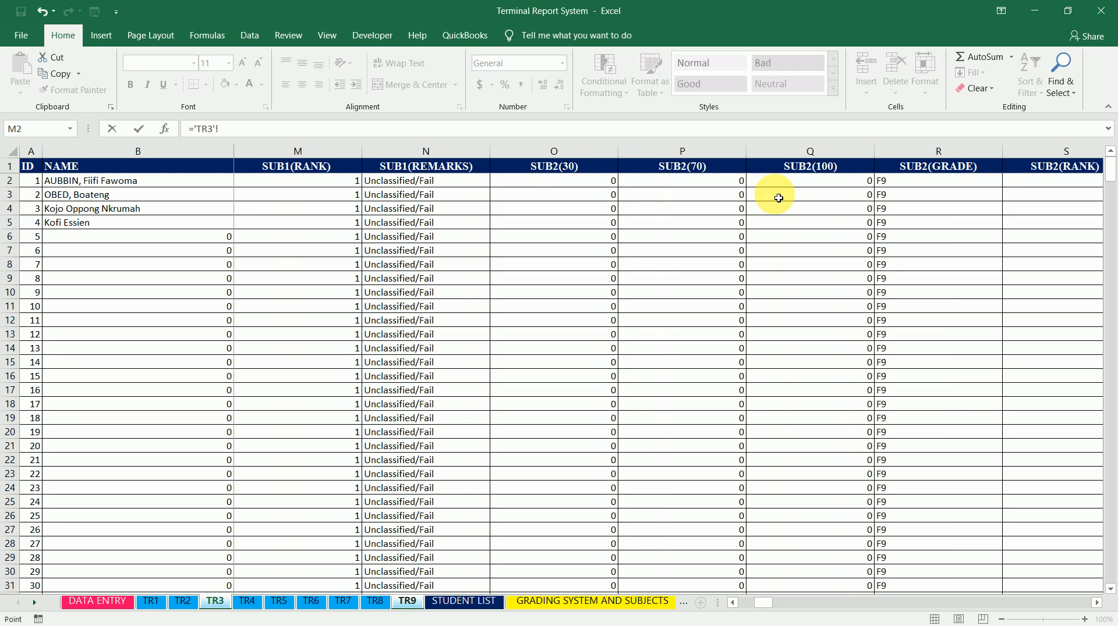
{"action": "left_click", "coordinate": [811, 187]}
{"action": "key", "text": "Right"}
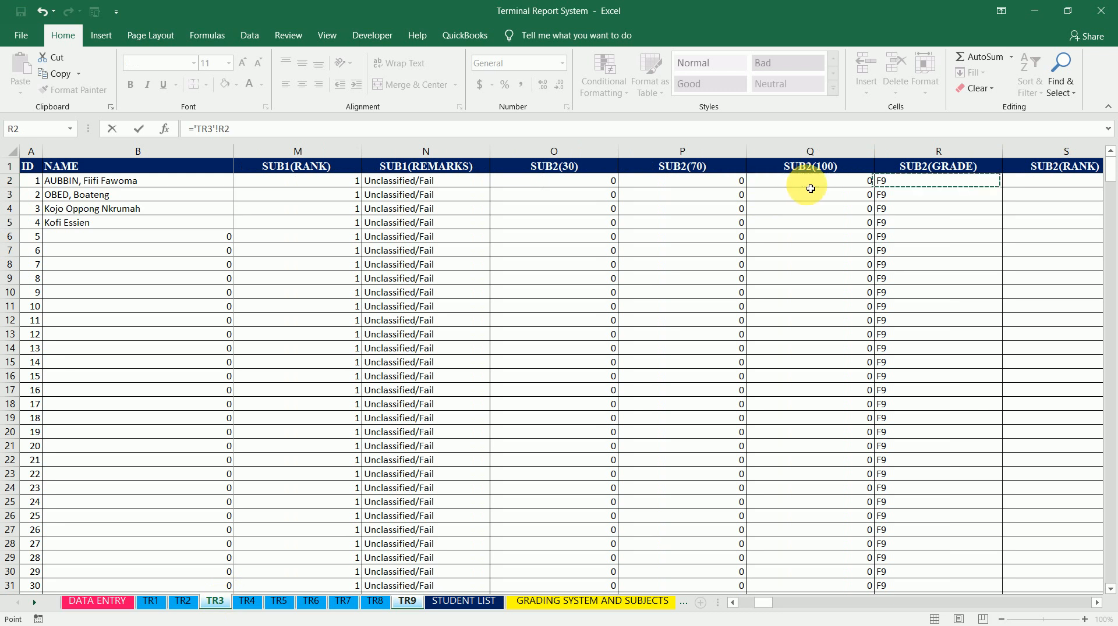
{"action": "key", "text": "Right"}
{"action": "key", "text": "Right"}
{"action": "key", "text": "Right"}
{"action": "key", "text": "Right"}
{"action": "key", "text": "Right"}
{"action": "key", "text": "Right"}
{"action": "key", "text": "Left"}
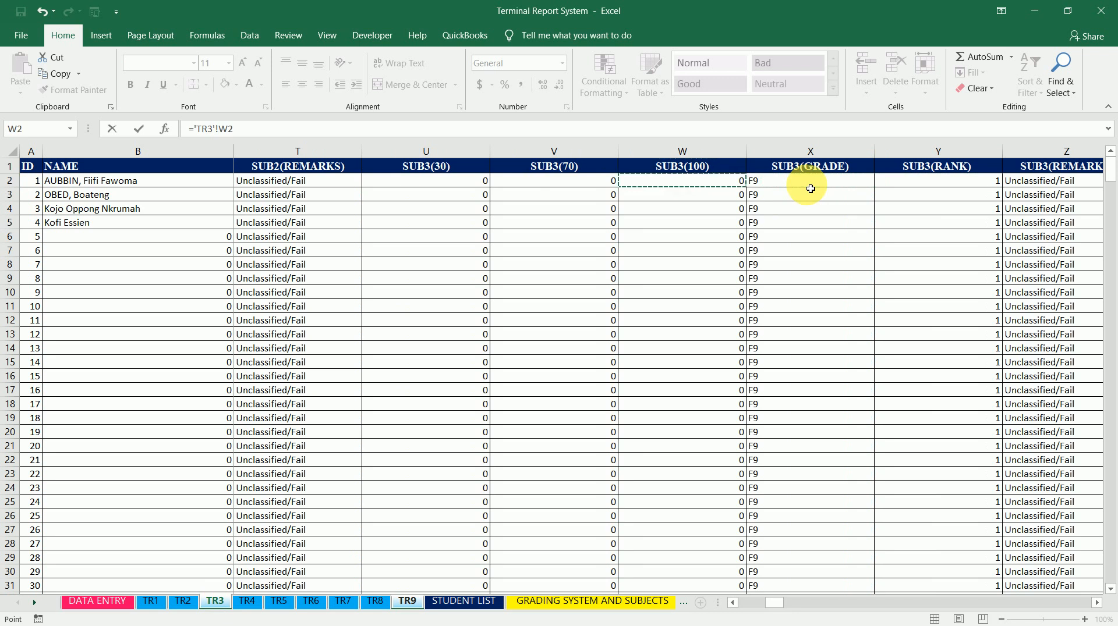
{"action": "key", "text": "Return"}
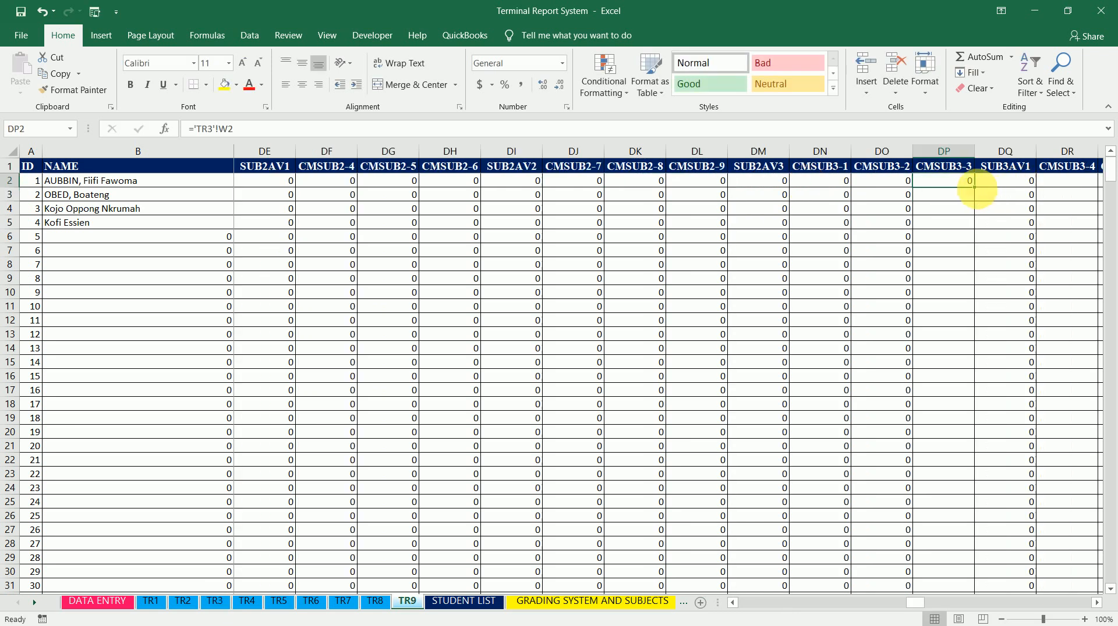
{"action": "double_click", "coordinate": [974, 187]}
Set CMSUB3-4 cell DR2 to ='TR4'!W2 and fill the formula down the column
{"action": "key", "text": "Right"}
{"action": "key", "text": "Right"}
{"action": "key", "text": "Right"}
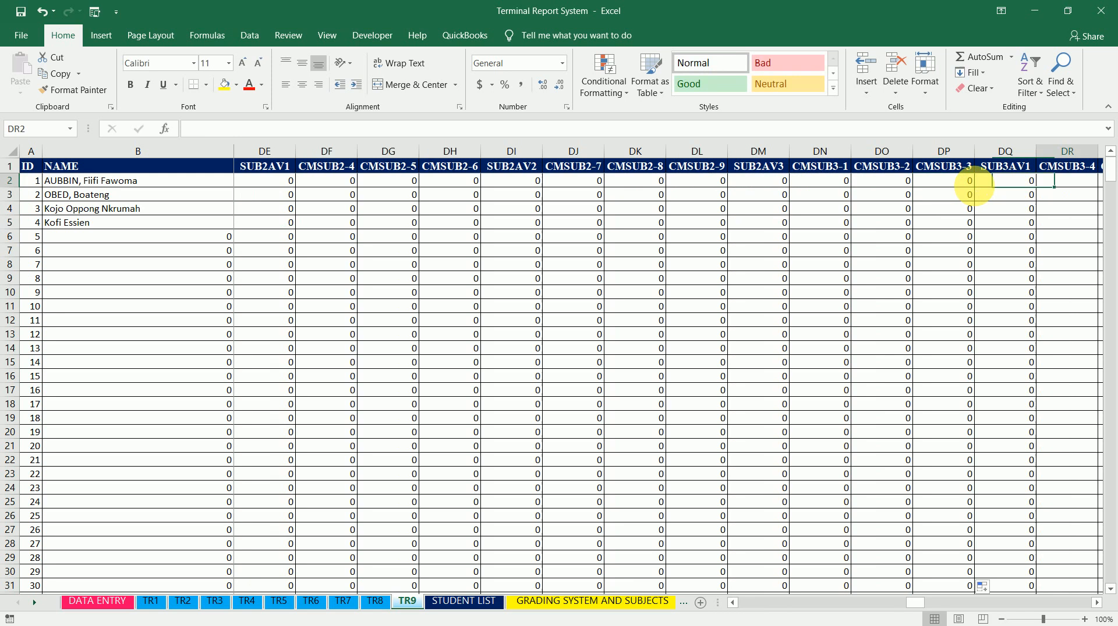
{"action": "key", "text": "Right"}
{"action": "key", "text": "Left"}
{"action": "key", "text": "Left"}
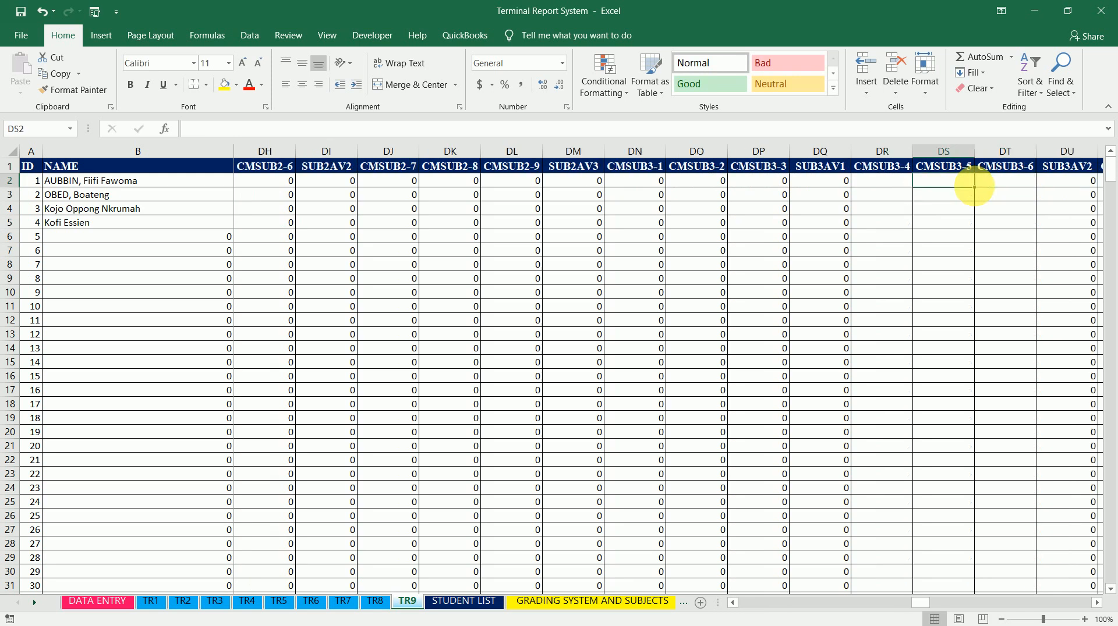
{"action": "type", "text": "="}
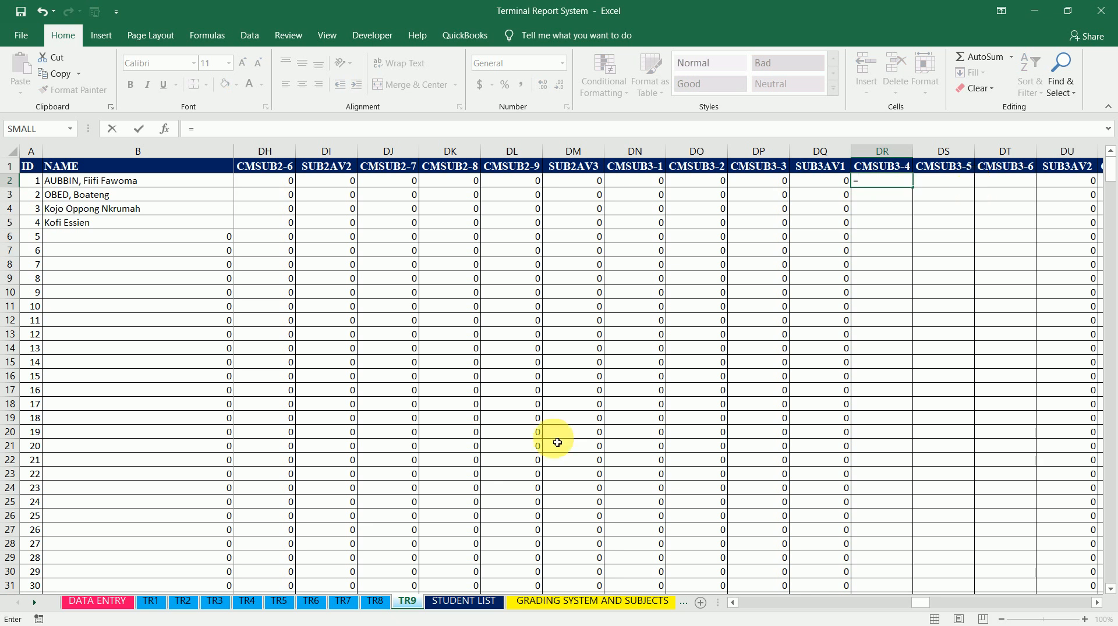
{"action": "left_click", "coordinate": [249, 608]}
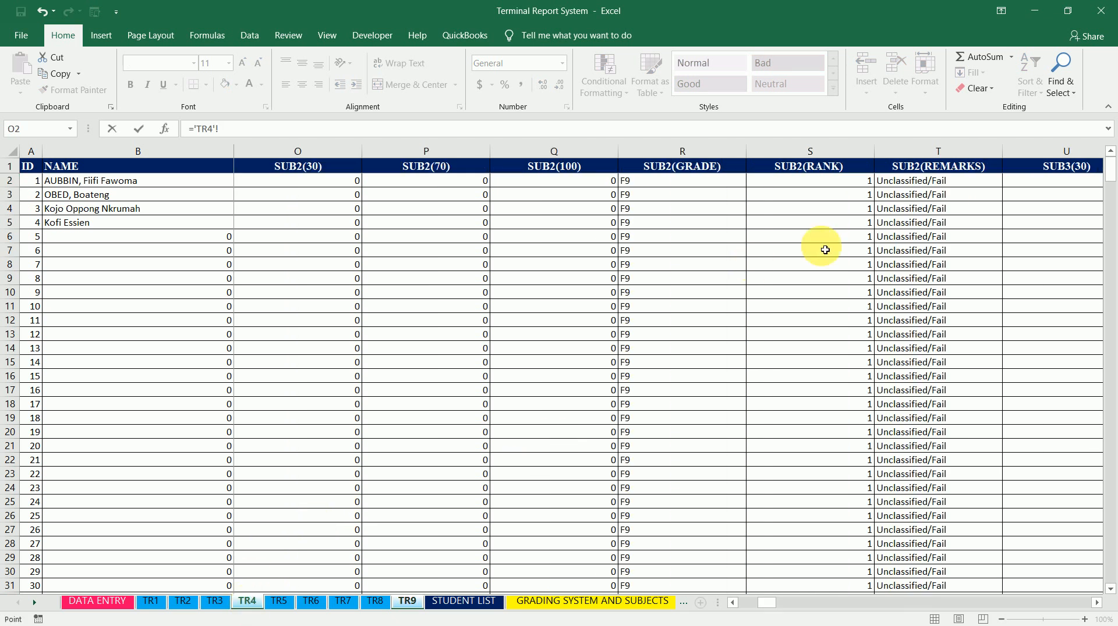
{"action": "left_click", "coordinate": [955, 190]}
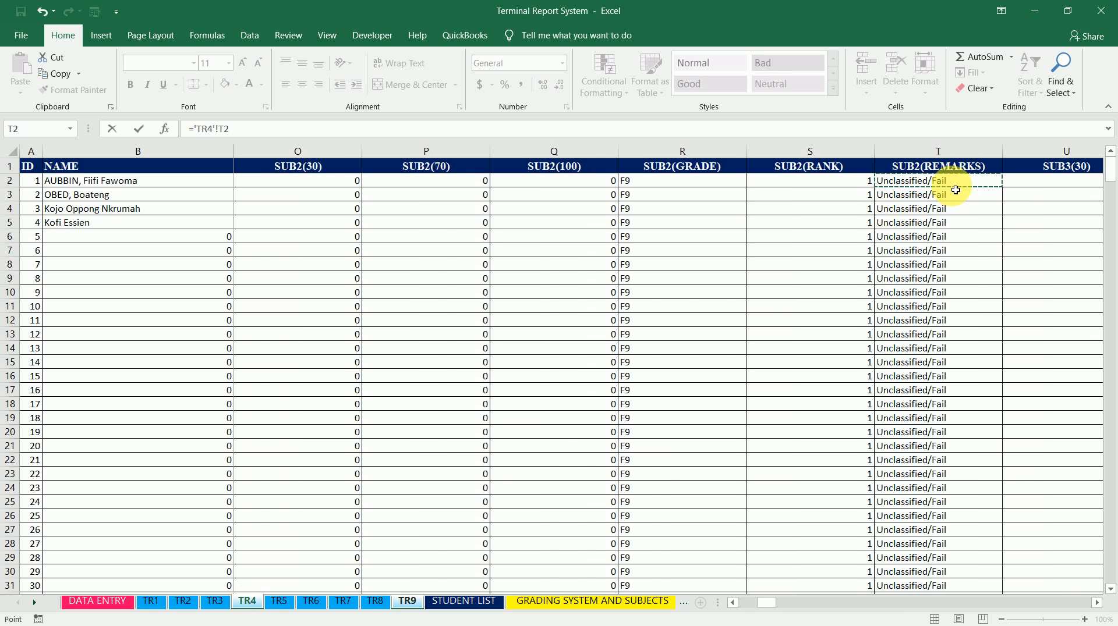
{"action": "key", "text": "Right"}
{"action": "key", "text": "Right"}
{"action": "key", "text": "Right"}
{"action": "key", "text": "Right"}
{"action": "key", "text": "Right"}
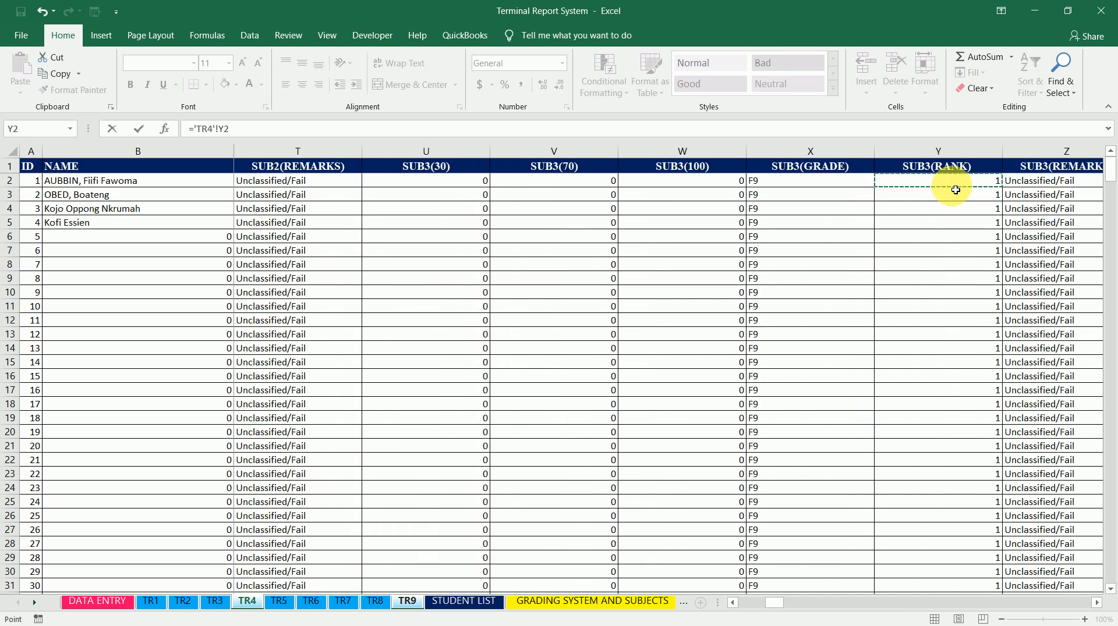
{"action": "key", "text": "Right"}
{"action": "key", "text": "Right"}
{"action": "key", "text": "Right"}
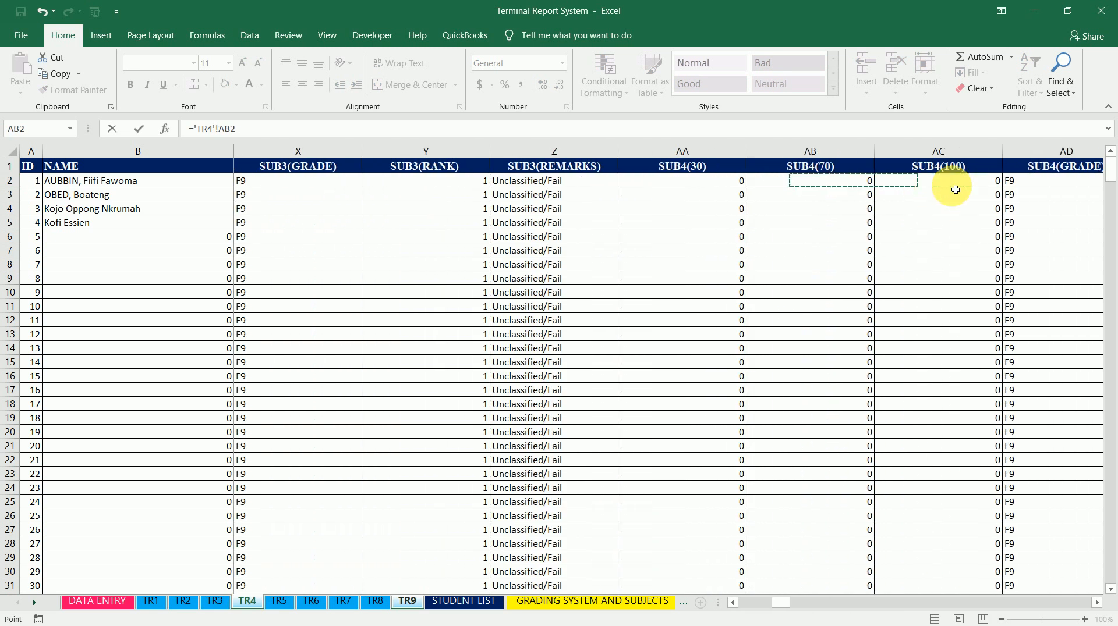
{"action": "key", "text": "Left"}
{"action": "key", "text": "Left"}
{"action": "key", "text": "Left"}
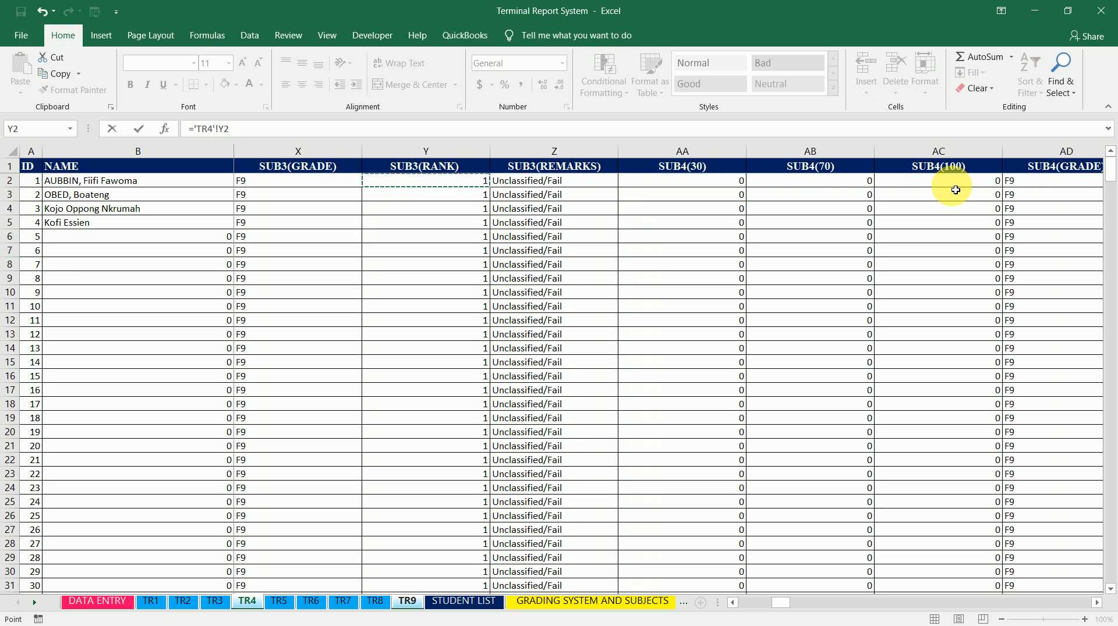
{"action": "key", "text": "Right"}
{"action": "key", "text": "Right"}
{"action": "key", "text": "Right"}
{"action": "key", "text": "Left"}
{"action": "key", "text": "Left"}
{"action": "key", "text": "Left"}
{"action": "key", "text": "Left"}
{"action": "key", "text": "Left"}
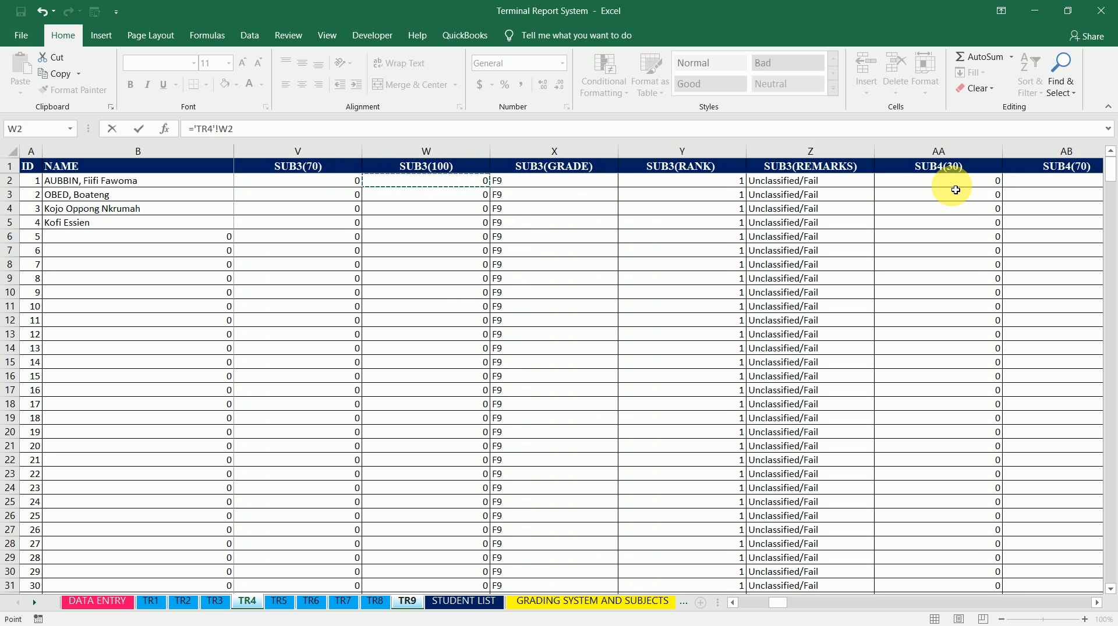
{"action": "key", "text": "Return"}
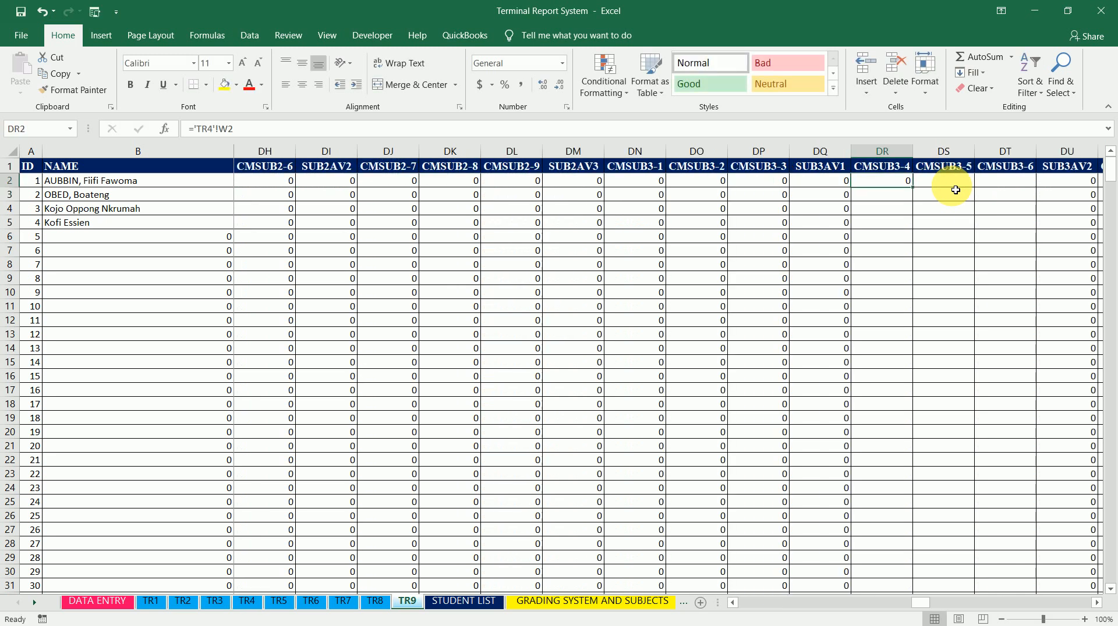
{"action": "double_click", "coordinate": [917, 190]}
Set CMSUB3-5 cell DS2 to ='TR5'!W2
{"action": "left_click", "coordinate": [952, 187]}
{"action": "type", "text": "="}
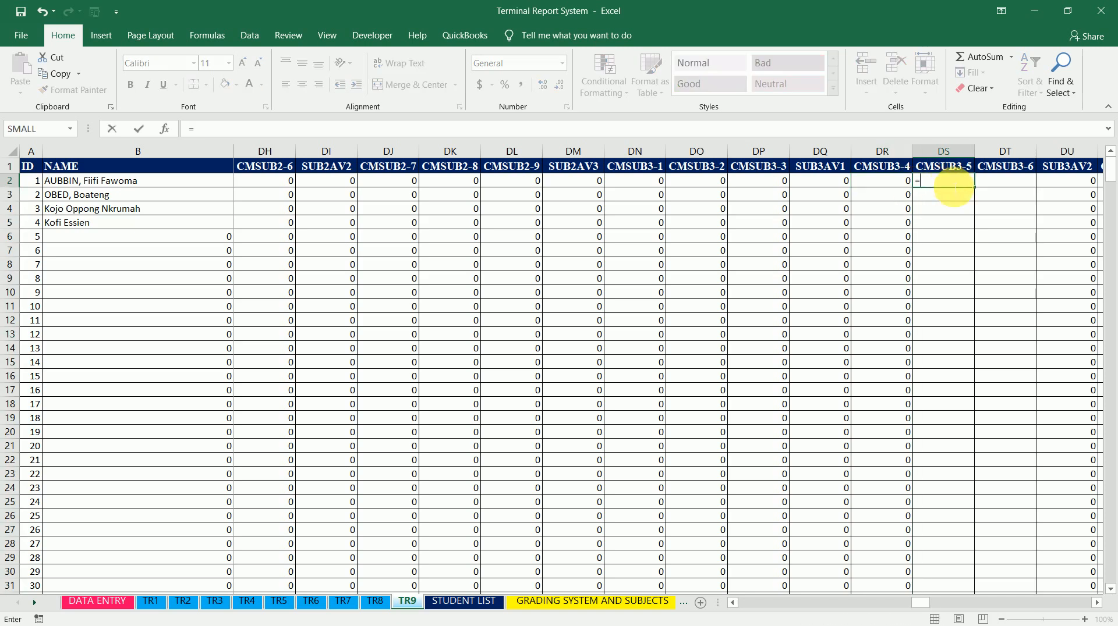
{"action": "left_click", "coordinate": [282, 606]}
{"action": "left_click", "coordinate": [682, 188]}
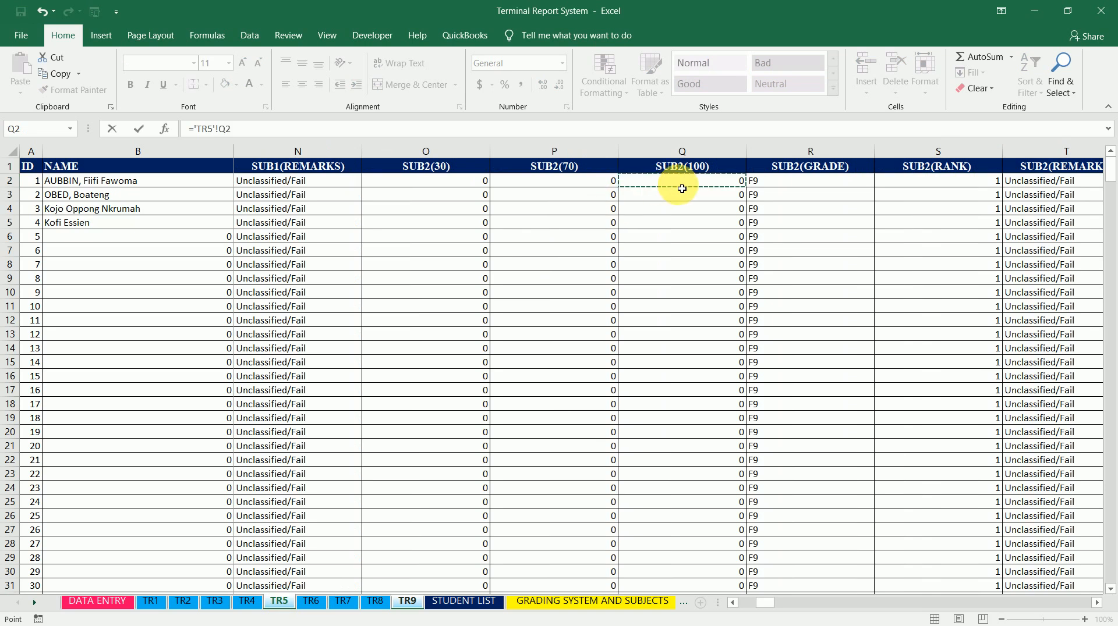
{"action": "key", "text": "Right"}
{"action": "key", "text": "Right"}
{"action": "key", "text": "Right"}
{"action": "key", "text": "Right"}
{"action": "key", "text": "Right"}
{"action": "key", "text": "Right"}
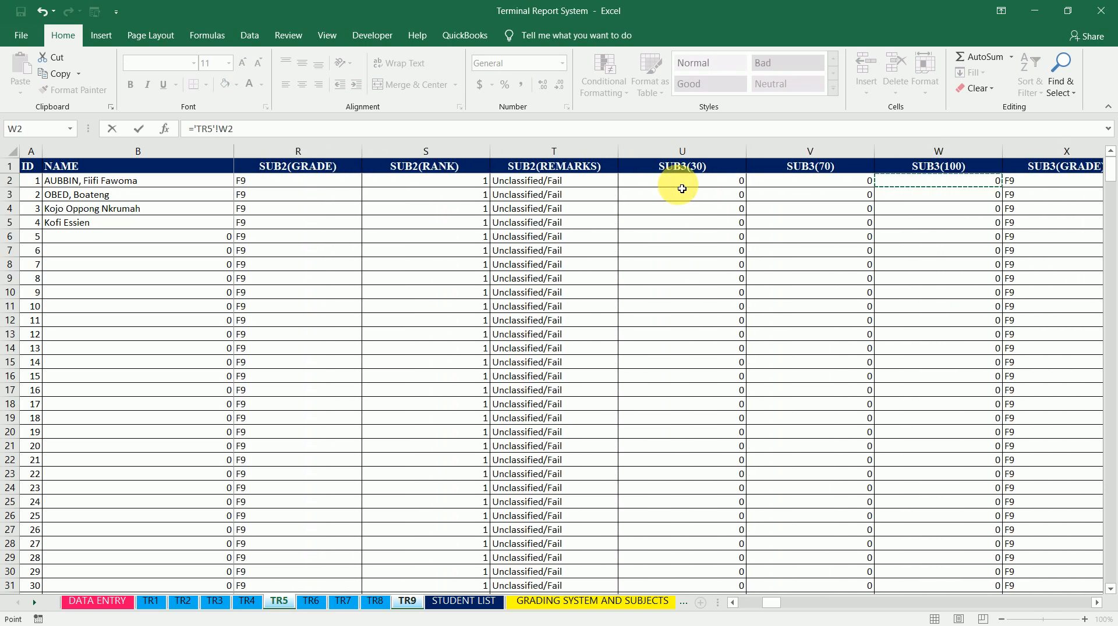
{"action": "key", "text": "Right"}
{"action": "key", "text": "Left"}
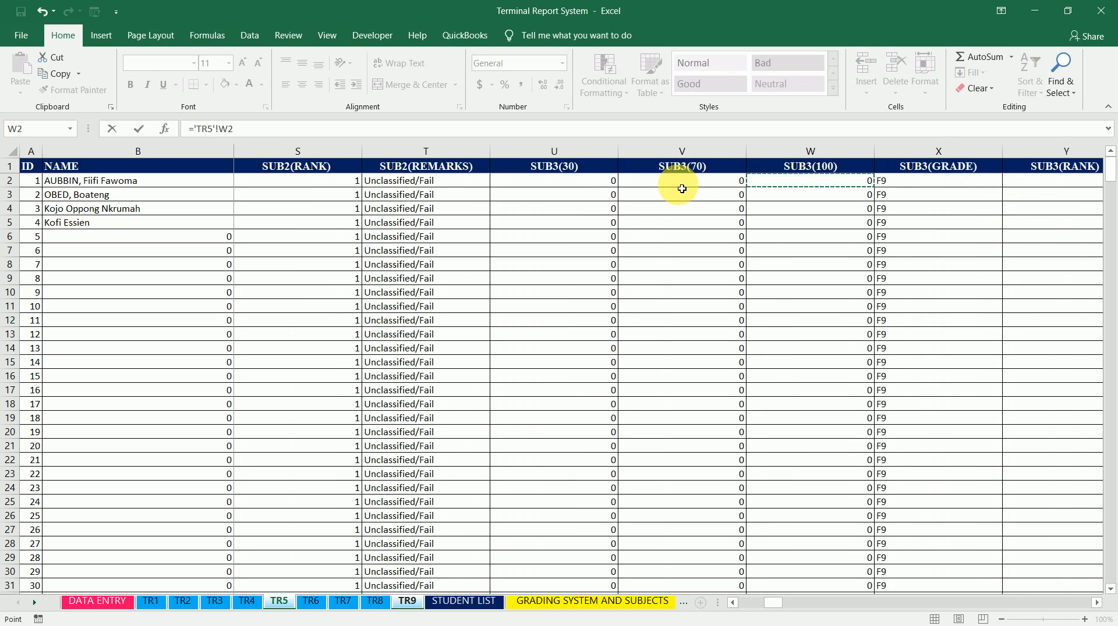
{"action": "key", "text": "Return"}
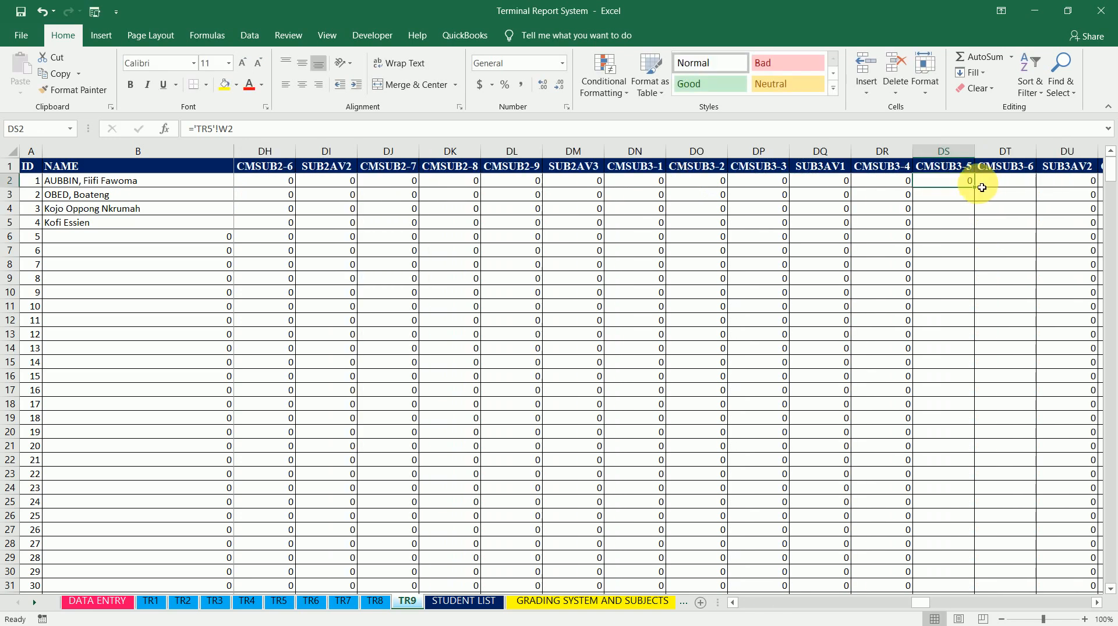
Fill the CMSUB3-5 formula down its column and set CMSUB3-6 cell DT2 to ='TR6'!W2
{"action": "double_click", "coordinate": [974, 188]}
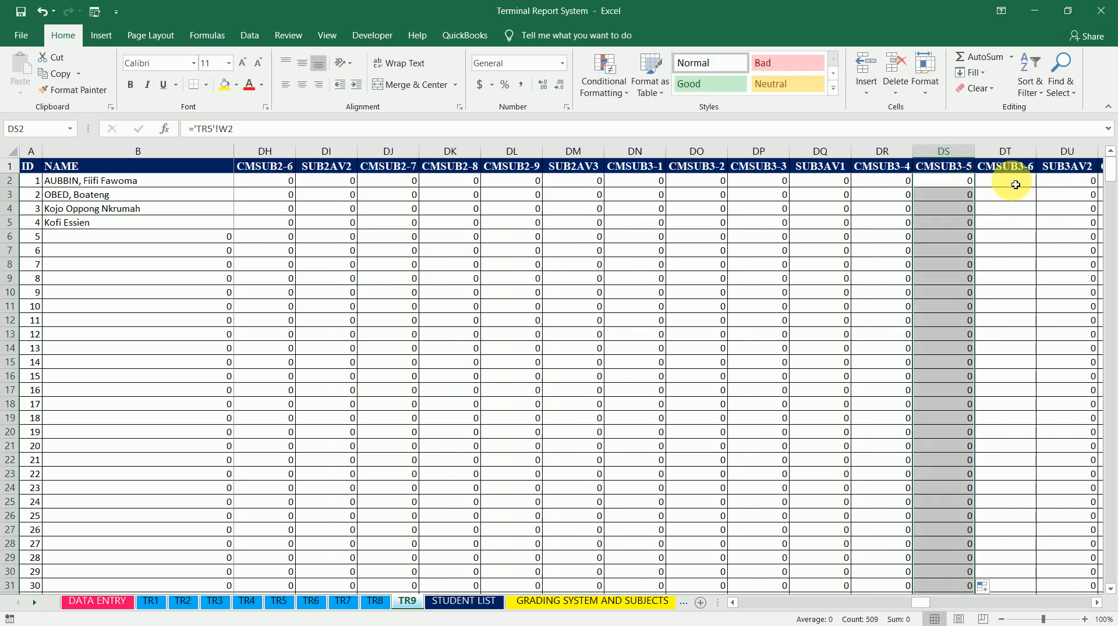
{"action": "left_click", "coordinate": [1016, 184]}
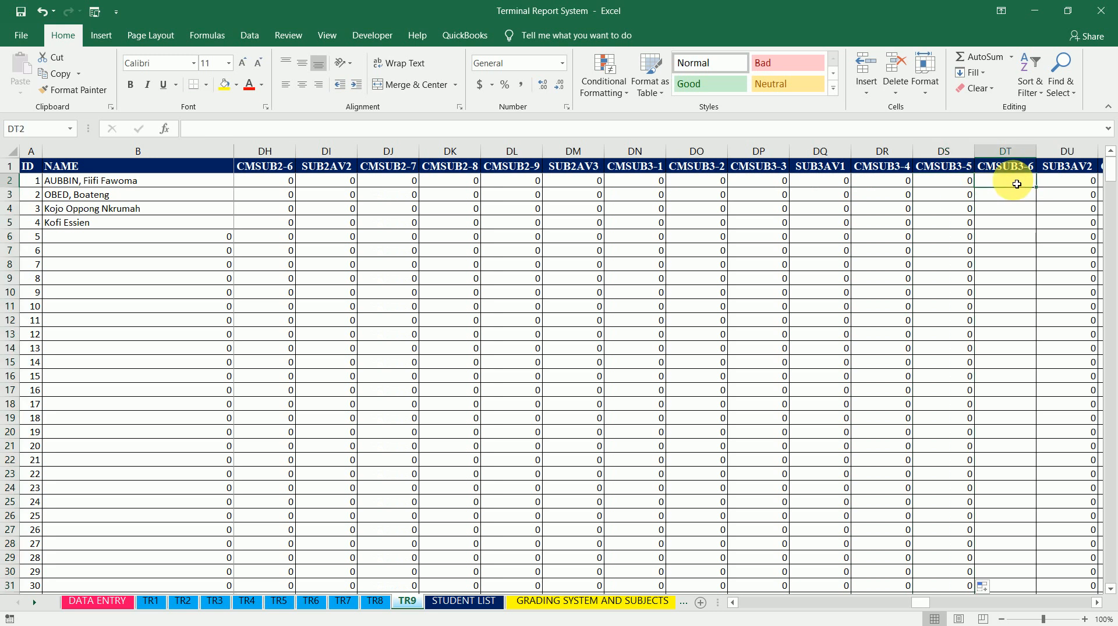
{"action": "type", "text": "="}
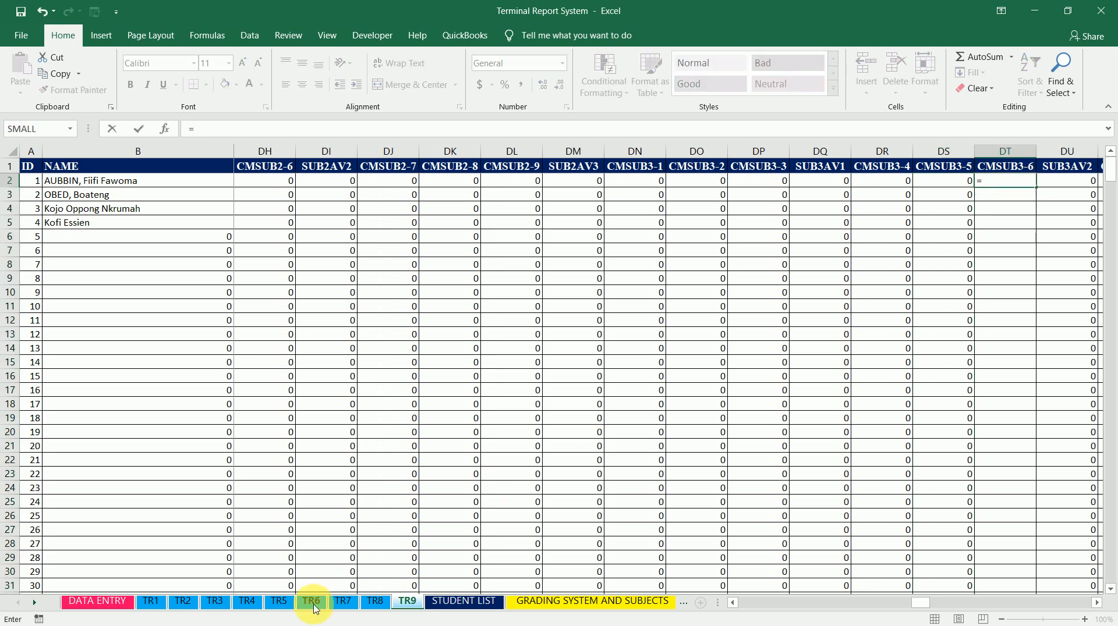
{"action": "left_click", "coordinate": [313, 609]}
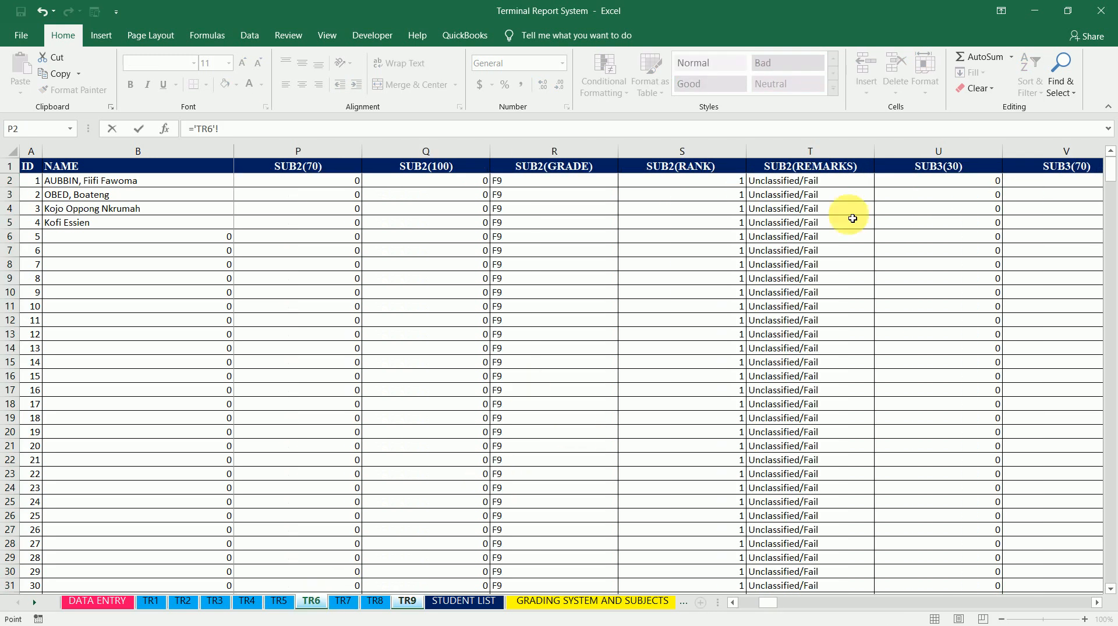
{"action": "left_click", "coordinate": [944, 184]}
{"action": "key", "text": "Right"}
{"action": "key", "text": "Right"}
{"action": "key", "text": "Right"}
{"action": "key", "text": "Right"}
{"action": "key", "text": "Right"}
{"action": "key", "text": "Right"}
{"action": "key", "text": "Right"}
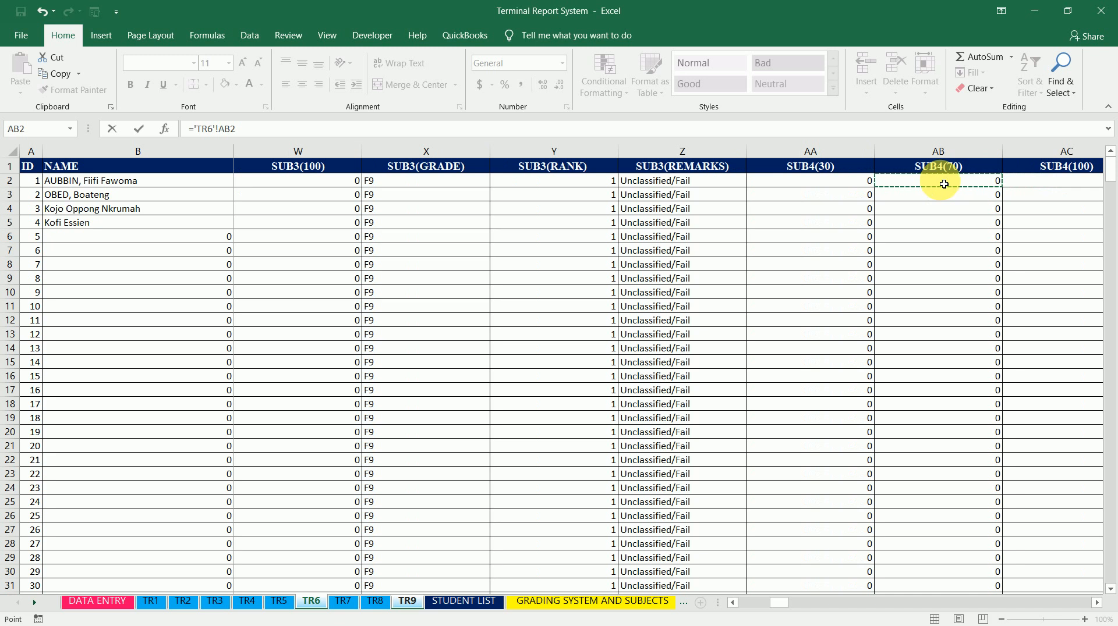
{"action": "key", "text": "Left"}
{"action": "key", "text": "Left"}
{"action": "key", "text": "Left"}
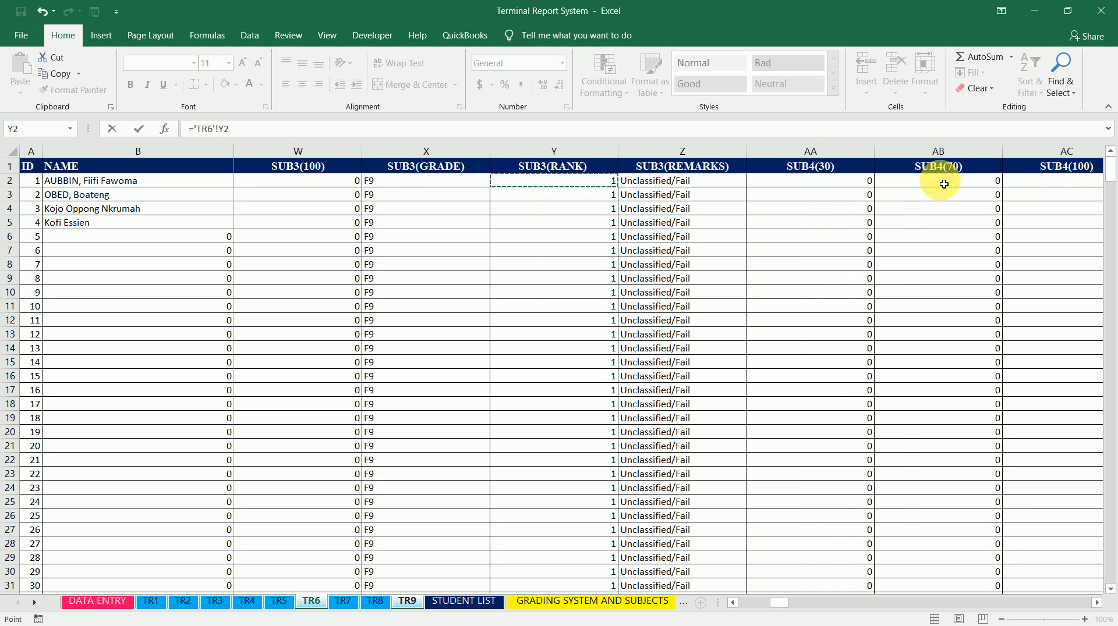
{"action": "key", "text": "Left"}
{"action": "key", "text": "Left"}
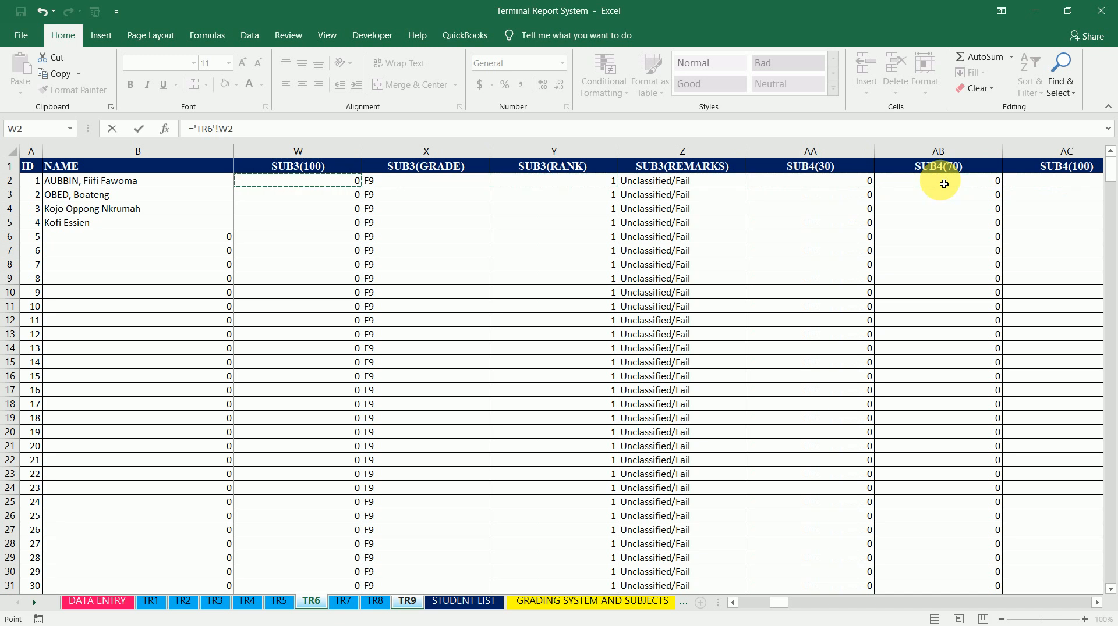
{"action": "key", "text": "Return"}
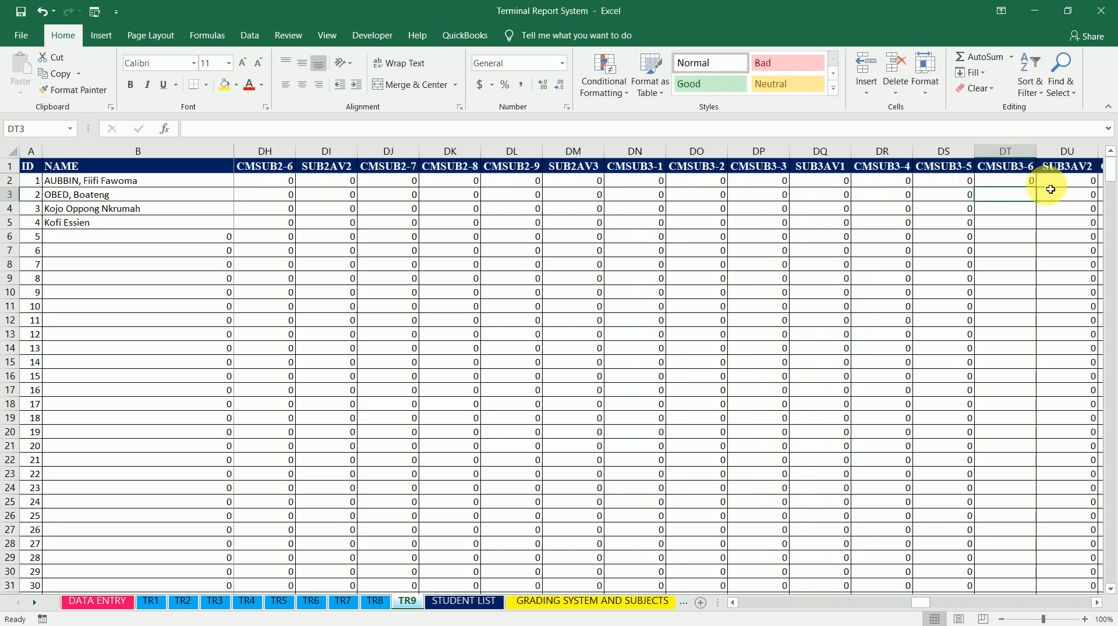
Fill the CMSUB3-6 formula in DT2 down the column
{"action": "left_click", "coordinate": [1029, 181]}
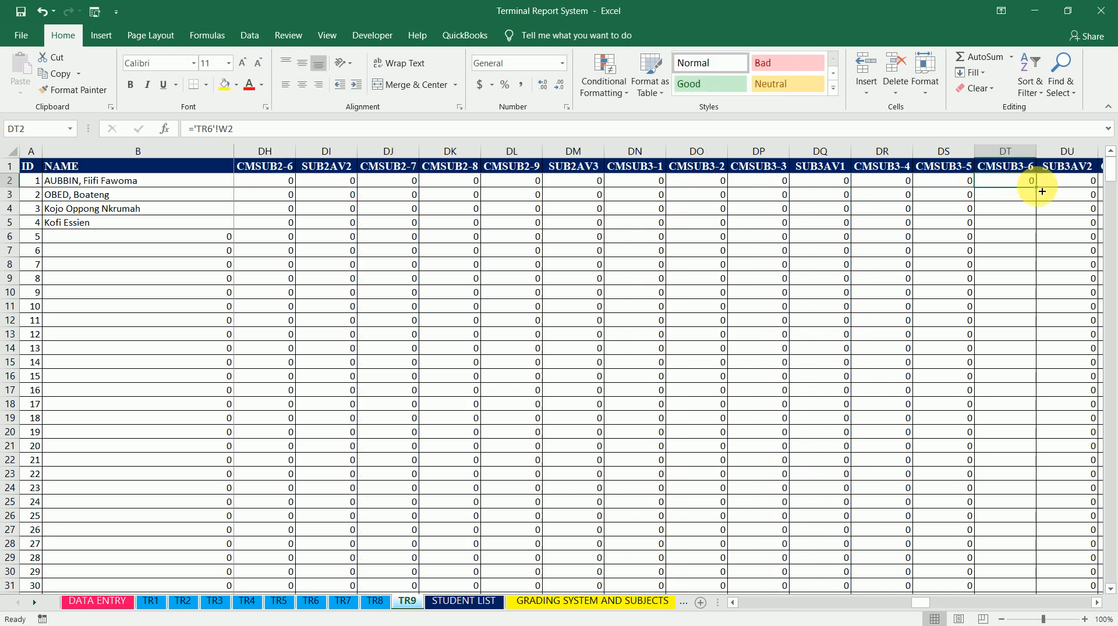
{"action": "double_click", "coordinate": [1037, 187]}
{"action": "key", "text": "Right"}
{"action": "key", "text": "Right"}
{"action": "key", "text": "Right"}
{"action": "key", "text": "Right"}
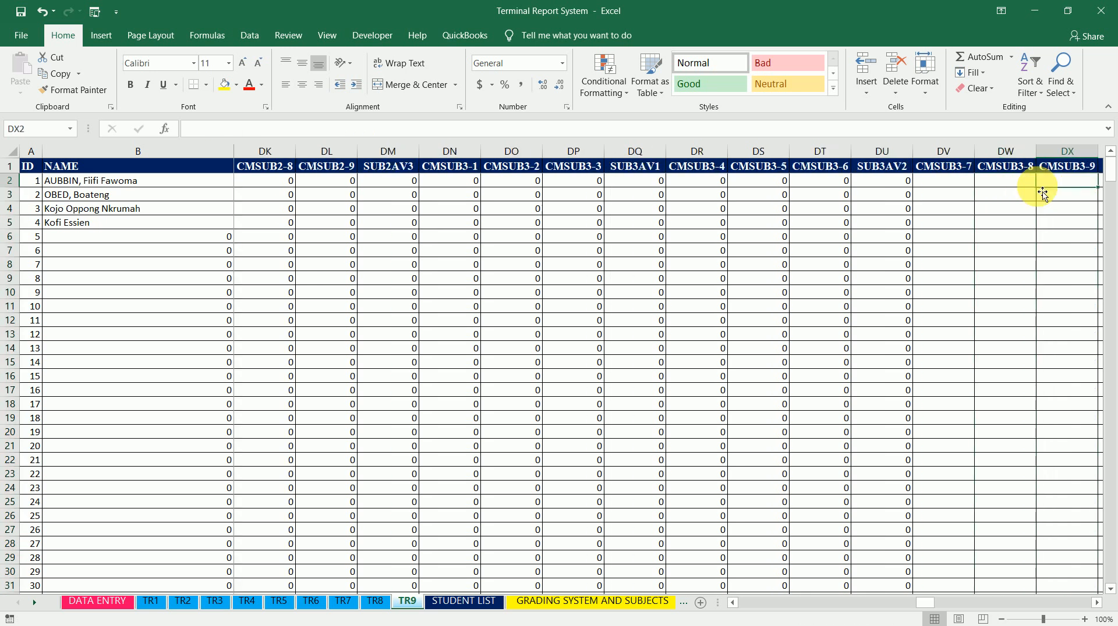
{"action": "key", "text": "Right"}
{"action": "key", "text": "Left"}
{"action": "key", "text": "Left"}
{"action": "key", "text": "Left"}
Set CMSUB3-7 cell DV2 to ='TR7'!W2 and fill the formula down the column
{"action": "type", "text": "="}
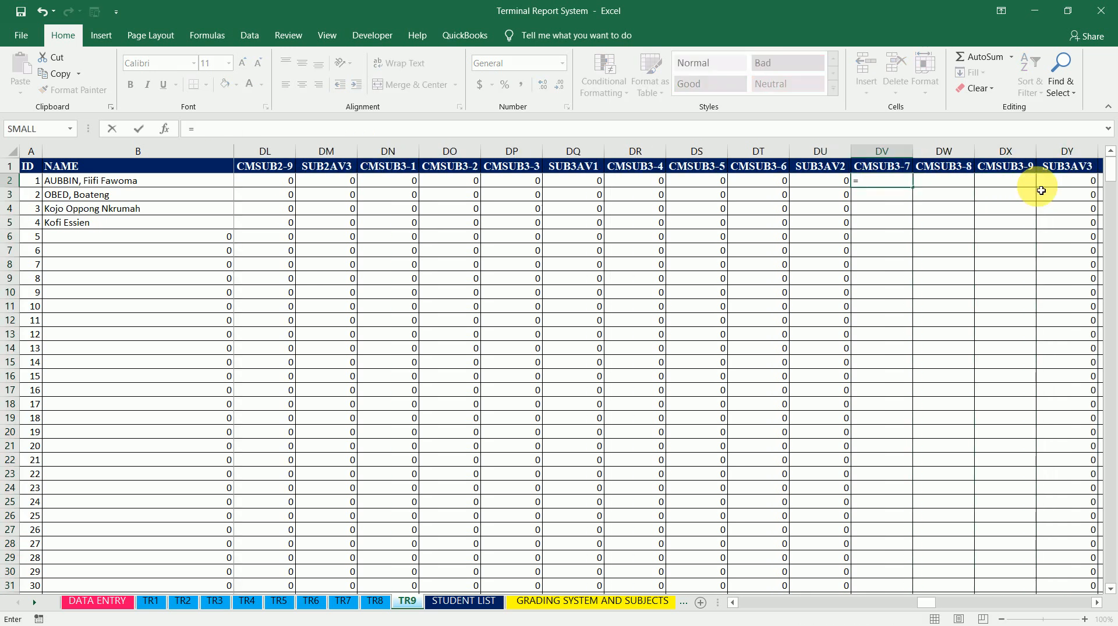
{"action": "left_click", "coordinate": [345, 602]}
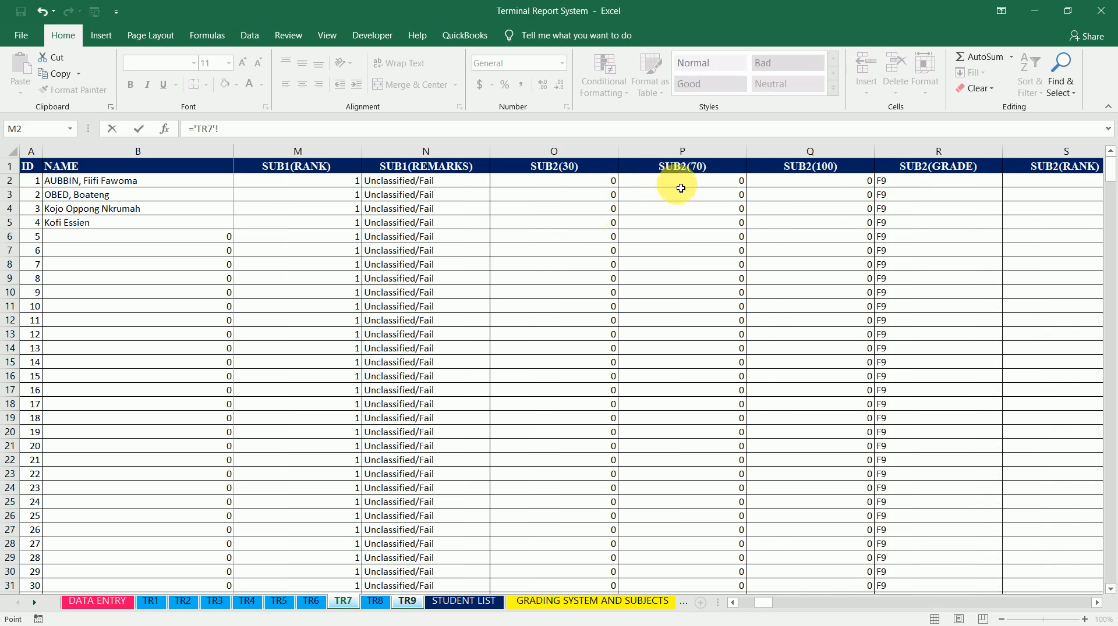
{"action": "left_click", "coordinate": [707, 184]}
{"action": "key", "text": "Right"}
{"action": "key", "text": "Right"}
{"action": "key", "text": "Right"}
{"action": "key", "text": "Right"}
{"action": "key", "text": "Right"}
{"action": "key", "text": "Right"}
{"action": "key", "text": "Right"}
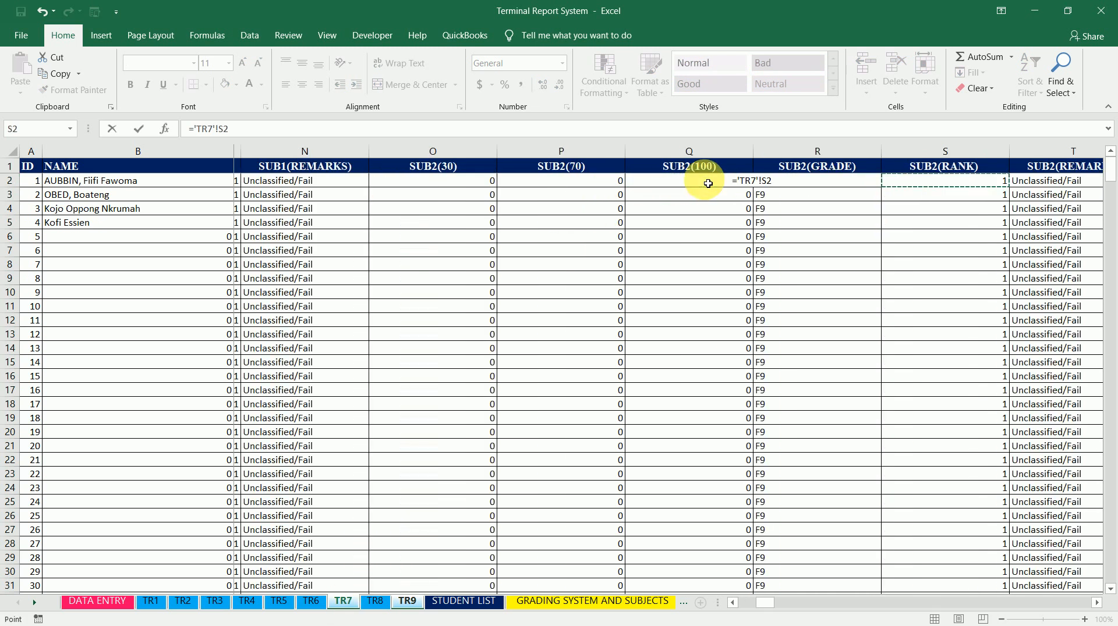
{"action": "key", "text": "Right"}
{"action": "key", "text": "Left"}
{"action": "key", "text": "Left"}
{"action": "key", "text": "Up"}
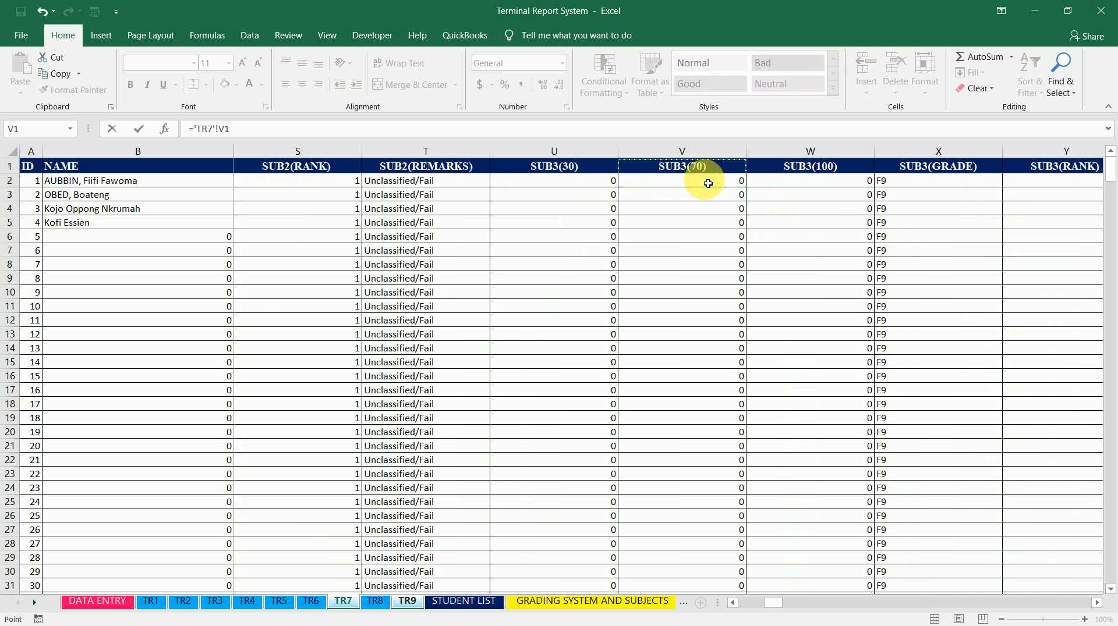
{"action": "key", "text": "Down"}
{"action": "key", "text": "Right"}
{"action": "key", "text": "Right"}
{"action": "key", "text": "Left"}
{"action": "key", "text": "Up"}
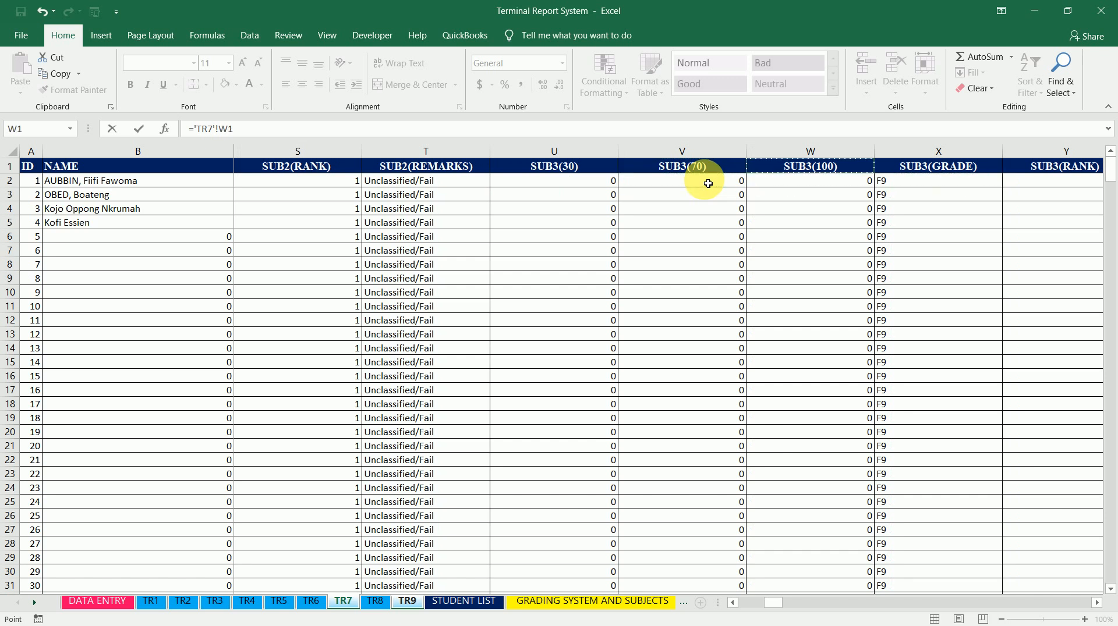
{"action": "key", "text": "Down"}
{"action": "key", "text": "Return"}
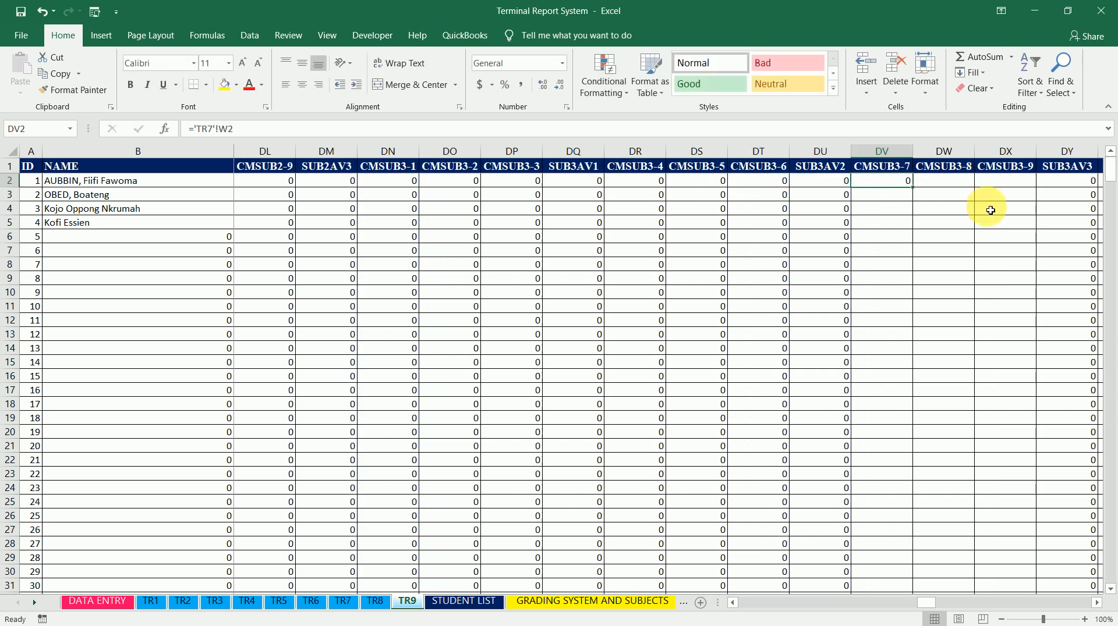
{"action": "left_click_drag", "start_coordinate": [916, 191], "coordinate": [916, 192]}
{"action": "double_click", "coordinate": [917, 192]}
Set CMSUB3-8 cell DW2 to ='TR8'!W2 and fill the formula down the column
{"action": "left_click", "coordinate": [943, 192]}
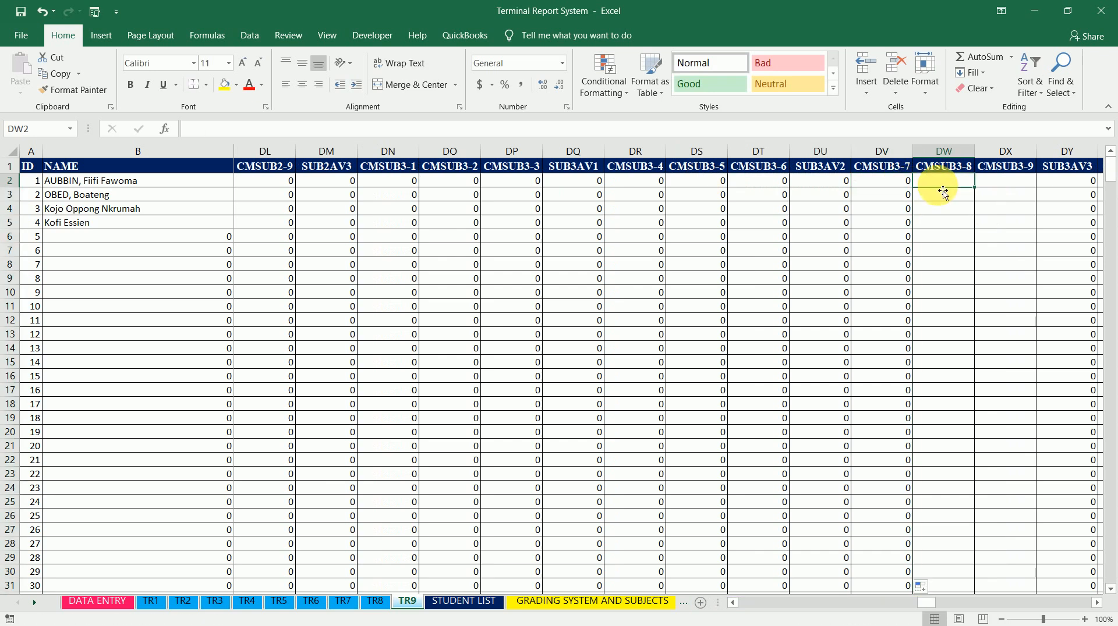
{"action": "type", "text": "="}
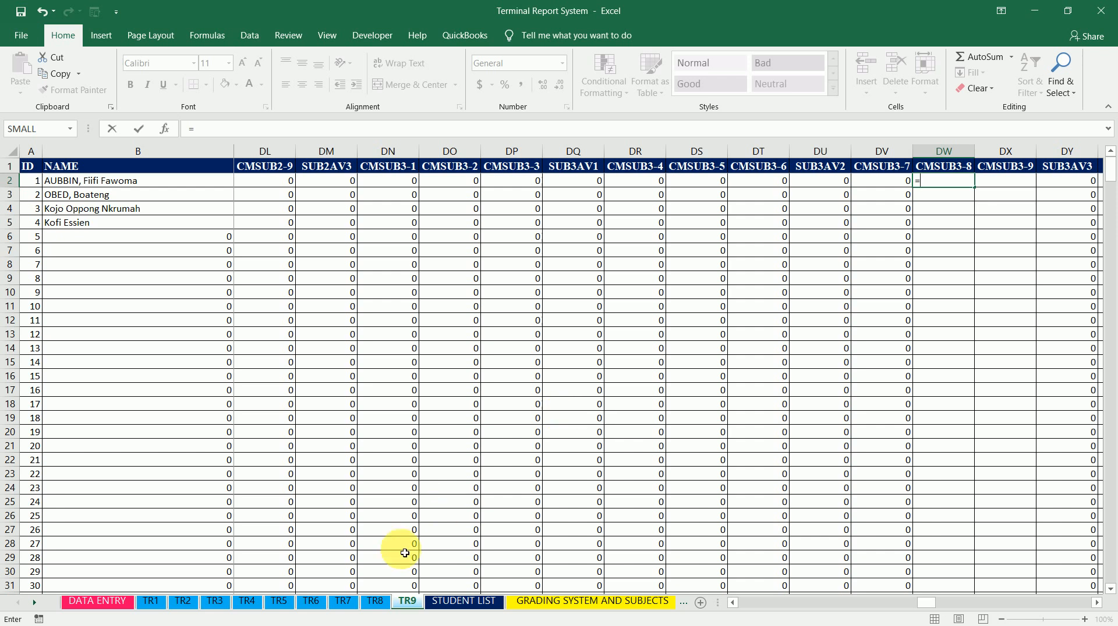
{"action": "left_click", "coordinate": [375, 603]}
{"action": "left_click", "coordinate": [1040, 182]}
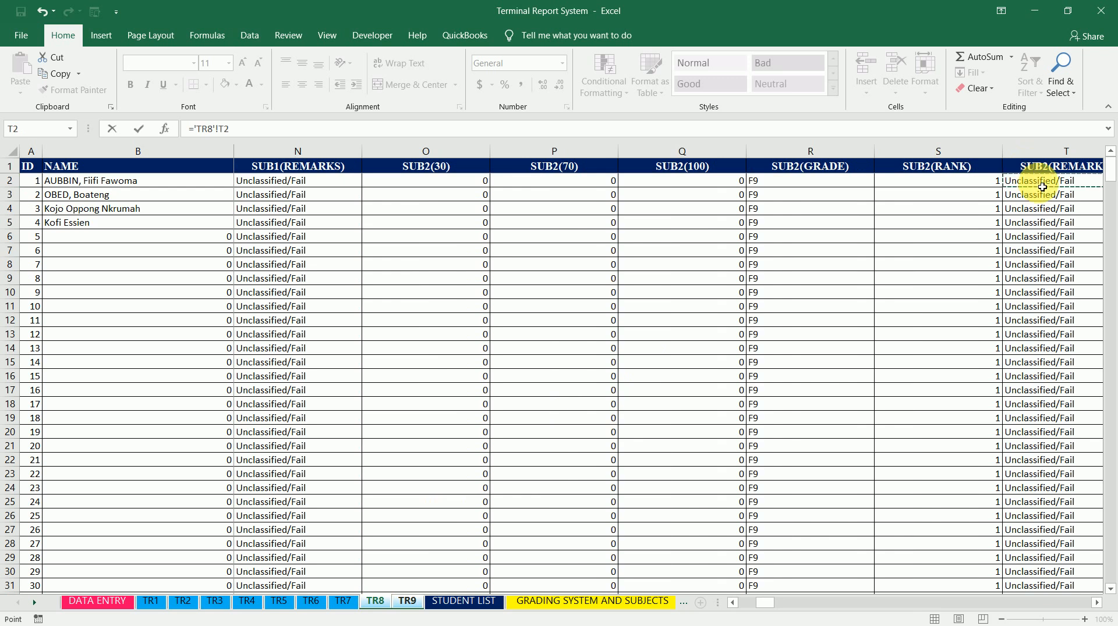
{"action": "key", "text": "Right"}
{"action": "key", "text": "Right"}
{"action": "key", "text": "Right"}
{"action": "key", "text": "Right"}
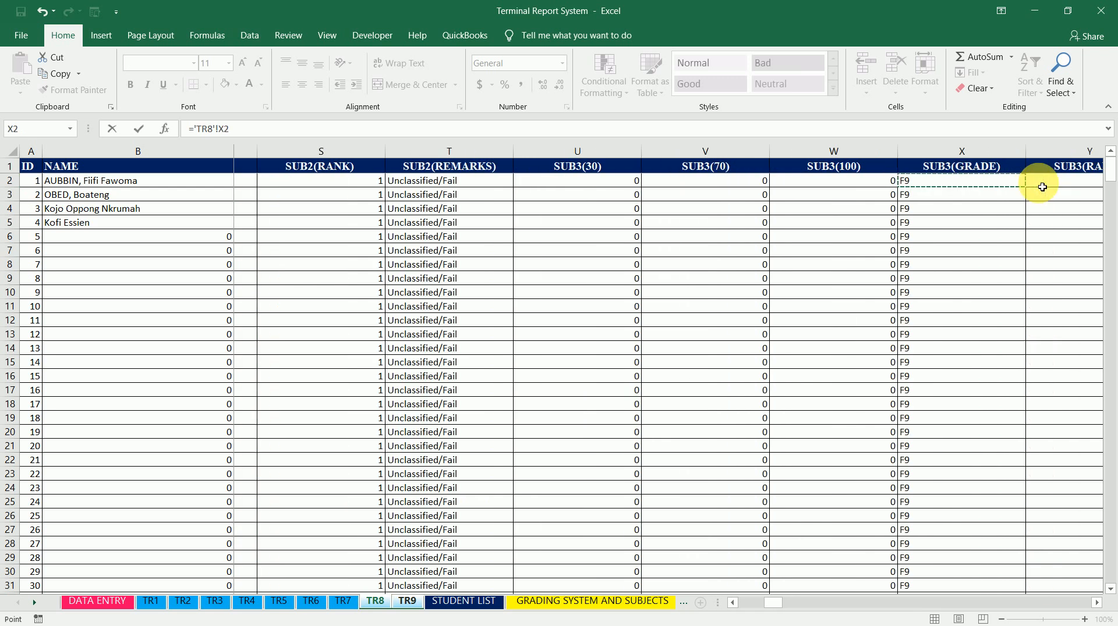
{"action": "key", "text": "Right"}
{"action": "key", "text": "Right"}
{"action": "key", "text": "Right"}
{"action": "key", "text": "Right"}
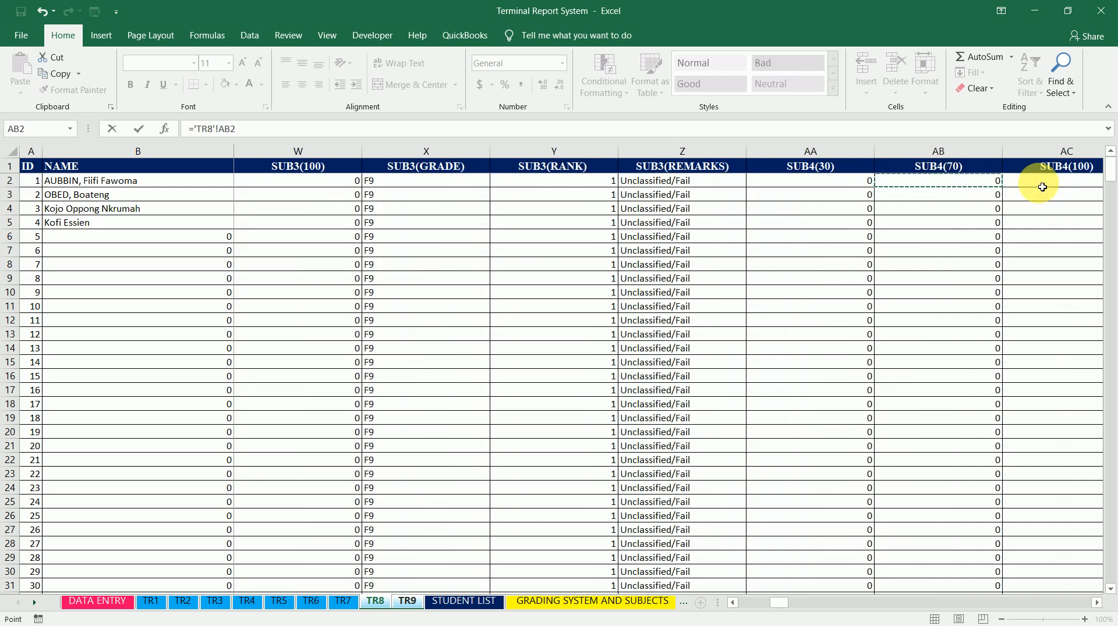
{"action": "key", "text": "Left"}
{"action": "key", "text": "Left"}
{"action": "key", "text": "Left"}
{"action": "key", "text": "Left"}
{"action": "key", "text": "Left"}
{"action": "key", "text": "Right"}
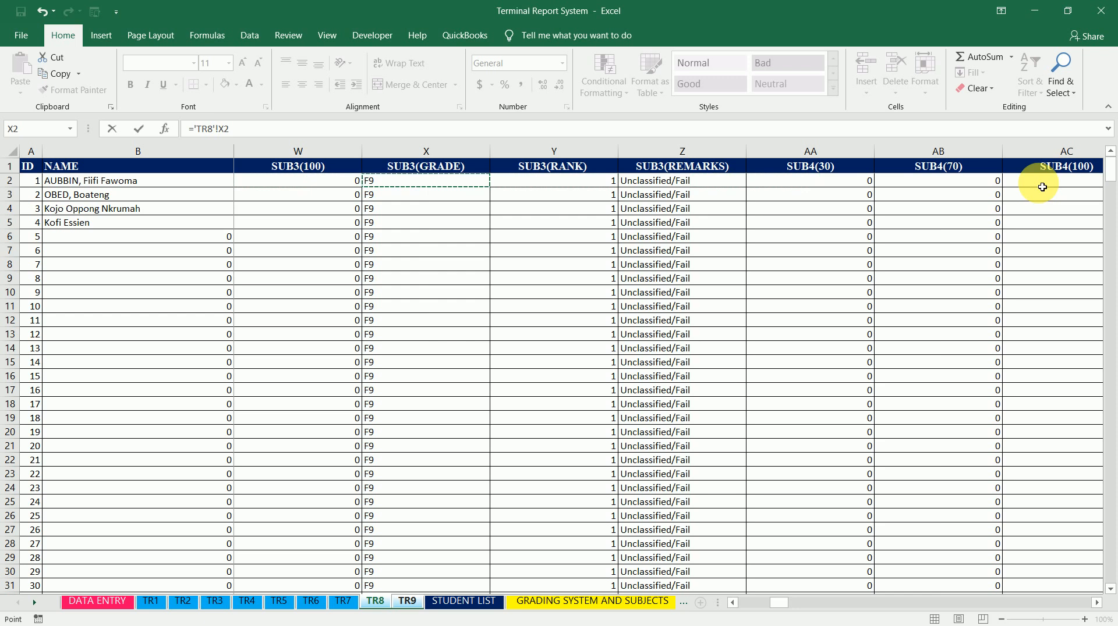
{"action": "key", "text": "Left"}
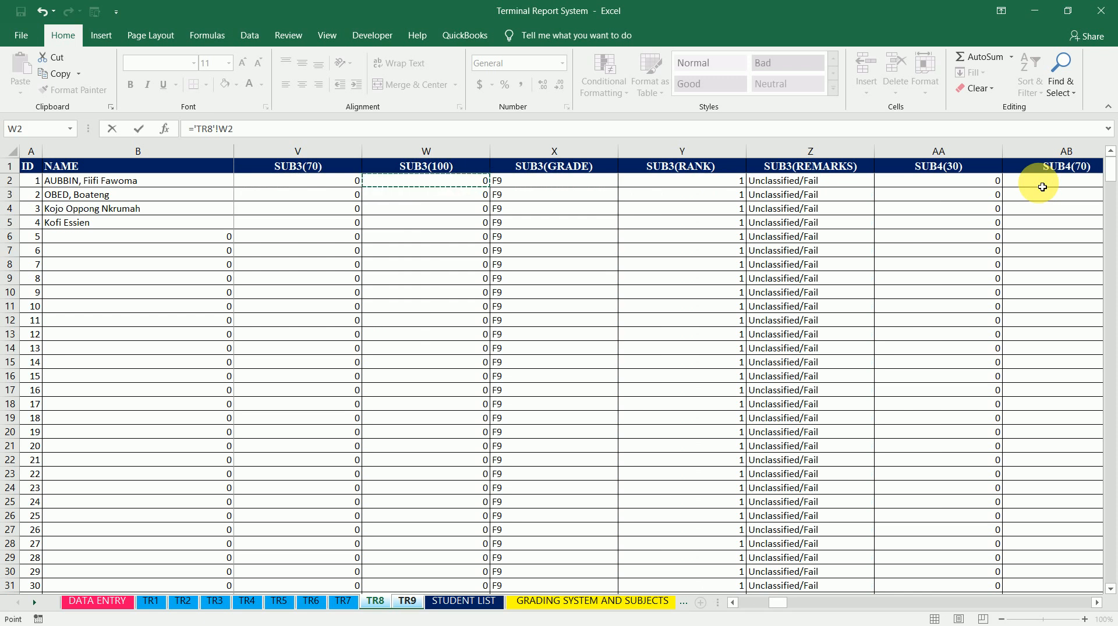
{"action": "key", "text": "Return"}
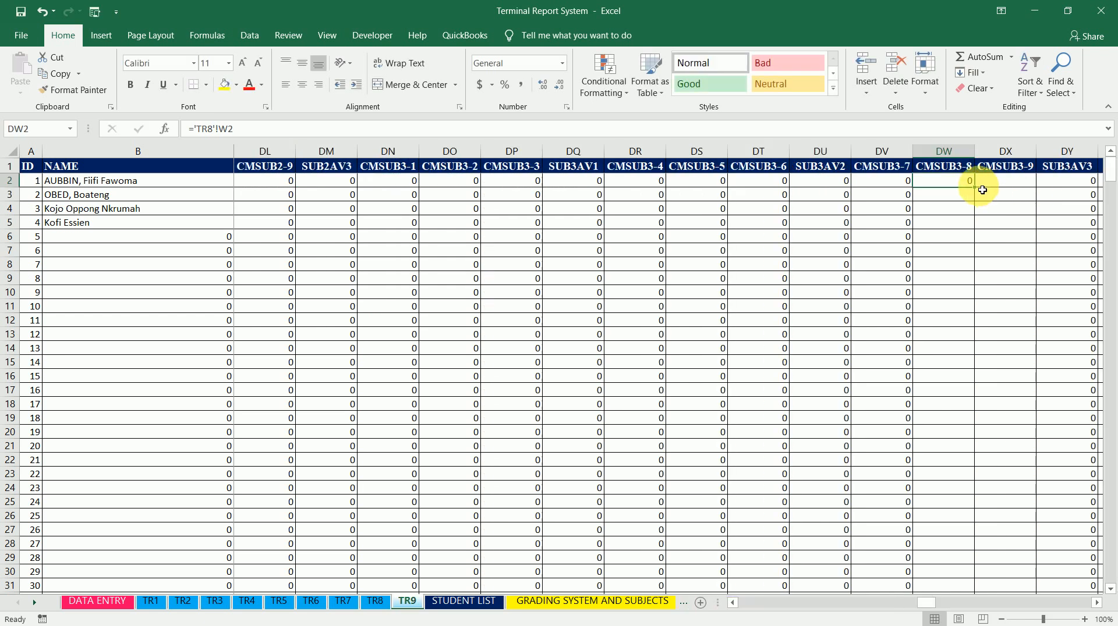
{"action": "double_click", "coordinate": [980, 190]}
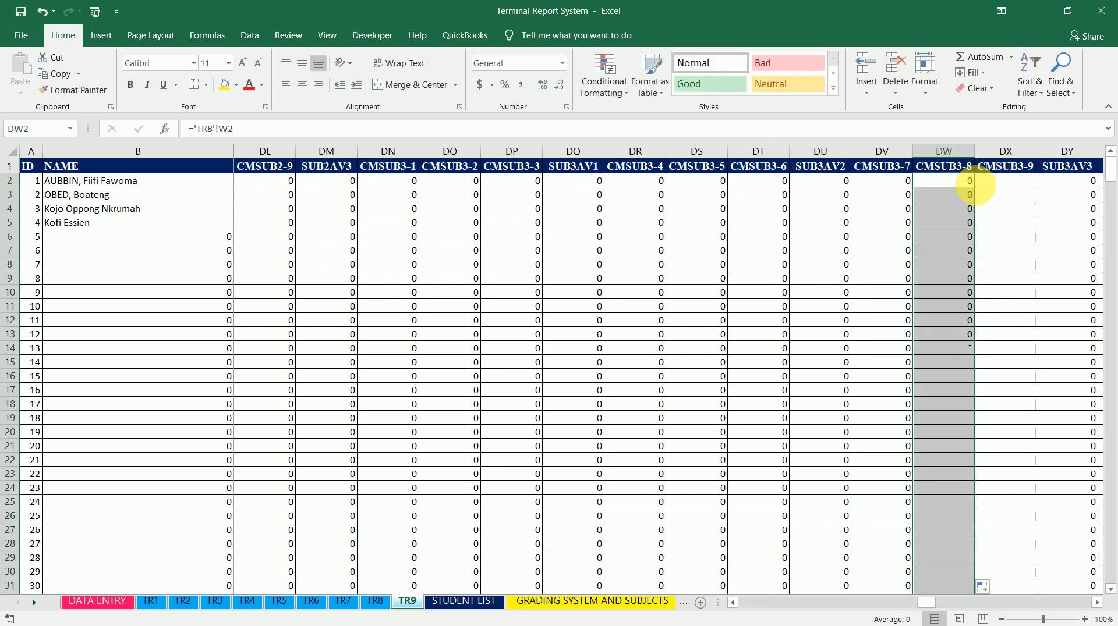
Set CMSUB3-9 cell DX2 to =W2 and fill the formula down the column
{"action": "left_click", "coordinate": [981, 185]}
{"action": "key", "text": "Right"}
{"action": "key", "text": "Right"}
{"action": "key", "text": "Right"}
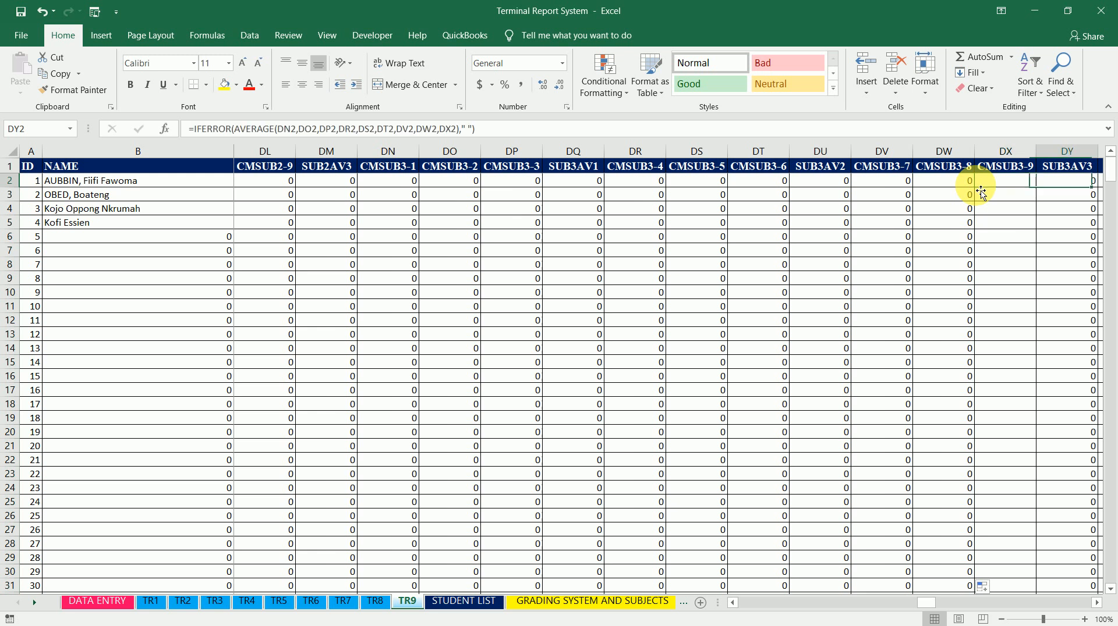
{"action": "key", "text": "Left"}
{"action": "key", "text": "Left"}
{"action": "key", "text": "Left"}
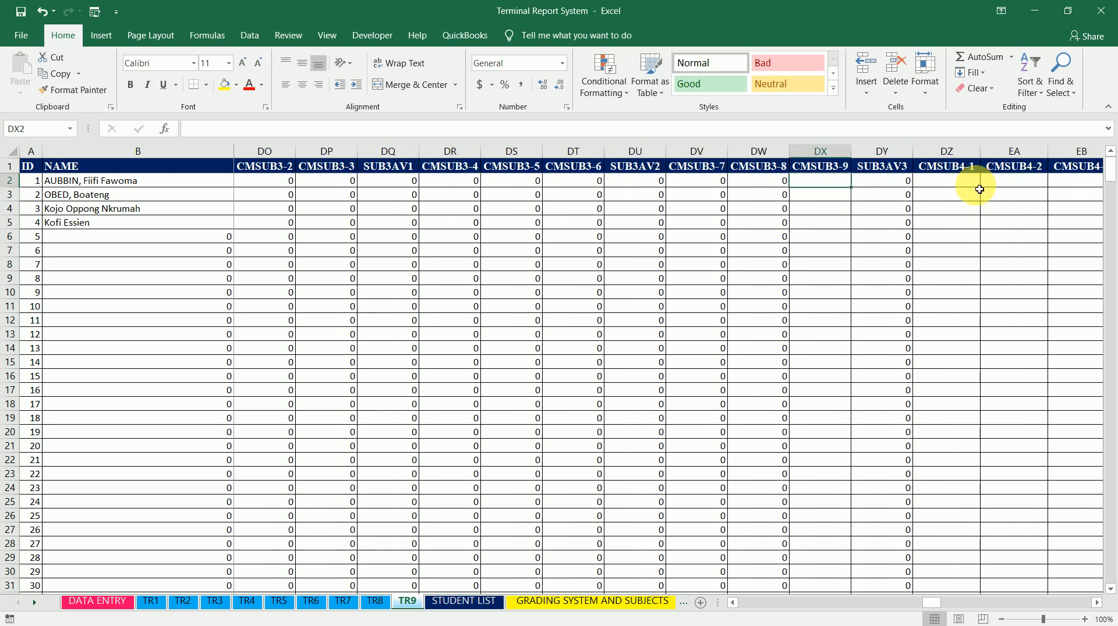
{"action": "type", "text": "="}
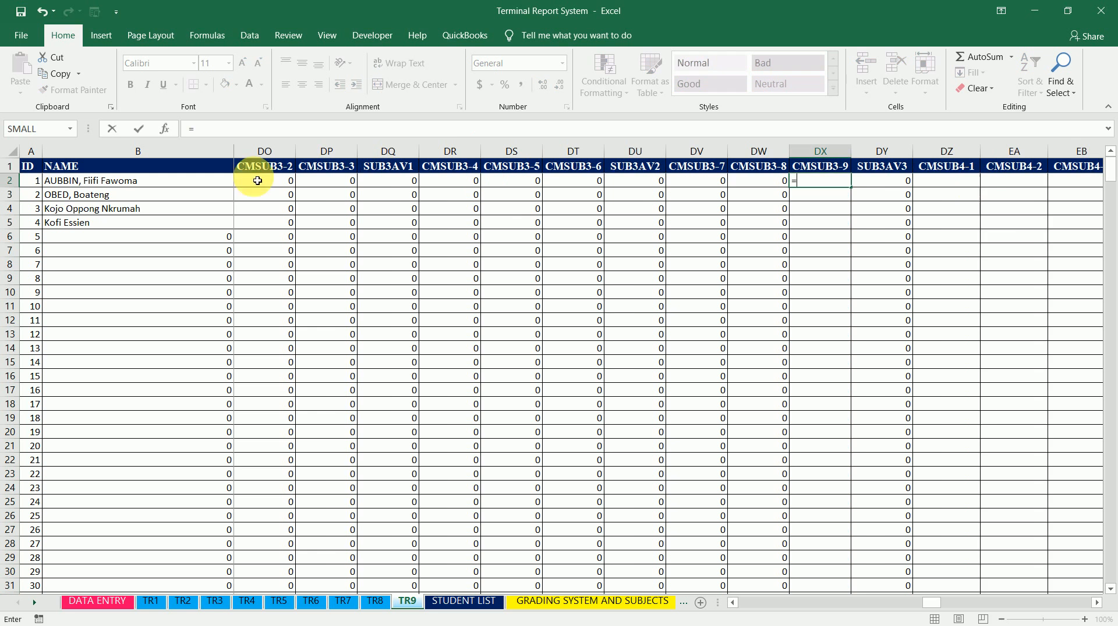
{"action": "left_click", "coordinate": [201, 183]}
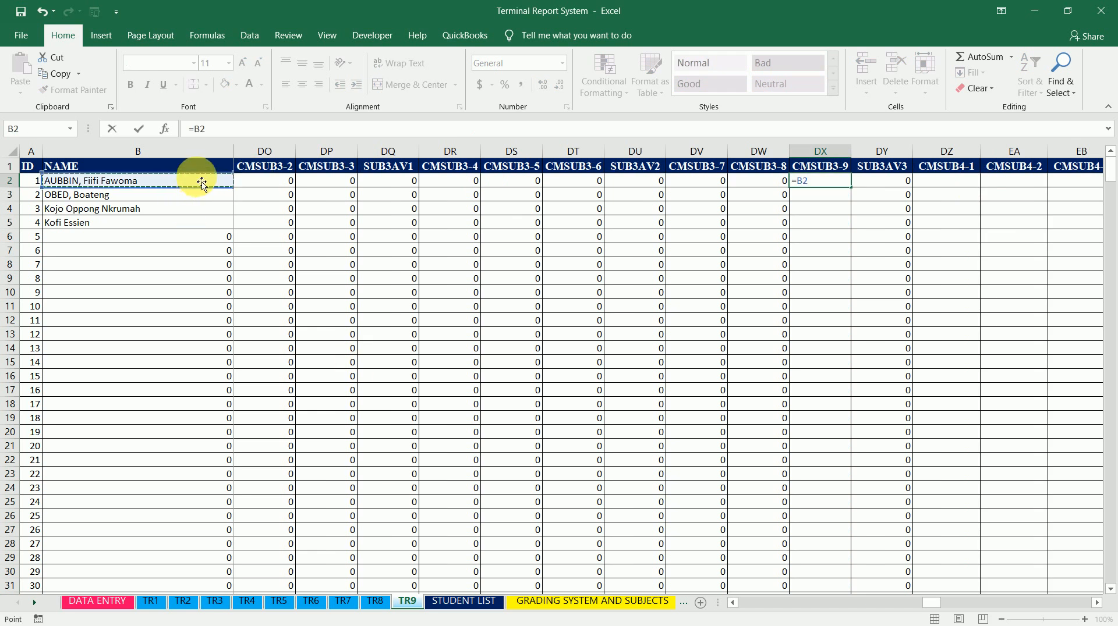
{"action": "key", "text": "Right"}
{"action": "key", "text": "Right"}
{"action": "key", "text": "Right"}
{"action": "key", "text": "Right"}
{"action": "key", "text": "Right"}
{"action": "key", "text": "Right"}
{"action": "key", "text": "Right"}
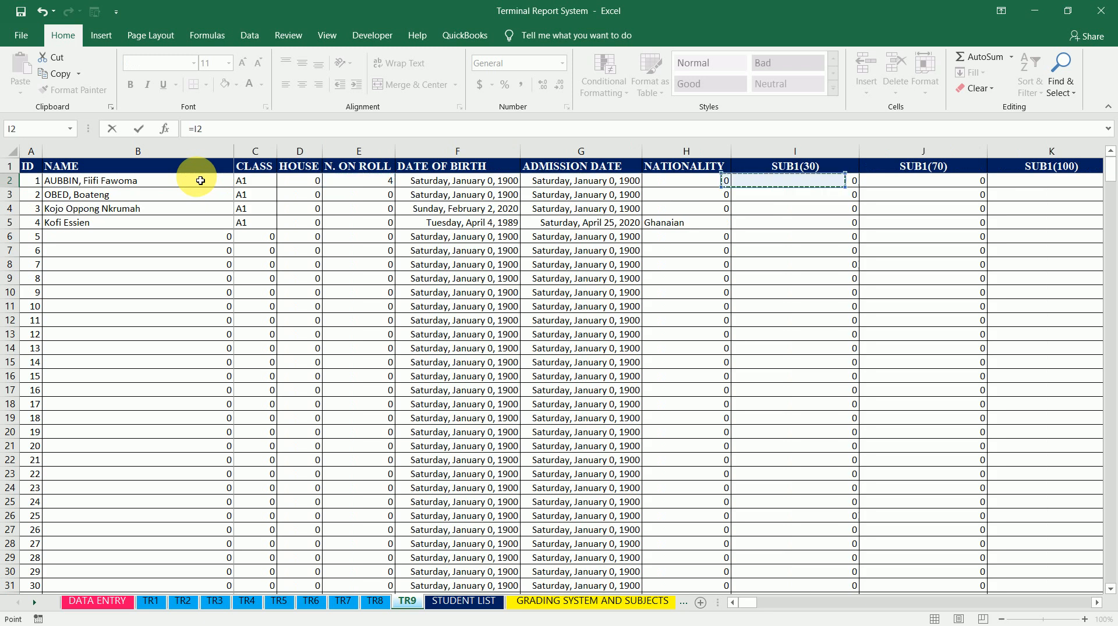
{"action": "key", "text": "Right"}
{"action": "key", "text": "Right"}
{"action": "key", "text": "Right"}
{"action": "key", "text": "Right"}
{"action": "key", "text": "Right"}
{"action": "key", "text": "Right"}
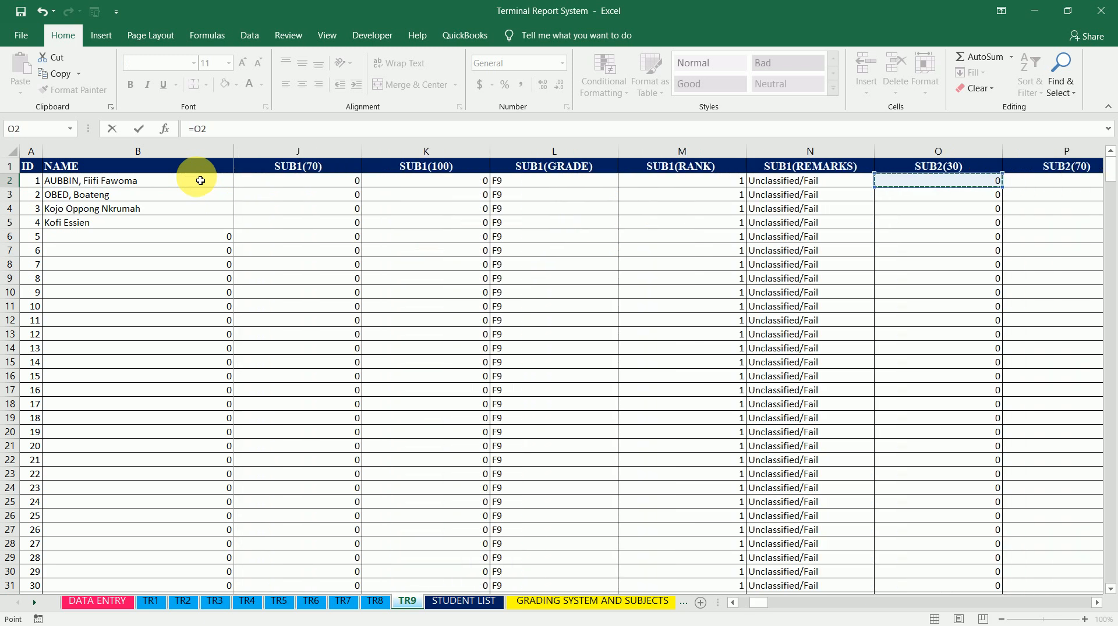
{"action": "key", "text": "Right"}
{"action": "key", "text": "Right"}
{"action": "key", "text": "Right"}
{"action": "key", "text": "Right"}
{"action": "key", "text": "Right"}
{"action": "key", "text": "Right"}
{"action": "key", "text": "Right"}
{"action": "key", "text": "Right"}
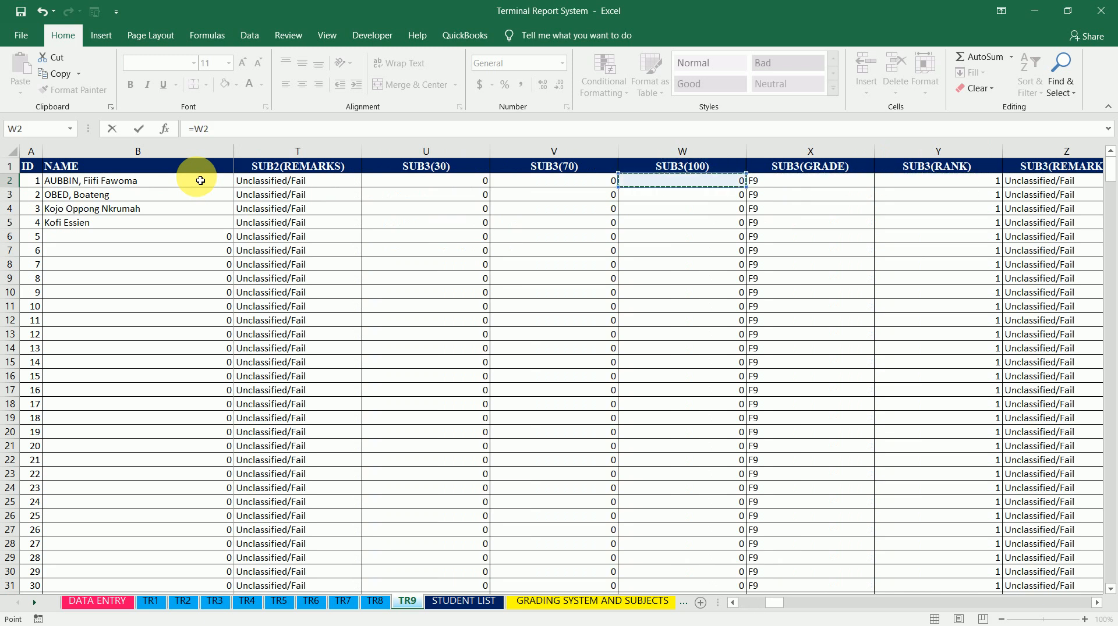
{"action": "key", "text": "Return"}
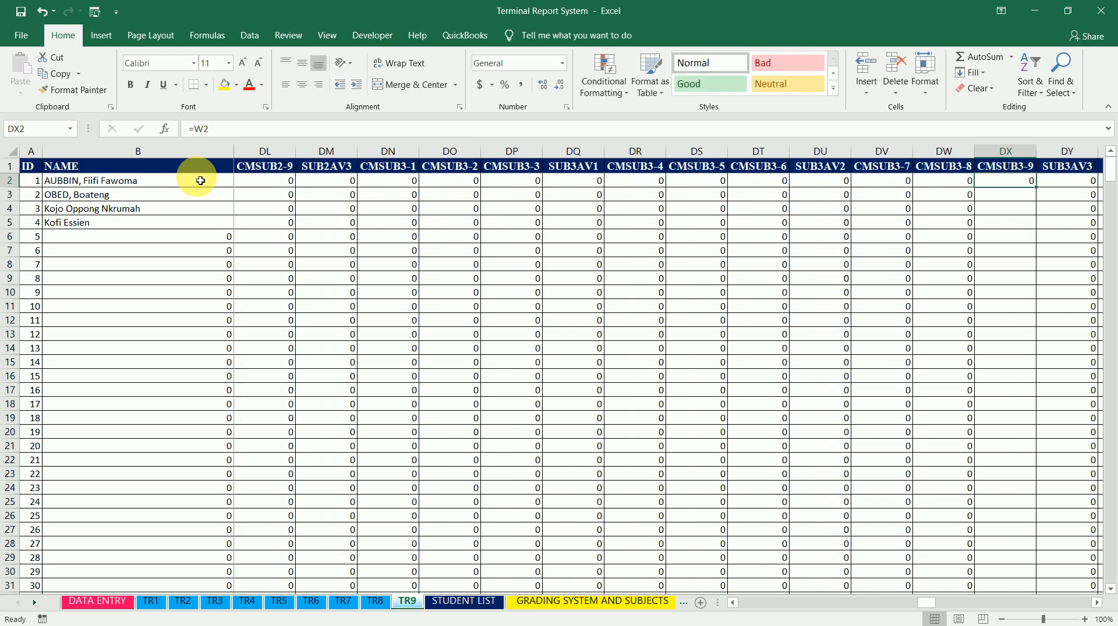
{"action": "double_click", "coordinate": [1036, 188]}
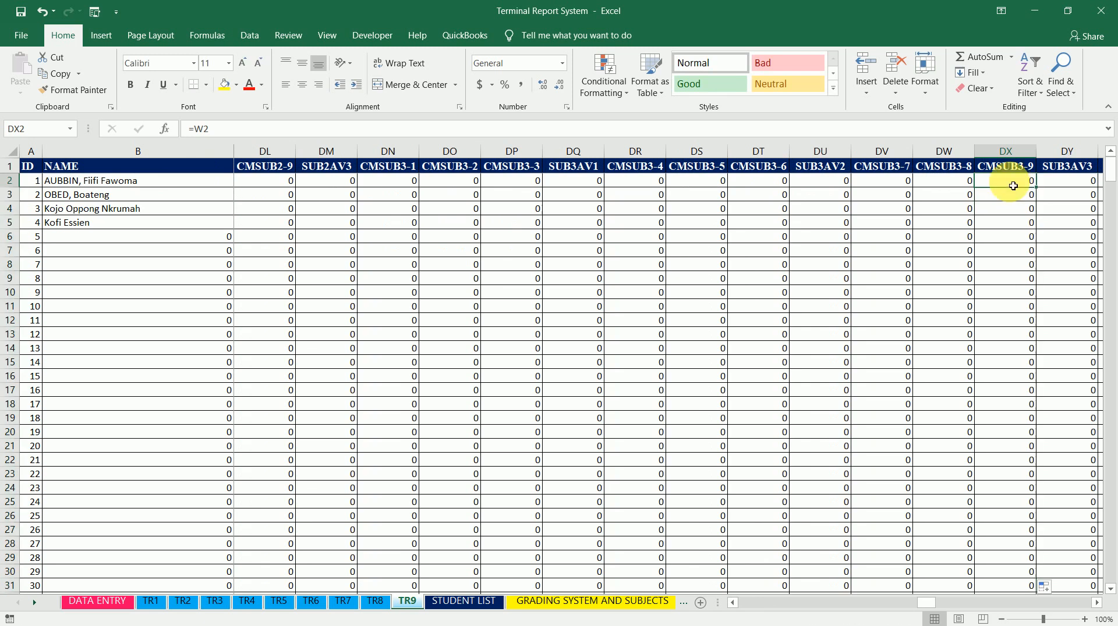
{"action": "key", "text": "Left"}
{"action": "key", "text": "Left"}
{"action": "key", "text": "Left"}
{"action": "key", "text": "Left"}
{"action": "key", "text": "Left"}
{"action": "key", "text": "Left"}
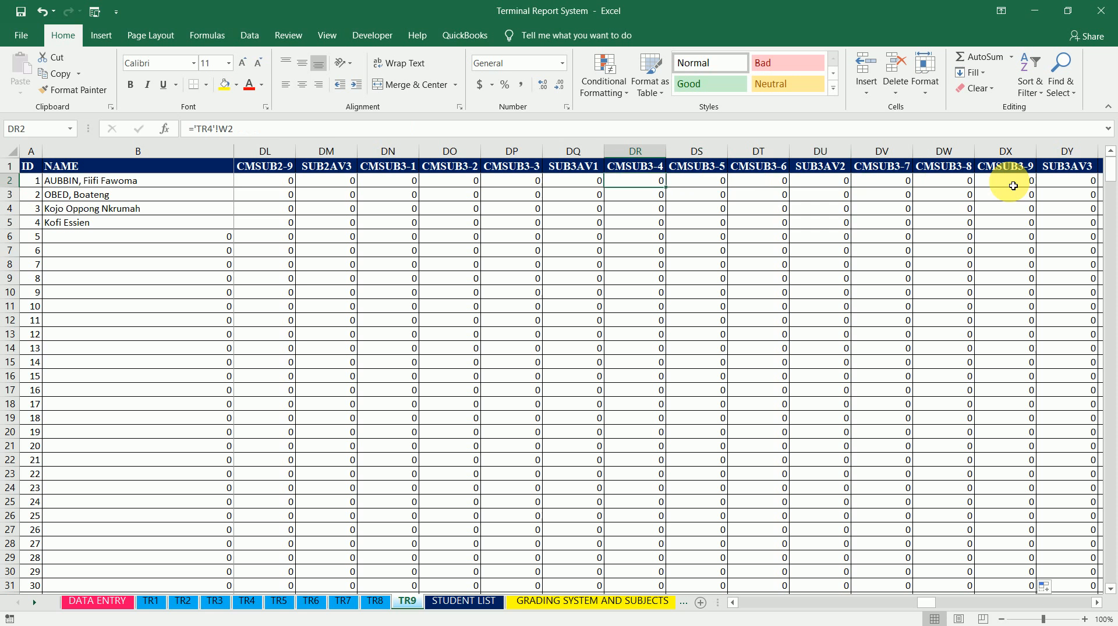
Review the CMSUB3 formulas in row 2 across columns DN to DX
{"action": "key", "text": "Left"}
{"action": "key", "text": "Left"}
{"action": "key", "text": "Left"}
{"action": "key", "text": "Left"}
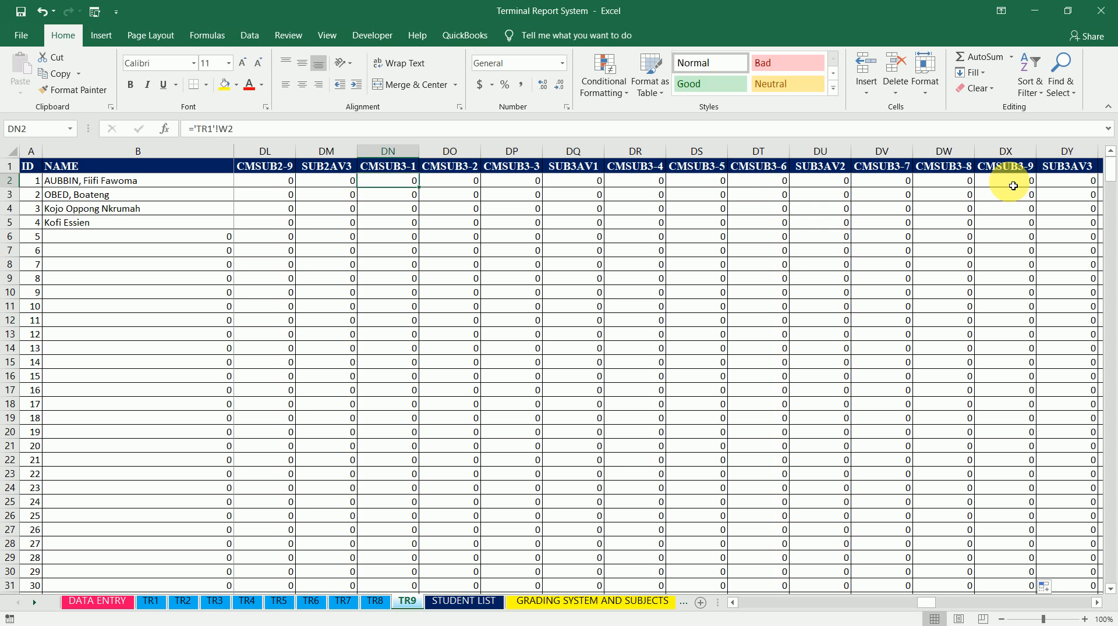
{"action": "key", "text": "Right"}
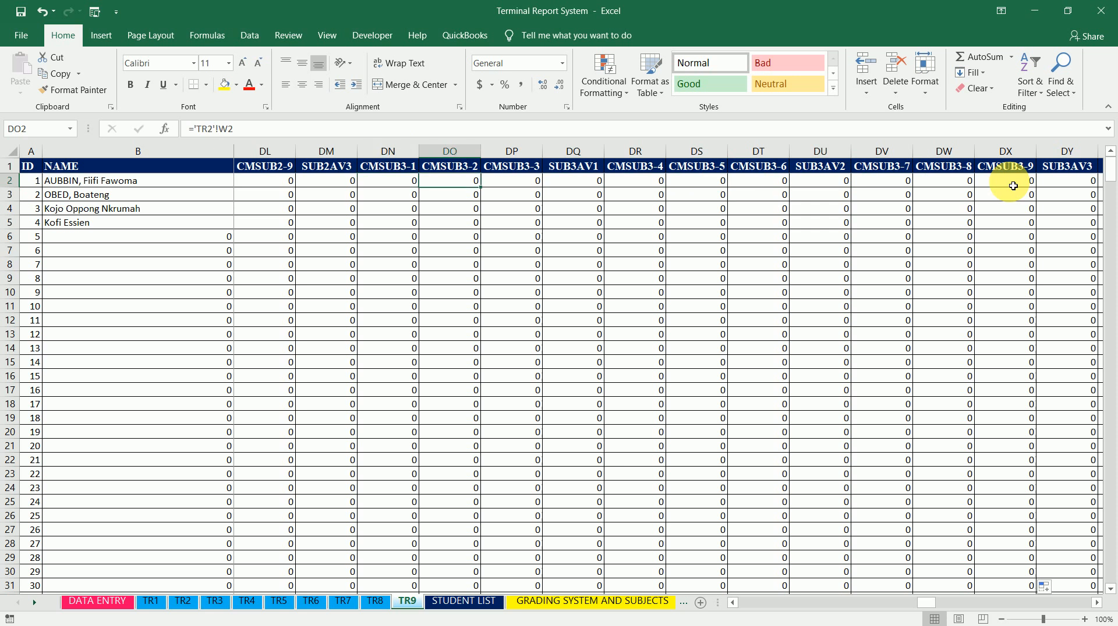
{"action": "key", "text": "Left"}
{"action": "key", "text": "Right"}
{"action": "key", "text": "Right"}
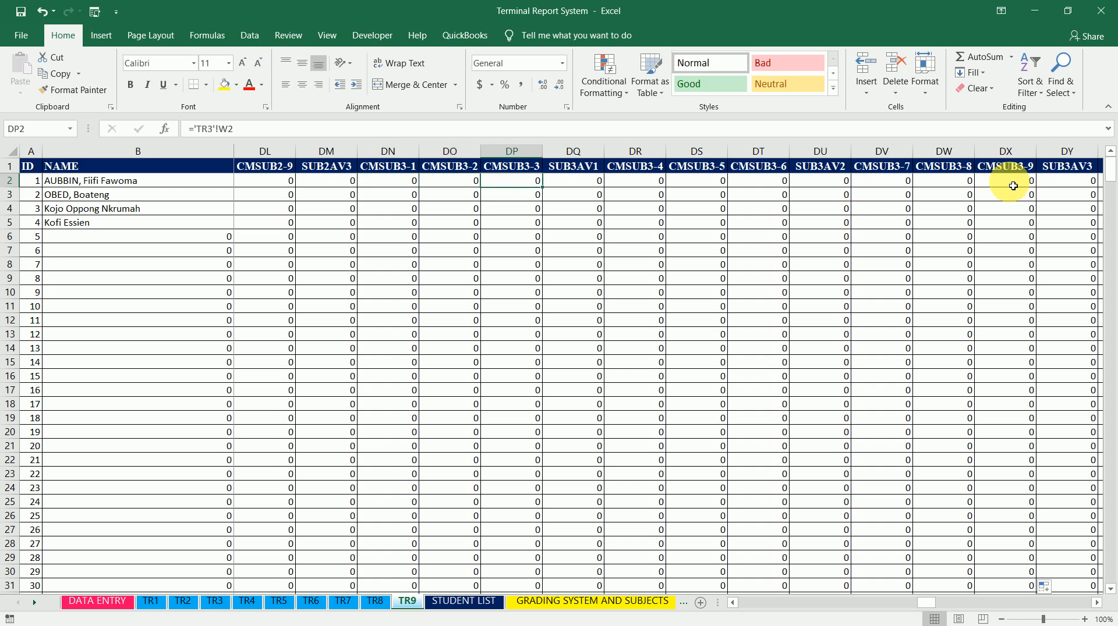
{"action": "key", "text": "Right"}
{"action": "key", "text": "Right"}
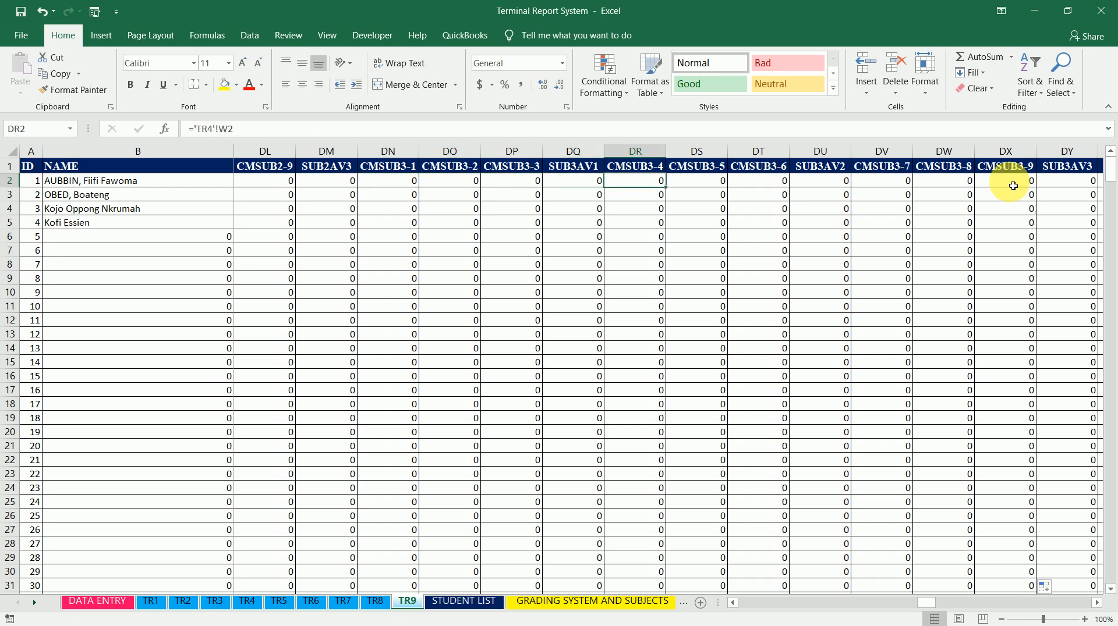
{"action": "key", "text": "Right"}
{"action": "key", "text": "Right"}
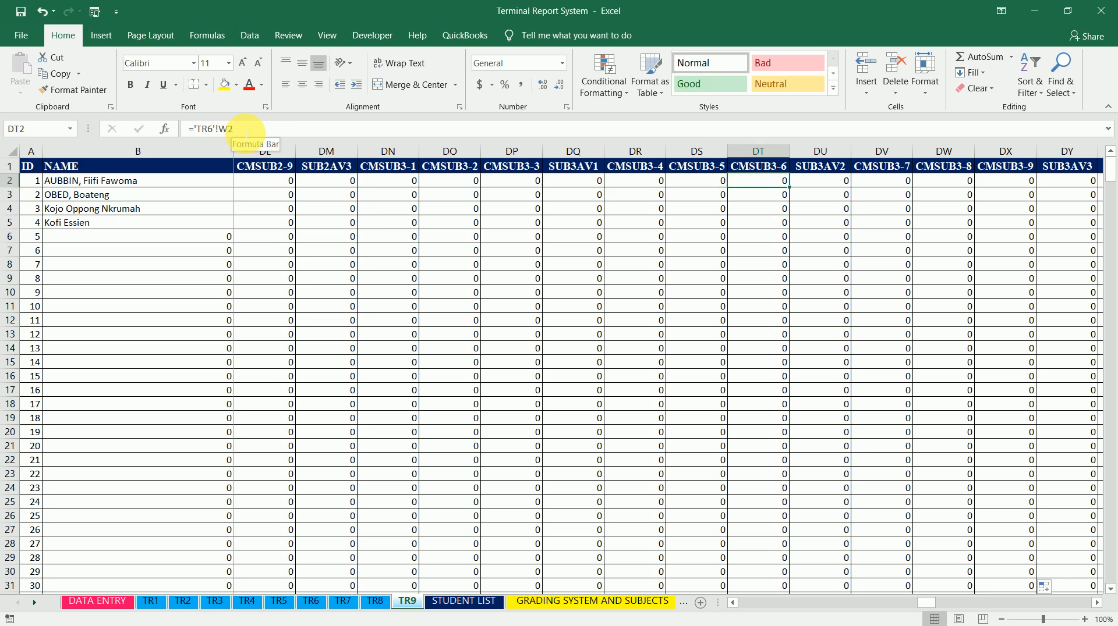
{"action": "key", "text": "Right"}
{"action": "key", "text": "Right"}
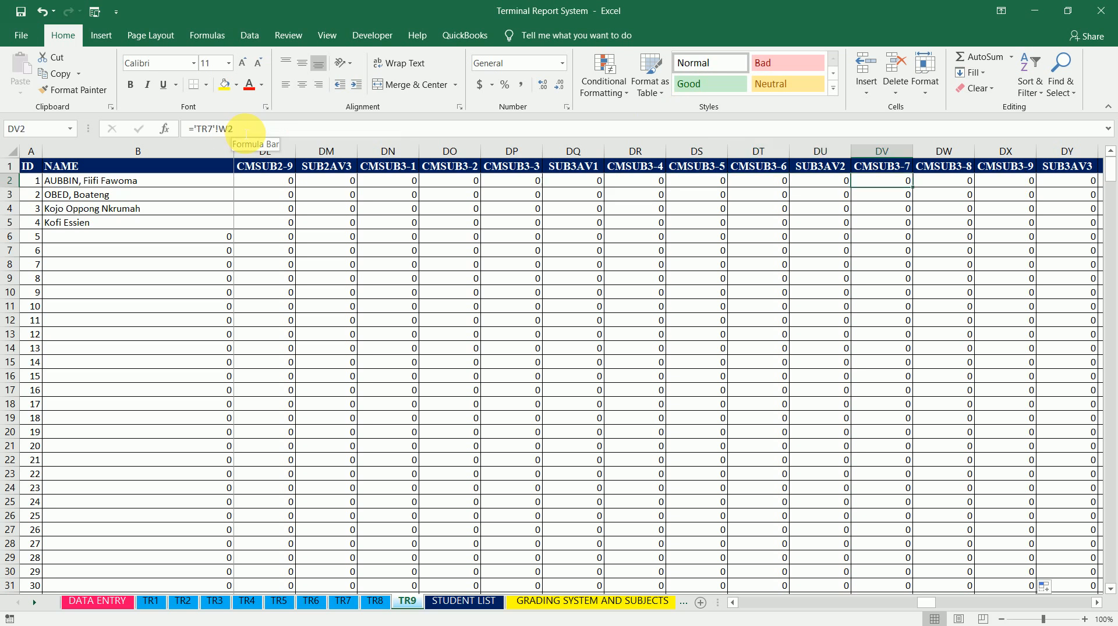
{"action": "key", "text": "Right"}
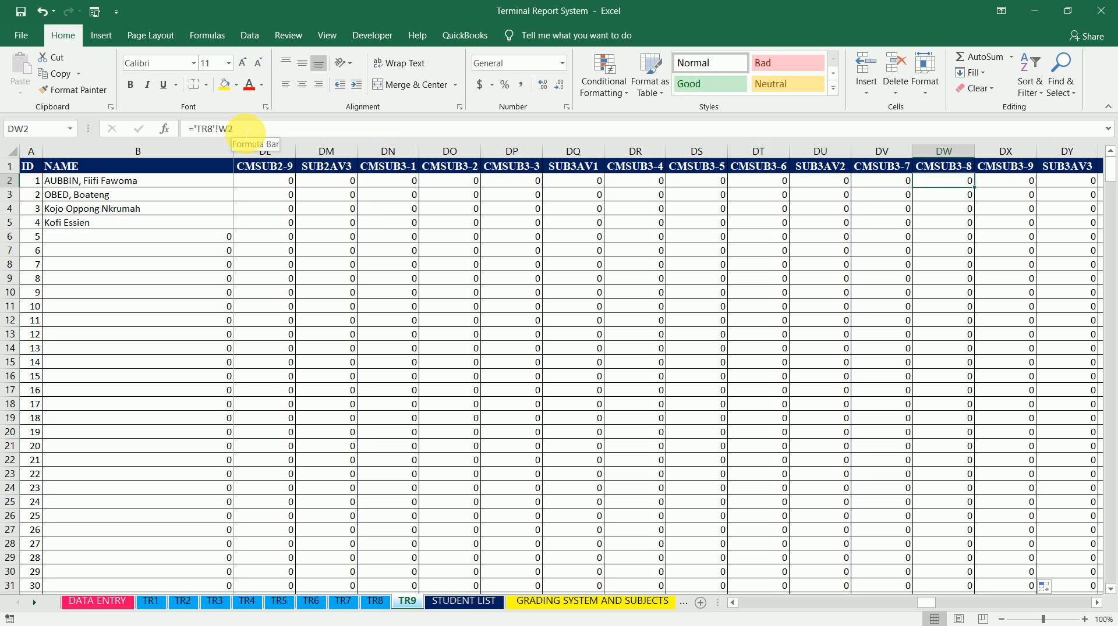
{"action": "key", "text": "Right"}
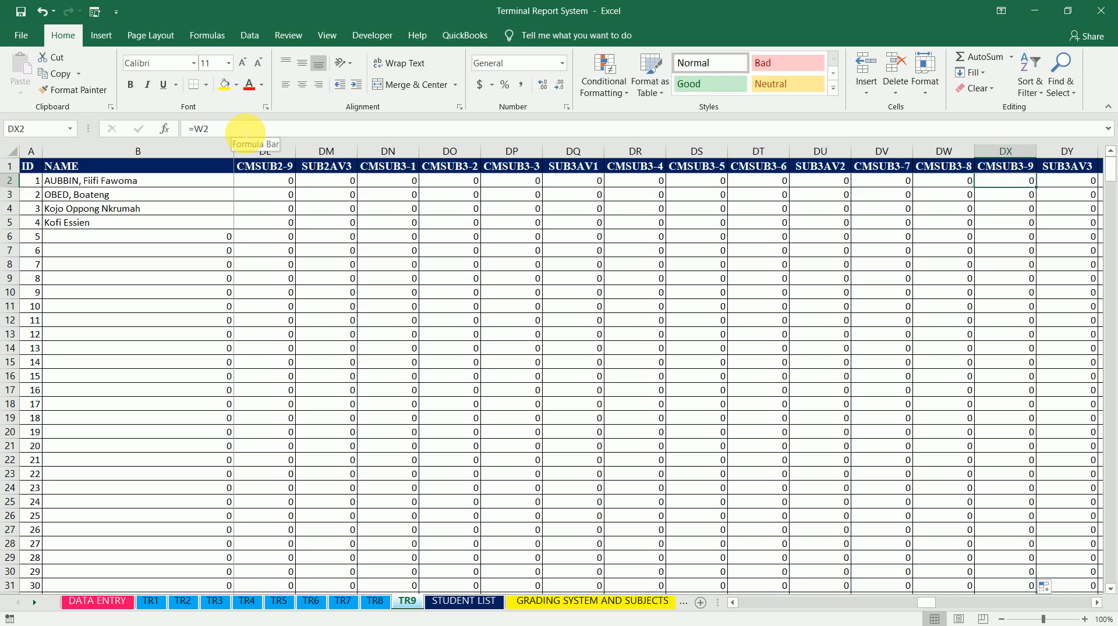
{"action": "key", "text": "Right"}
{"action": "key", "text": "Right"}
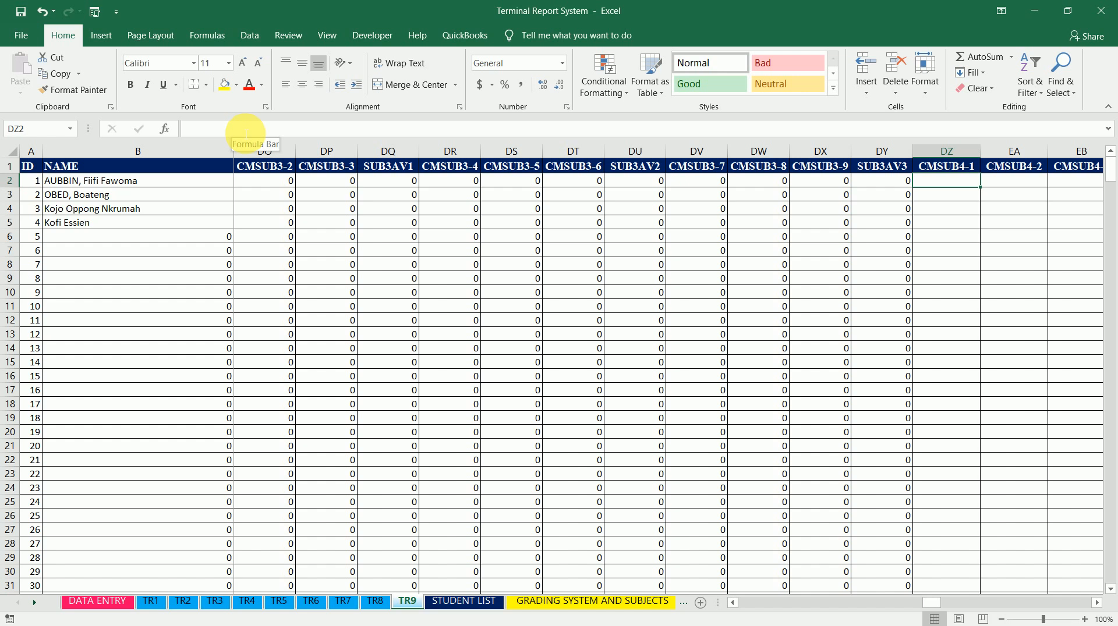
Set CMSUB4-1 cell DZ2 to ='TR1'!AC2 by linking to the SUB4(100) cell on sheet TR1
{"action": "type", "text": "="}
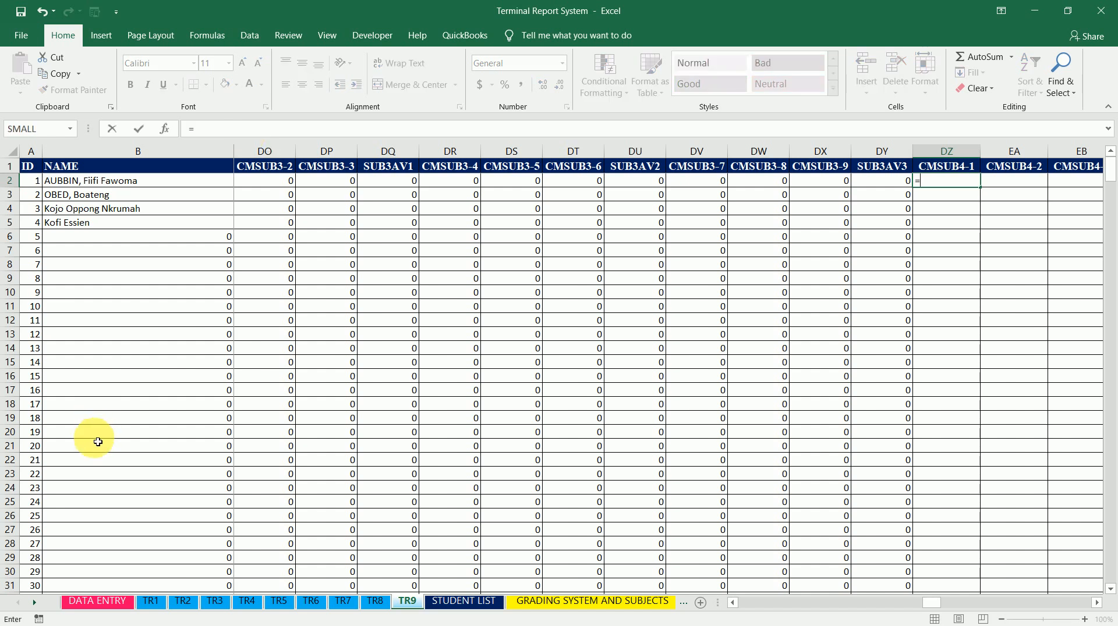
{"action": "left_click", "coordinate": [152, 603]}
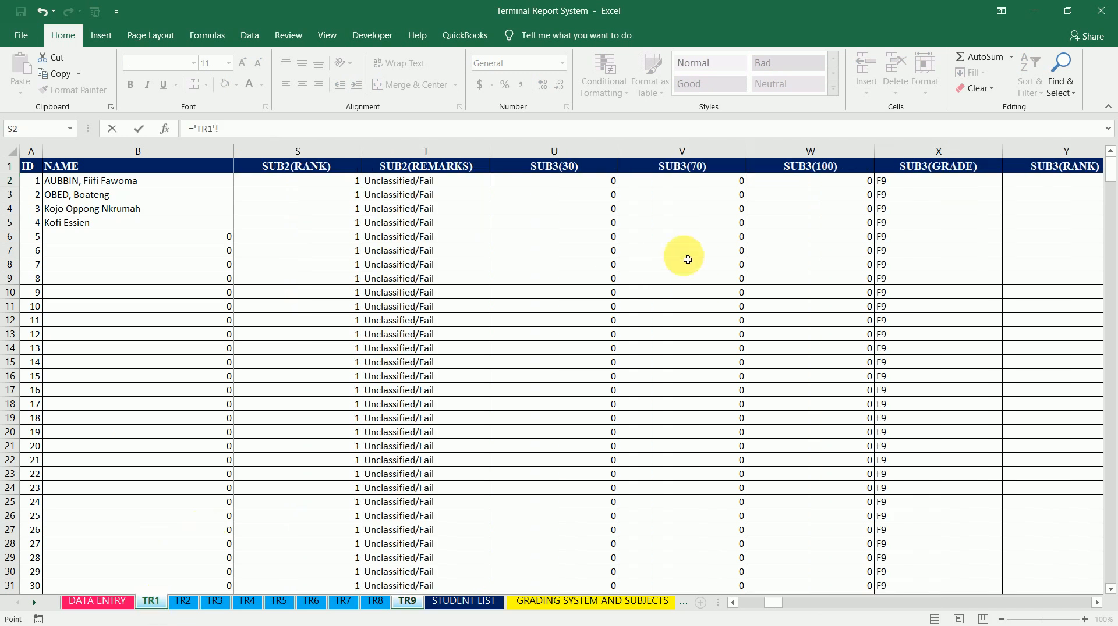
{"action": "left_click", "coordinate": [843, 184]}
{"action": "key", "text": "Right"}
{"action": "key", "text": "Right"}
{"action": "key", "text": "Right"}
{"action": "key", "text": "Right"}
{"action": "key", "text": "Right"}
{"action": "key", "text": "Right"}
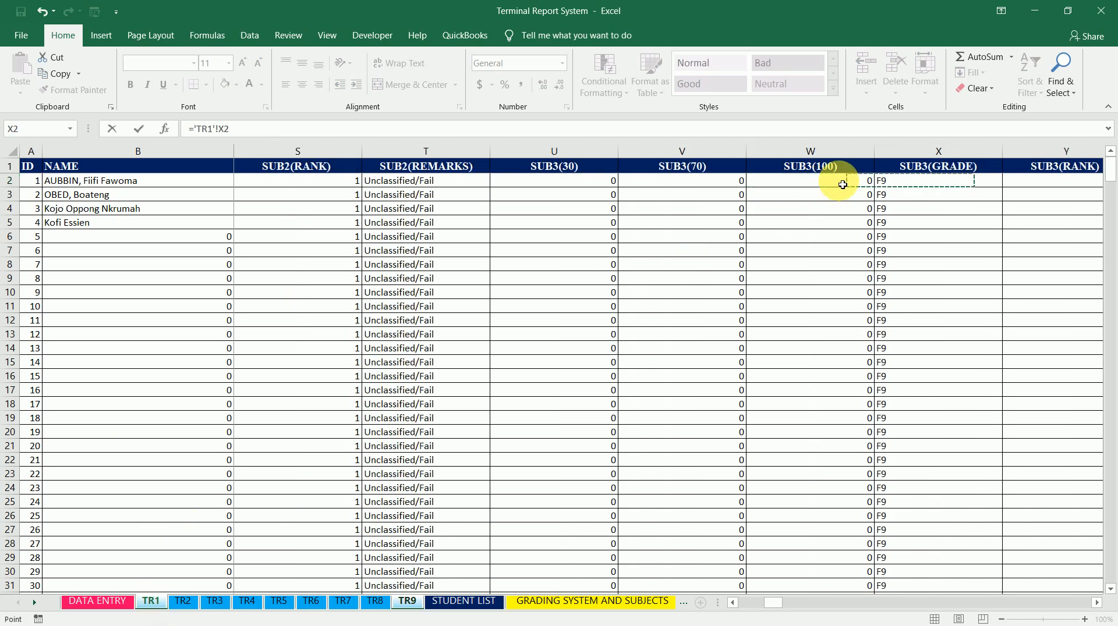
{"action": "key", "text": "Right"}
{"action": "key", "text": "Right"}
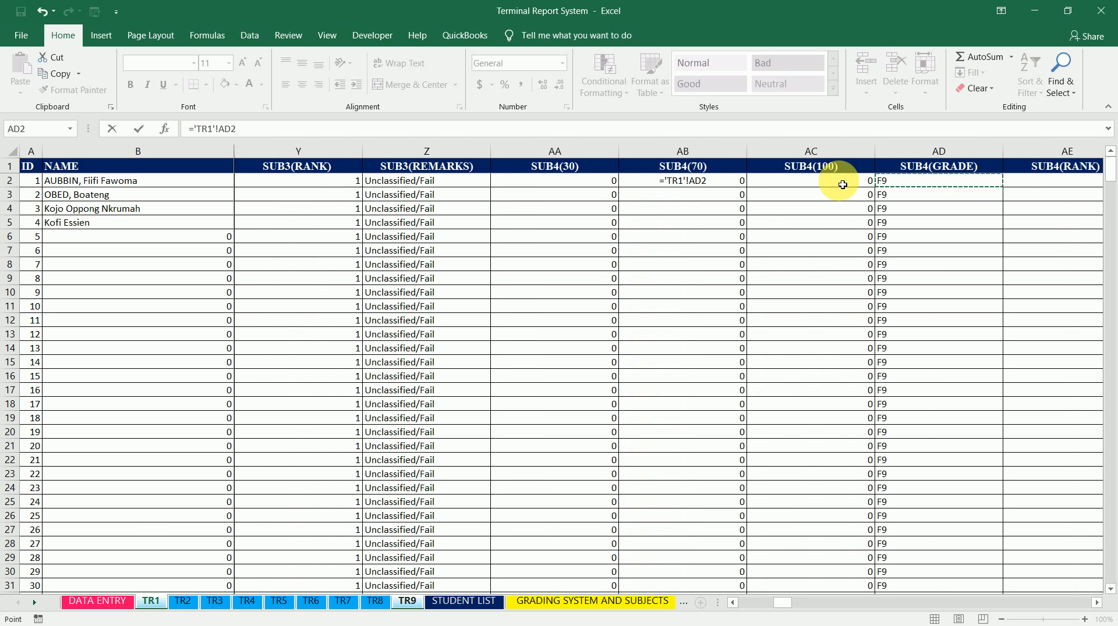
{"action": "key", "text": "Left"}
{"action": "key", "text": "Left"}
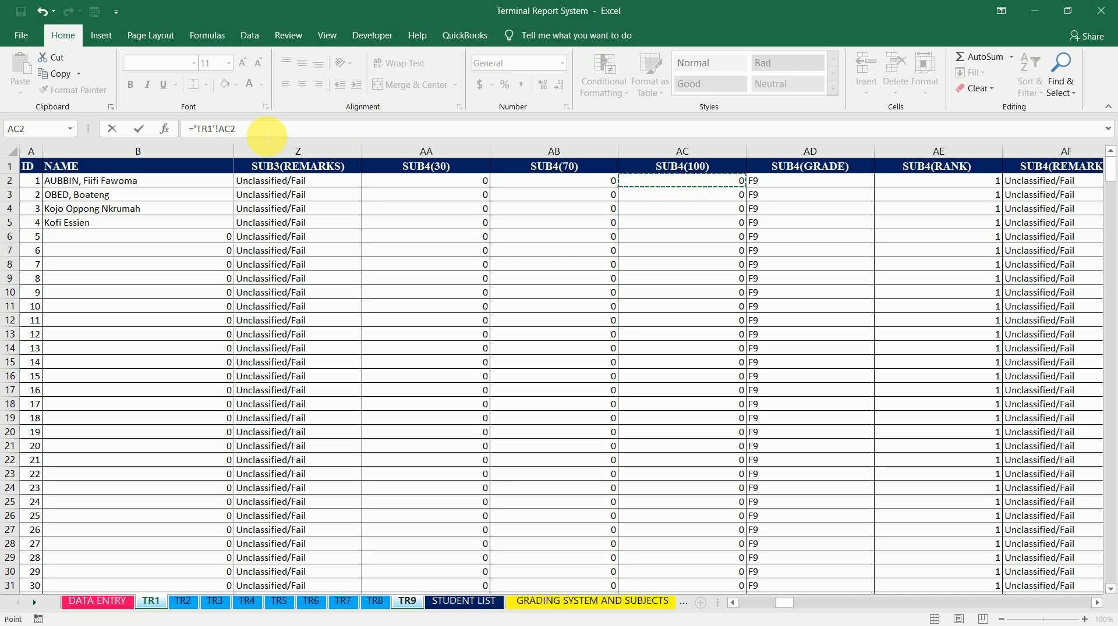
{"action": "key", "text": "Return"}
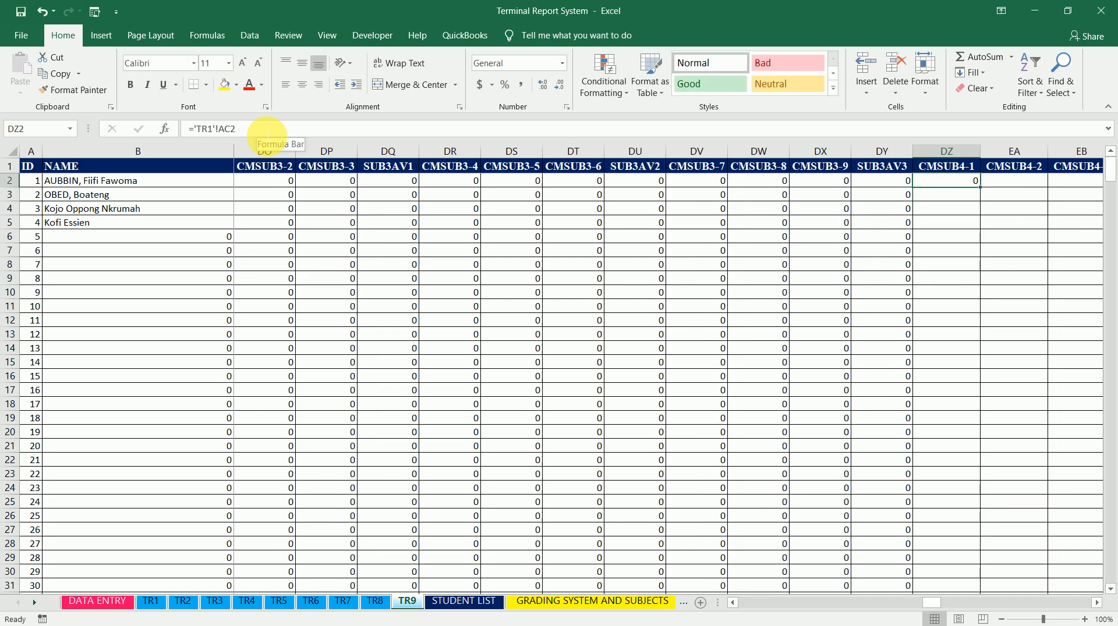
Copy cell DZ2 and paste it into the CMSUB4-2 cell EA2
{"action": "key", "text": "ctrl+c"}
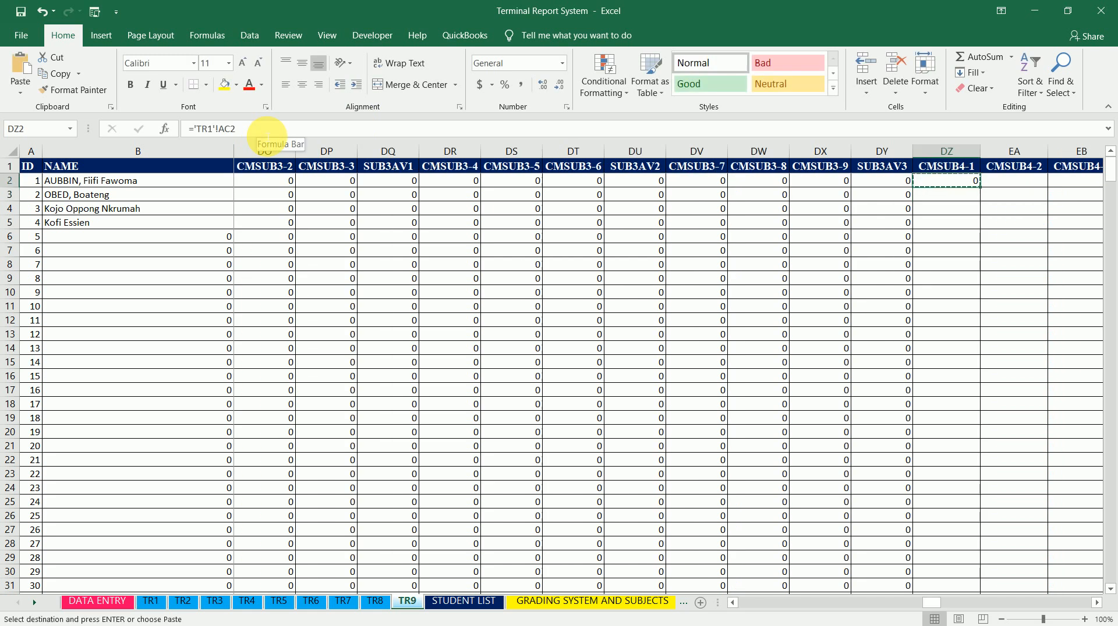
{"action": "key", "text": "Right"}
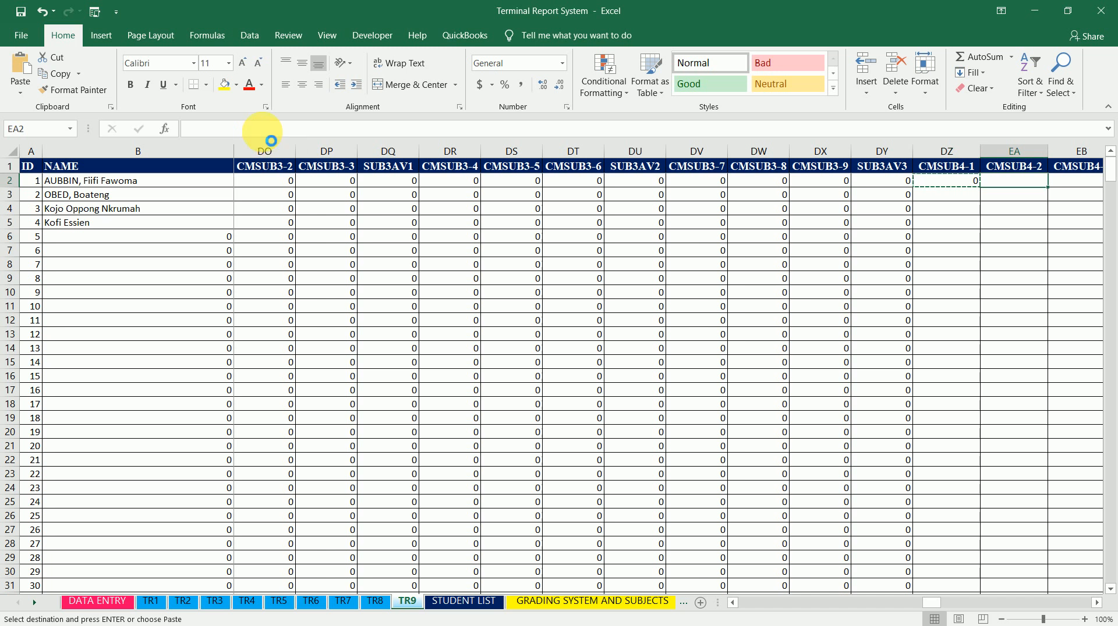
{"action": "key", "text": "ctrl+v"}
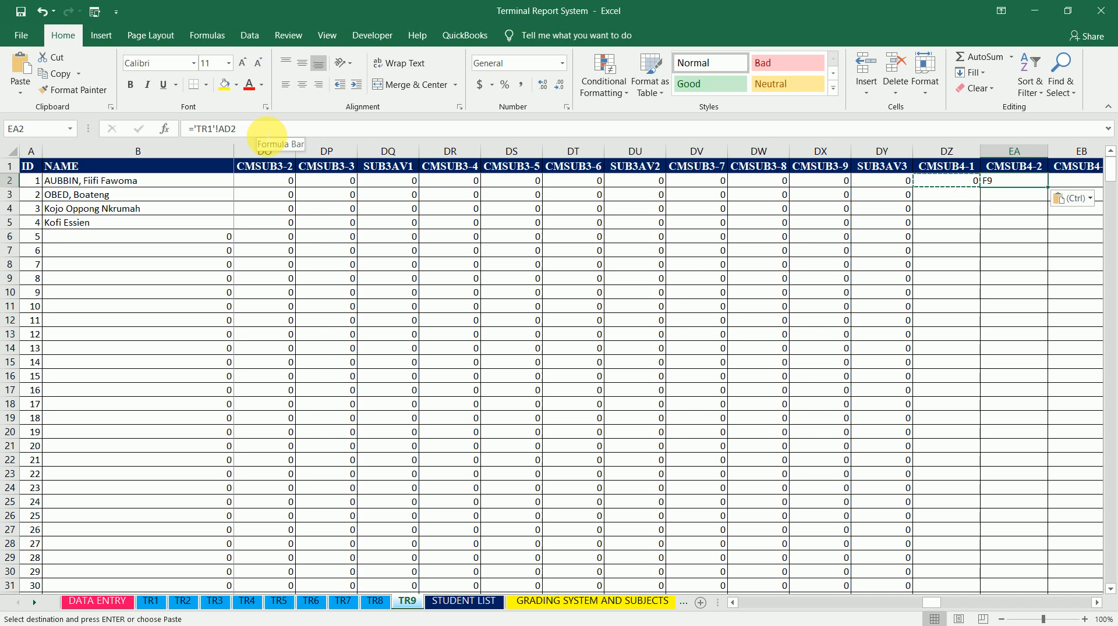
{"action": "key", "text": "Left"}
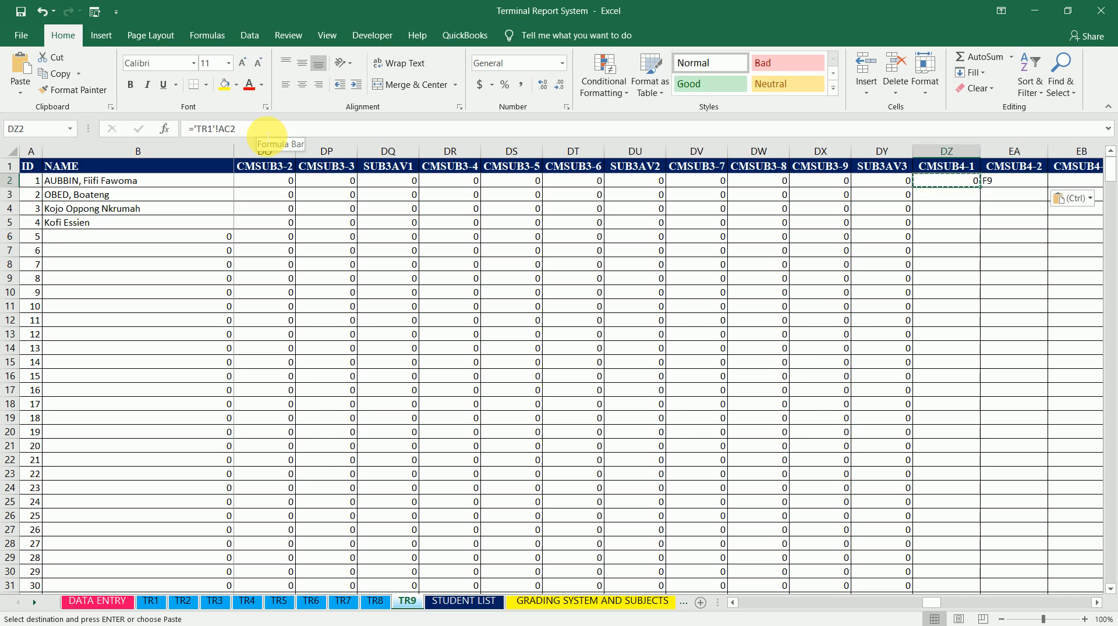
Copy the ='TR1'!AC2 formula text from DZ2 and paste it into CMSUB4-2 and CMSUB4-3 cells EA2 and EB2
{"action": "left_click_drag", "start_coordinate": [282, 133], "coordinate": [155, 121]}
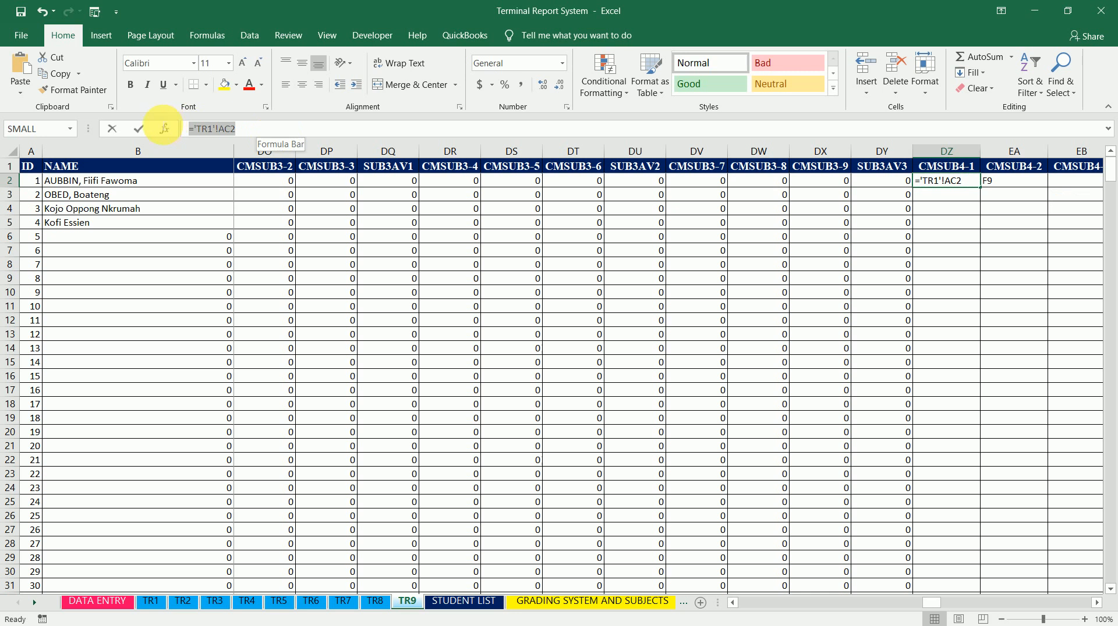
{"action": "key", "text": "ctrl+c"}
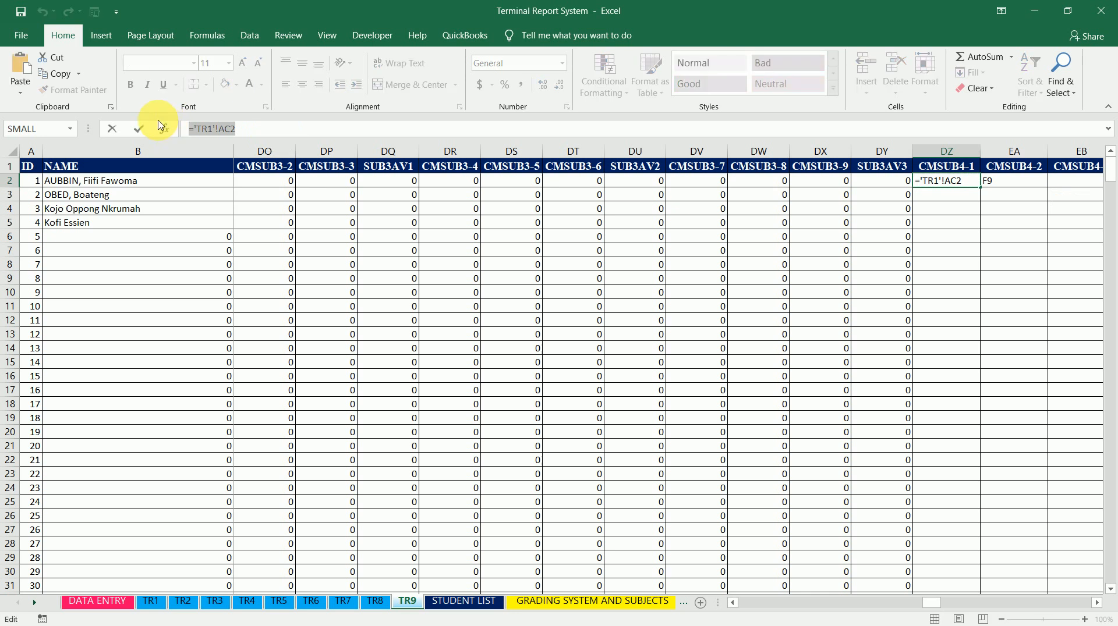
{"action": "key", "text": "Tab"}
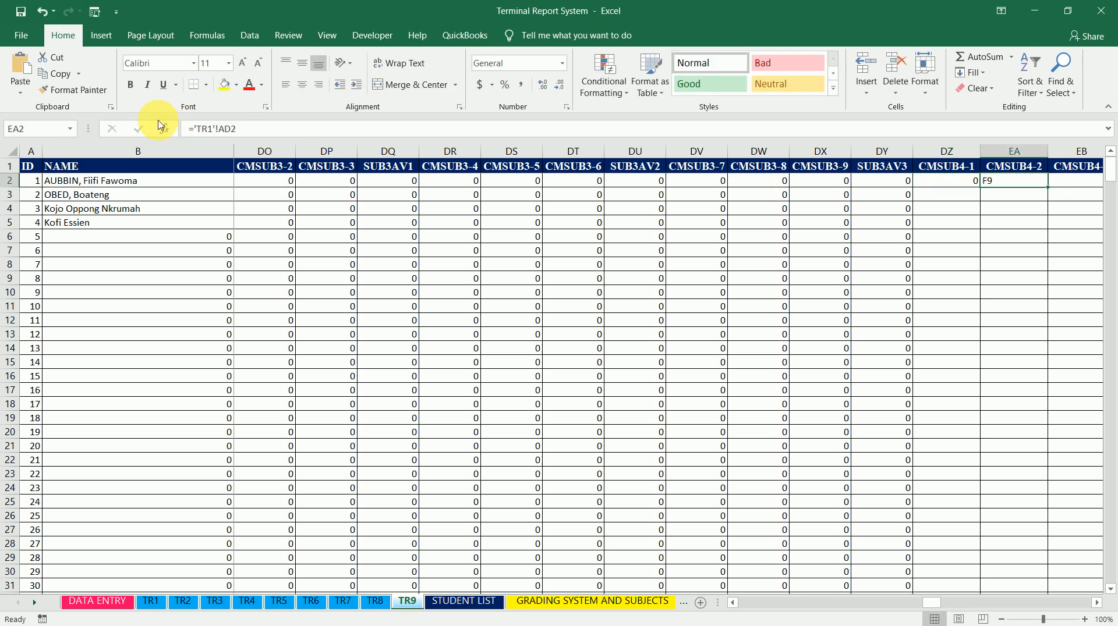
{"action": "key", "text": "ctrl+v"}
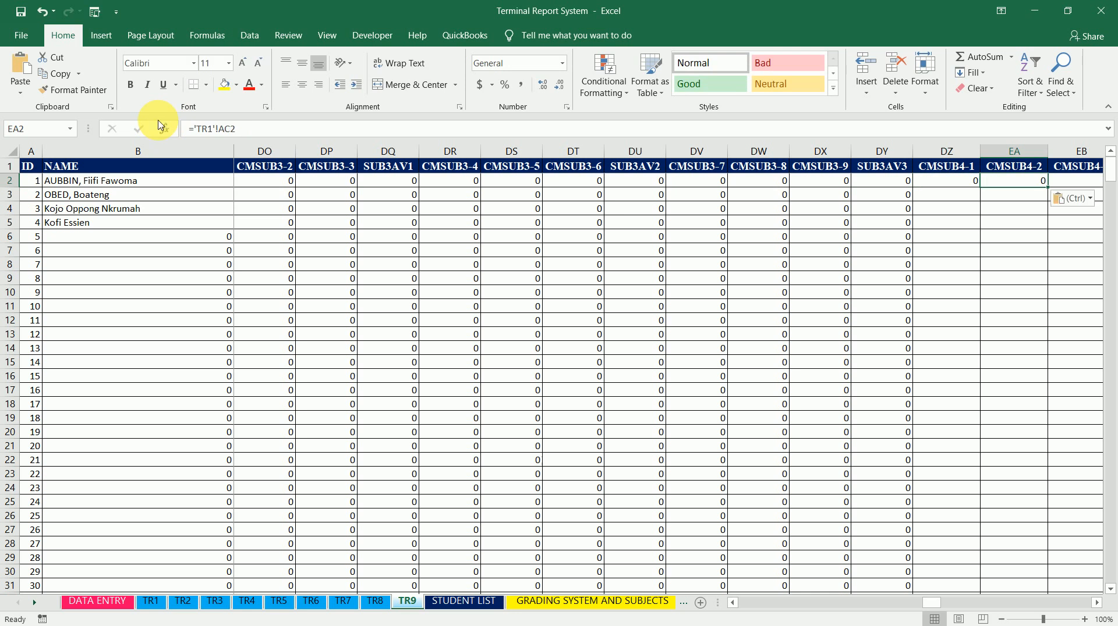
{"action": "key", "text": "Tab"}
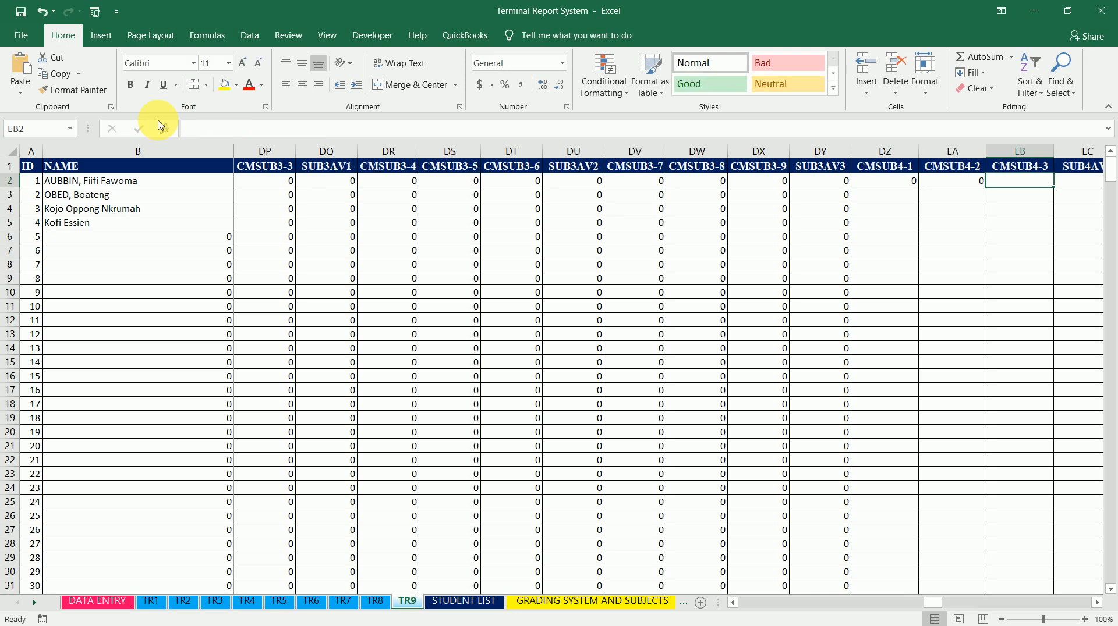
{"action": "key", "text": "ctrl+v"}
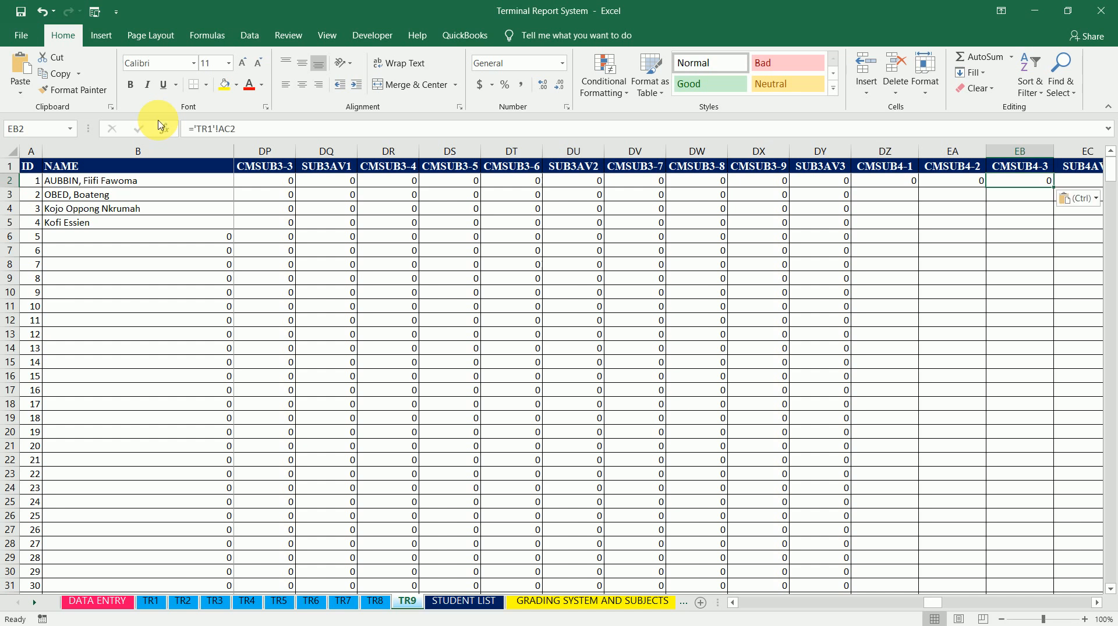
Paste the same formula into the CMSUB4-4 through CMSUB4-9 cells in row 2, skipping the SUB4AV columns
{"action": "key", "text": "Tab"}
{"action": "key", "text": "Tab"}
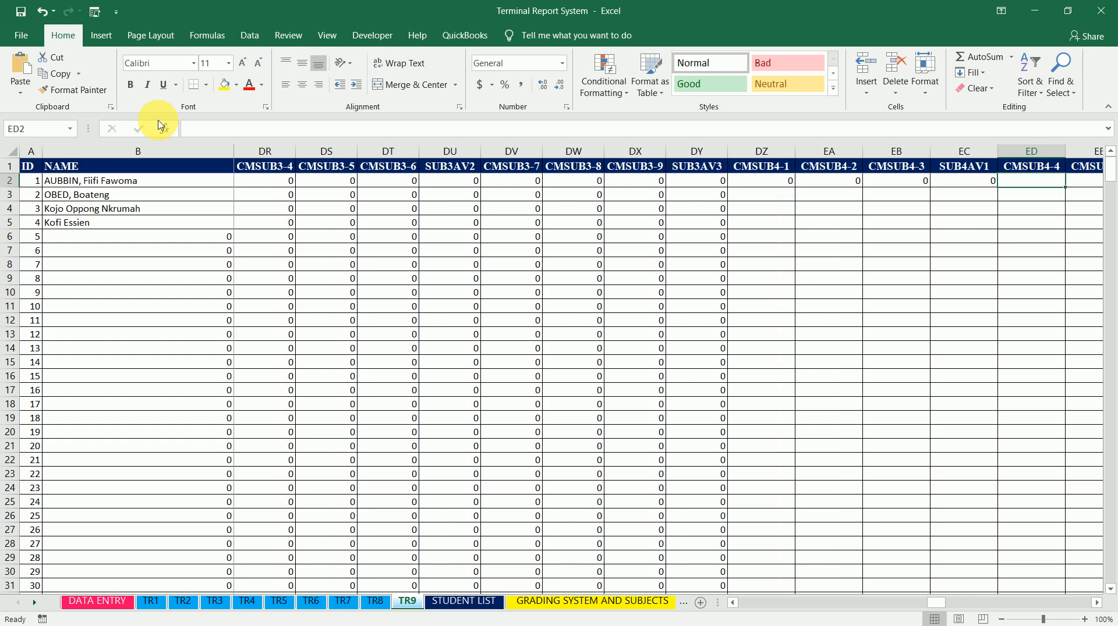
{"action": "key", "text": "ctrl+v"}
{"action": "key", "text": "Tab"}
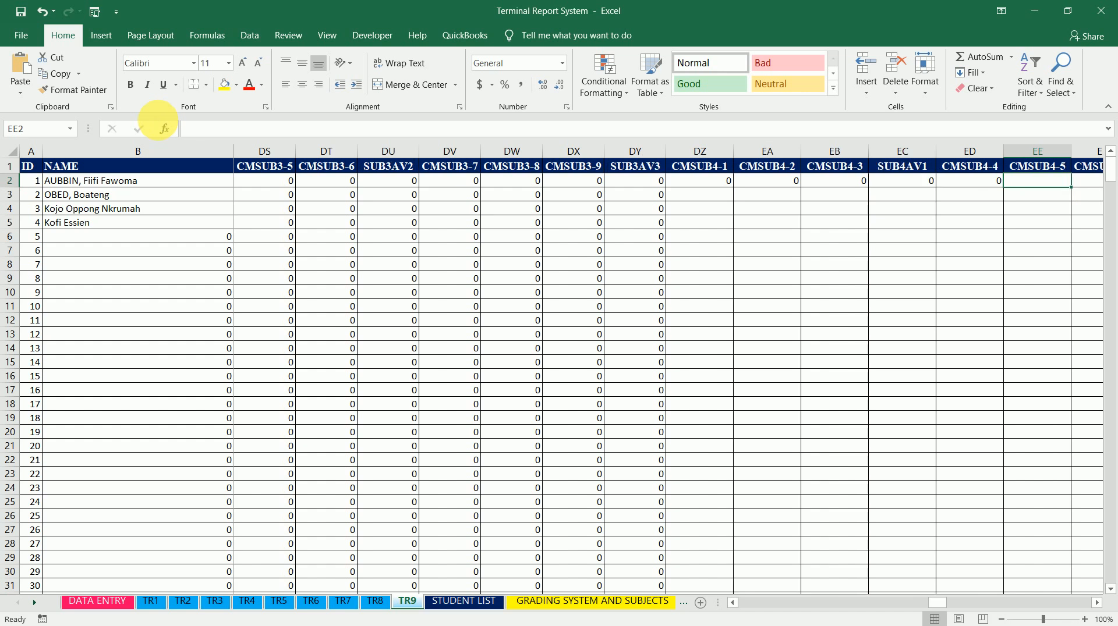
{"action": "key", "text": "ctrl+v"}
{"action": "key", "text": "Tab"}
{"action": "key", "text": "Tab"}
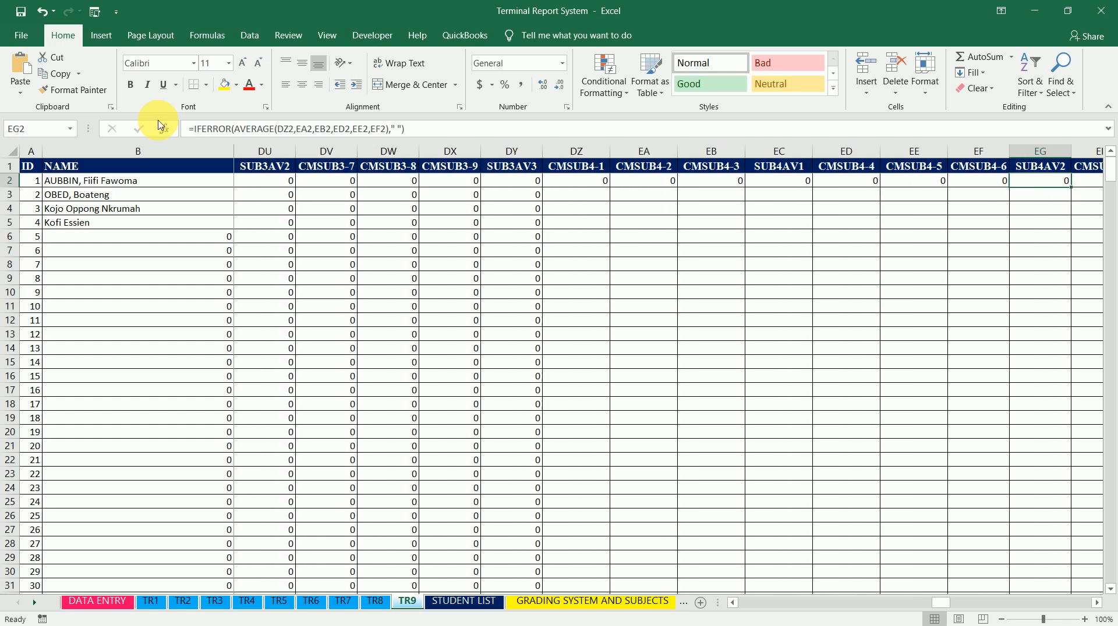
{"action": "key", "text": "Tab"}
{"action": "key", "text": "ctrl+v"}
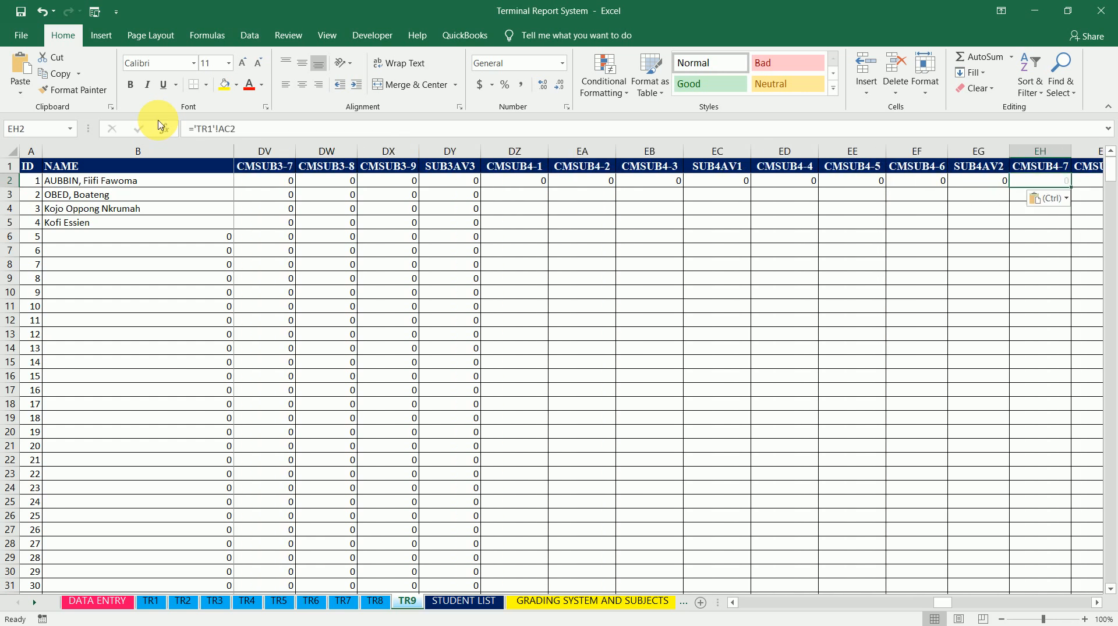
{"action": "key", "text": "Tab"}
{"action": "key", "text": "ctrl+v"}
{"action": "key", "text": "Tab"}
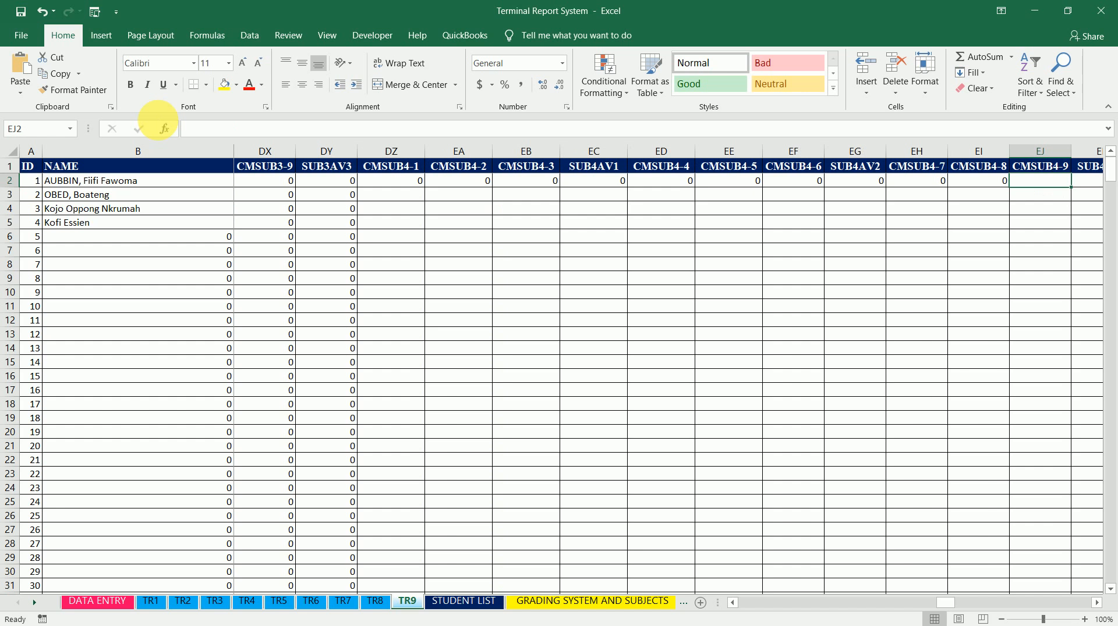
{"action": "key", "text": "ctrl+v"}
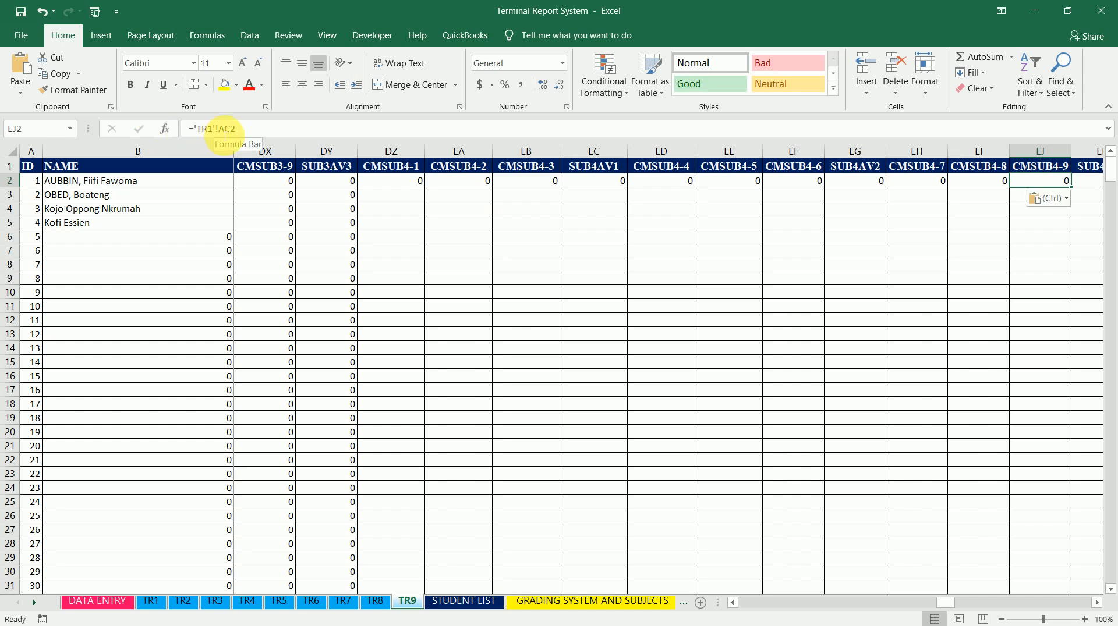
Edit the CMSUB4-9 cell EJ2 formula to =AC2 by removing the 'TR1'! sheet reference
{"action": "left_click", "coordinate": [225, 131]}
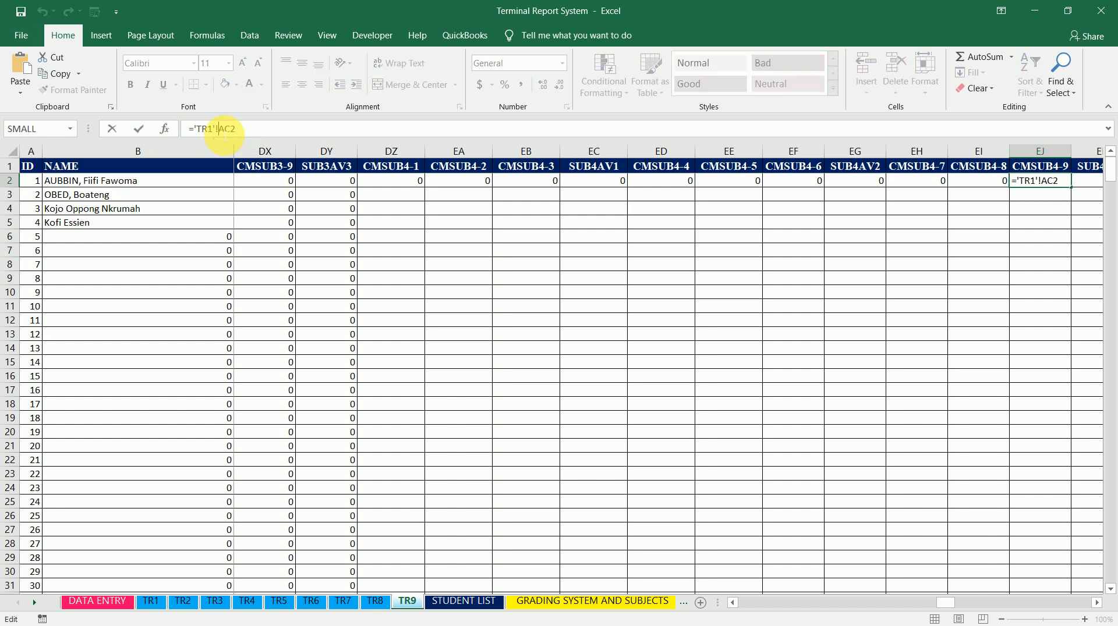
{"action": "left_click_drag", "start_coordinate": [224, 131], "coordinate": [203, 131]}
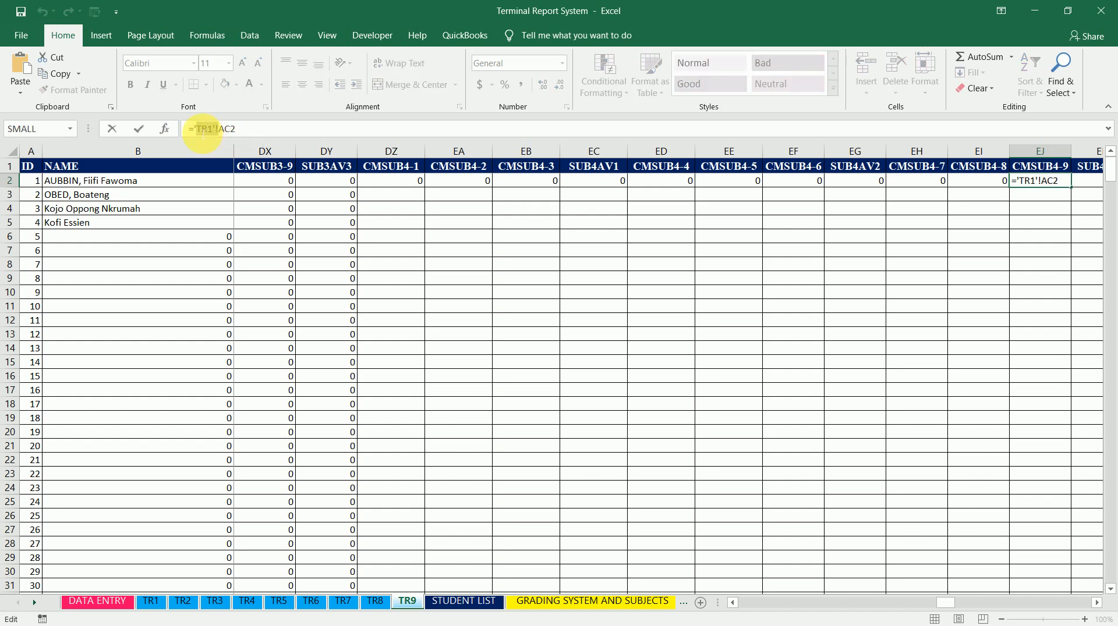
{"action": "key", "text": "BackSpace"}
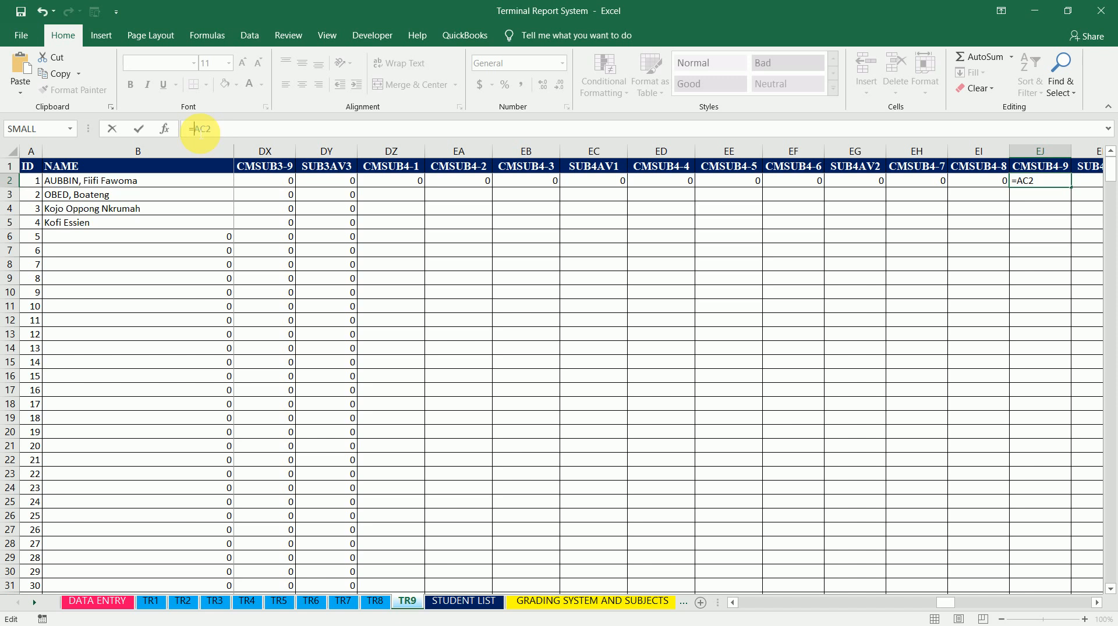
{"action": "key", "text": "Return"}
{"action": "key", "text": "Up"}
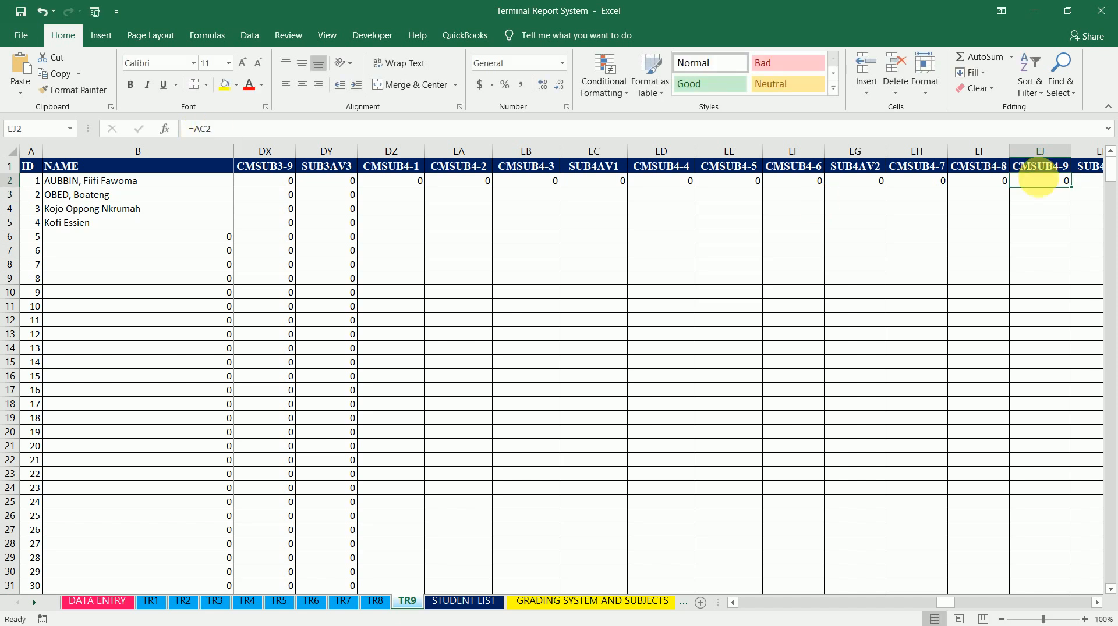
Fill the CMSUB4-9 formula down its column, then change CMSUB4-8 cell EI2 to ='TR8'!AC2 and fill it down
{"action": "double_click", "coordinate": [1075, 191]}
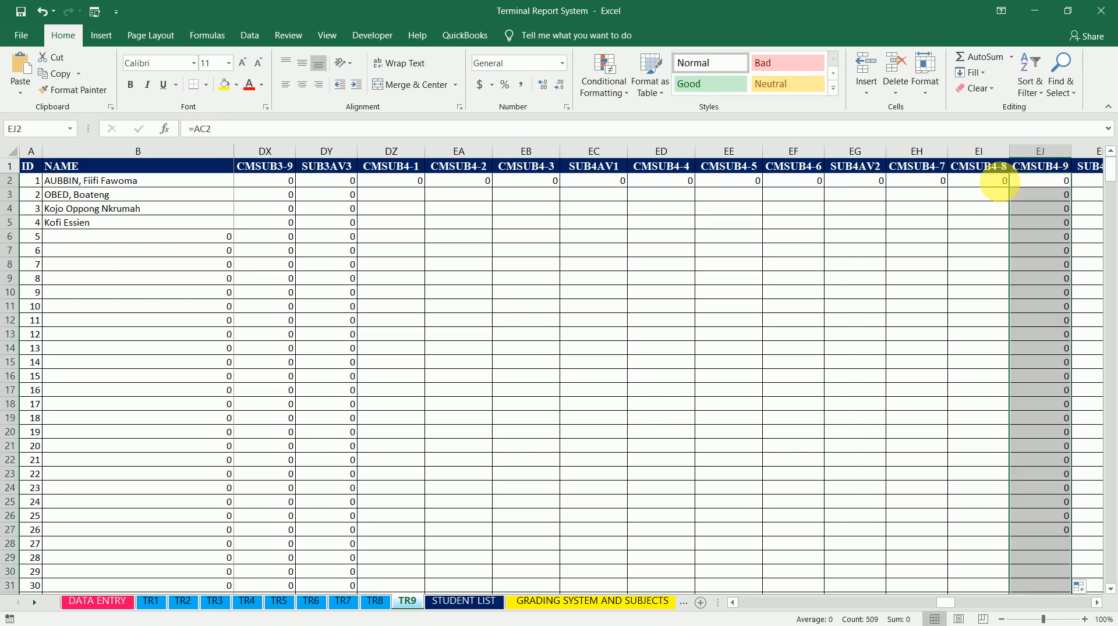
{"action": "left_click", "coordinate": [1000, 182]}
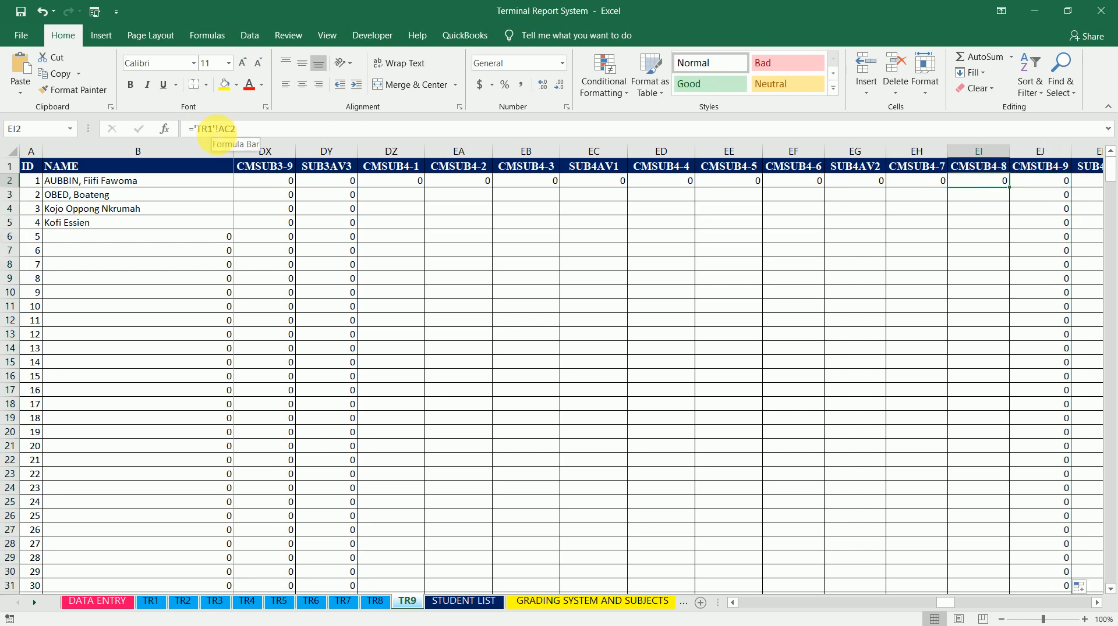
{"action": "left_click", "coordinate": [213, 128]}
{"action": "key", "text": "BackSpace"}
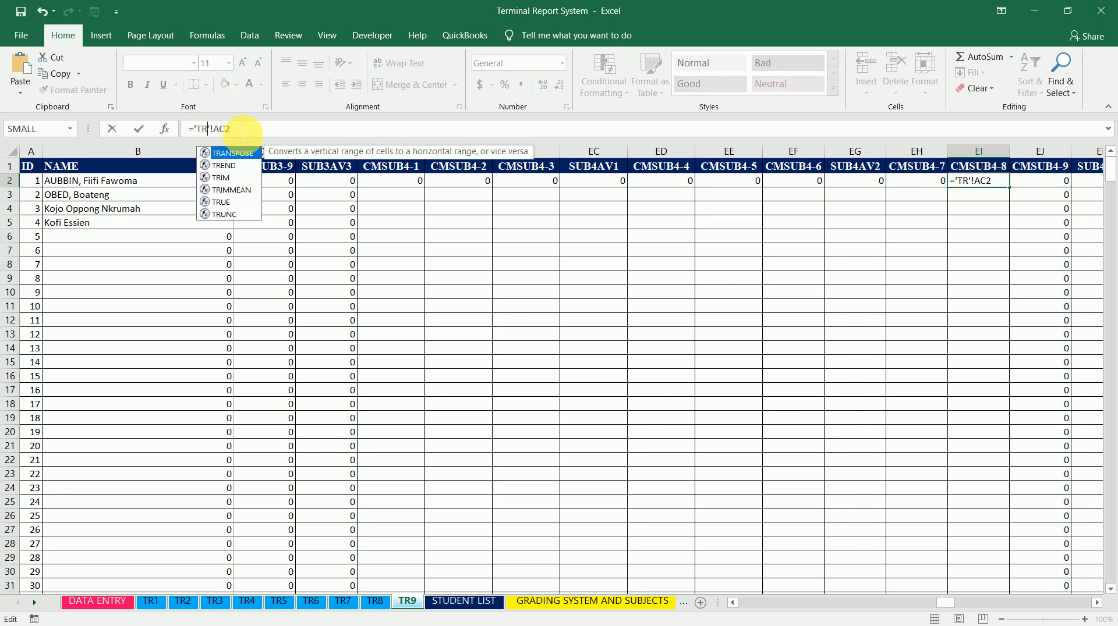
{"action": "type", "text": "8"}
{"action": "key", "text": "Return"}
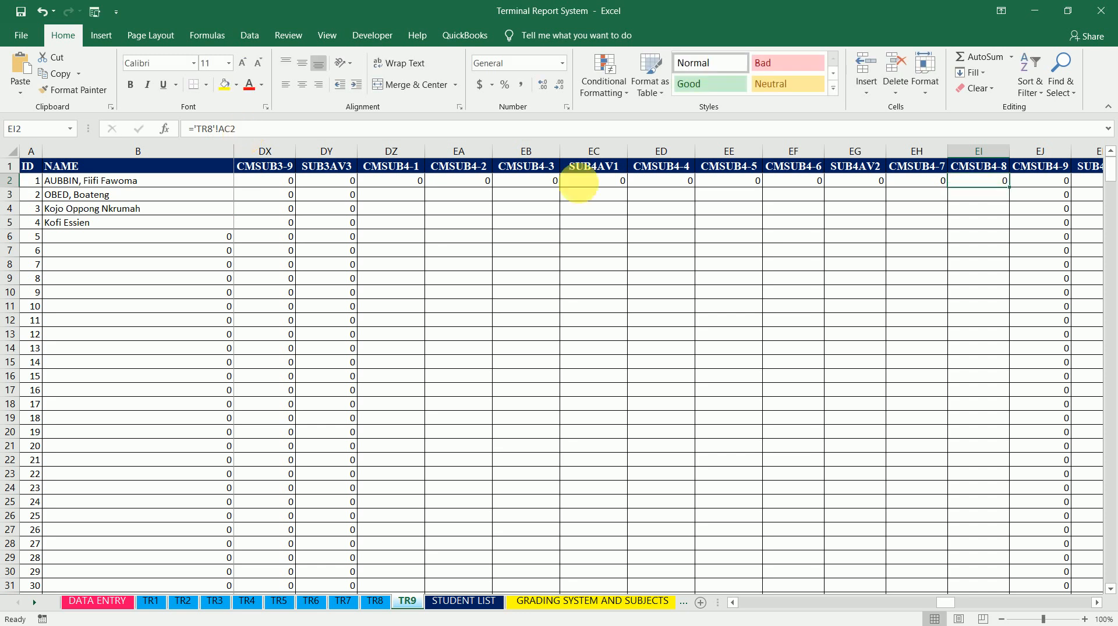
{"action": "double_click", "coordinate": [1008, 187]}
Change CMSUB4-7 cell EH2 to ='TR7'!AC2 and fill it down, then fill the SUB4AV2 average formula down too
{"action": "left_click", "coordinate": [916, 180]}
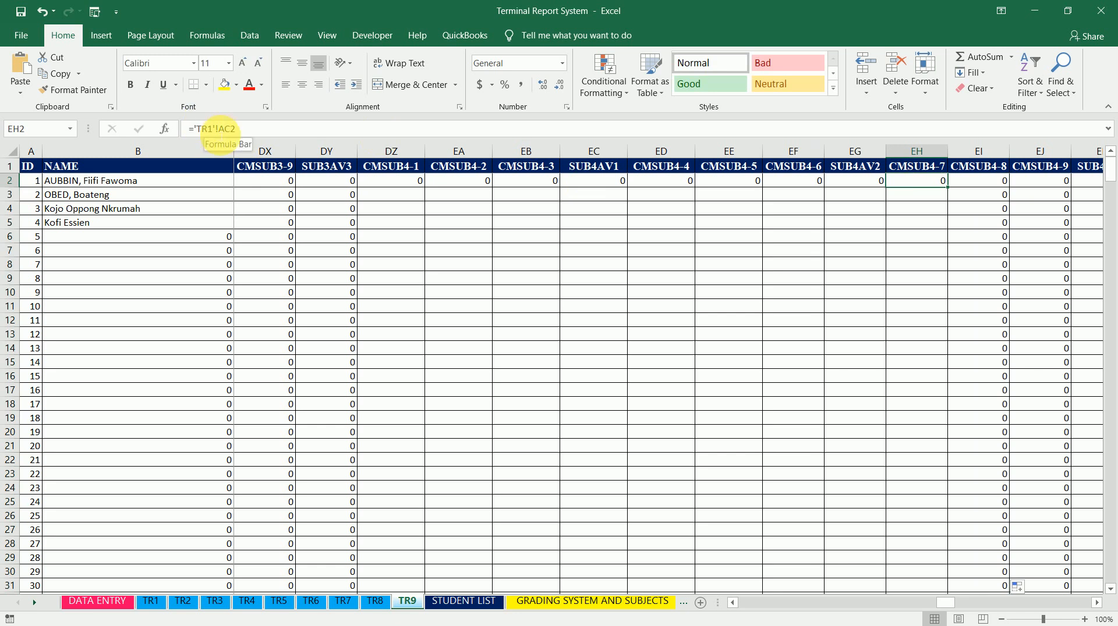
{"action": "left_click", "coordinate": [213, 129]}
{"action": "key", "text": "BackSpace"}
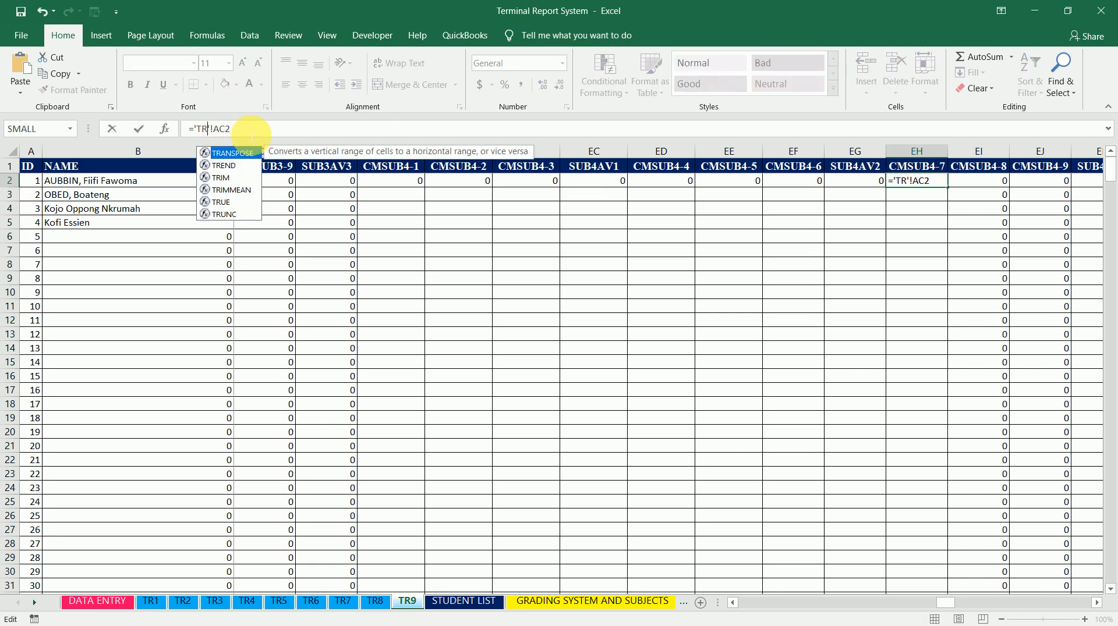
{"action": "type", "text": "7"}
{"action": "key", "text": "ctrl+Return"}
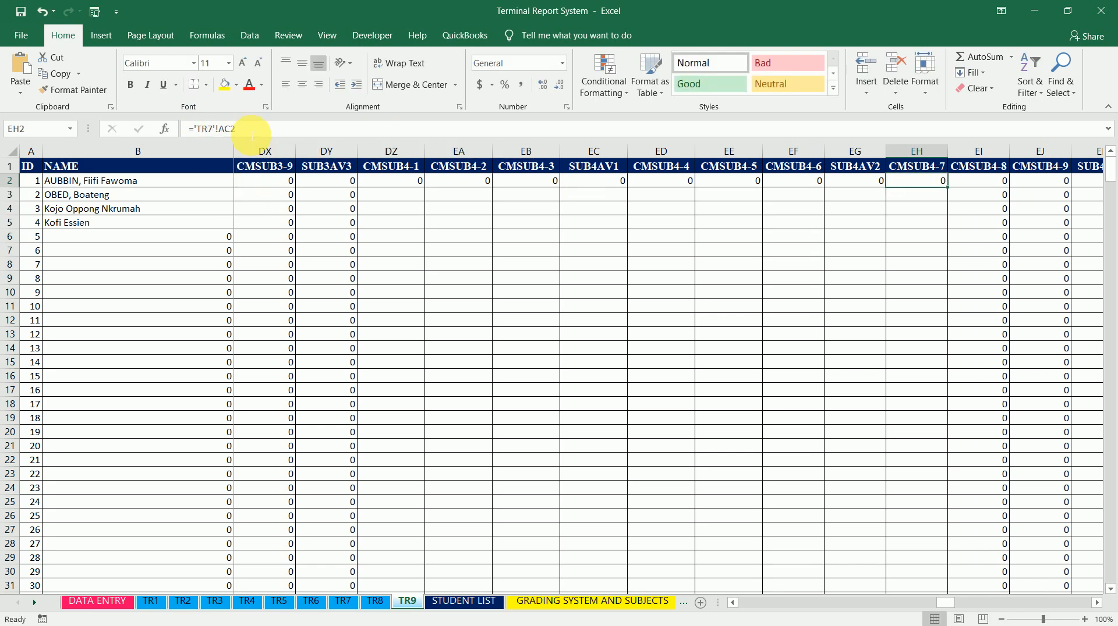
{"action": "double_click", "coordinate": [950, 192]}
{"action": "left_click", "coordinate": [876, 184]}
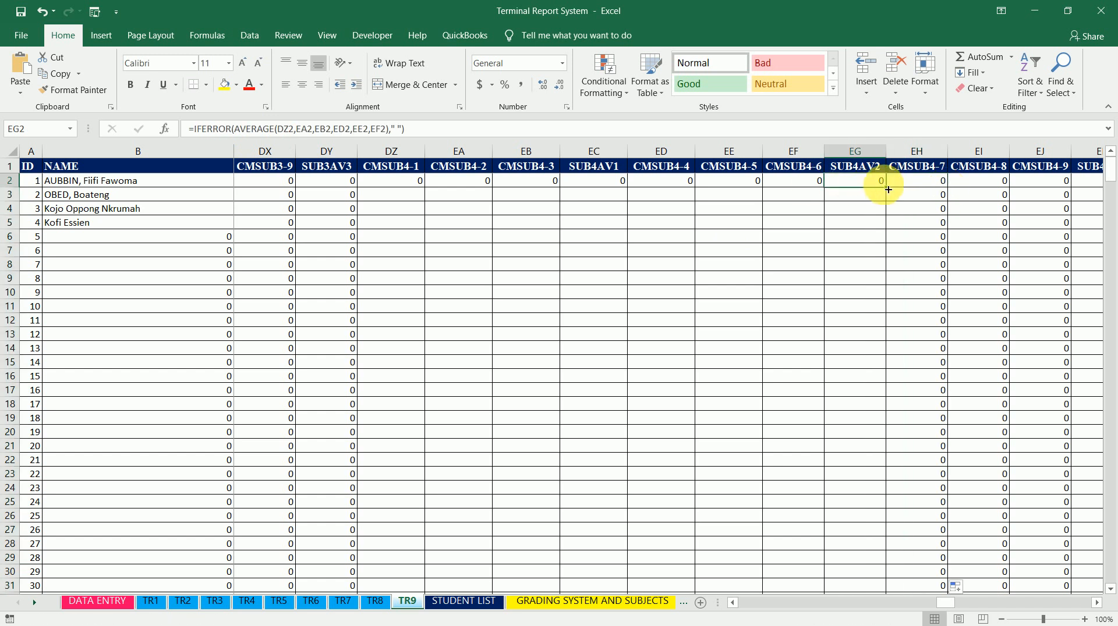
{"action": "double_click", "coordinate": [886, 187]}
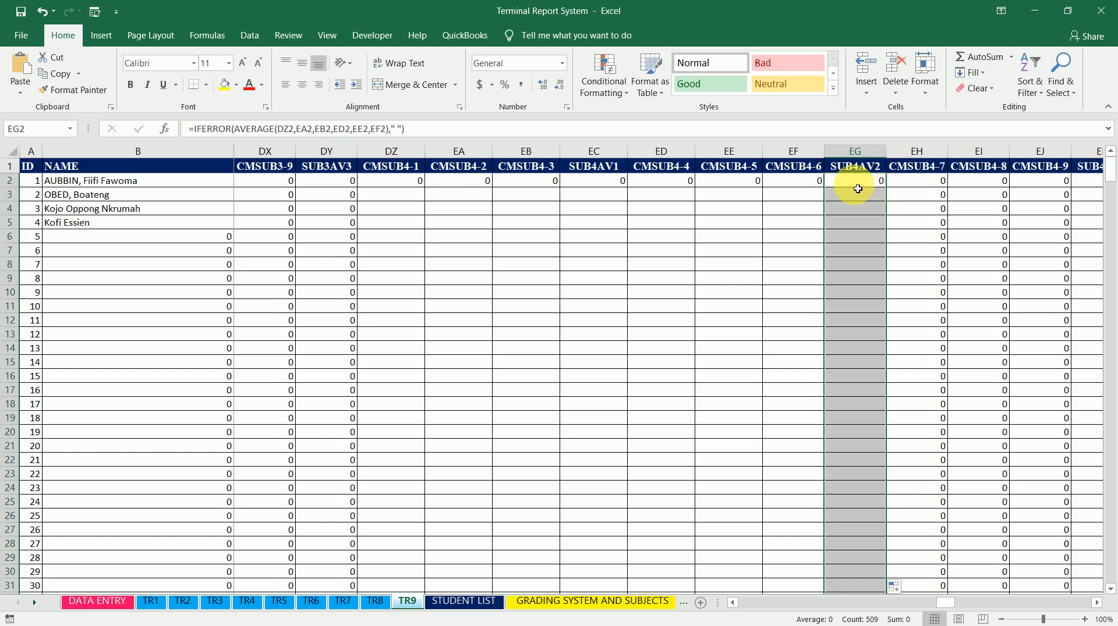
Change CMSUB4-6 cell EF2 to ='TR6'!AC2 and fill it down the column
{"action": "left_click", "coordinate": [811, 181]}
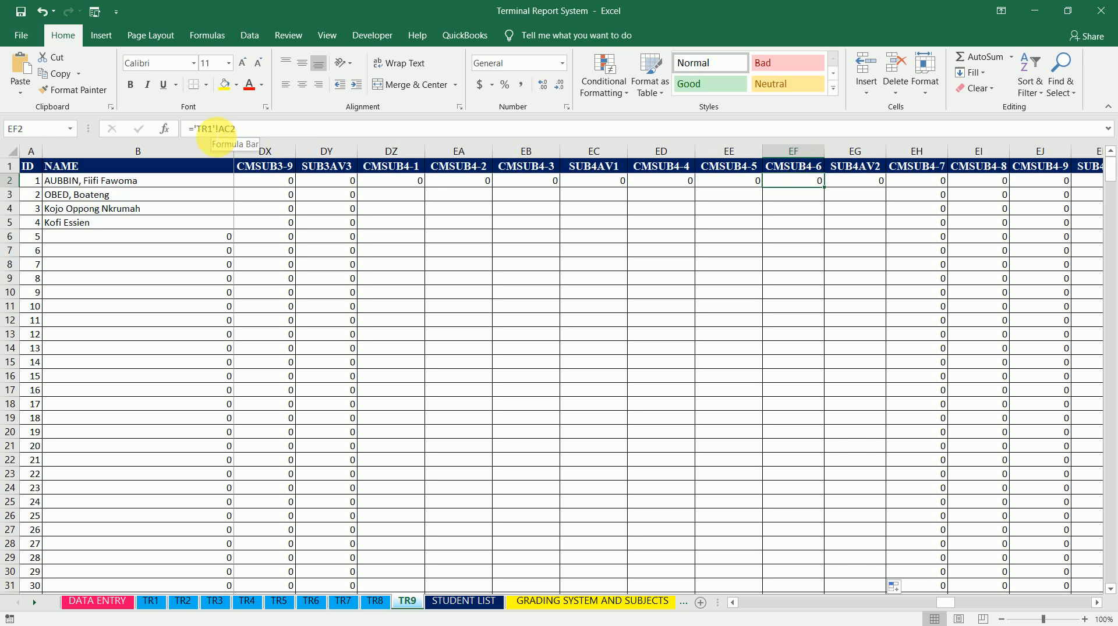
{"action": "left_click", "coordinate": [213, 129]}
{"action": "key", "text": "BackSpace"}
{"action": "type", "text": "6"}
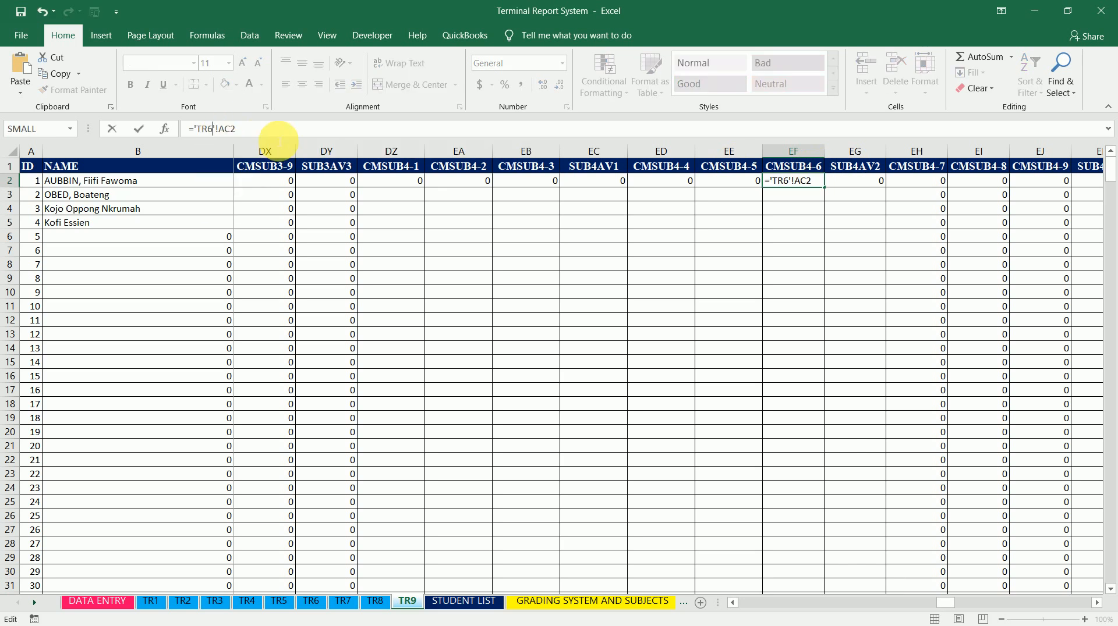
{"action": "key", "text": "ctrl+Return"}
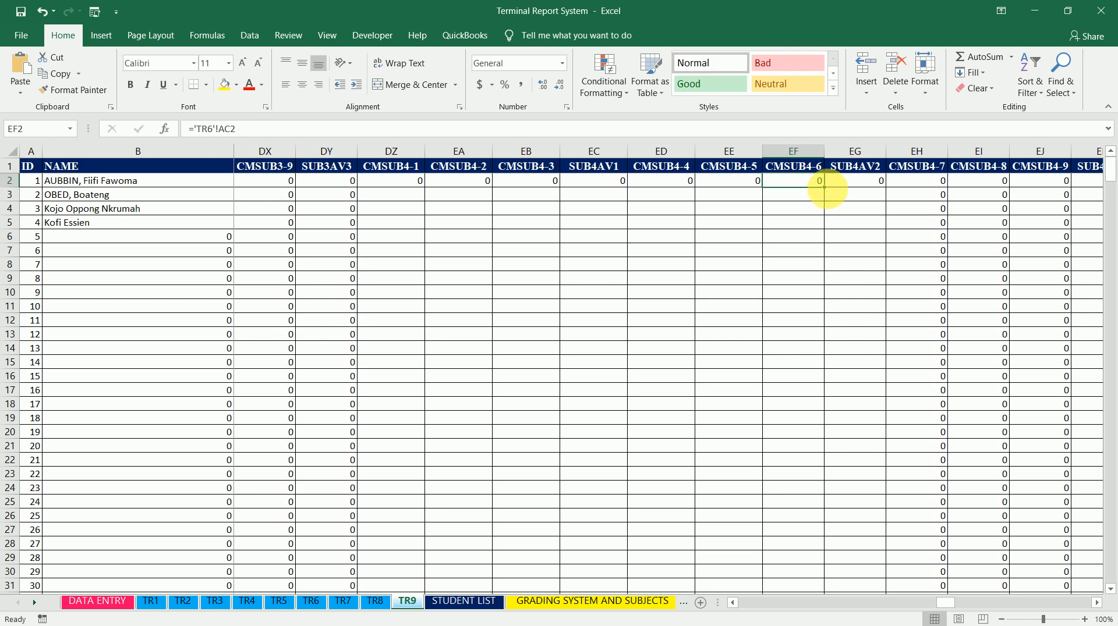
{"action": "double_click", "coordinate": [826, 188]}
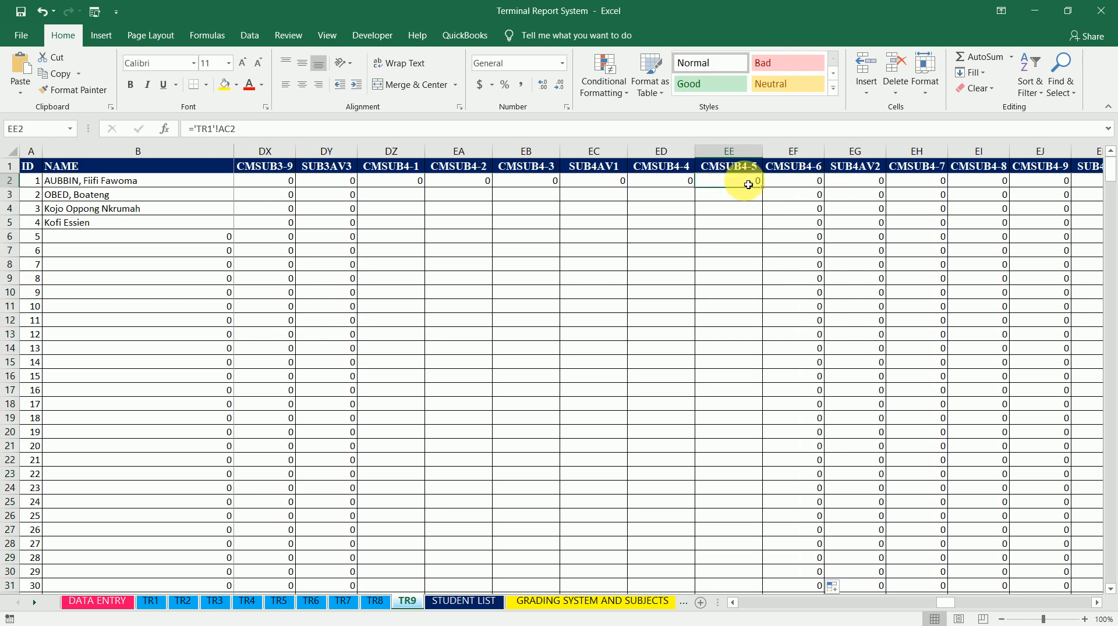
Change CMSUB4-5 cell EE2 to ='TR5'!AC2 and fill it down the column
{"action": "left_click", "coordinate": [743, 179]}
{"action": "left_click", "coordinate": [215, 129]}
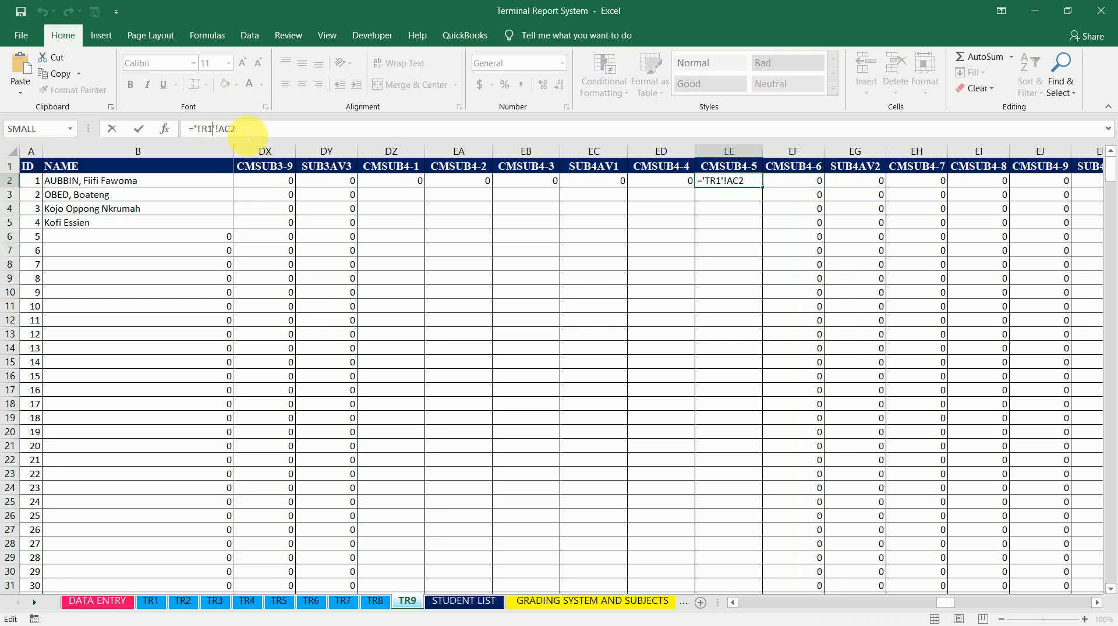
{"action": "key", "text": "BackSpace"}
{"action": "type", "text": "5"}
{"action": "key", "text": "ctrl+Return"}
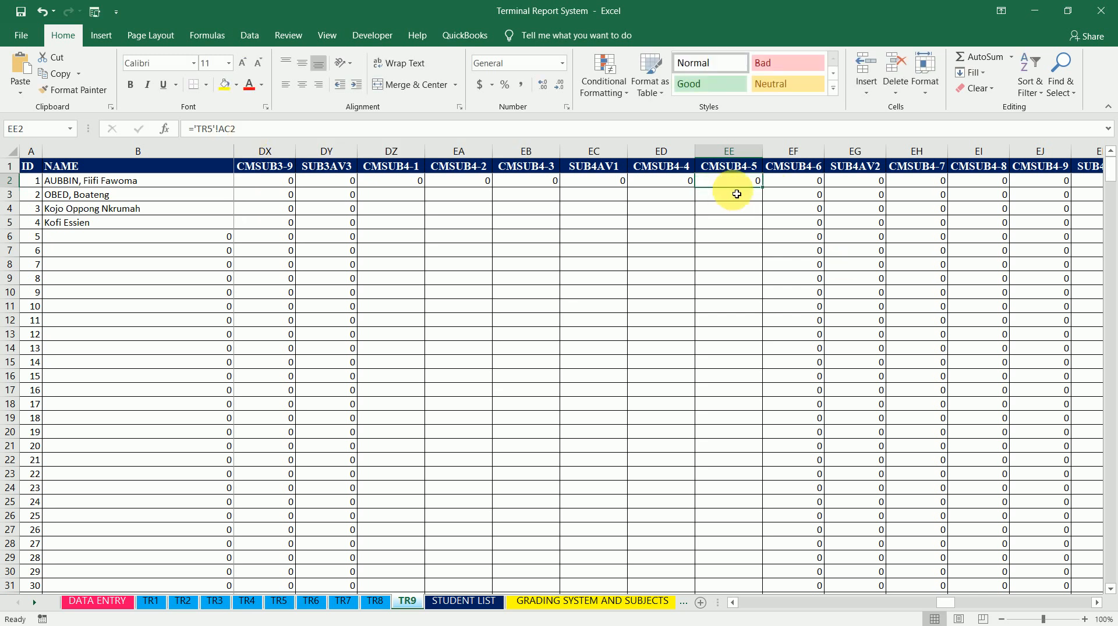
{"action": "double_click", "coordinate": [763, 187]}
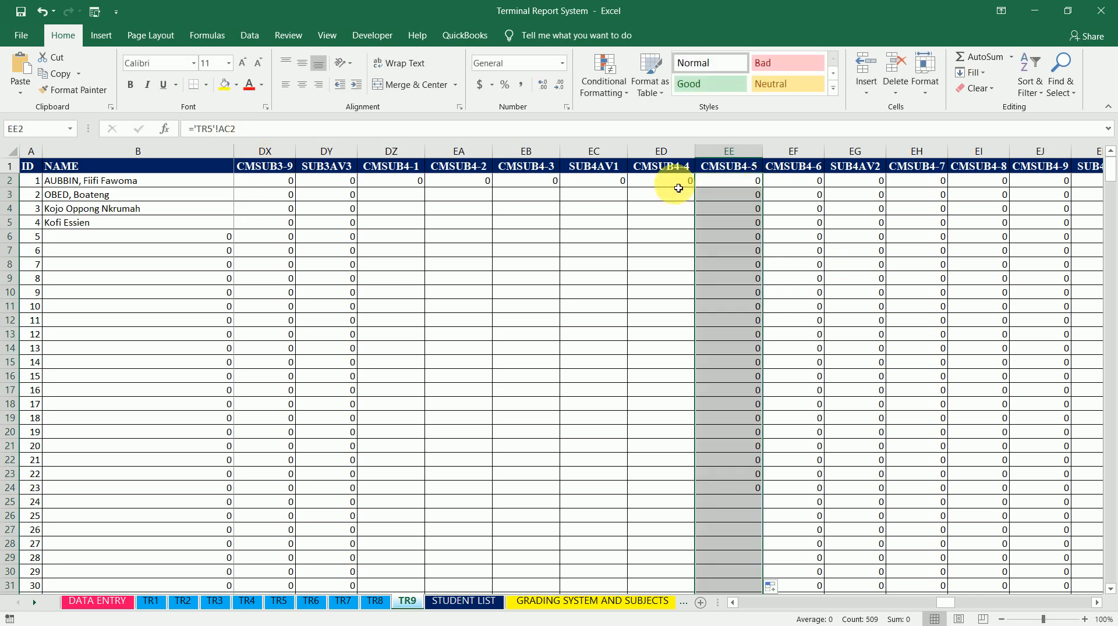
Change CMSUB4-4 cell ED2 to ='TR4'!AC2 and fill it down the column
{"action": "left_click", "coordinate": [672, 184]}
{"action": "left_click", "coordinate": [208, 128]}
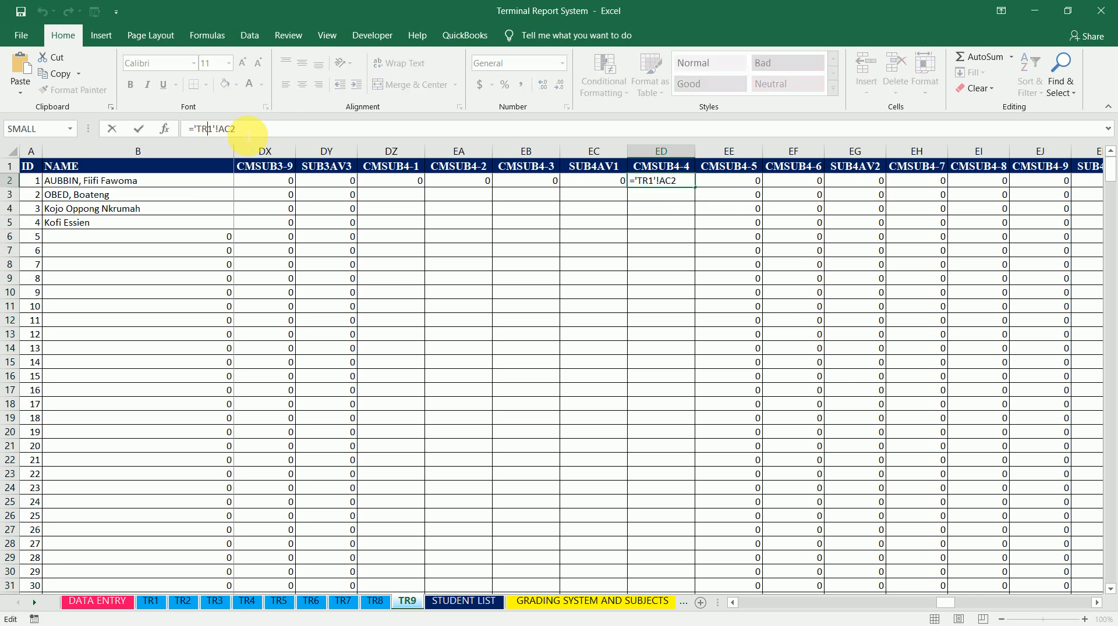
{"action": "key", "text": "Delete"}
{"action": "type", "text": "4"}
{"action": "key", "text": "ctrl+Return"}
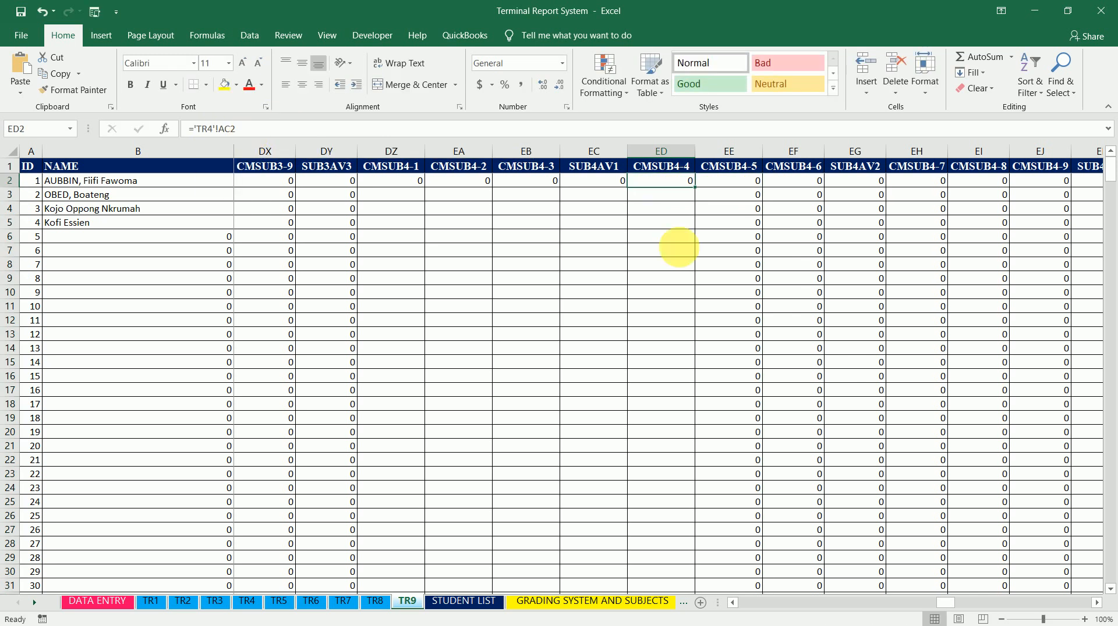
{"action": "double_click", "coordinate": [695, 188]}
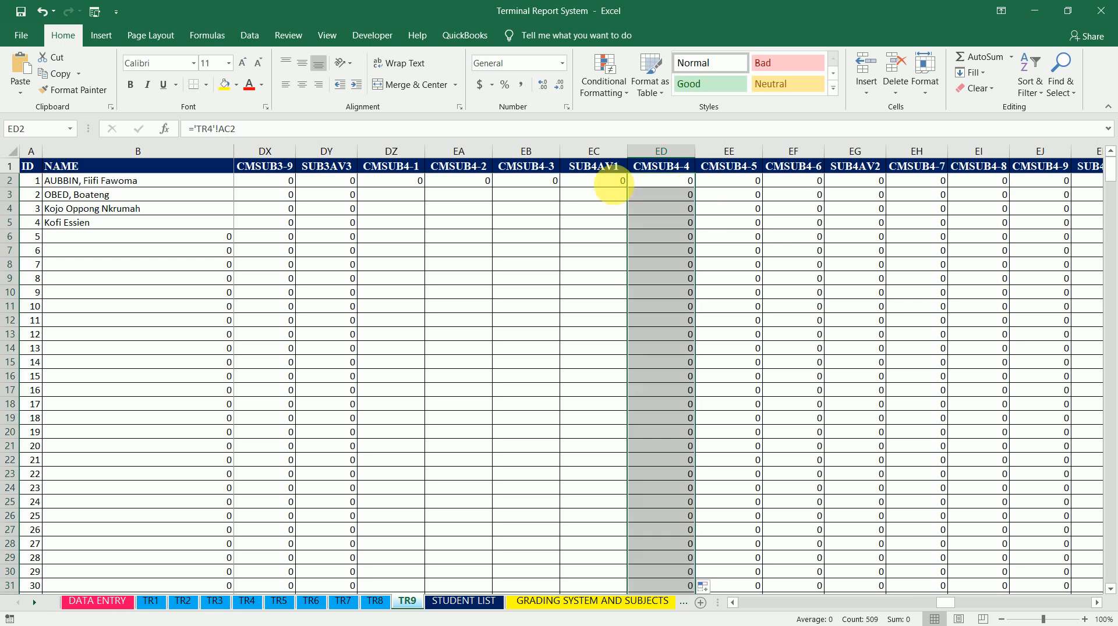
Change CMSUB4-3 cell EB2 to ='TR3'!AC2 and fill it down the column
{"action": "left_click", "coordinate": [599, 181]}
{"action": "left_click", "coordinate": [548, 184]}
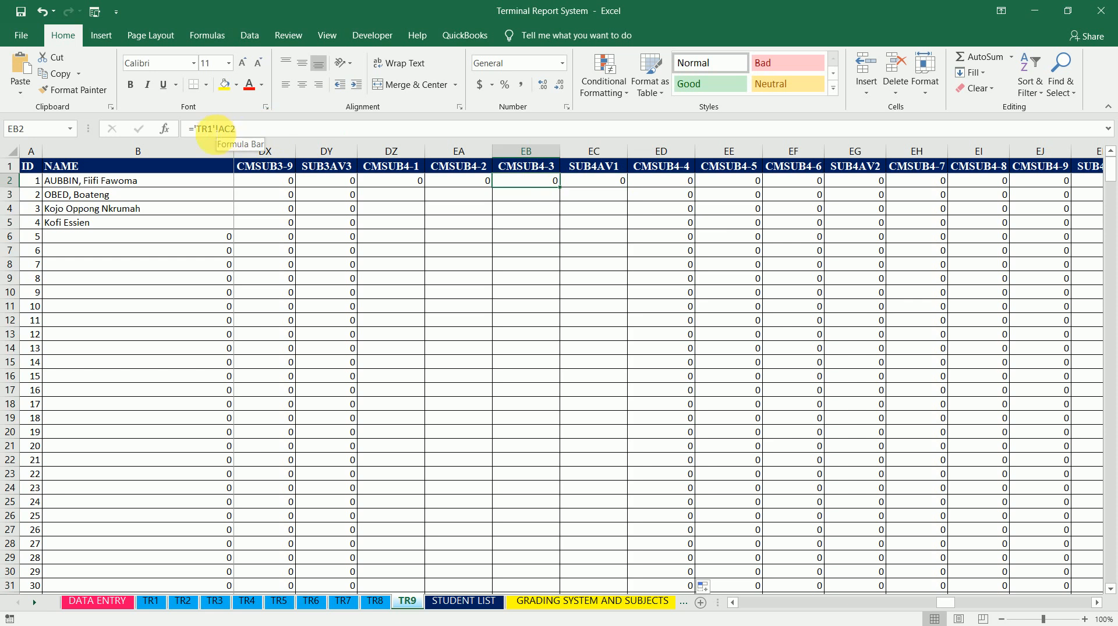
{"action": "left_click", "coordinate": [210, 128]}
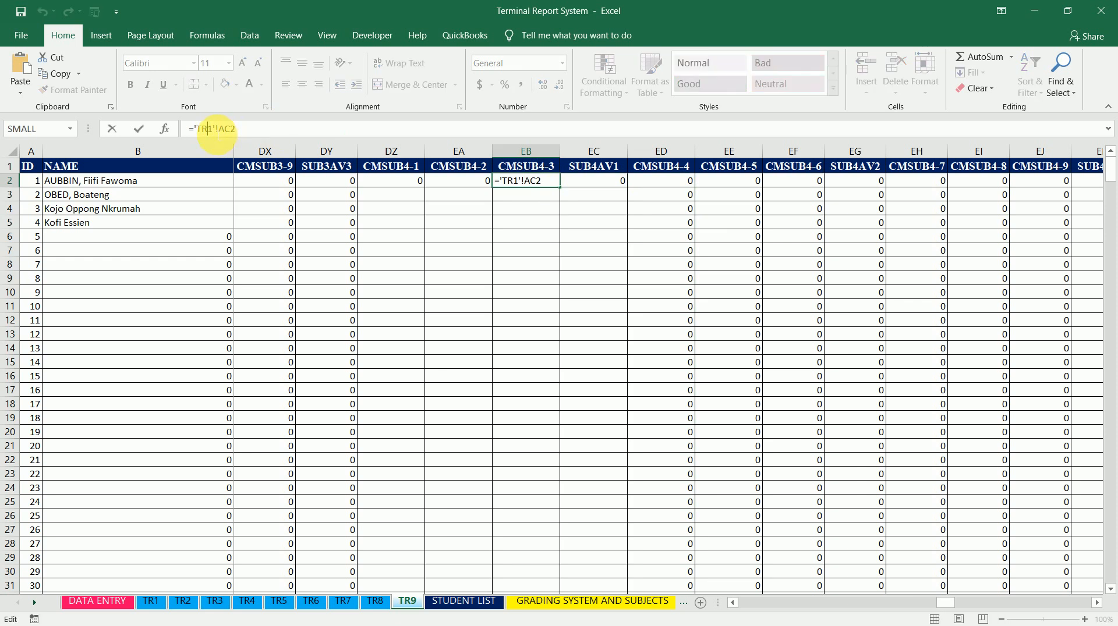
{"action": "key", "text": "BackSpace"}
{"action": "type", "text": "4"}
{"action": "key", "text": "BackSpace"}
{"action": "type", "text": "3"}
{"action": "key", "text": "ctrl+Return"}
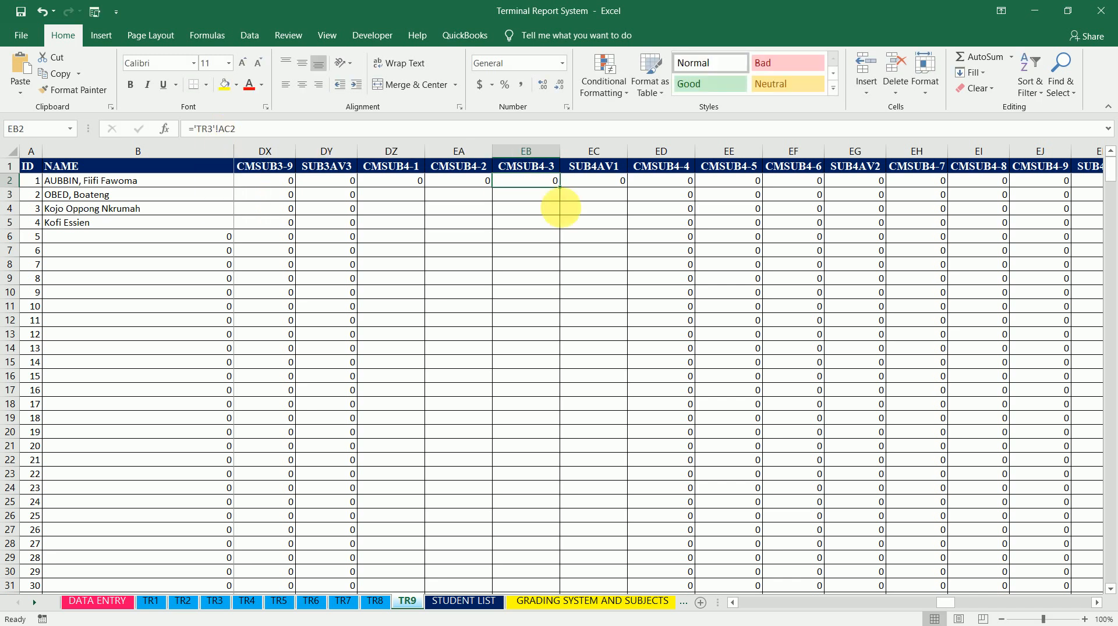
{"action": "double_click", "coordinate": [559, 187]}
Change CMSUB4-2 cell EA2 to ='TR2'!AC2 and fill it down, then fill the CMSUB4-1 formula down as well
{"action": "left_click", "coordinate": [469, 182]}
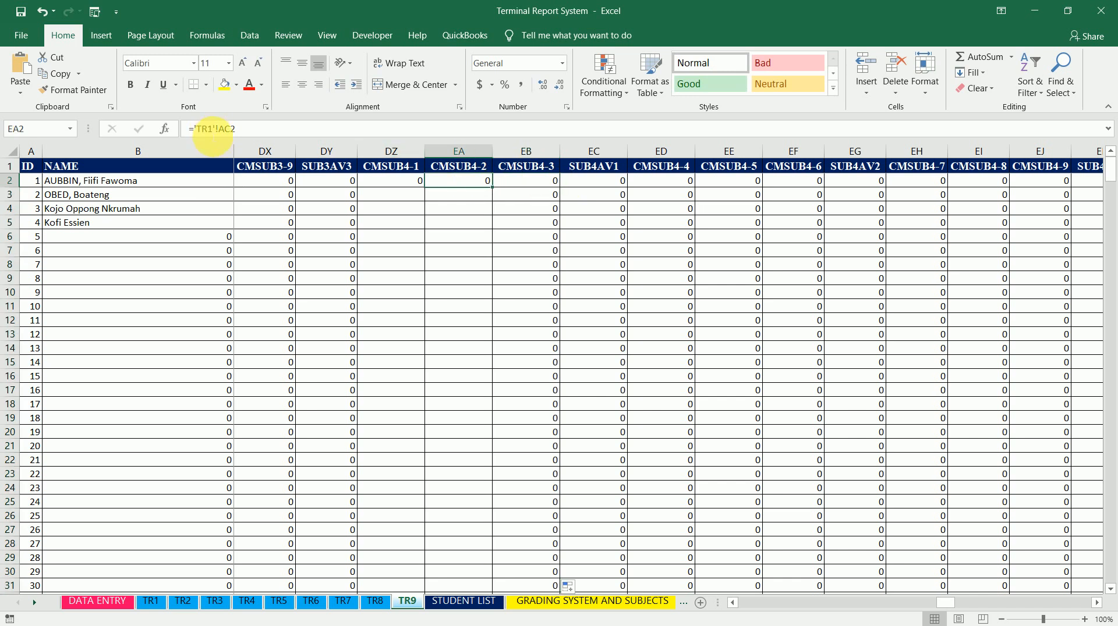
{"action": "left_click", "coordinate": [214, 129]}
{"action": "key", "text": "BackSpace"}
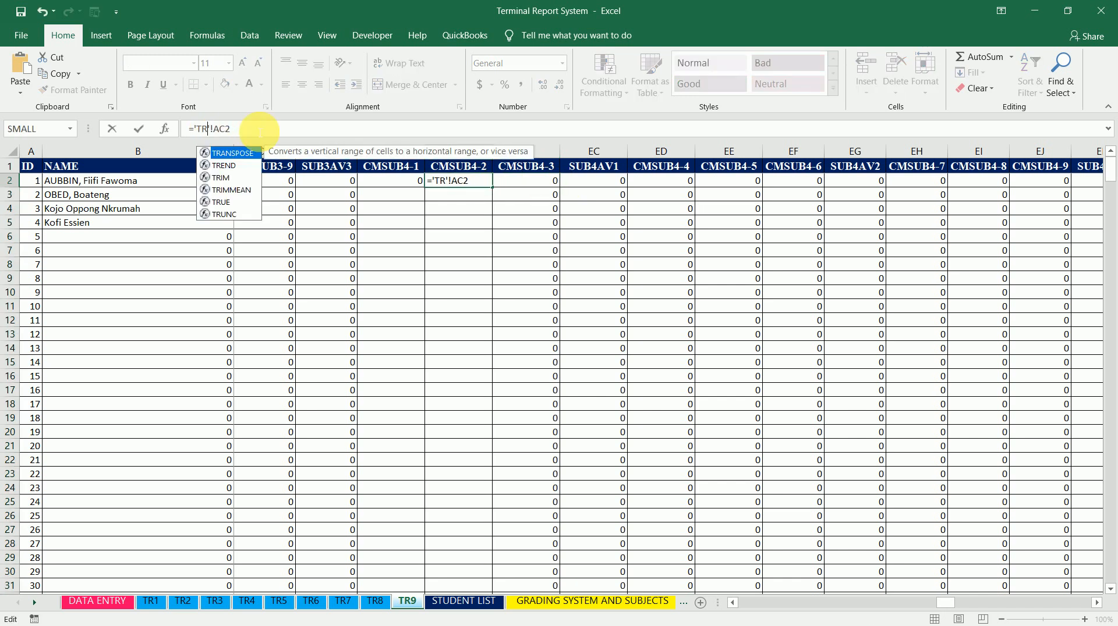
{"action": "type", "text": "2"}
{"action": "key", "text": "ctrl+Return"}
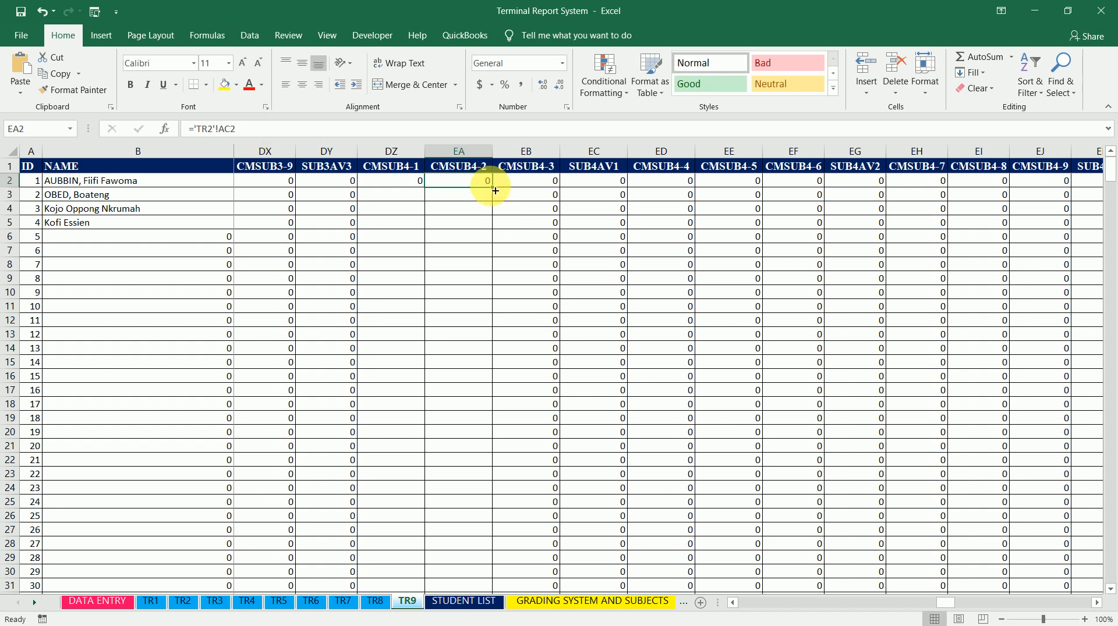
{"action": "double_click", "coordinate": [494, 191]}
{"action": "left_click", "coordinate": [412, 182]}
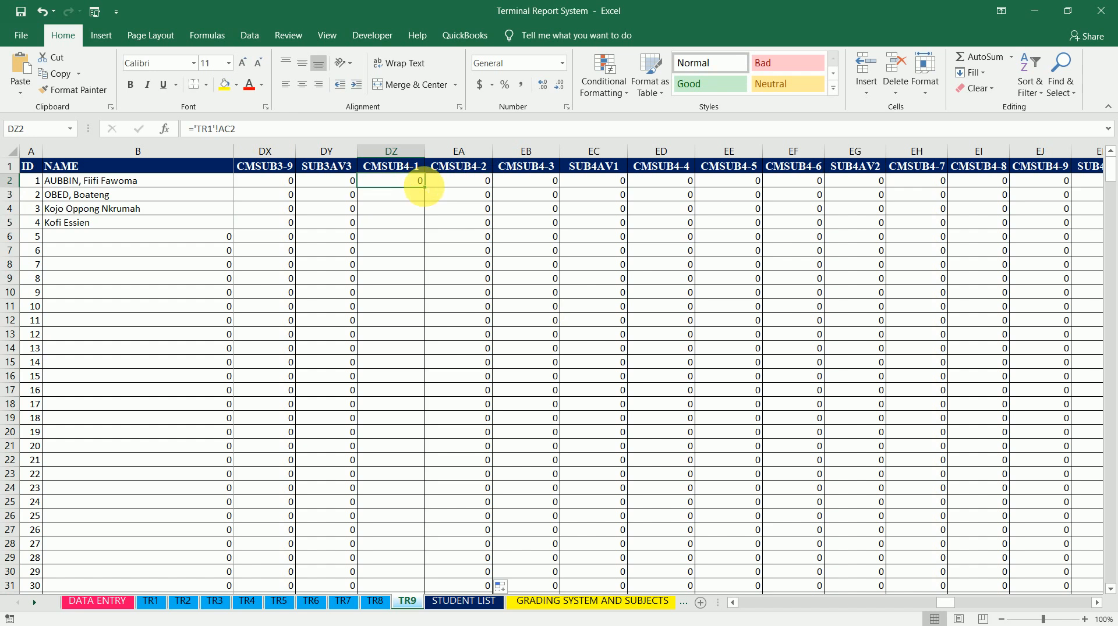
{"action": "double_click", "coordinate": [424, 186]}
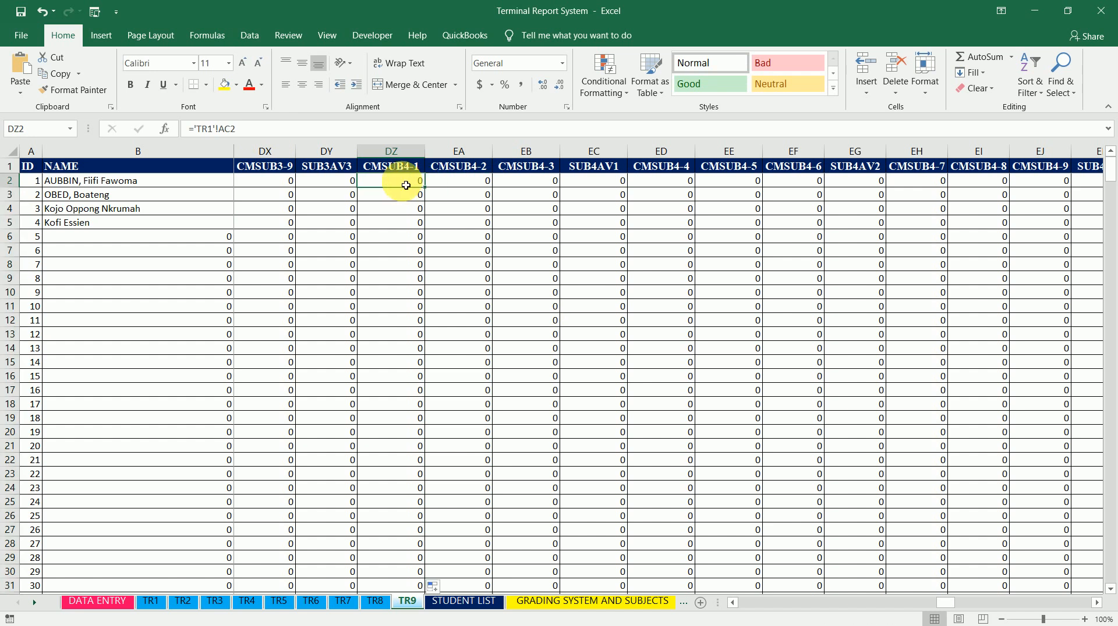
Step through the row 2 formulas across the CMSUB4 and SUB4AV columns to check each sheet link
{"action": "key", "text": "Right"}
{"action": "key", "text": "Right"}
{"action": "key", "text": "Right"}
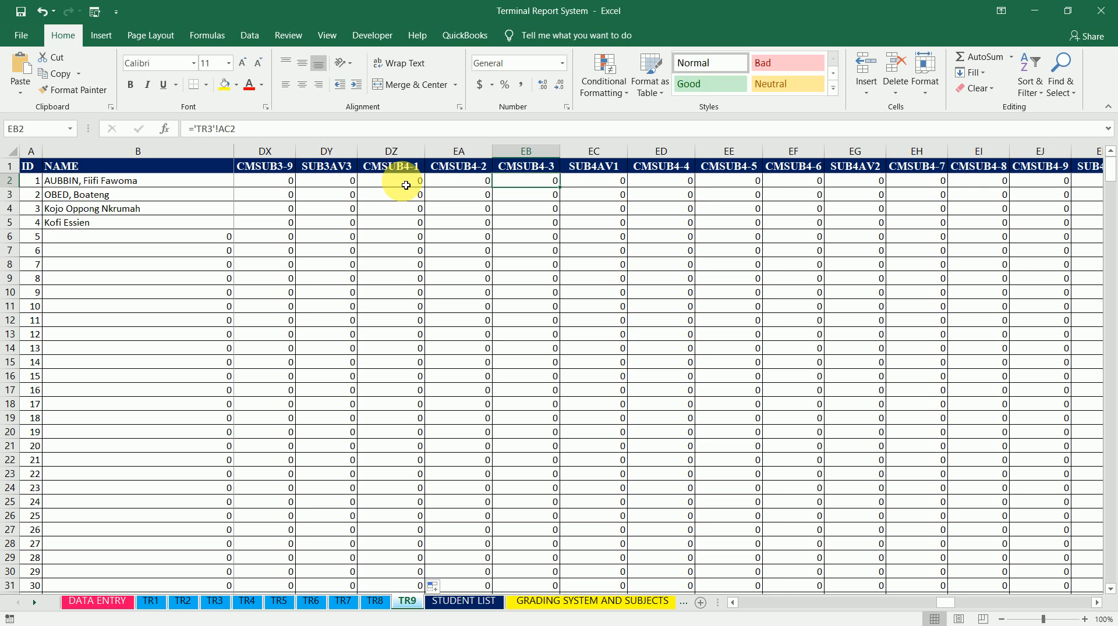
{"action": "key", "text": "Right"}
{"action": "key", "text": "Right"}
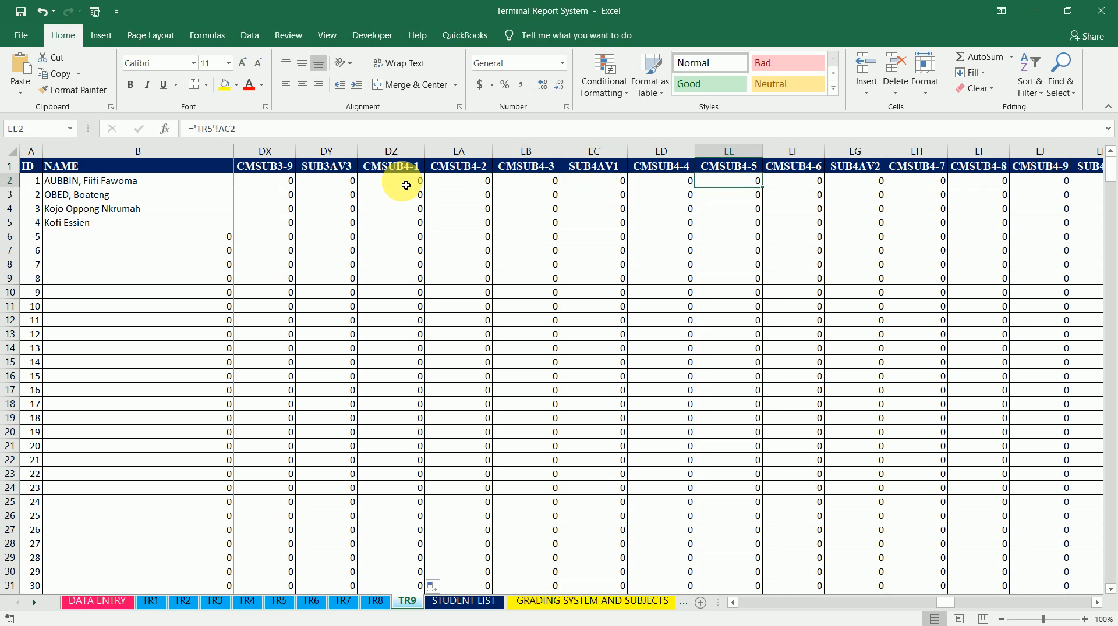
{"action": "key", "text": "Right"}
{"action": "key", "text": "Right"}
{"action": "key", "text": "Right"}
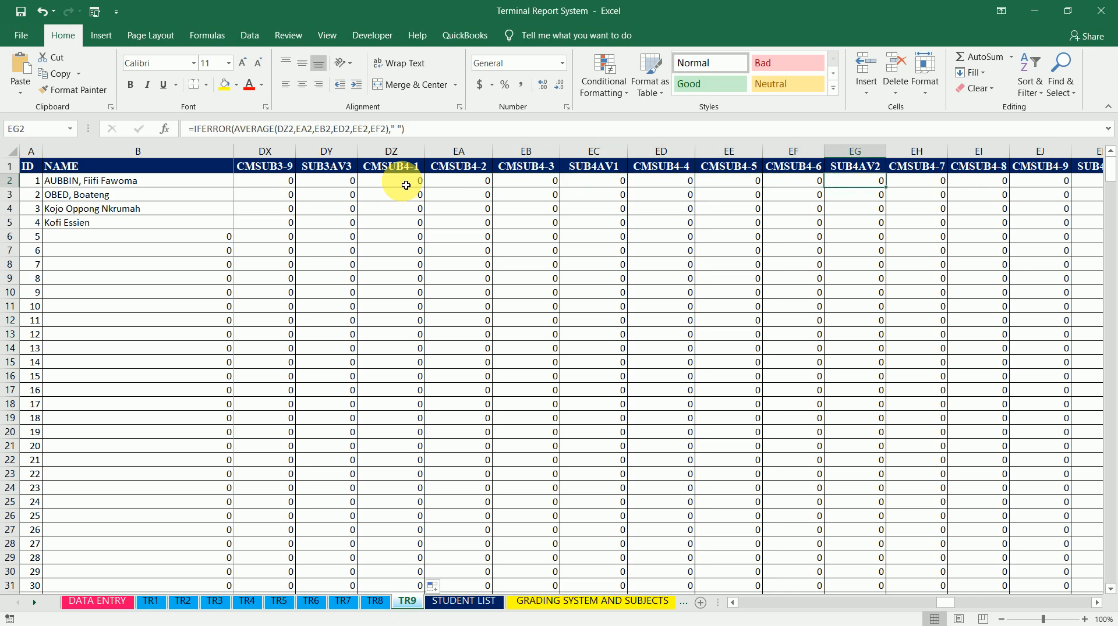
{"action": "key", "text": "Right"}
{"action": "key", "text": "Right"}
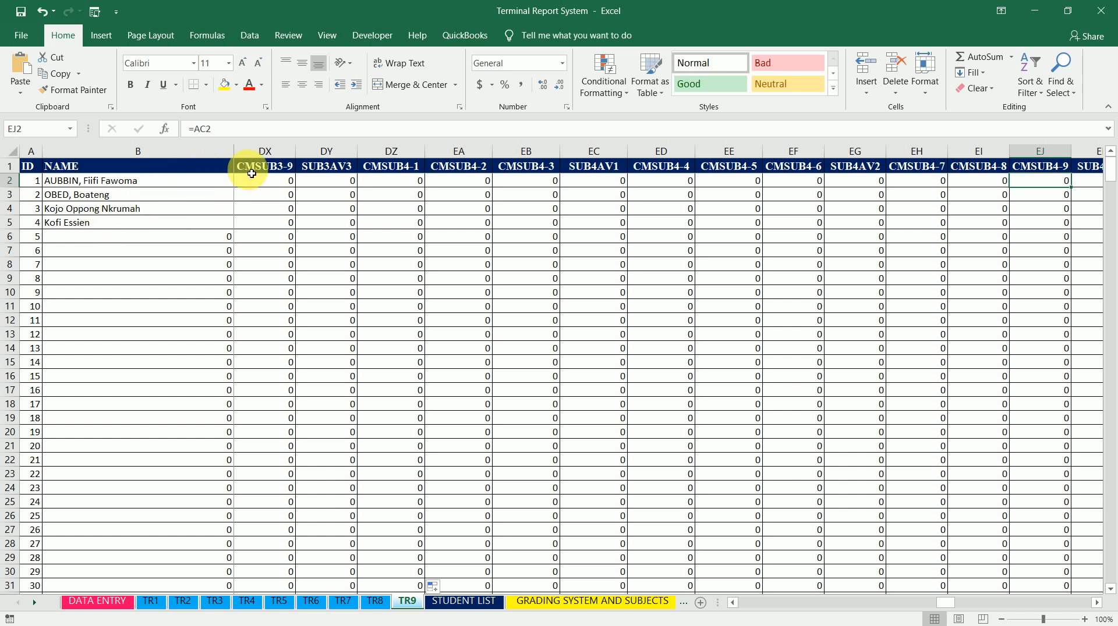
{"action": "key", "text": "Right"}
{"action": "key", "text": "Right"}
{"action": "key", "text": "Right"}
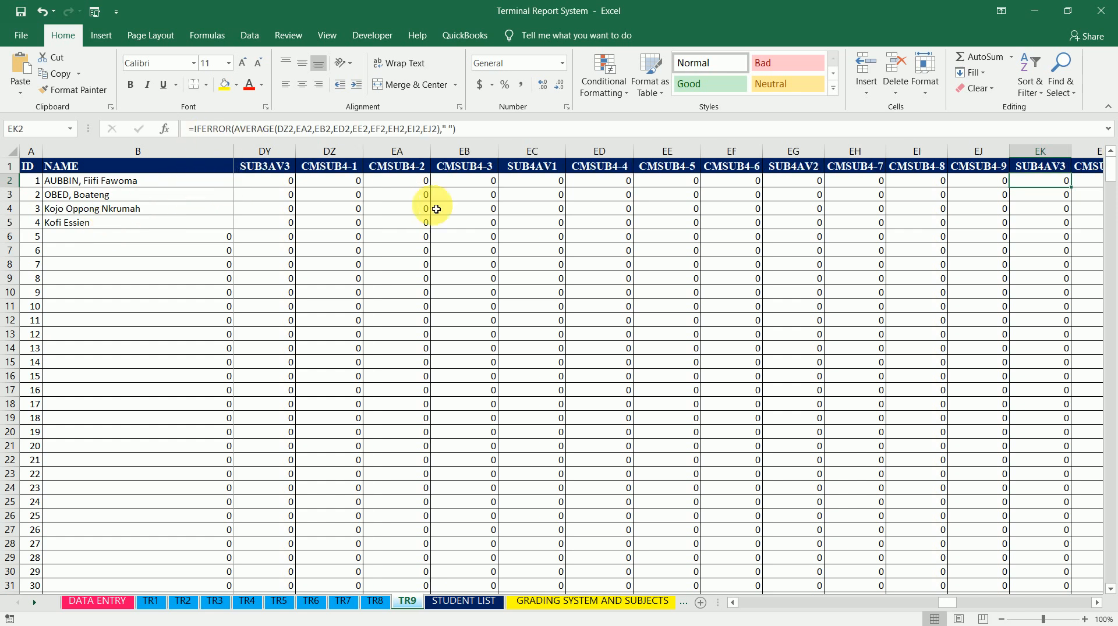
{"action": "key", "text": "Right"}
{"action": "key", "text": "Right"}
{"action": "key", "text": "Right"}
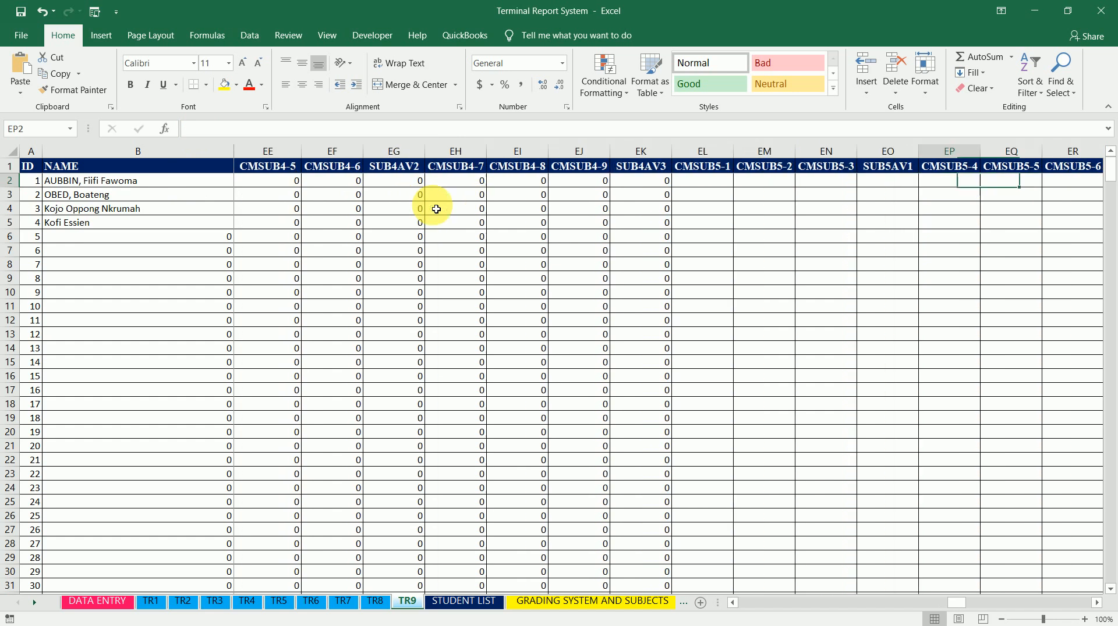
Link CMSUB5-1 cell EL2 to the SUB5(100) score on sheet TR1, giving ='TR1'!AI2
{"action": "key", "text": "Left"}
{"action": "key", "text": "Left"}
{"action": "key", "text": "Left"}
{"action": "key", "text": "Left"}
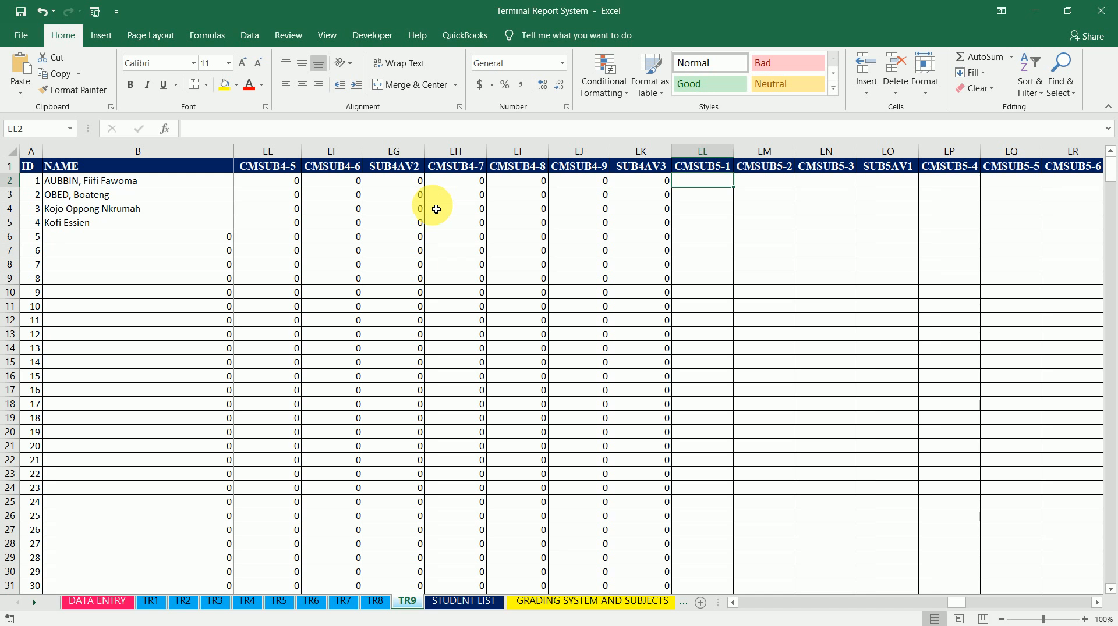
{"action": "type", "text": "="}
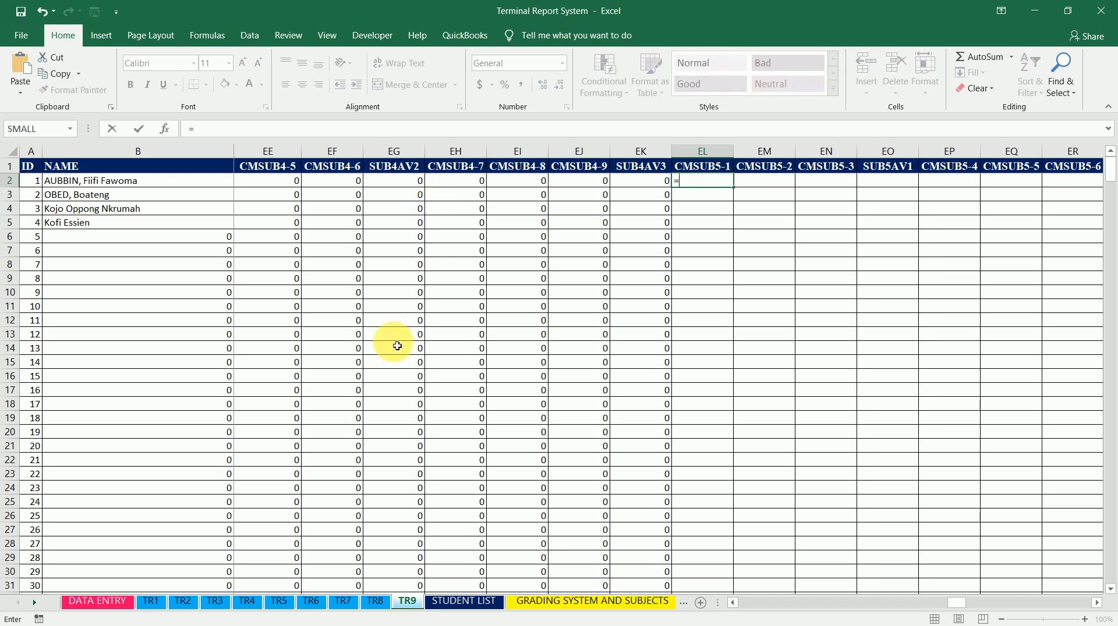
{"action": "left_click", "coordinate": [156, 609]}
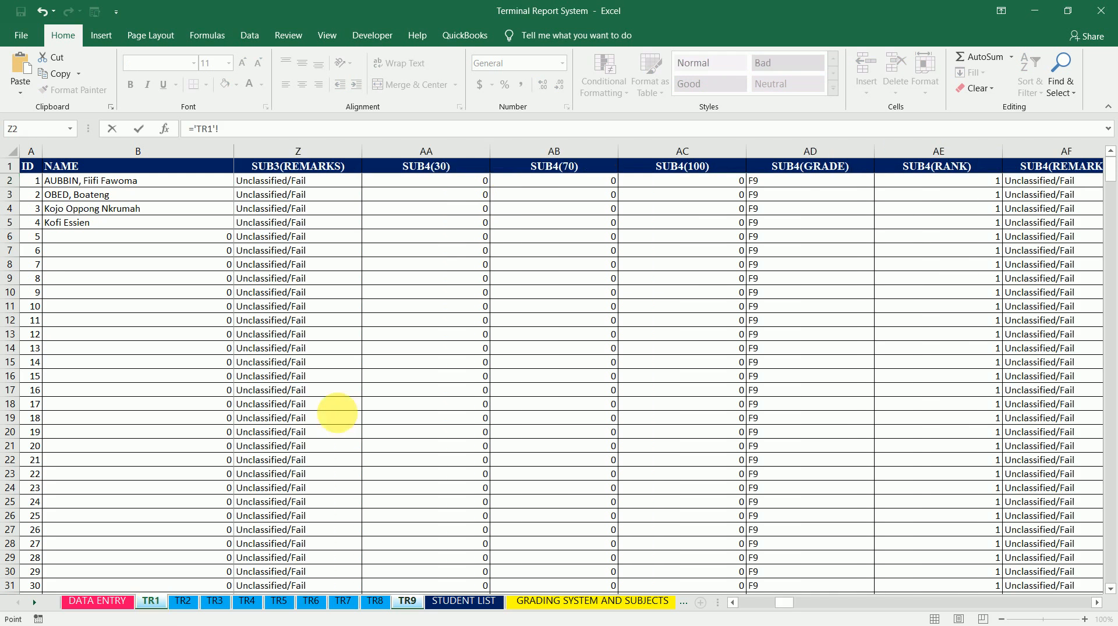
{"action": "left_click", "coordinate": [828, 182]}
{"action": "key", "text": "Right"}
{"action": "key", "text": "Right"}
{"action": "key", "text": "Right"}
{"action": "key", "text": "Right"}
{"action": "key", "text": "Right"}
{"action": "key", "text": "Right"}
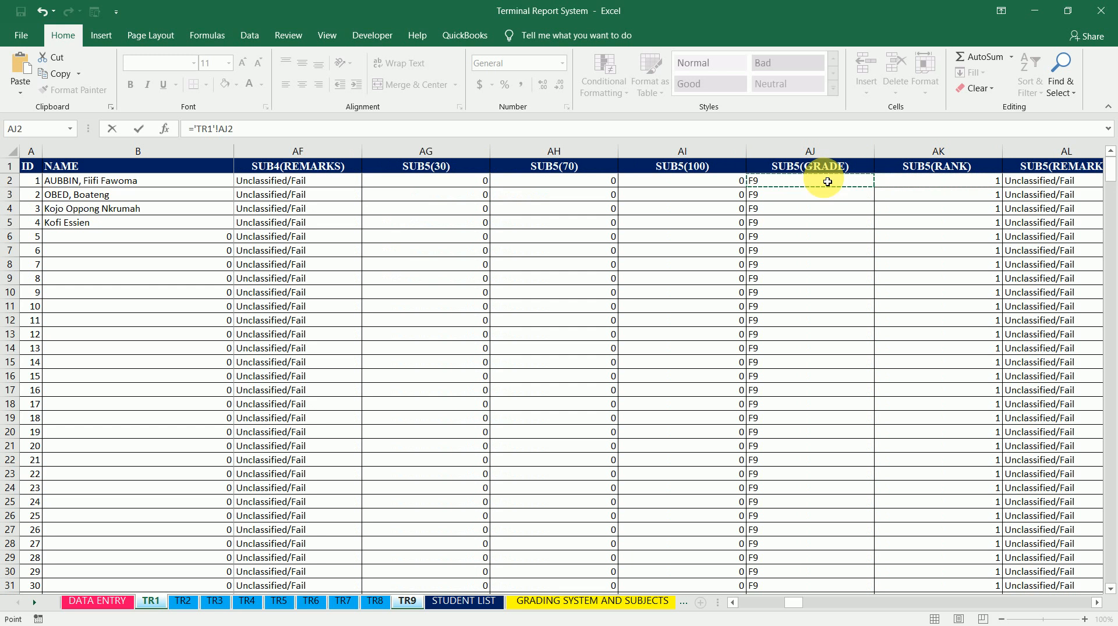
{"action": "key", "text": "Left"}
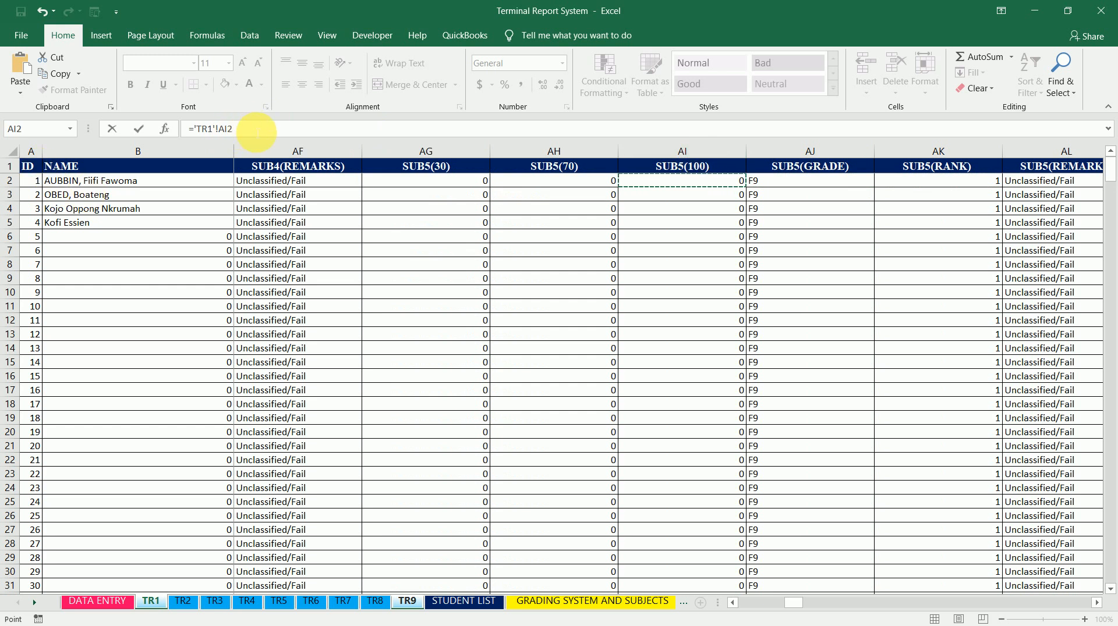
{"action": "key", "text": "Return"}
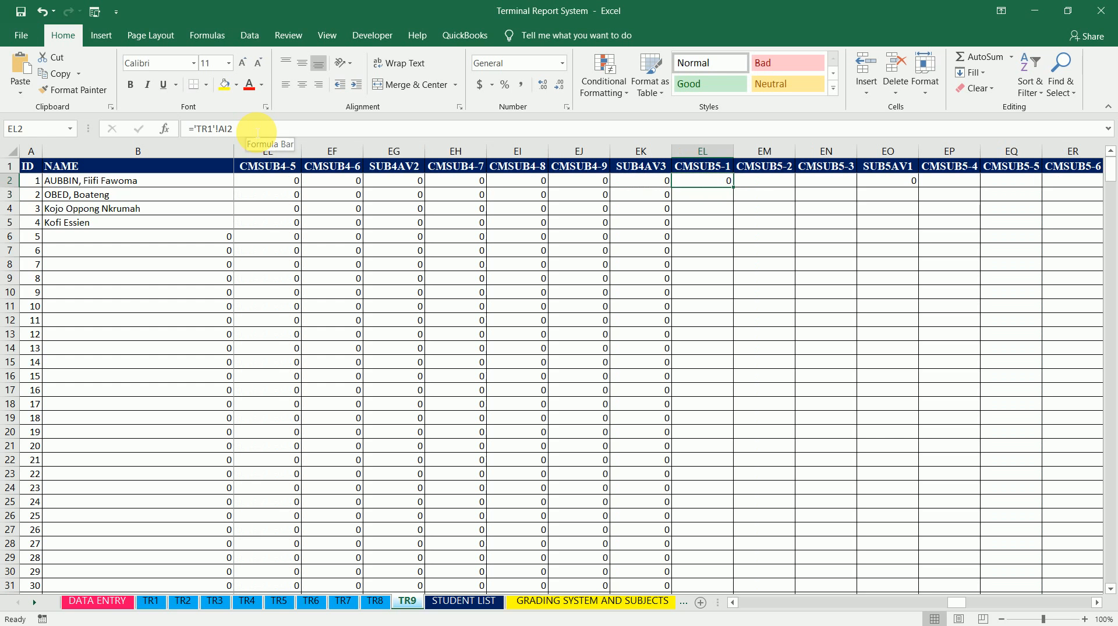
Copy EL2's formula text and paste it into row 2 of CMSUB5-2, CMSUB5-3, CMSUB5-4 and CMSUB5-5
{"action": "left_click", "coordinate": [256, 131]}
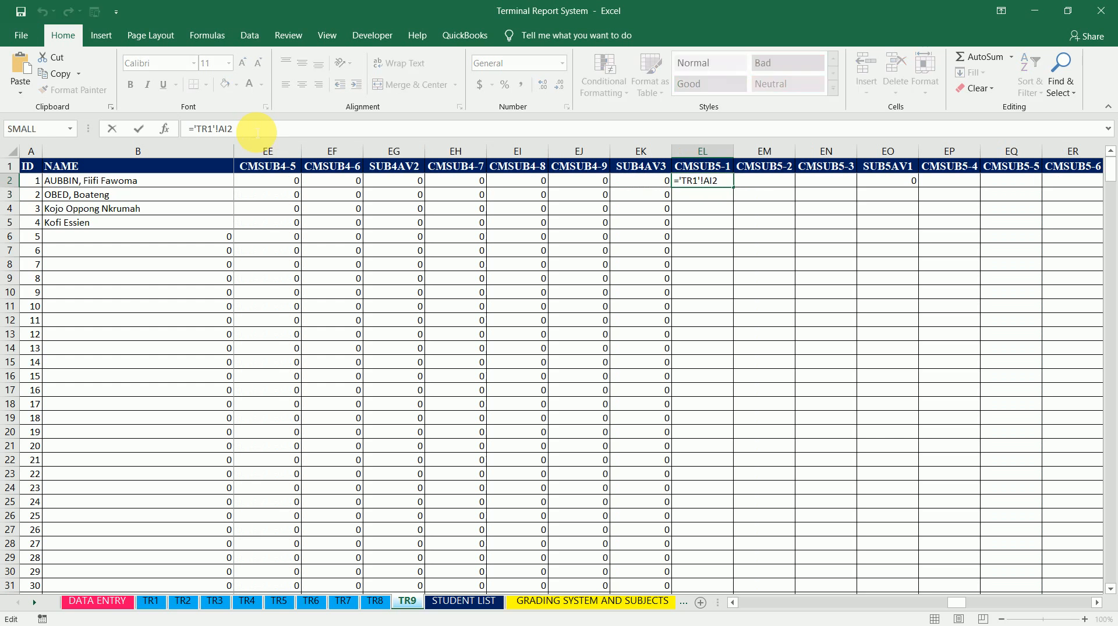
{"action": "left_click_drag", "start_coordinate": [236, 128], "coordinate": [177, 129]}
{"action": "key", "text": "ctrl+c"}
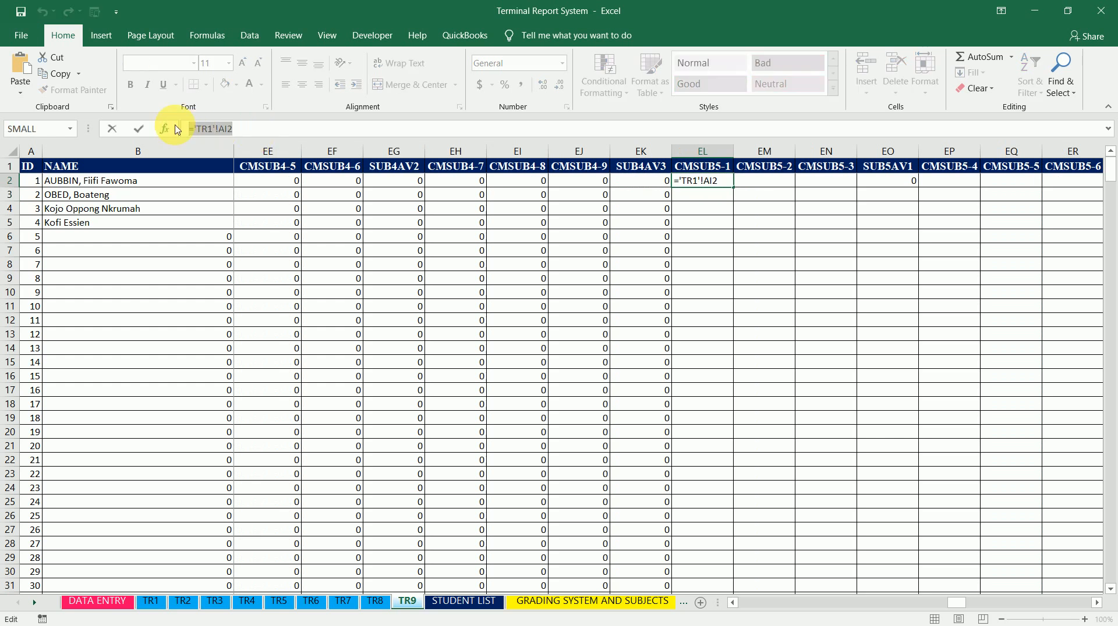
{"action": "key", "text": "Tab"}
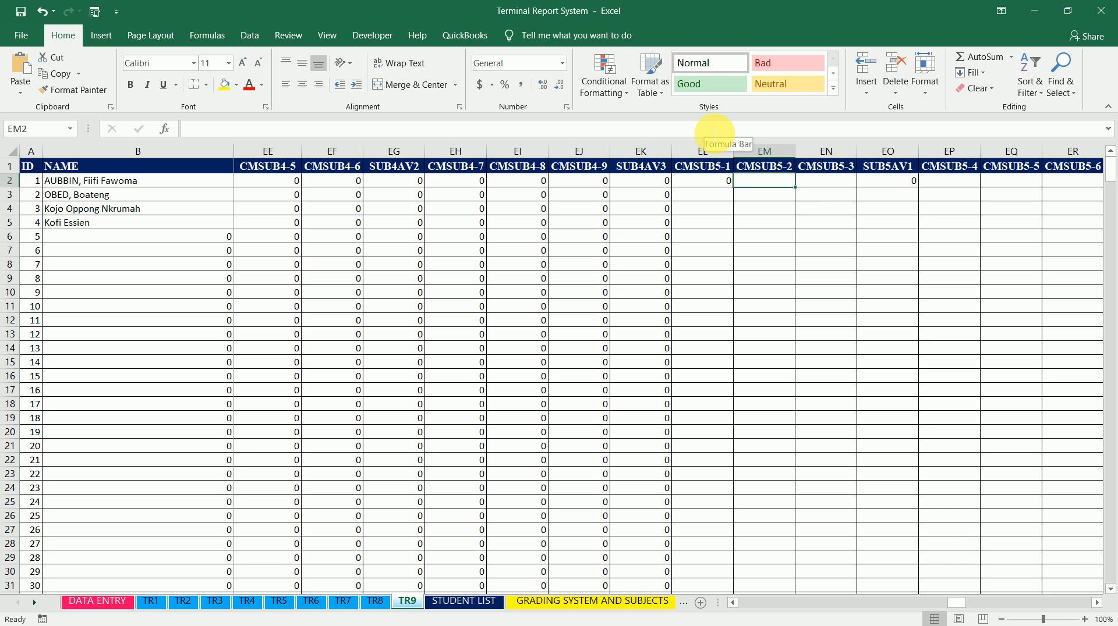
{"action": "key", "text": "ctrl+v"}
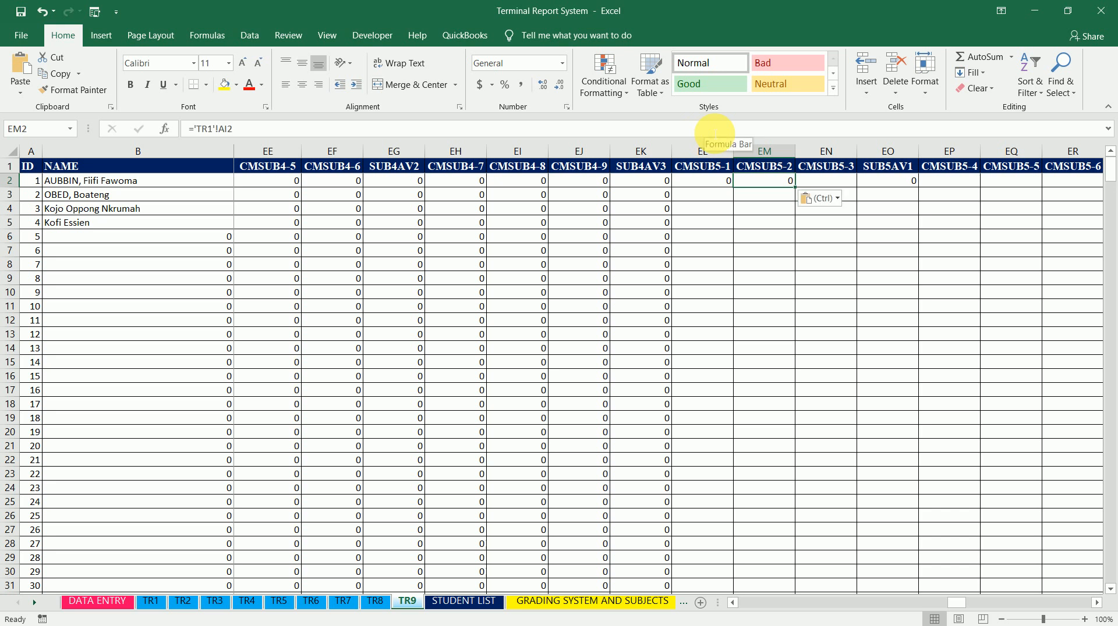
{"action": "key", "text": "Tab"}
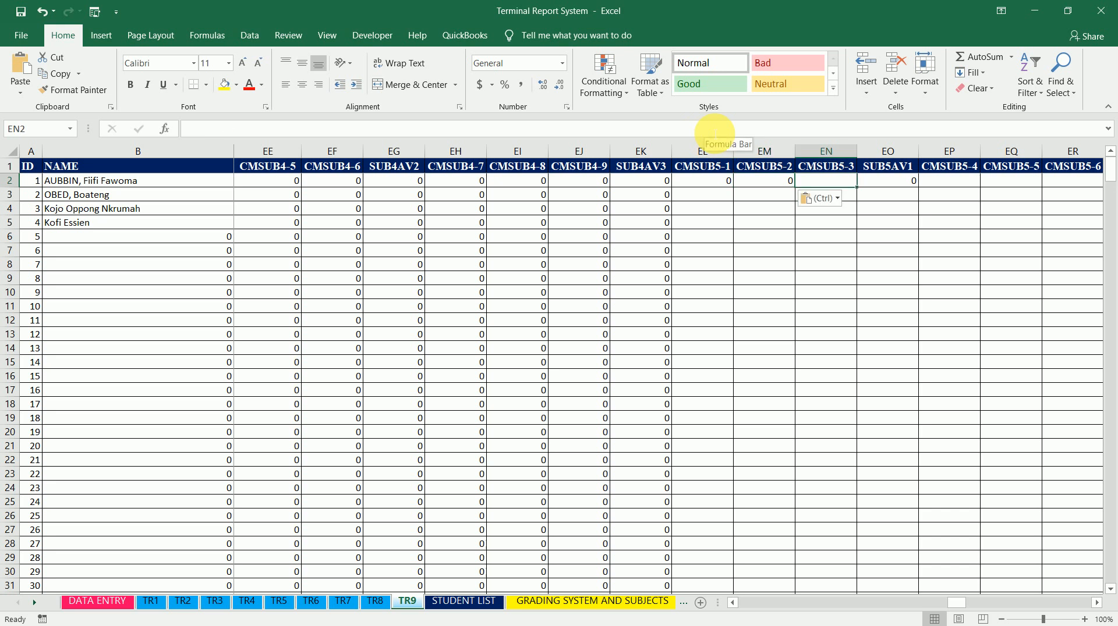
{"action": "type", "text": "0"}
{"action": "key", "text": "Tab"}
{"action": "key", "text": "Tab"}
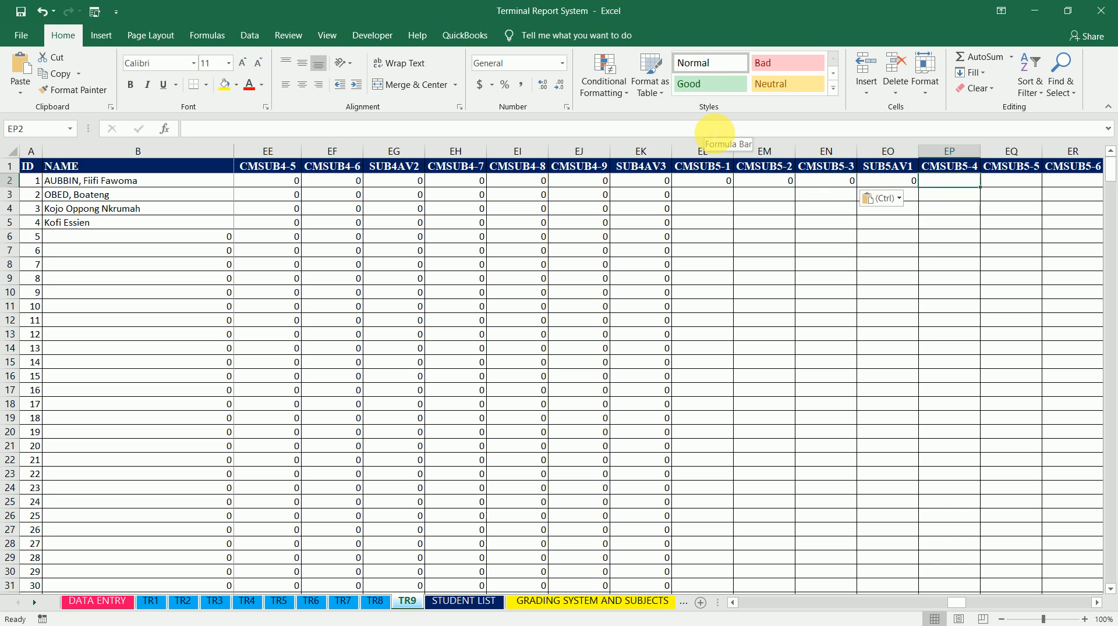
{"action": "key", "text": "ctrl+v"}
{"action": "key", "text": "Tab"}
{"action": "key", "text": "ctrl+v"}
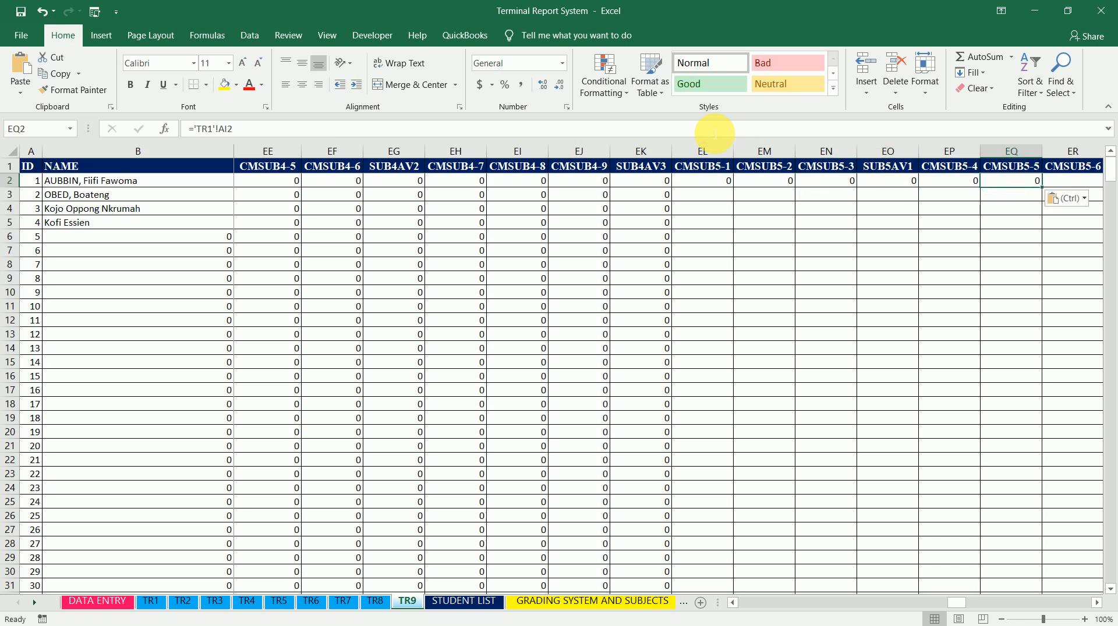
Paste the same formula into row 2 of CMSUB5-6, CMSUB5-7, CMSUB5-8 and CMSUB5-9
{"action": "key", "text": "Tab"}
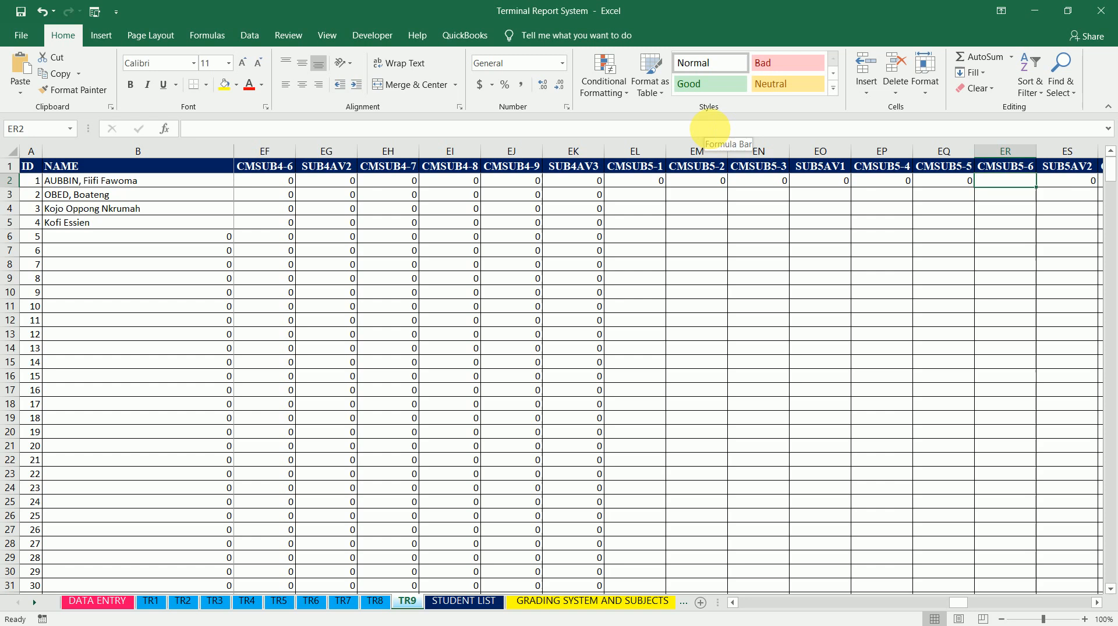
{"action": "key", "text": "ctrl+v"}
{"action": "key", "text": "Tab"}
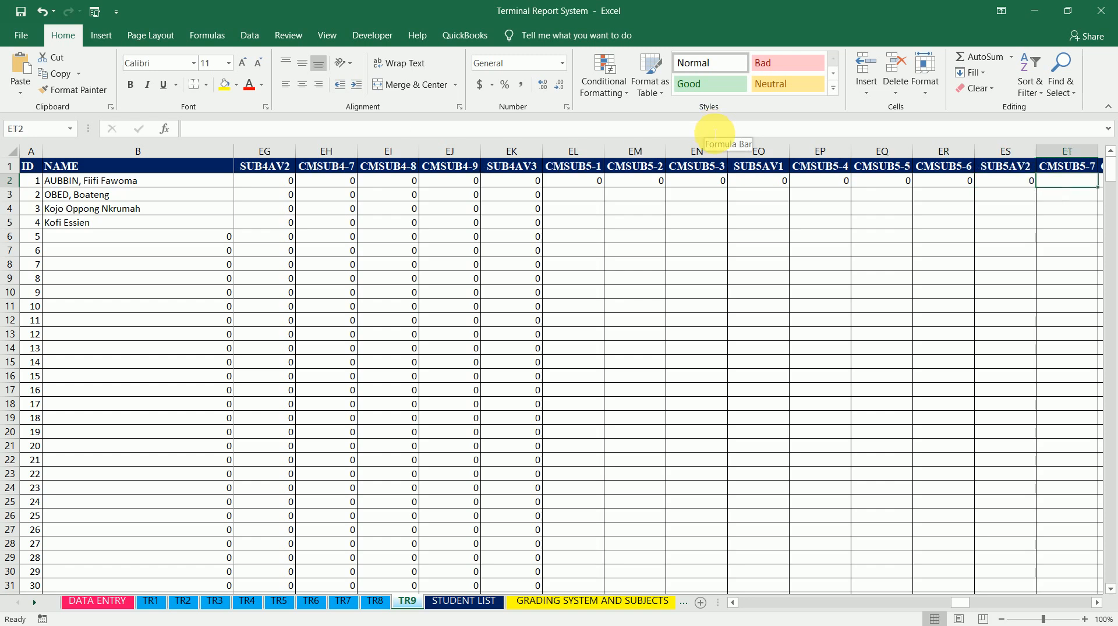
{"action": "type", "text": "0"}
{"action": "key", "text": "Right"}
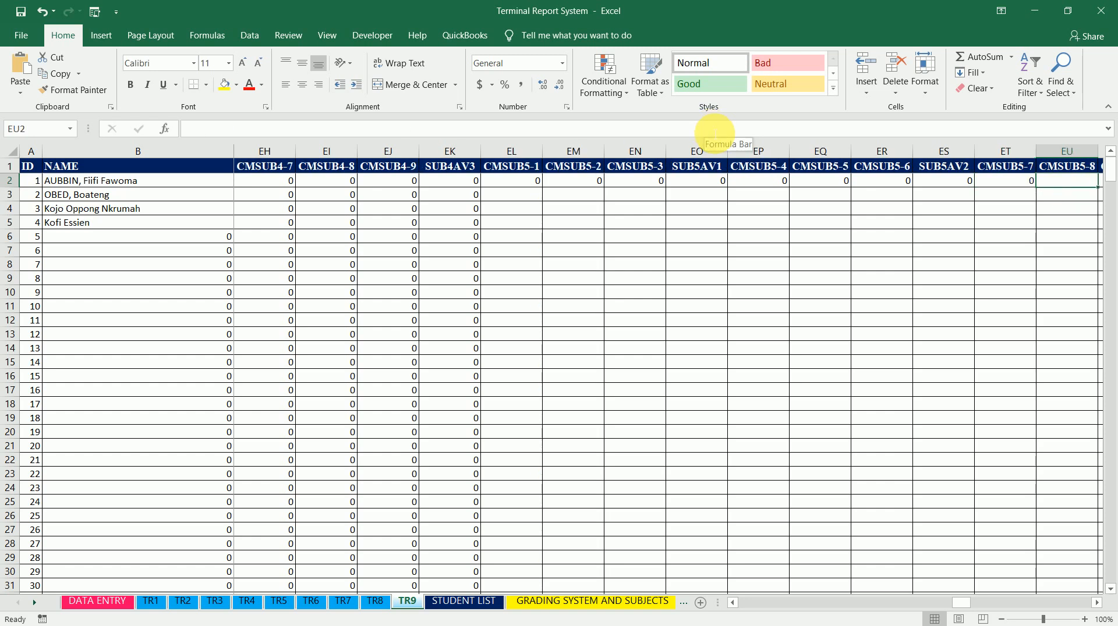
{"action": "key", "text": "ctrl+v"}
{"action": "key", "text": "Right"}
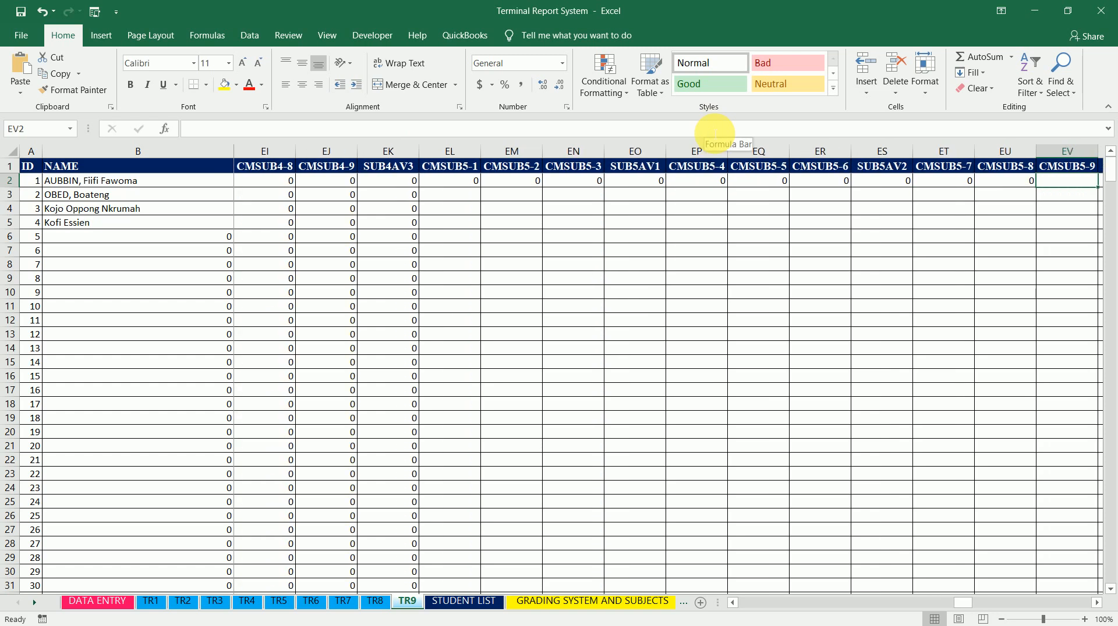
{"action": "key", "text": "Right"}
{"action": "key", "text": "Left"}
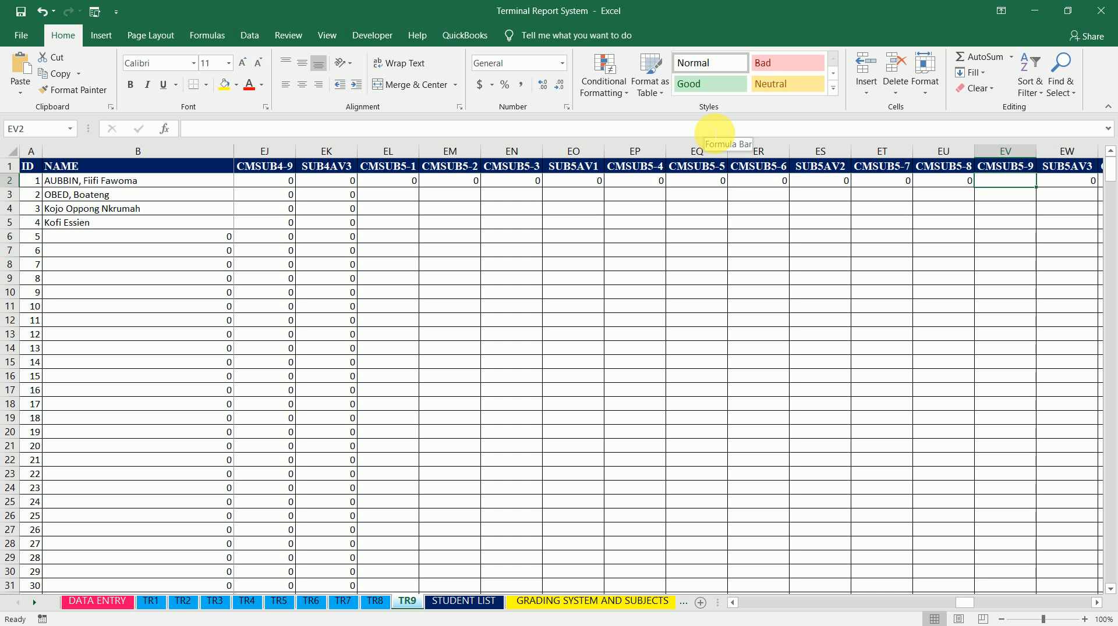
{"action": "key", "text": "ctrl+v"}
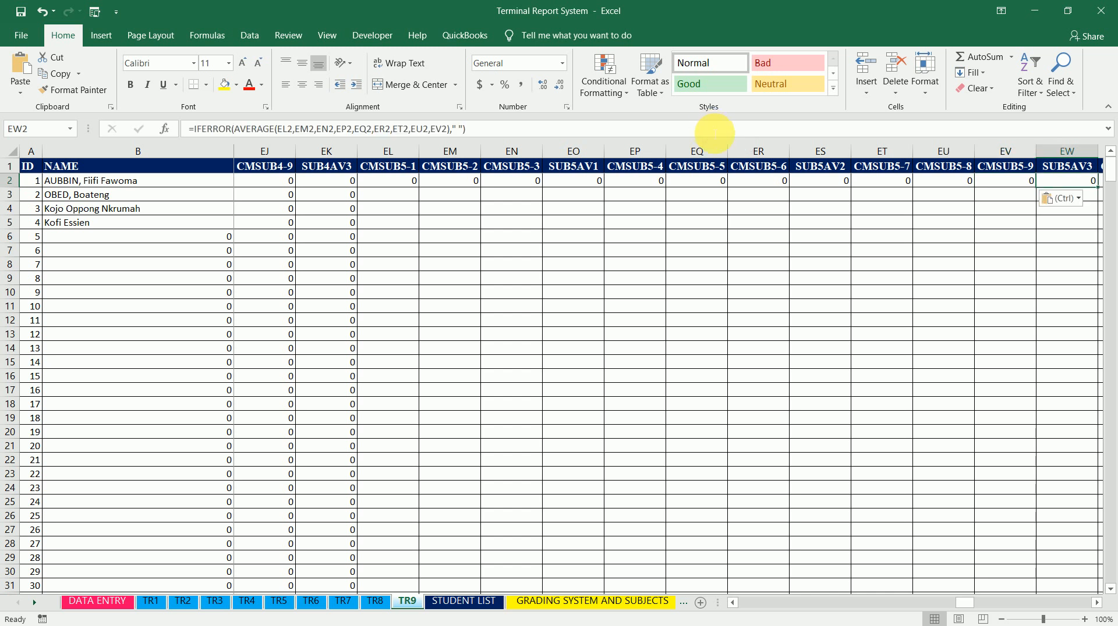
{"action": "key", "text": "Right"}
{"action": "key", "text": "Right"}
{"action": "key", "text": "Left"}
{"action": "key", "text": "Left"}
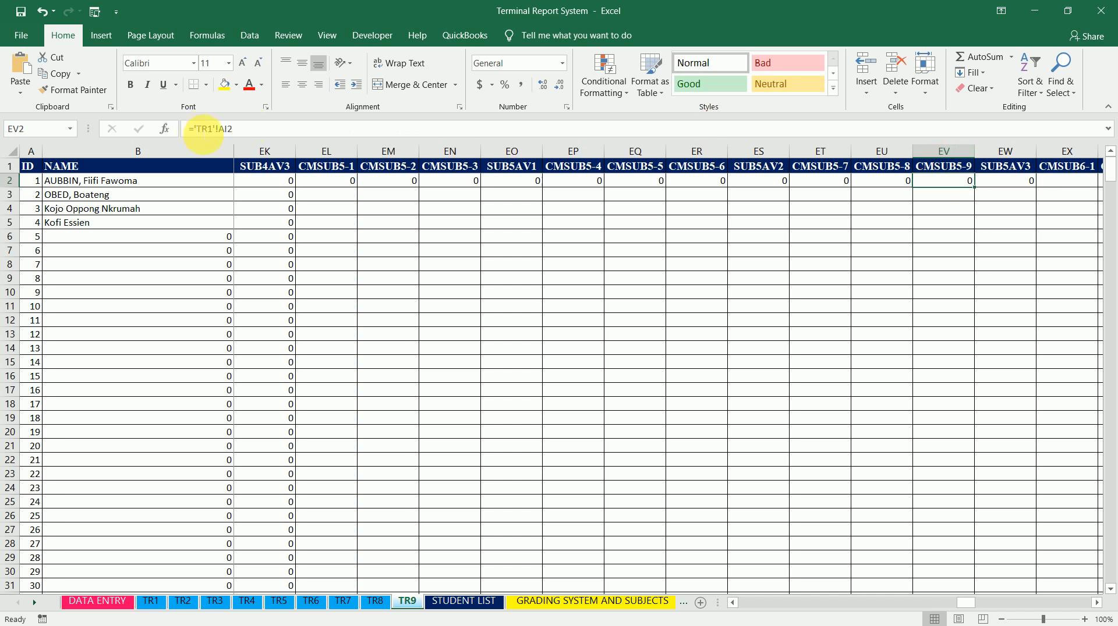
Change CMSUB5-9 cell EV2 to =AI2 and fill it down the column
{"action": "left_click", "coordinate": [218, 129]}
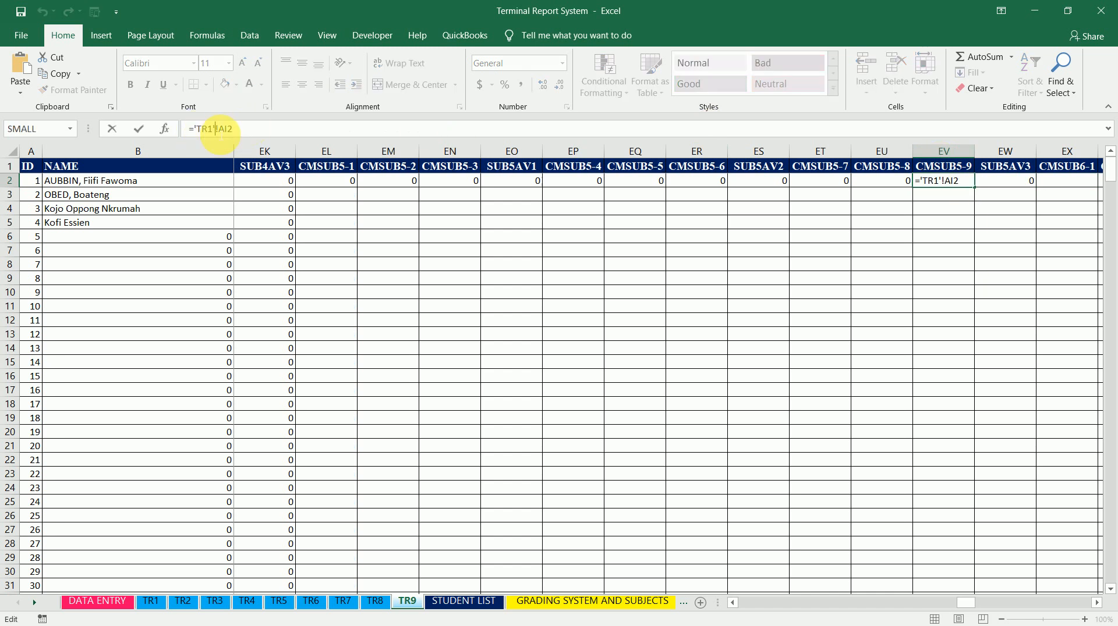
{"action": "key", "text": "BackSpace"}
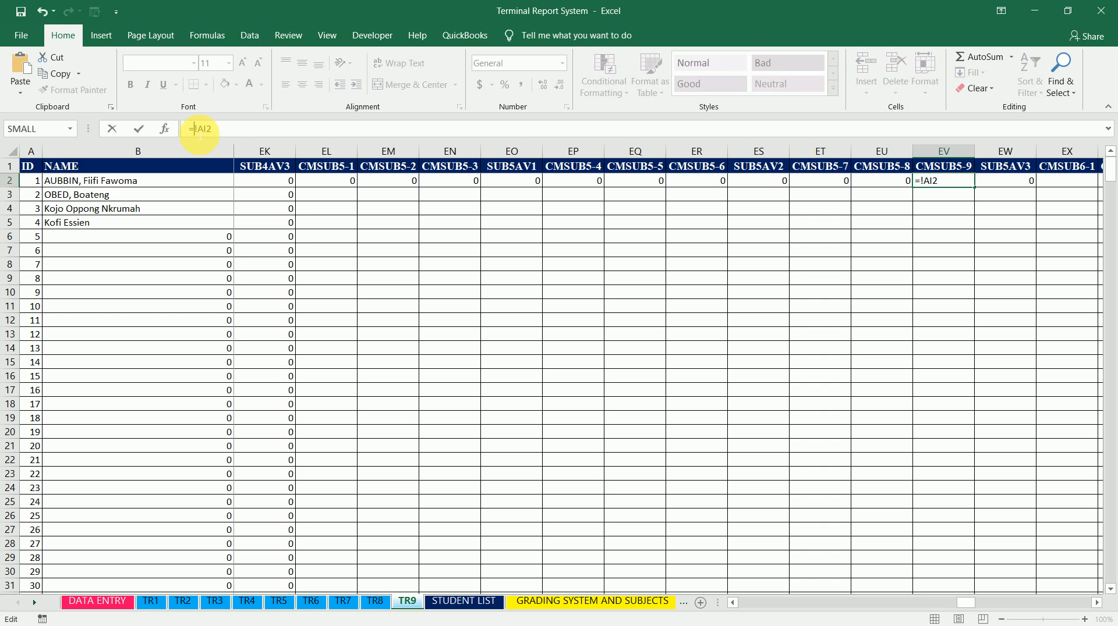
{"action": "key", "text": "Return"}
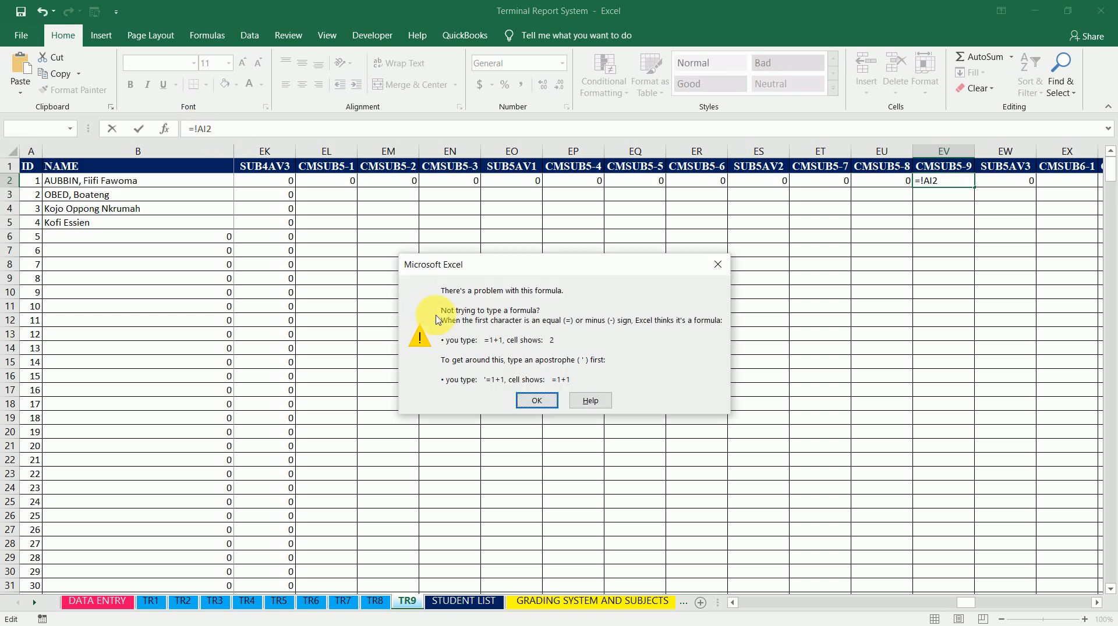
{"action": "left_click", "coordinate": [536, 401]}
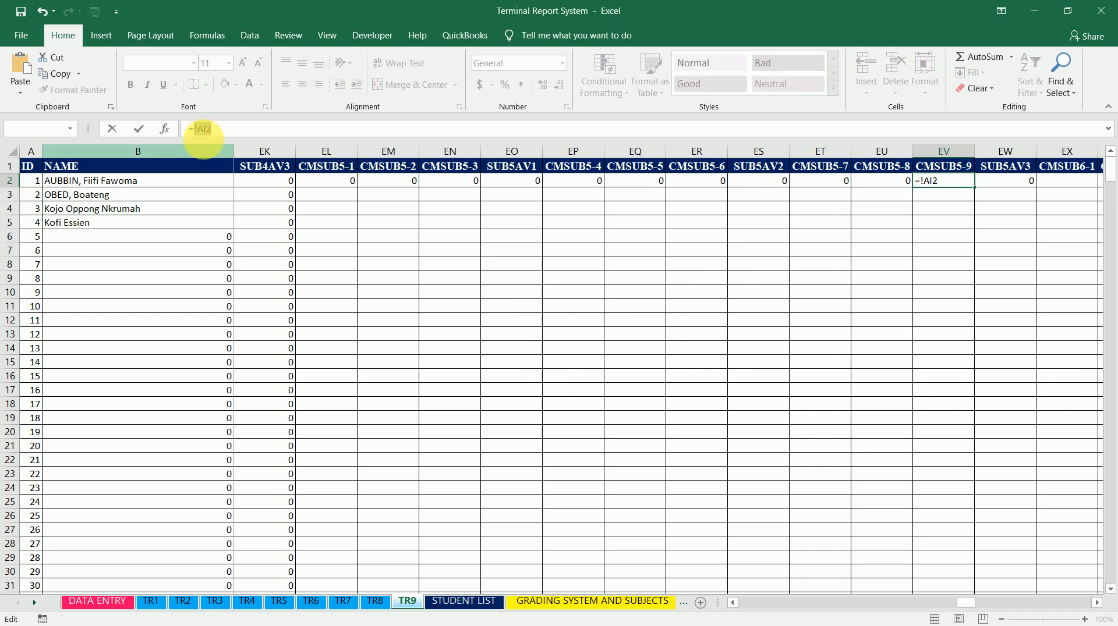
{"action": "left_click", "coordinate": [198, 129]}
{"action": "key", "text": "BackSpace"}
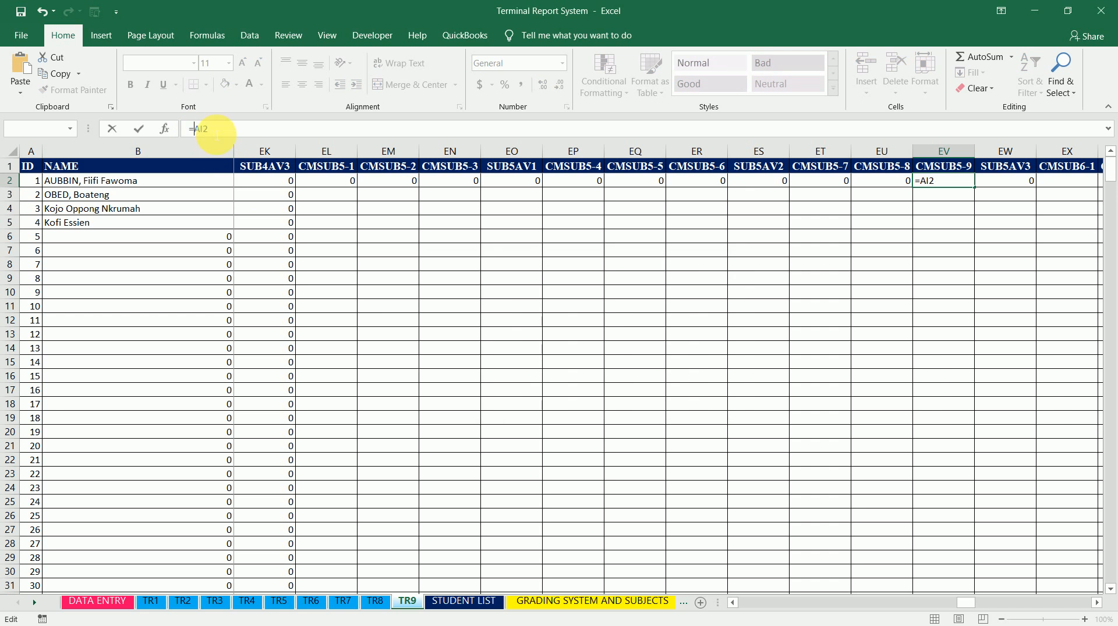
{"action": "key", "text": "ctrl+Return"}
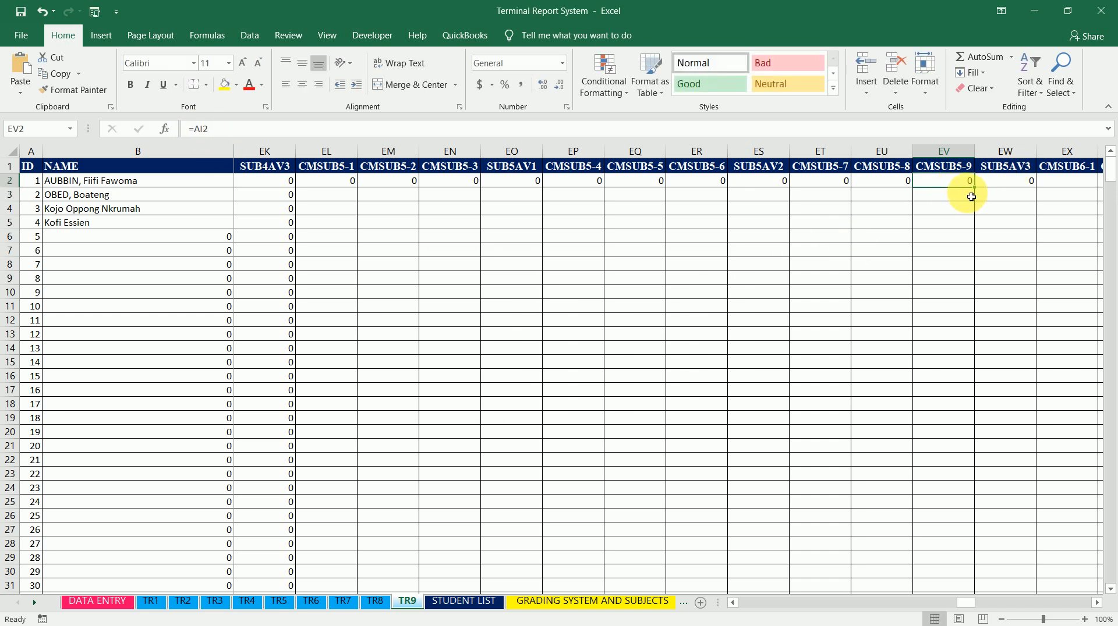
{"action": "double_click", "coordinate": [980, 191]}
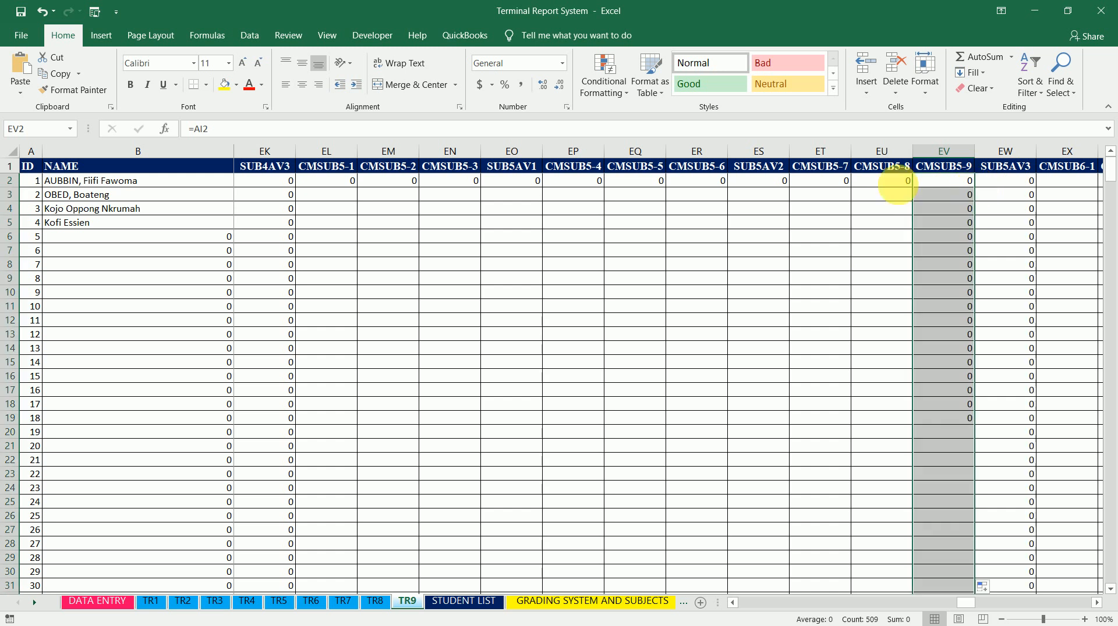
Change CMSUB5-8 cell EU2 to ='TR8'!AI2 and fill it down the column
{"action": "left_click", "coordinate": [890, 182]}
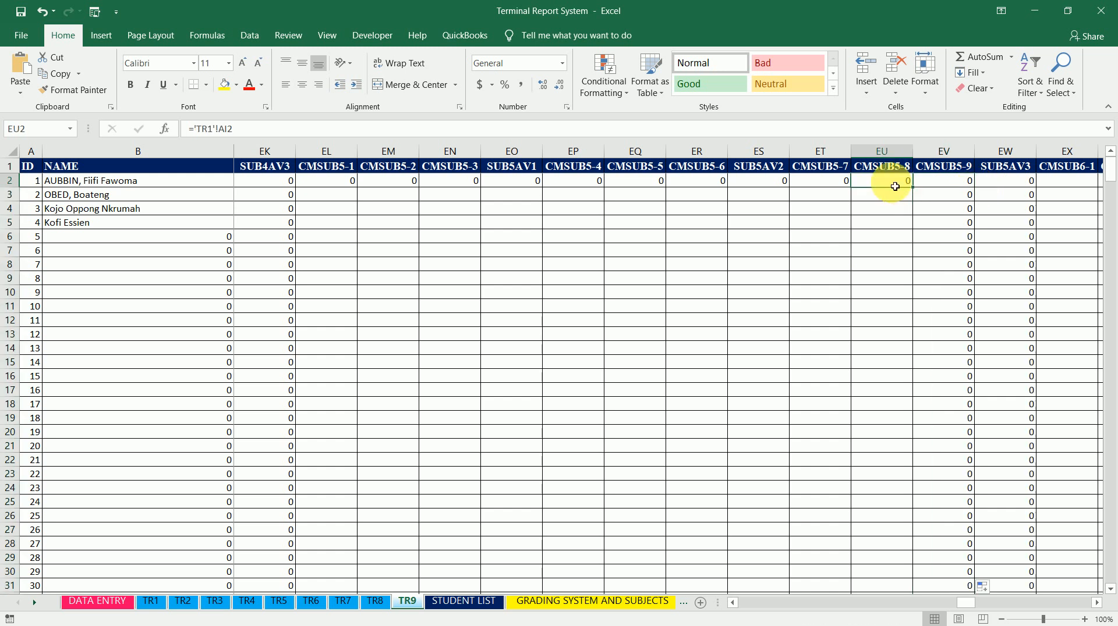
{"action": "left_click", "coordinate": [213, 128]}
{"action": "key", "text": "BackSpace"}
{"action": "type", "text": "8"}
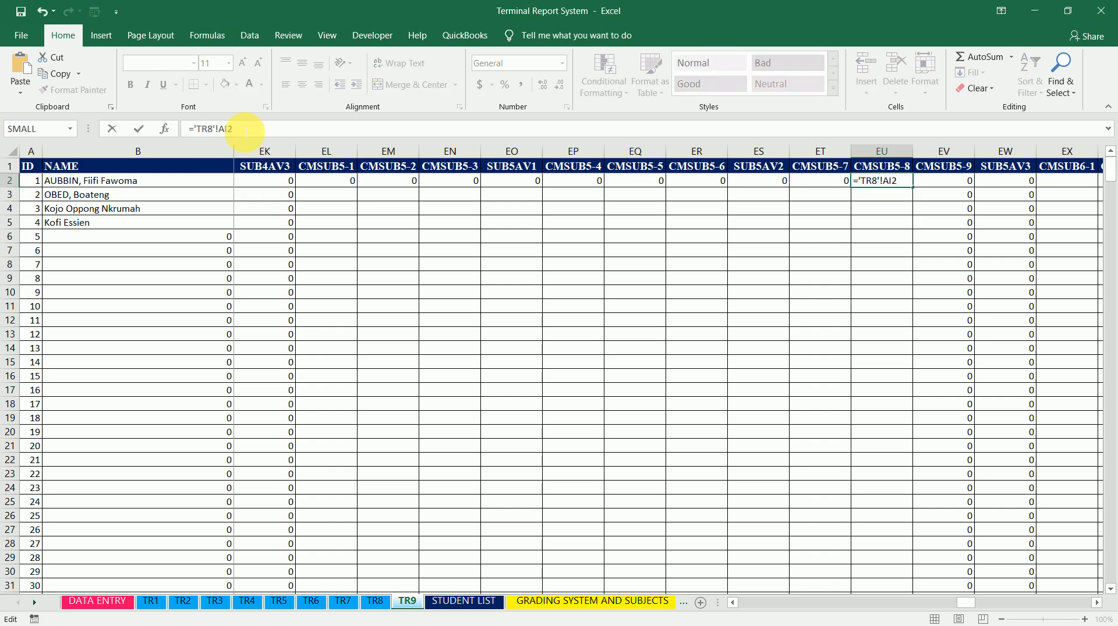
{"action": "key", "text": "ctrl+Return"}
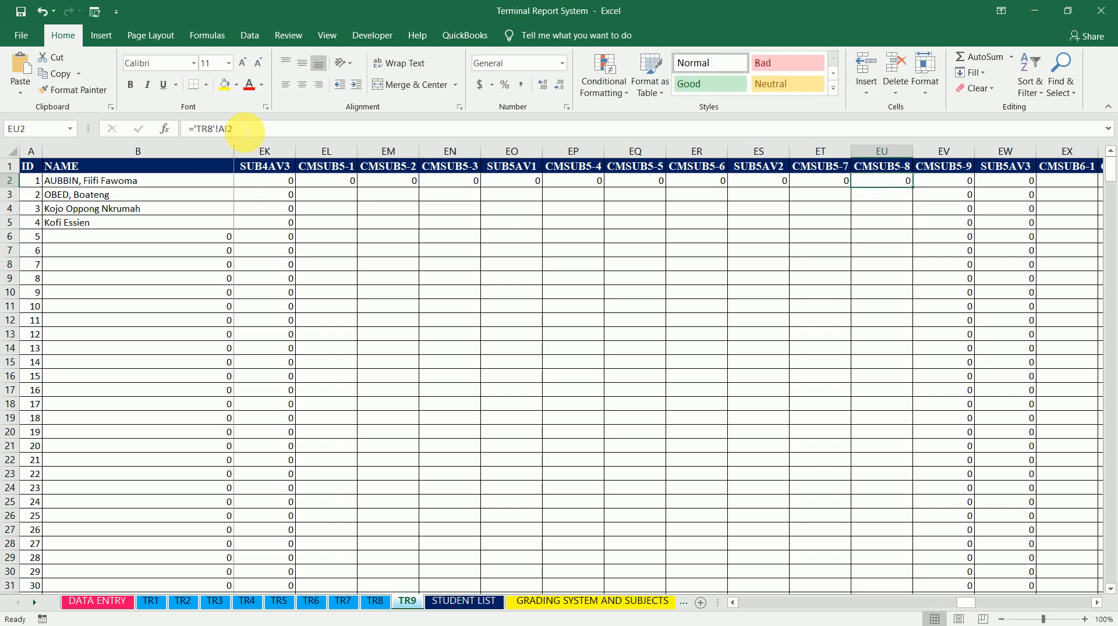
{"action": "double_click", "coordinate": [912, 186]}
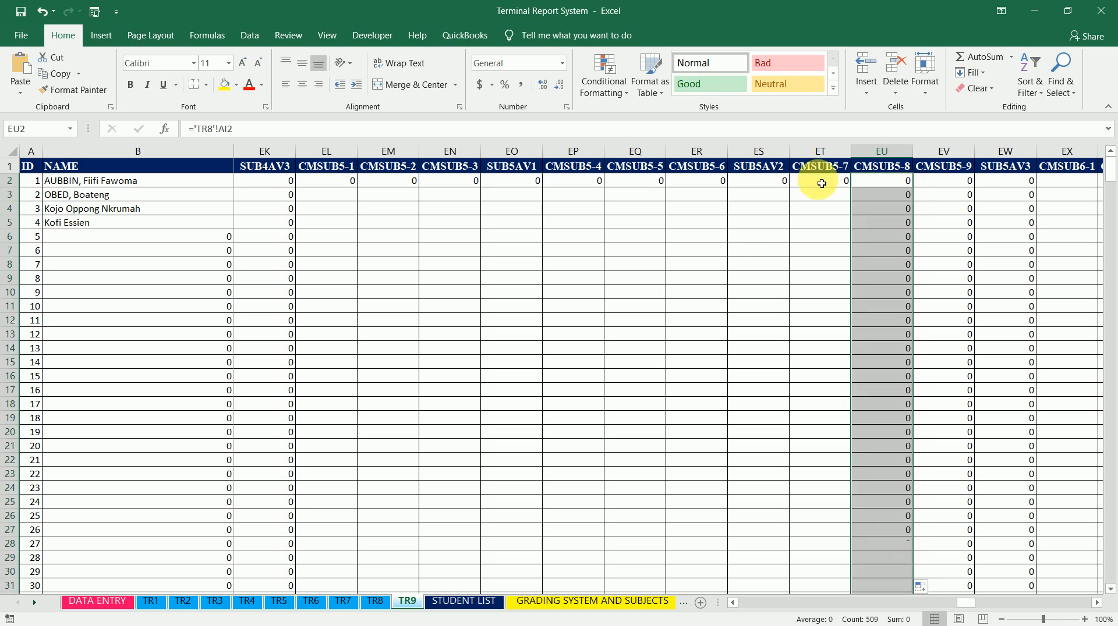
Change CMSUB5-7 cell ET2 to ='TR7'!AI2 and fill it down the column
{"action": "left_click", "coordinate": [821, 182]}
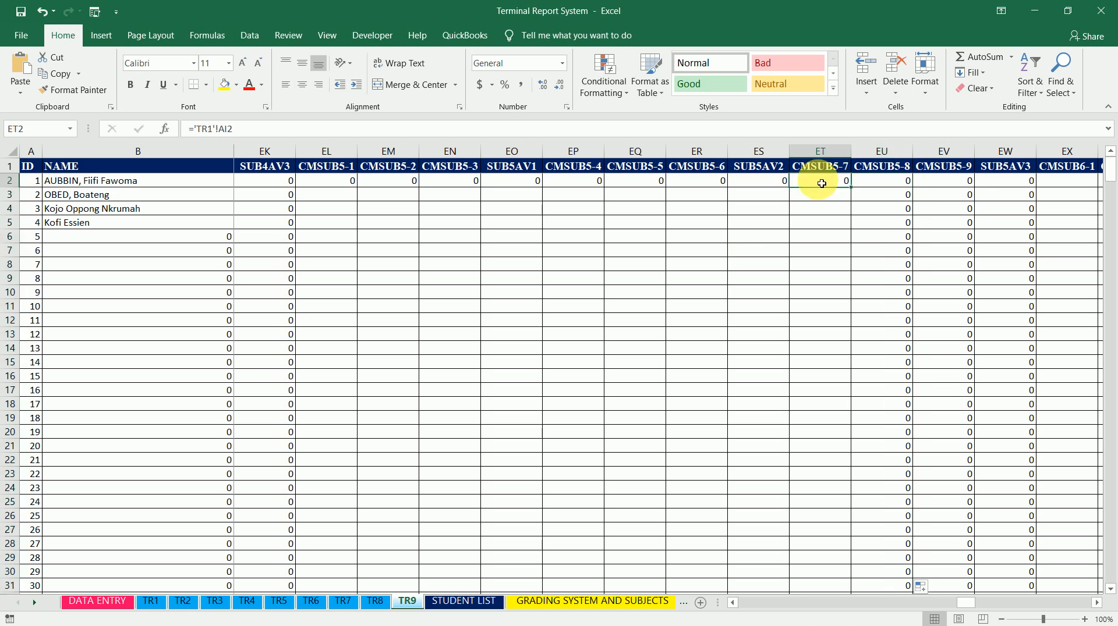
{"action": "left_click", "coordinate": [232, 130]}
{"action": "key", "text": "BackSpace"}
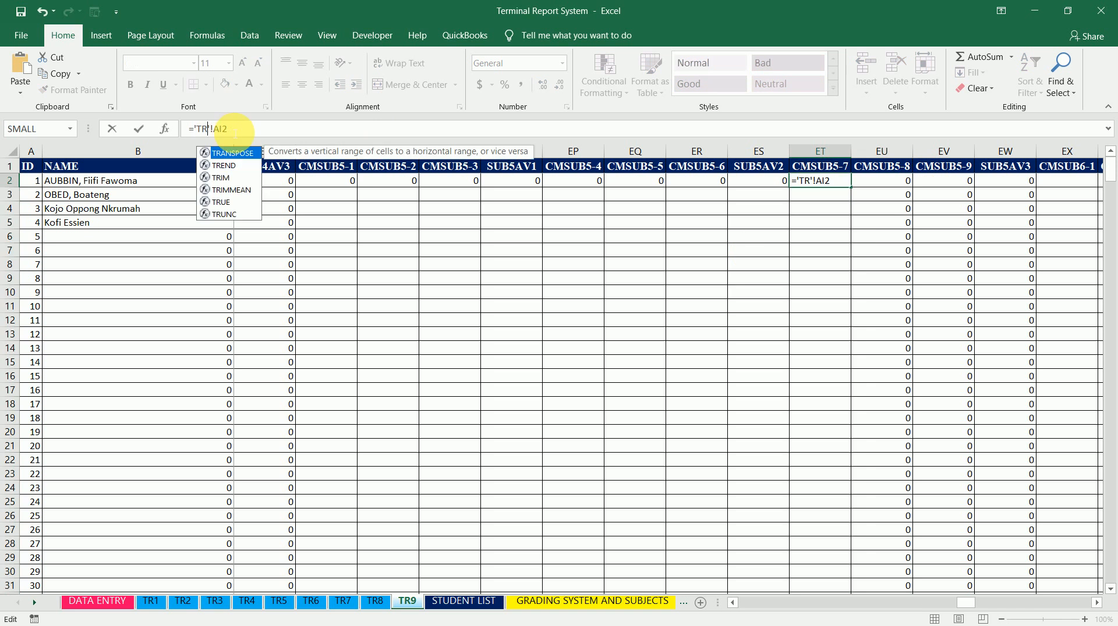
{"action": "type", "text": "7"}
{"action": "key", "text": "Return"}
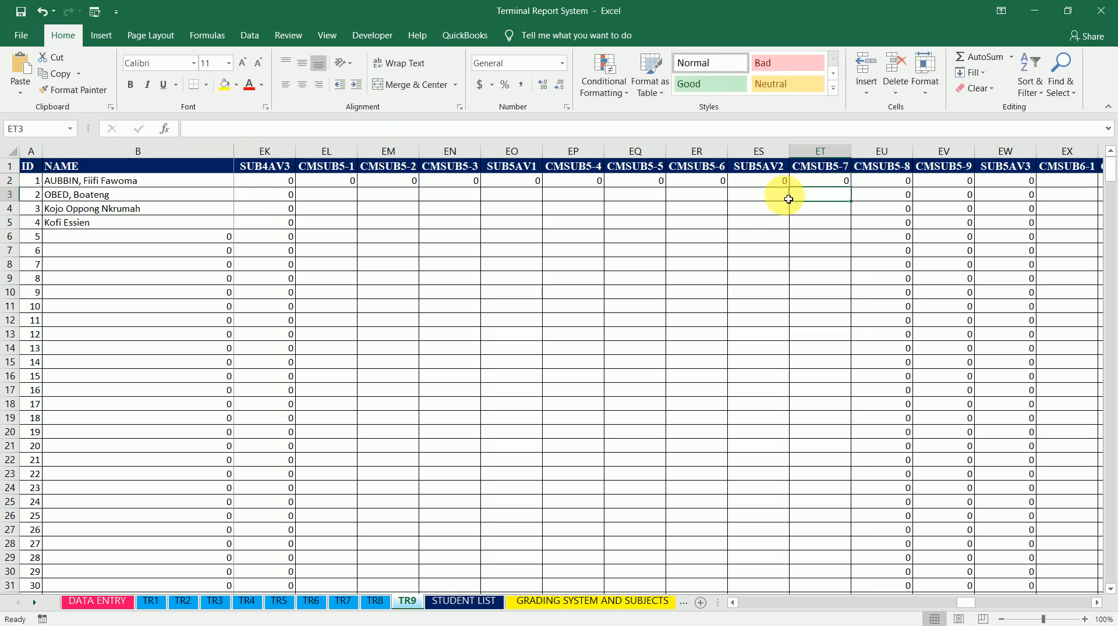
{"action": "left_click", "coordinate": [824, 181]}
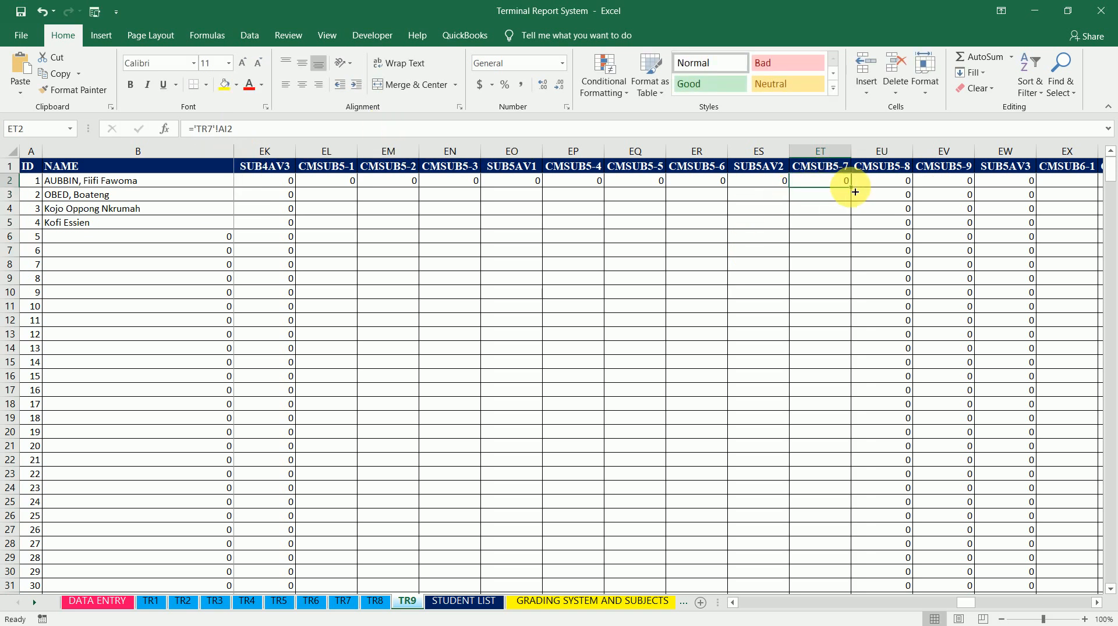
{"action": "double_click", "coordinate": [854, 192]}
Change CMSUB5-6 cell ER2 to ='TR6'!AI2 and fill it down the column
{"action": "left_click", "coordinate": [778, 185]}
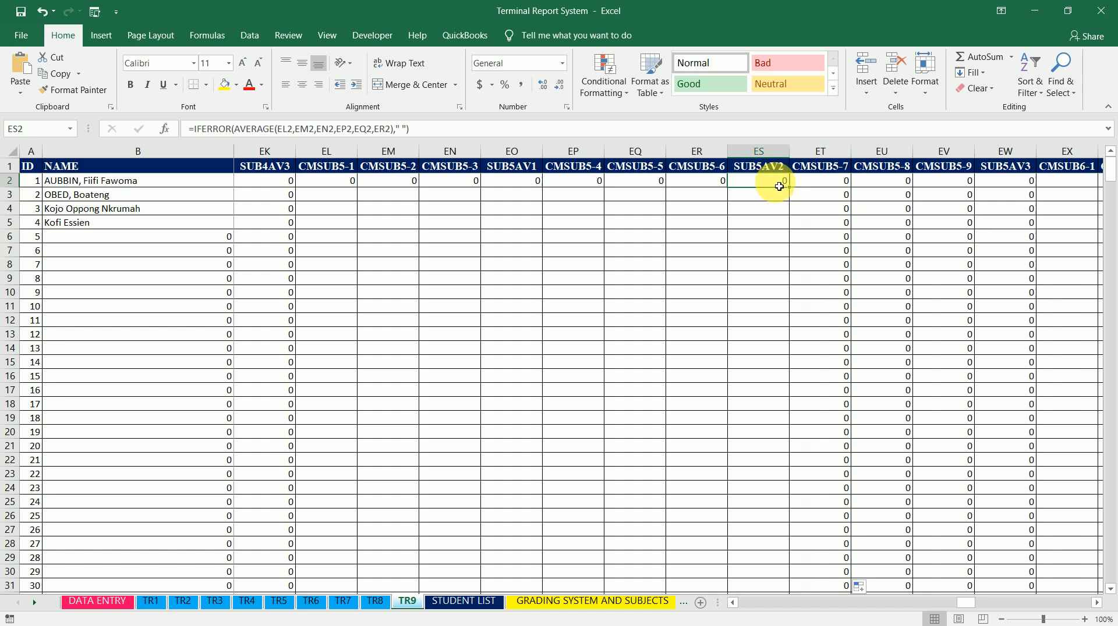
{"action": "left_click", "coordinate": [716, 181]}
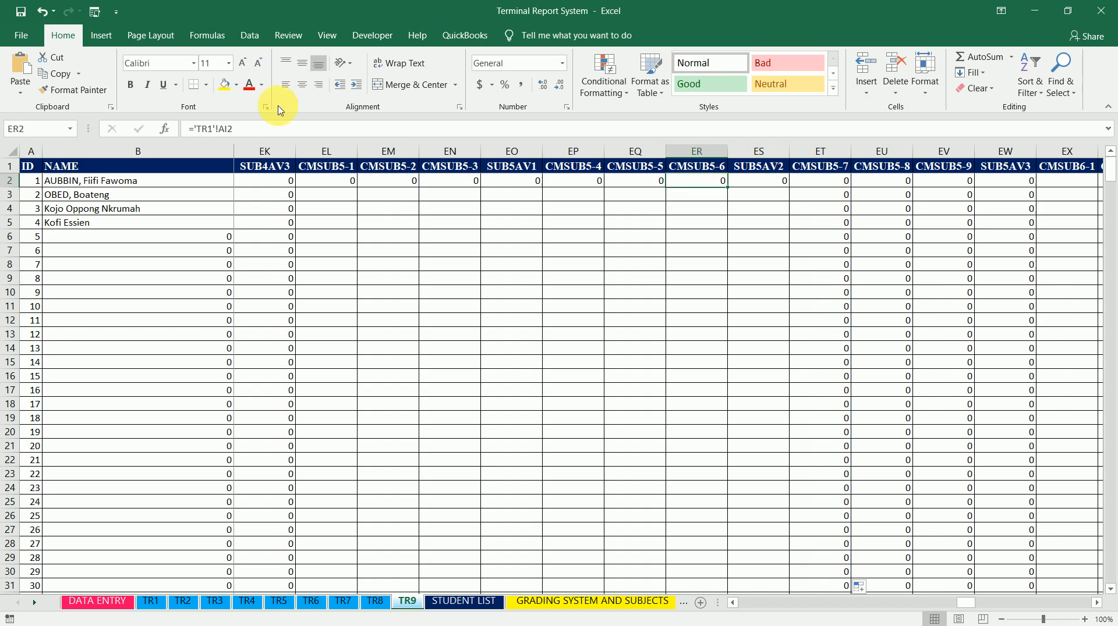
{"action": "left_click", "coordinate": [213, 129]}
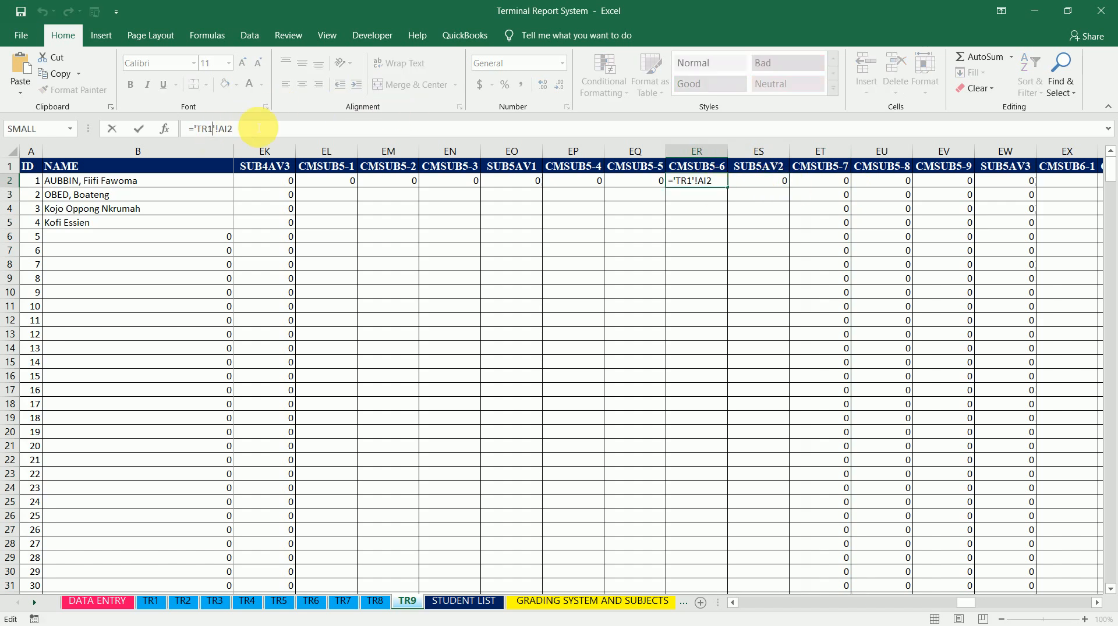
{"action": "key", "text": "BackSpace"}
{"action": "type", "text": "6"}
{"action": "key", "text": "Return"}
{"action": "key", "text": "Up"}
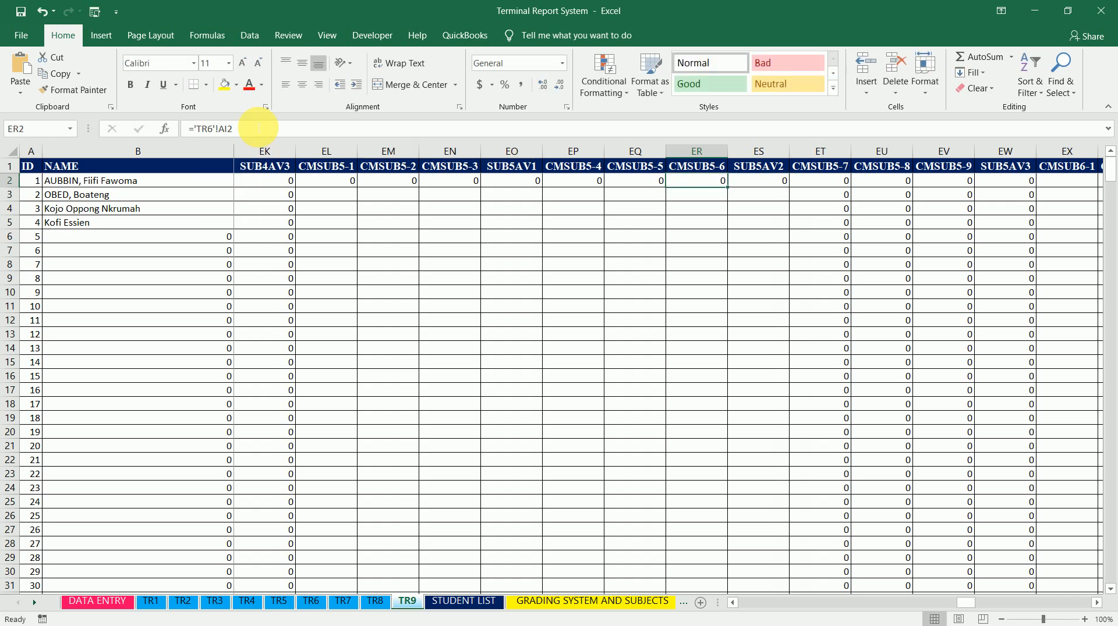
{"action": "double_click", "coordinate": [730, 191]}
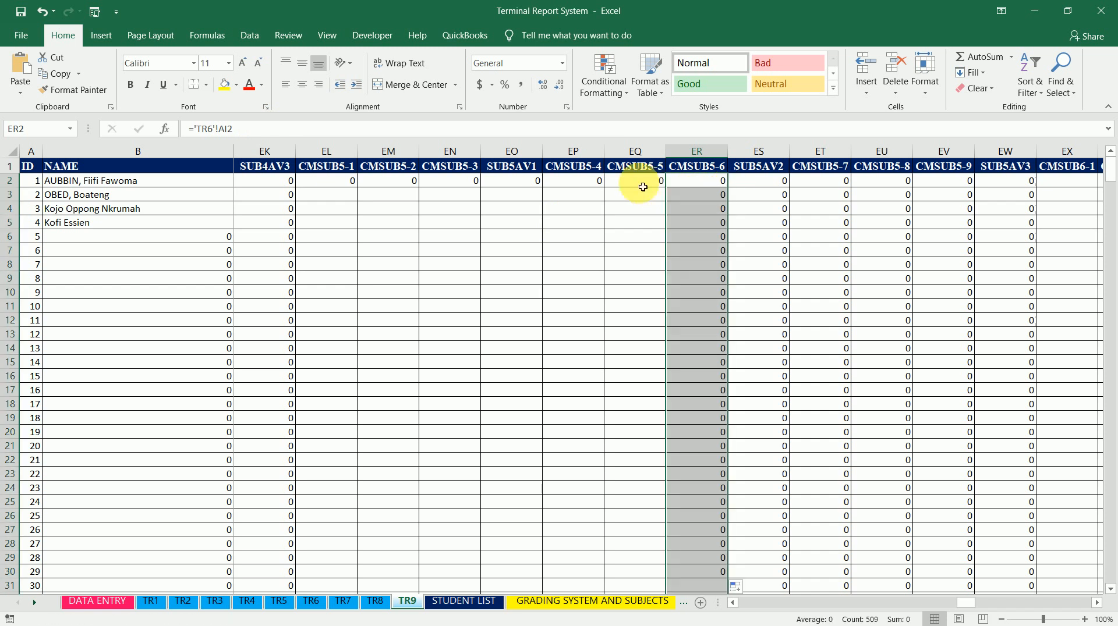
Change CMSUB5-5 cell EQ2 to ='TR5'!AI2 and fill it down the column
{"action": "left_click", "coordinate": [639, 182]}
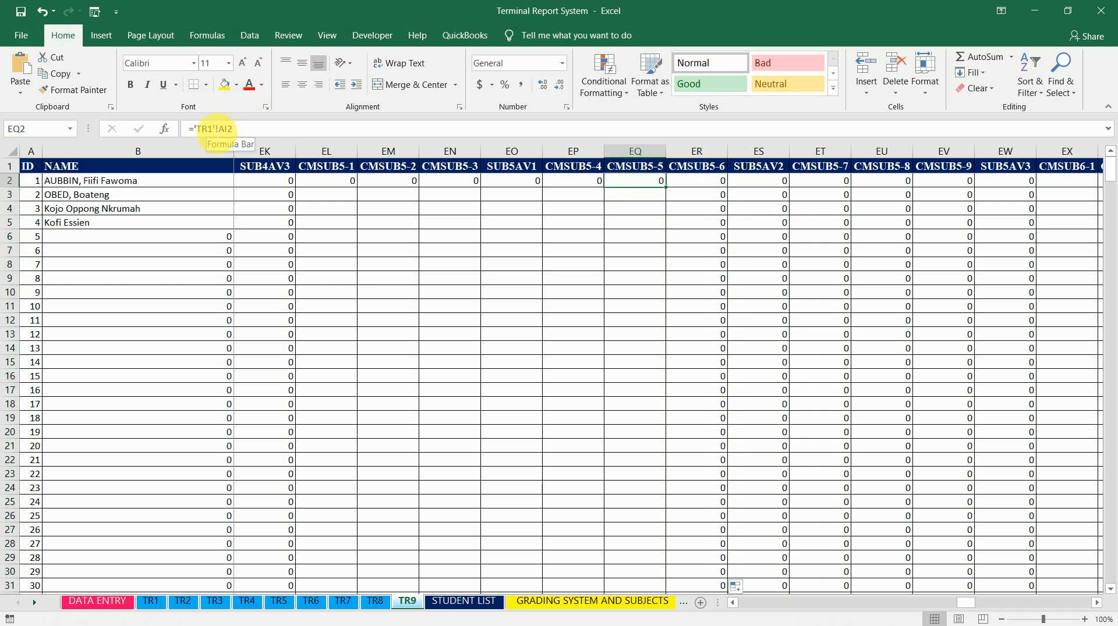
{"action": "left_click", "coordinate": [213, 128]}
{"action": "key", "text": "BackSpace"}
{"action": "type", "text": "5"}
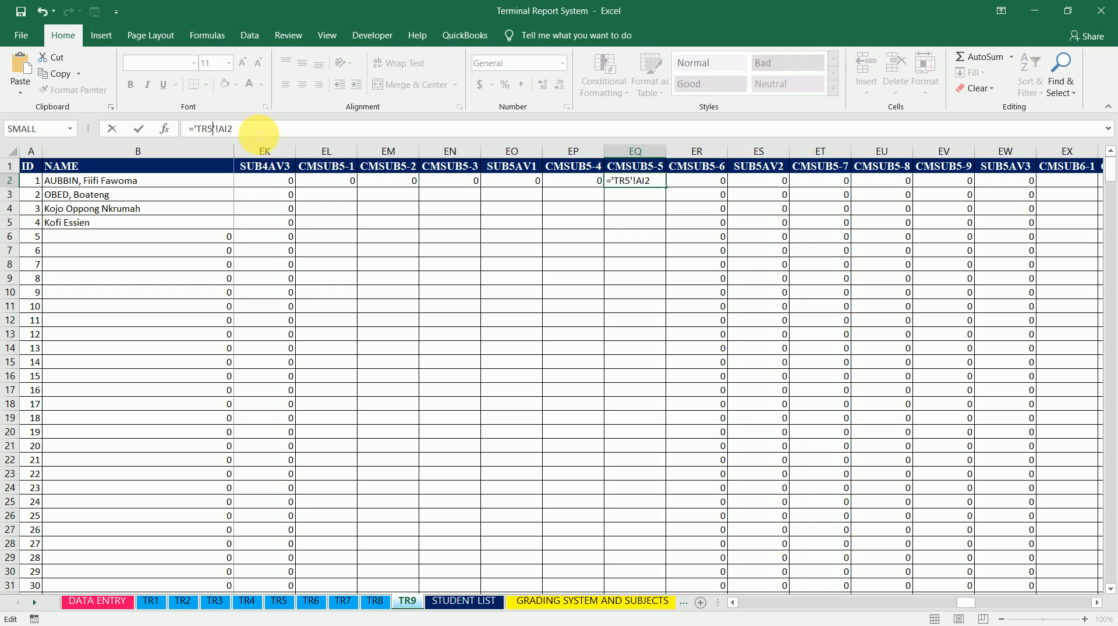
{"action": "key", "text": "ctrl+Return"}
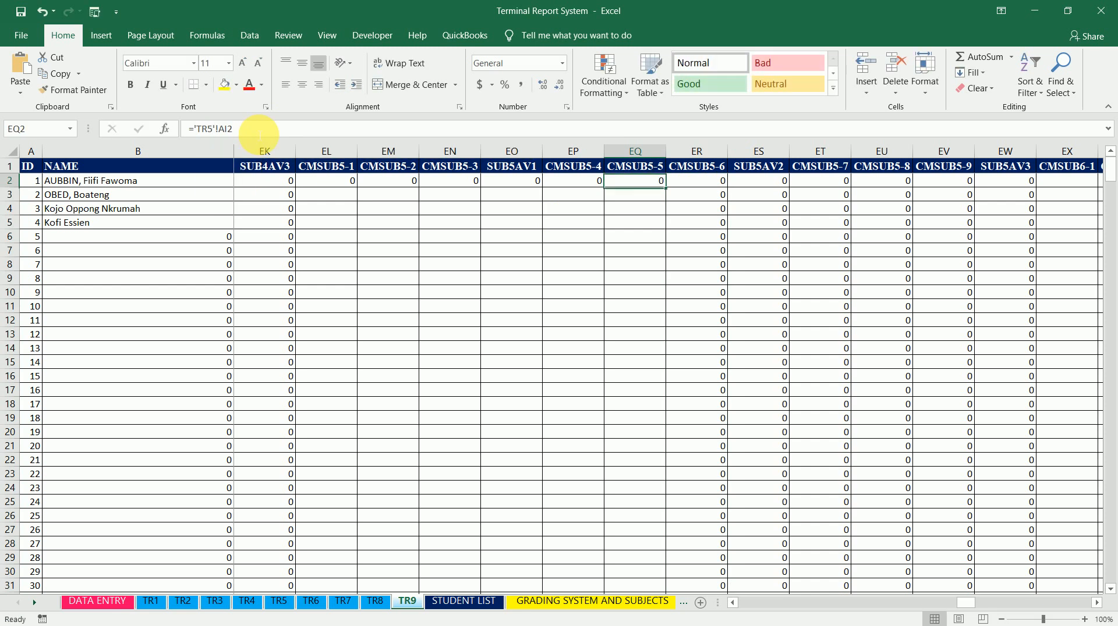
{"action": "double_click", "coordinate": [670, 192]}
Change CMSUB5-4 cell EP2 to ='TR4'!AI2 and fill it down the column
{"action": "left_click", "coordinate": [579, 184]}
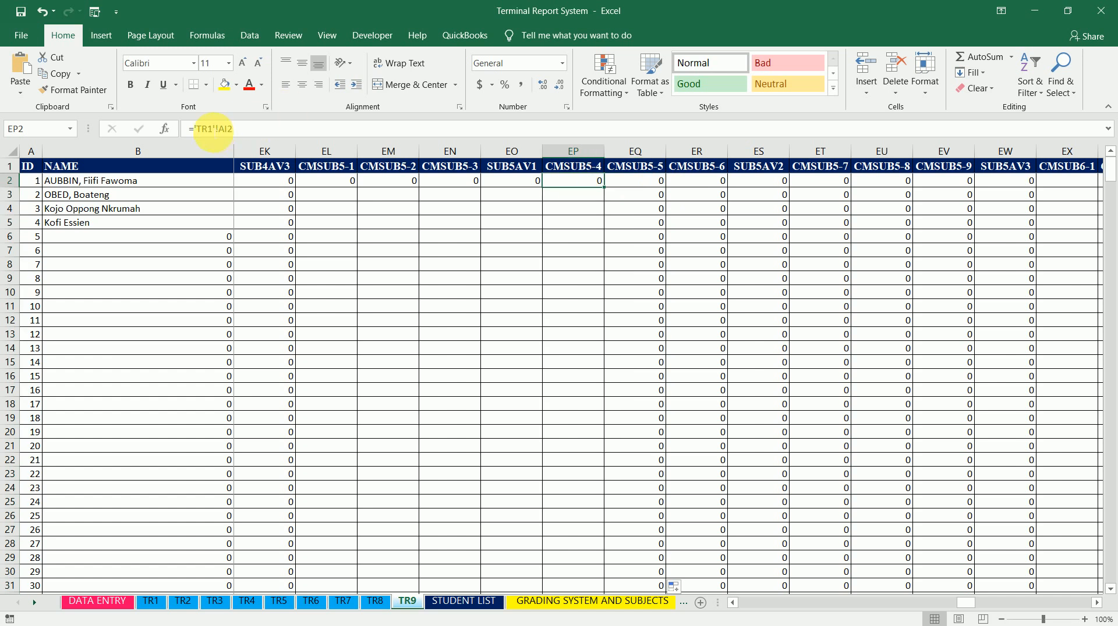
{"action": "left_click", "coordinate": [272, 130]}
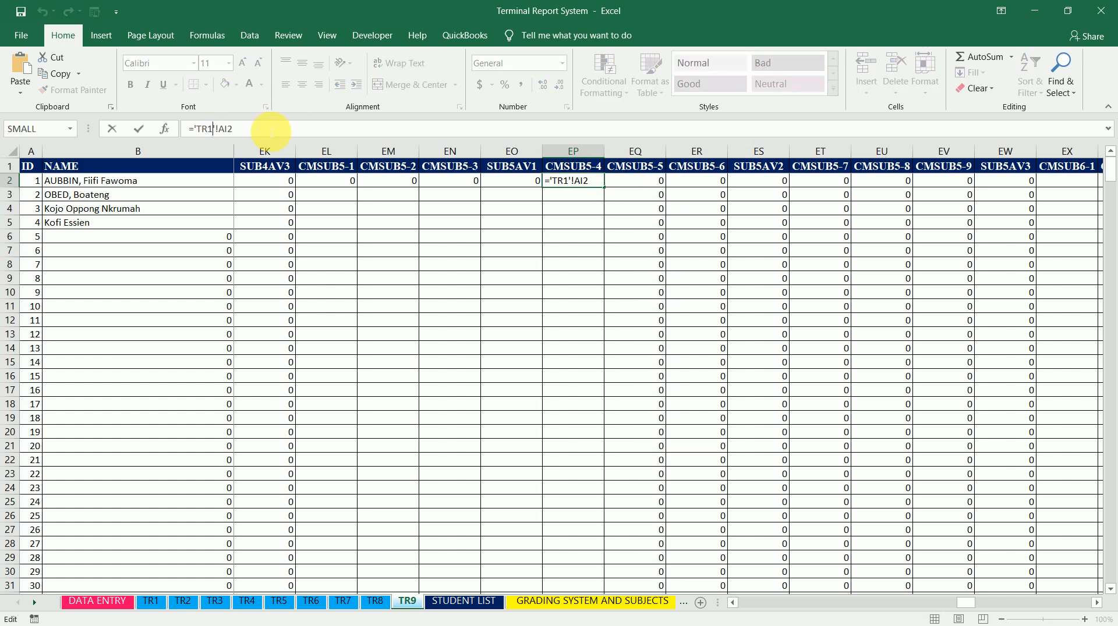
{"action": "key", "text": "BackSpace"}
{"action": "type", "text": "4"}
{"action": "key", "text": "Return"}
{"action": "left_click", "coordinate": [599, 182]}
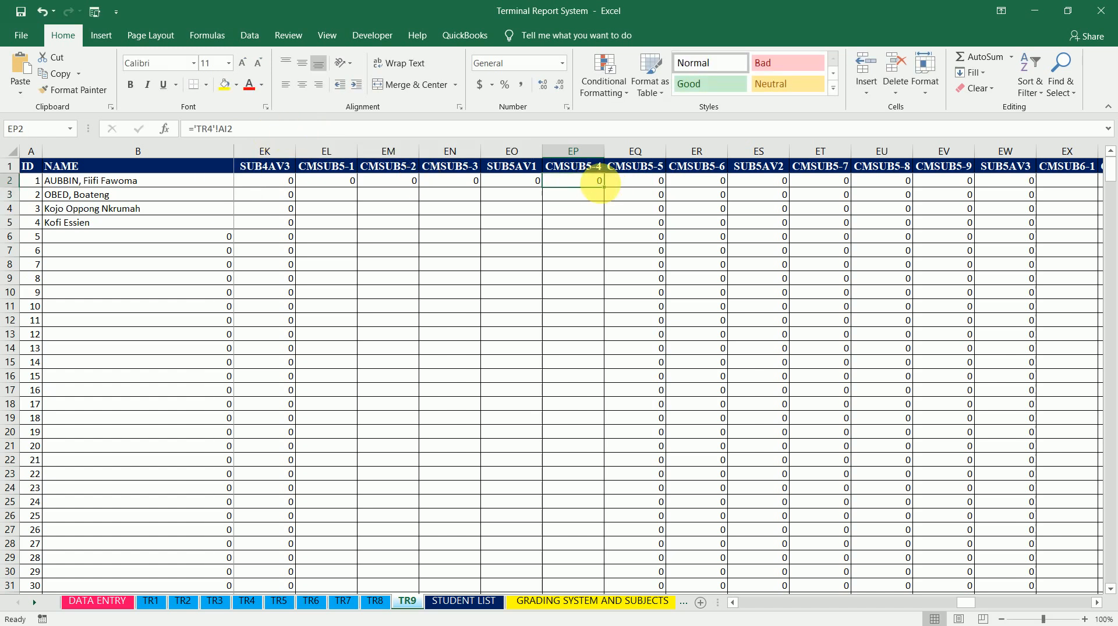
{"action": "double_click", "coordinate": [607, 191]}
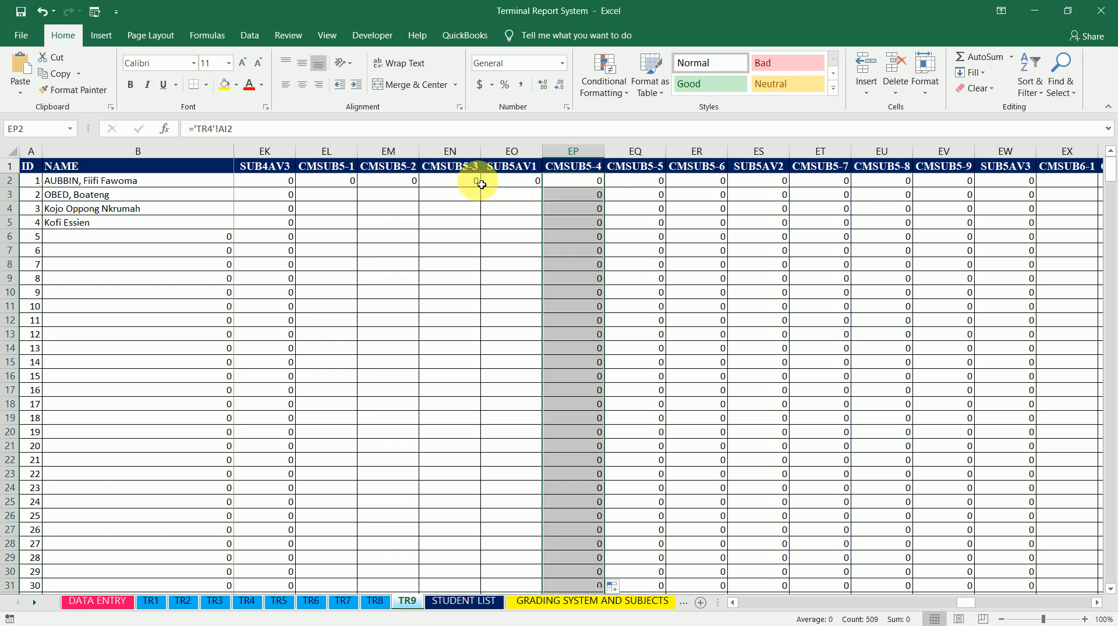
Change CMSUB5-3 cell EN2 to ='TR3'!AI2 and fill it down the column
{"action": "left_click", "coordinate": [466, 181]}
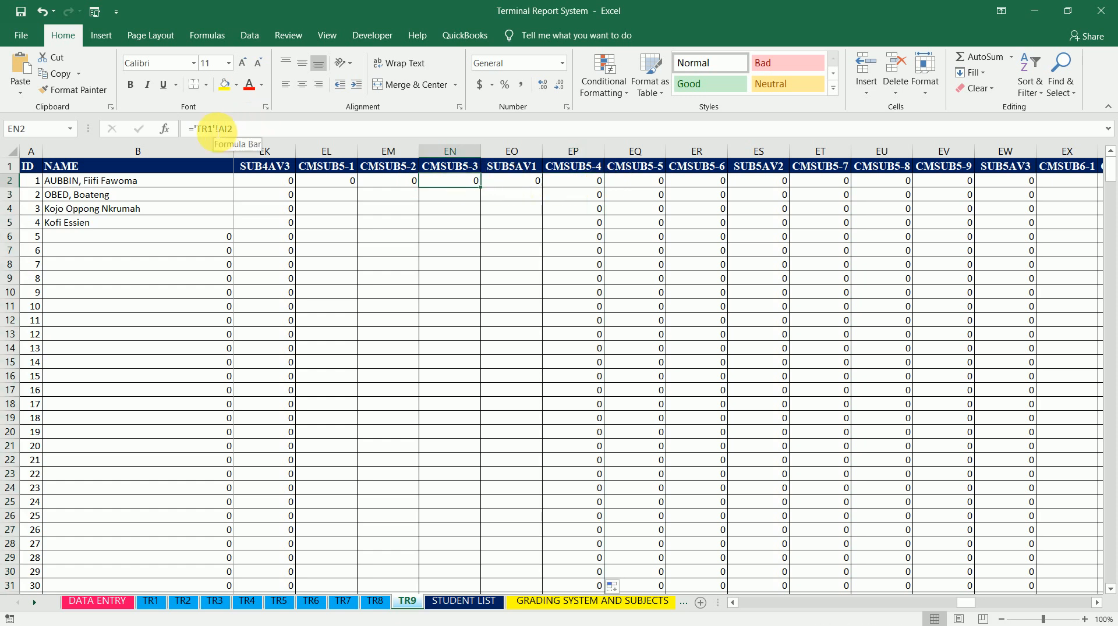
{"action": "left_click", "coordinate": [213, 129]}
{"action": "key", "text": "BackSpace"}
{"action": "type", "text": "3"}
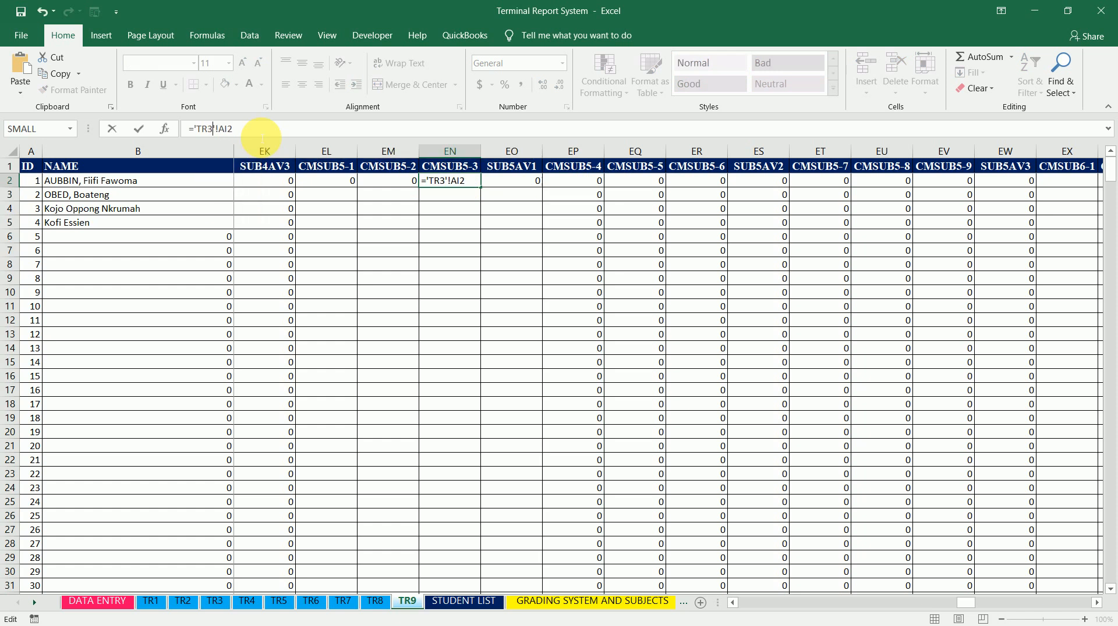
{"action": "key", "text": "Return"}
{"action": "key", "text": "Up"}
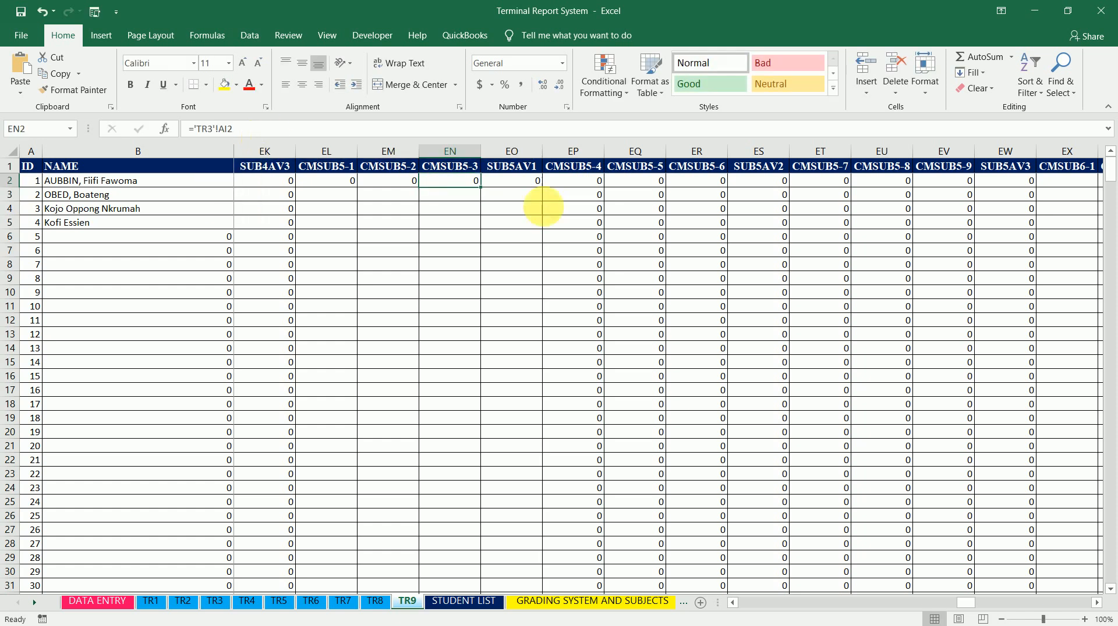
{"action": "double_click", "coordinate": [485, 190]}
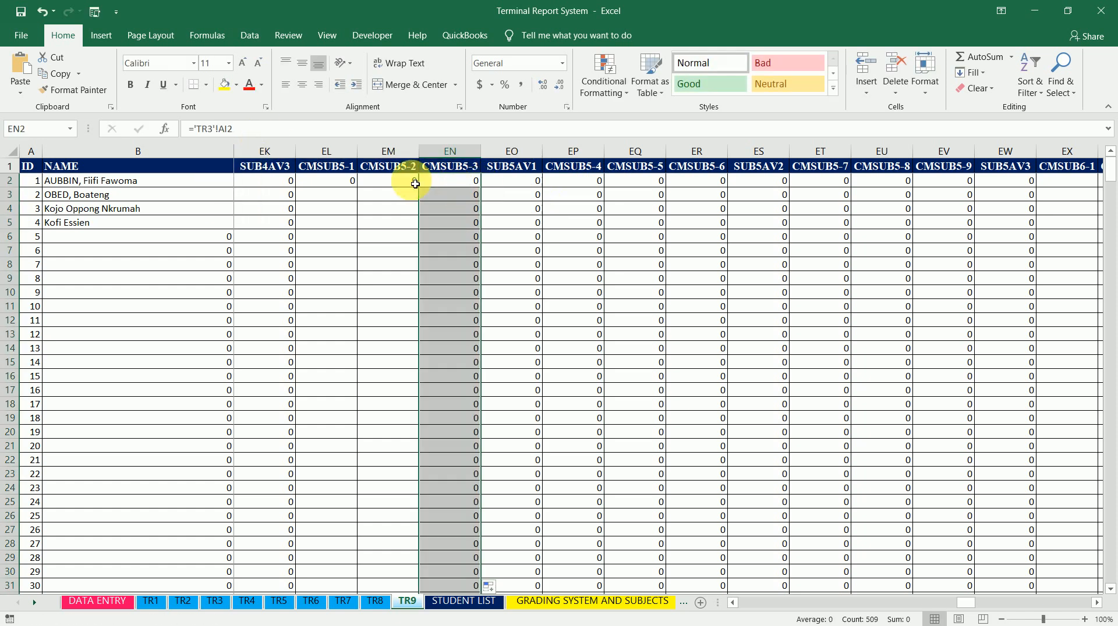
Change CMSUB5-2 cell EM2 to ='TR2'!AI2 and fill it down the column
{"action": "key", "text": "Left"}
{"action": "left_click", "coordinate": [214, 129]}
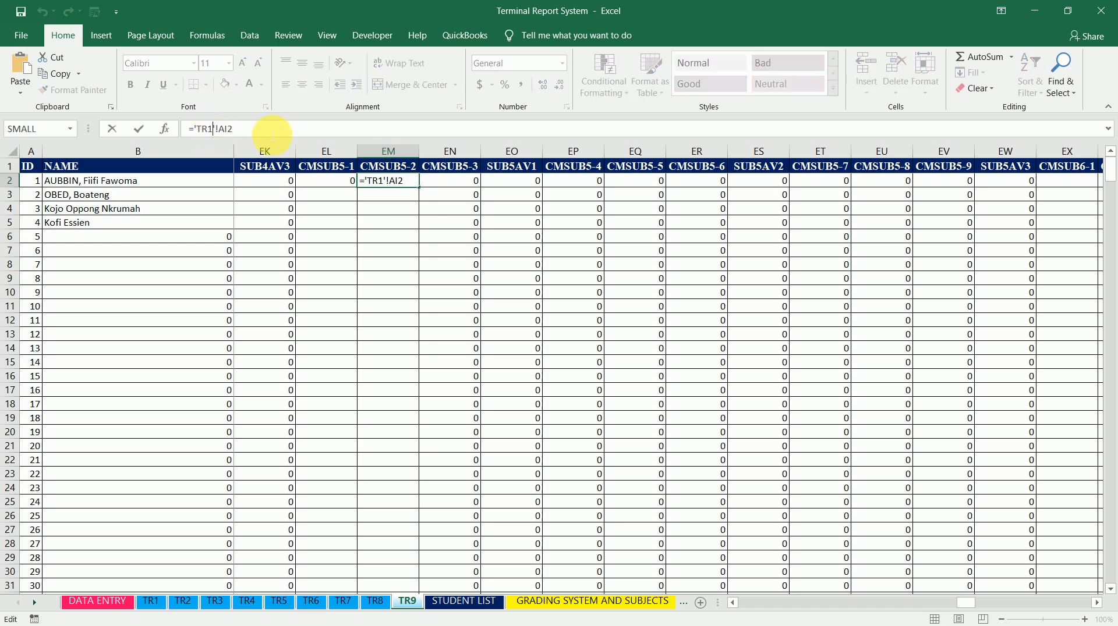
{"action": "key", "text": "BackSpace"}
{"action": "type", "text": "2"}
{"action": "key", "text": "ctrl+Return"}
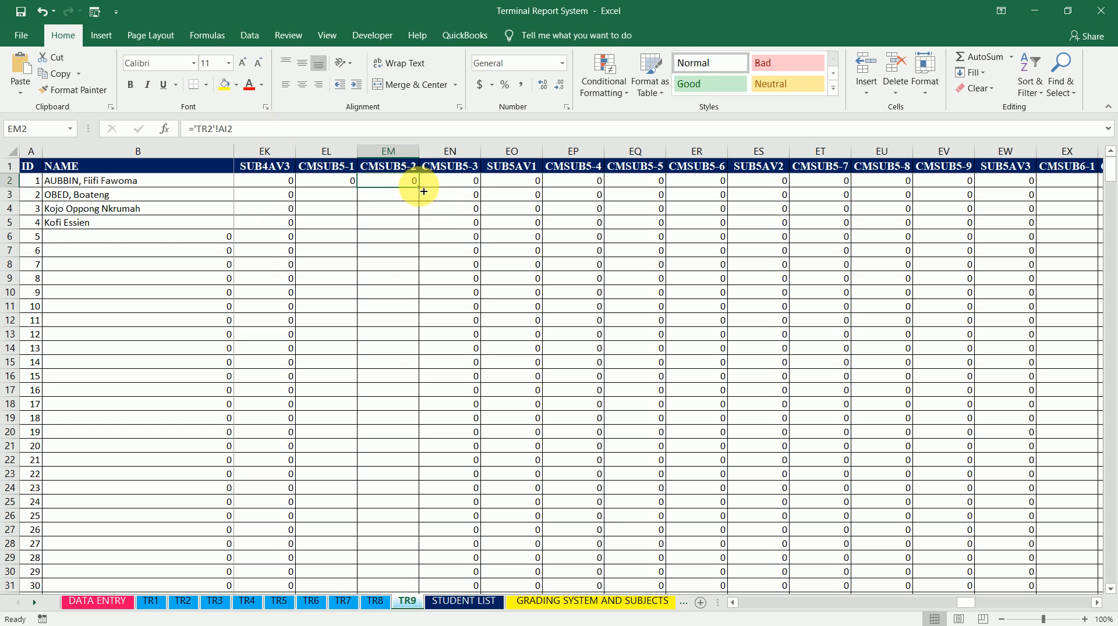
{"action": "double_click", "coordinate": [423, 191]}
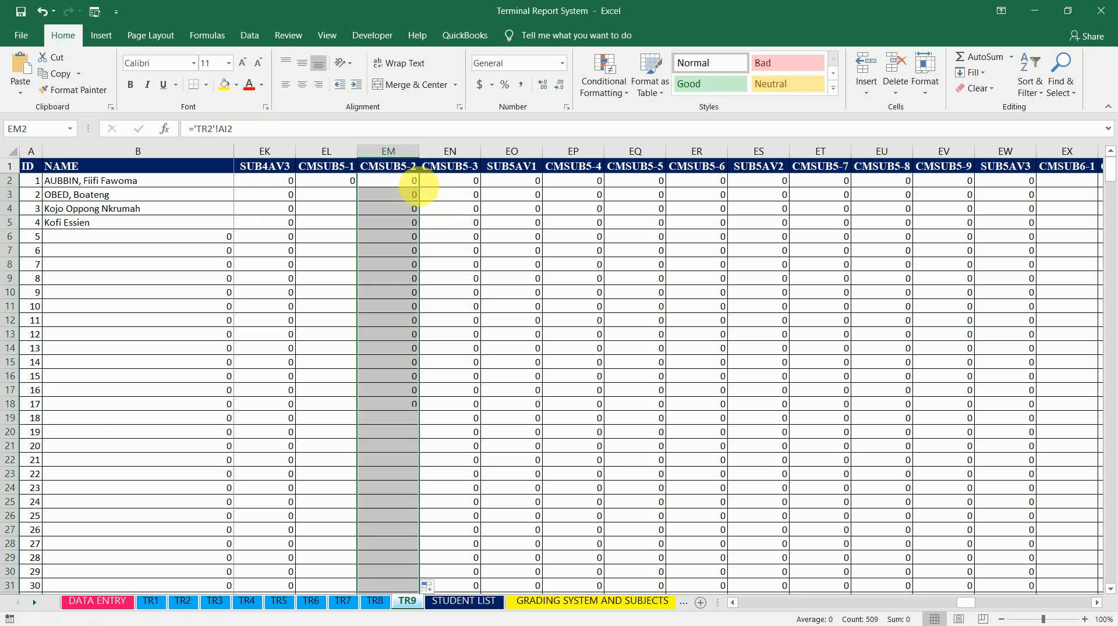
Fill EL2's ='TR1'!AI2 formula down the CMSUB5-1 column
{"action": "left_click", "coordinate": [347, 182]}
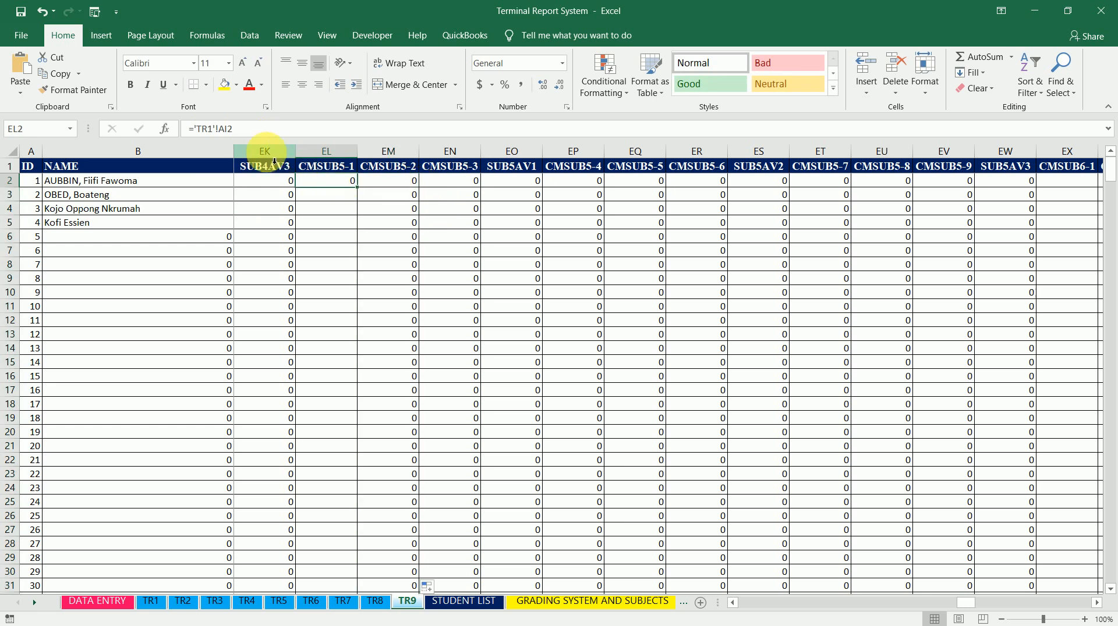
{"action": "double_click", "coordinate": [363, 193]}
{"action": "left_click", "coordinate": [342, 187]}
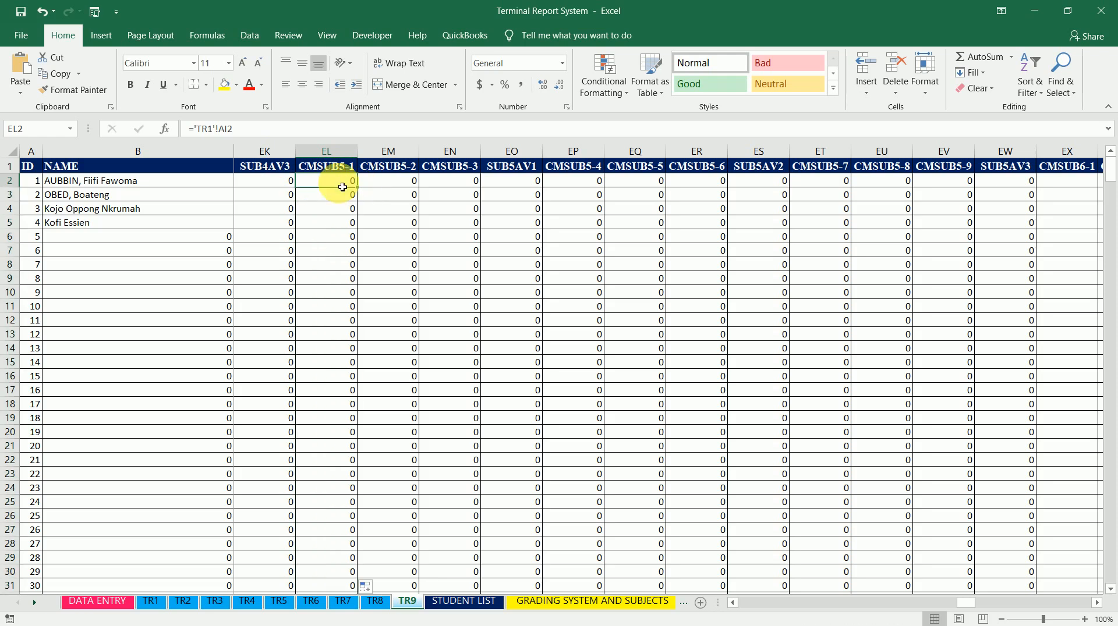
Step through row 2 of the CMSUB5 columns from EL2 to EV2 to check each formula
{"action": "key", "text": "Right"}
{"action": "key", "text": "Right"}
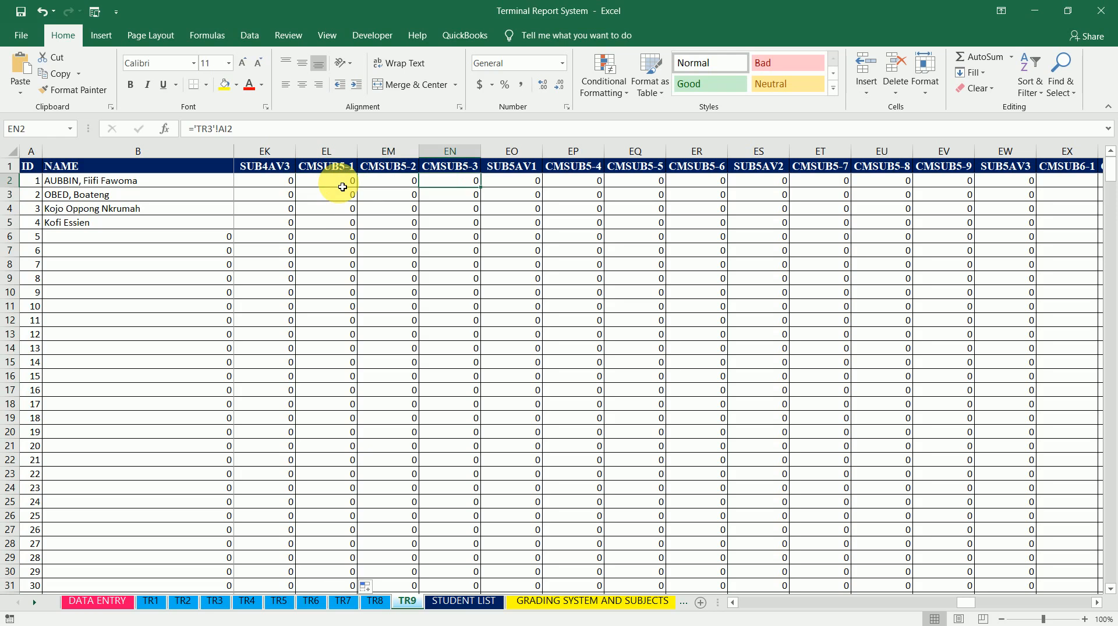
{"action": "key", "text": "Right"}
{"action": "key", "text": "Right"}
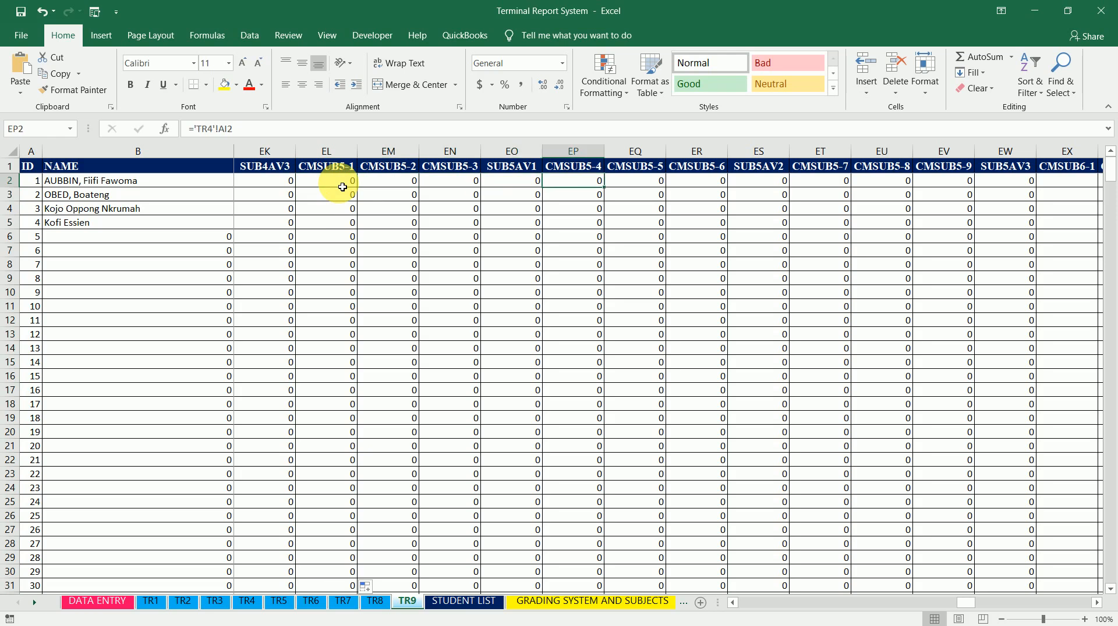
{"action": "key", "text": "Right"}
{"action": "key", "text": "Right"}
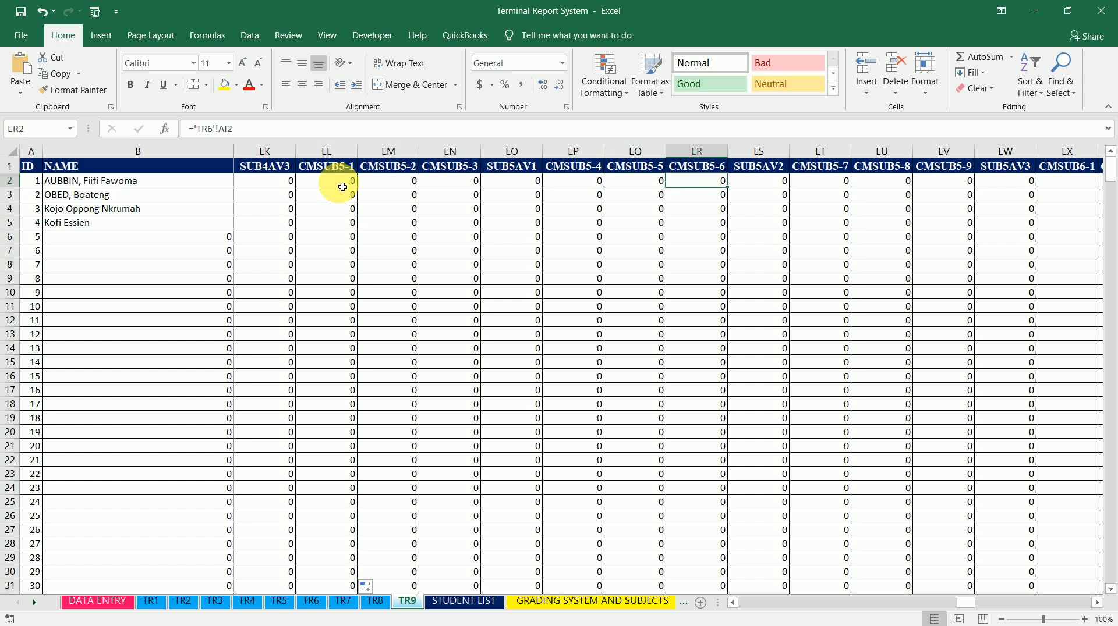
{"action": "key", "text": "Right"}
{"action": "key", "text": "Right"}
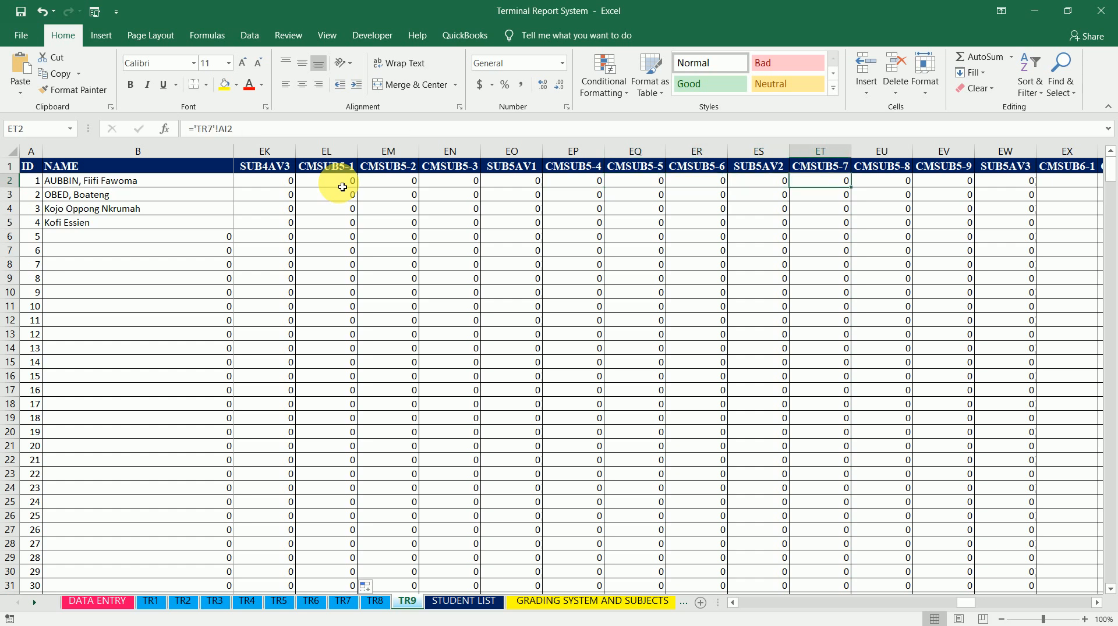
{"action": "key", "text": "Right"}
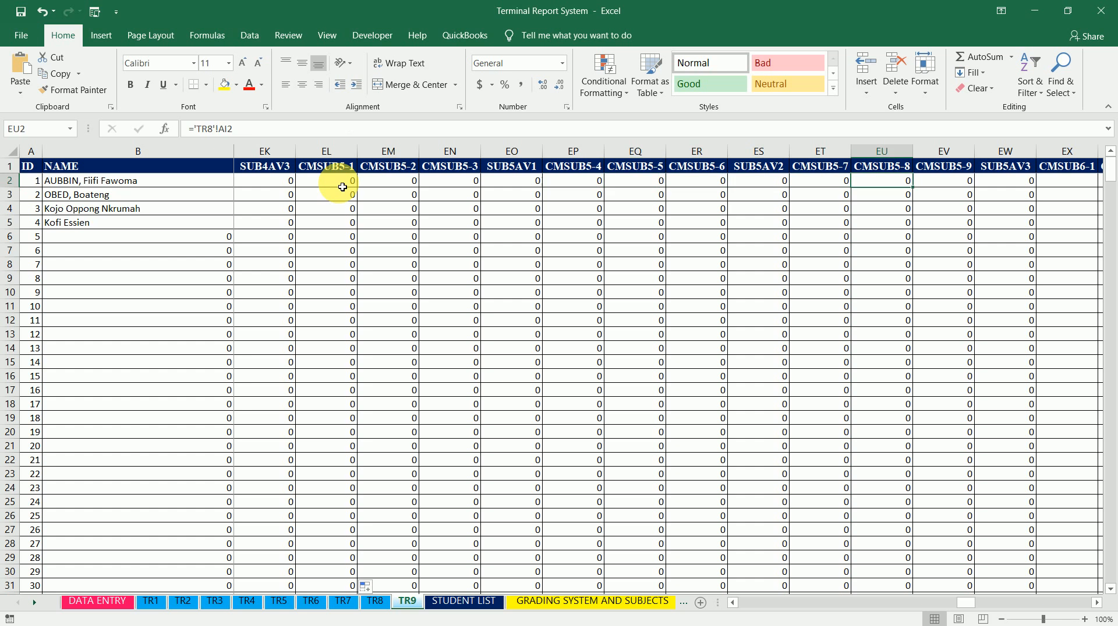
{"action": "key", "text": "Right"}
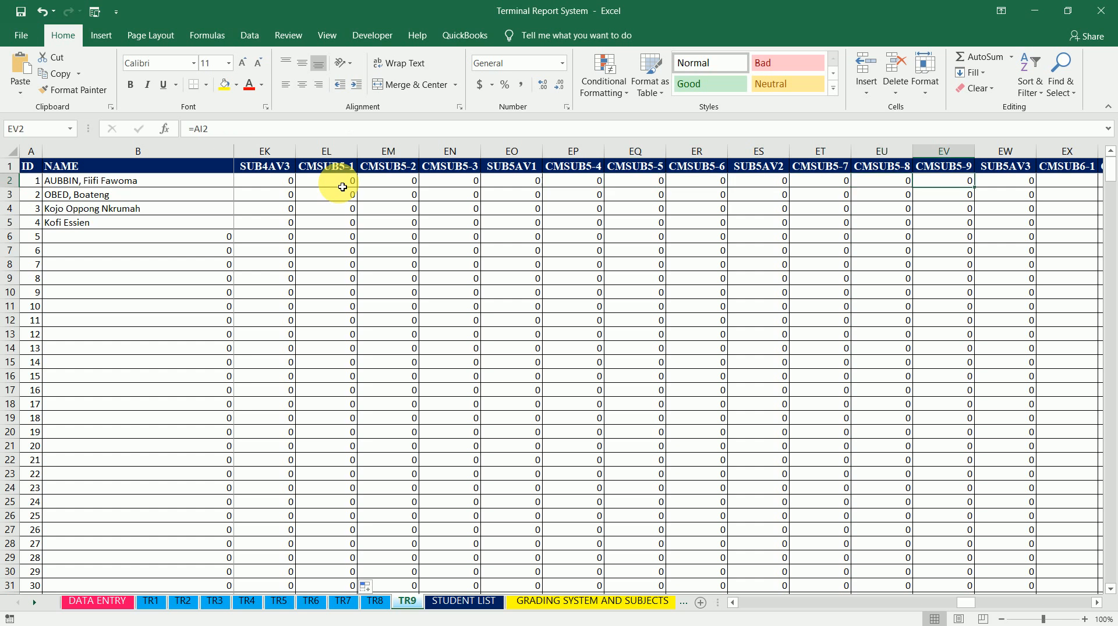
{"action": "key", "text": "Left"}
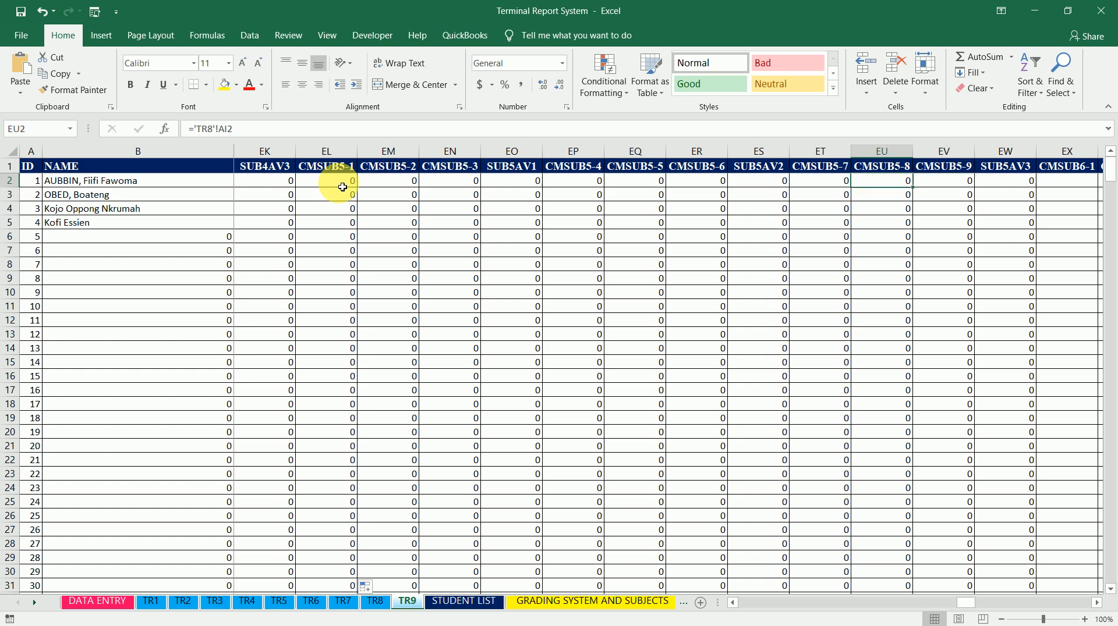
{"action": "key", "text": "Right"}
{"action": "key", "text": "Right"}
{"action": "key", "text": "Right"}
Start a formula in CMSUB6-1 cell EX2 that links to sheet TR1's SUB6(100) cell AO2
{"action": "scroll", "coordinate": [343, 187], "scroll_direction": "right", "scroll_amount": 2}
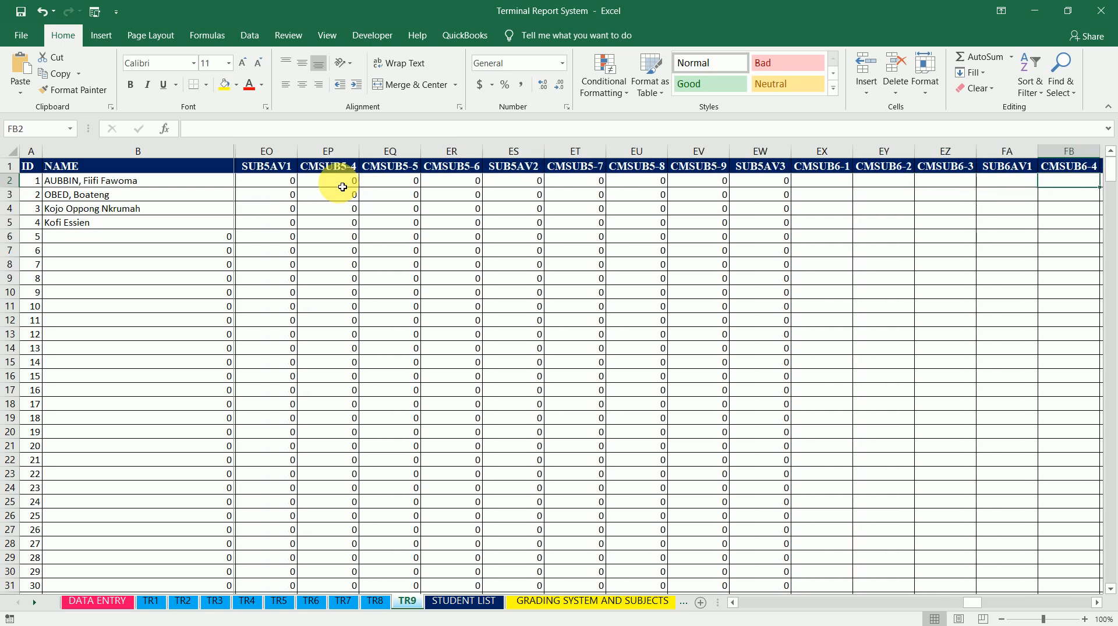
{"action": "type", "text": "="}
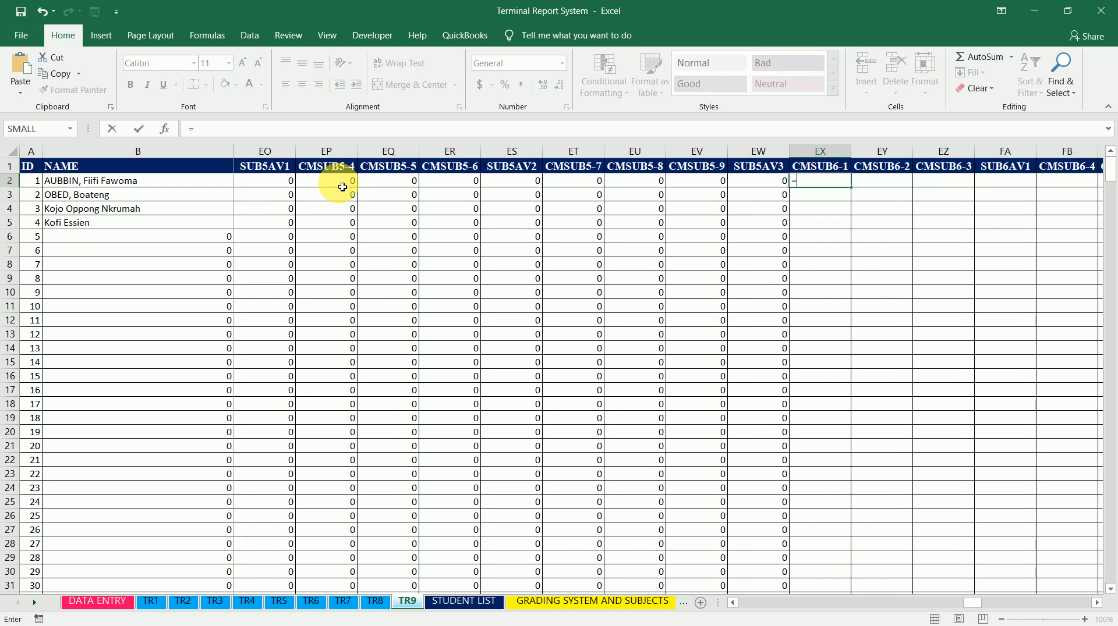
{"action": "left_click", "coordinate": [151, 602]}
{"action": "left_click", "coordinate": [902, 192]}
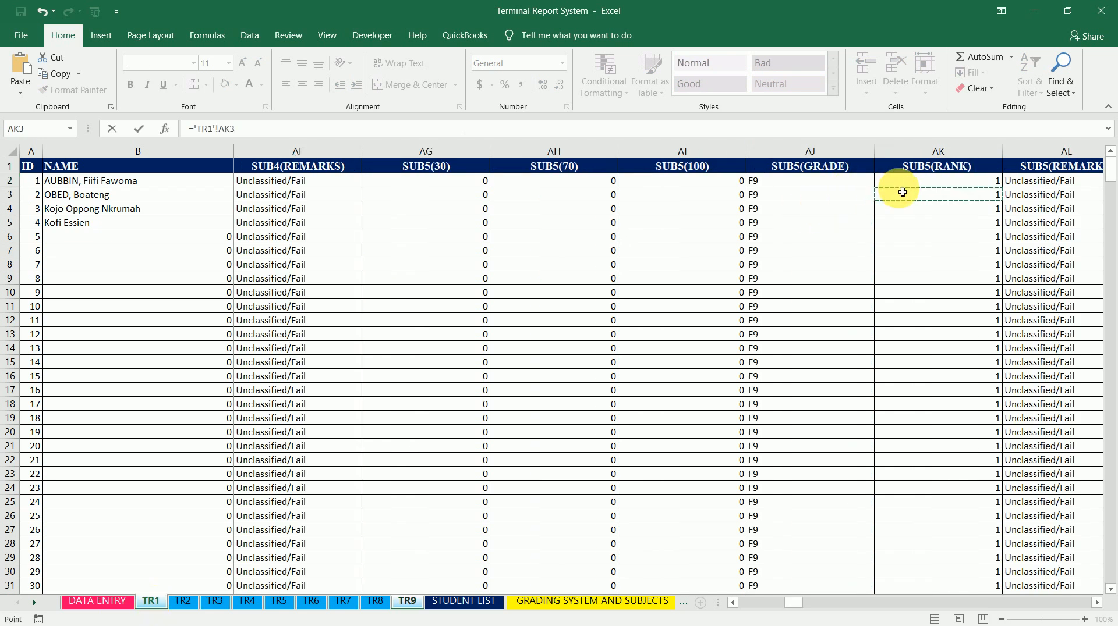
{"action": "key", "text": "Up"}
{"action": "key", "text": "Right"}
{"action": "key", "text": "Right"}
{"action": "key", "text": "Right"}
{"action": "key", "text": "Right"}
{"action": "key", "text": "Right"}
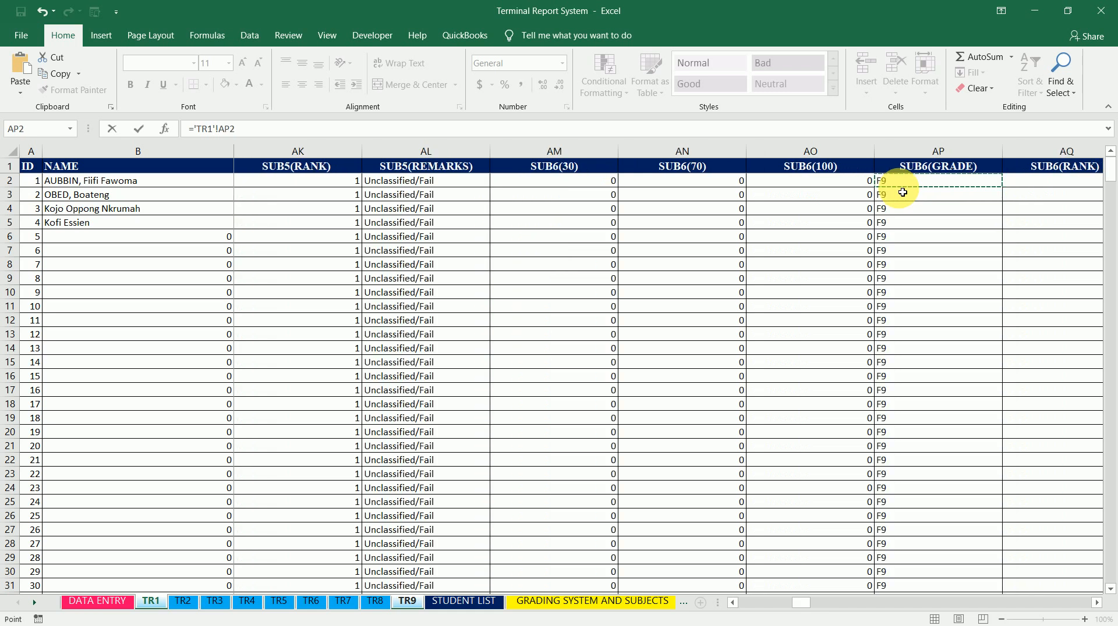
{"action": "key", "text": "Right"}
{"action": "key", "text": "Left"}
{"action": "key", "text": "Left"}
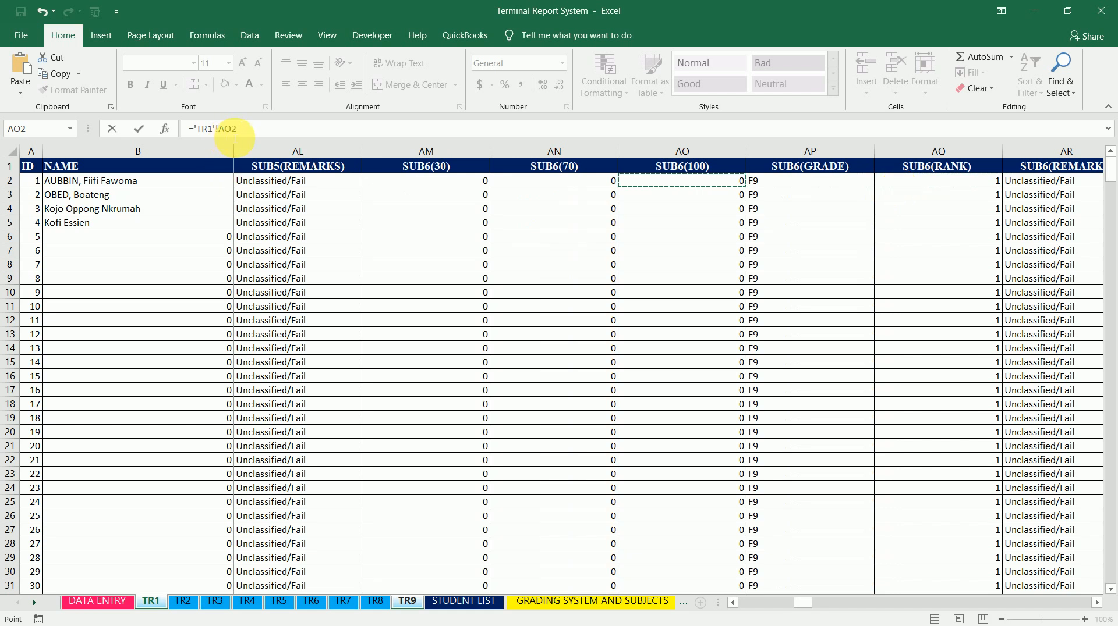
Enter the ='TR1'!AO2 formula in CMSUB6-1 cell EX2 and copy its formula text
{"action": "key", "text": "Return"}
{"action": "key", "text": "Up"}
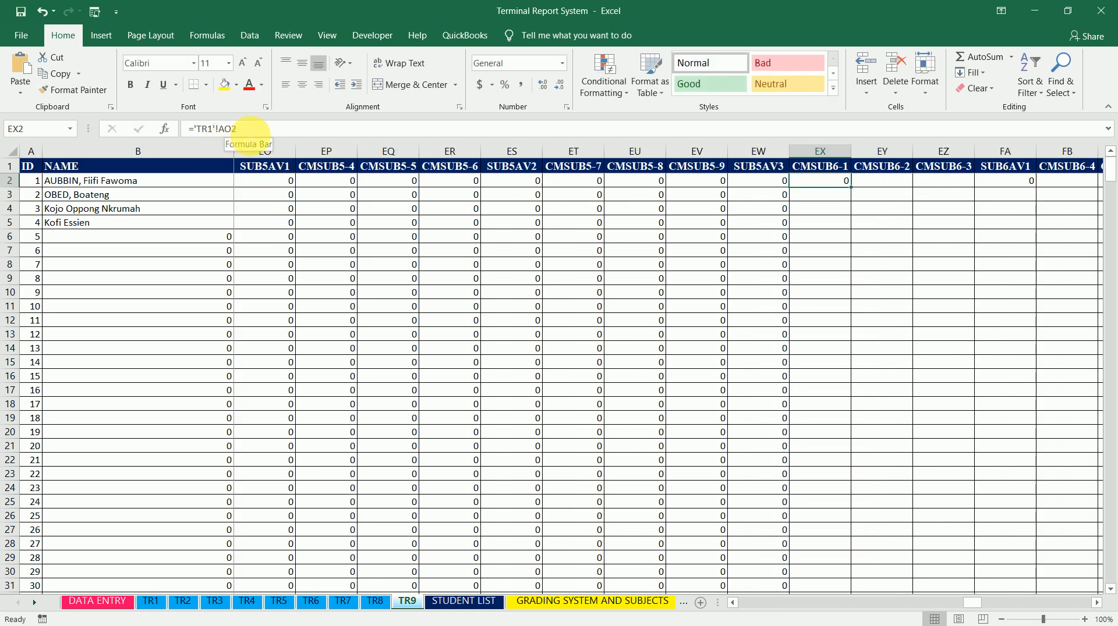
{"action": "left_click_drag", "start_coordinate": [239, 129], "coordinate": [167, 130]}
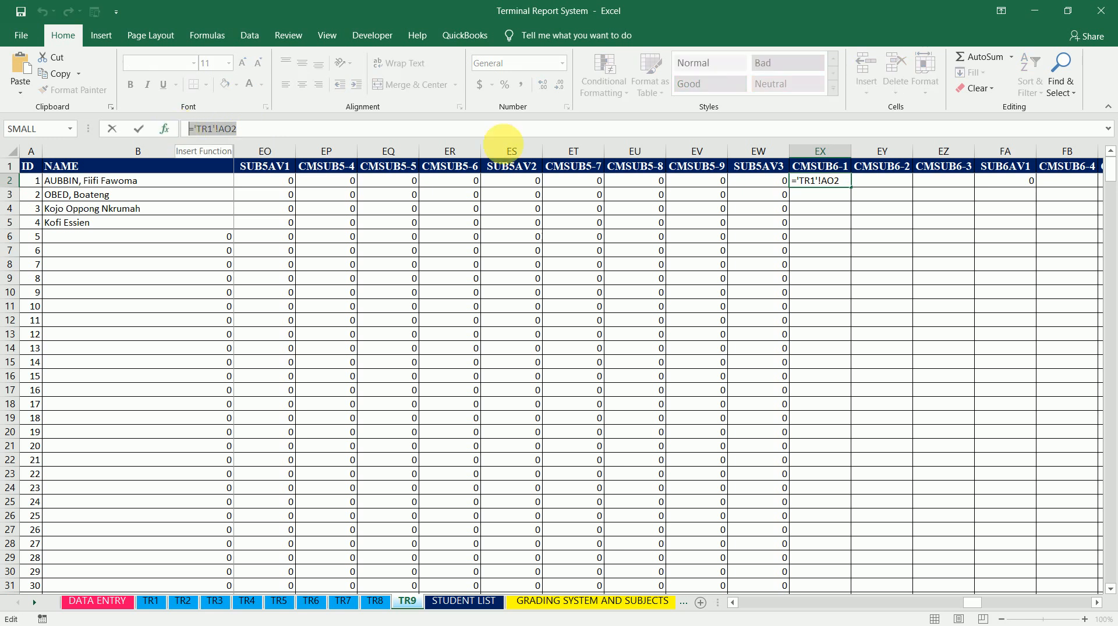
{"action": "left_click", "coordinate": [890, 184]}
{"action": "key", "text": "Escape"}
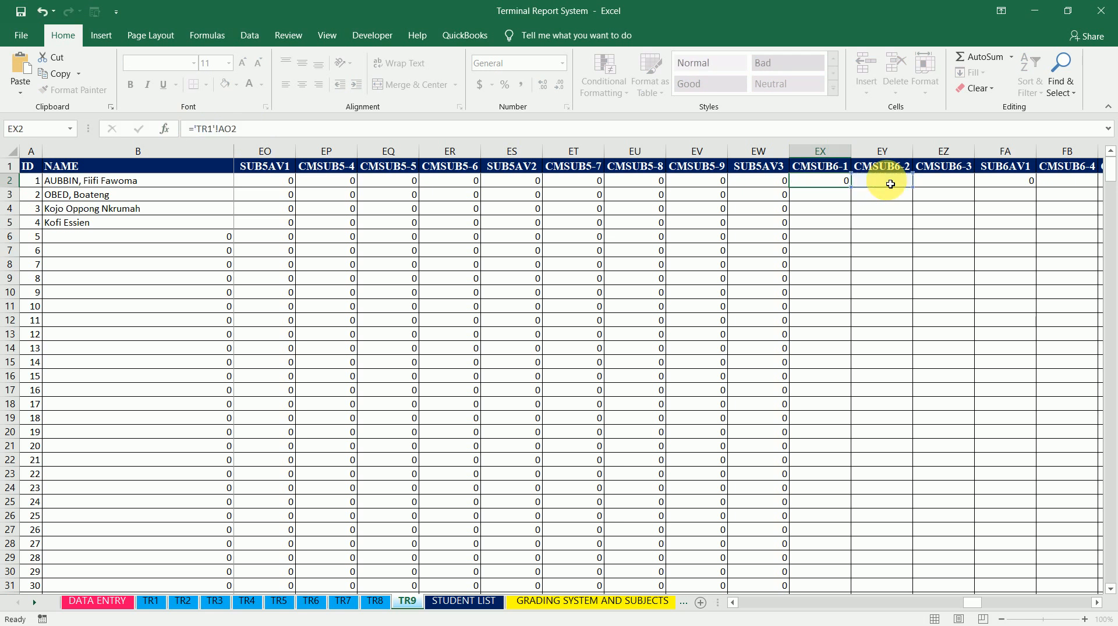
Paste the ='TR1'!AO2 formula into row 2 of each CMSUB6 column from EY2 through FH2
{"action": "left_click", "coordinate": [876, 185]}
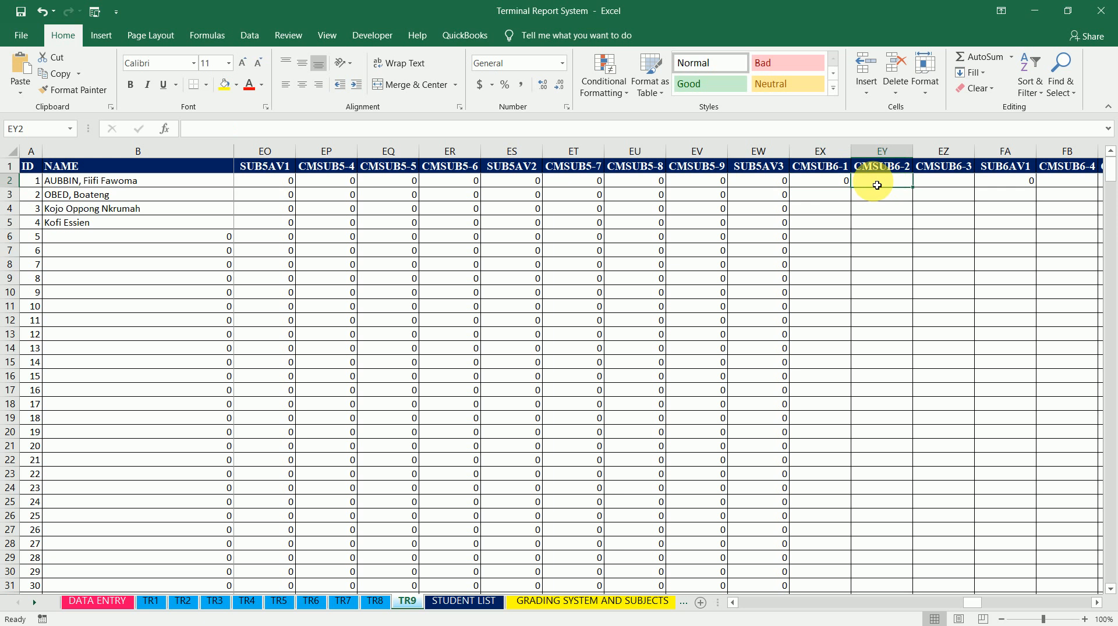
{"action": "key", "text": "ctrl+v"}
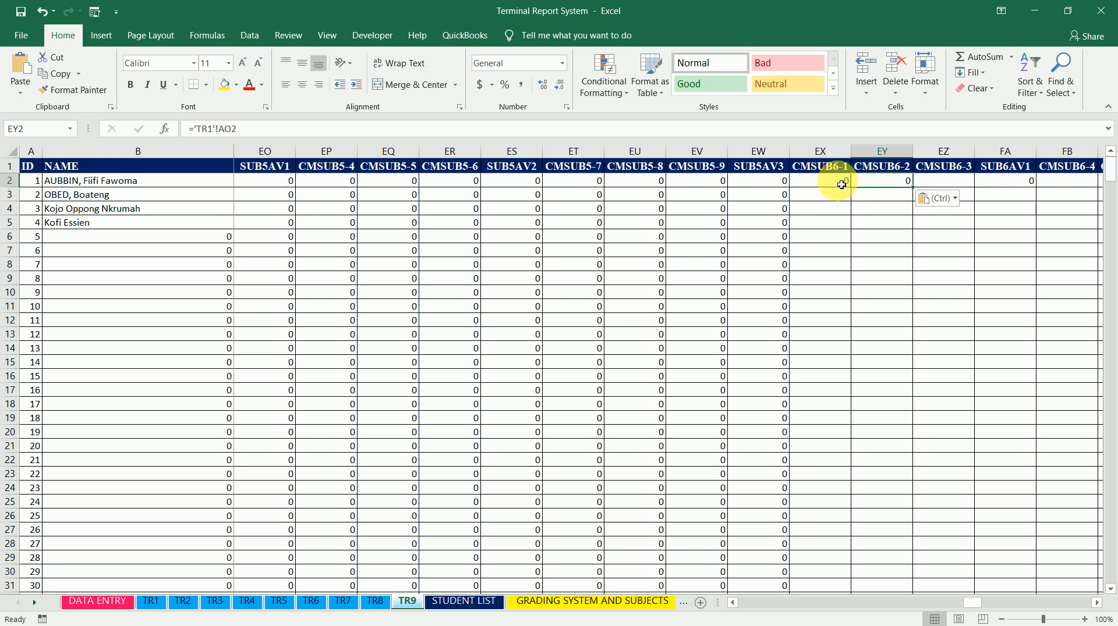
{"action": "left_click", "coordinate": [937, 182]}
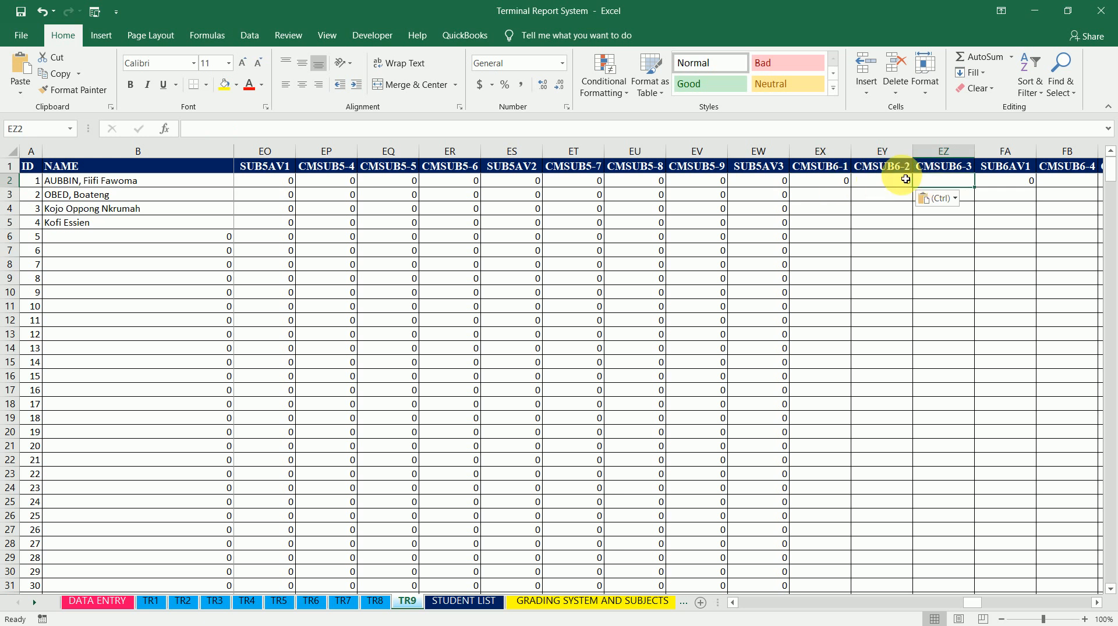
{"action": "key", "text": "ctrl+v"}
{"action": "left_click", "coordinate": [1066, 186]}
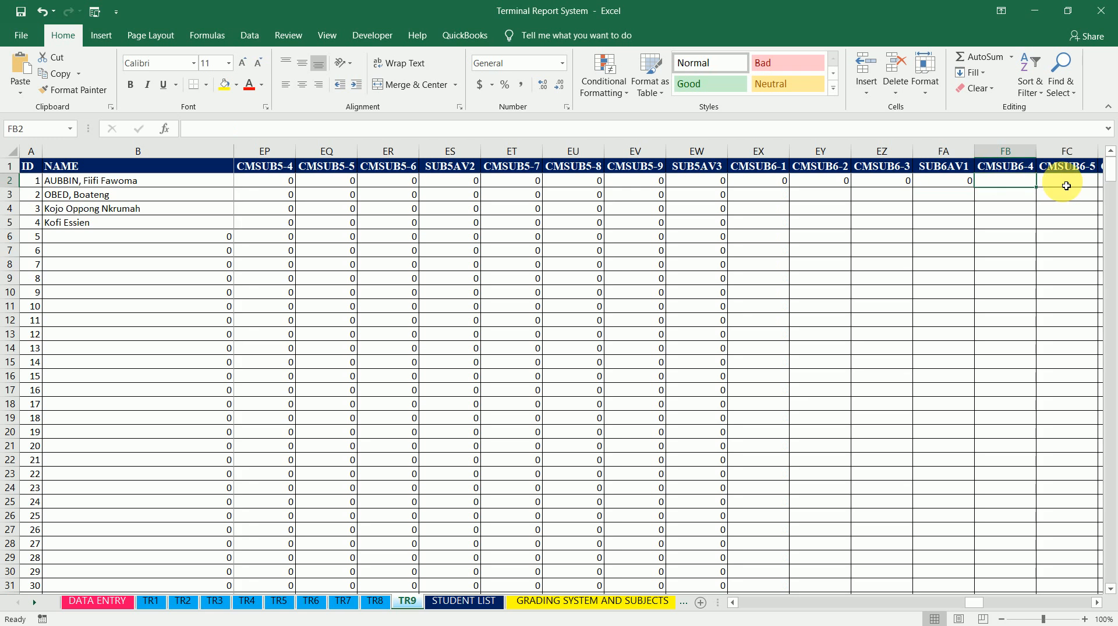
{"action": "key", "text": "ctrl+v"}
{"action": "key", "text": "Right"}
{"action": "key", "text": "ctrl+v"}
{"action": "key", "text": "Right"}
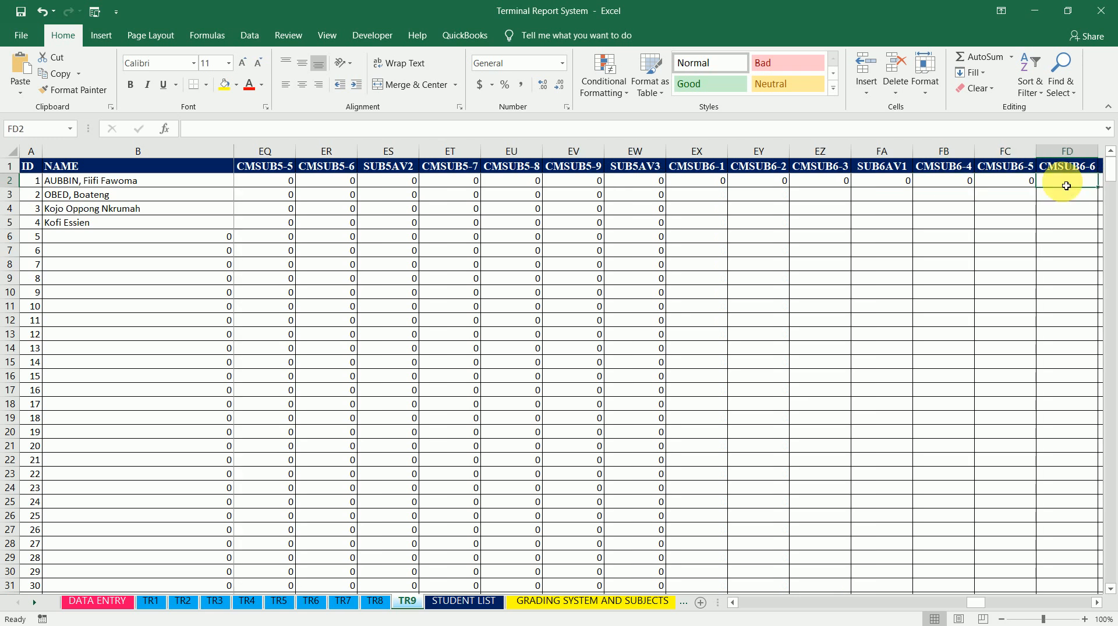
{"action": "key", "text": "ctrl+v"}
{"action": "key", "text": "Right"}
{"action": "key", "text": "Right"}
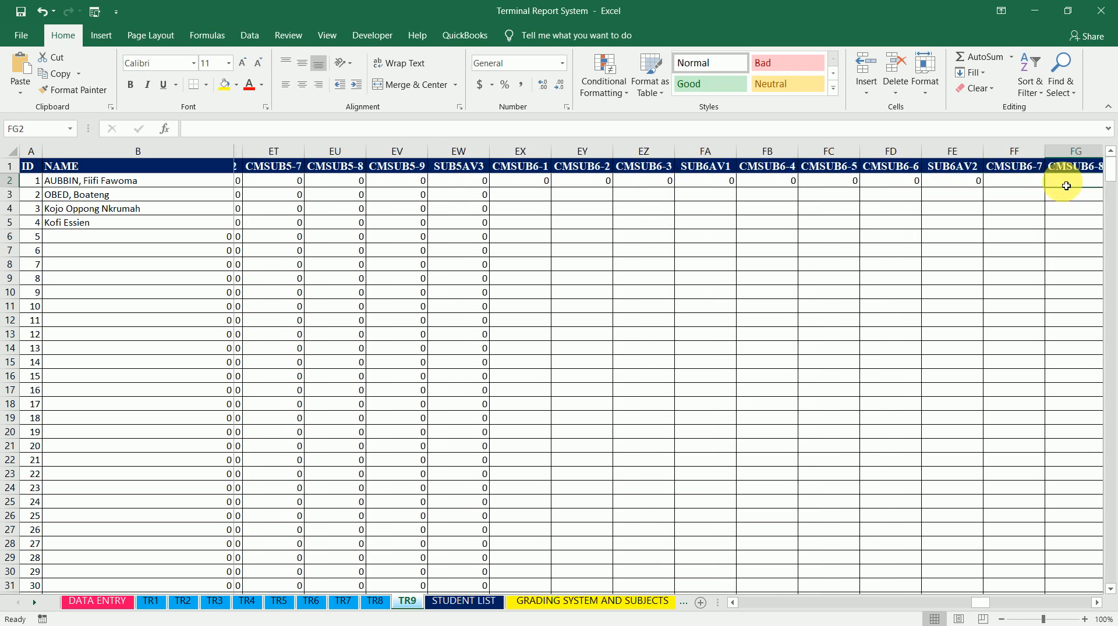
{"action": "key", "text": "ctrl+v"}
{"action": "key", "text": "Right"}
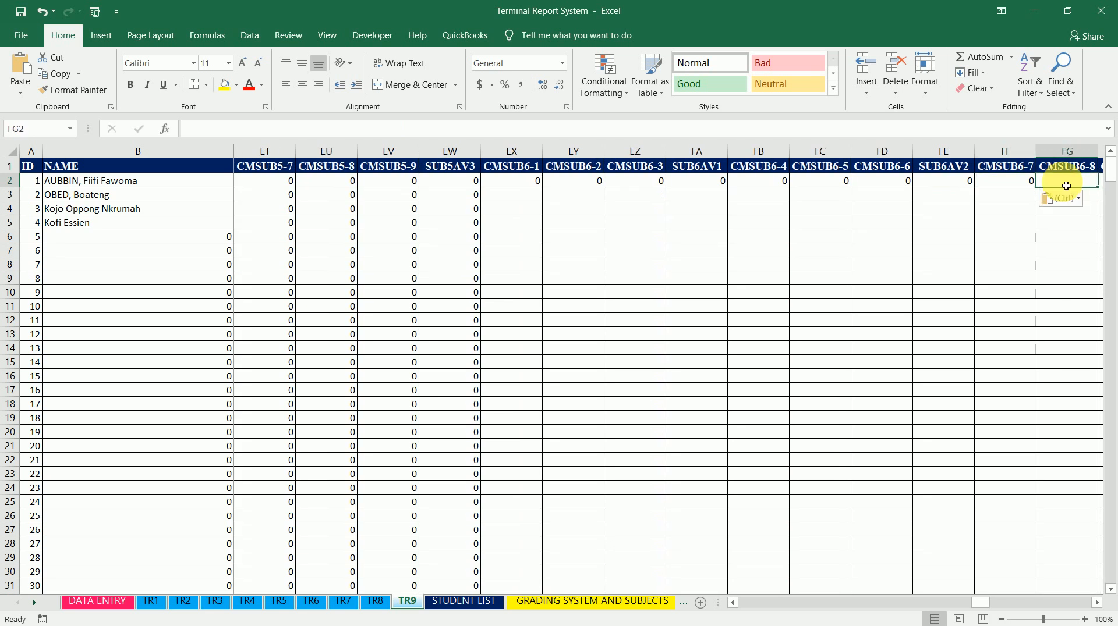
{"action": "key", "text": "ctrl+v"}
{"action": "key", "text": "Right"}
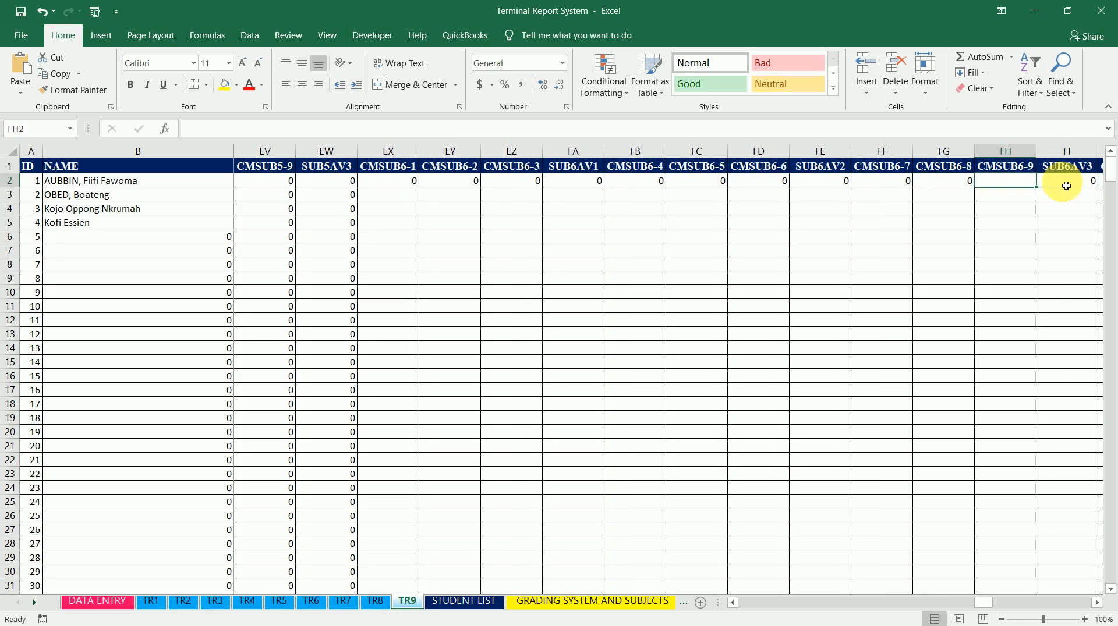
{"action": "key", "text": "ctrl+v"}
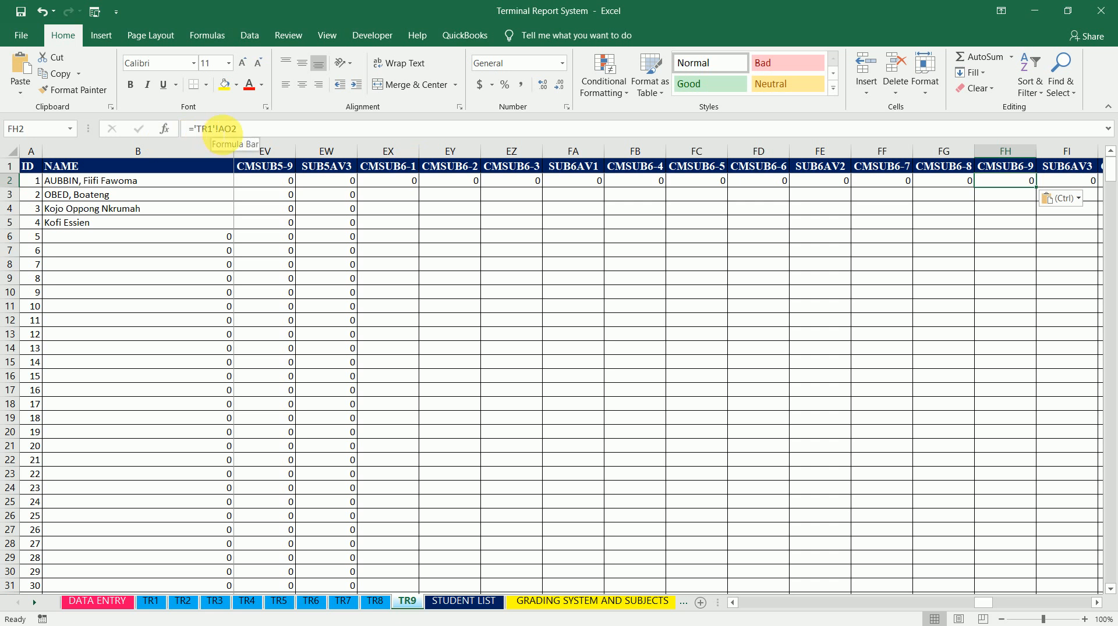
Change CMSUB6-9 cell FH2's formula to =AO2 by removing the 'TR1'! sheet prefix
{"action": "left_click", "coordinate": [223, 129]}
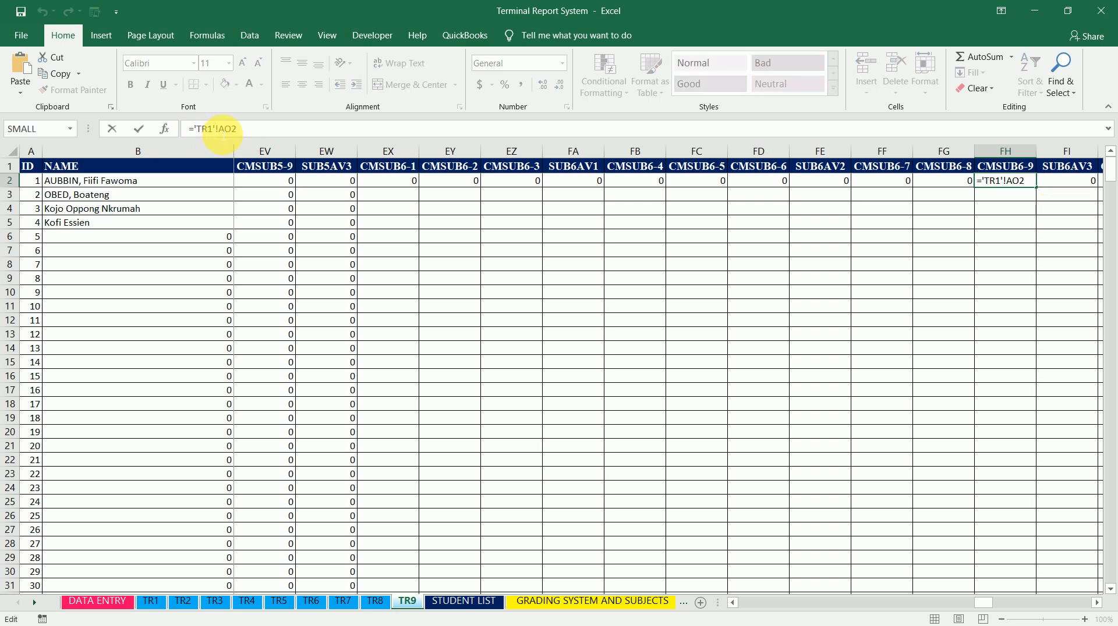
{"action": "left_click_drag", "start_coordinate": [224, 135], "coordinate": [201, 132]}
{"action": "key", "text": "BackSpace"}
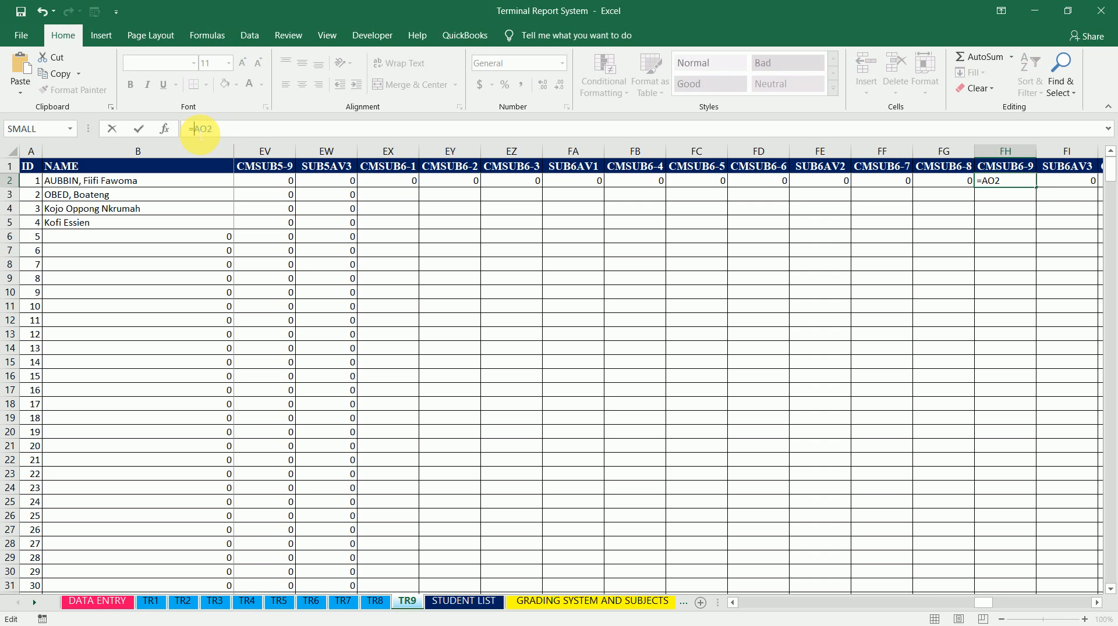
{"action": "key", "text": "ctrl+Return"}
Fill EX2's ='TR1'!AO2 formula down the CMSUB6-1 column
{"action": "key", "text": "Left"}
{"action": "key", "text": "Left"}
{"action": "key", "text": "Left"}
{"action": "key", "text": "Left"}
{"action": "key", "text": "Left"}
{"action": "key", "text": "Left"}
{"action": "key", "text": "Left"}
{"action": "key", "text": "Left"}
{"action": "key", "text": "Left"}
{"action": "key", "text": "Left"}
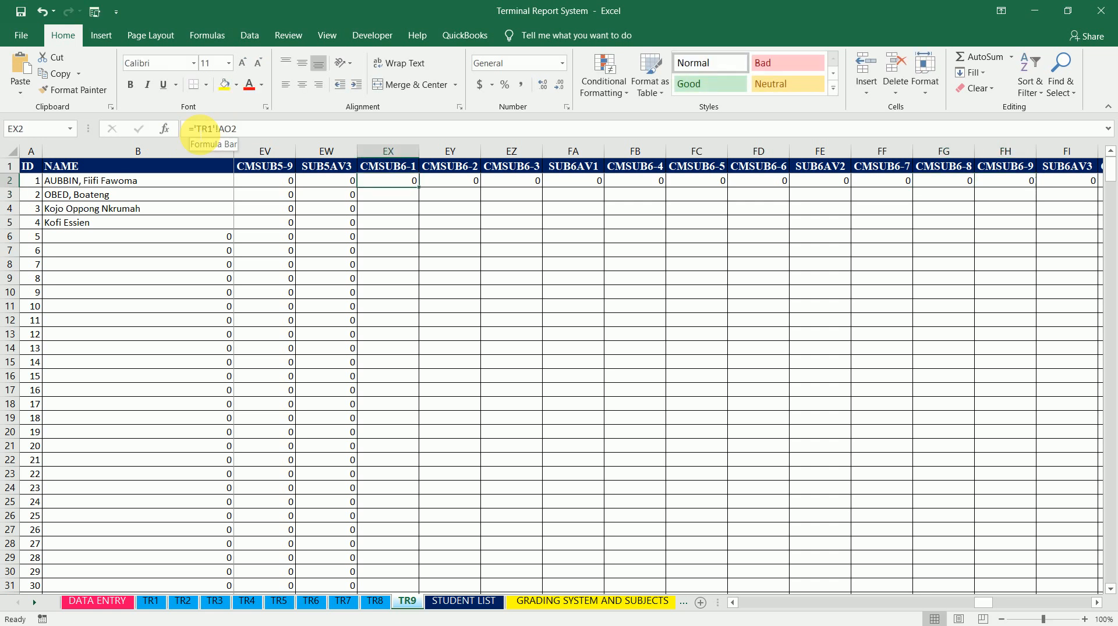
{"action": "double_click", "coordinate": [424, 190]}
Change CMSUB6-2 cell EY2 to ='TR2'!AO2 and fill it down the column
{"action": "left_click", "coordinate": [454, 182]}
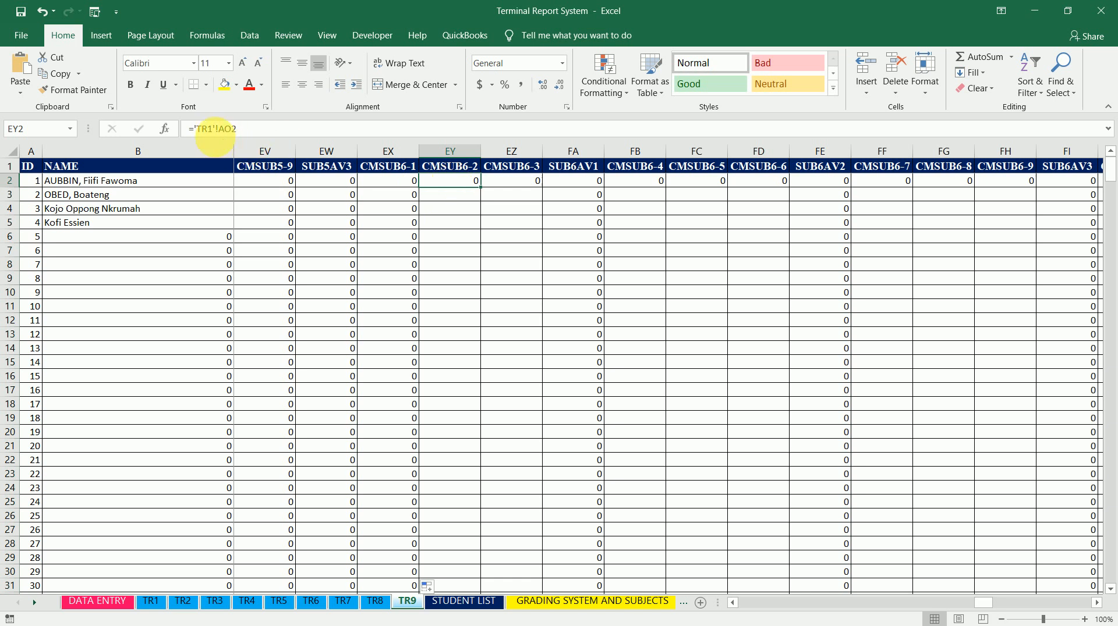
{"action": "left_click", "coordinate": [262, 129]}
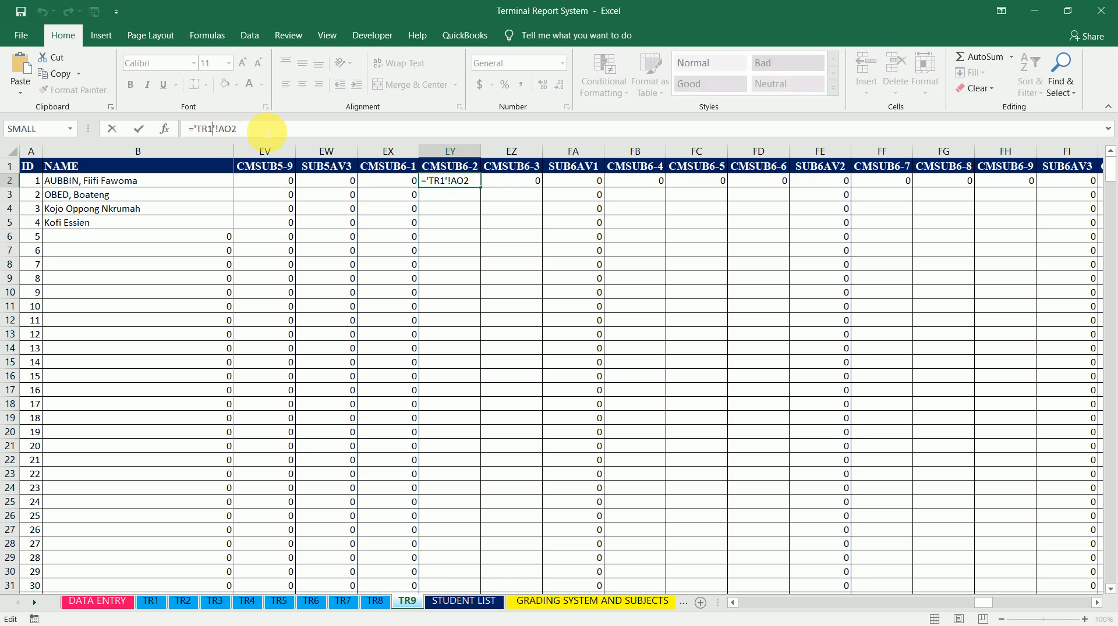
{"action": "key", "text": "BackSpace"}
{"action": "type", "text": "2"}
{"action": "key", "text": "ctrl+Return"}
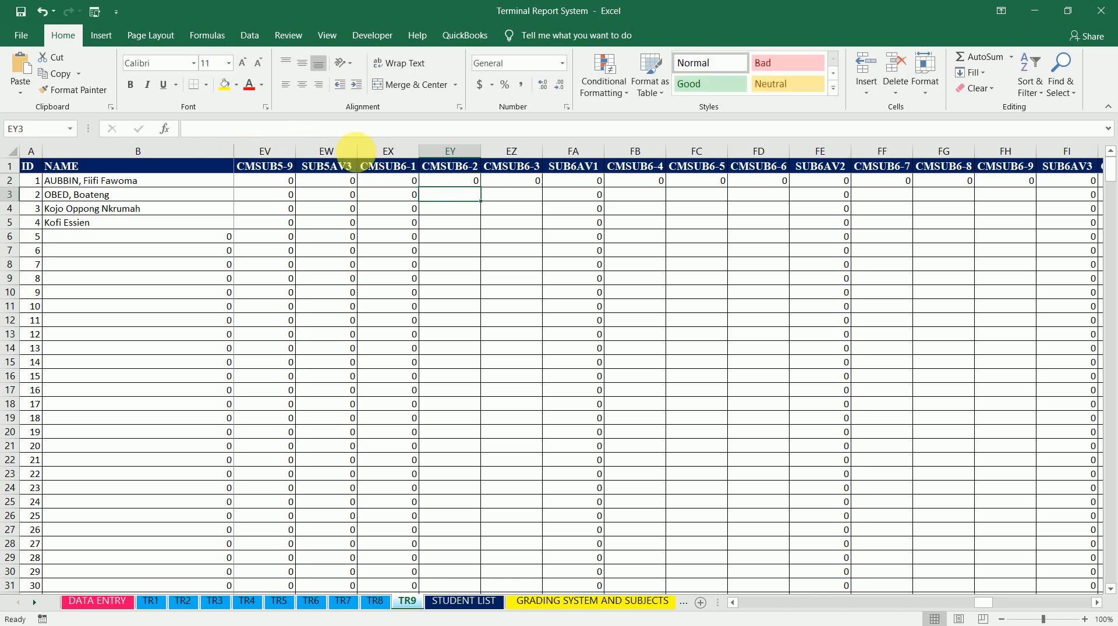
{"action": "double_click", "coordinate": [483, 192]}
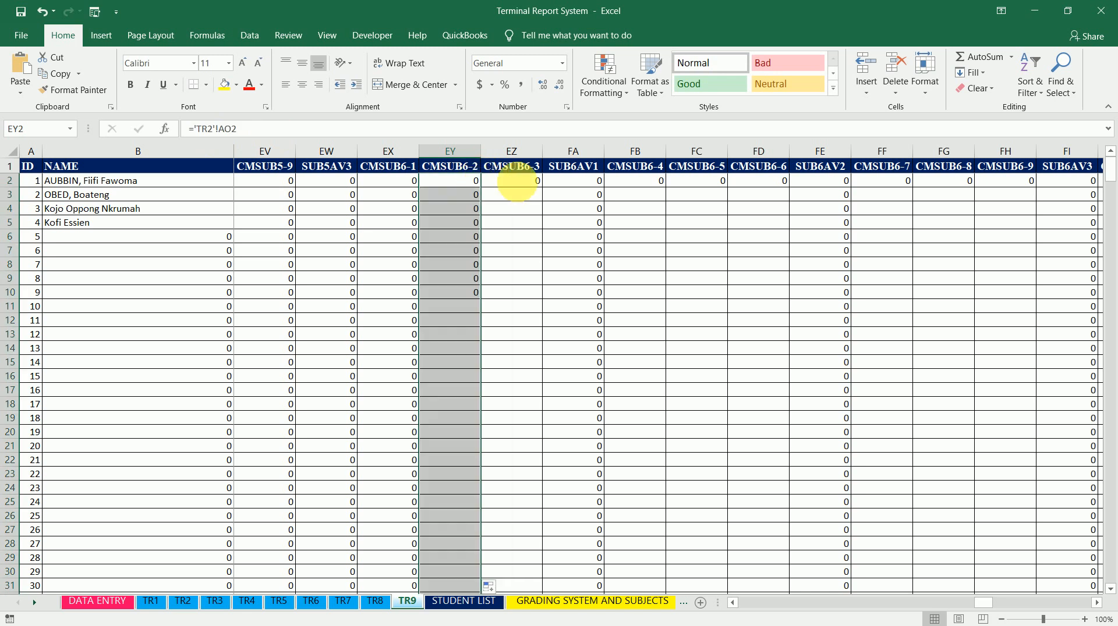
Change CMSUB6-3 cell EZ2 to ='TR3'!AO2 and fill it down the column
{"action": "left_click", "coordinate": [518, 181]}
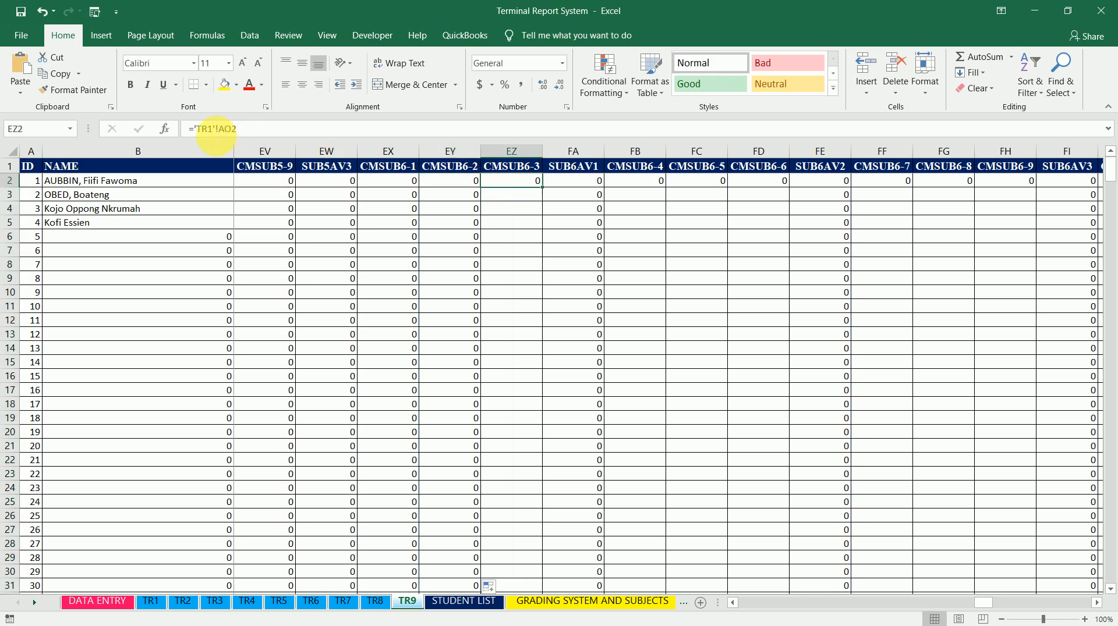
{"action": "left_click", "coordinate": [214, 129]}
{"action": "key", "text": "BackSpace"}
{"action": "type", "text": "3"}
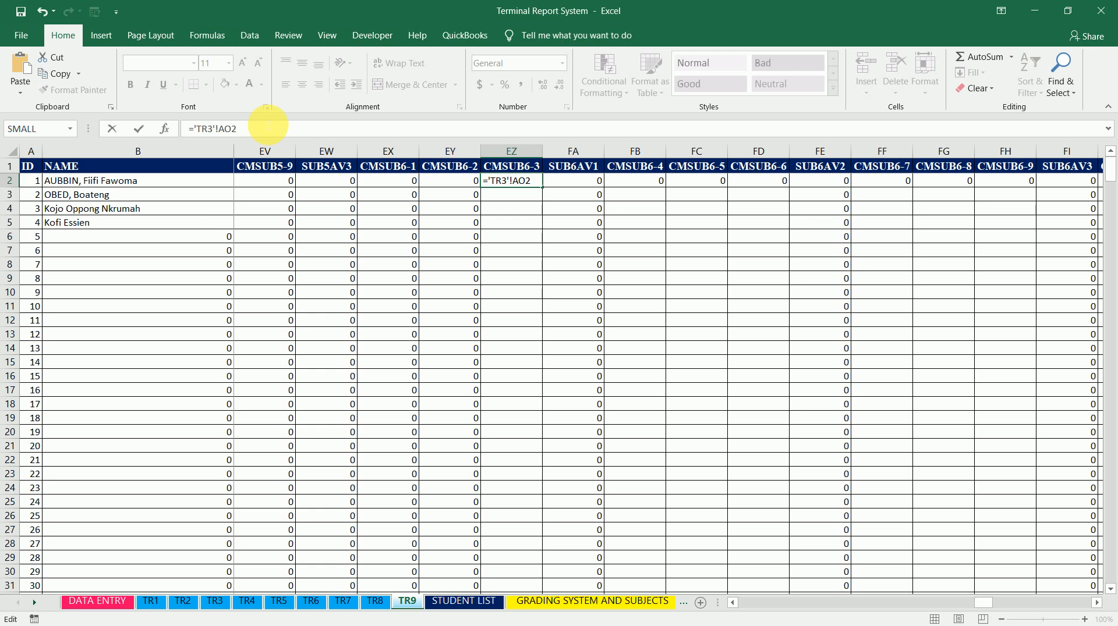
{"action": "key", "text": "ctrl+Return"}
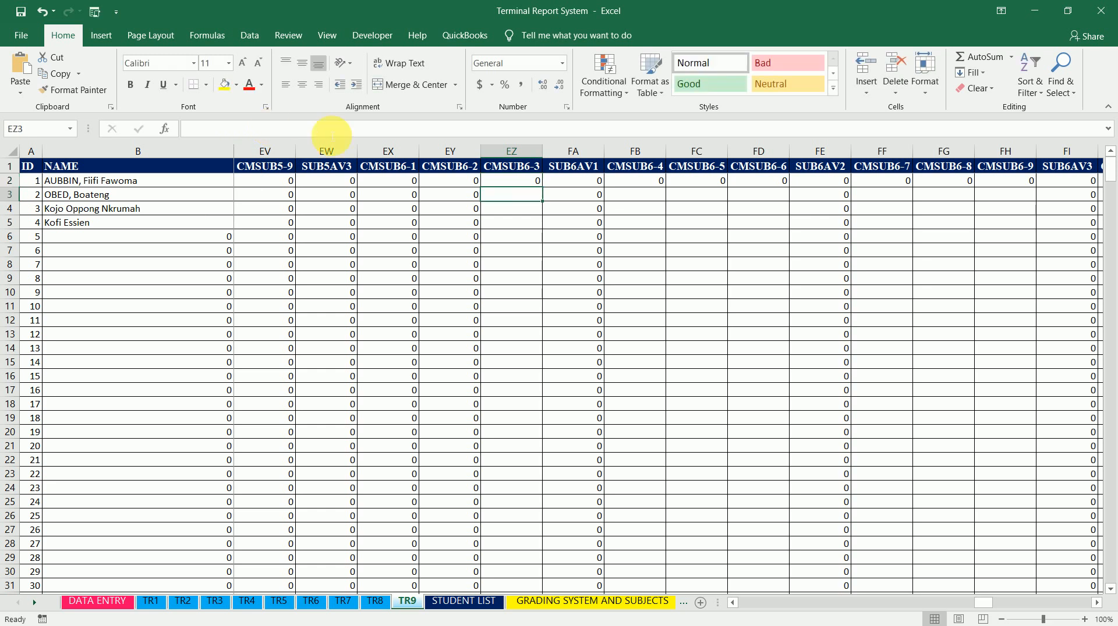
{"action": "double_click", "coordinate": [544, 191]}
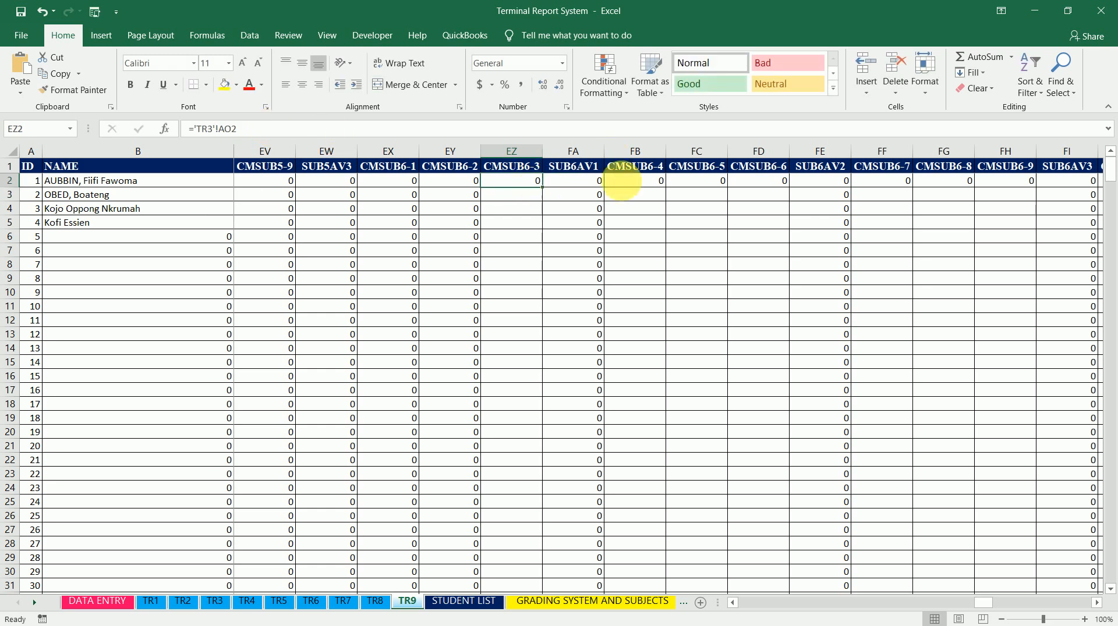
Change CMSUB6-4 cell FB2 to ='TR4'!AO2 and fill it down the column
{"action": "left_click", "coordinate": [647, 181]}
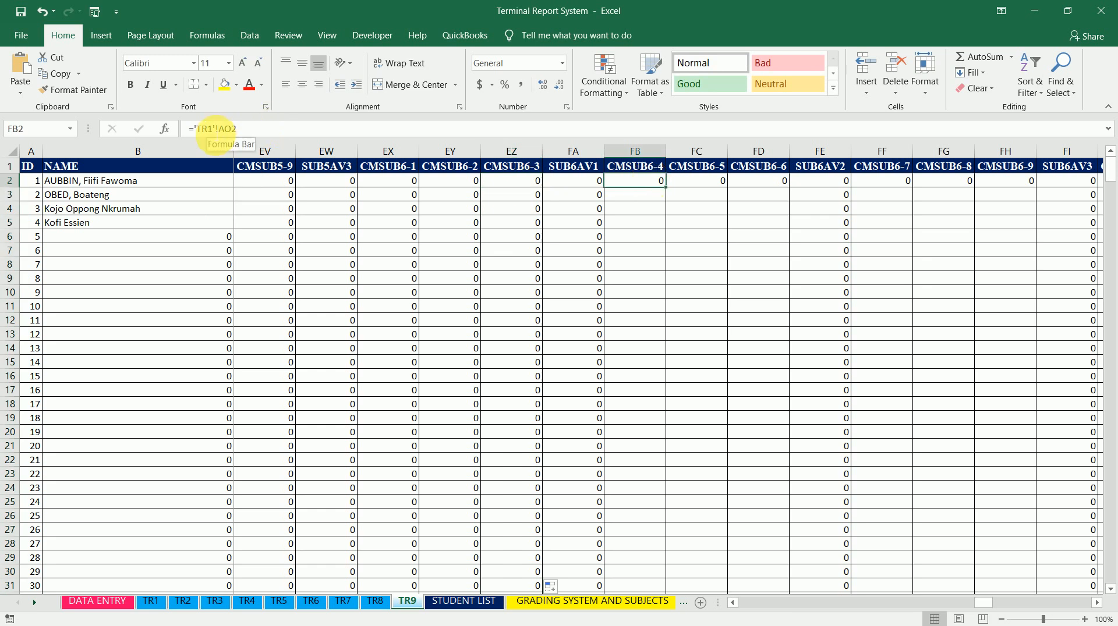
{"action": "left_click", "coordinate": [208, 128]}
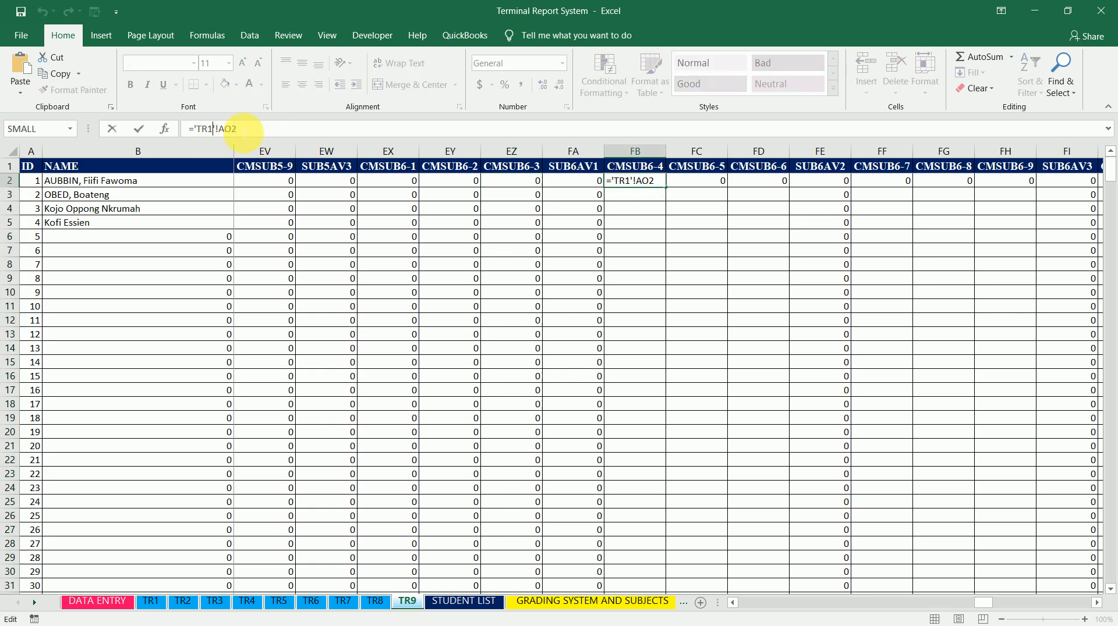
{"action": "key", "text": "BackSpace"}
{"action": "type", "text": "4"}
{"action": "key", "text": "ctrl+Return"}
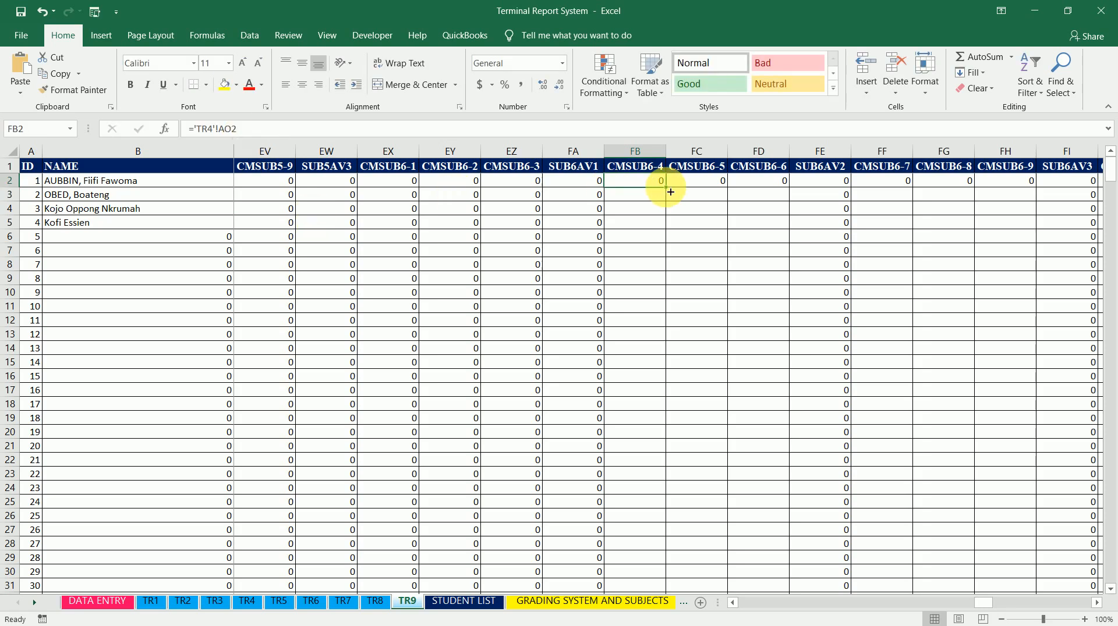
Change CMSUB6-5 cell FC2 to ='TR5'!AO2 and fill it down the column
{"action": "left_click", "coordinate": [706, 187]}
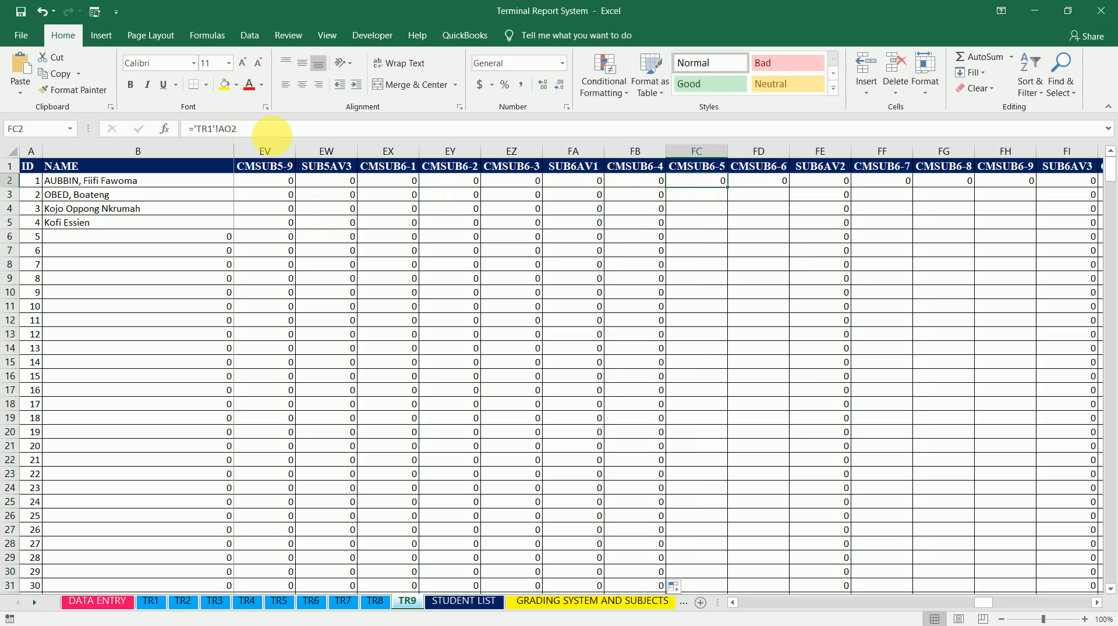
{"action": "left_click", "coordinate": [216, 132]}
{"action": "left_click", "coordinate": [259, 134]}
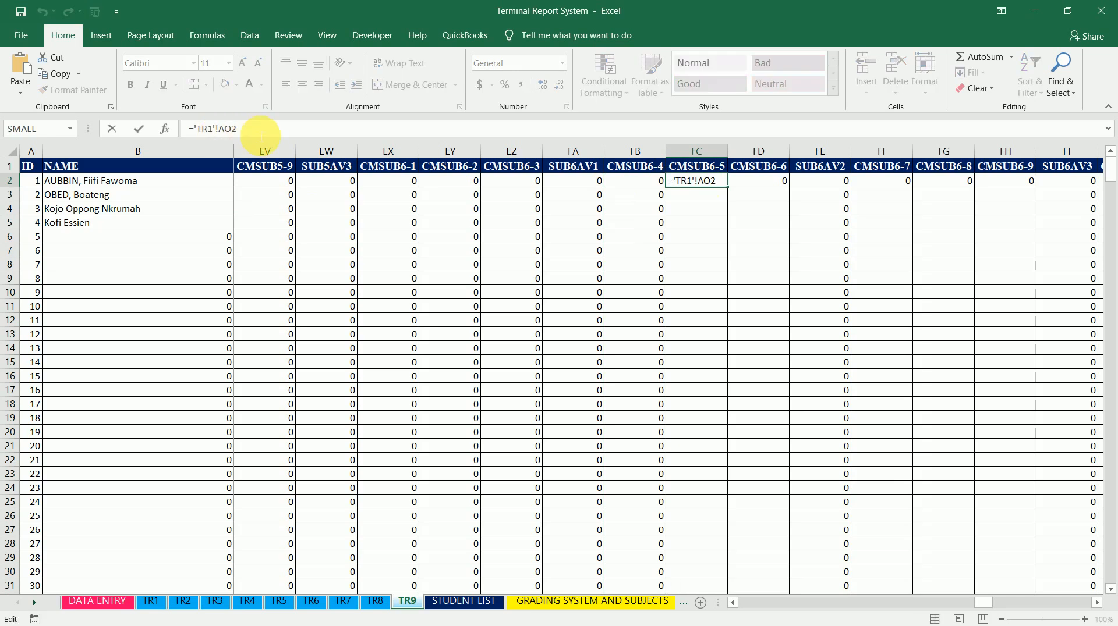
{"action": "key", "text": "BackSpace"}
{"action": "type", "text": "5"}
{"action": "key", "text": "Return"}
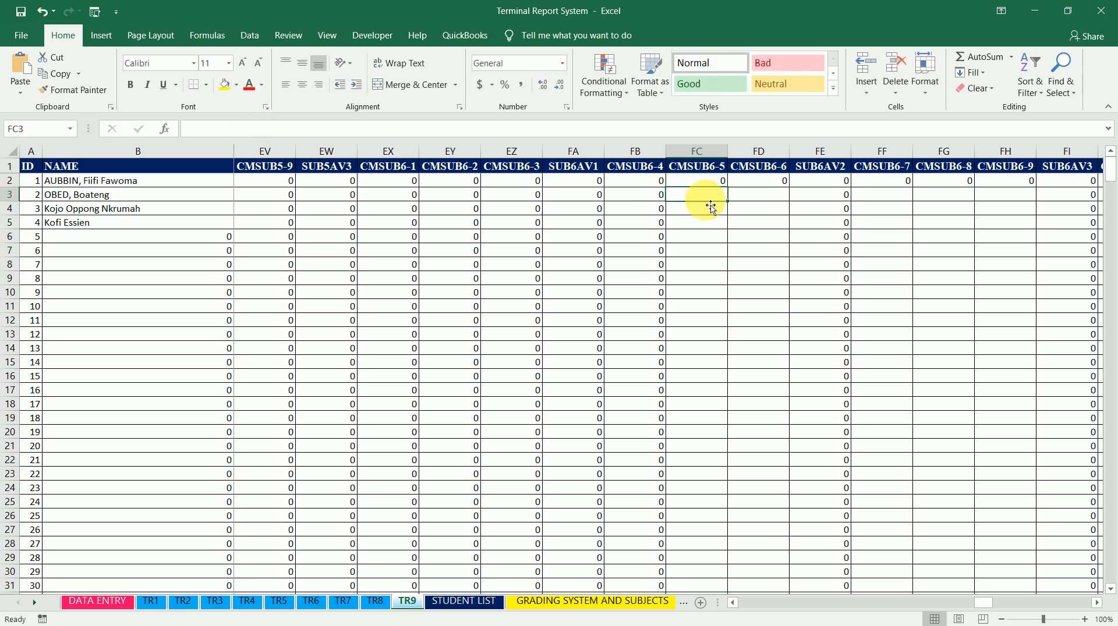
{"action": "left_click", "coordinate": [726, 183]}
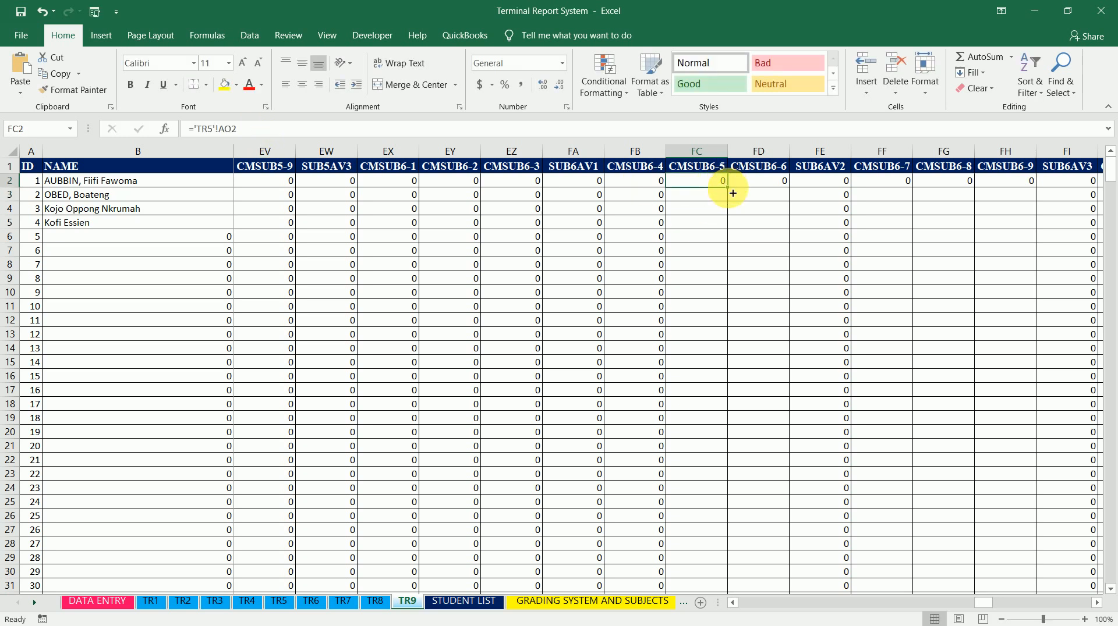
{"action": "double_click", "coordinate": [726, 183]}
Change CMSUB6-6 cell FD2 to ='TR6'!AO2 and fill it down the column
{"action": "left_click", "coordinate": [763, 183]}
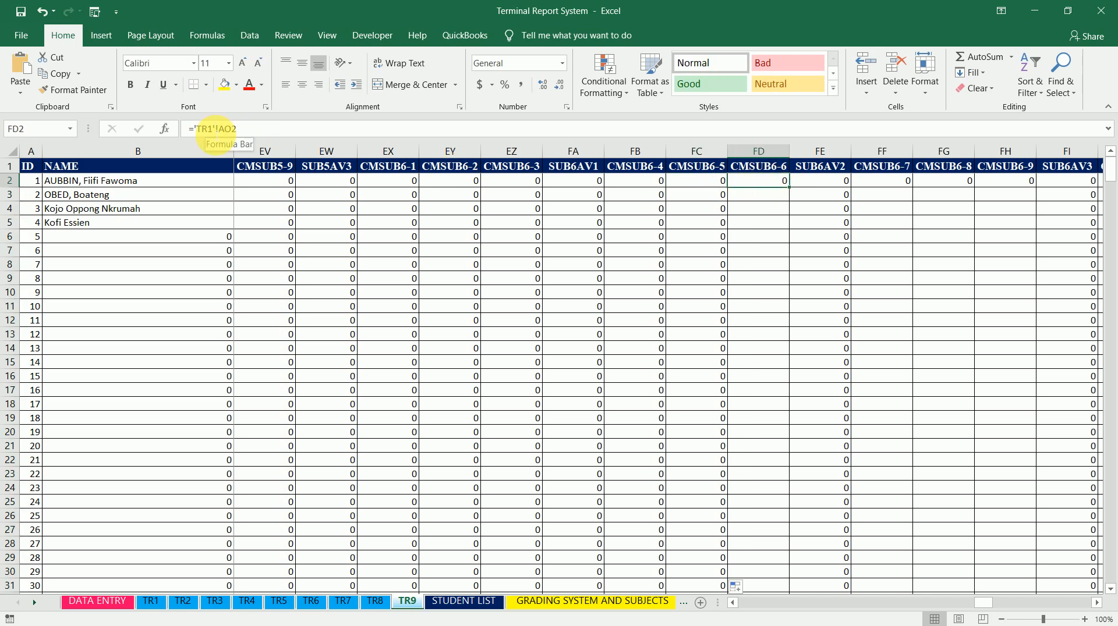
{"action": "left_click", "coordinate": [213, 128]}
{"action": "key", "text": "BackSpace"}
{"action": "type", "text": "6"}
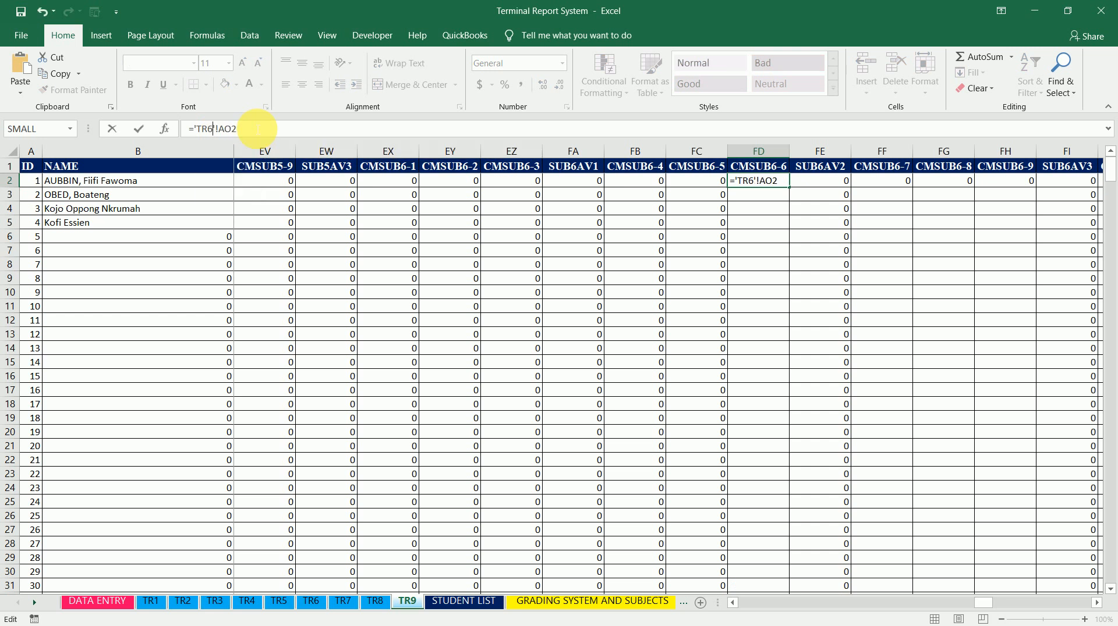
{"action": "key", "text": "ctrl+Return"}
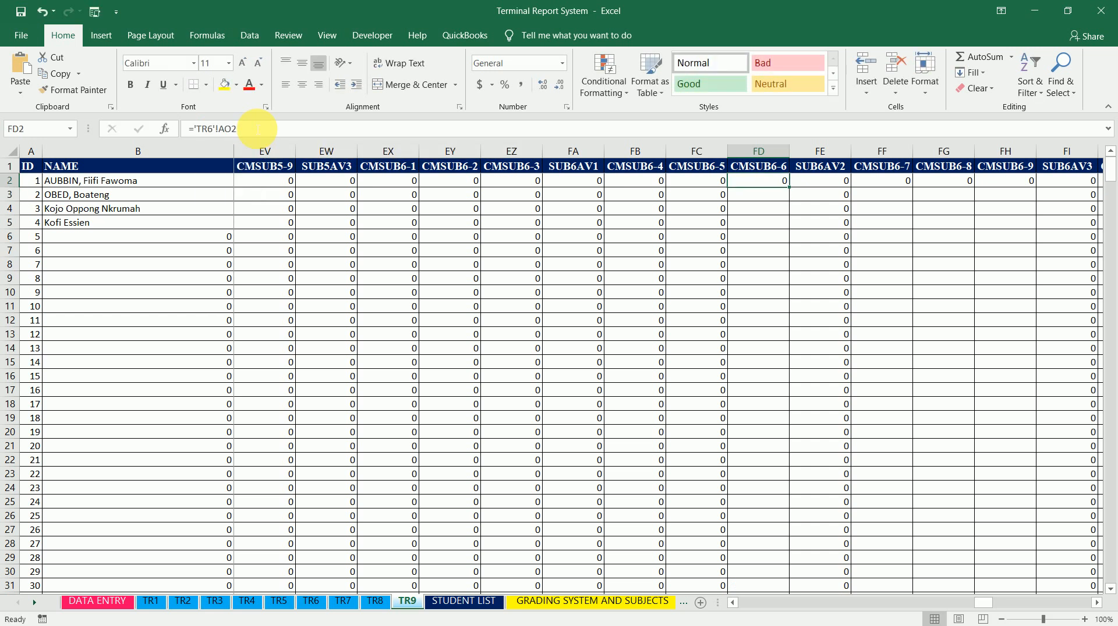
{"action": "double_click", "coordinate": [790, 188]}
Change CMSUB6-7 cell FF2 to ='TR7'!AO2 and fill it down the column
{"action": "left_click", "coordinate": [894, 182]}
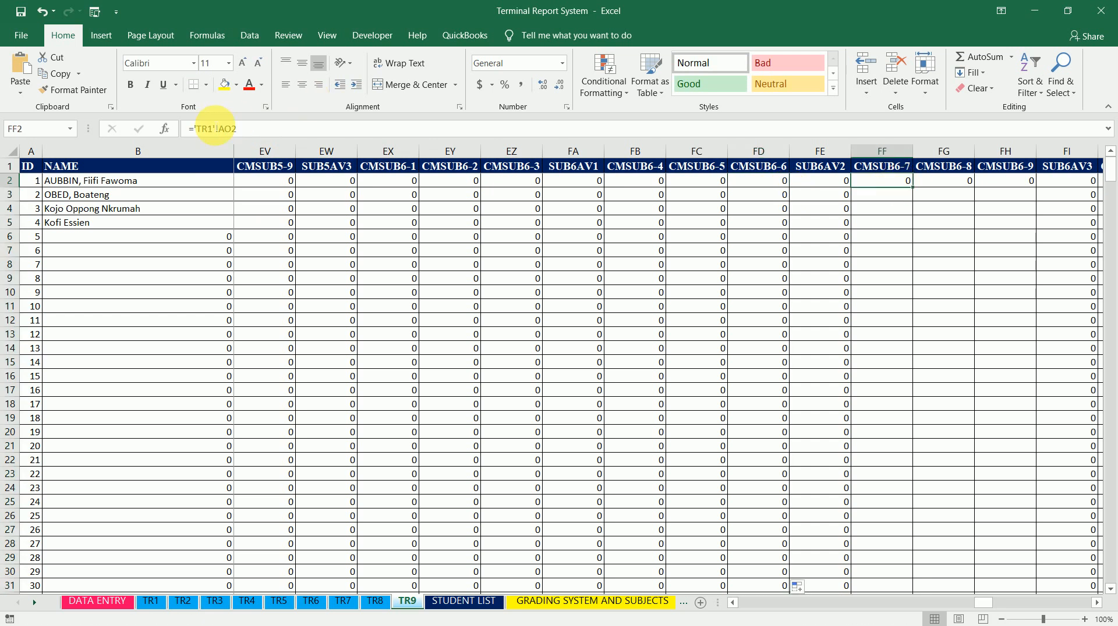
{"action": "left_click", "coordinate": [213, 128]}
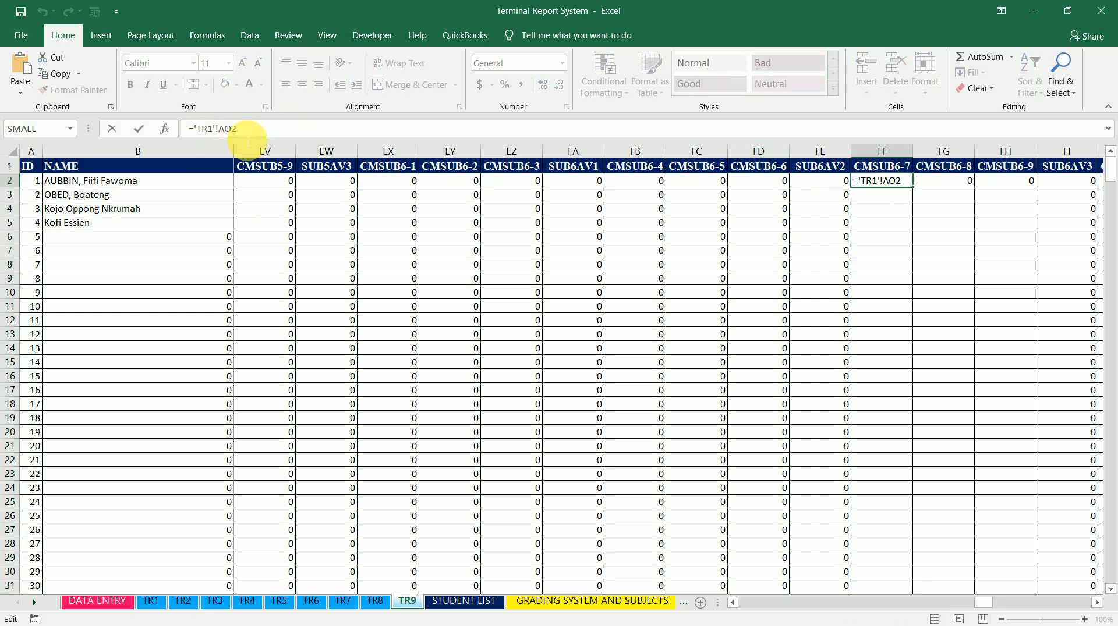
{"action": "key", "text": "BackSpace"}
{"action": "type", "text": "7"}
{"action": "key", "text": "Return"}
{"action": "key", "text": "Up"}
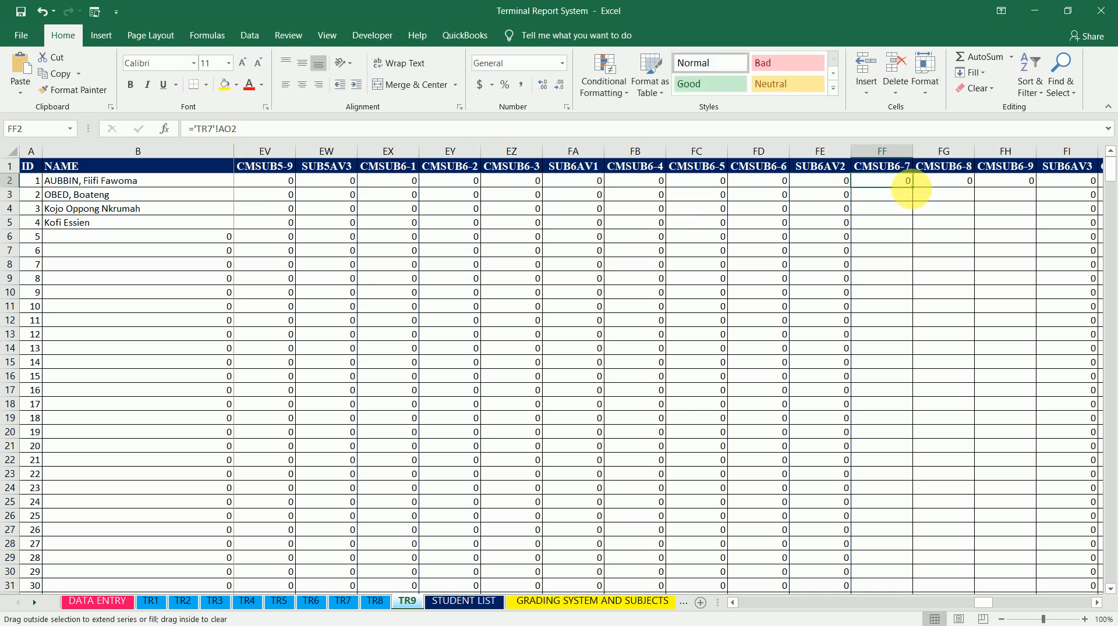
{"action": "double_click", "coordinate": [914, 190]}
Change CMSUB6-8 cell FG2 to ='TR8'!AO2 and fill it down the column
{"action": "left_click", "coordinate": [947, 180]}
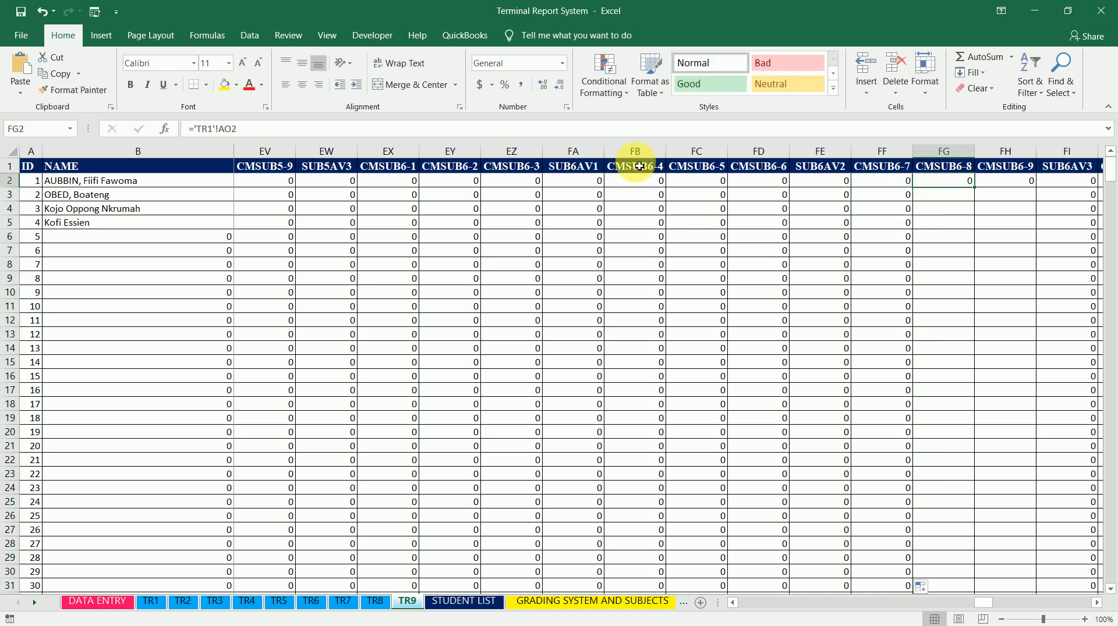
{"action": "left_click", "coordinate": [212, 129]}
{"action": "key", "text": "BackSpace"}
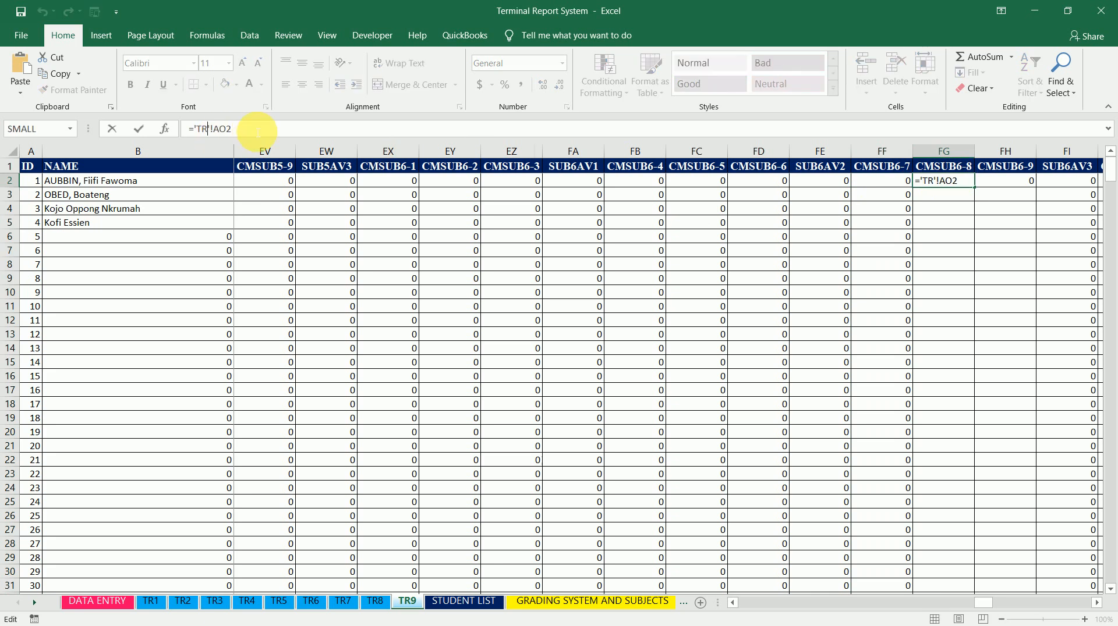
{"action": "type", "text": "8"}
{"action": "key", "text": "ctrl+Return"}
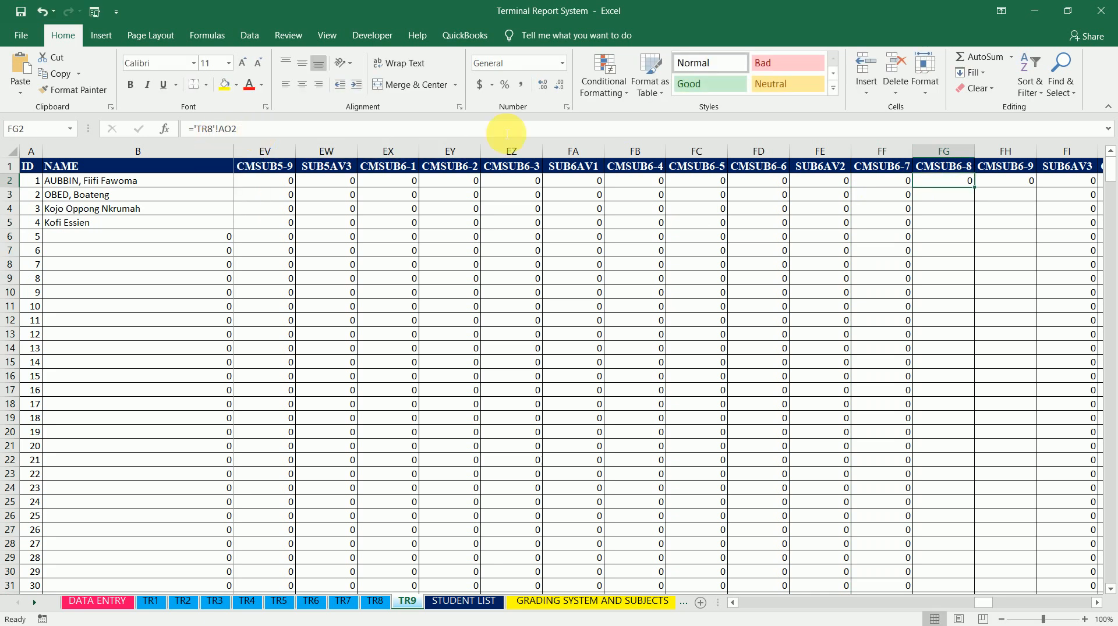
{"action": "double_click", "coordinate": [980, 193]}
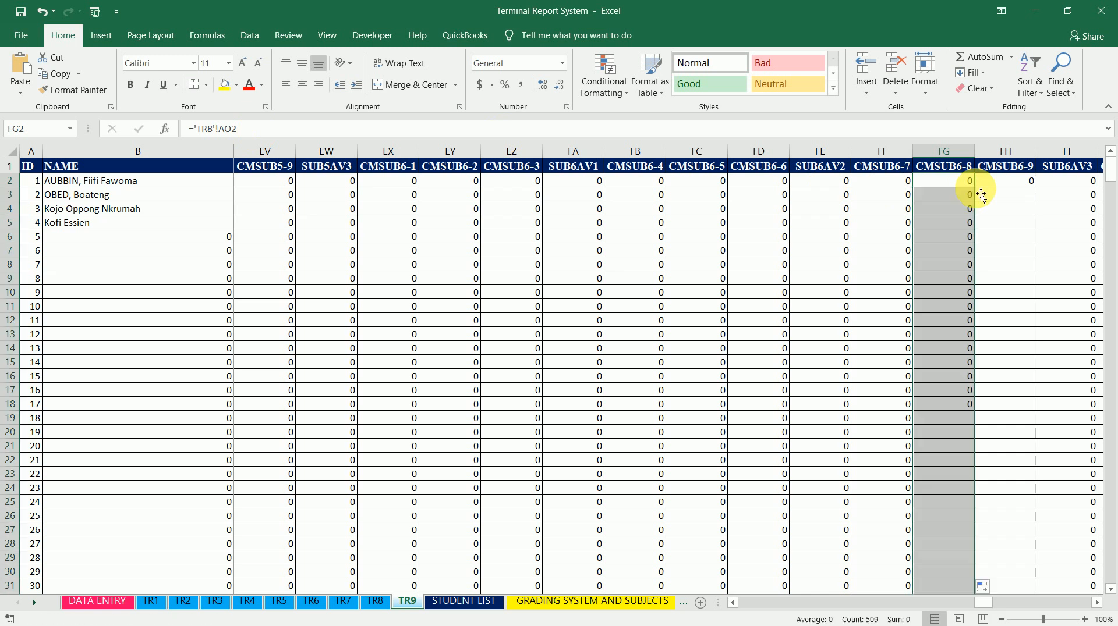
Fill the CMSUB6-9 formula in FH2 down the column
{"action": "left_click", "coordinate": [1014, 186]}
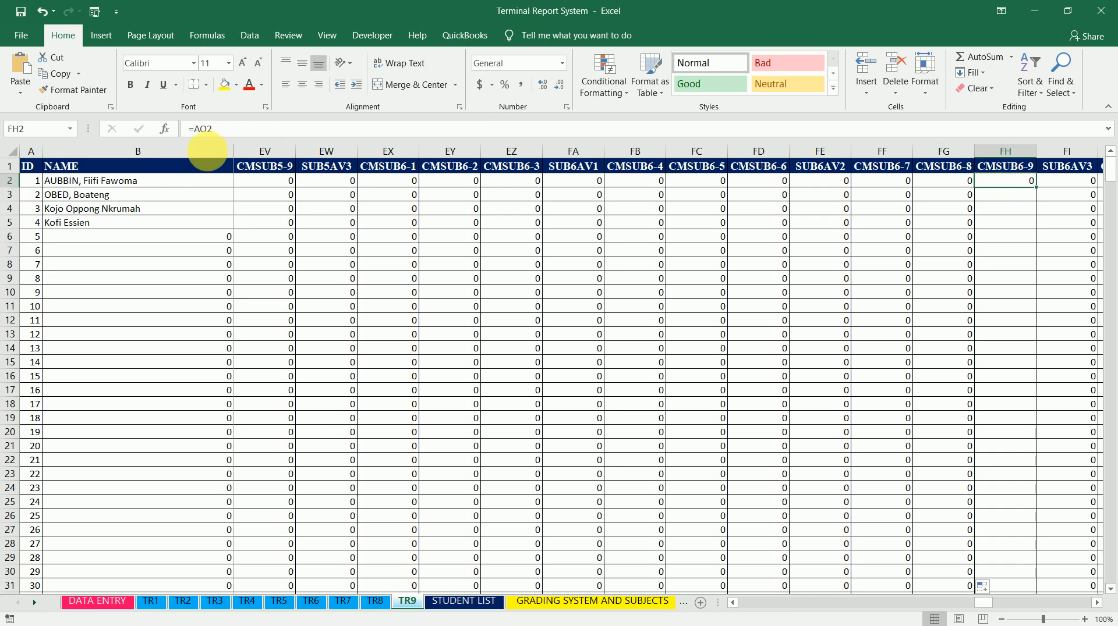
{"action": "double_click", "coordinate": [1040, 194]}
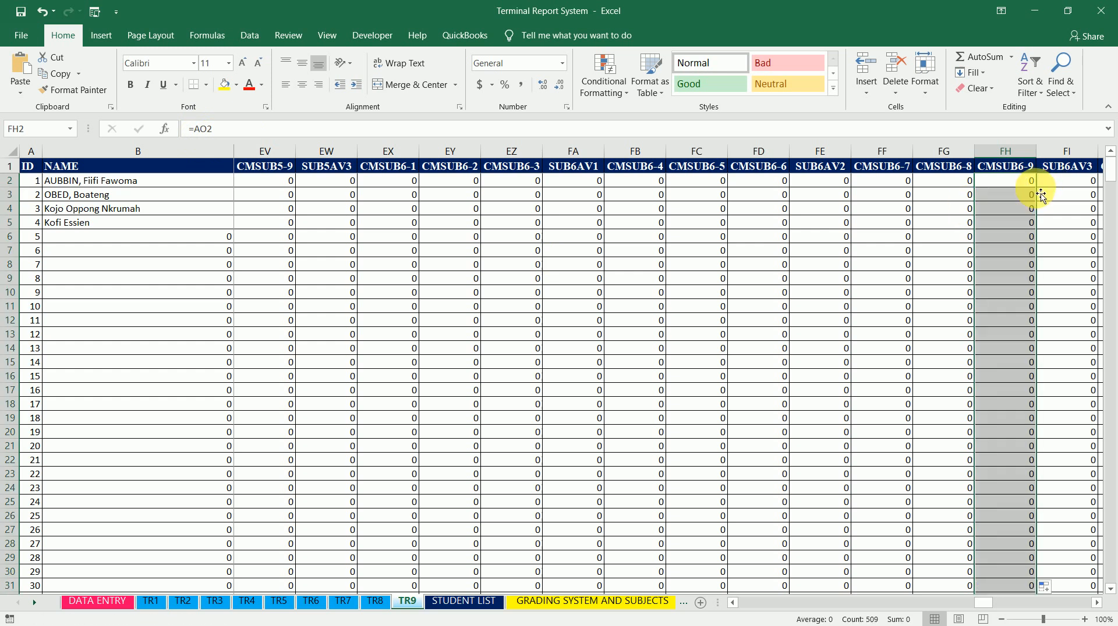
Link CMSUB7-1 cell FJ2 to SUB7(100) cell AU2 on sheet TR1, giving ='TR1'!AU2
{"action": "key", "text": "Right"}
{"action": "key", "text": "Right"}
{"action": "key", "text": "Right"}
{"action": "key", "text": "Right"}
{"action": "key", "text": "Left"}
{"action": "key", "text": "Left"}
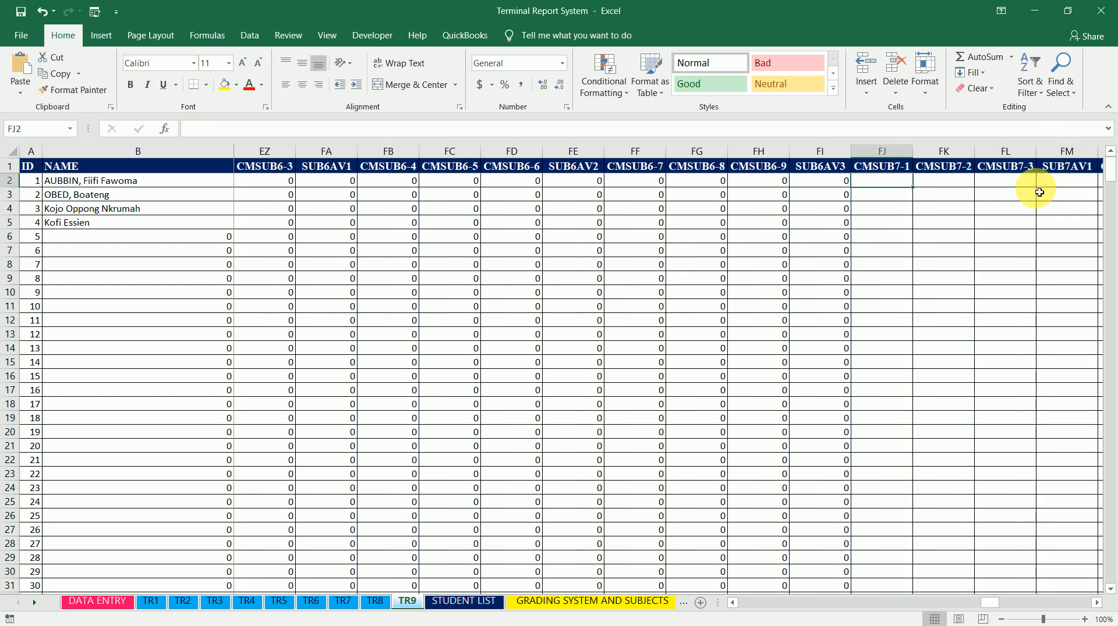
{"action": "type", "text": "="}
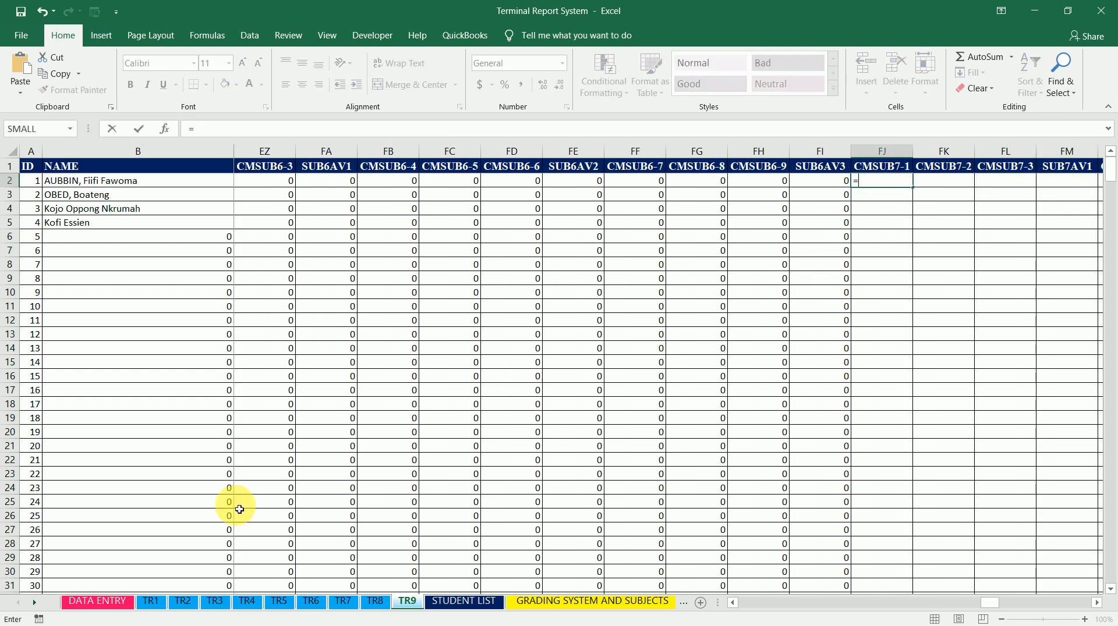
{"action": "left_click", "coordinate": [153, 600]}
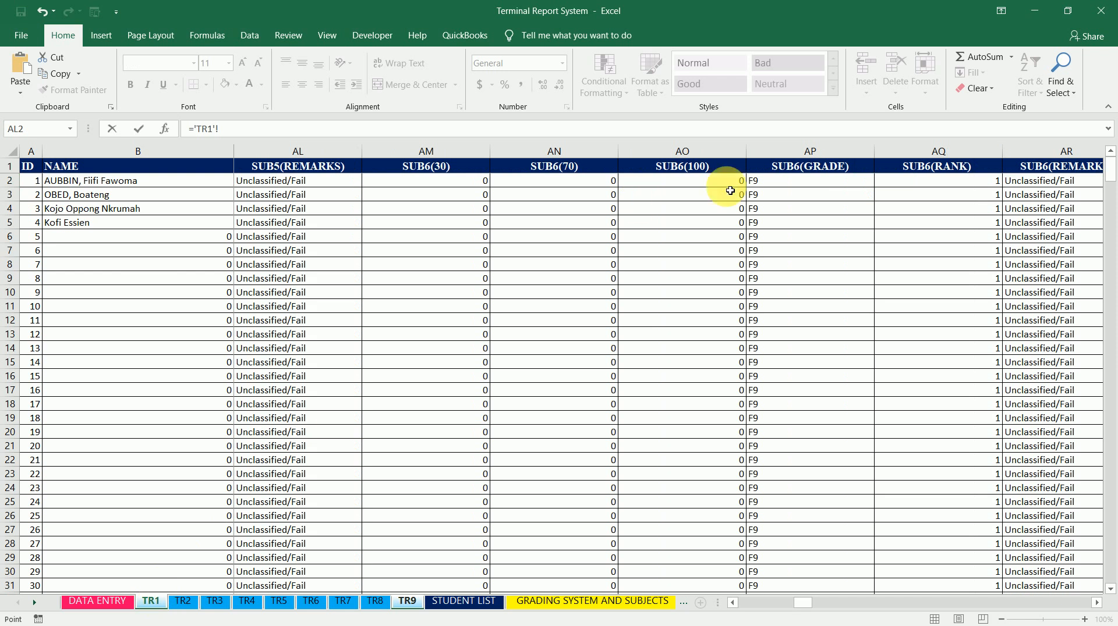
{"action": "left_click", "coordinate": [812, 190]}
{"action": "key", "text": "Right"}
{"action": "key", "text": "Right"}
{"action": "key", "text": "Right"}
{"action": "key", "text": "Right"}
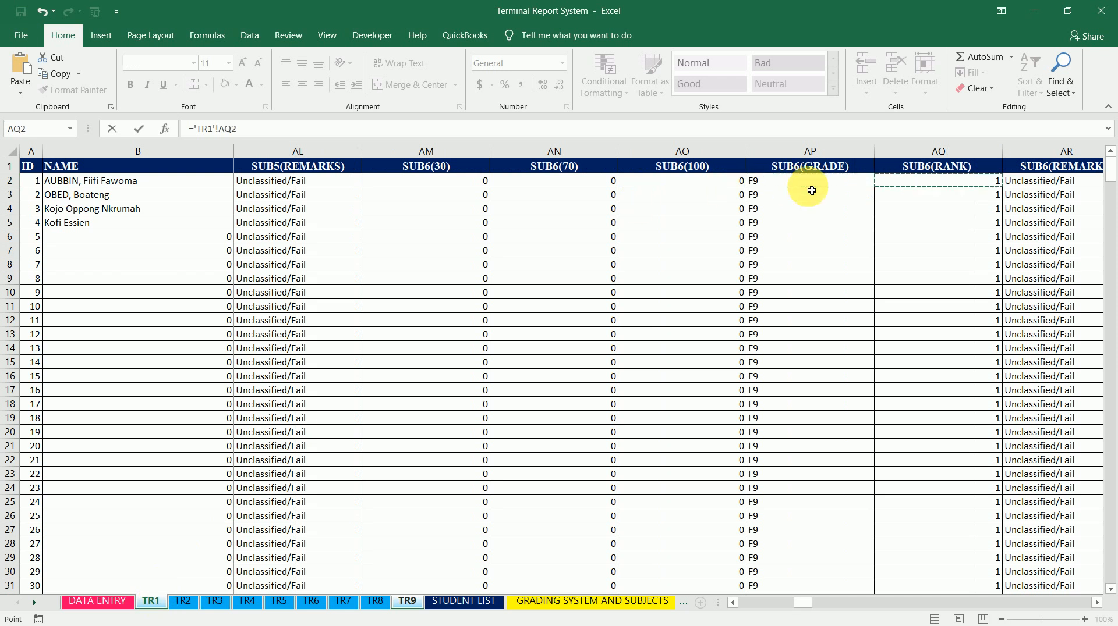
{"action": "key", "text": "Right"}
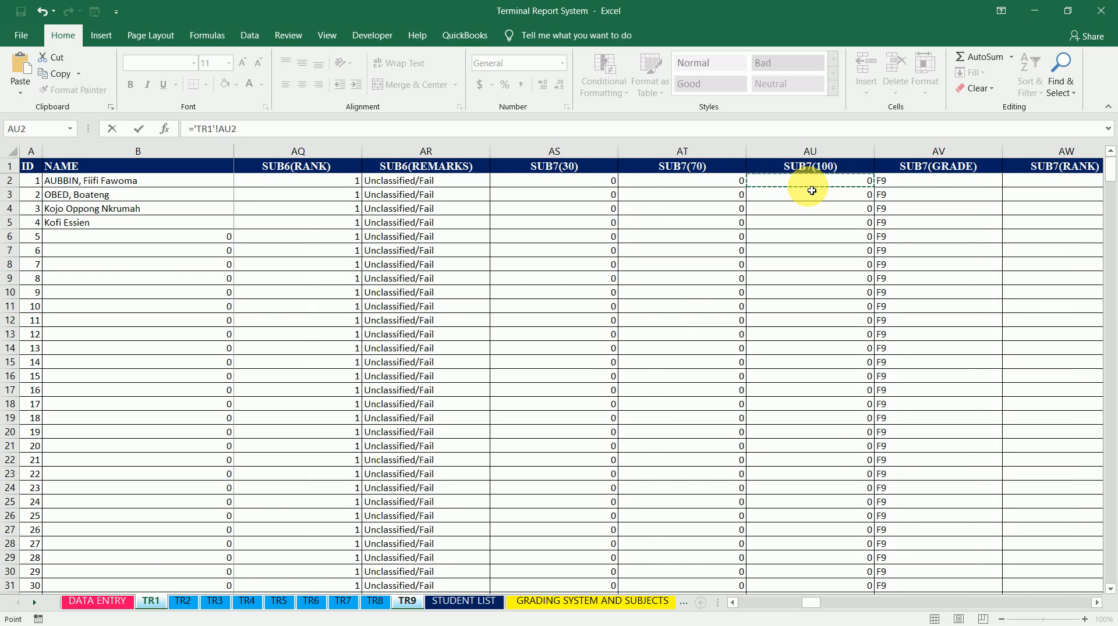
{"action": "key", "text": "Return"}
{"action": "key", "text": "Up"}
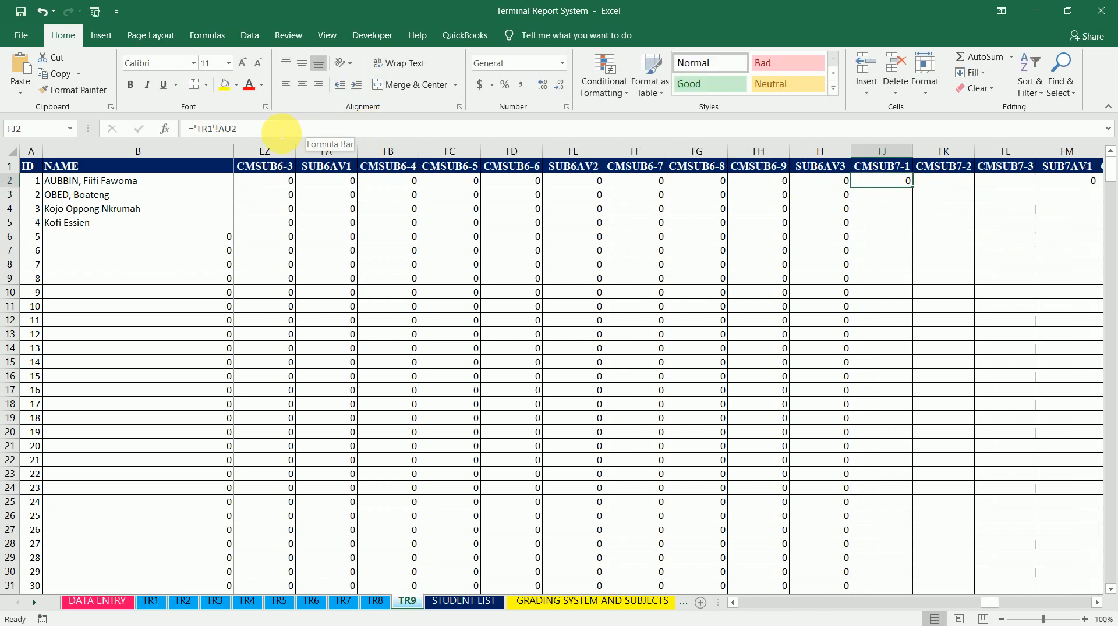
Copy the ='TR1'!AU2 formula text and paste it into row 2 of the CMSUB7-2 through CMSUB7-9 columns
{"action": "left_click_drag", "start_coordinate": [281, 129], "coordinate": [178, 135]}
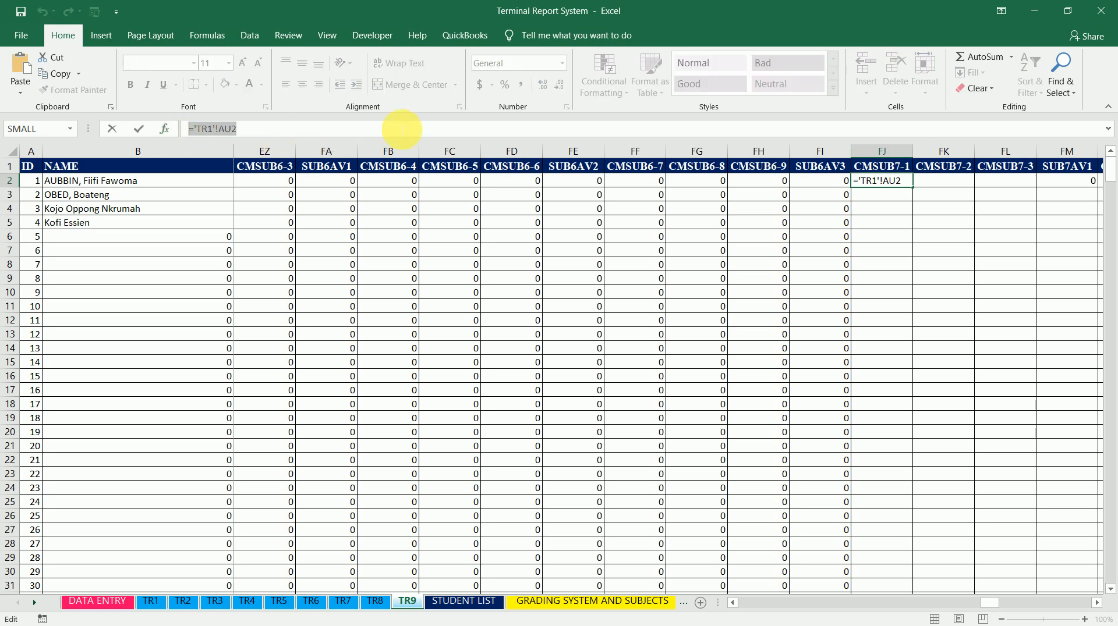
{"action": "left_click", "coordinate": [673, 127]}
{"action": "left_click", "coordinate": [940, 182]}
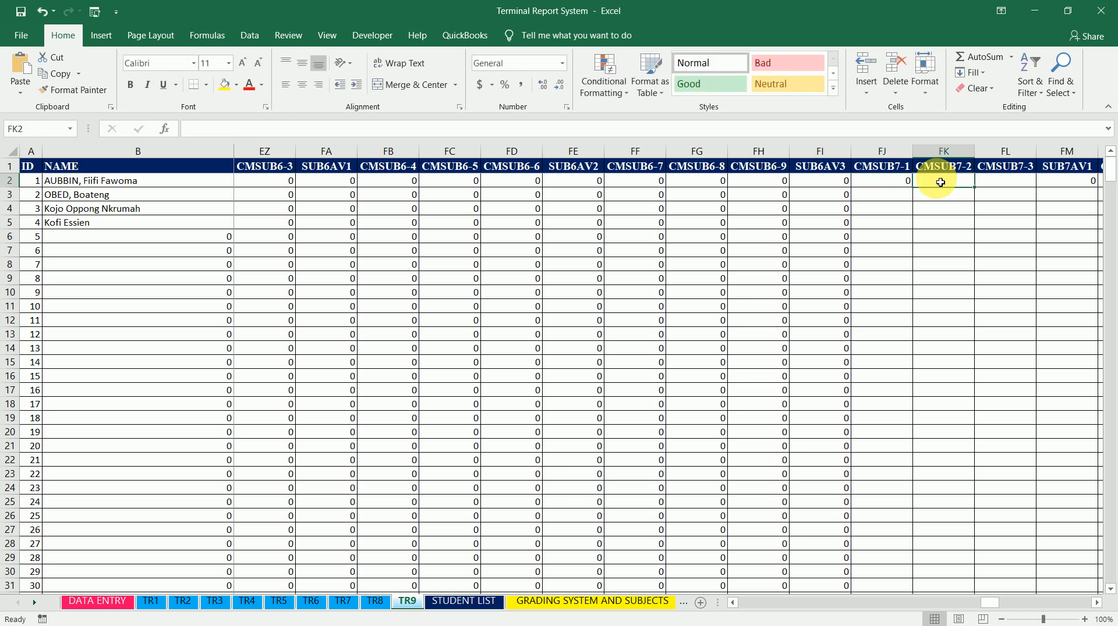
{"action": "key", "text": "ctrl+v"}
{"action": "left_click", "coordinate": [1021, 182]}
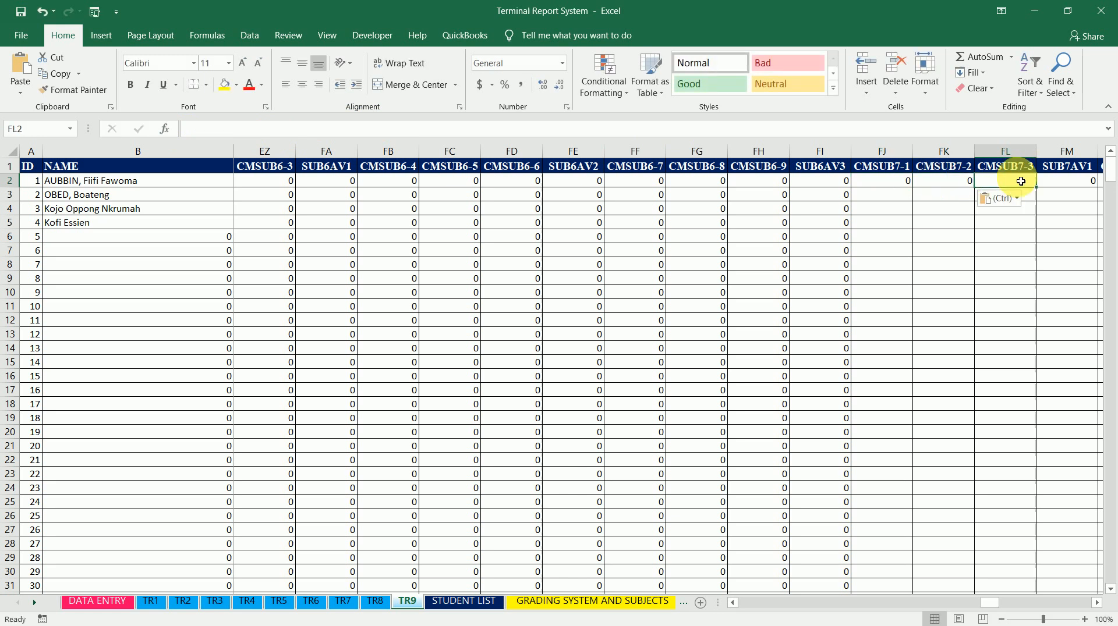
{"action": "key", "text": "ctrl+v"}
{"action": "key", "text": "Right"}
{"action": "key", "text": "Right"}
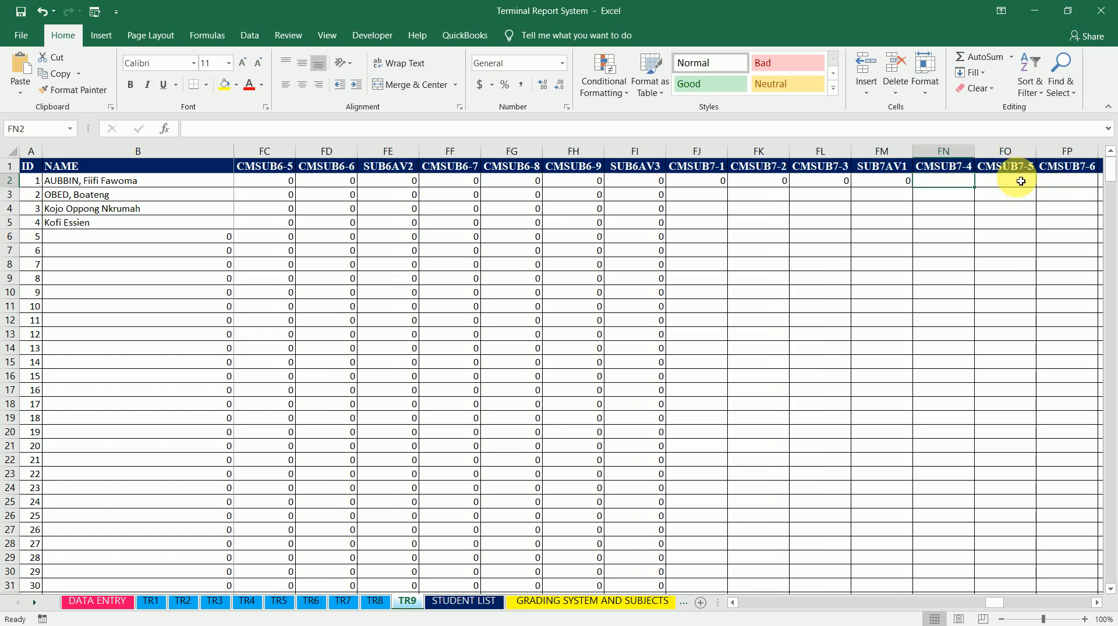
{"action": "key", "text": "ctrl+v"}
{"action": "left_click", "coordinate": [1021, 182]}
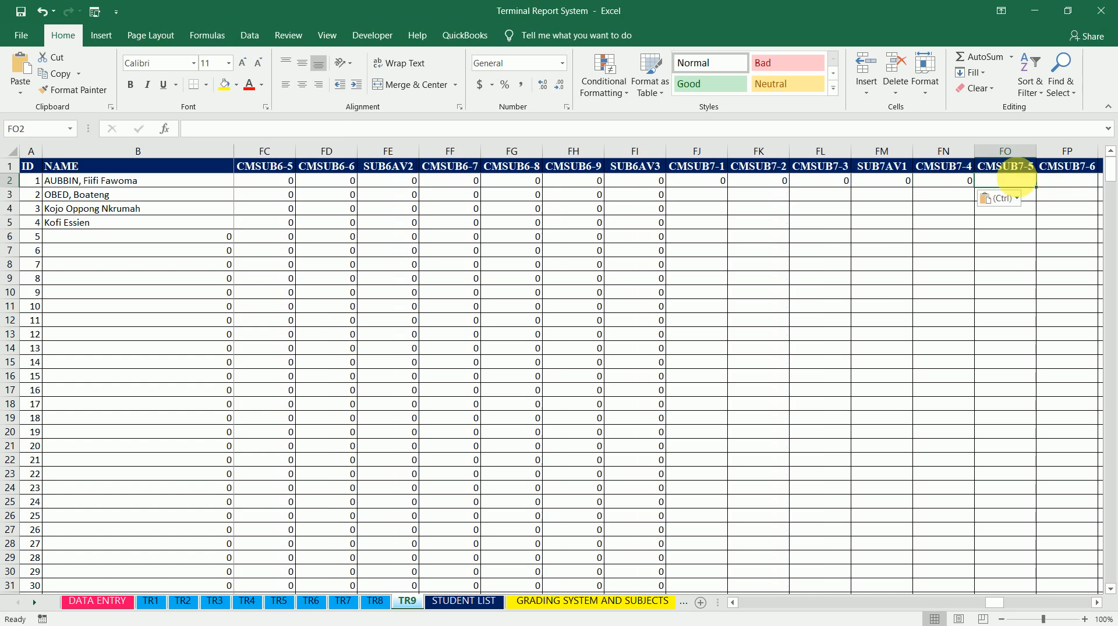
{"action": "key", "text": "ctrl+v"}
{"action": "key", "text": "Right"}
{"action": "key", "text": "ctrl+v"}
{"action": "key", "text": "Right"}
{"action": "key", "text": "ctrl+v"}
{"action": "key", "text": "Right"}
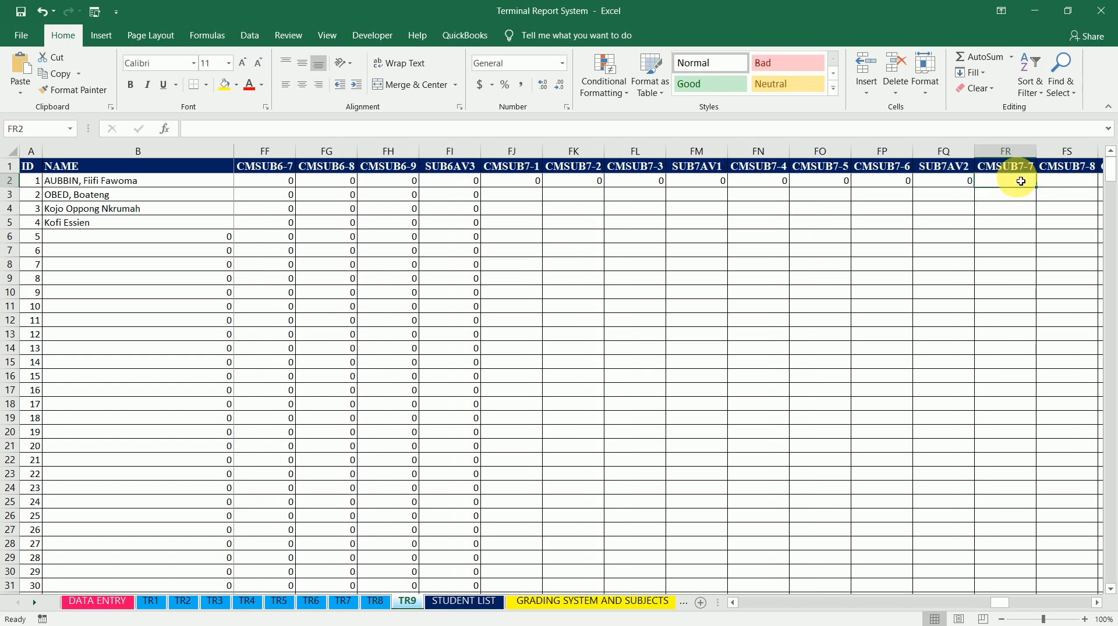
{"action": "key", "text": "ctrl+v"}
{"action": "key", "text": "Right"}
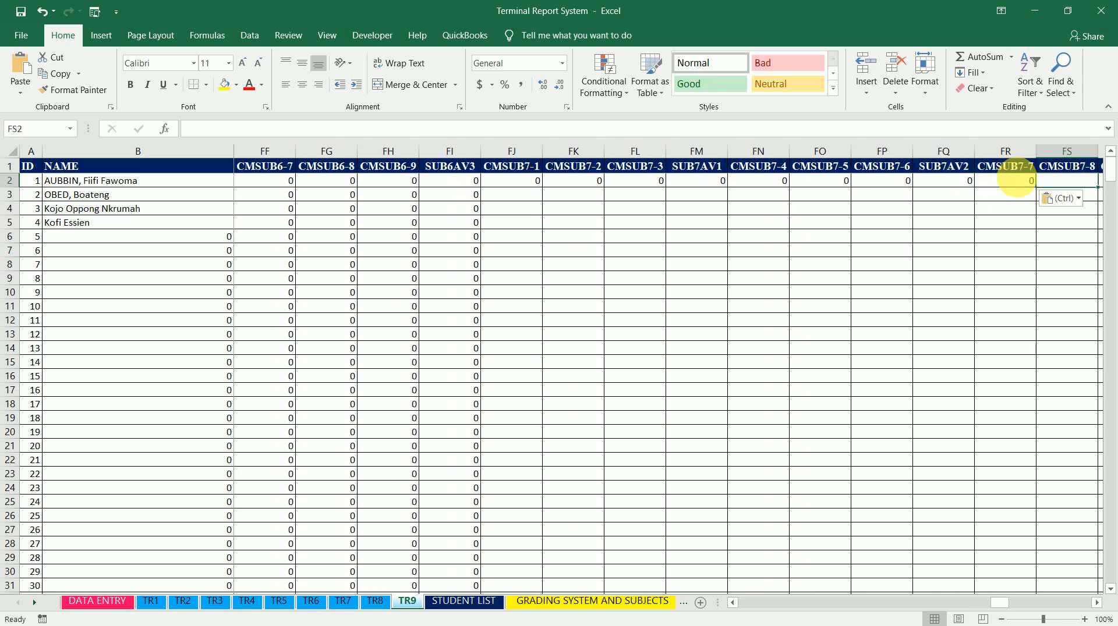
{"action": "key", "text": "ctrl+v"}
{"action": "key", "text": "Right"}
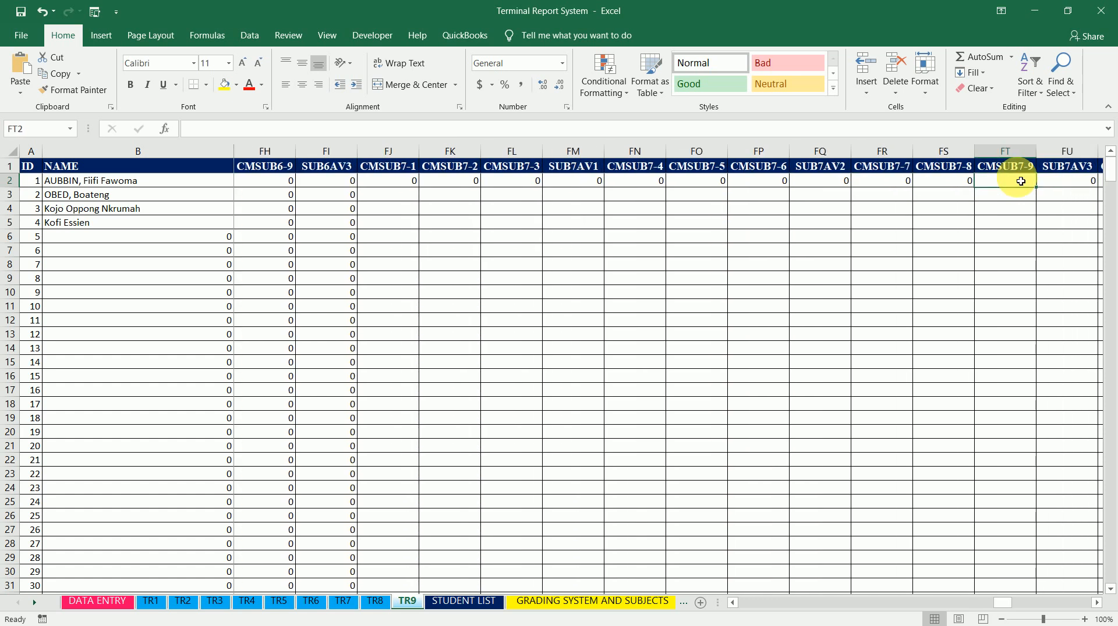
{"action": "key", "text": "ctrl+v"}
Fill the CMSUB7-1 formula in FJ2 down the column
{"action": "key", "text": "Left"}
{"action": "key", "text": "Left"}
{"action": "key", "text": "Left"}
{"action": "key", "text": "Left"}
{"action": "key", "text": "Left"}
{"action": "key", "text": "Left"}
{"action": "key", "text": "Left"}
{"action": "key", "text": "Left"}
{"action": "key", "text": "Left"}
{"action": "key", "text": "Left"}
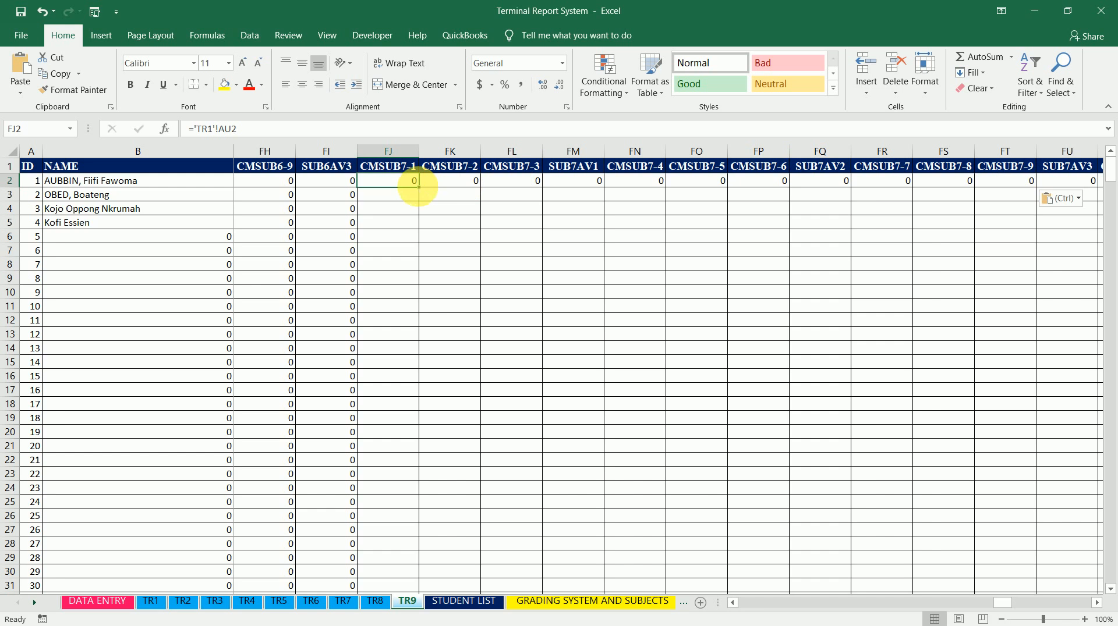
{"action": "double_click", "coordinate": [418, 187]}
Change CMSUB7-2 cell FK2 to ='TR2'!AU2 and fill it down the column
{"action": "left_click", "coordinate": [469, 182]}
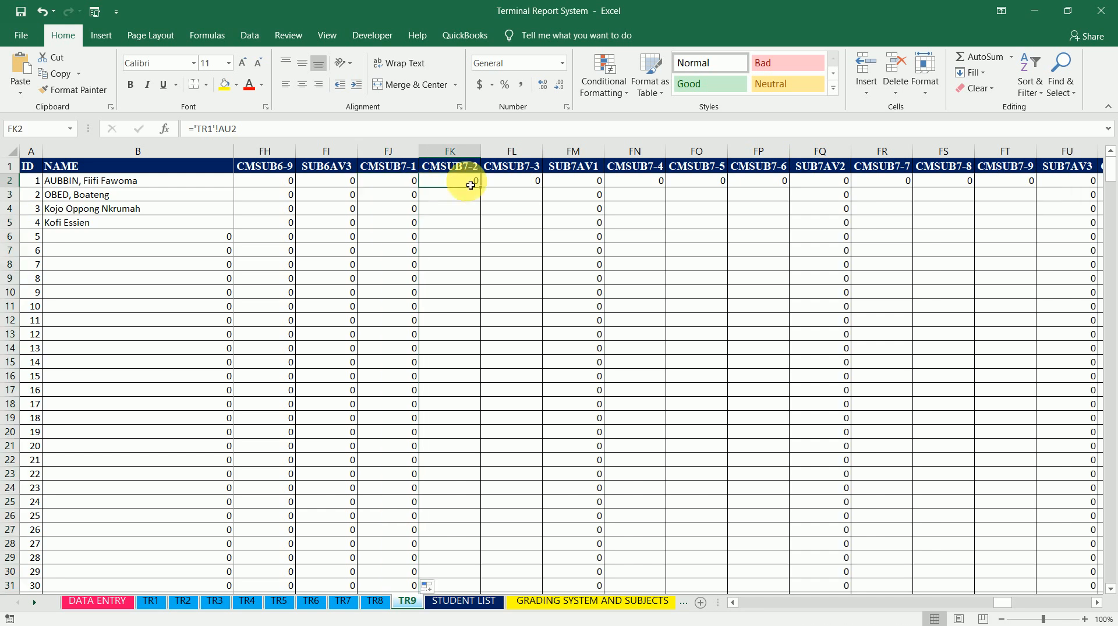
{"action": "left_click", "coordinate": [214, 129]}
{"action": "key", "text": "BackSpace"}
{"action": "type", "text": "2"}
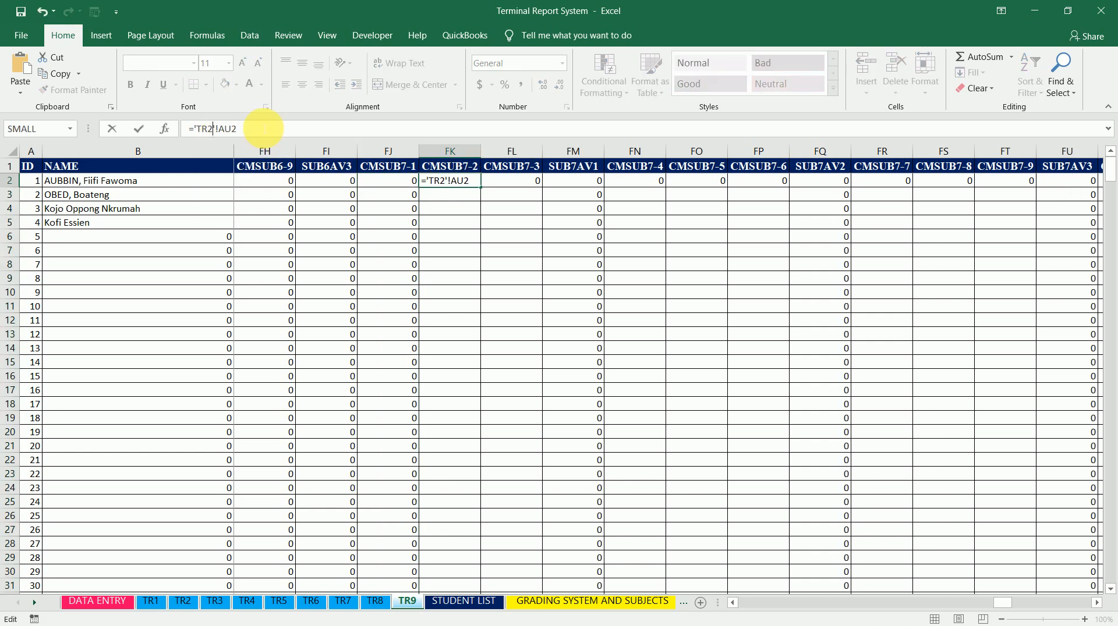
{"action": "left_click", "coordinate": [138, 129]}
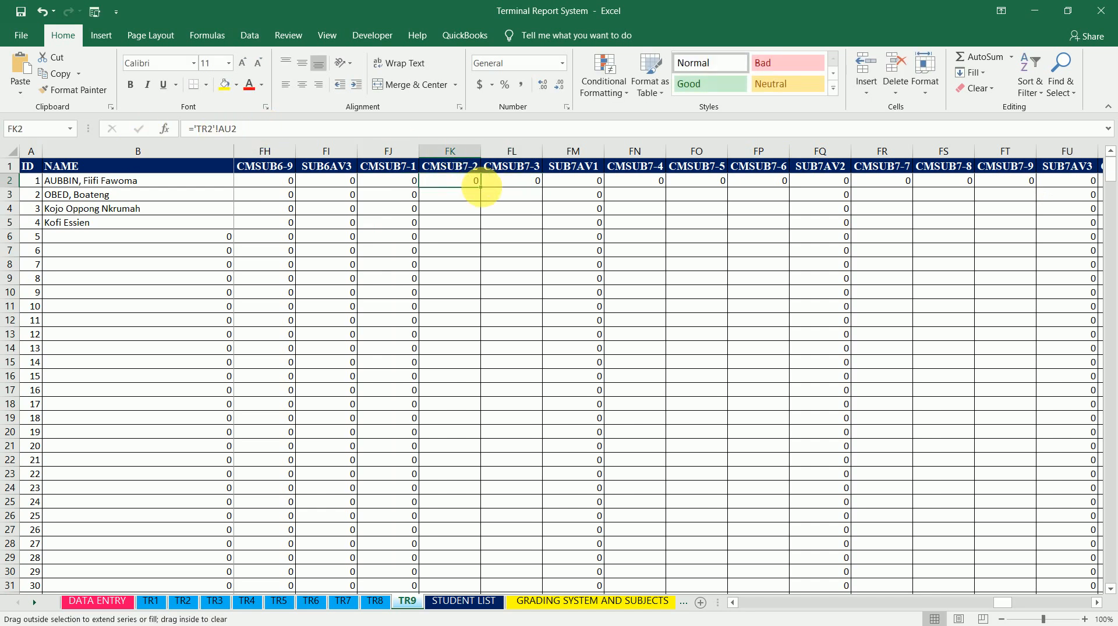
{"action": "double_click", "coordinate": [479, 185]}
Change CMSUB7-3 cell FL2 to ='TR3'!AU2 and fill it down the column
{"action": "left_click", "coordinate": [516, 187]}
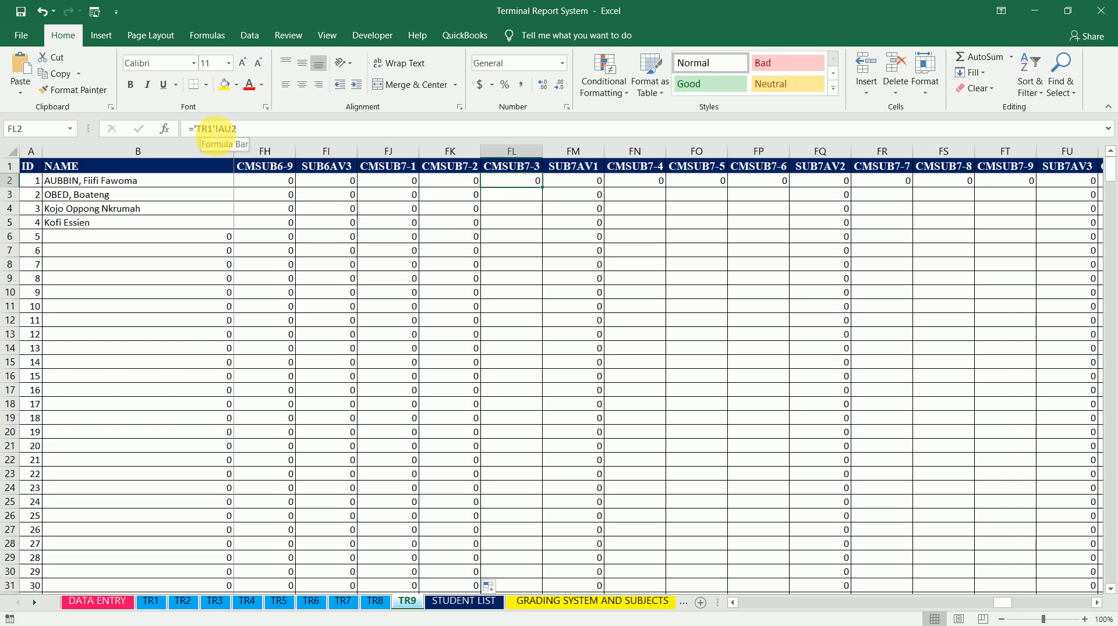
{"action": "left_click", "coordinate": [214, 128]}
{"action": "key", "text": "BackSpace"}
{"action": "type", "text": "3"}
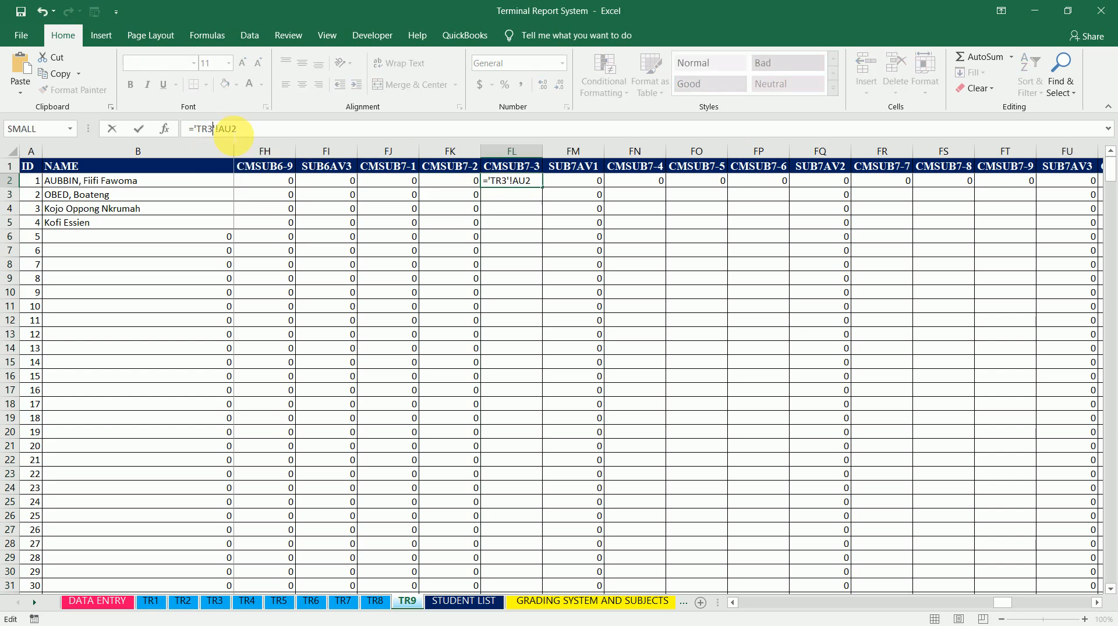
{"action": "key", "text": "Return"}
{"action": "key", "text": "Up"}
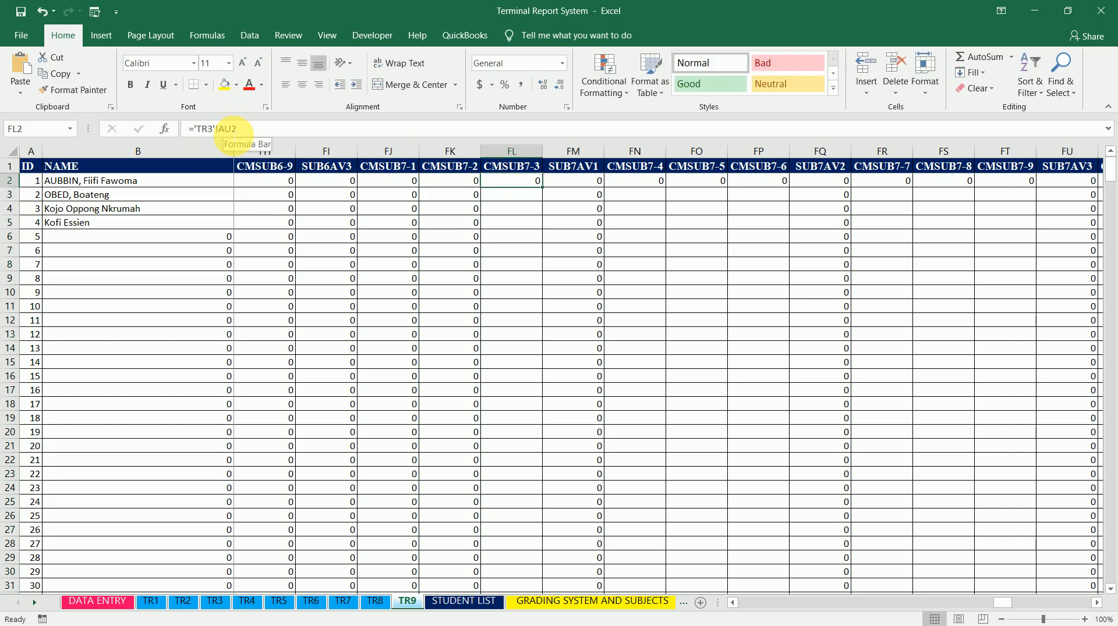
{"action": "double_click", "coordinate": [547, 191]}
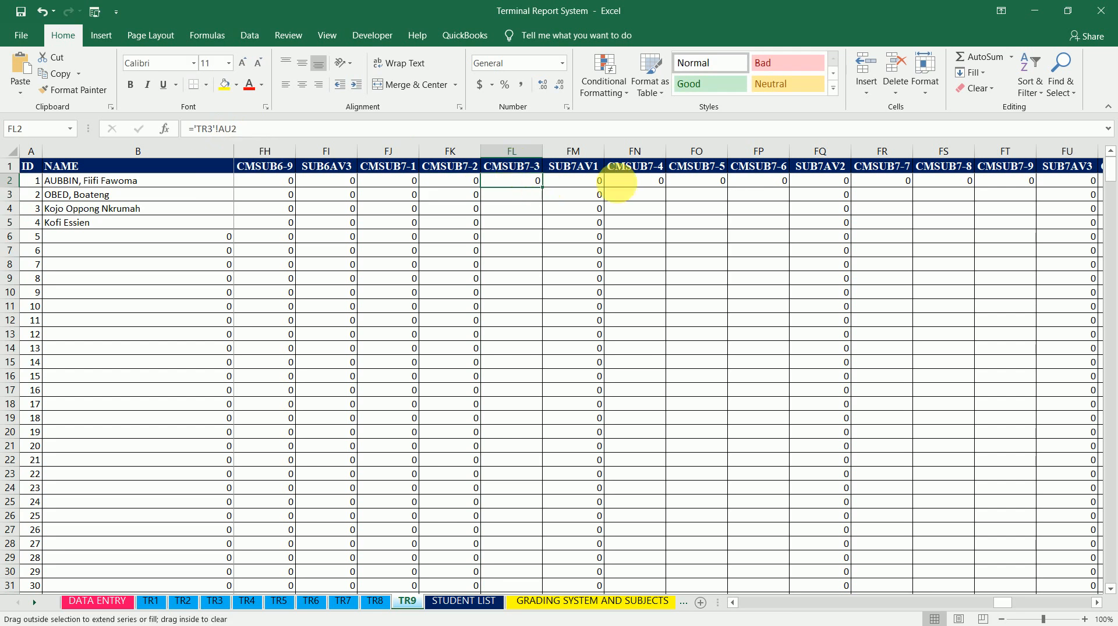
Change CMSUB7-4 cell FN2 to ='TR4'!AU2 and fill it down the column
{"action": "left_click", "coordinate": [639, 183]}
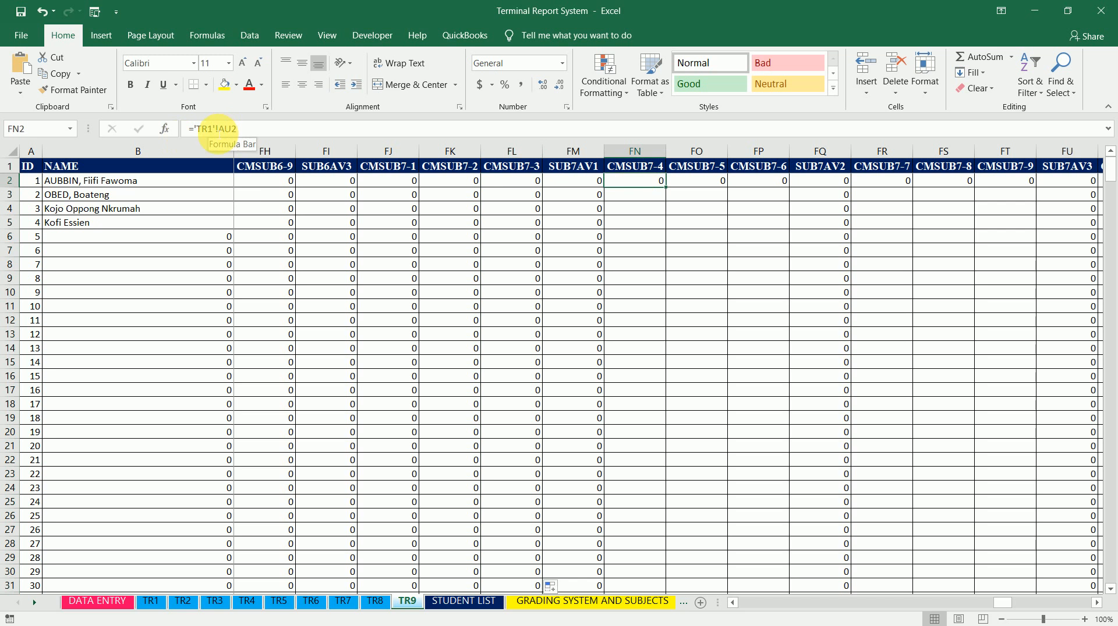
{"action": "left_click", "coordinate": [225, 128]}
{"action": "key", "text": "BackSpace"}
{"action": "type", "text": "4"}
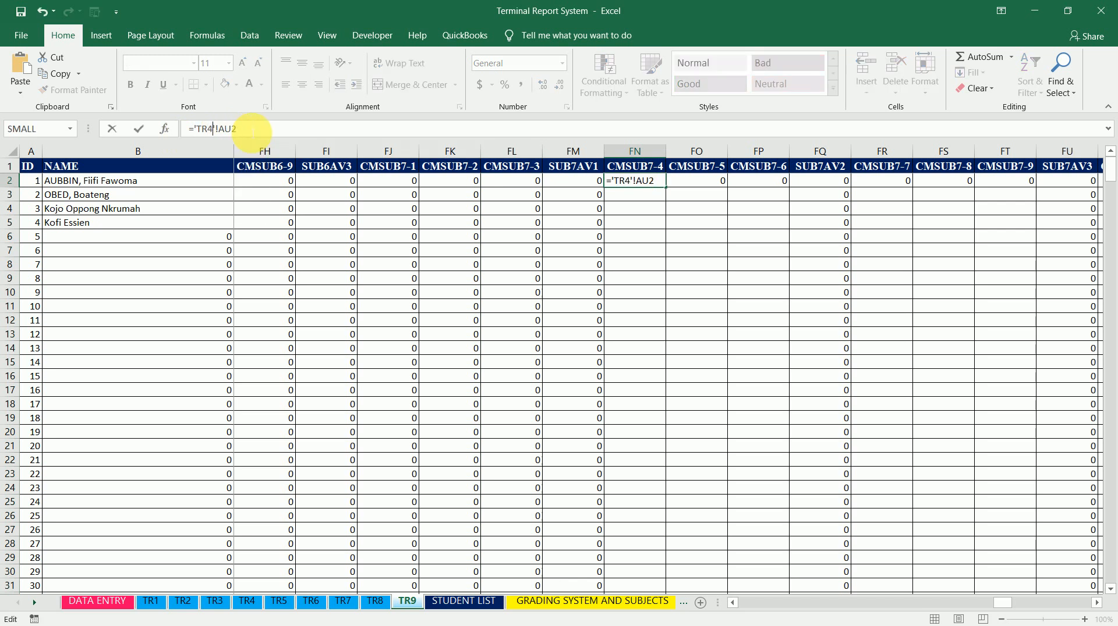
{"action": "key", "text": "Return"}
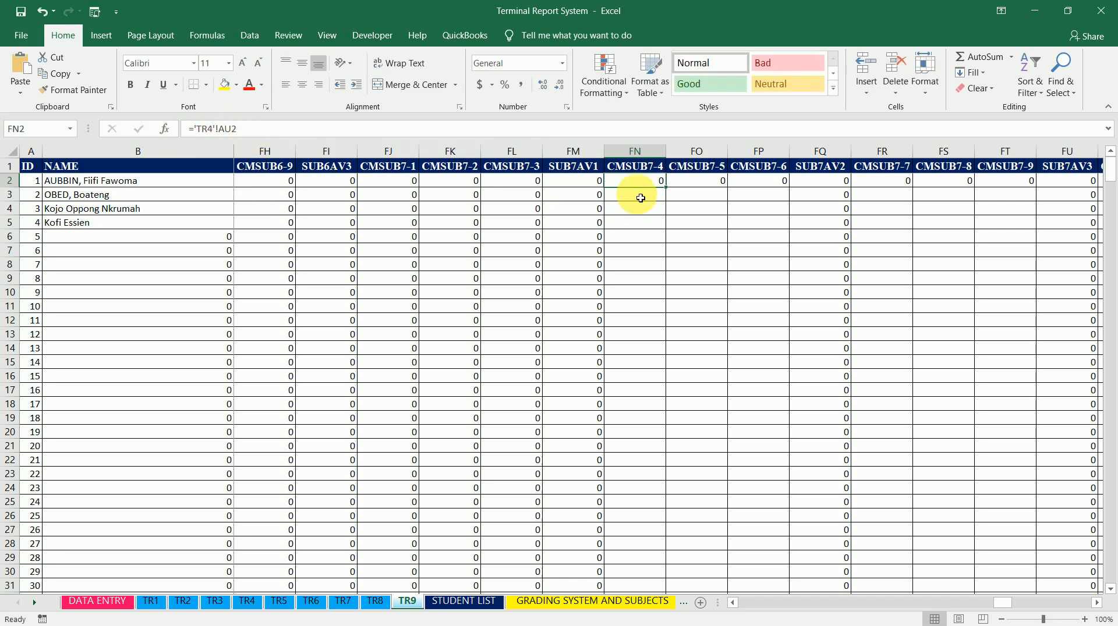
{"action": "double_click", "coordinate": [669, 194]}
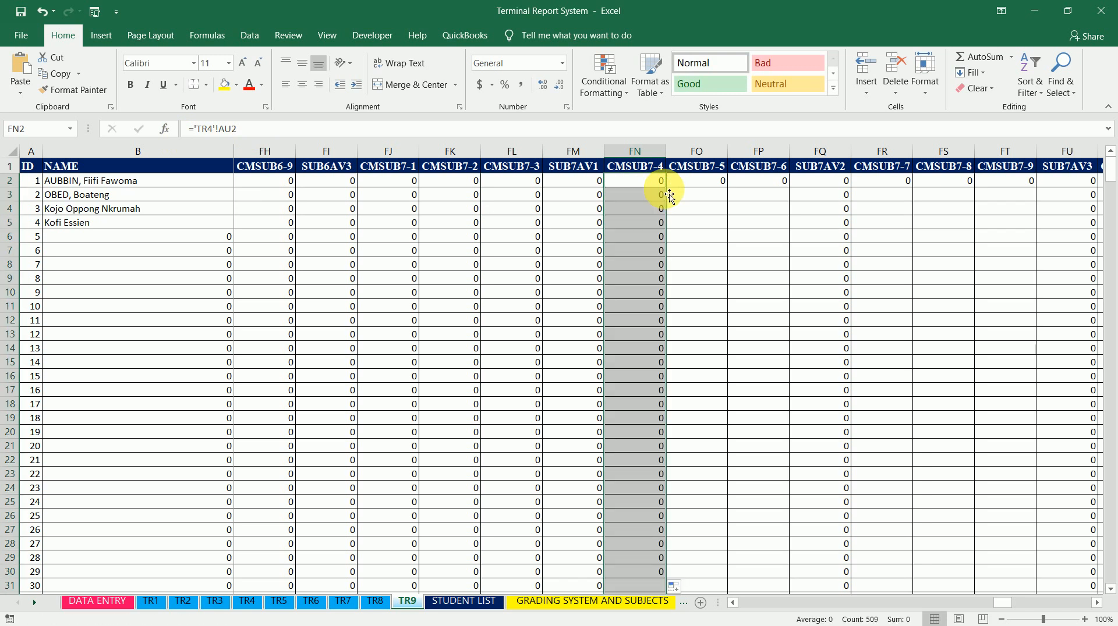
Change CMSUB7-5 cell FO2 to ='TR5'!AU2 and fill it down the column
{"action": "left_click", "coordinate": [712, 189]}
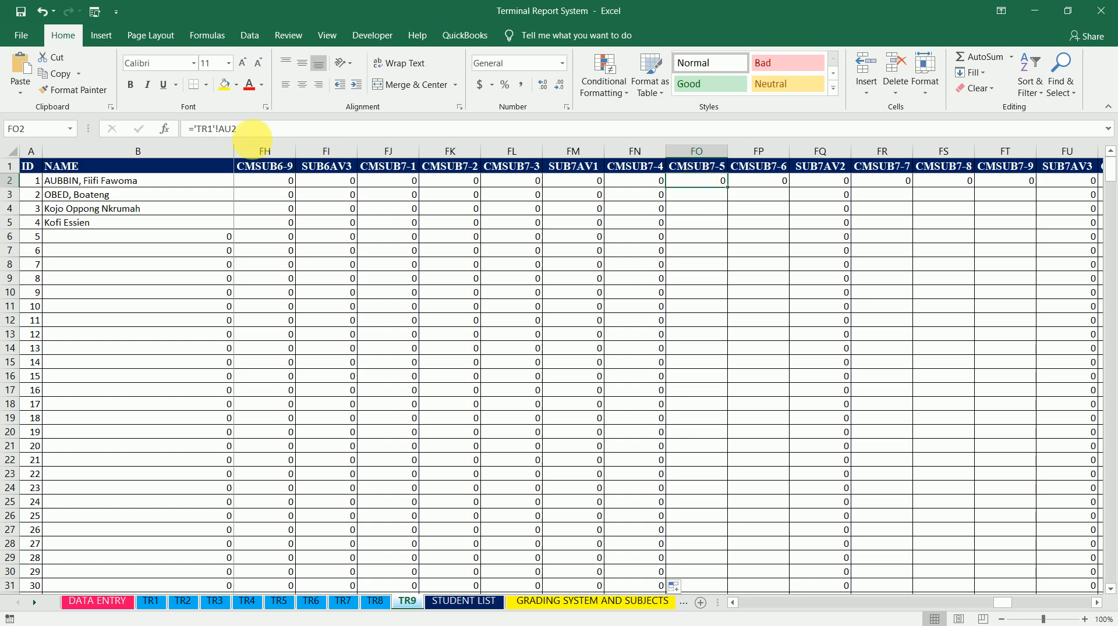
{"action": "left_click", "coordinate": [211, 129]}
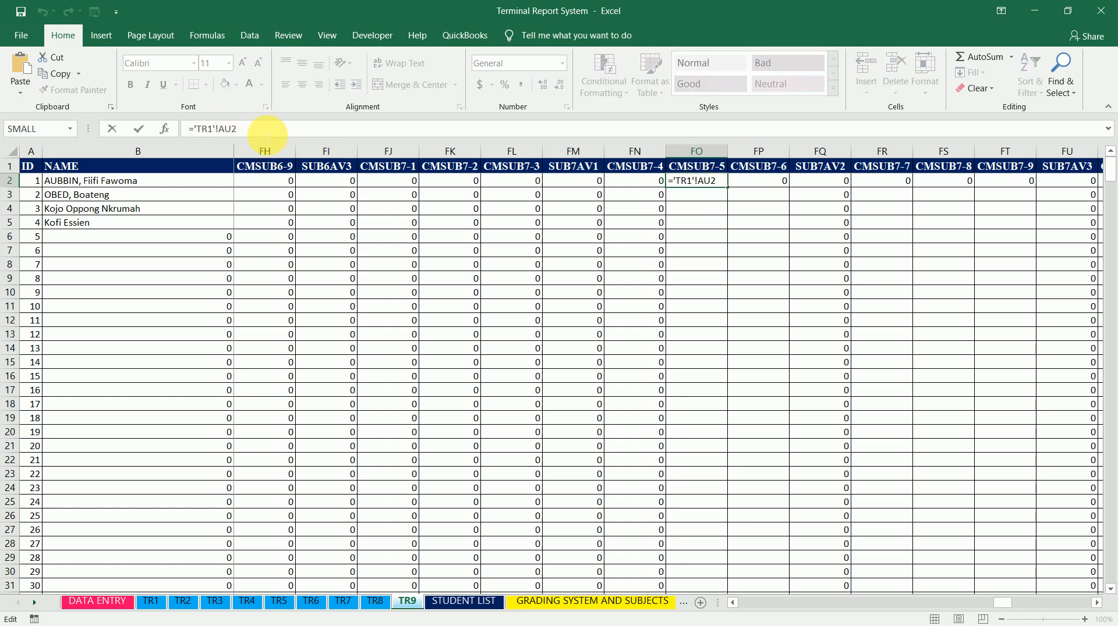
{"action": "key", "text": "BackSpace"}
{"action": "type", "text": "5"}
{"action": "key", "text": "Return"}
{"action": "left_click", "coordinate": [723, 185]}
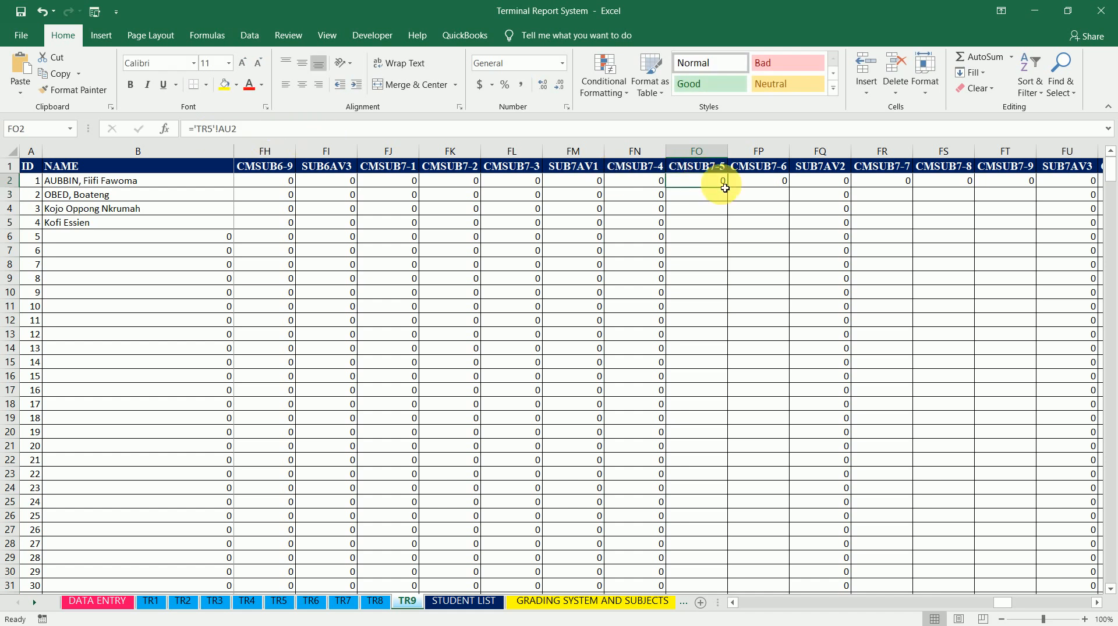
{"action": "double_click", "coordinate": [727, 187]}
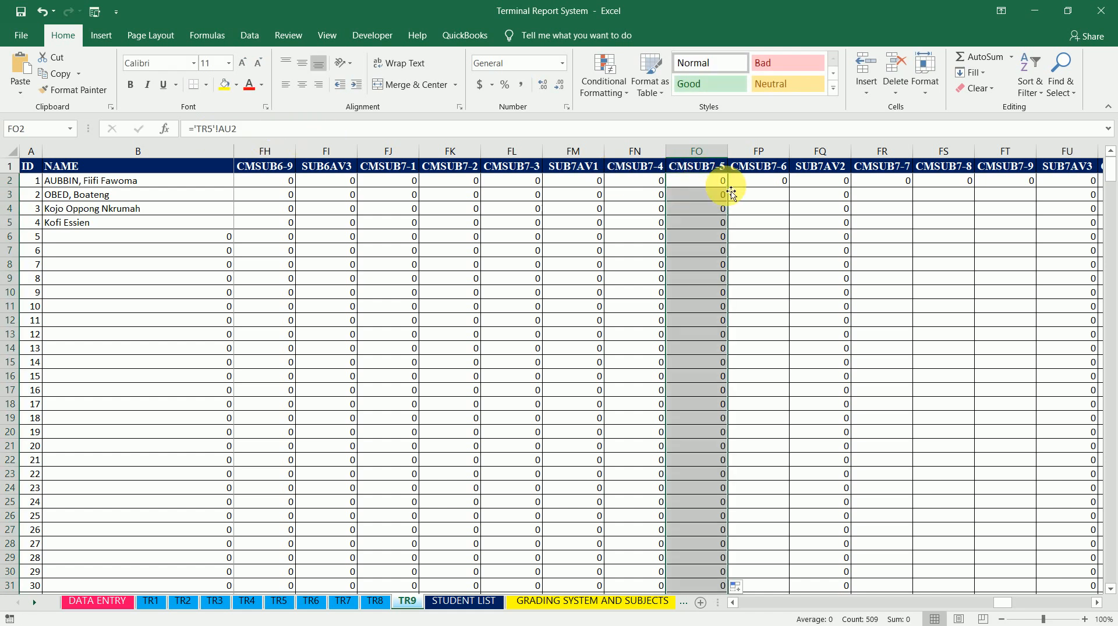
Change CMSUB7-6 cell FP2 to ='TR6'!AU2 and fill it down the column
{"action": "left_click", "coordinate": [780, 184]}
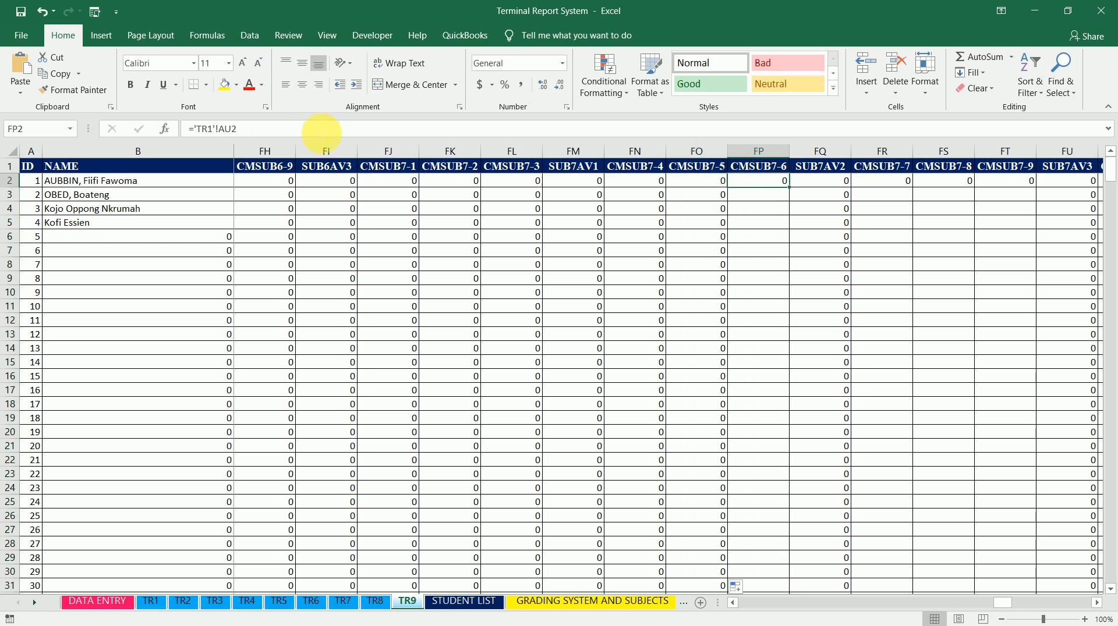
{"action": "left_click", "coordinate": [215, 128]}
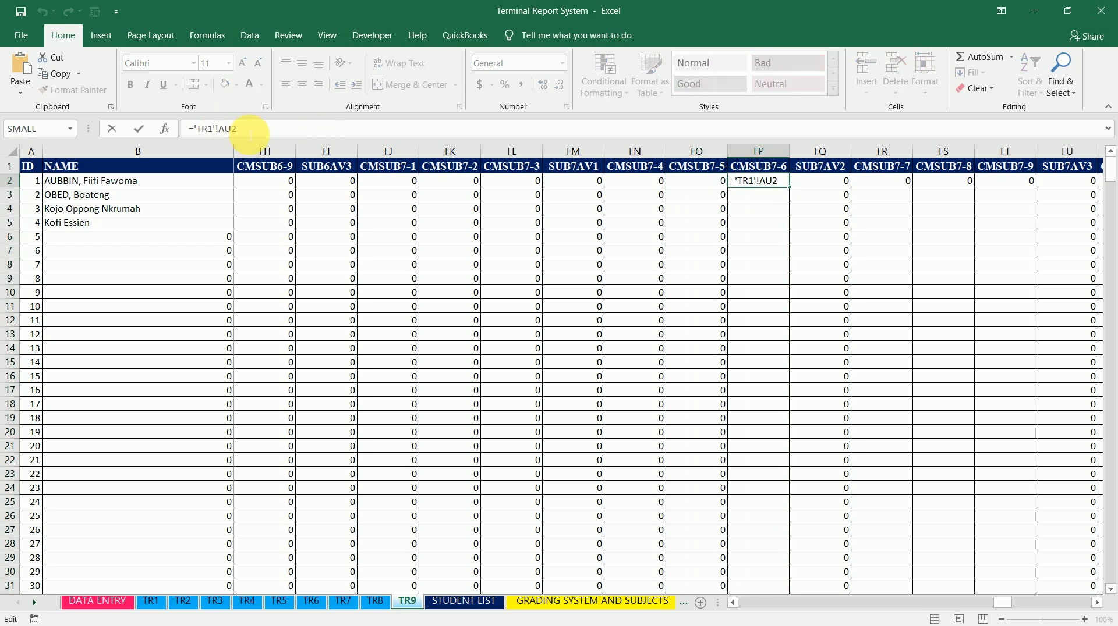
{"action": "key", "text": "BackSpace"}
{"action": "type", "text": "6"}
{"action": "key", "text": "Return"}
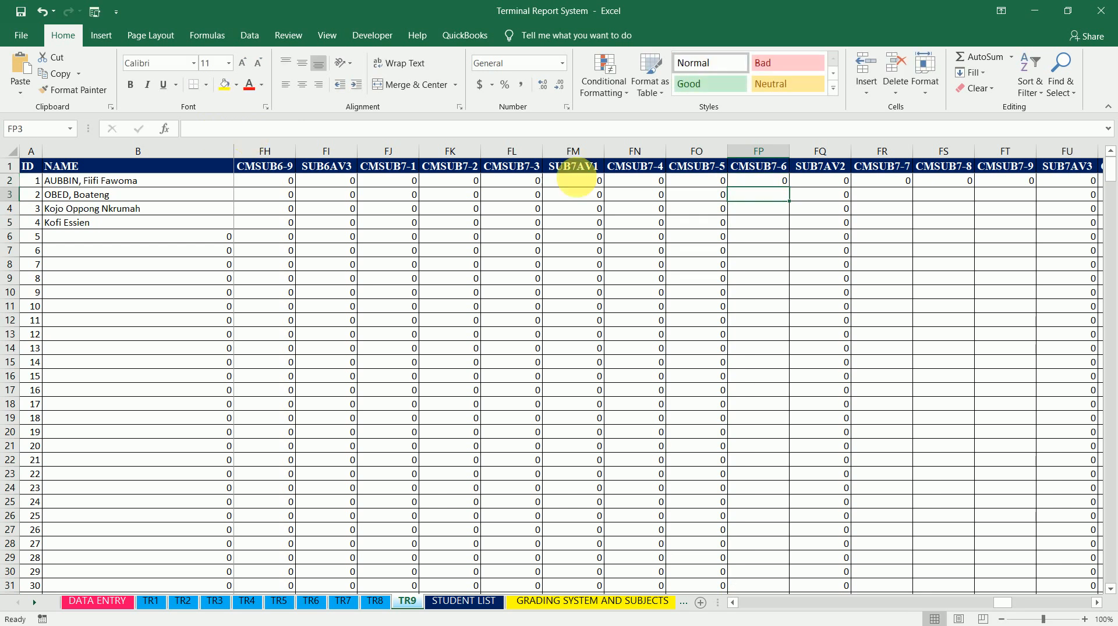
{"action": "left_click", "coordinate": [778, 181]}
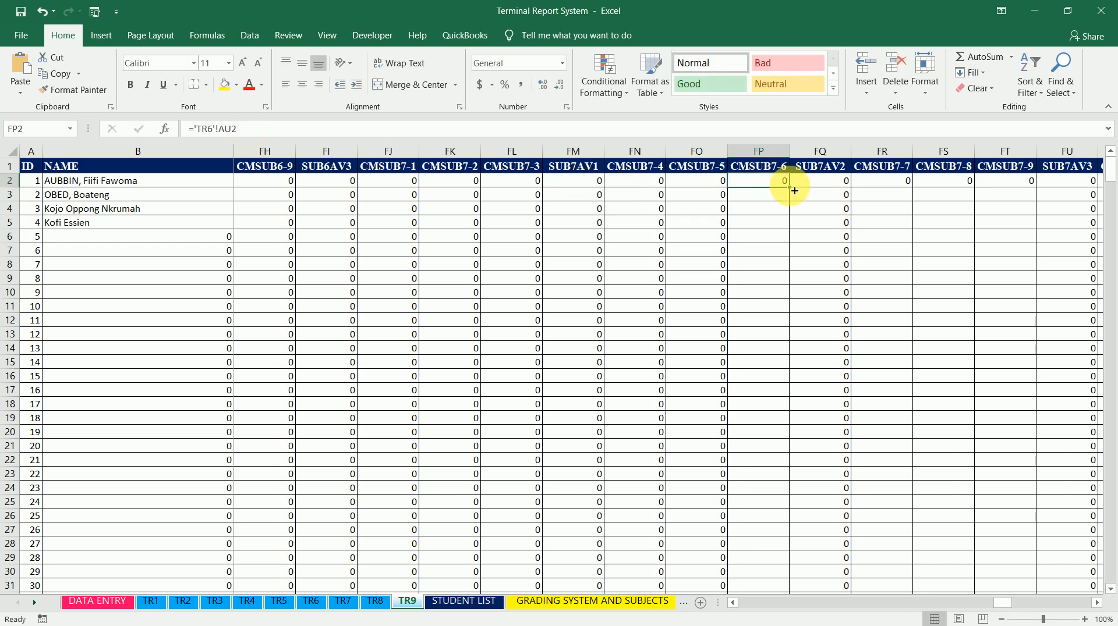
{"action": "double_click", "coordinate": [795, 191]}
Change CMSUB7-7 cell FR2 to ='TR7'!AU2 and fill it down the column
{"action": "left_click", "coordinate": [892, 183]}
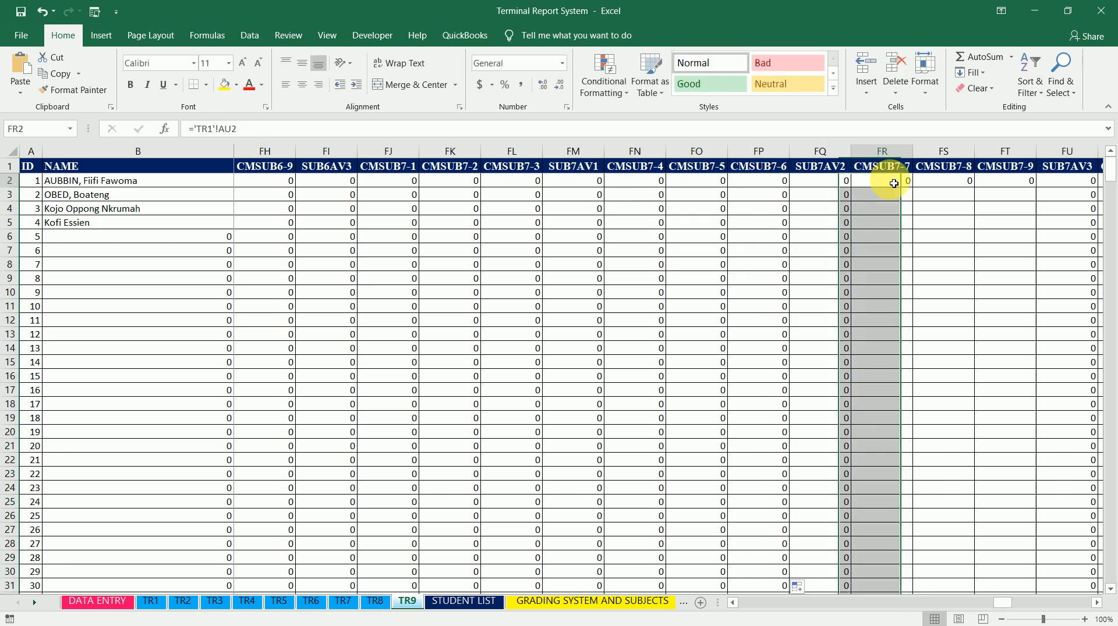
{"action": "left_click", "coordinate": [227, 129]}
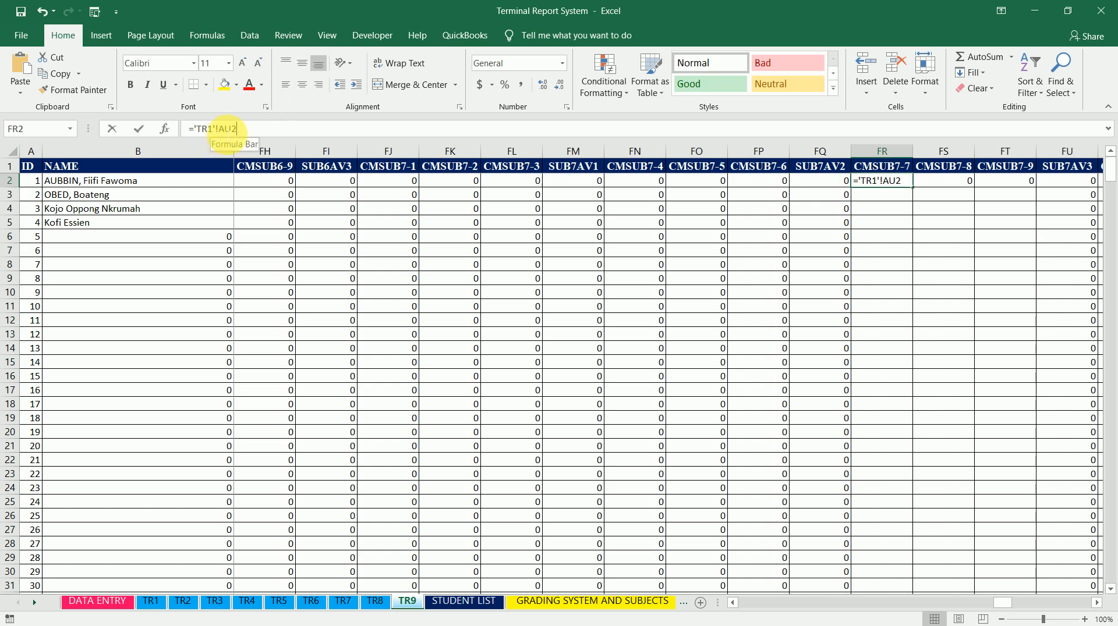
{"action": "key", "text": "Left"}
{"action": "key", "text": "Left"}
{"action": "key", "text": "Left"}
{"action": "key", "text": "Left"}
{"action": "key", "text": "Left"}
{"action": "key", "text": "BackSpace"}
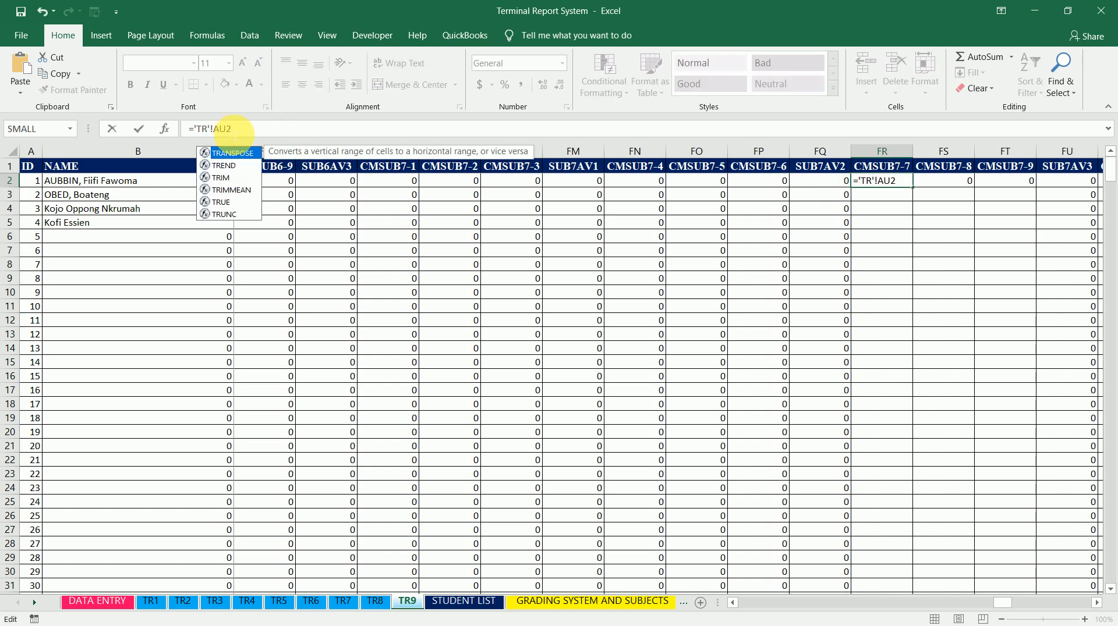
{"action": "type", "text": "7"}
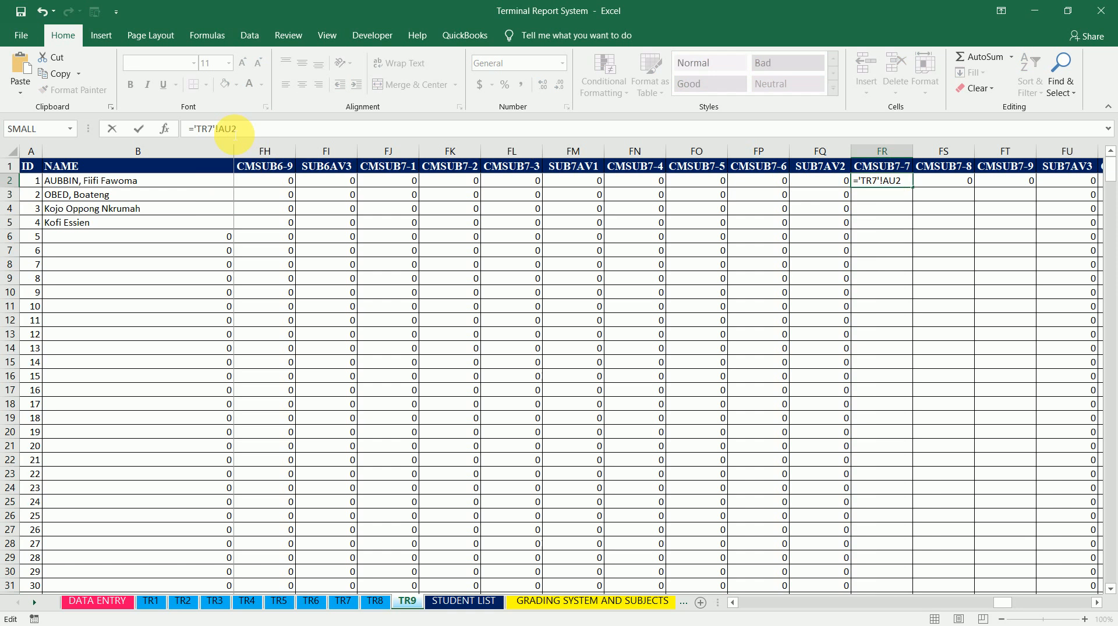
{"action": "key", "text": "Return"}
{"action": "key", "text": "Up"}
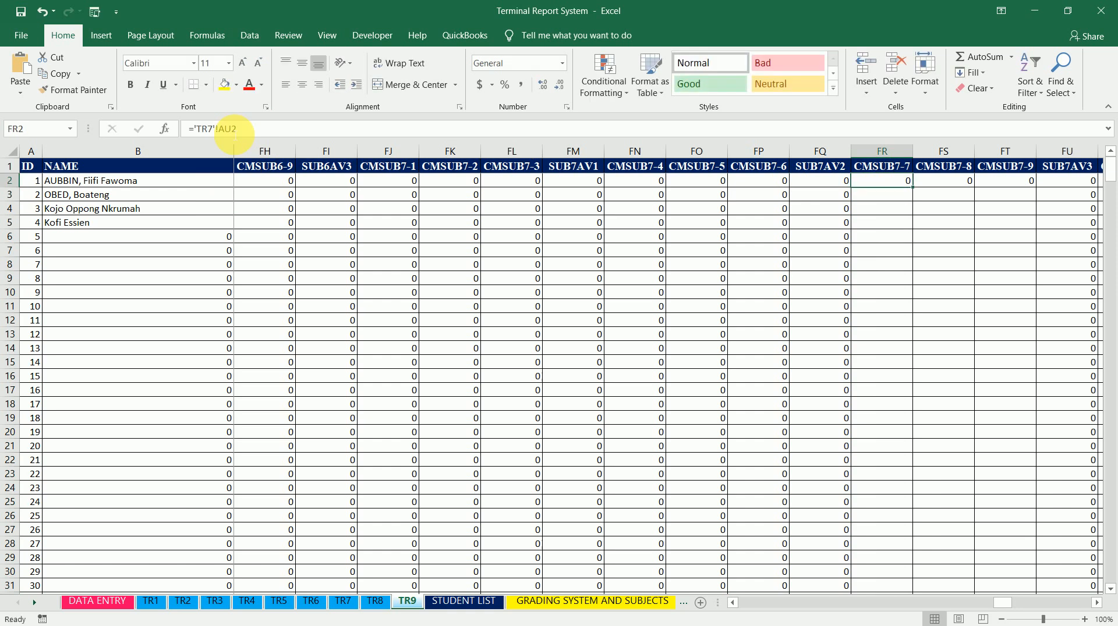
{"action": "double_click", "coordinate": [914, 187]}
Change CMSUB7-8 cell FS2 to ='TR8'!AU2 and fill it down the column
{"action": "left_click", "coordinate": [931, 181]}
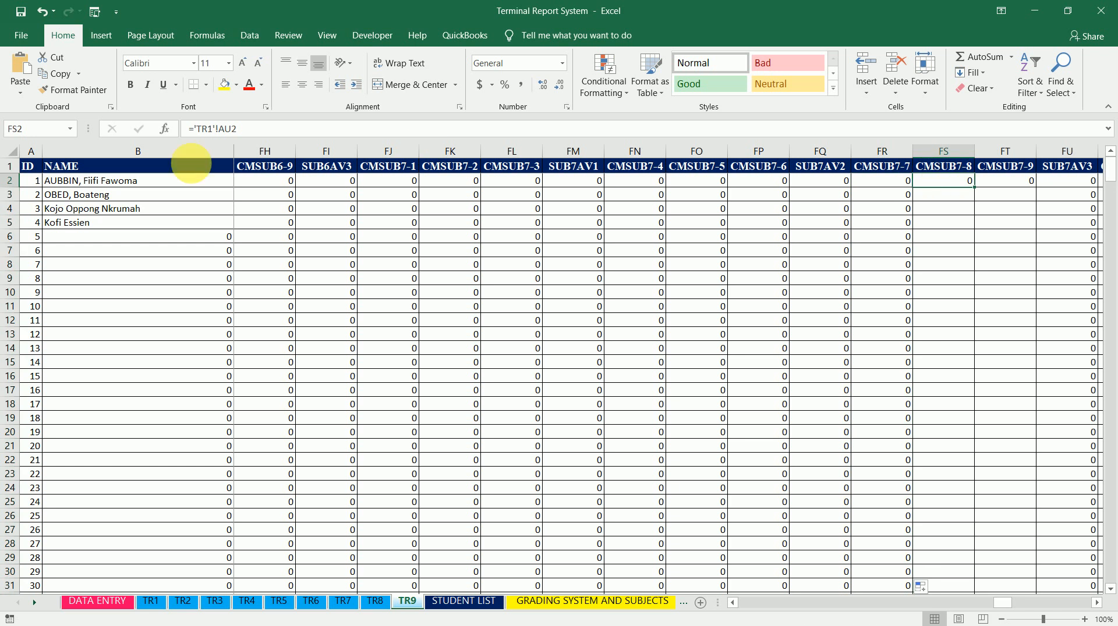
{"action": "left_click", "coordinate": [214, 129]}
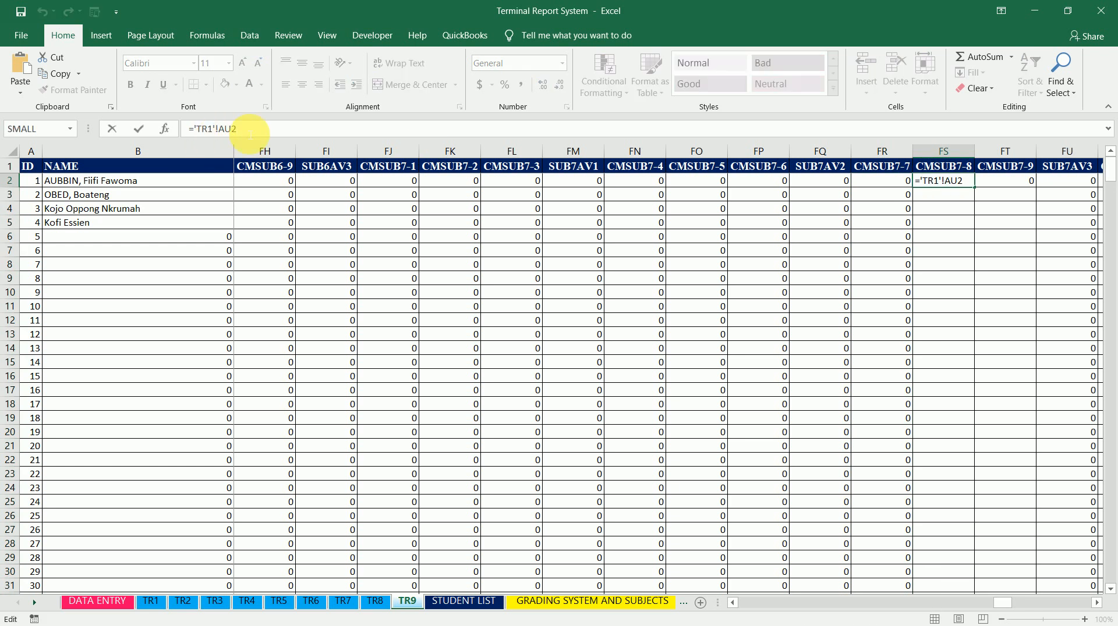
{"action": "key", "text": "BackSpace"}
{"action": "type", "text": "8"}
{"action": "key", "text": "Return"}
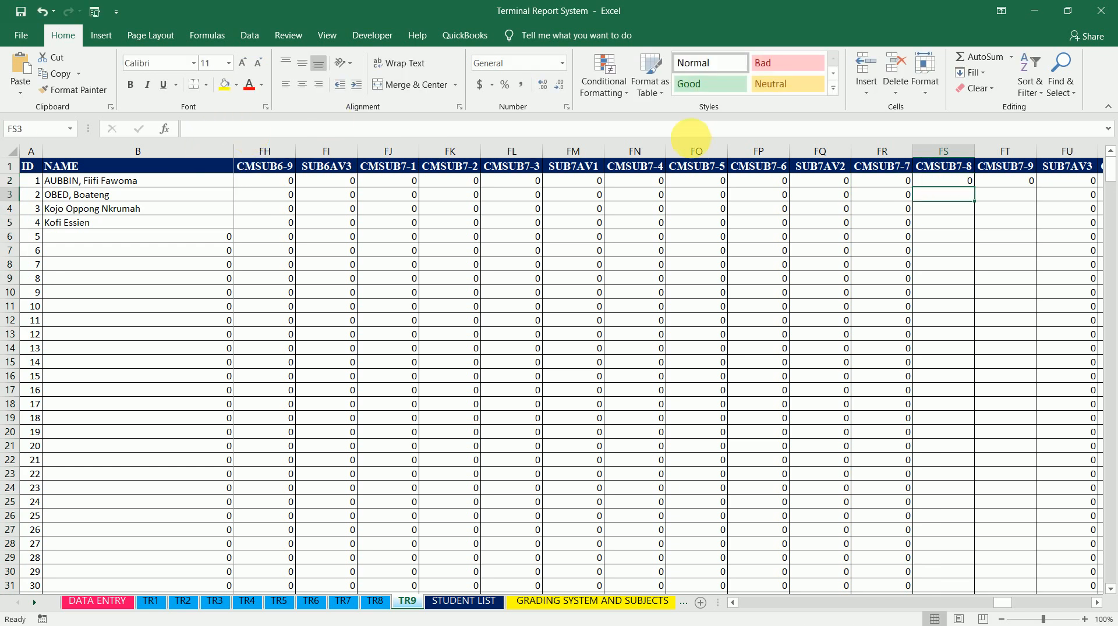
{"action": "left_click", "coordinate": [956, 181]}
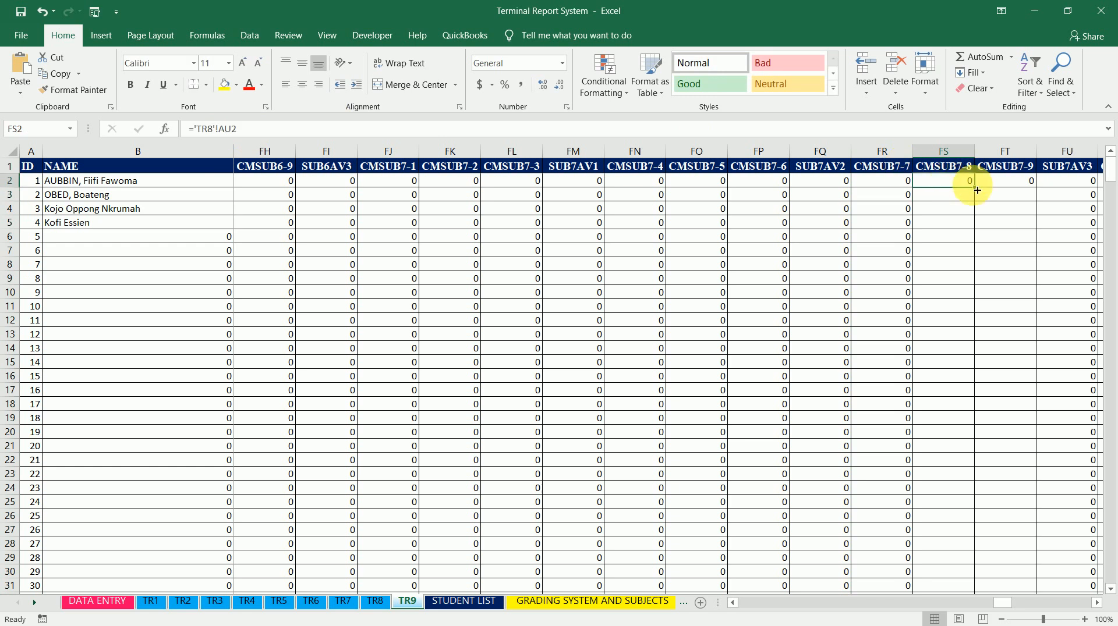
{"action": "double_click", "coordinate": [977, 190]}
Change CMSUB7-9 cell FT2 to =AU2 and fill it down the column
{"action": "left_click", "coordinate": [1007, 180]}
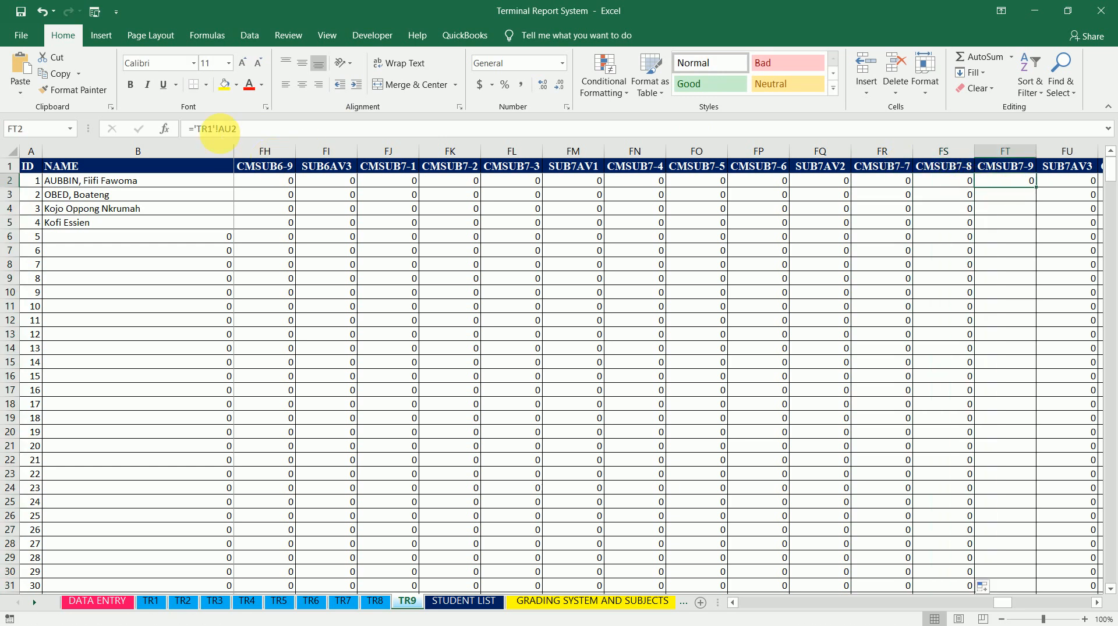
{"action": "left_click", "coordinate": [220, 129]}
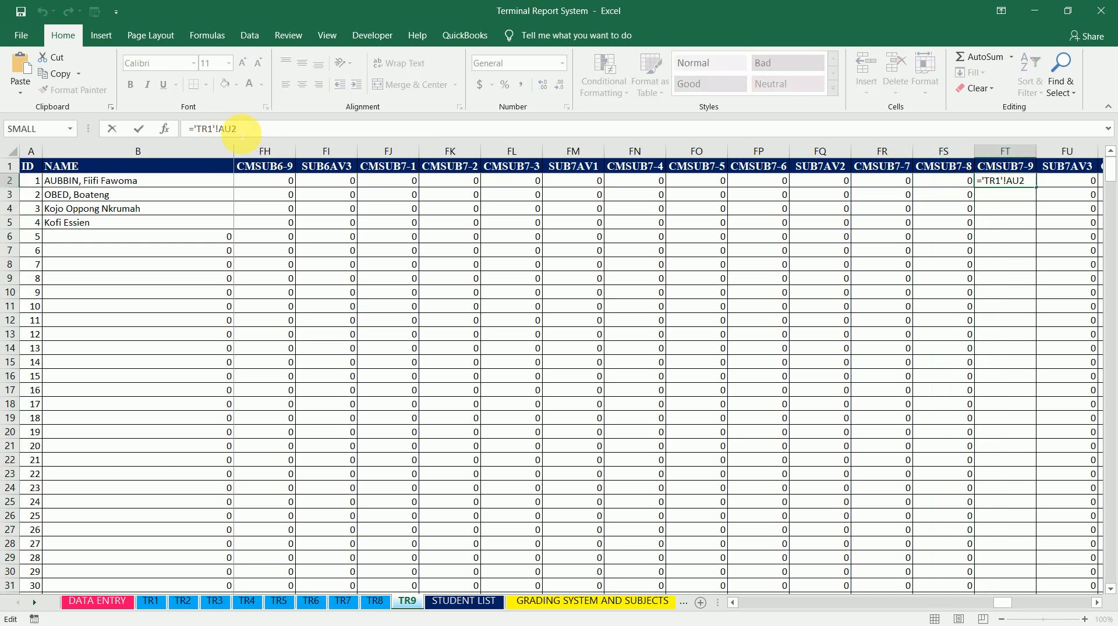
{"action": "key", "text": "BackSpace"}
{"action": "key", "text": "BackSpace"}
{"action": "key", "text": "BackSpace"}
{"action": "key", "text": "BackSpace"}
{"action": "key", "text": "BackSpace"}
{"action": "key", "text": "BackSpace"}
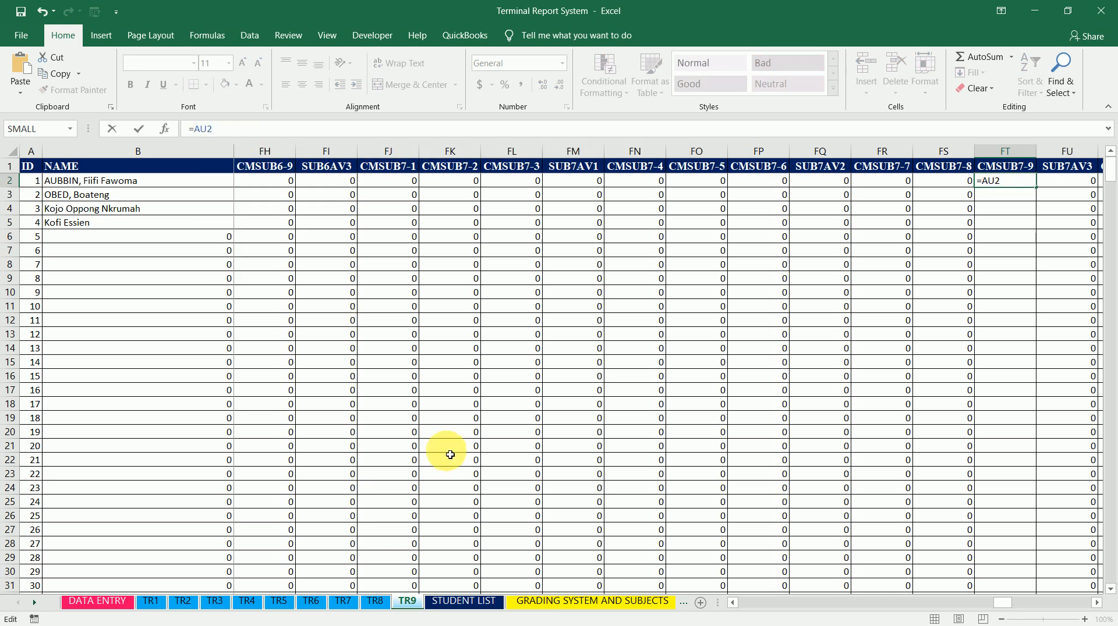
{"action": "key", "text": "ctrl+Return"}
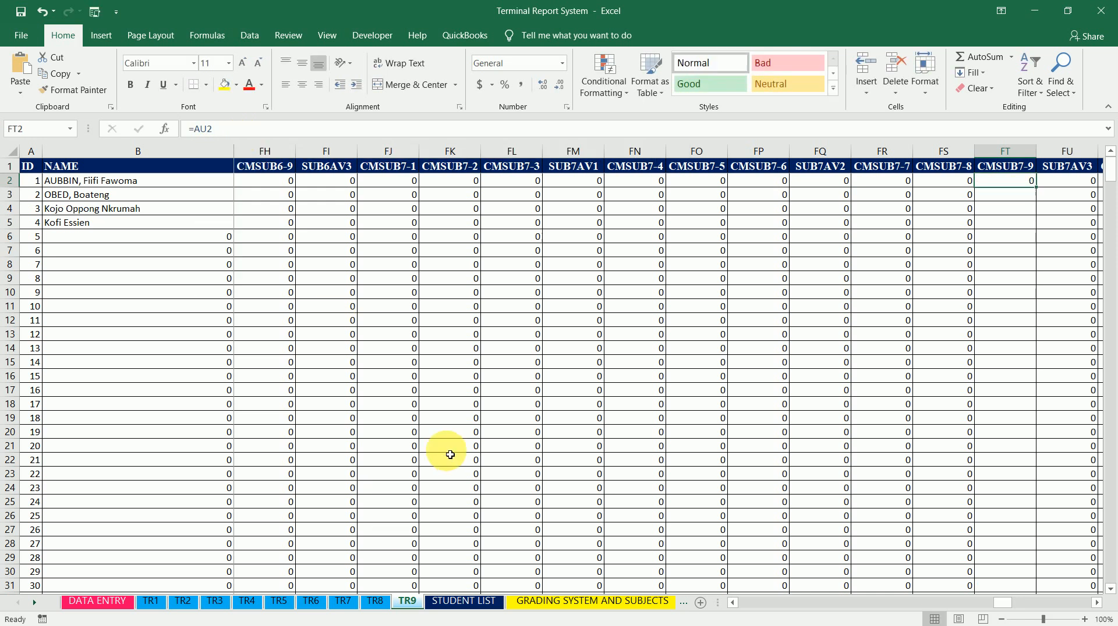
{"action": "double_click", "coordinate": [1036, 187]}
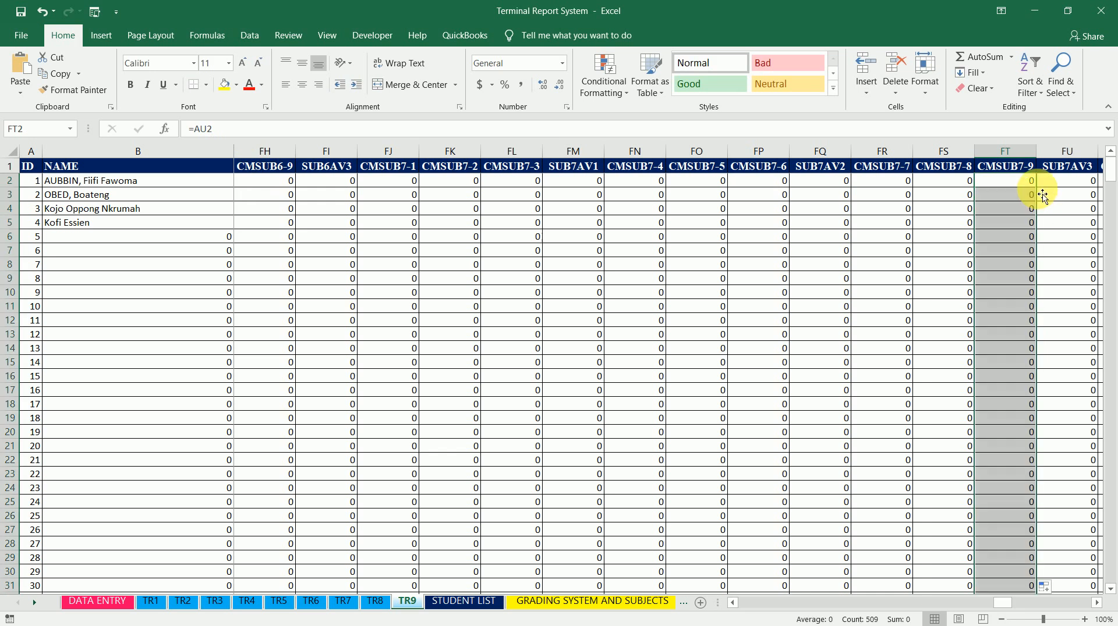
Link CMSUB8-1 cell FV2 to the SUB8(100) cell BA2 on sheet TR1
{"action": "key", "text": "Right"}
{"action": "key", "text": "Right"}
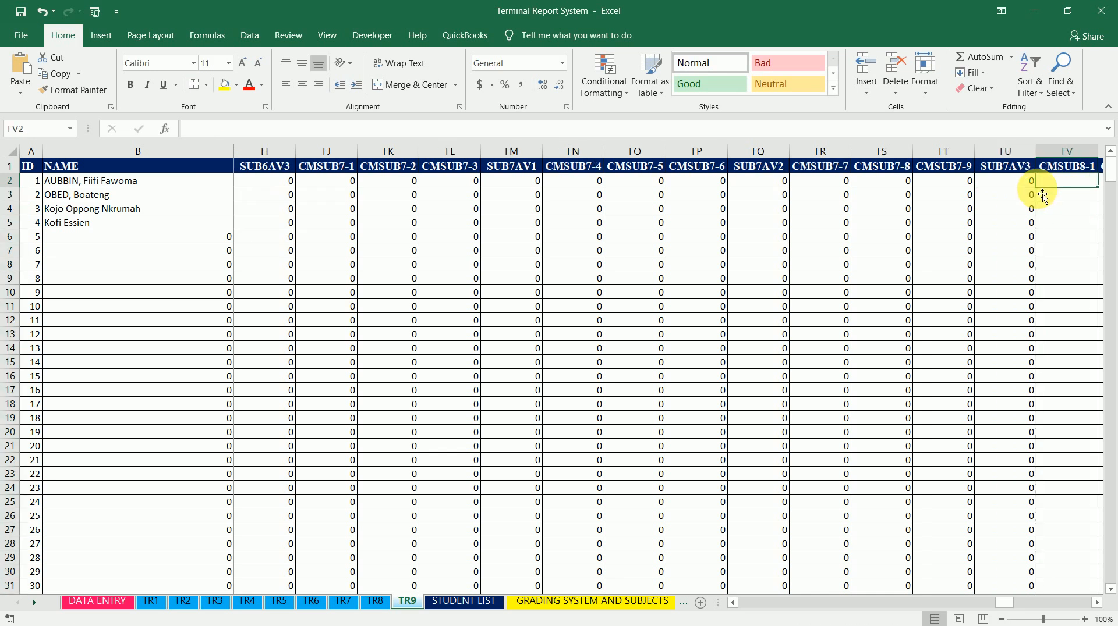
{"action": "scroll", "coordinate": [1042, 197], "scroll_direction": "right", "scroll_amount": 2}
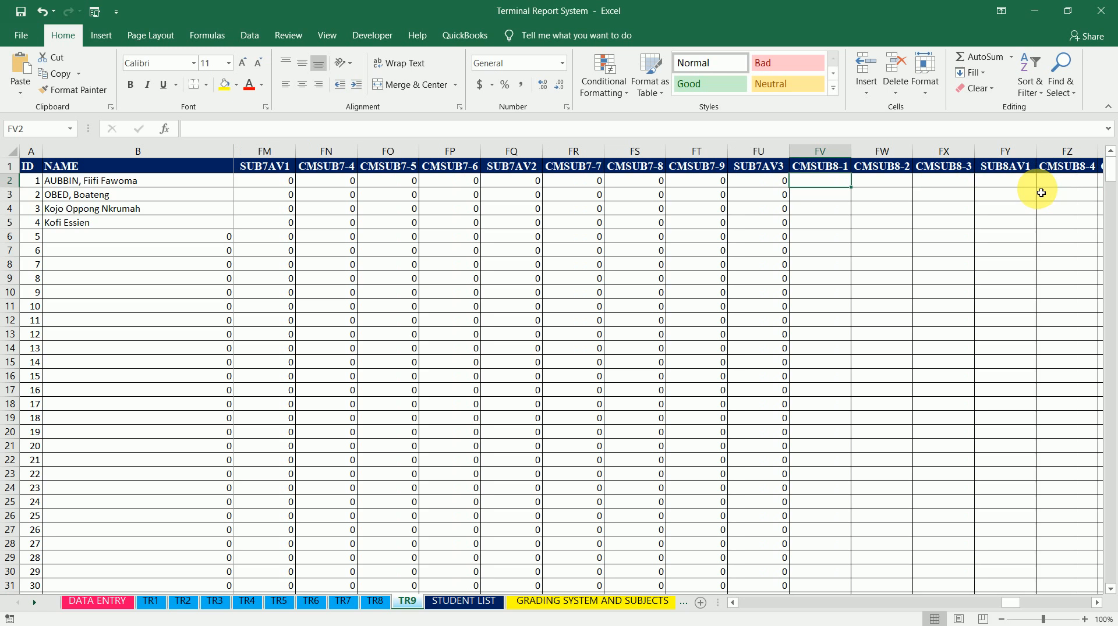
{"action": "type", "text": "="}
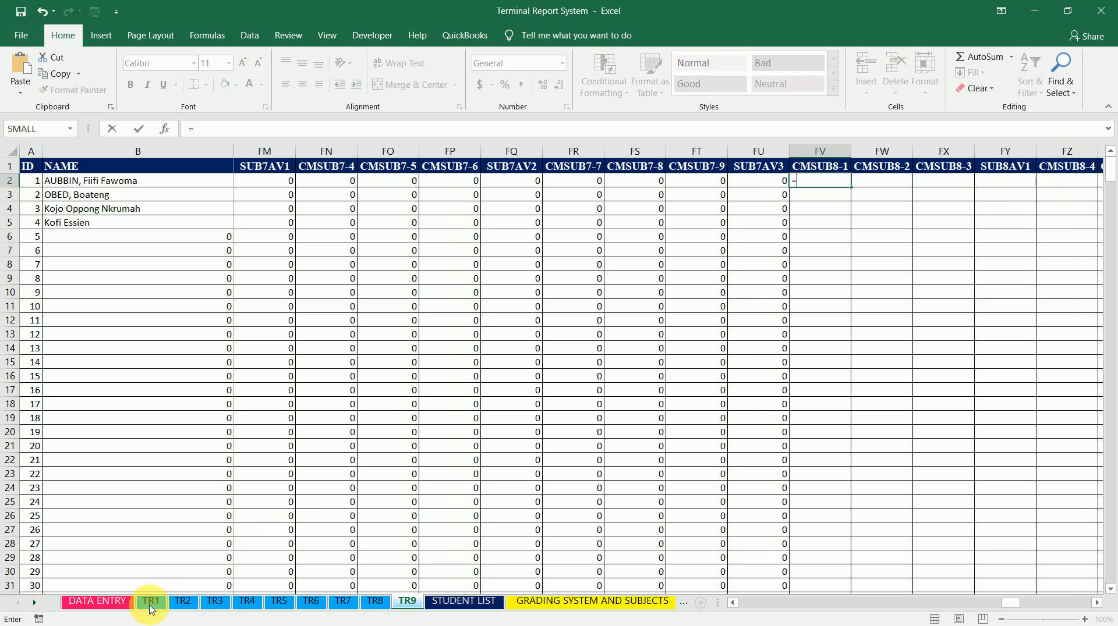
{"action": "left_click", "coordinate": [150, 609]}
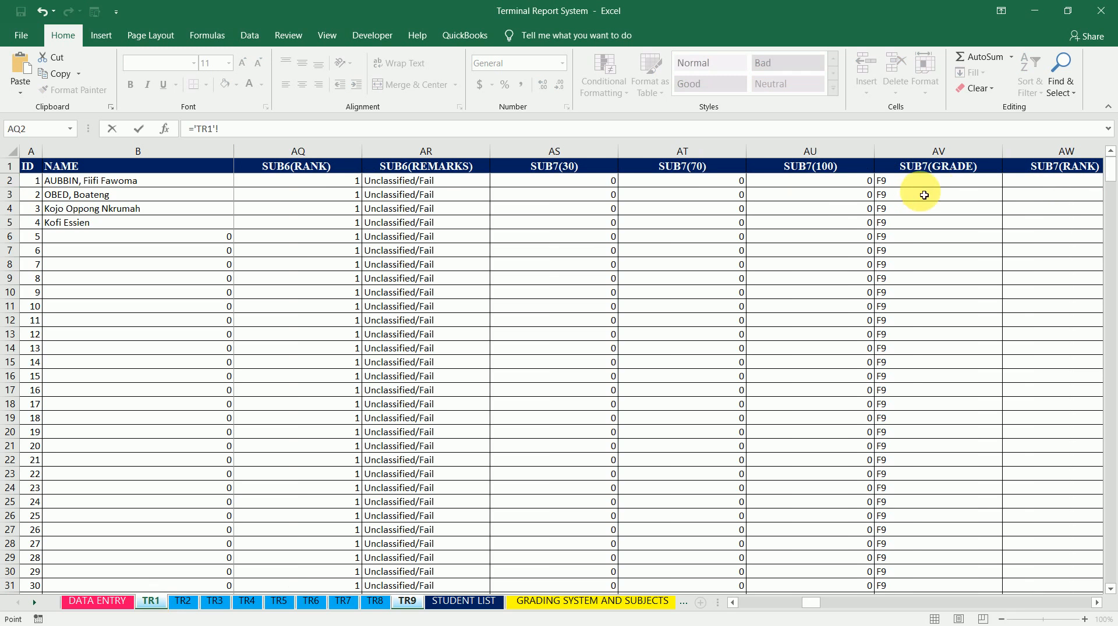
{"action": "left_click", "coordinate": [951, 183]}
{"action": "scroll", "coordinate": [950, 182], "scroll_direction": "right", "scroll_amount": 3}
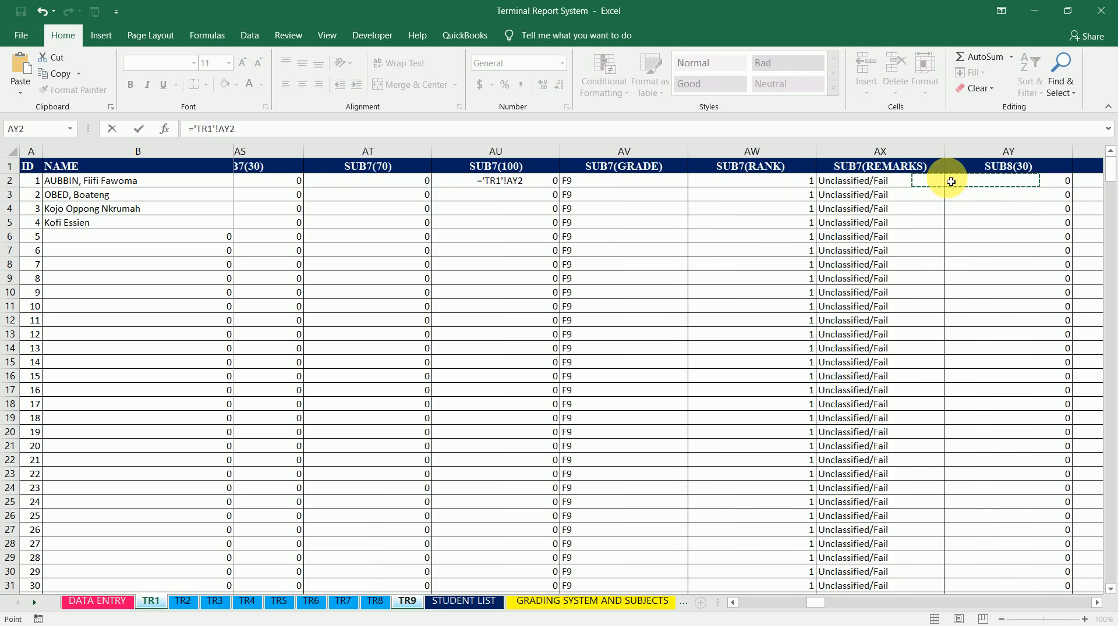
{"action": "left_click", "coordinate": [951, 182]}
{"action": "scroll", "coordinate": [951, 182], "scroll_direction": "right", "scroll_amount": 1}
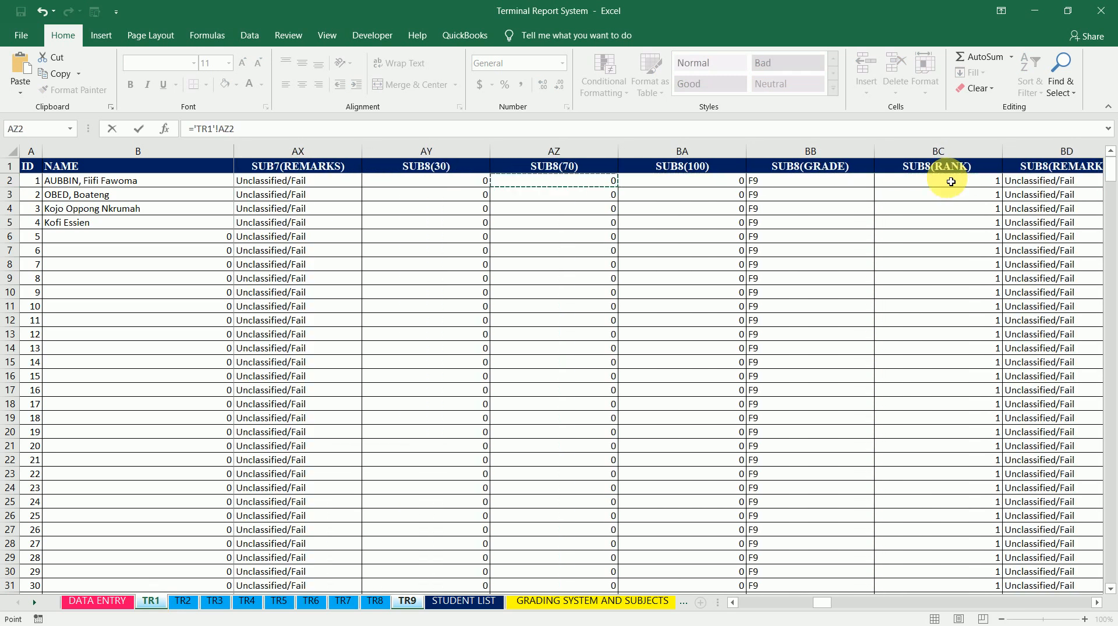
{"action": "key", "text": "Up"}
{"action": "key", "text": "Down"}
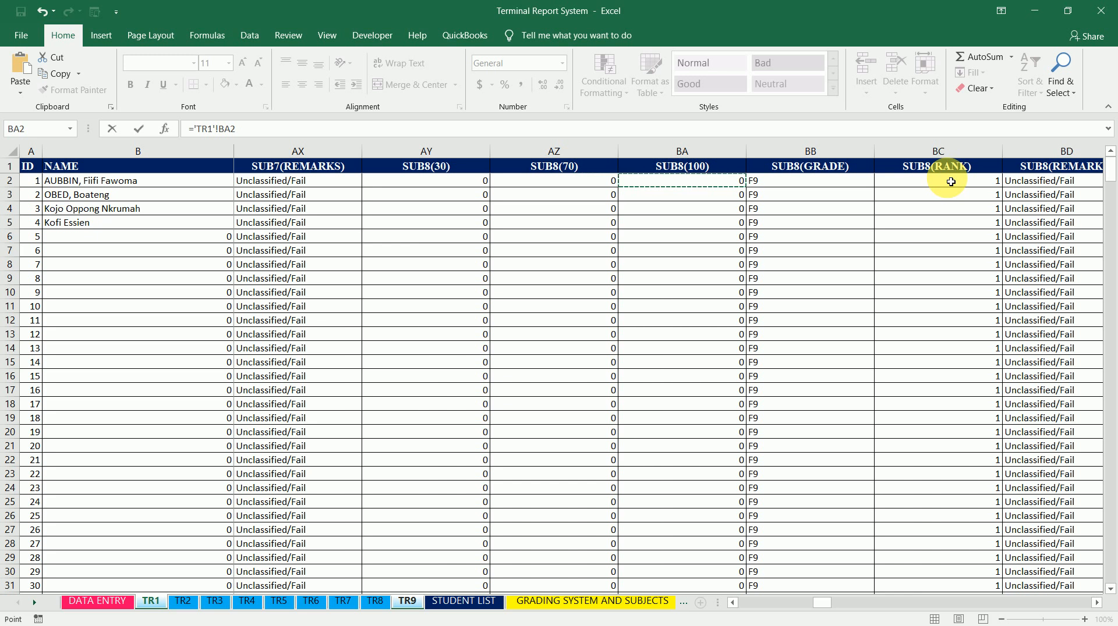
{"action": "key", "text": "Return"}
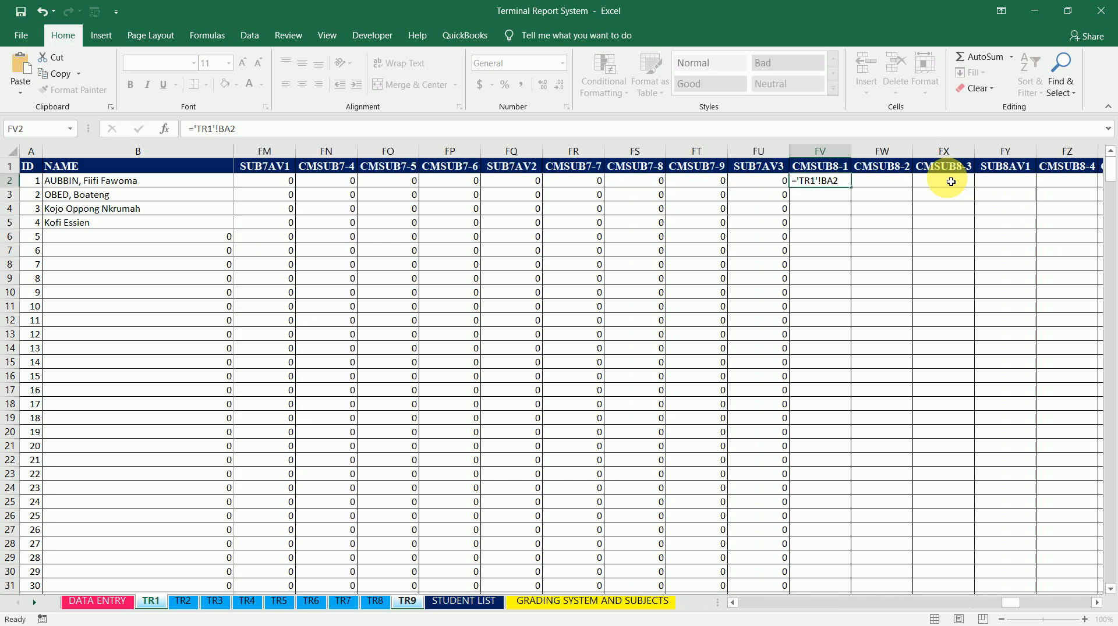
Copy the FV2 formula ='TR1'!BA2 into CMSUB8-2 and CMSUB8-3 cells FW2 and FX2
{"action": "triple_click", "coordinate": [271, 129]}
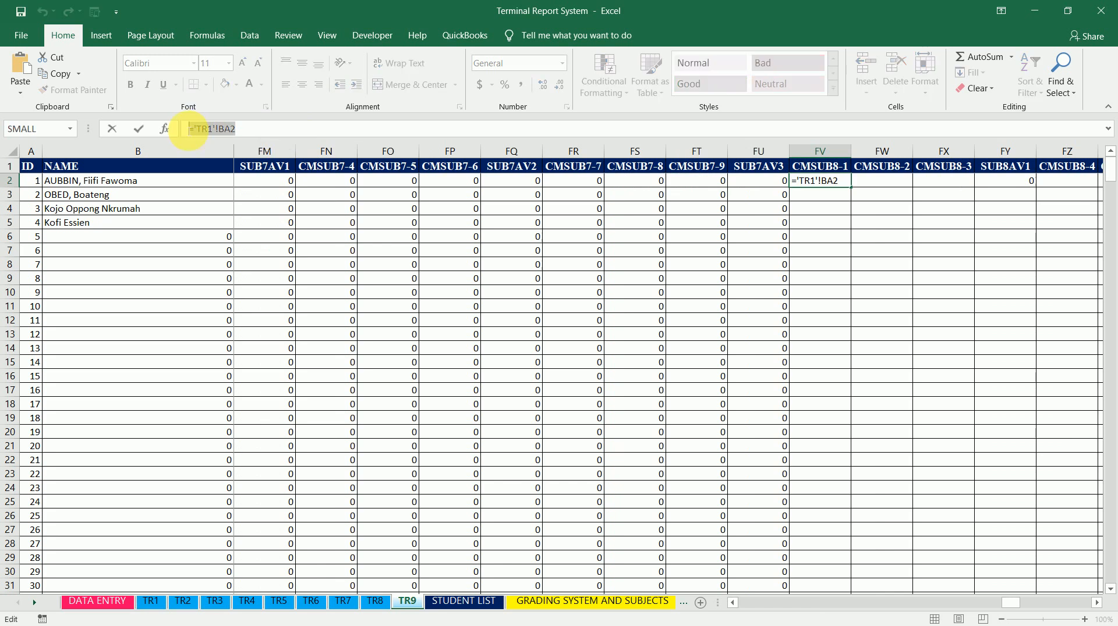
{"action": "left_click", "coordinate": [285, 134]}
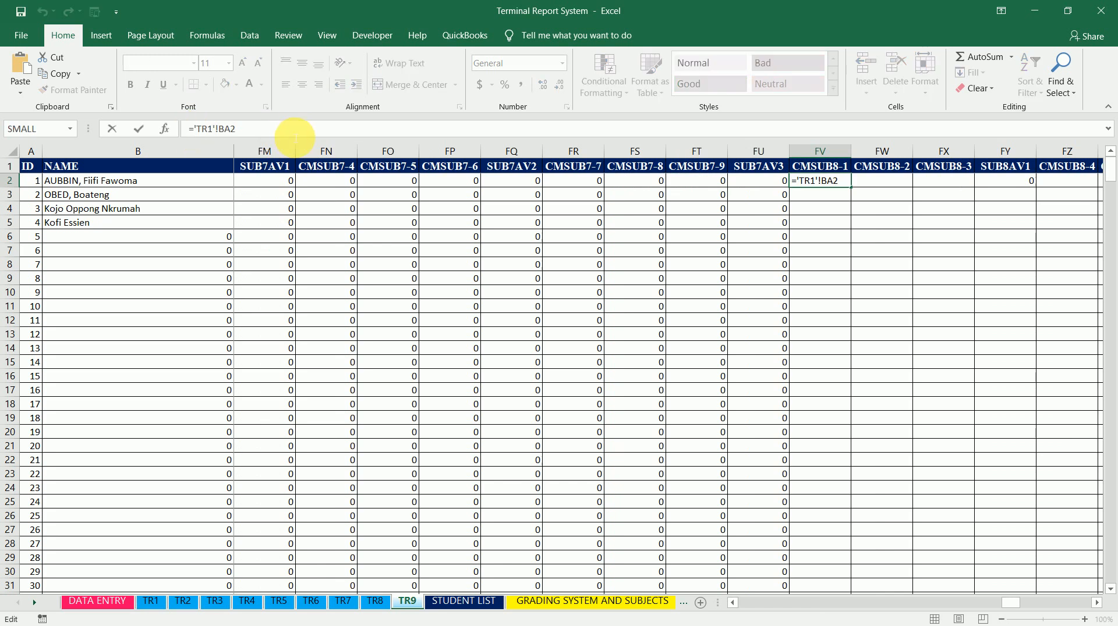
{"action": "left_click", "coordinate": [888, 185]}
{"action": "key", "text": "ctrl+v"}
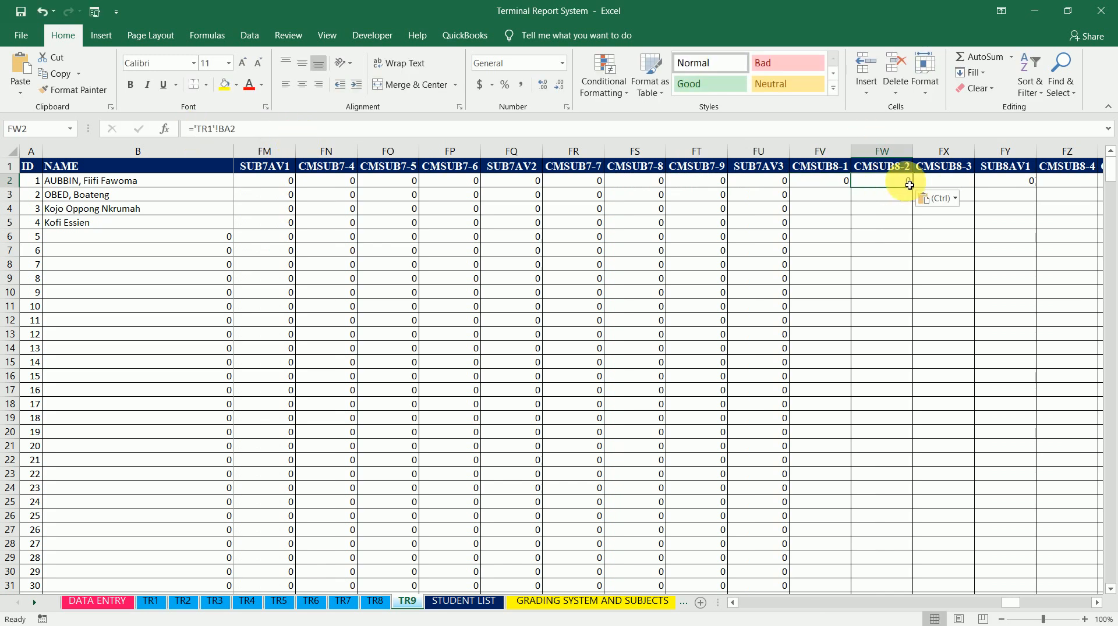
{"action": "left_click", "coordinate": [934, 183]}
{"action": "key", "text": "ctrl+v"}
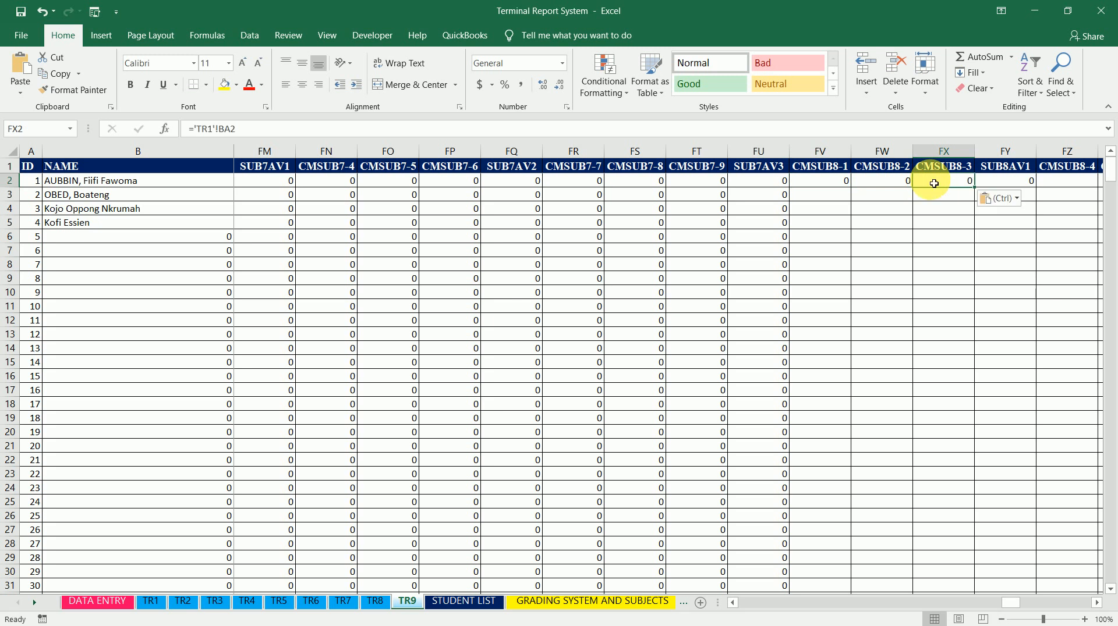
{"action": "key", "text": "Right"}
{"action": "key", "text": "Right"}
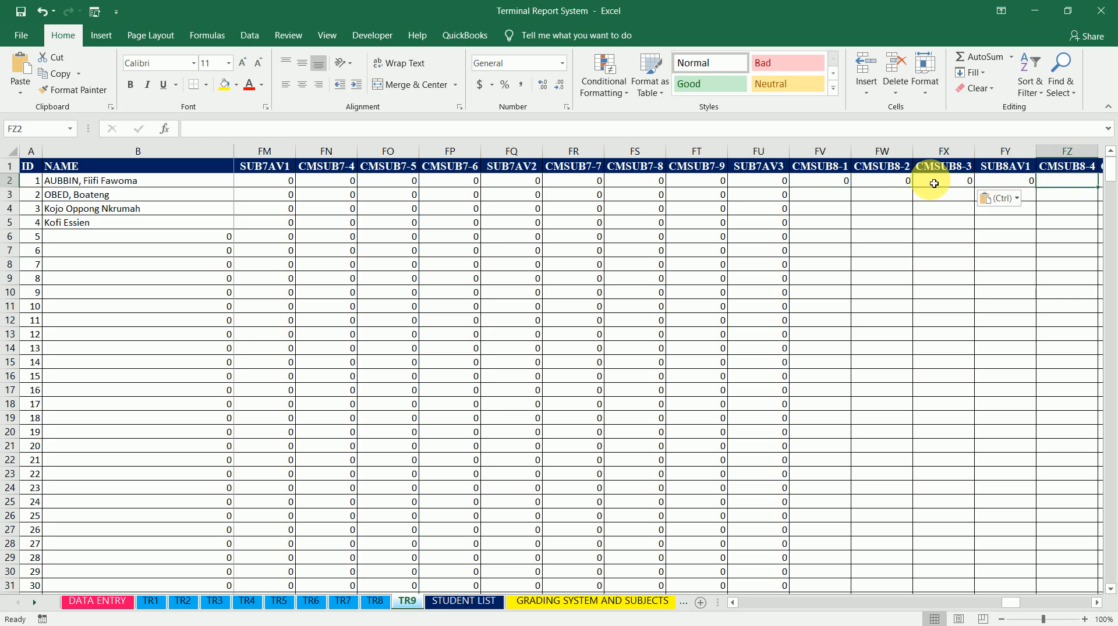
Paste the copied ='TR1'!BA2 formula into row 2 of CMSUB8-4 through CMSUB8-9, skipping SUB8AV2
{"action": "key", "text": "ctrl+v"}
{"action": "key", "text": "Right"}
{"action": "key", "text": "ctrl+v"}
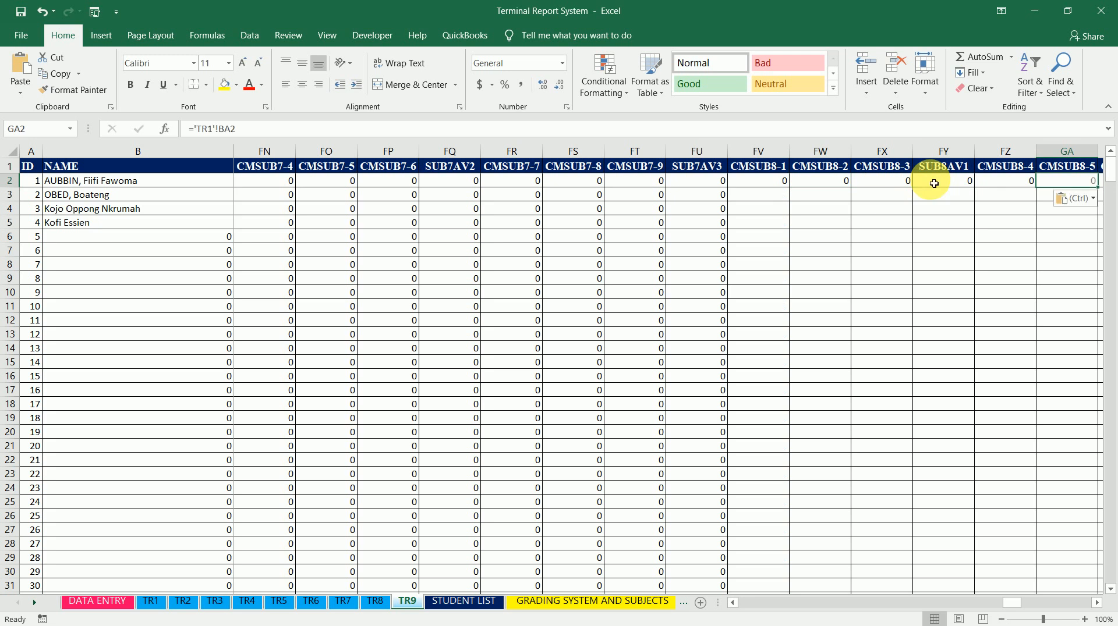
{"action": "key", "text": "Right"}
{"action": "key", "text": "ctrl+v"}
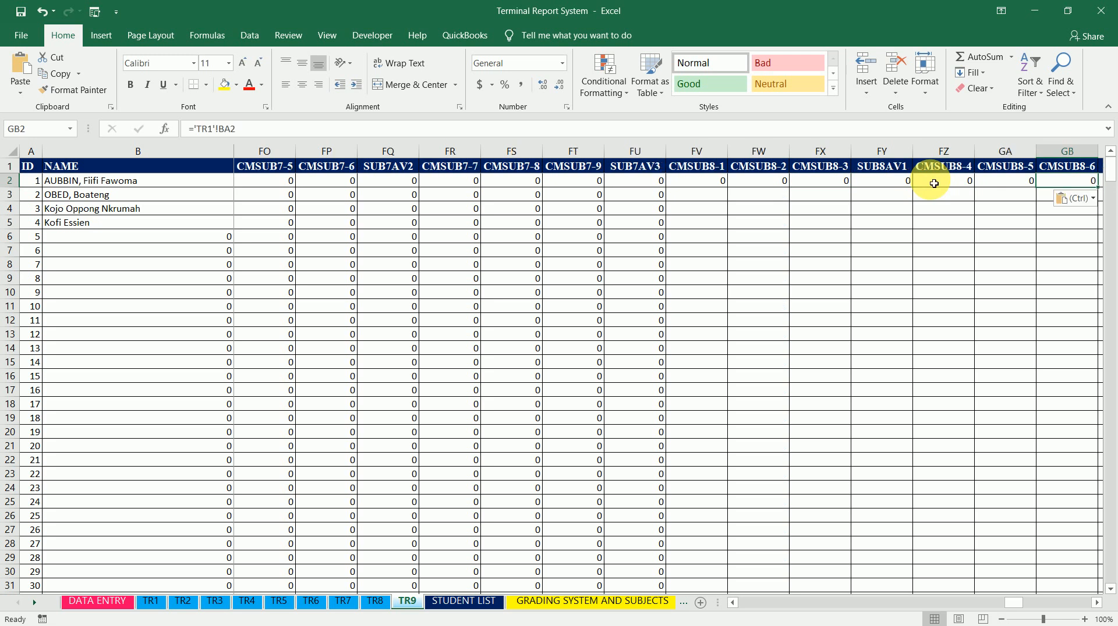
{"action": "key", "text": "Right"}
{"action": "key", "text": "Right"}
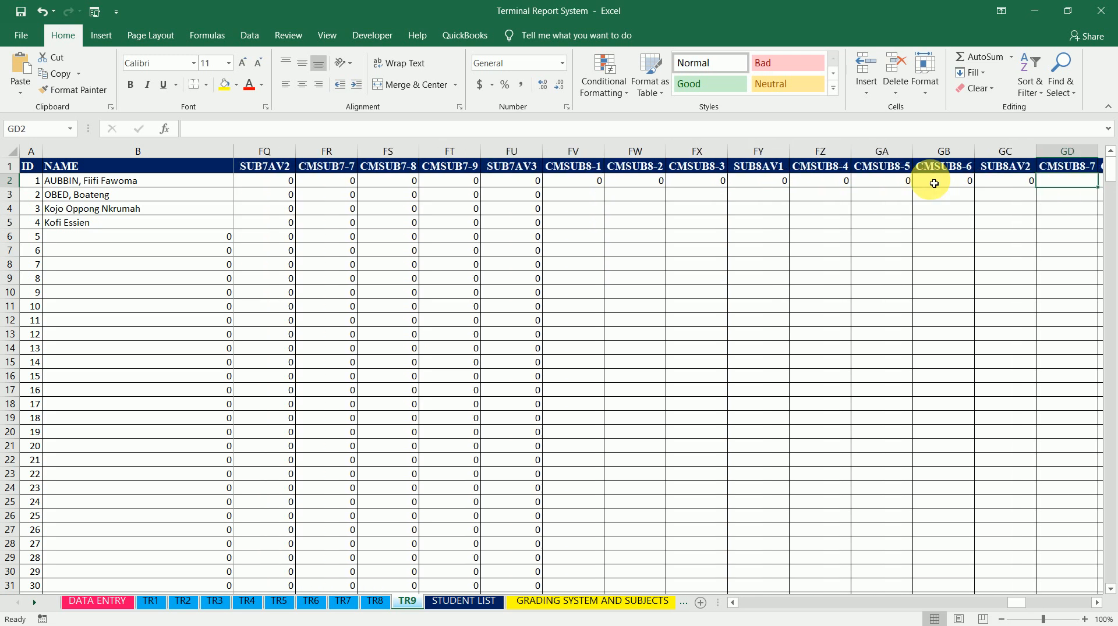
{"action": "key", "text": "ctrl+v"}
{"action": "key", "text": "Right"}
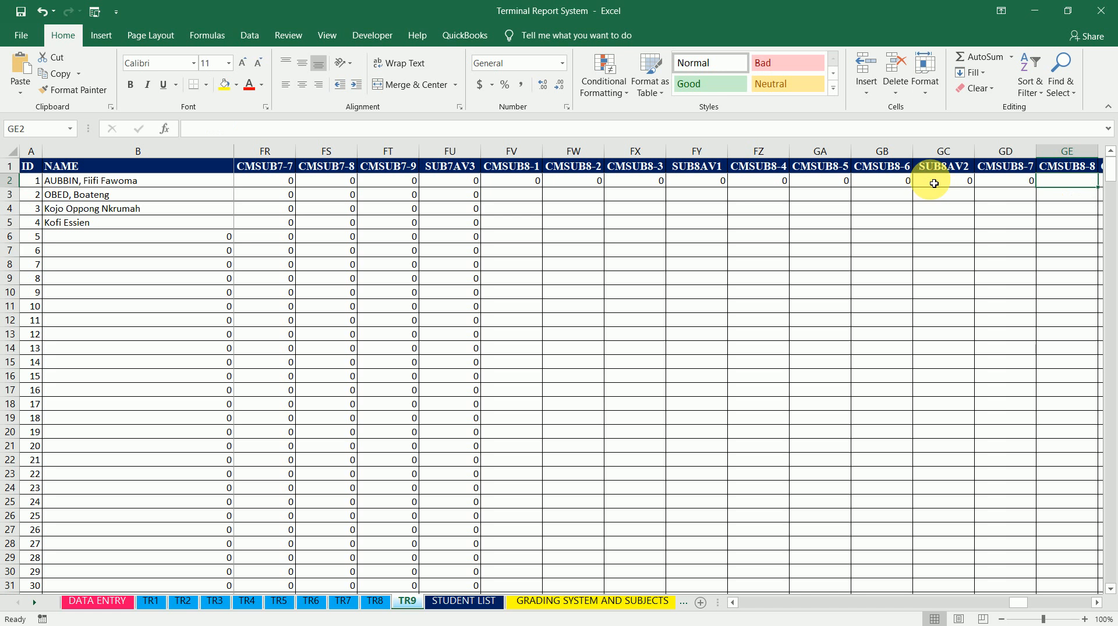
{"action": "key", "text": "ctrl+v"}
{"action": "key", "text": "Right"}
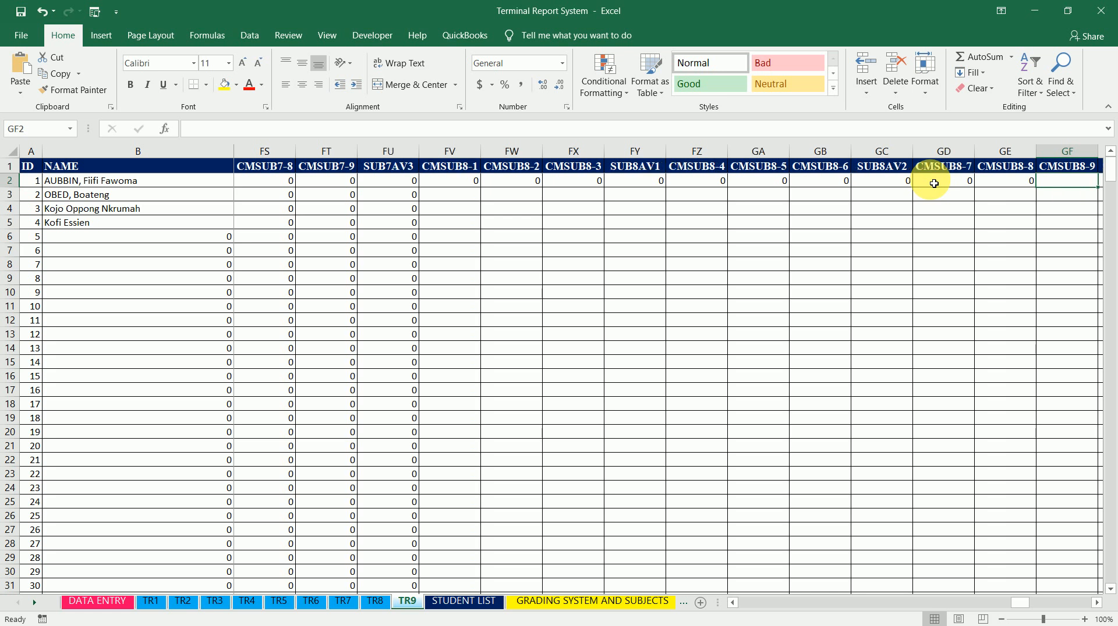
{"action": "key", "text": "ctrl+v"}
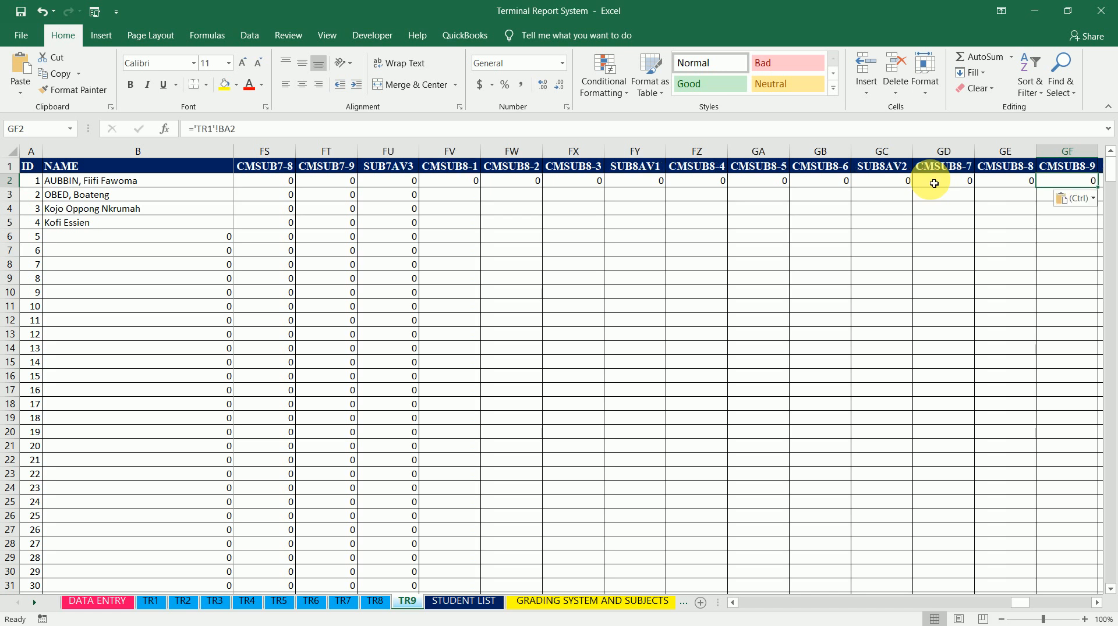
Fill the CMSUB8-1 formula in FV2 down the column
{"action": "key", "text": "Left"}
{"action": "key", "text": "Left"}
{"action": "key", "text": "Left"}
{"action": "key", "text": "Left"}
{"action": "key", "text": "Left"}
{"action": "key", "text": "Left"}
{"action": "key", "text": "Left"}
{"action": "key", "text": "Left"}
{"action": "key", "text": "Left"}
{"action": "key", "text": "Left"}
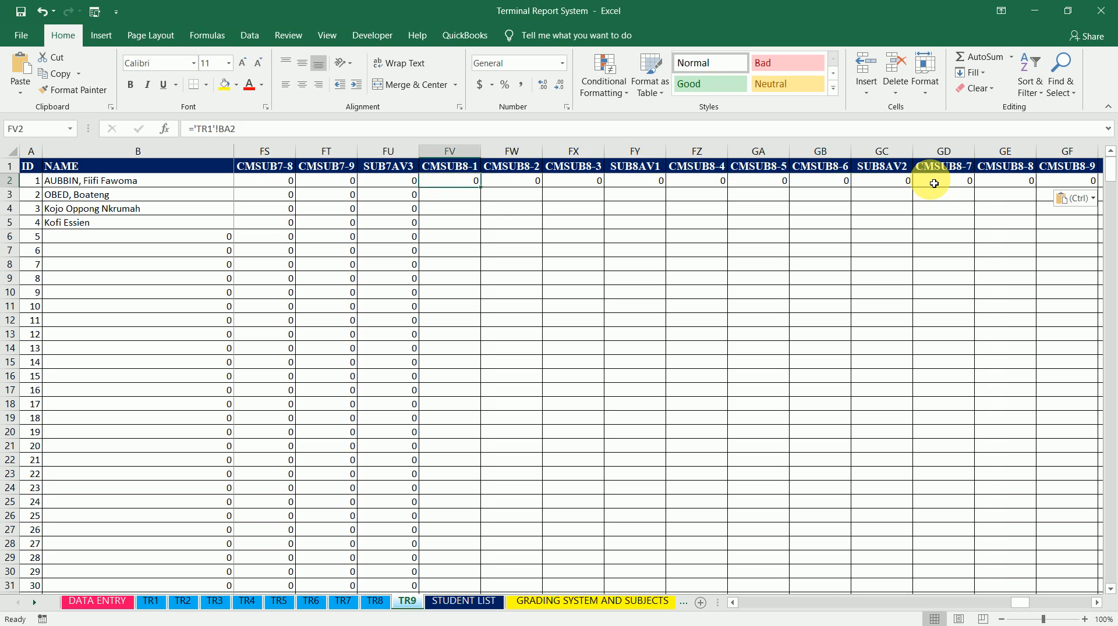
{"action": "double_click", "coordinate": [487, 193]}
Change CMSUB8-2 cell FW2 to ='TR2'!BA2 and fill it down the column
{"action": "left_click", "coordinate": [508, 180]}
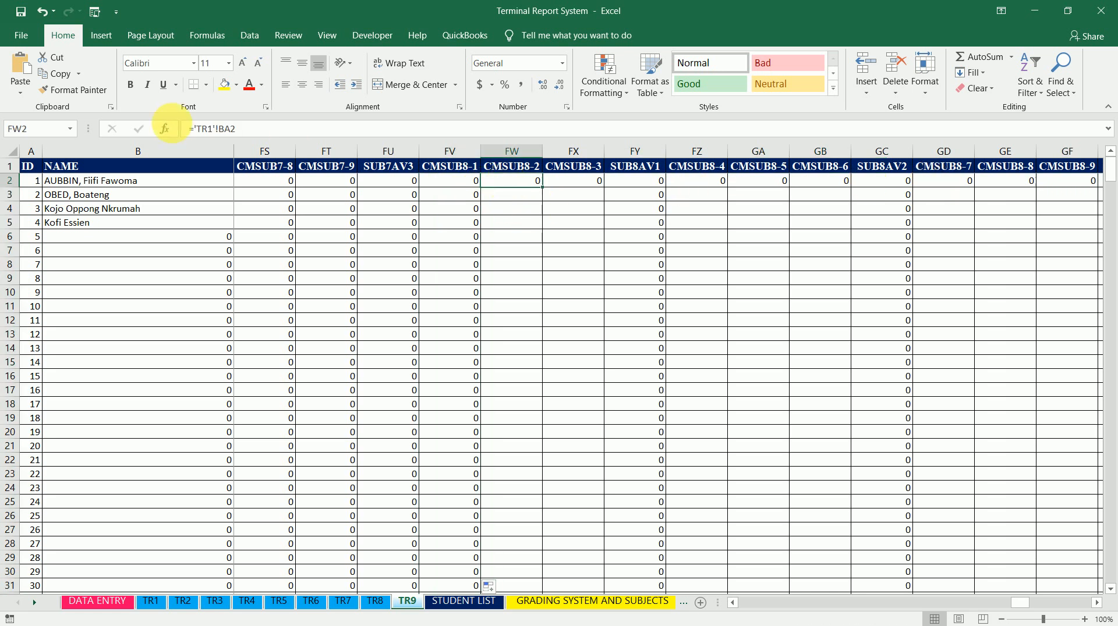
{"action": "left_click", "coordinate": [214, 129]}
{"action": "key", "text": "BackSpace"}
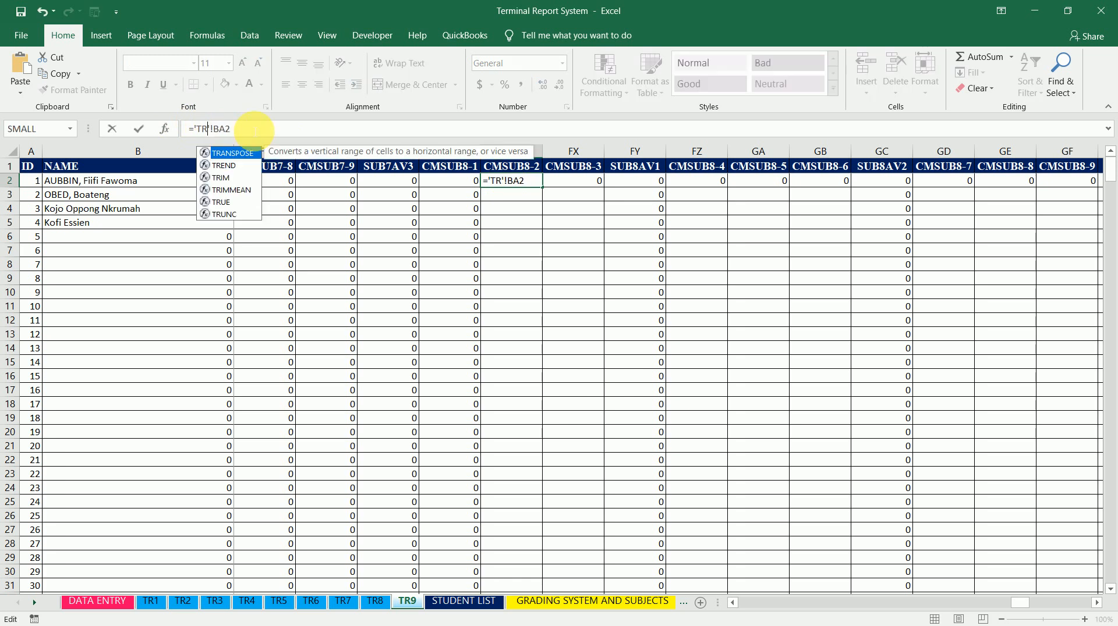
{"action": "type", "text": "2"}
{"action": "key", "text": "ctrl+Return"}
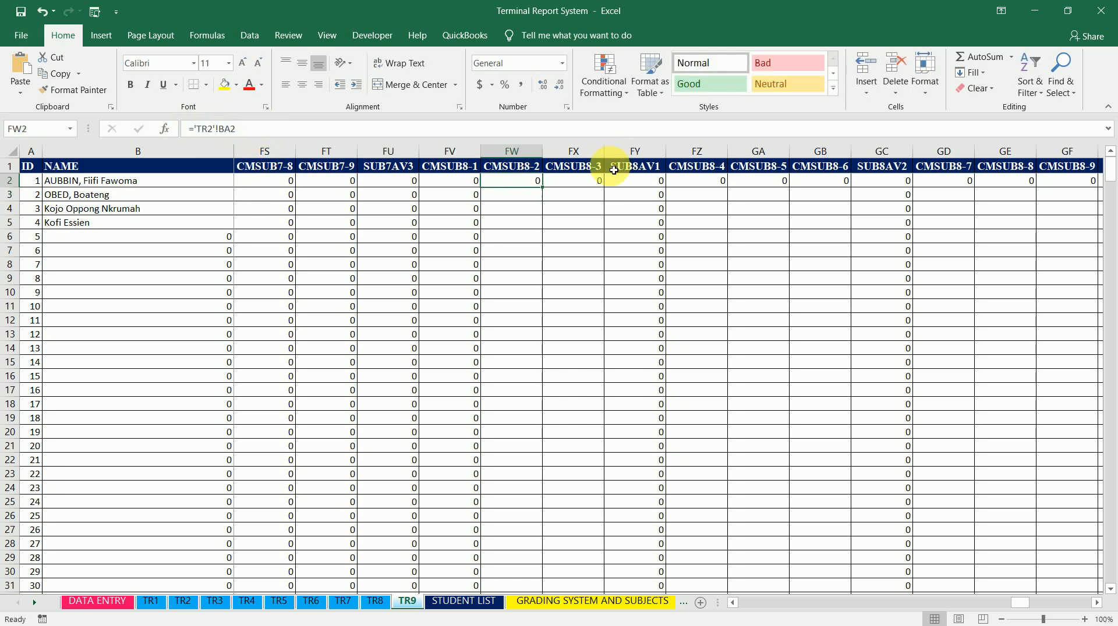
{"action": "double_click", "coordinate": [547, 190]}
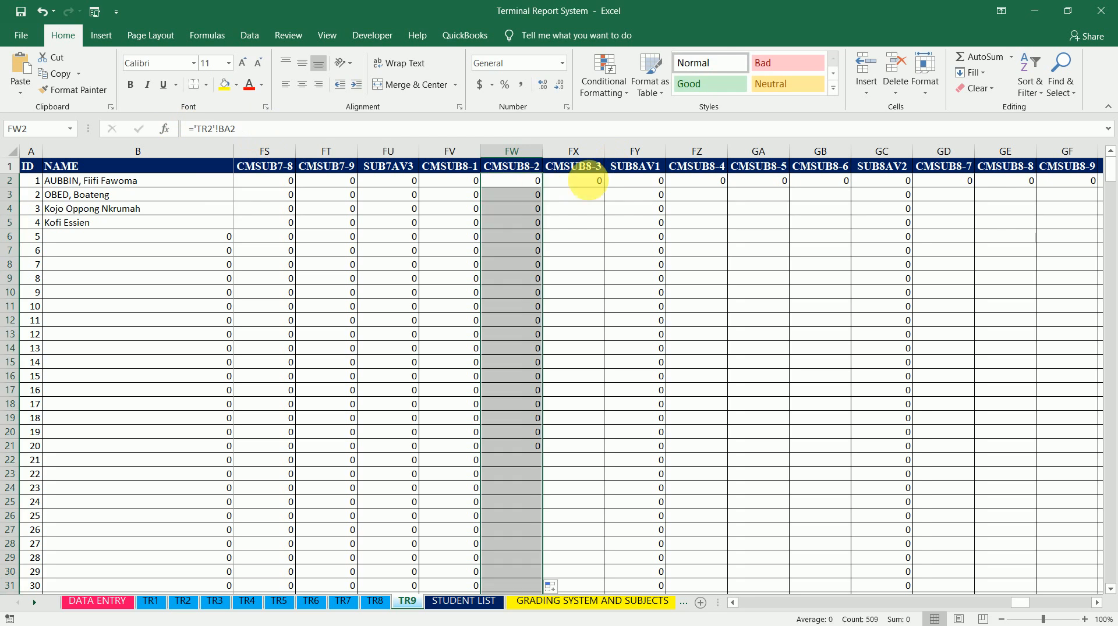
Change CMSUB8-3 cell FX2 to ='TR3'!BA2 and fill it down the column
{"action": "left_click", "coordinate": [579, 179]}
{"action": "left_click", "coordinate": [213, 129]}
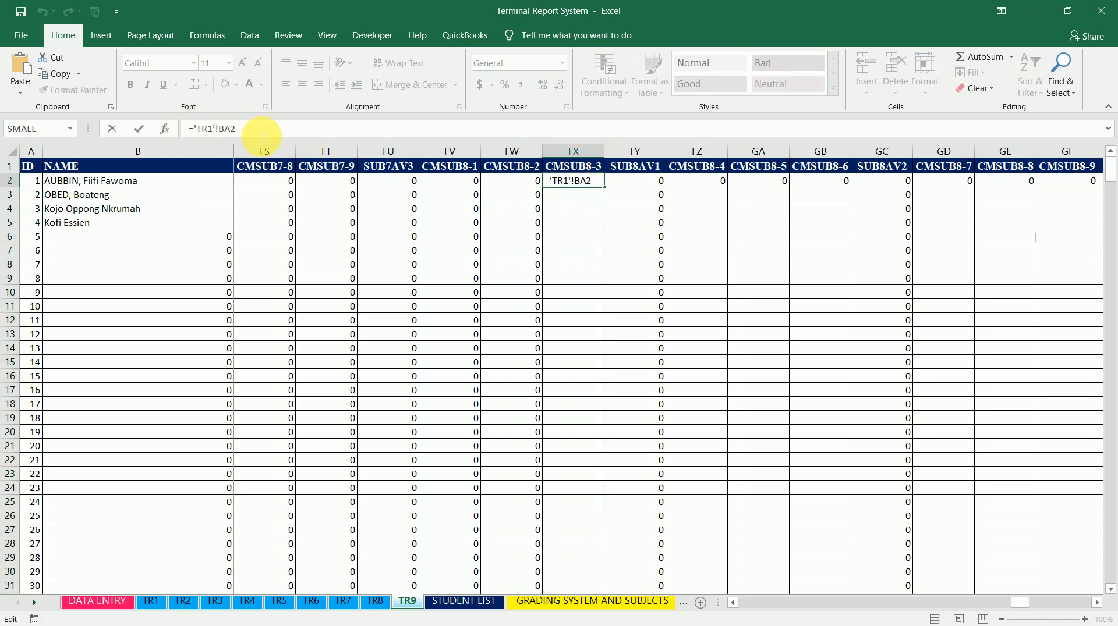
{"action": "key", "text": "BackSpace"}
{"action": "type", "text": "3"}
{"action": "key", "text": "ctrl+Return"}
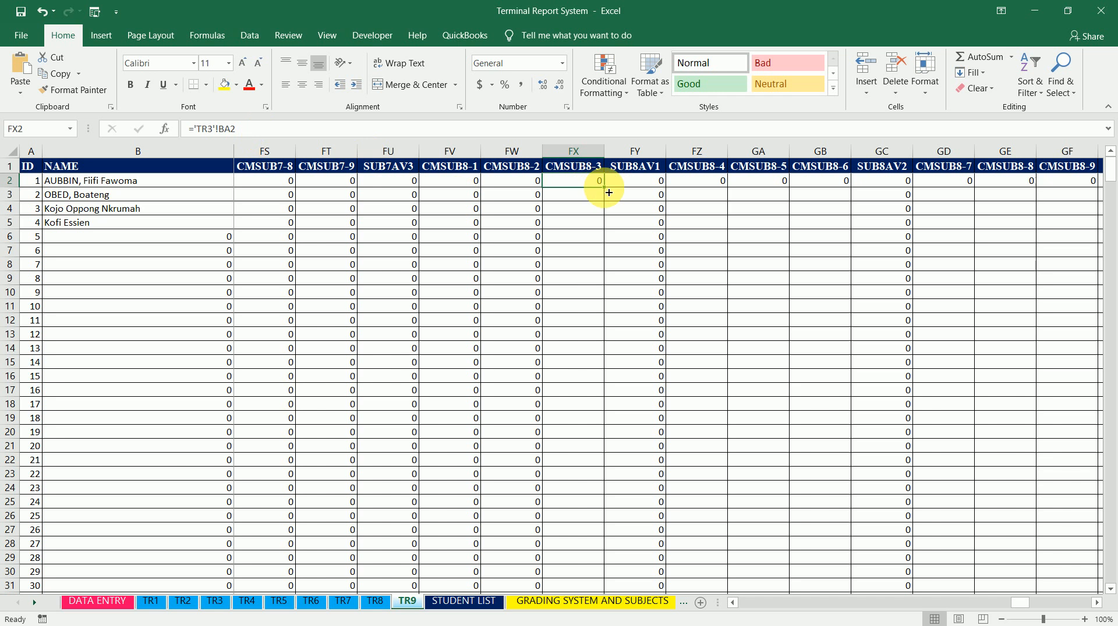
{"action": "double_click", "coordinate": [608, 192]}
Change CMSUB8-4 cell FZ2 to ='TR4'!BA2 and fill it down the column
{"action": "left_click", "coordinate": [702, 182]}
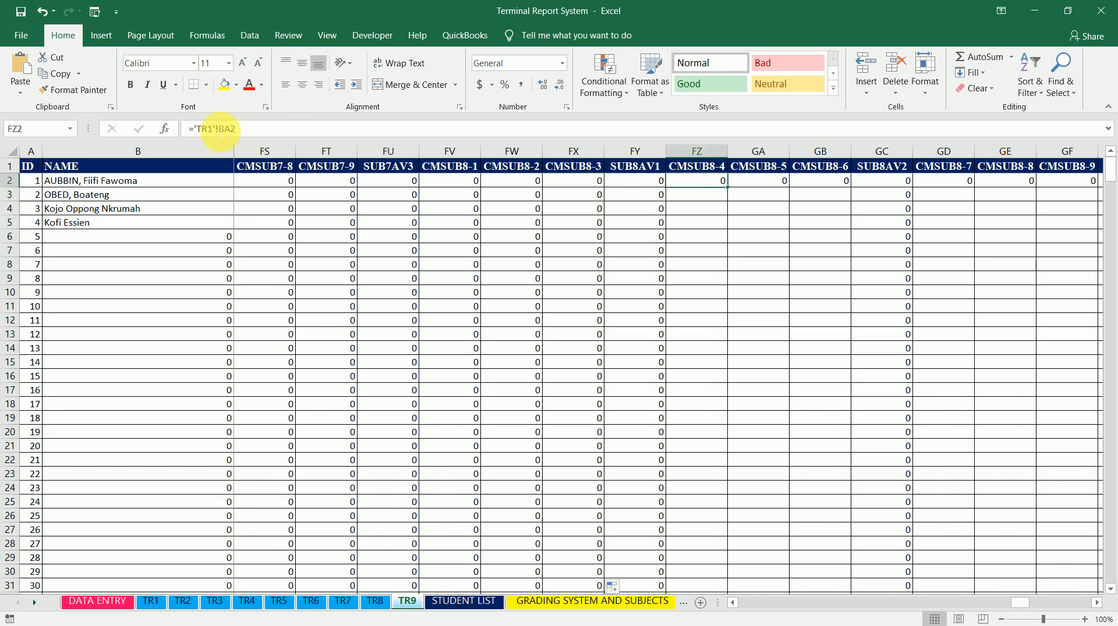
{"action": "left_click", "coordinate": [213, 129]}
{"action": "key", "text": "BackSpace"}
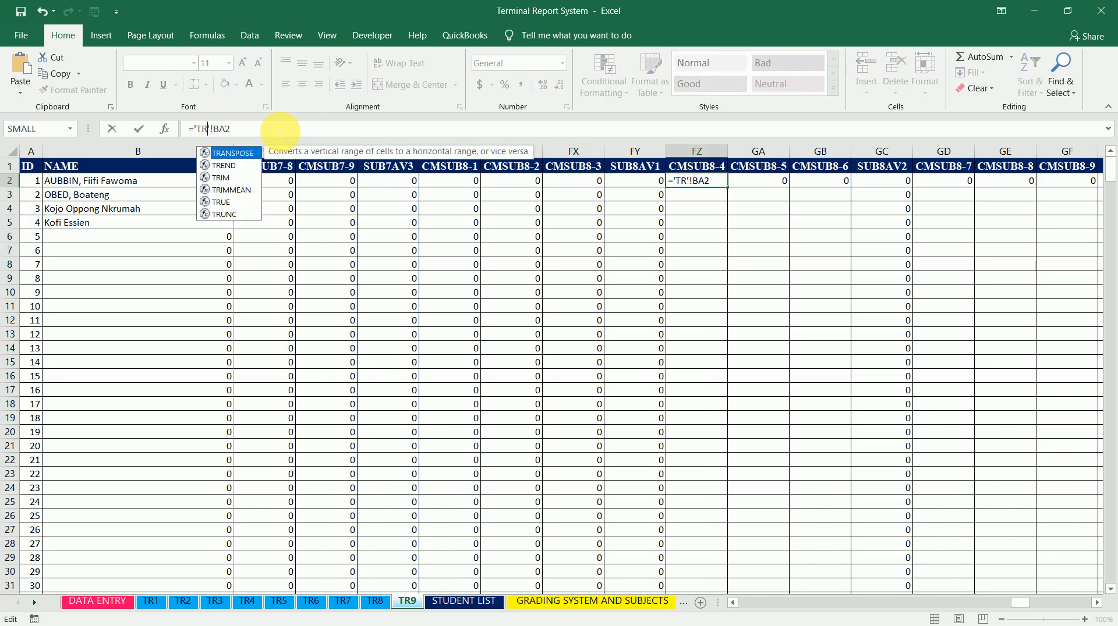
{"action": "type", "text": "4"}
{"action": "key", "text": "ctrl+Return"}
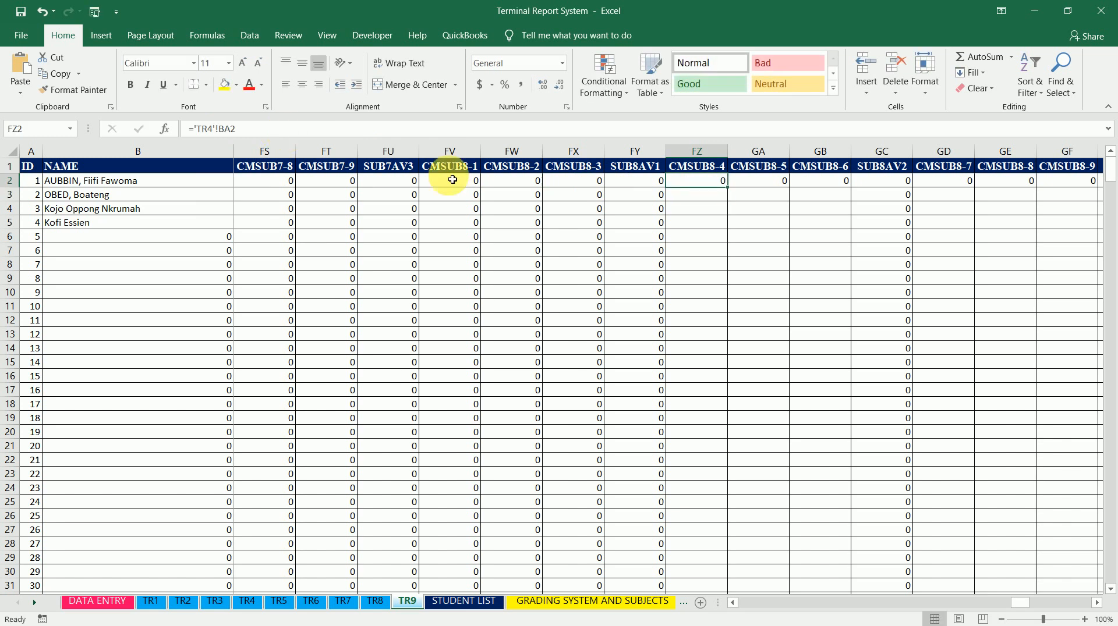
{"action": "double_click", "coordinate": [732, 192]}
Change CMSUB8-5 cell GA2 to ='TR5'!BA2 and fill it down the column
{"action": "left_click", "coordinate": [757, 182]}
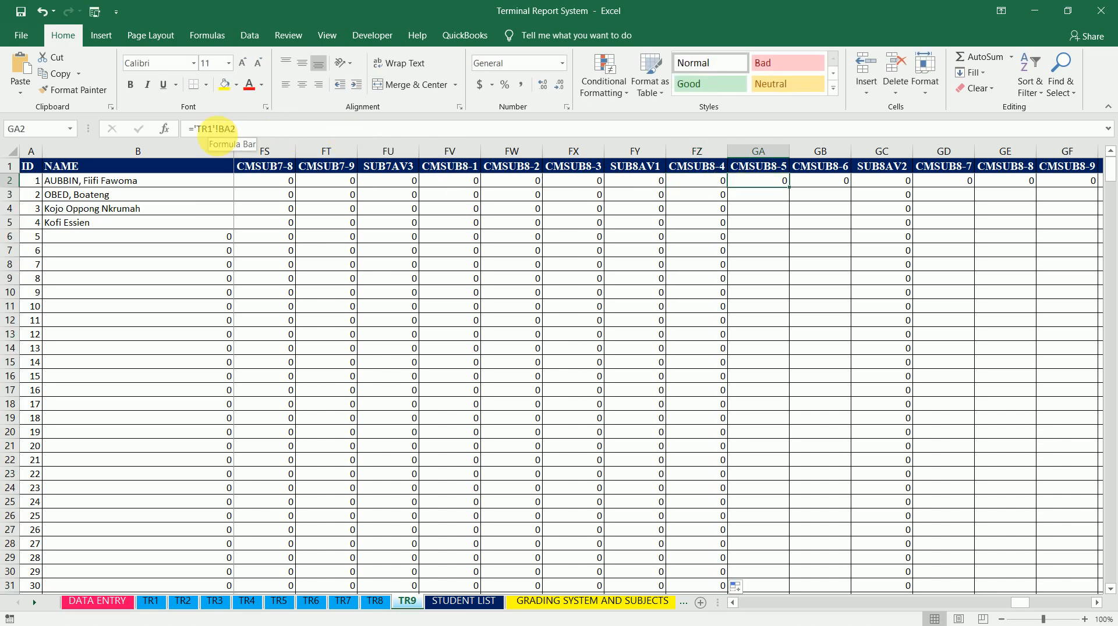
{"action": "left_click", "coordinate": [214, 129]}
{"action": "key", "text": "BackSpace"}
{"action": "type", "text": "5"}
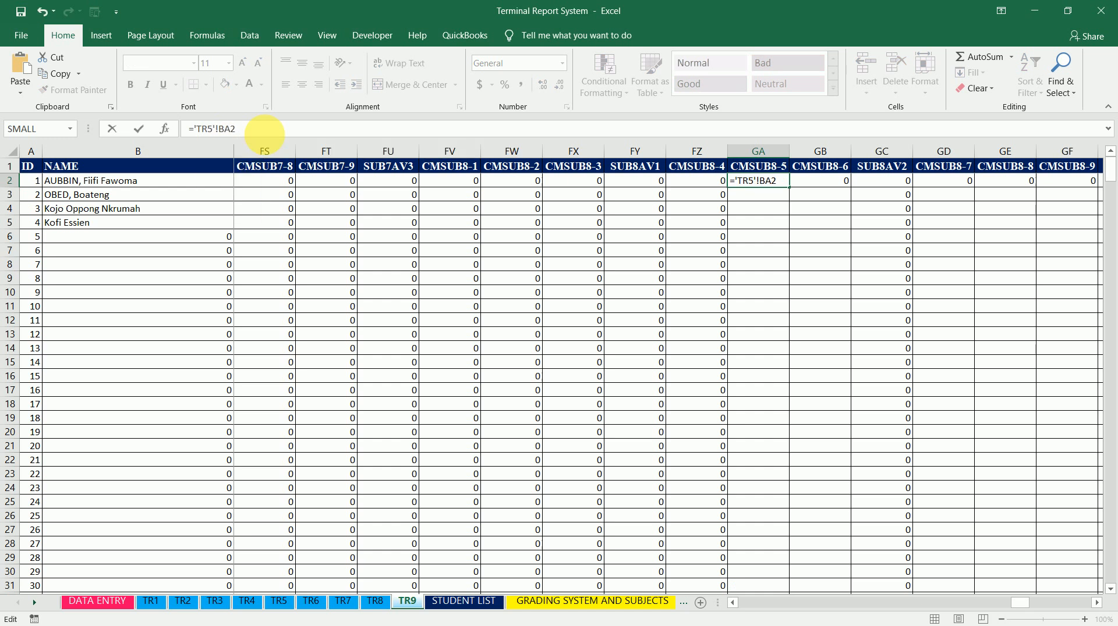
{"action": "key", "text": "ctrl+Return"}
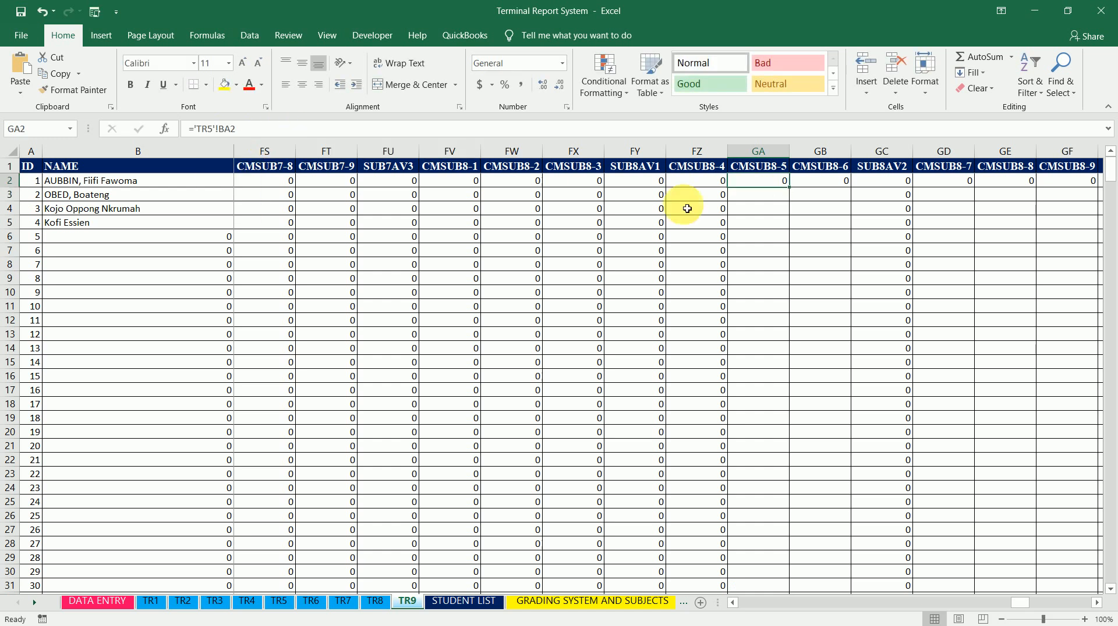
{"action": "double_click", "coordinate": [793, 193]}
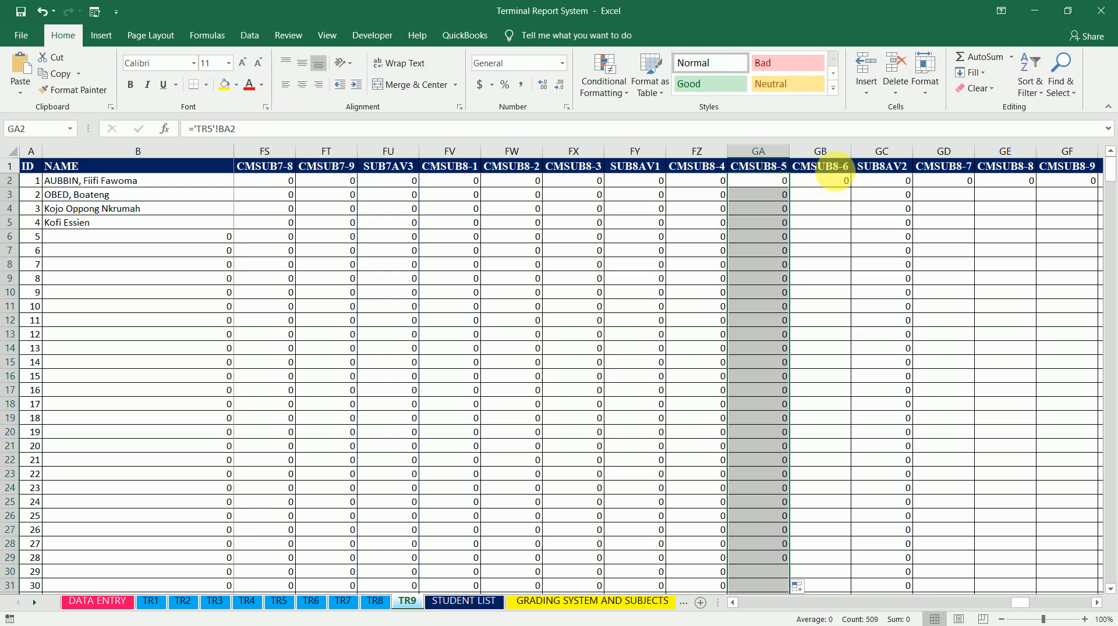
Change CMSUB8-6 cell GB2 to ='TR6'!BA2 and fill it down the column
{"action": "left_click", "coordinate": [833, 180]}
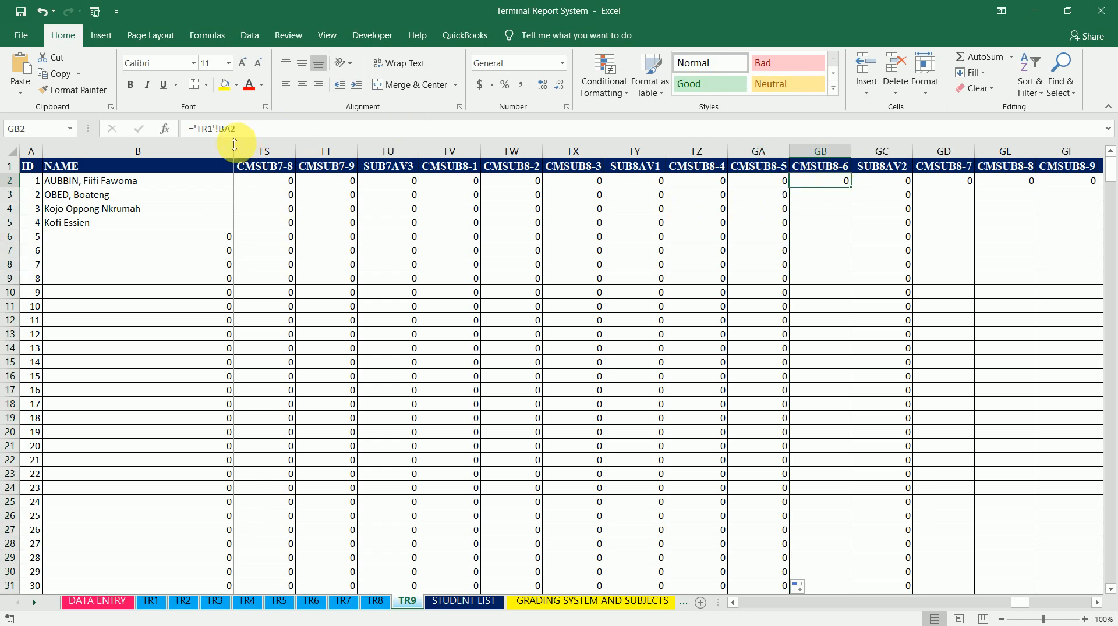
{"action": "left_click", "coordinate": [217, 129]}
{"action": "key", "text": "BackSpace"}
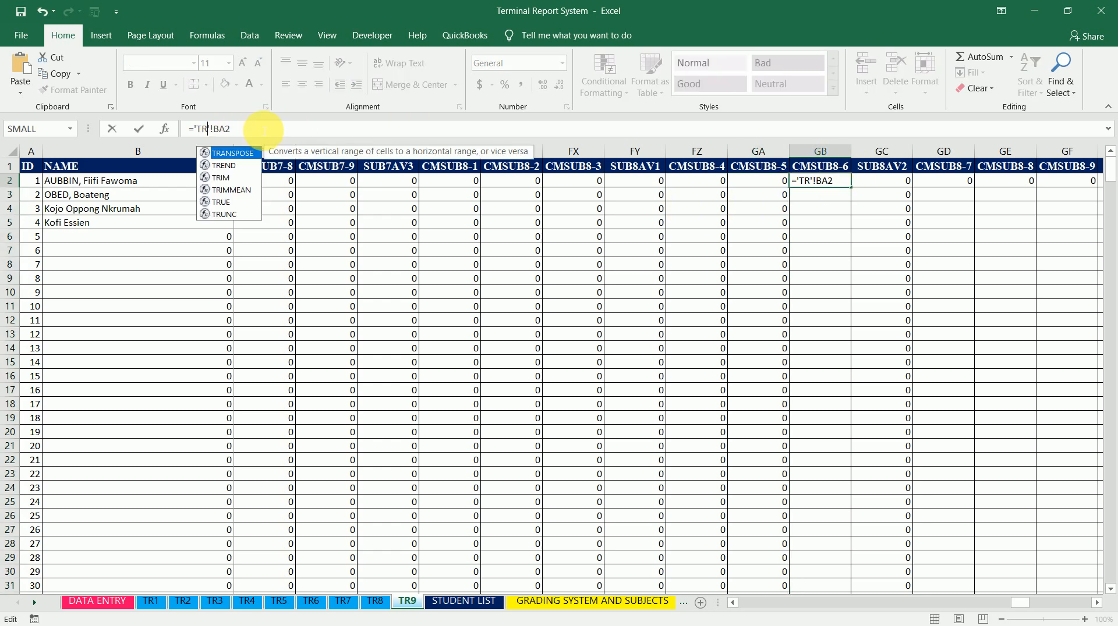
{"action": "type", "text": "6"}
{"action": "key", "text": "ctrl+Return"}
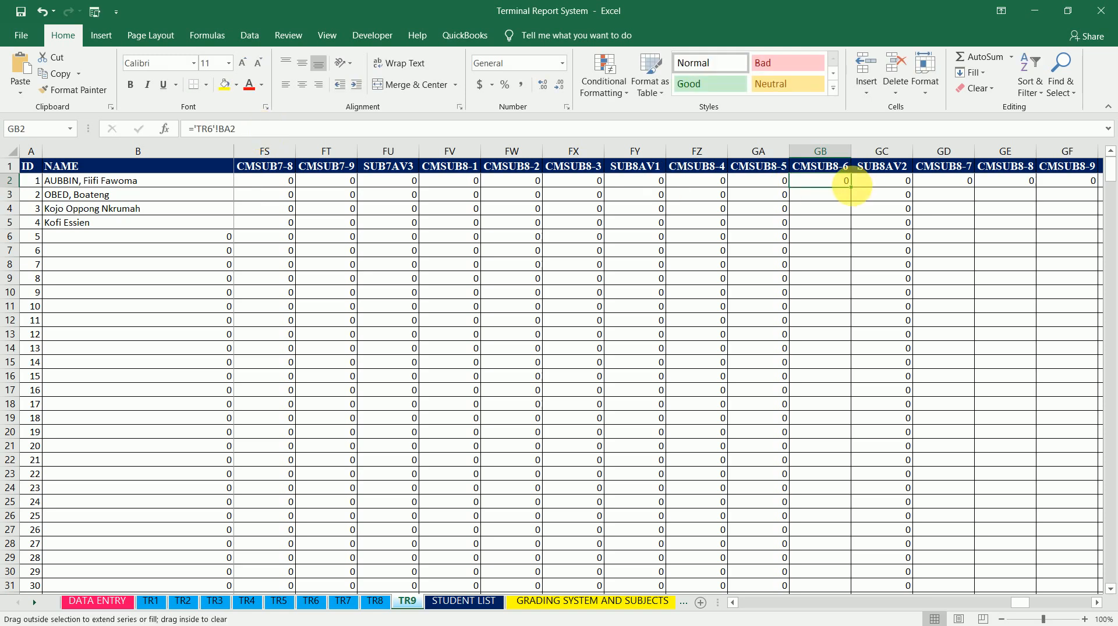
{"action": "double_click", "coordinate": [851, 187]}
Change CMSUB8-7 cell GD2 to ='TR7'!BA2 and fill it down the column
{"action": "left_click", "coordinate": [955, 182]}
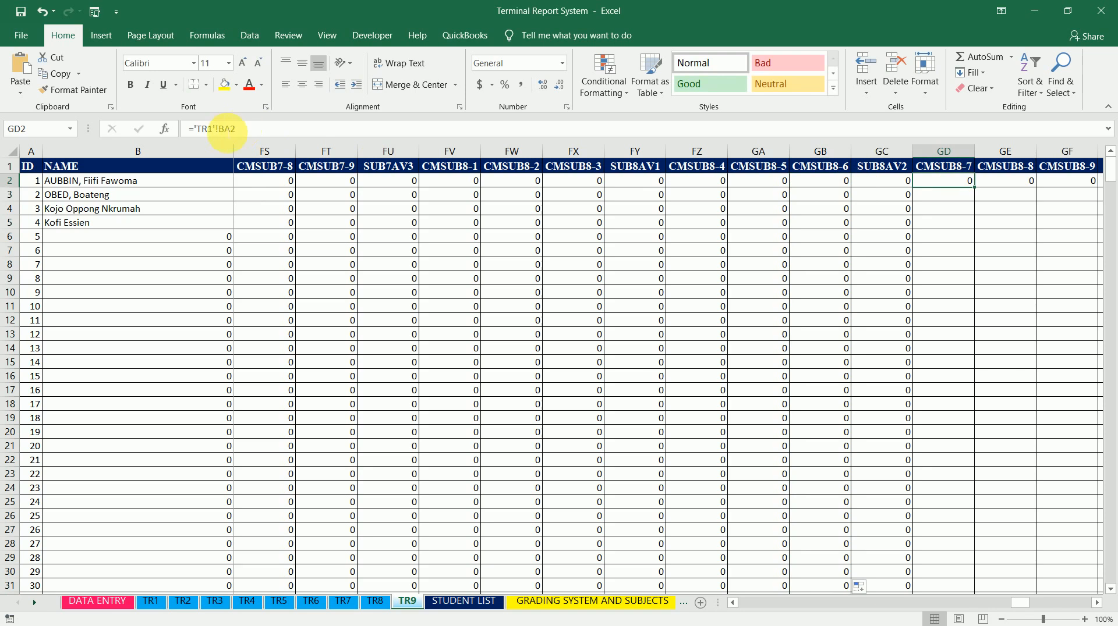
{"action": "left_click", "coordinate": [214, 129]}
{"action": "key", "text": "BackSpace"}
{"action": "type", "text": "7"}
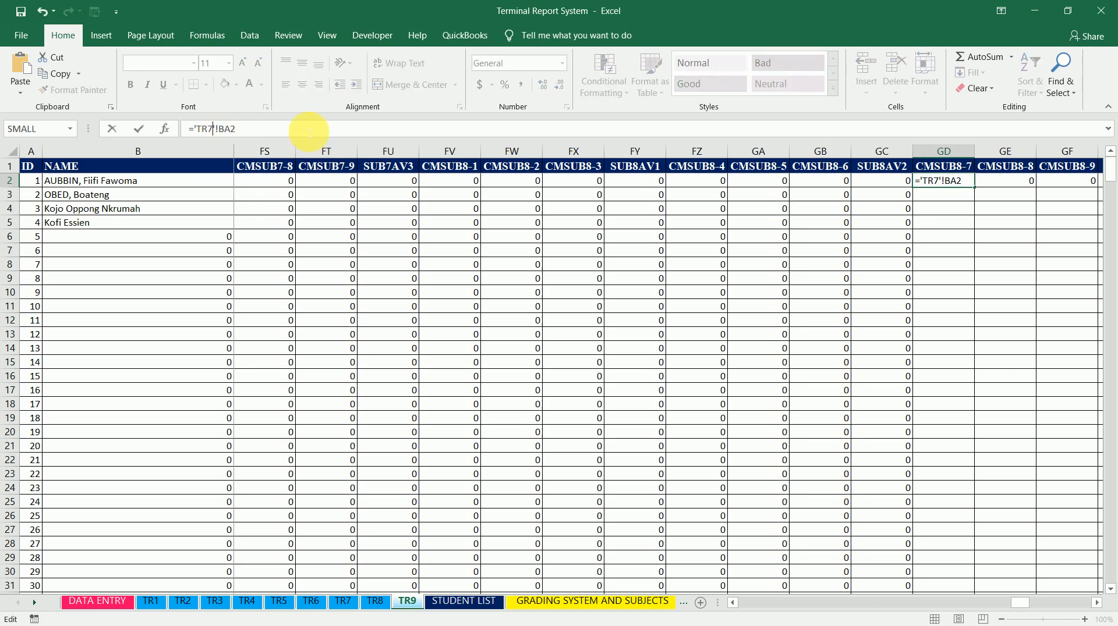
{"action": "key", "text": "ctrl+Return"}
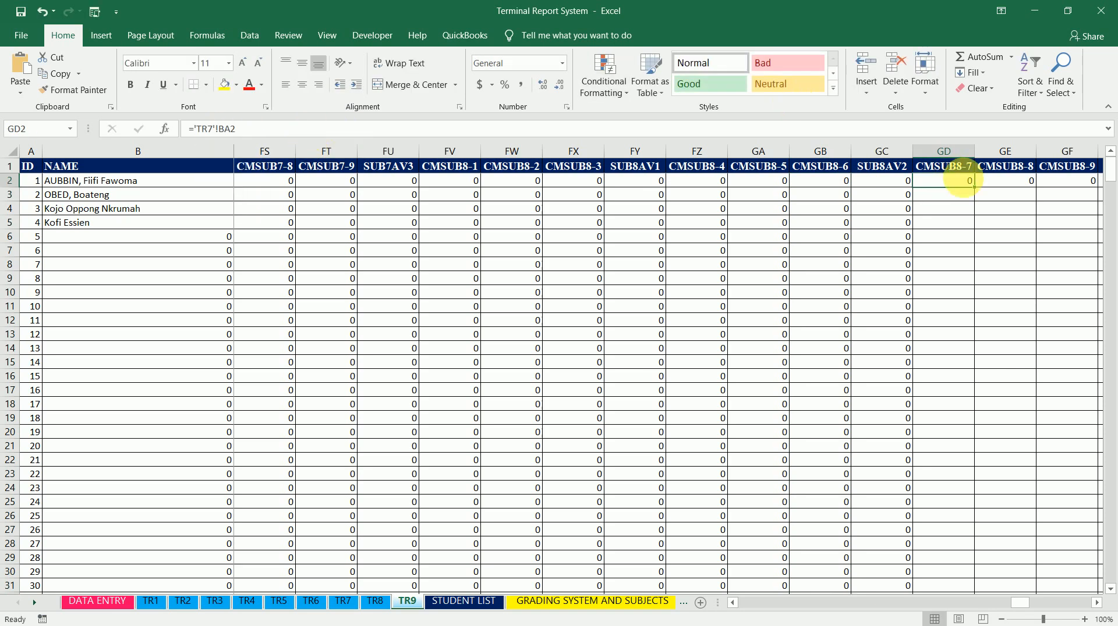
{"action": "double_click", "coordinate": [981, 193]}
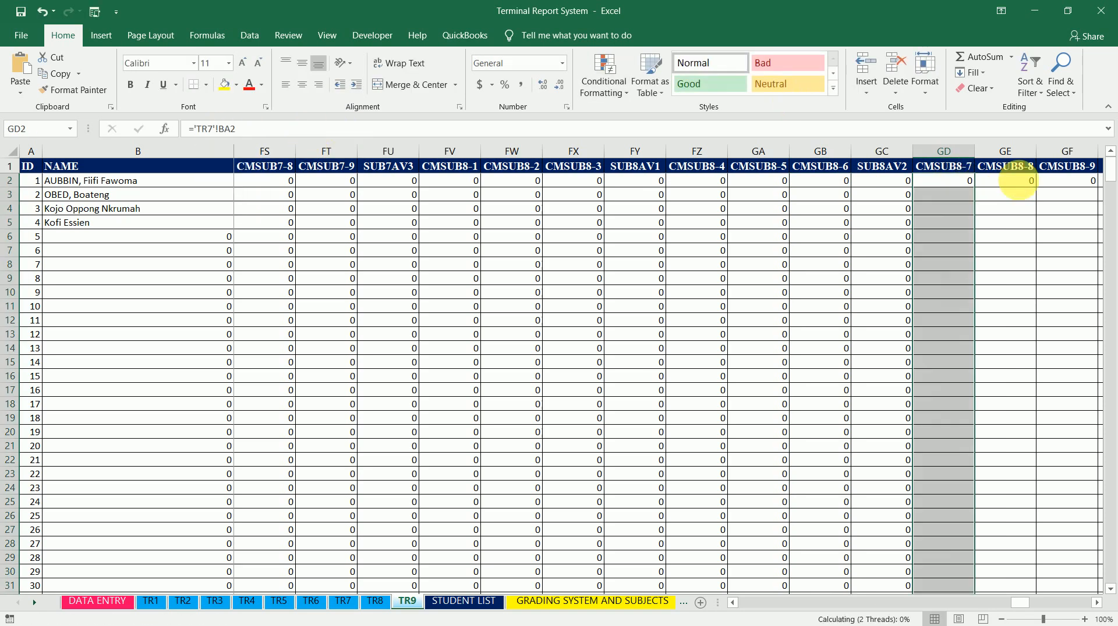
Change CMSUB8-8 cell GE2 to ='TR8'!BA2 and fill it down the column
{"action": "left_click", "coordinate": [1013, 181]}
{"action": "left_click", "coordinate": [213, 129]}
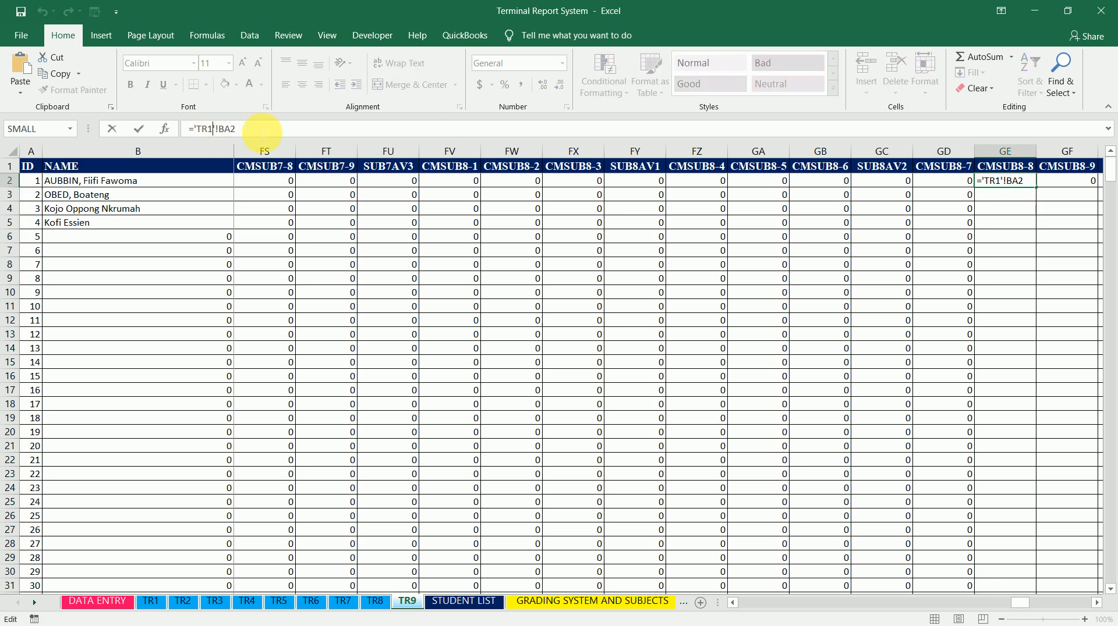
{"action": "key", "text": "BackSpace"}
{"action": "key", "text": "BackSpace"}
{"action": "key", "text": "BackSpace"}
{"action": "type", "text": "TR8"}
{"action": "key", "text": "ctrl+Return"}
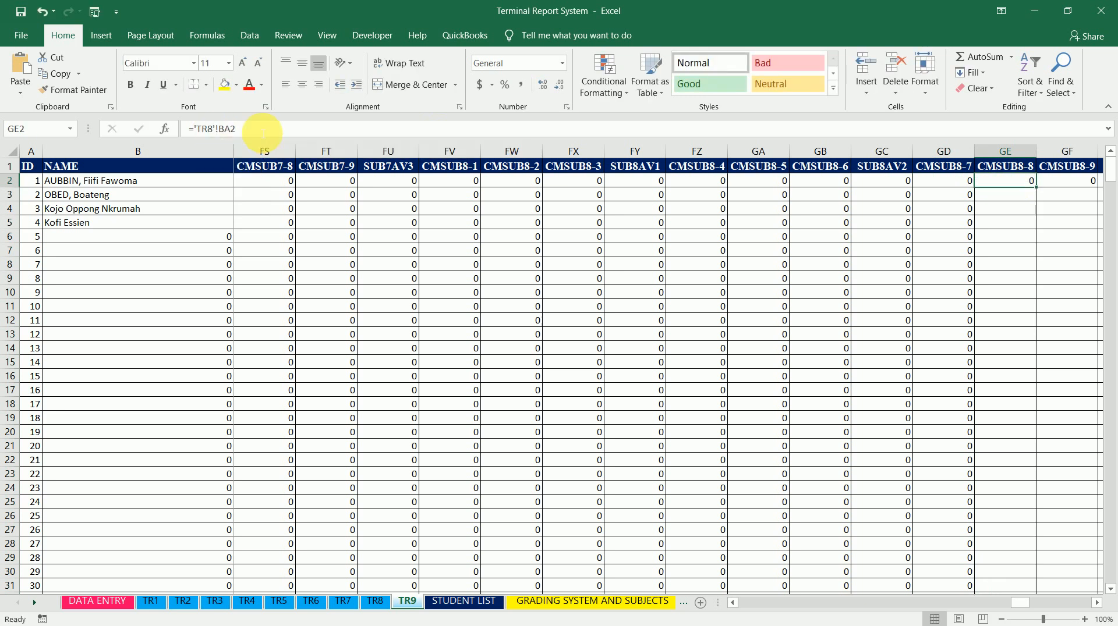
{"action": "double_click", "coordinate": [1036, 187]}
Change CMSUB8-9 cell GF2 to =BA2 and fill it down the column
{"action": "left_click", "coordinate": [1067, 181]}
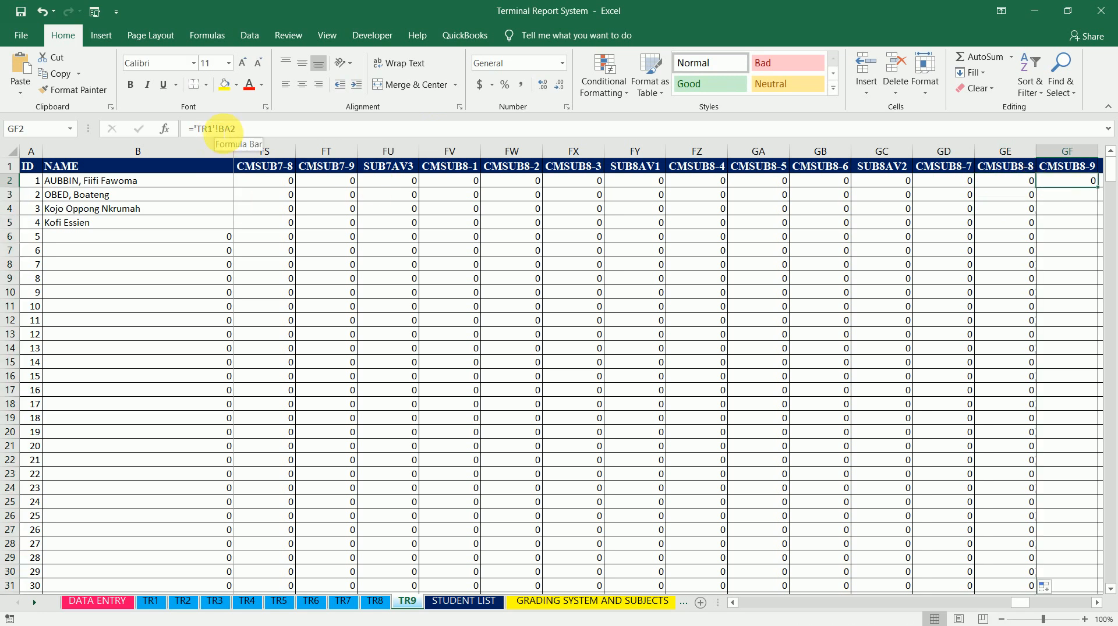
{"action": "left_click", "coordinate": [219, 129]}
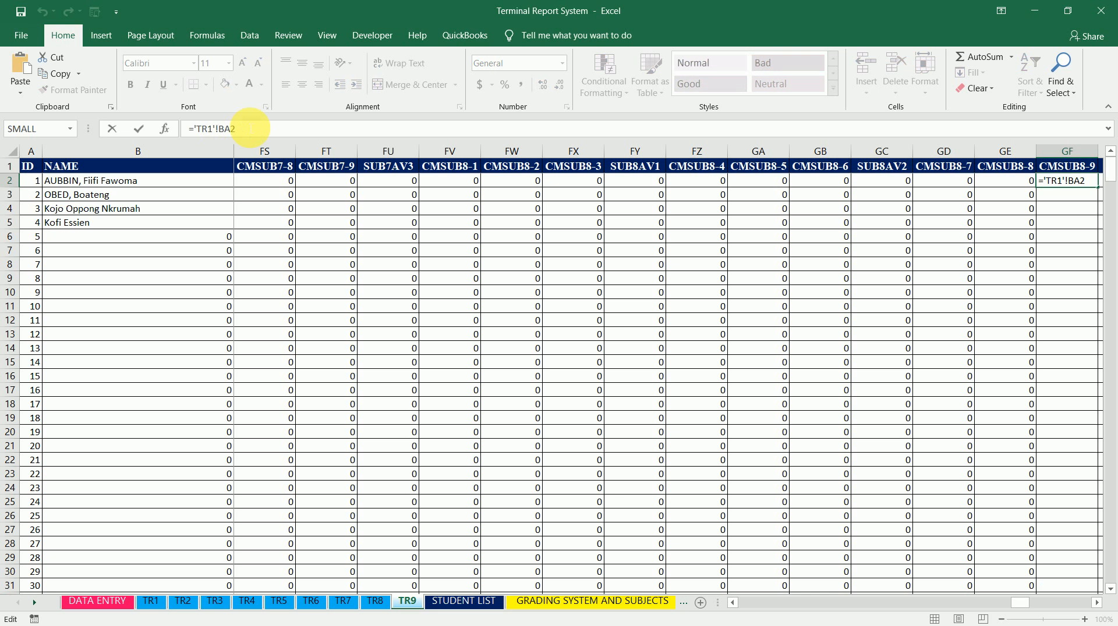
{"action": "key", "text": "BackSpace"}
{"action": "key", "text": "BackSpace"}
{"action": "key", "text": "BackSpace"}
{"action": "key", "text": "BackSpace"}
{"action": "key", "text": "BackSpace"}
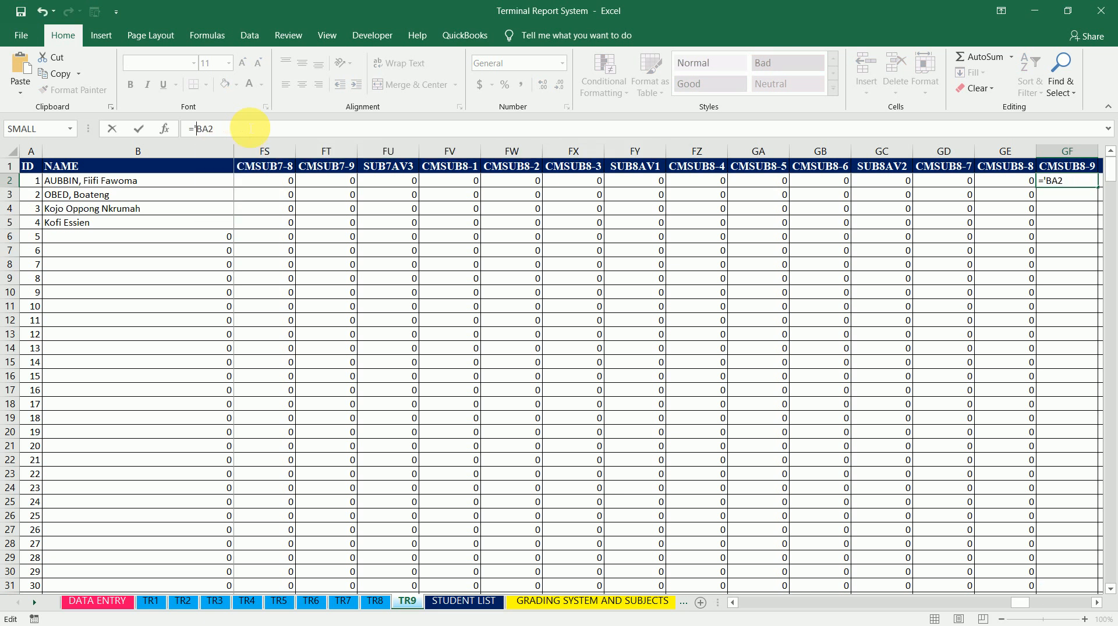
{"action": "key", "text": "BackSpace"}
{"action": "key", "text": "ctrl+Return"}
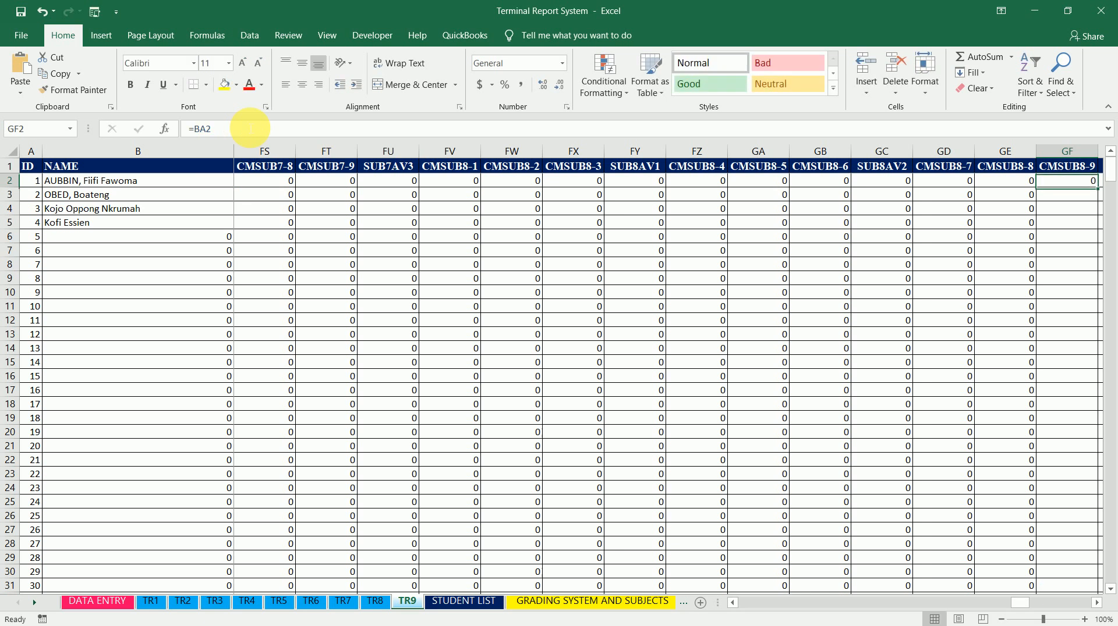
{"action": "double_click", "coordinate": [1098, 187]}
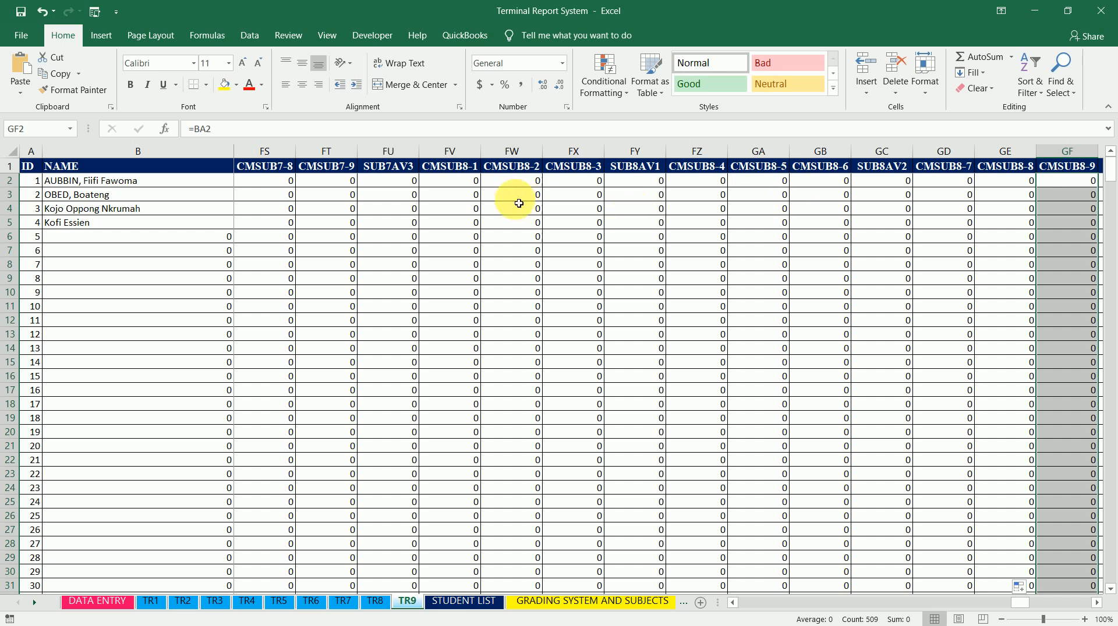
{"action": "left_click", "coordinate": [466, 185]}
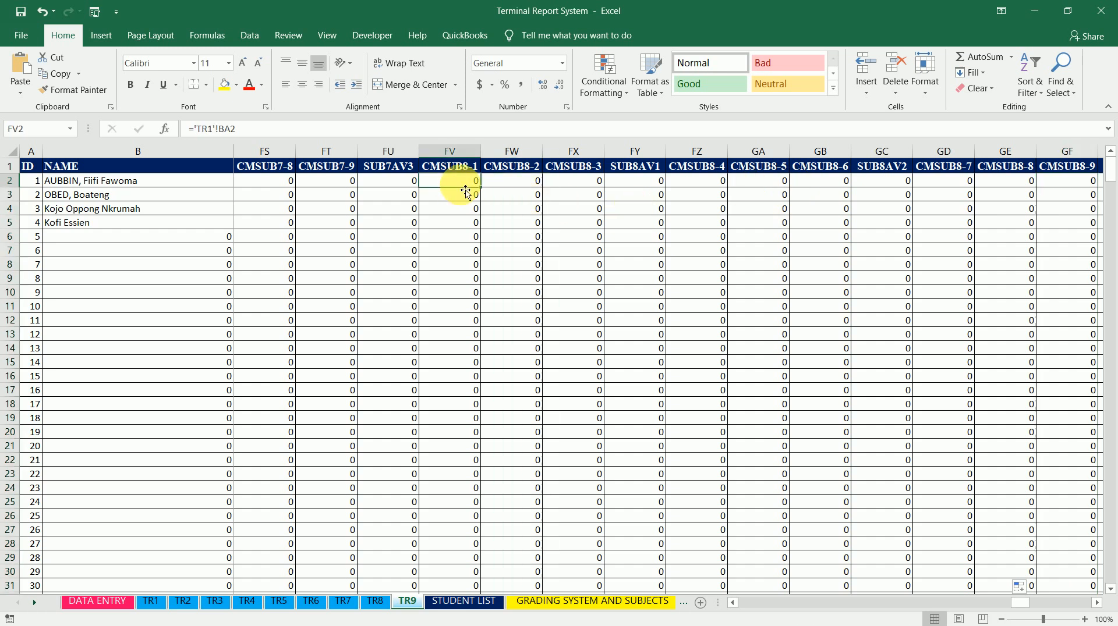
Link CMSUB9-1 cell GH2 to cell BG2 of sheet TR1, giving ='TR1'!BG2
{"action": "key", "text": "Right"}
{"action": "key", "text": "Right"}
{"action": "key", "text": "Right"}
{"action": "key", "text": "Right"}
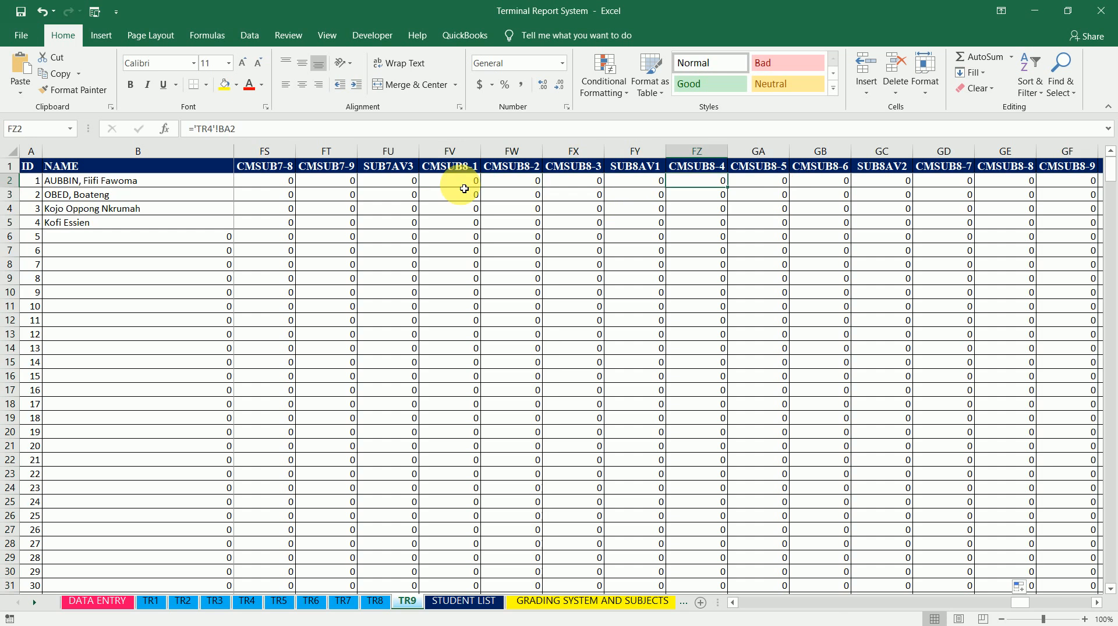
{"action": "key", "text": "Right"}
{"action": "key", "text": "Right"}
{"action": "key", "text": "Right"}
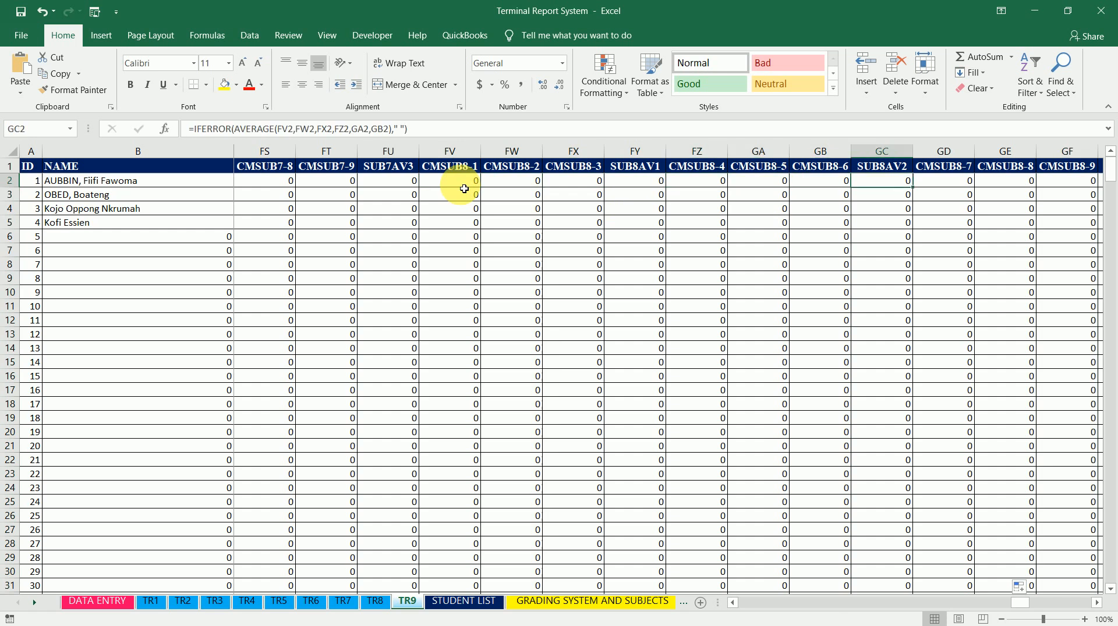
{"action": "key", "text": "Right"}
{"action": "key", "text": "Right"}
{"action": "key", "text": "Right"}
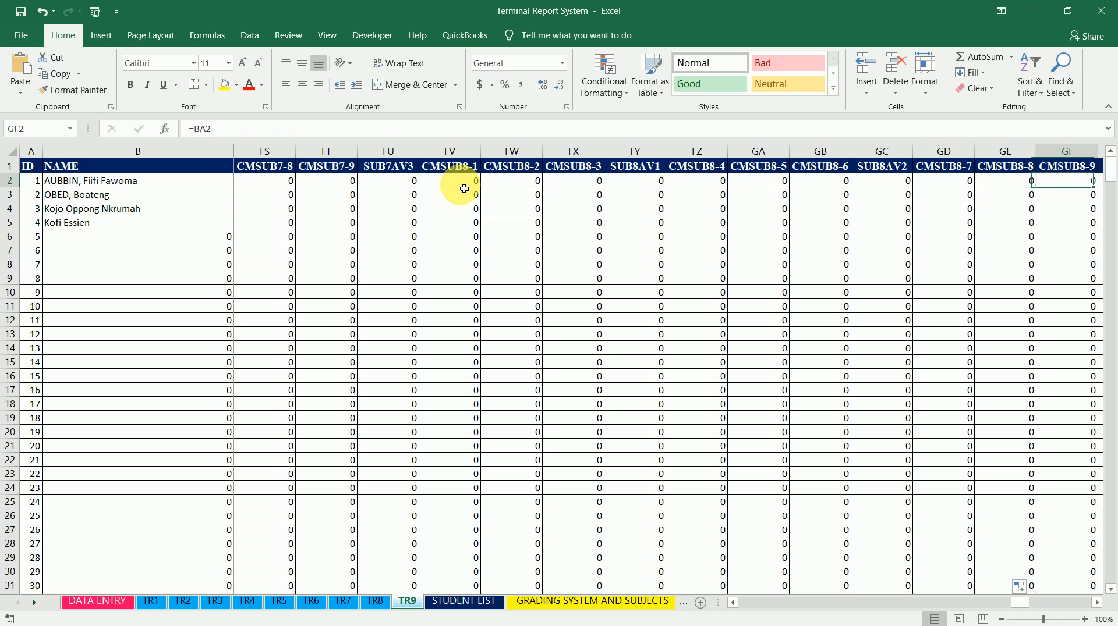
{"action": "key", "text": "Right"}
{"action": "key", "text": "Right"}
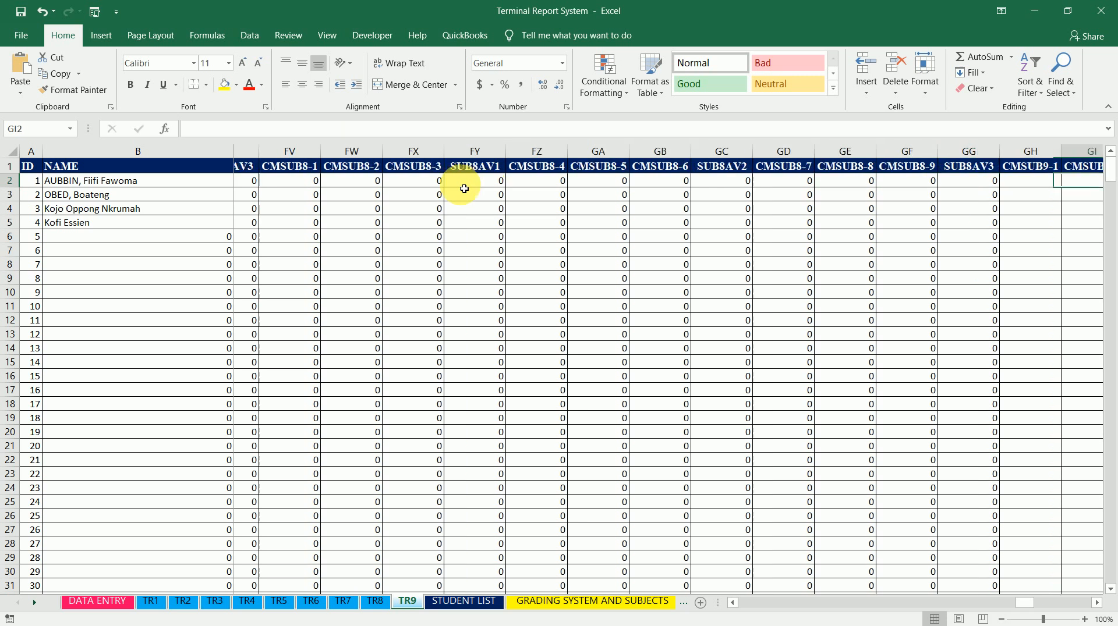
{"action": "key", "text": "Right"}
{"action": "key", "text": "Left"}
{"action": "key", "text": "Right"}
{"action": "key", "text": "Right"}
{"action": "key", "text": "Right"}
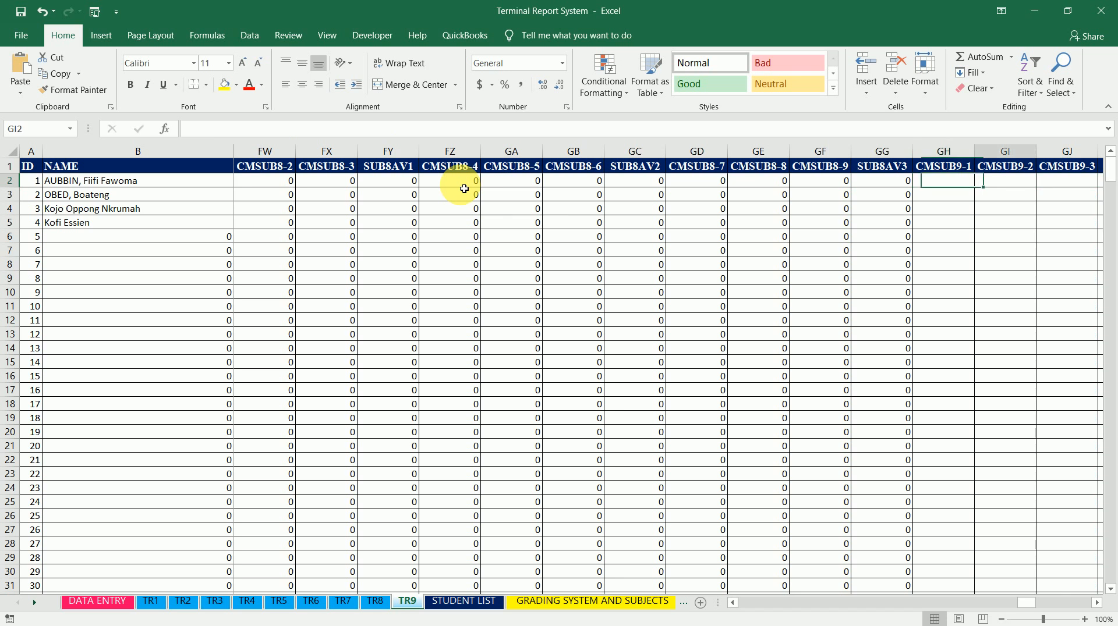
{"action": "key", "text": "Left"}
{"action": "key", "text": "Left"}
{"action": "key", "text": "Left"}
{"action": "type", "text": "="}
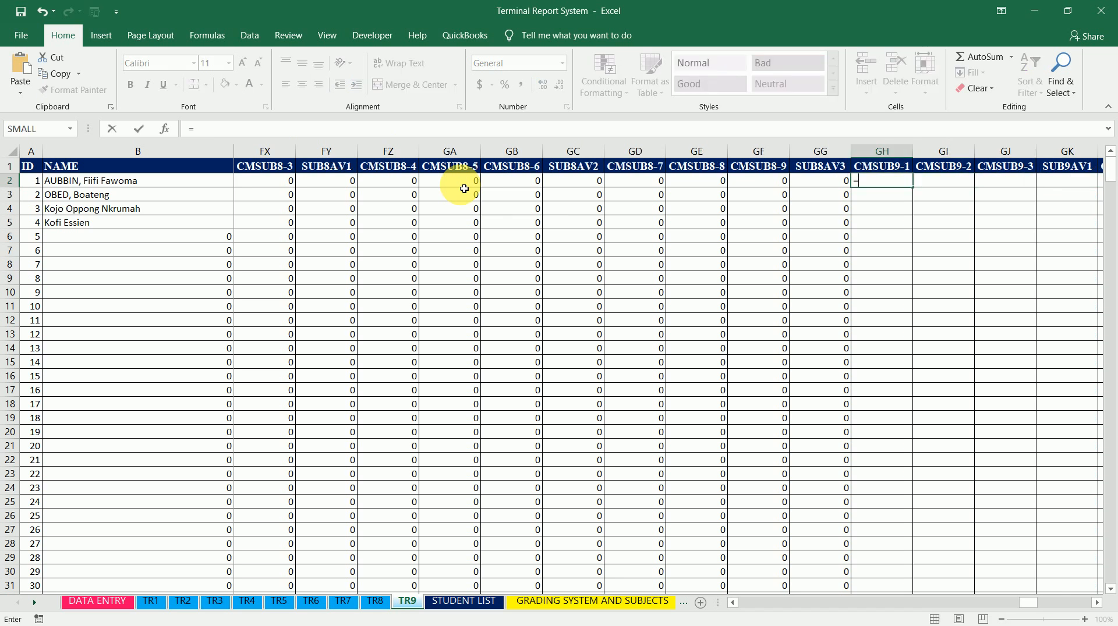
{"action": "left_click", "coordinate": [162, 608]}
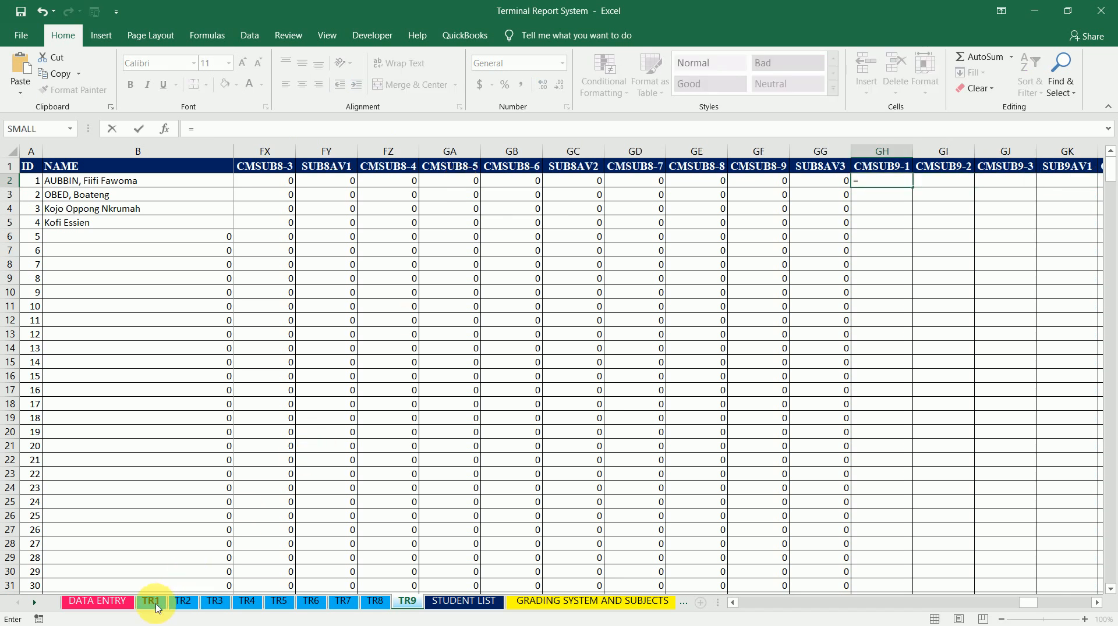
{"action": "left_click", "coordinate": [956, 182]}
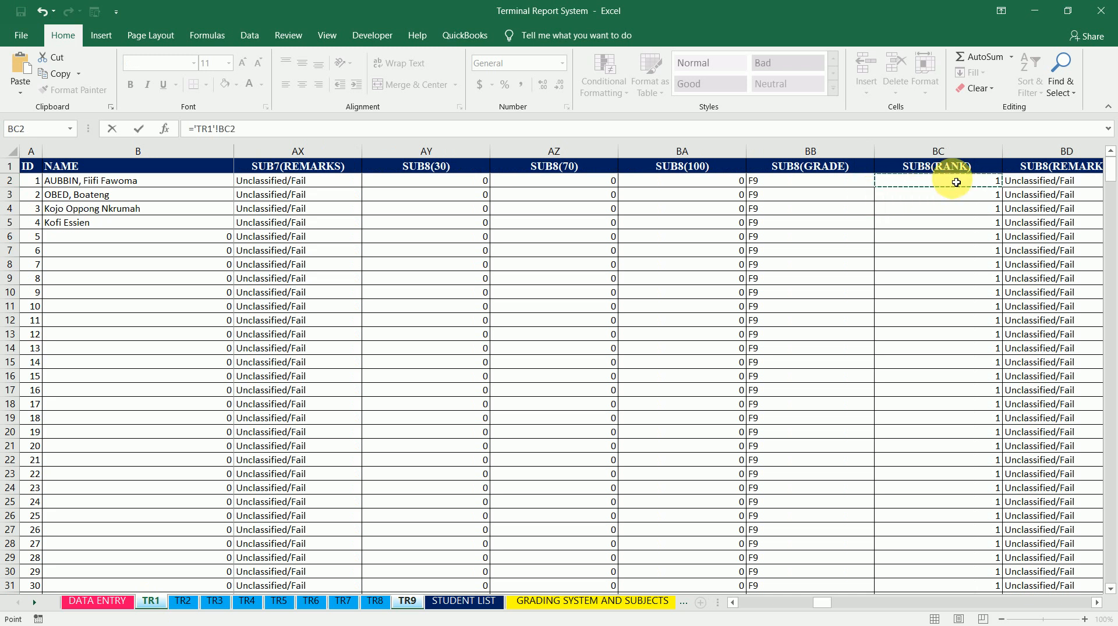
{"action": "key", "text": "Right"}
{"action": "key", "text": "Right"}
{"action": "key", "text": "Right"}
{"action": "key", "text": "Right"}
{"action": "key", "text": "Right"}
{"action": "key", "text": "Right"}
{"action": "key", "text": "Right"}
{"action": "key", "text": "Right"}
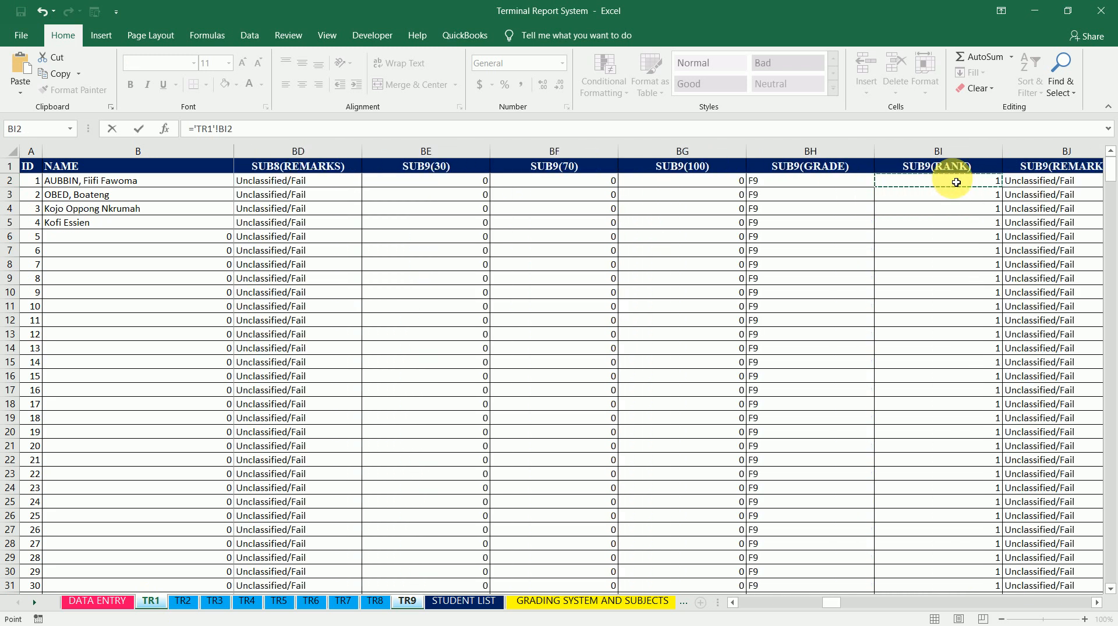
{"action": "key", "text": "Left"}
{"action": "key", "text": "Left"}
{"action": "key", "text": "Left"}
{"action": "key", "text": "Left"}
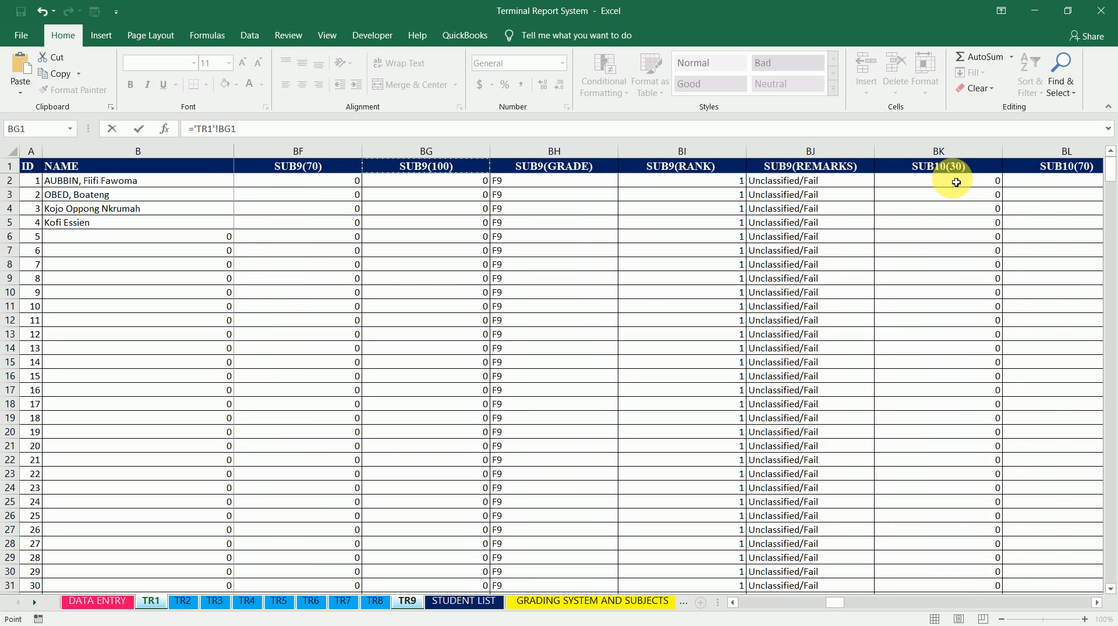
{"action": "key", "text": "Return"}
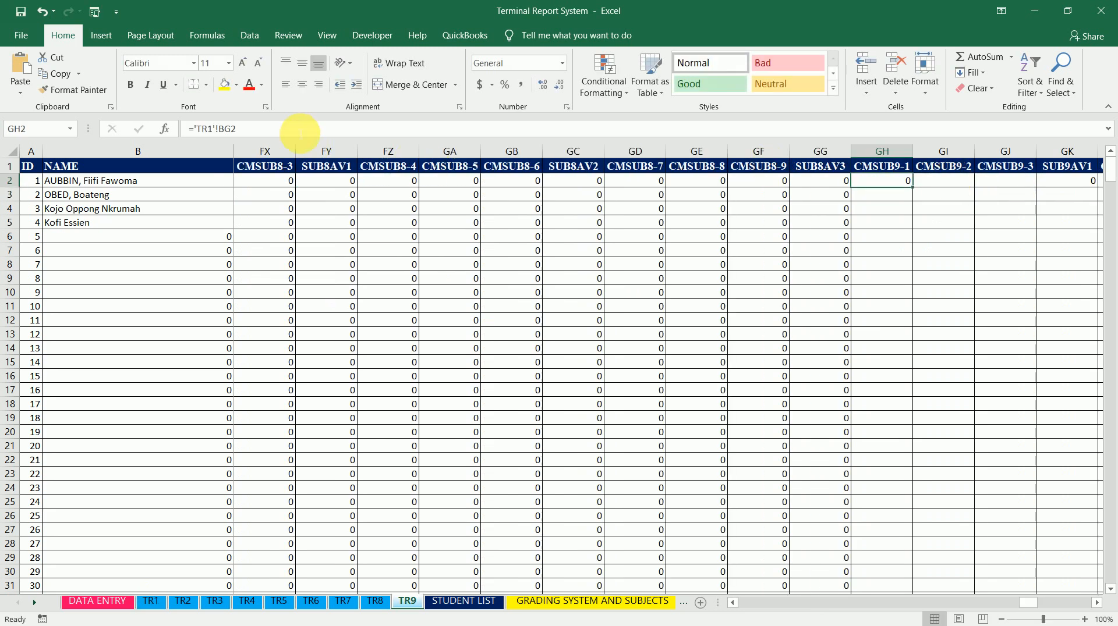
Copy the formula ='TR1'!BG2 and paste it into row 2 of CMSUB9-2 through CMSUB9-9
{"action": "left_click_drag", "start_coordinate": [299, 133], "coordinate": [166, 131]}
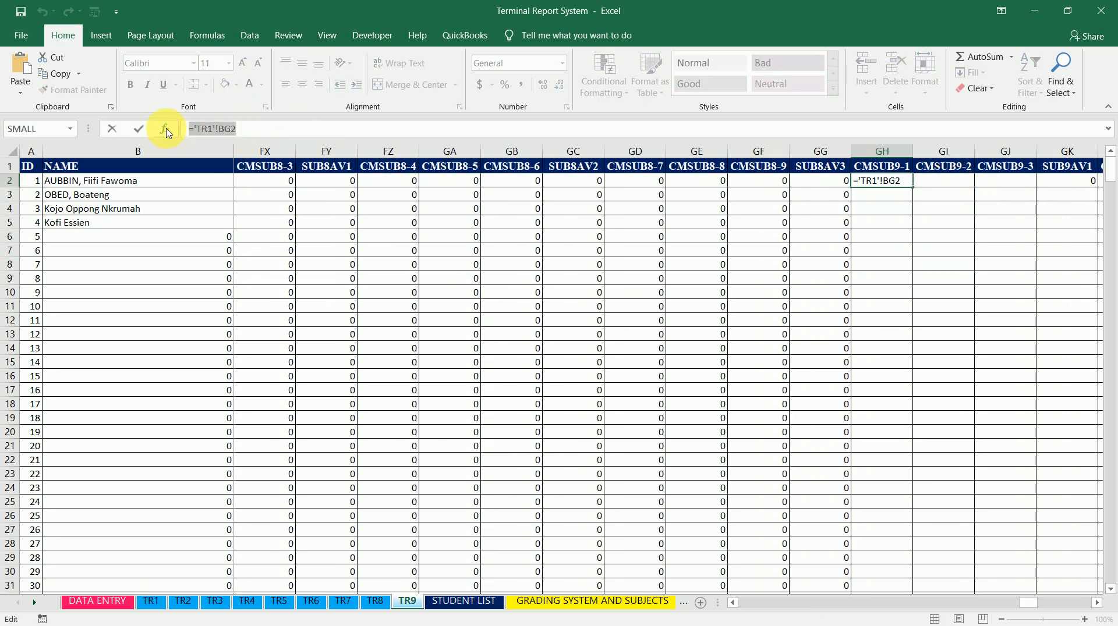
{"action": "left_click", "coordinate": [268, 129]}
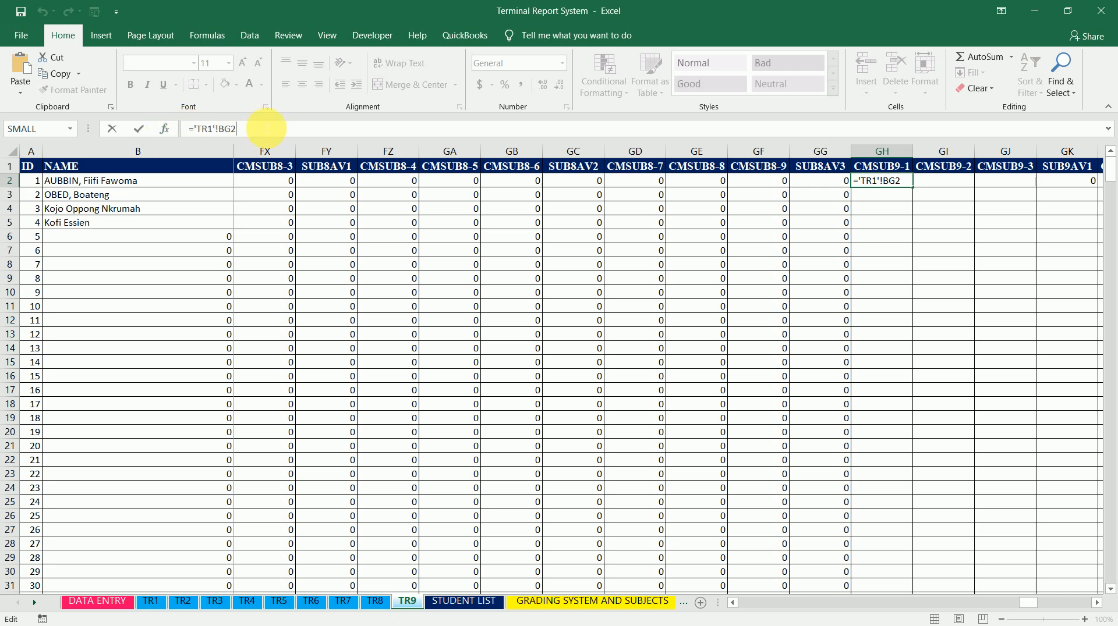
{"action": "left_click", "coordinate": [957, 186]}
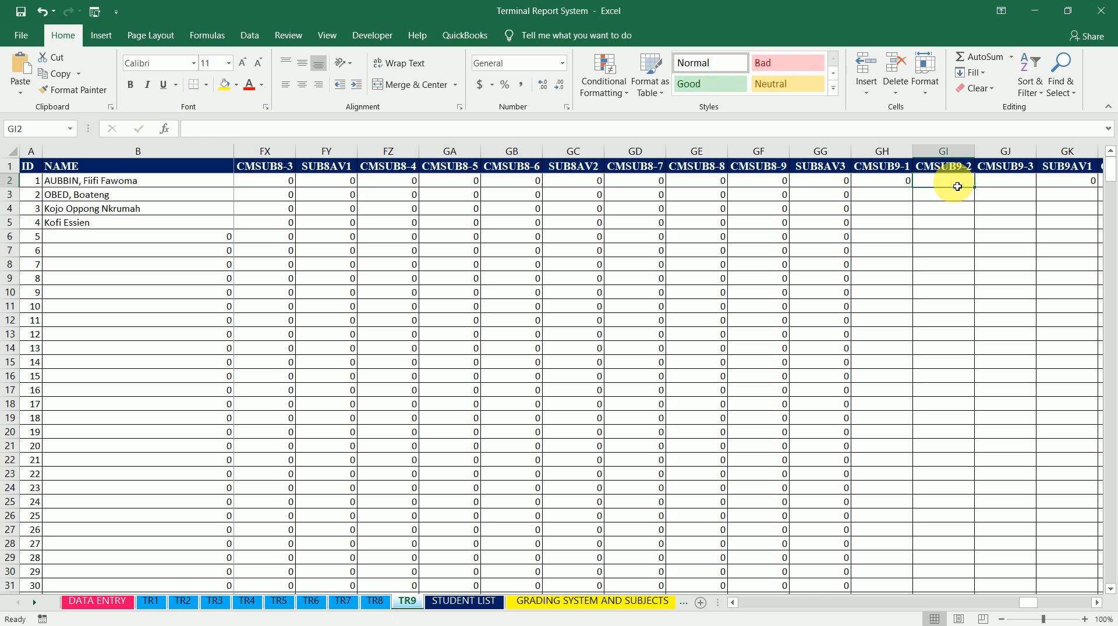
{"action": "key", "text": "ctrl+v"}
{"action": "key", "text": "Right"}
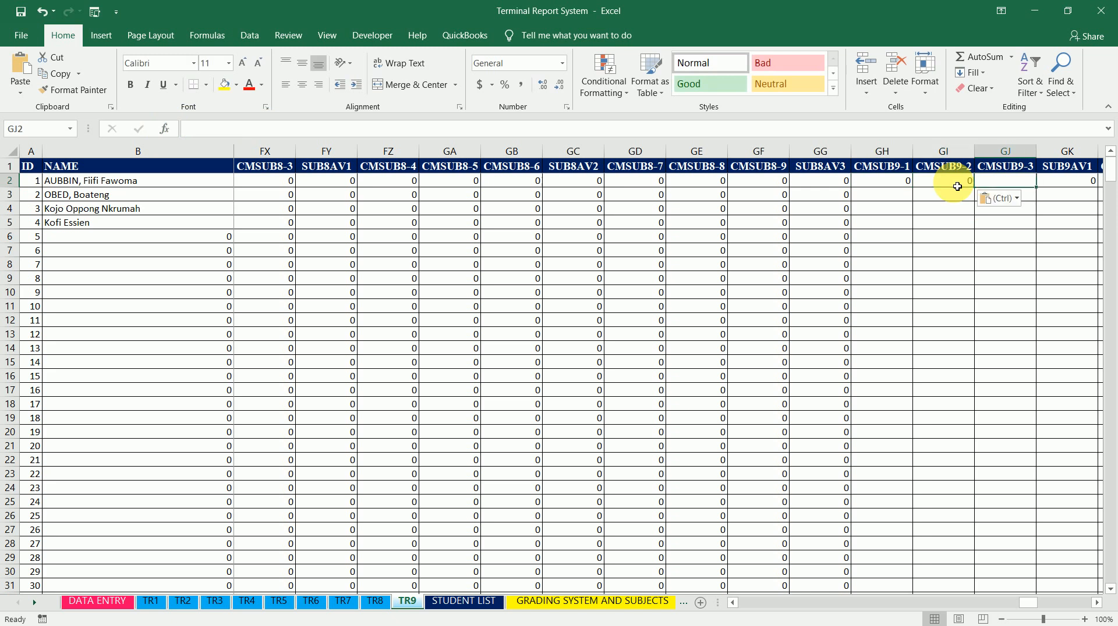
{"action": "key", "text": "ctrl+v"}
{"action": "key", "text": "Right"}
{"action": "key", "text": "Right"}
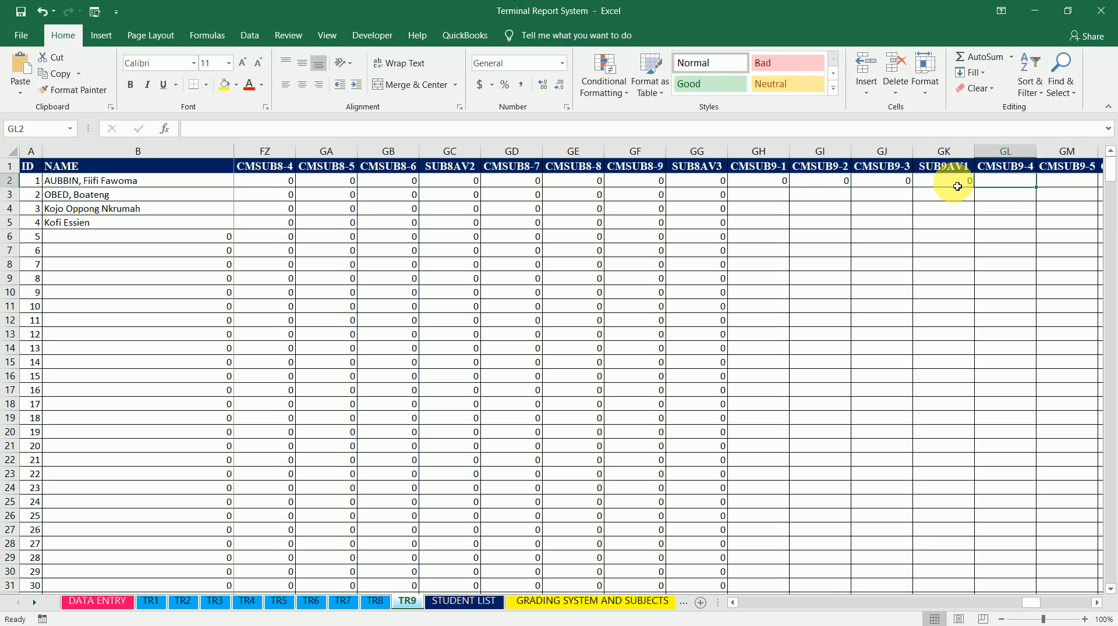
{"action": "key", "text": "ctrl+v"}
{"action": "key", "text": "Right"}
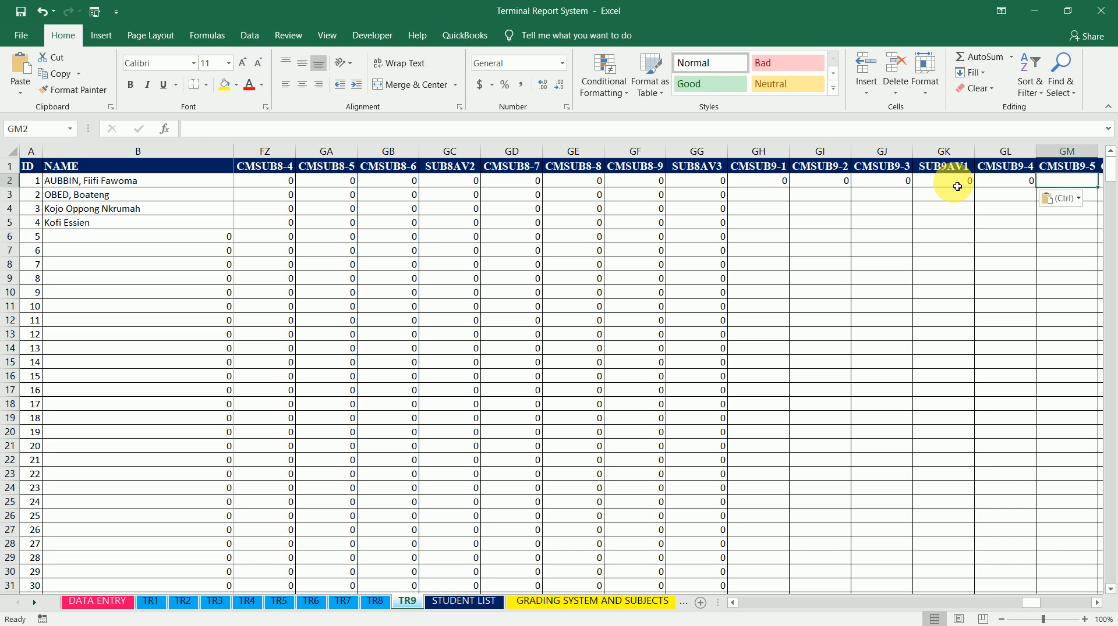
{"action": "key", "text": "ctrl+v"}
{"action": "key", "text": "Right"}
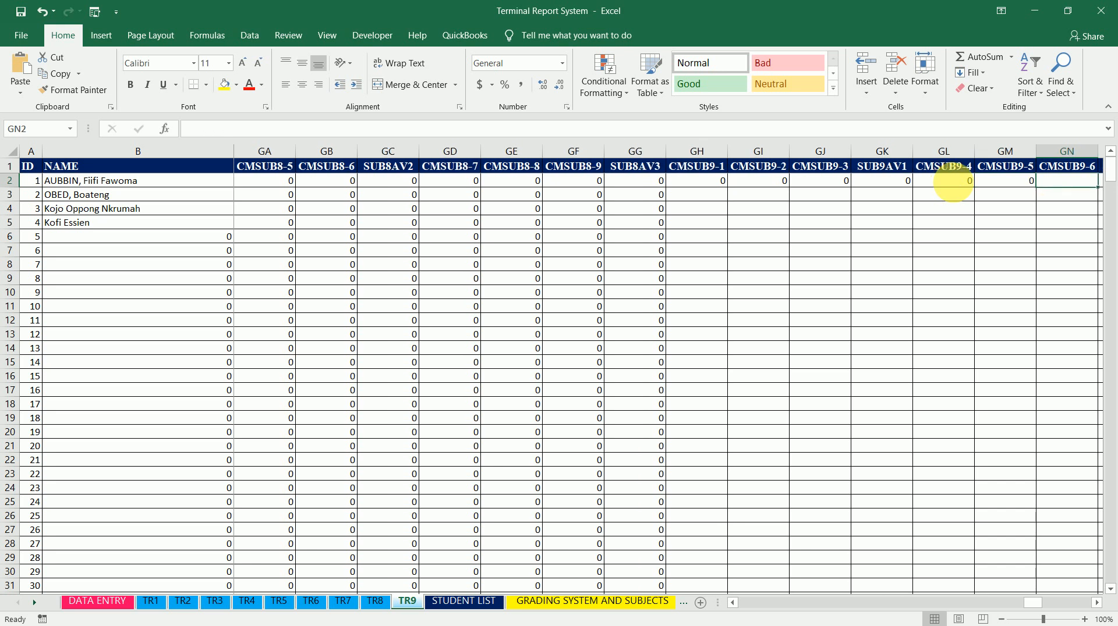
{"action": "key", "text": "ctrl+v"}
{"action": "key", "text": "Right"}
{"action": "key", "text": "Right"}
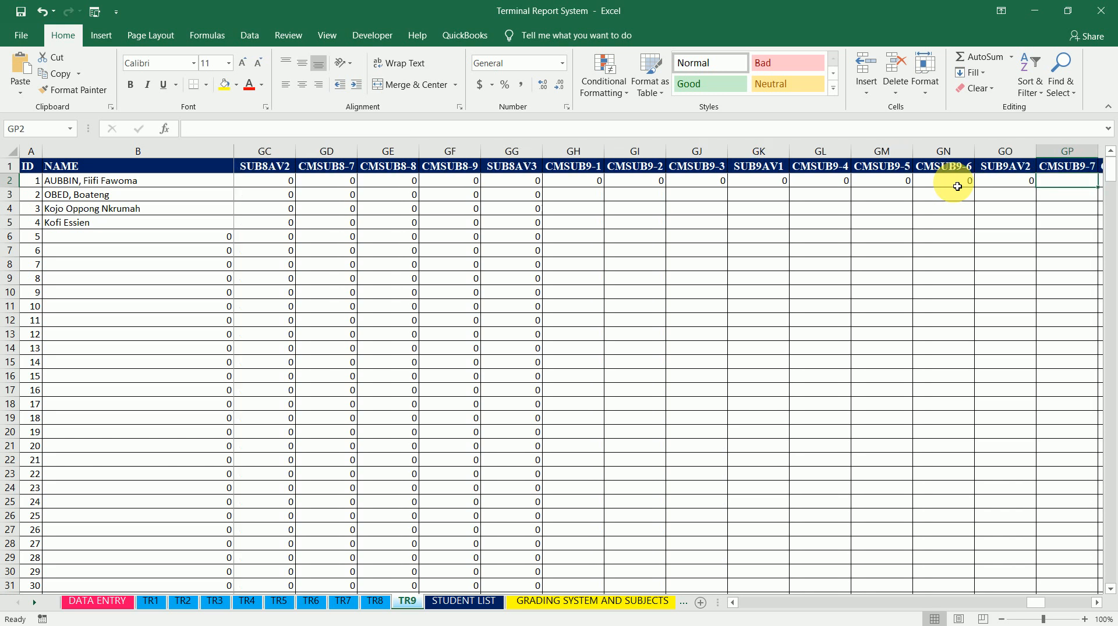
{"action": "key", "text": "ctrl+v"}
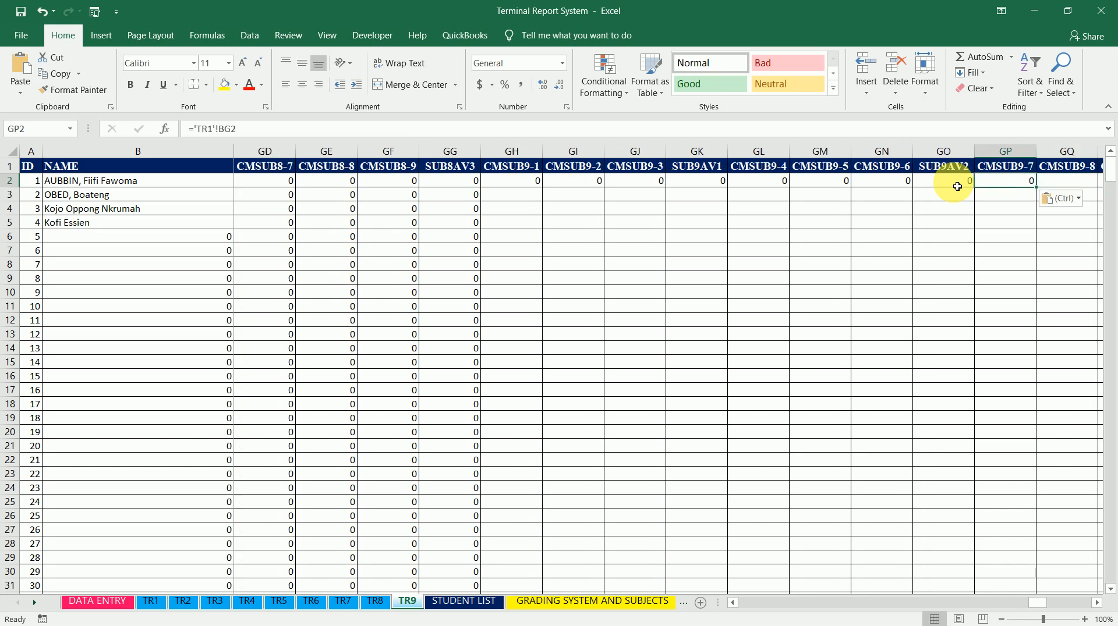
{"action": "key", "text": "Right"}
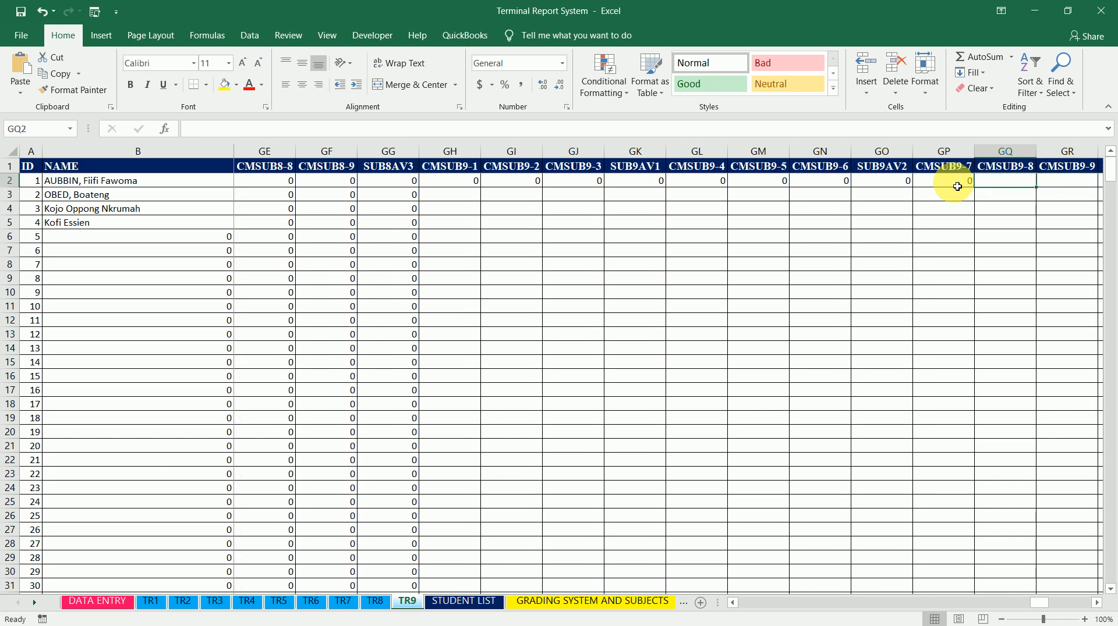
{"action": "key", "text": "ctrl+v"}
{"action": "key", "text": "Right"}
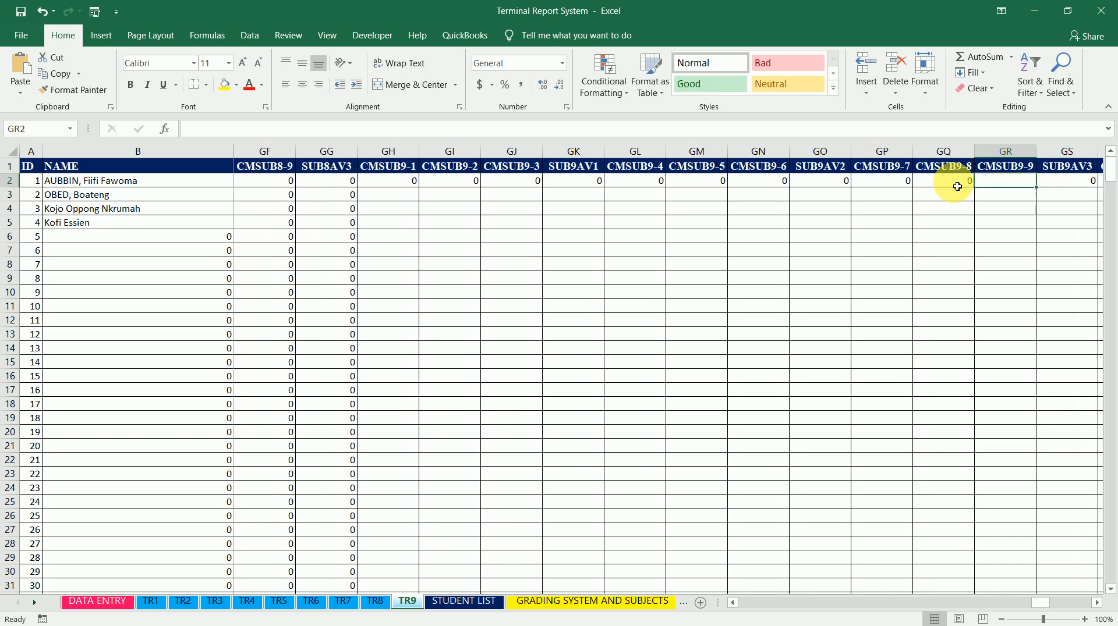
{"action": "key", "text": "ctrl+v"}
Fill the CMSUB9-1 formula in GH2 down the column
{"action": "key", "text": "Left"}
{"action": "key", "text": "Left"}
{"action": "key", "text": "Left"}
{"action": "key", "text": "Left"}
{"action": "key", "text": "Left"}
{"action": "key", "text": "Left"}
{"action": "key", "text": "Left"}
{"action": "key", "text": "Left"}
{"action": "key", "text": "Left"}
{"action": "key", "text": "Left"}
{"action": "key", "text": "Left"}
{"action": "key", "text": "Left"}
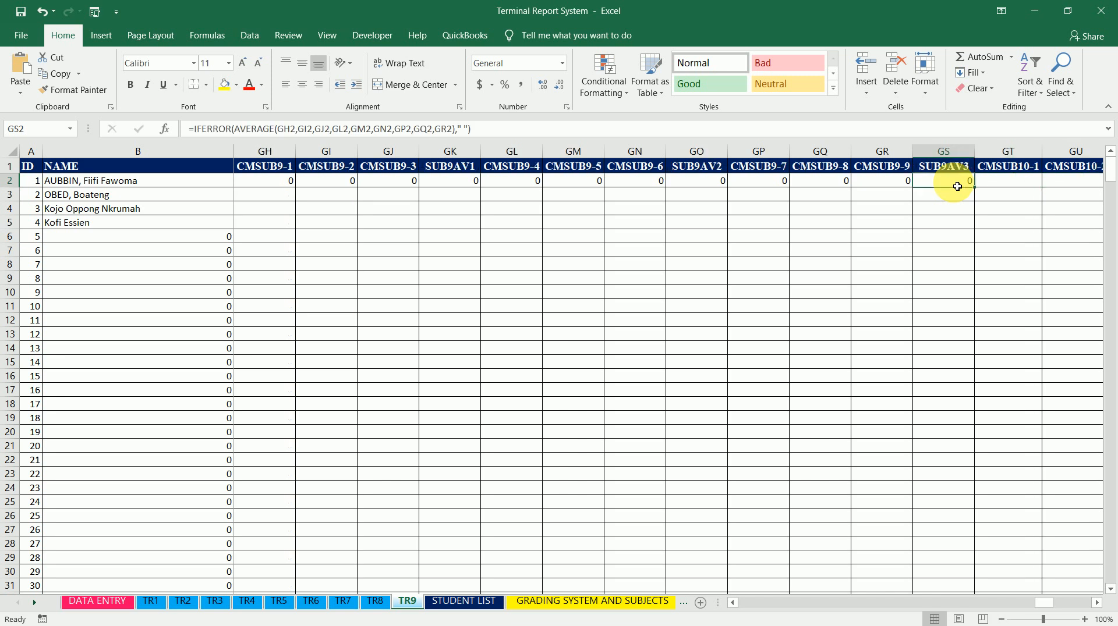
{"action": "key", "text": "Right"}
{"action": "key", "text": "Right"}
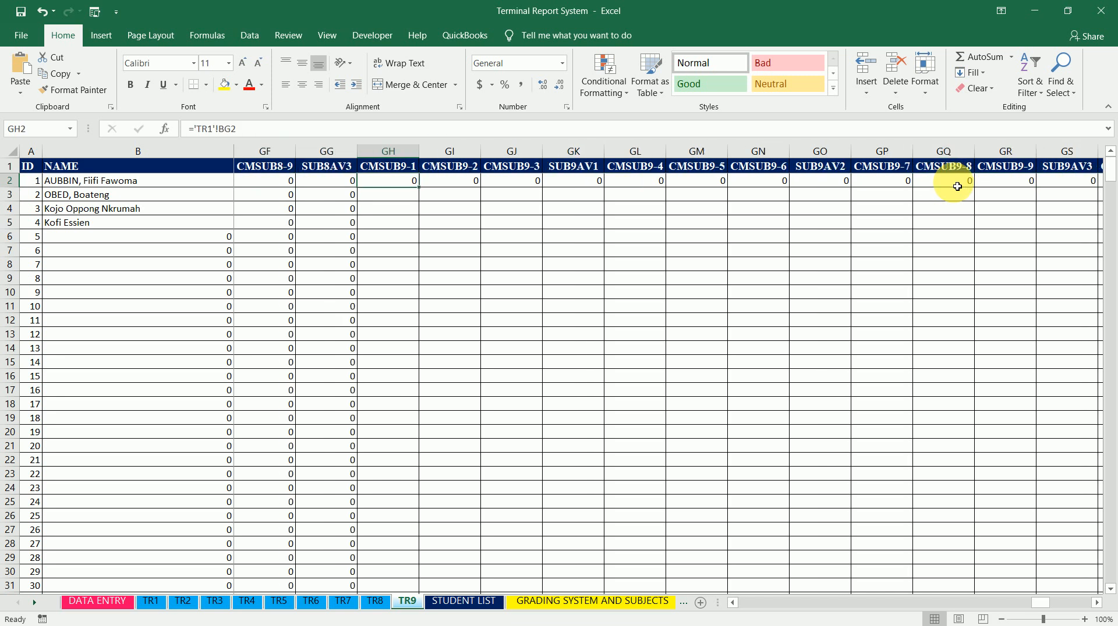
{"action": "double_click", "coordinate": [420, 188]}
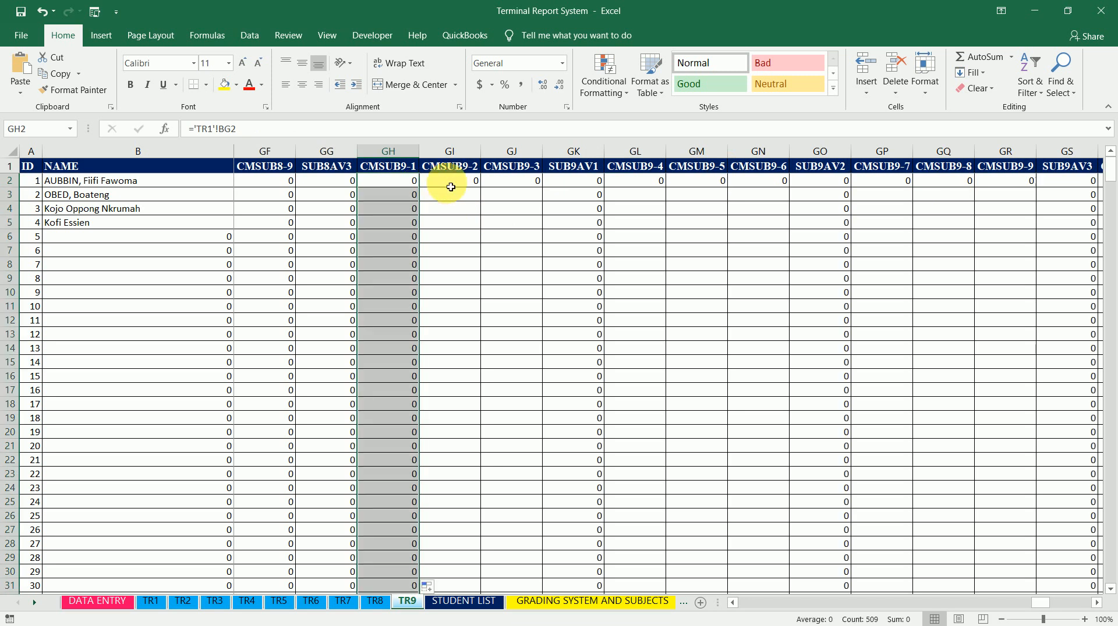
Change CMSUB9-2 cell GI2 to ='TR2'!BG2 and fill it down the column
{"action": "left_click", "coordinate": [450, 187]}
{"action": "left_click", "coordinate": [216, 128]}
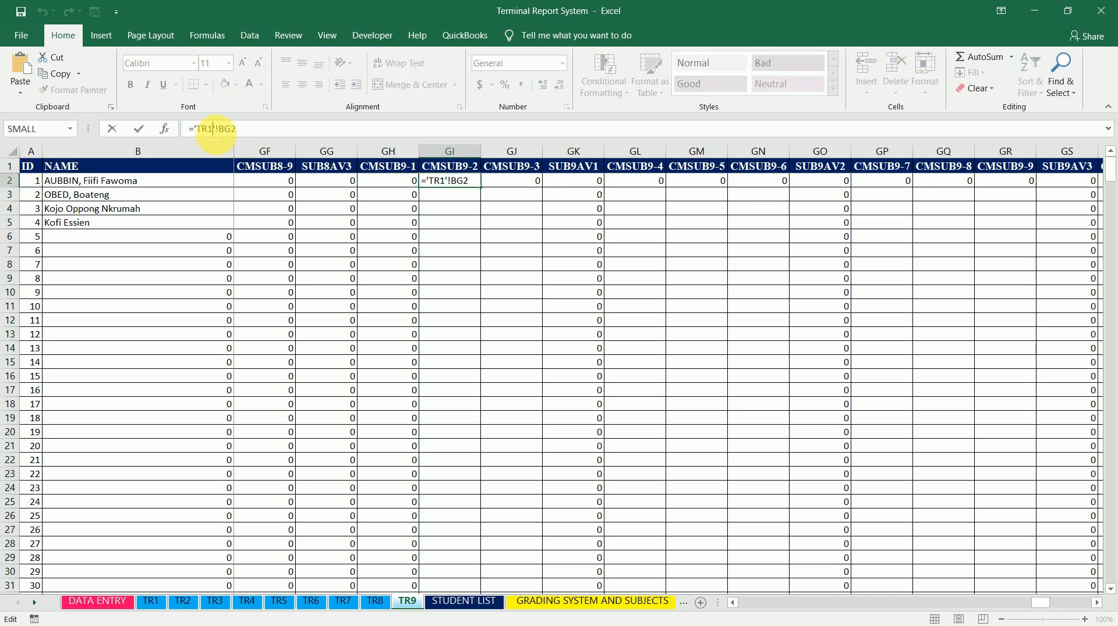
{"action": "key", "text": "BackSpace"}
{"action": "type", "text": "2"}
{"action": "key", "text": "Return"}
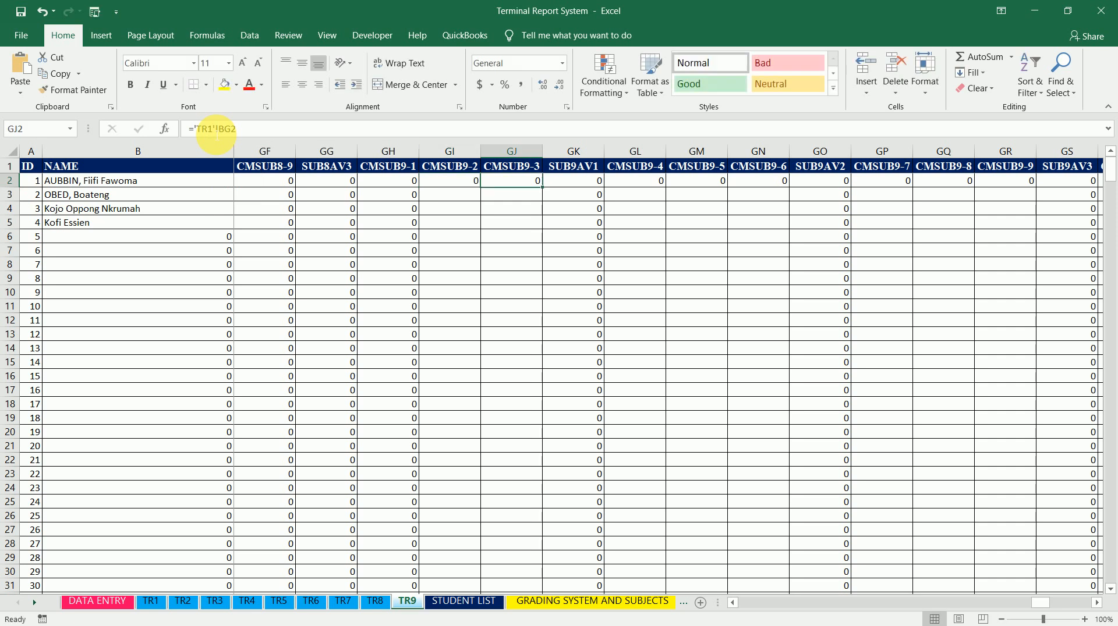
{"action": "left_click", "coordinate": [466, 185]}
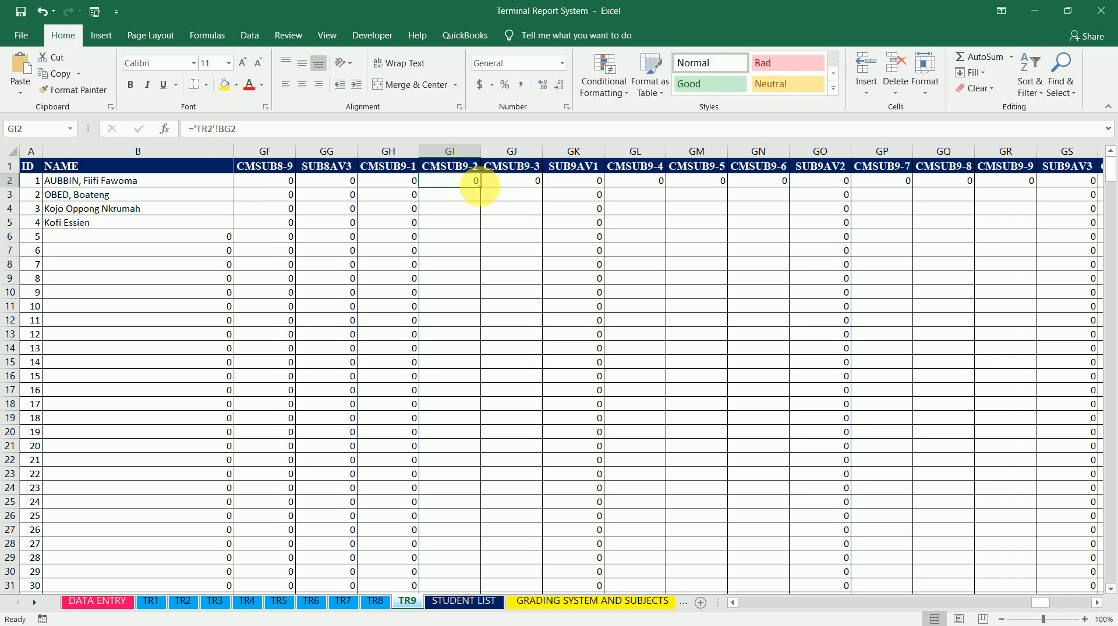
{"action": "double_click", "coordinate": [485, 190]}
Change CMSUB9-3 cell GJ2 to ='TR3'!BG2 and fill it down the column
{"action": "left_click", "coordinate": [511, 181]}
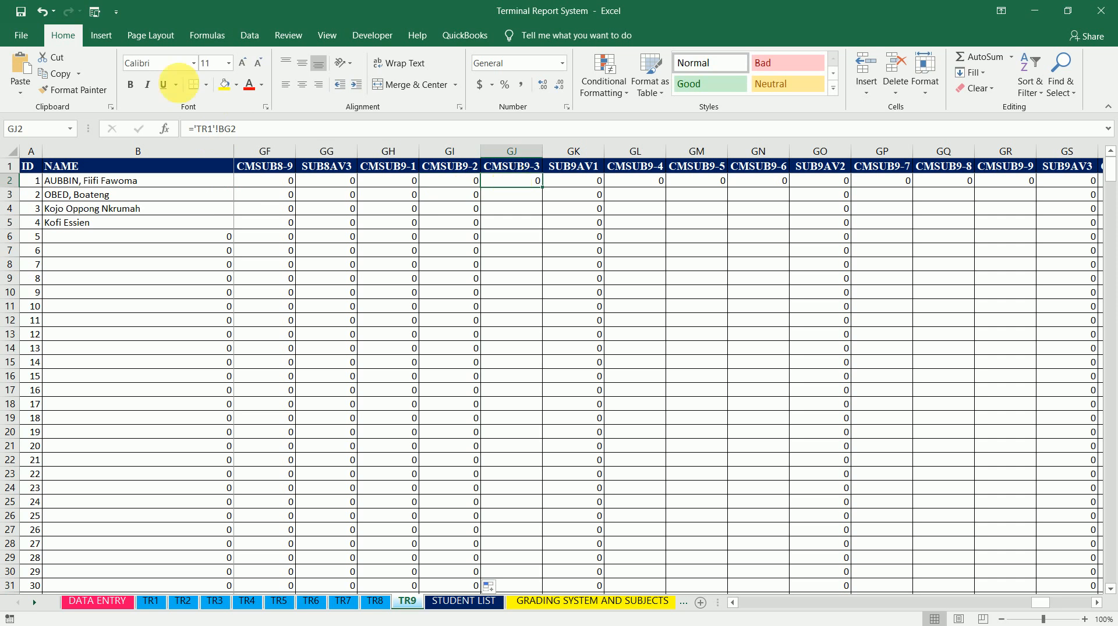
{"action": "left_click", "coordinate": [240, 130]}
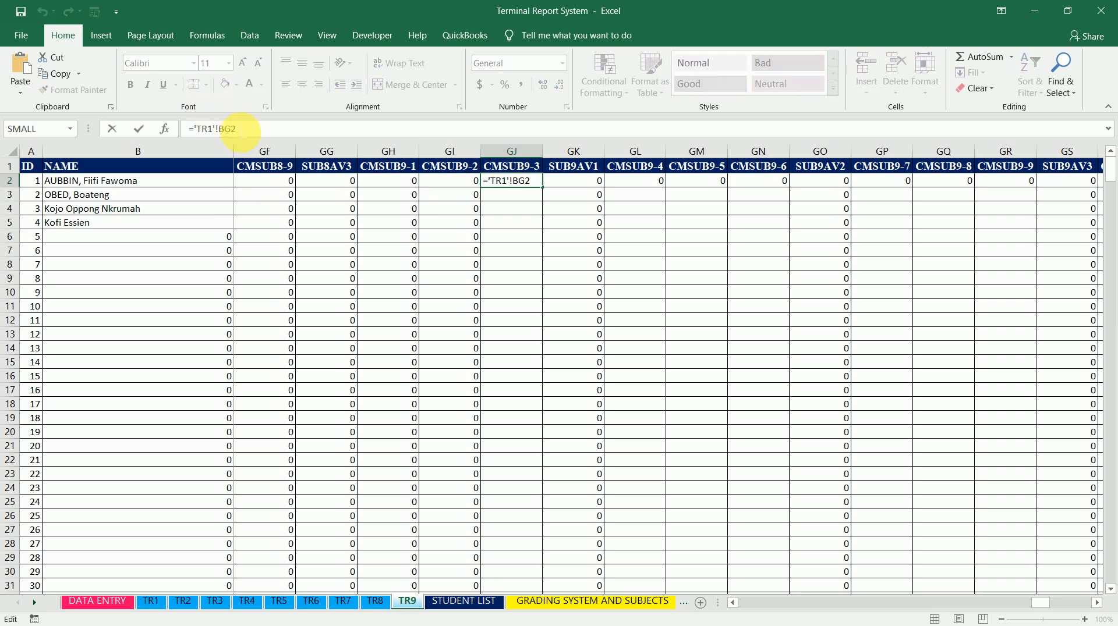
{"action": "key", "text": "BackSpace"}
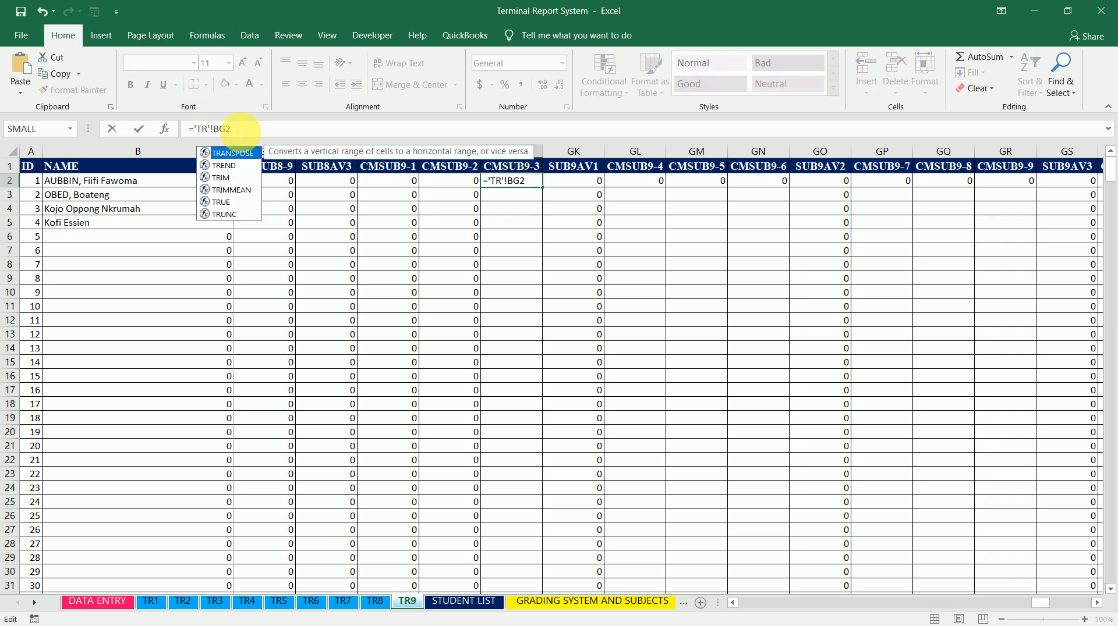
{"action": "type", "text": "3"}
{"action": "key", "text": "ctrl+Return"}
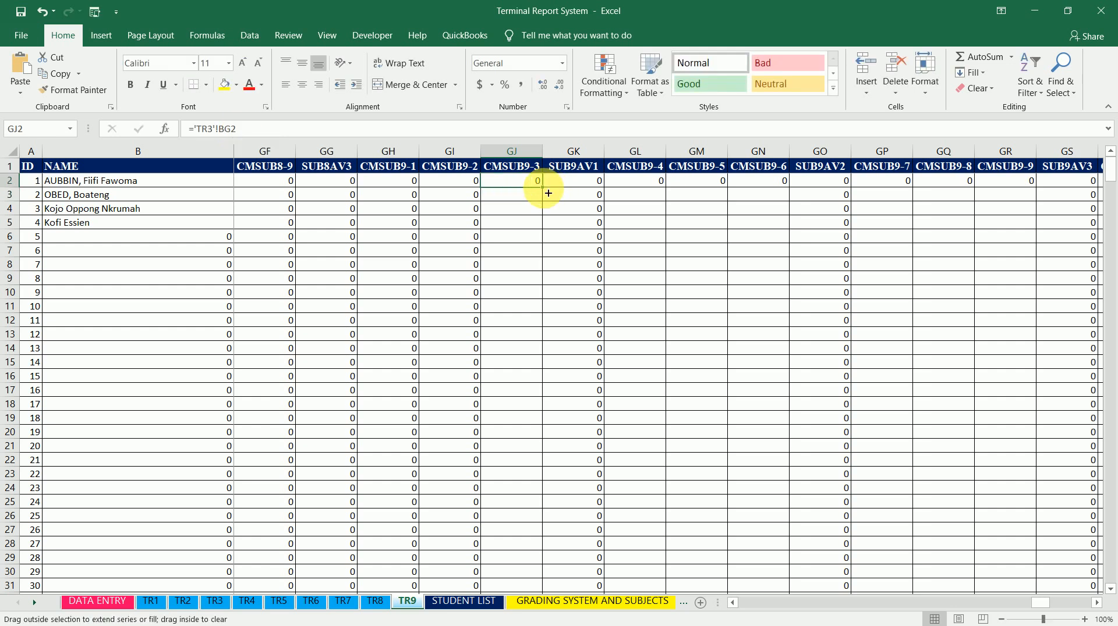
{"action": "double_click", "coordinate": [548, 192]}
Change CMSUB9-4 cell GL2 to ='TR4'!BG2
{"action": "left_click", "coordinate": [654, 184]}
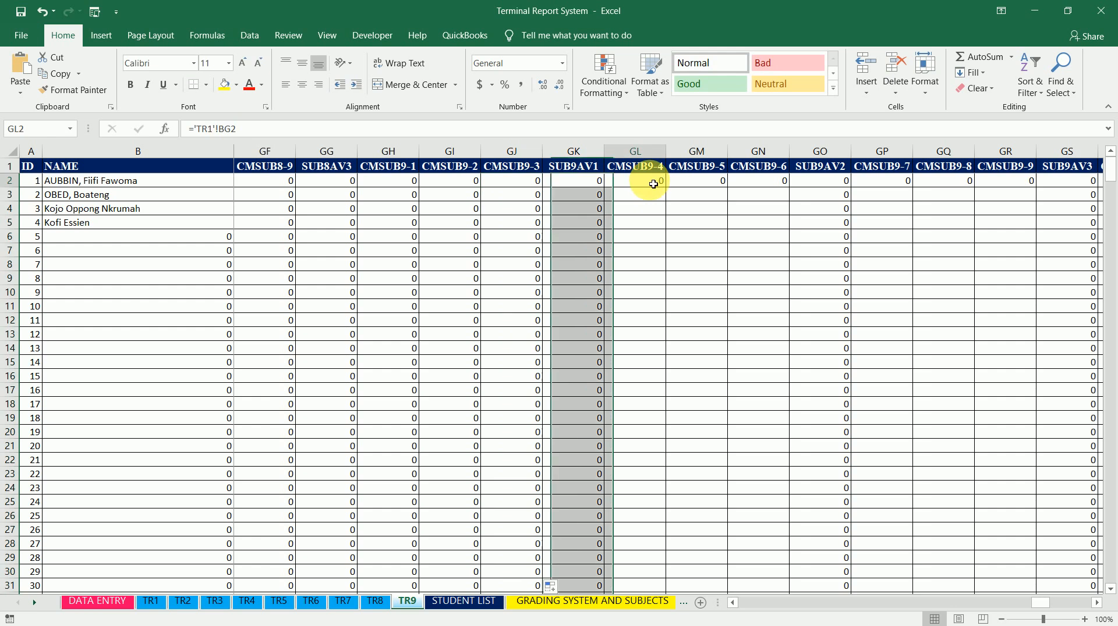
{"action": "left_click", "coordinate": [214, 129]}
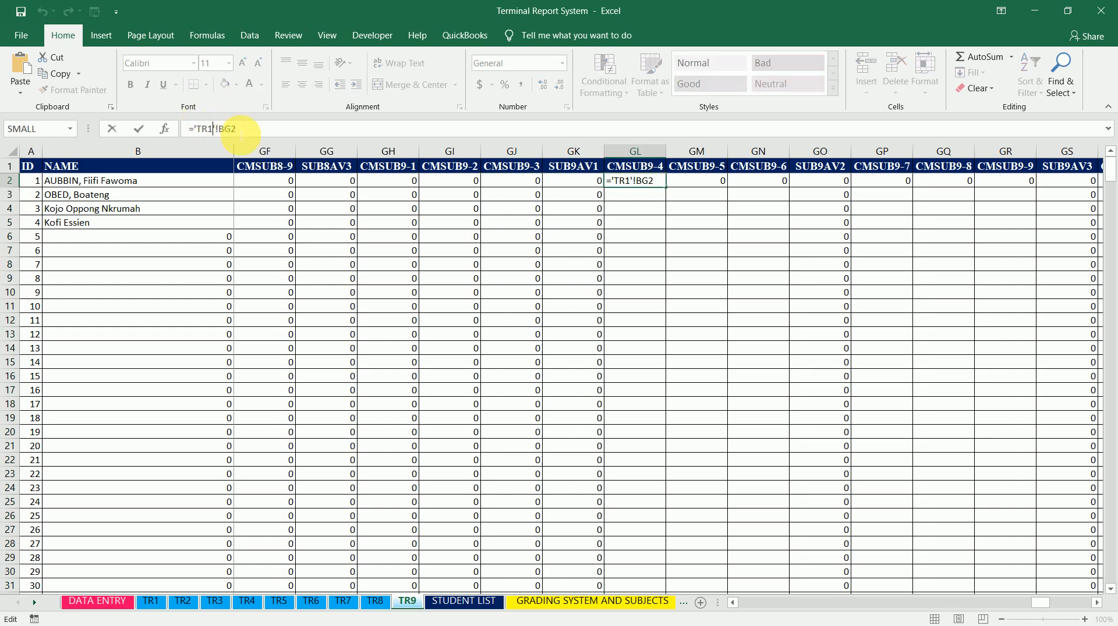
{"action": "key", "text": "BackSpace"}
{"action": "type", "text": "4"}
{"action": "left_click", "coordinate": [138, 129]}
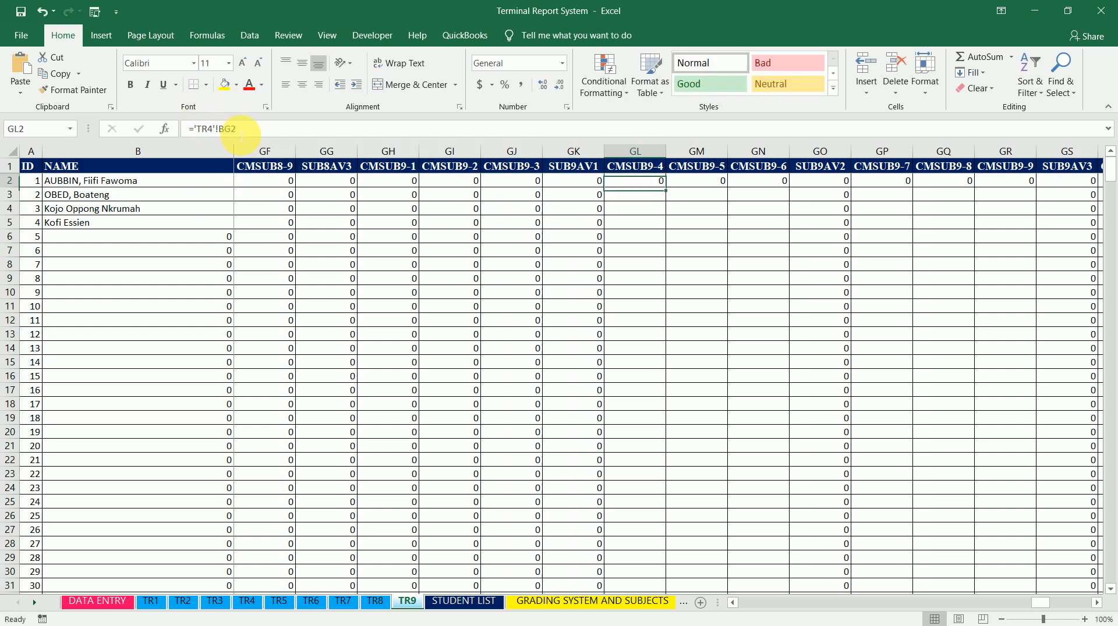
Fill the CMSUB9-4 column down, change CMSUB9-5 cell GM2 to ='TR5'!BG2 and fill it down
{"action": "double_click", "coordinate": [668, 187]}
{"action": "left_click", "coordinate": [711, 182]}
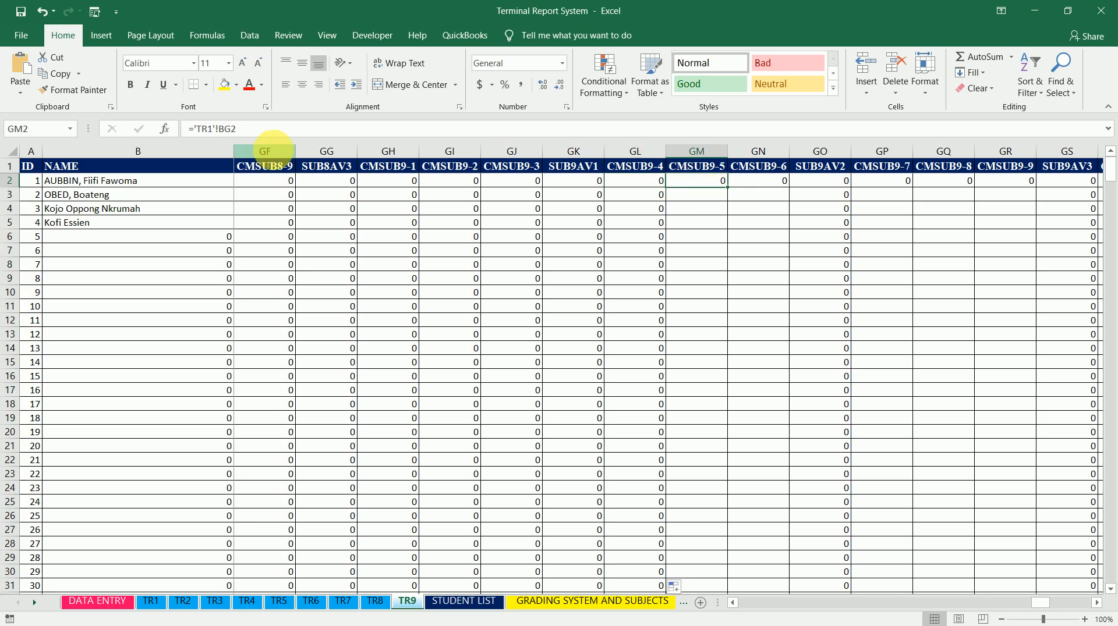
{"action": "left_click", "coordinate": [216, 131]}
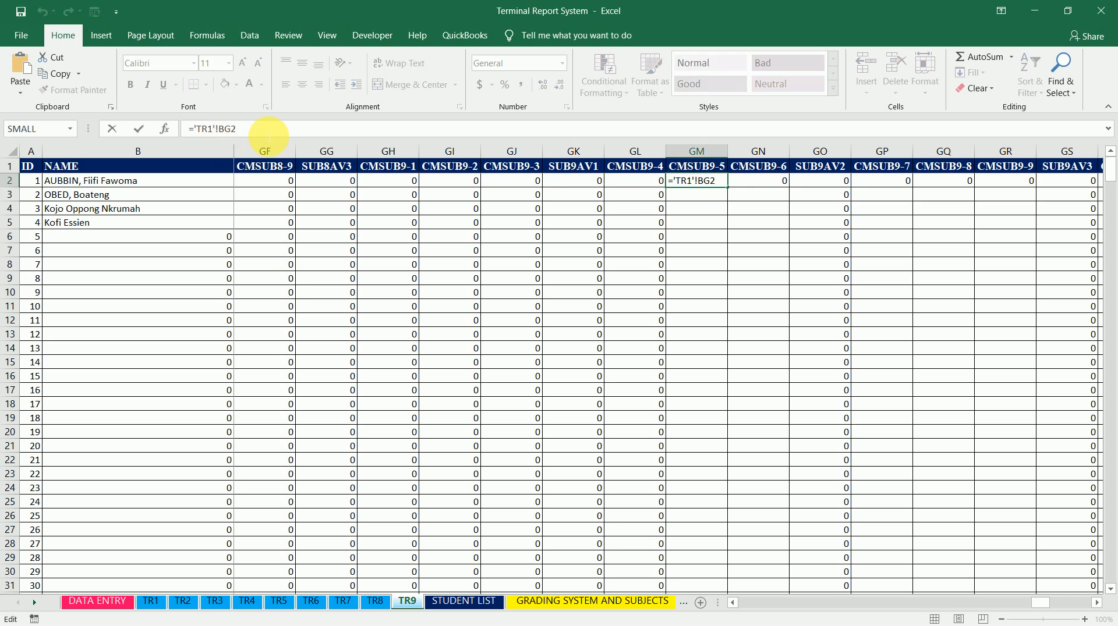
{"action": "key", "text": "BackSpace"}
{"action": "type", "text": "5"}
{"action": "key", "text": "Return"}
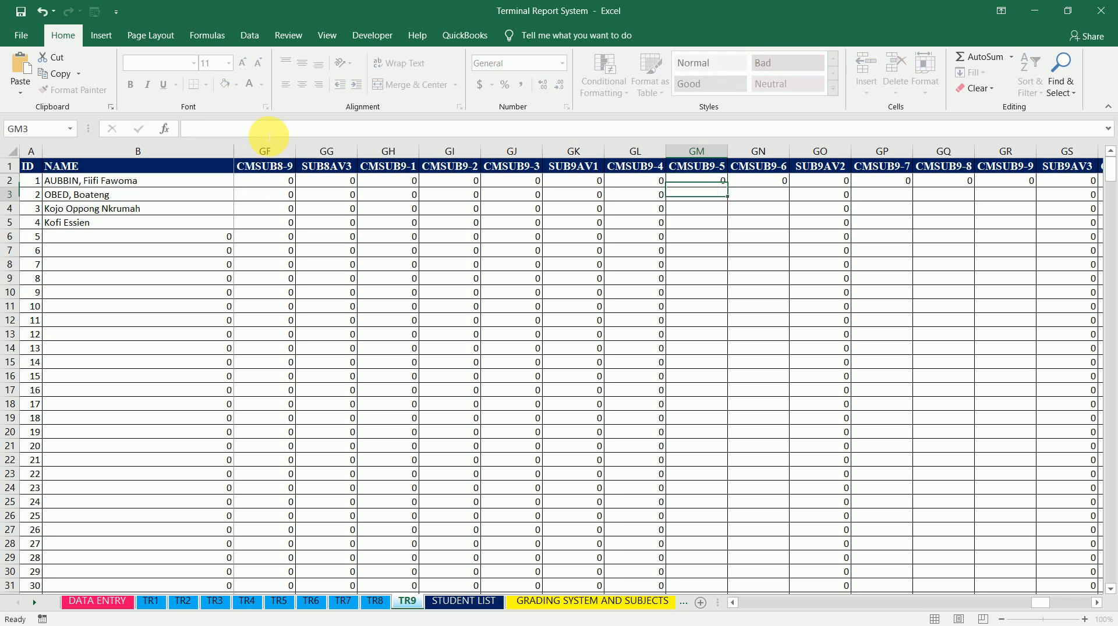
{"action": "key", "text": "Up"}
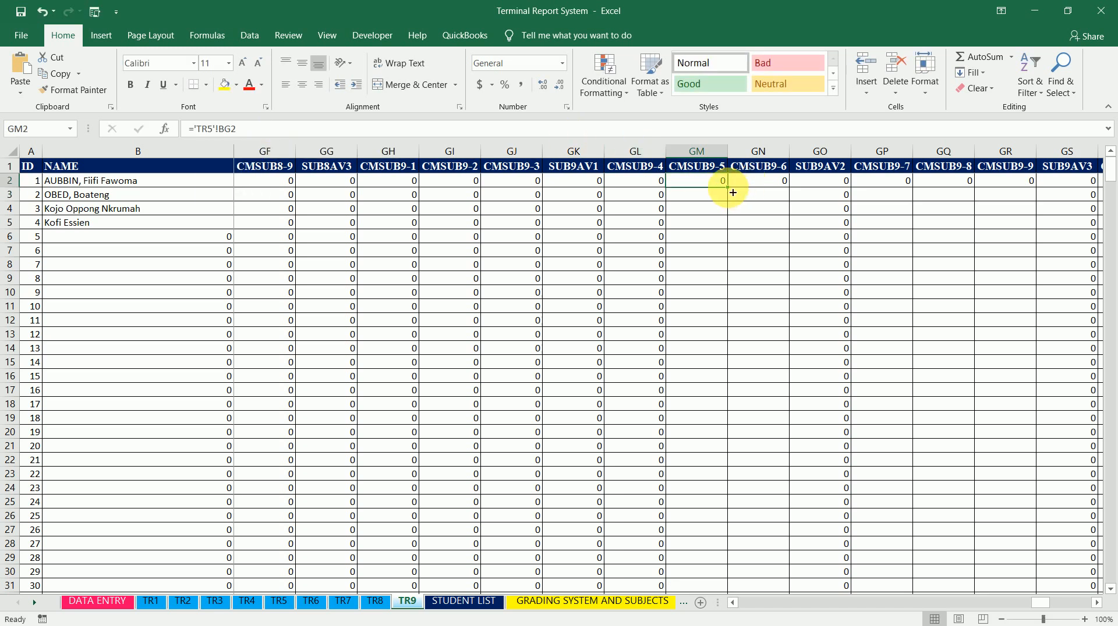
{"action": "double_click", "coordinate": [731, 192]}
Change CMSUB9-6 cell GN2 to ='TR6'!BG2 and fill it down the column
{"action": "left_click", "coordinate": [775, 186]}
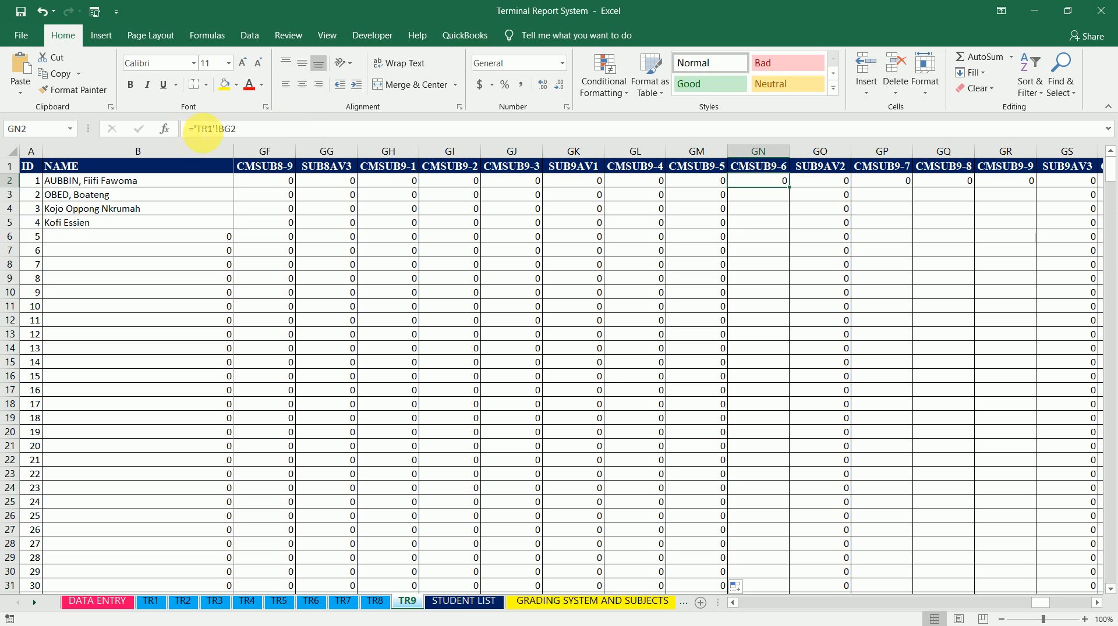
{"action": "double_click", "coordinate": [215, 128]}
{"action": "type", "text": "TR6"}
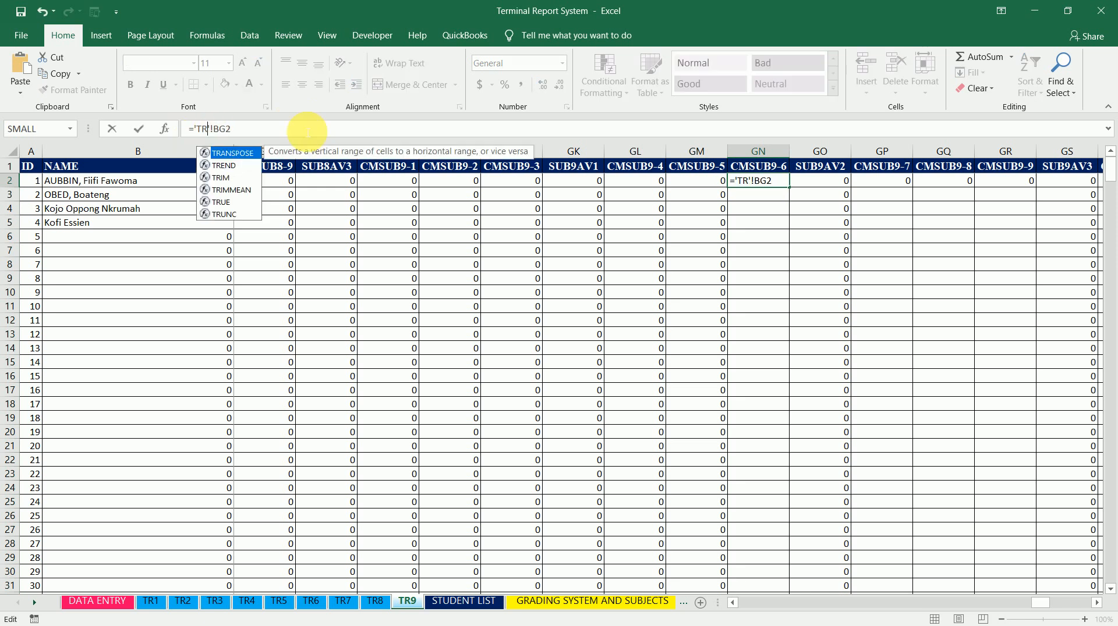
{"action": "key", "text": "ctrl+Return"}
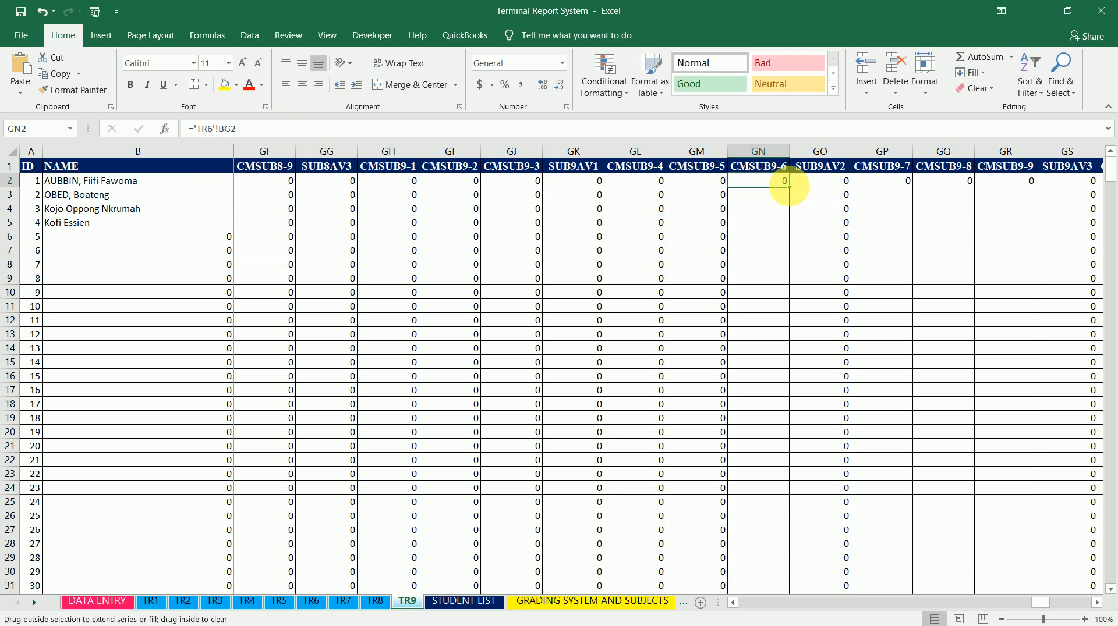
{"action": "double_click", "coordinate": [790, 188]}
Change CMSUB9-7 cell GP2 to ='TR7'!BG2 and fill it down the column
{"action": "left_click", "coordinate": [897, 181]}
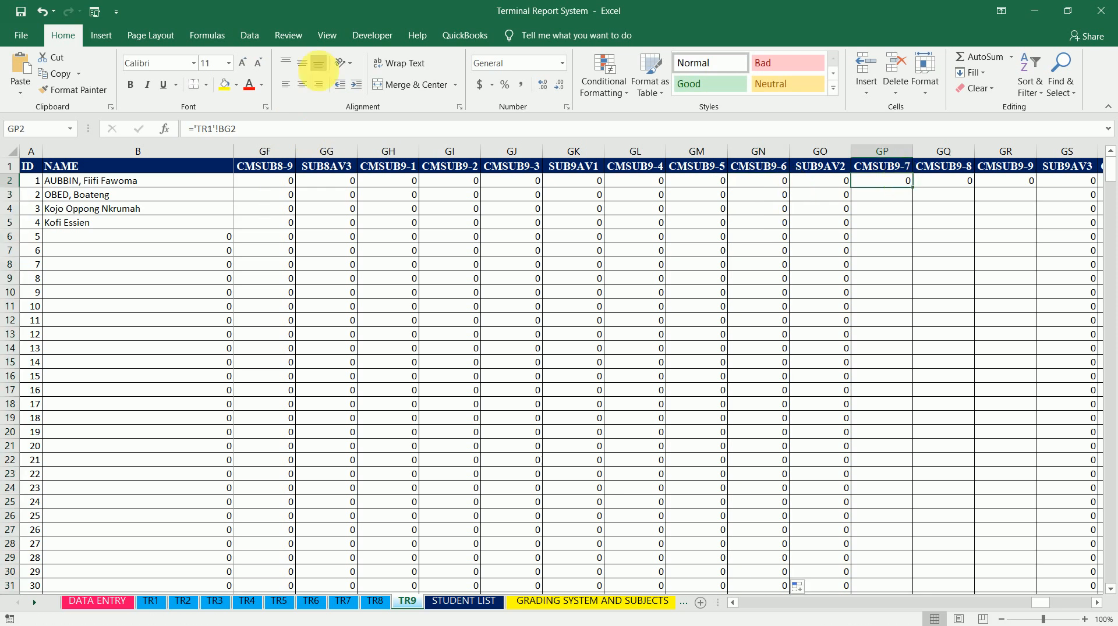
{"action": "double_click", "coordinate": [216, 129]}
{"action": "type", "text": "TR7"}
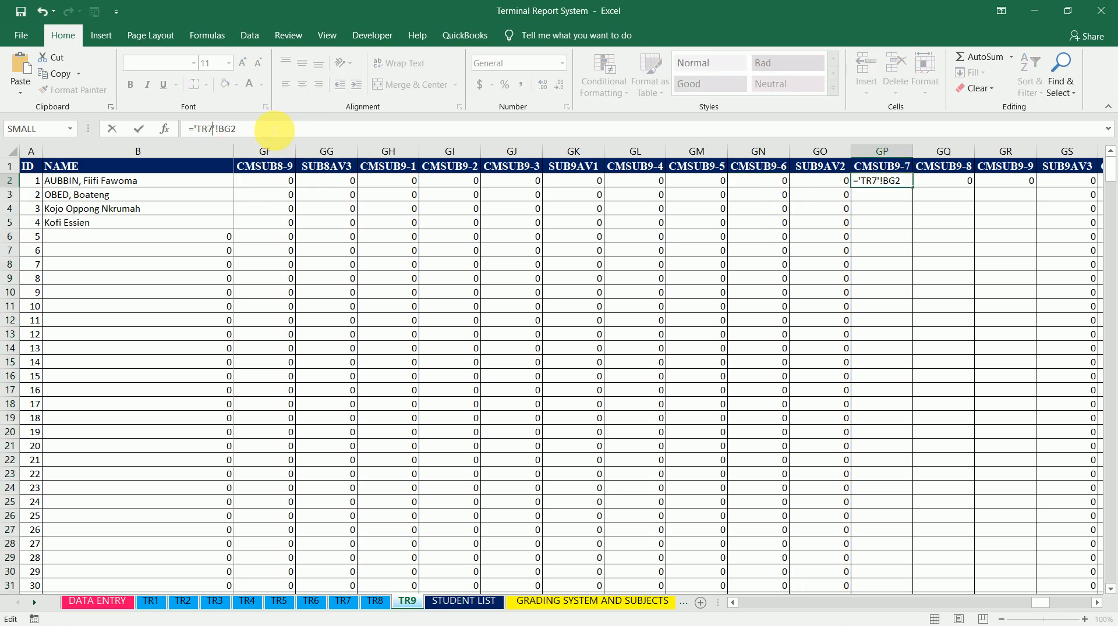
{"action": "key", "text": "ctrl+Return"}
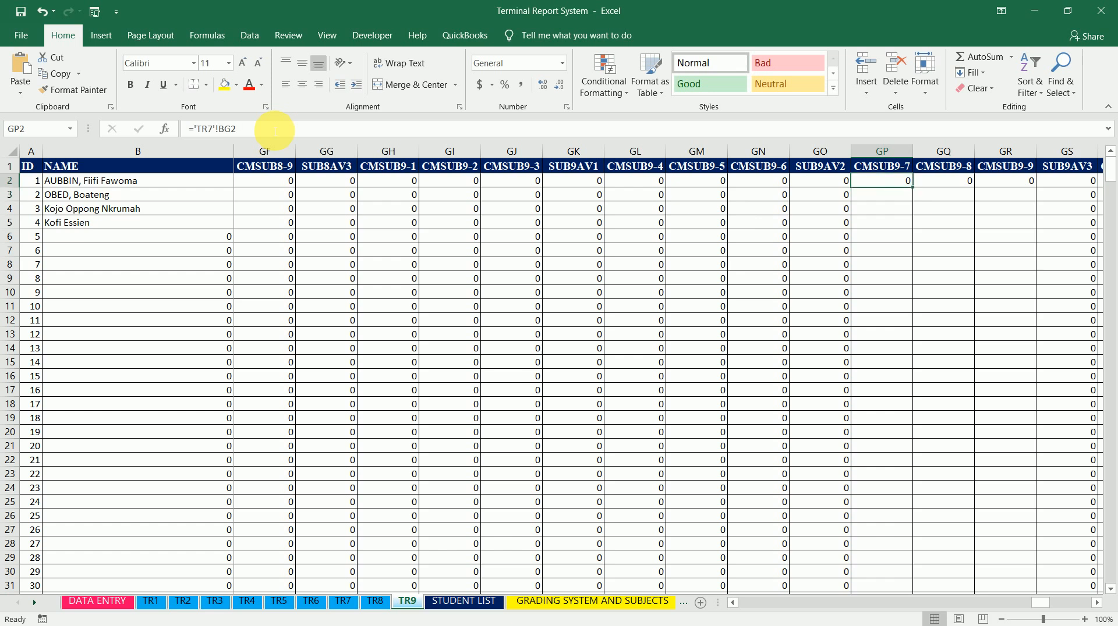
{"action": "double_click", "coordinate": [917, 194]}
Change CMSUB9-8 cell GQ2 to ='TR8'!BG2 and fill it down the column
{"action": "left_click", "coordinate": [943, 182]}
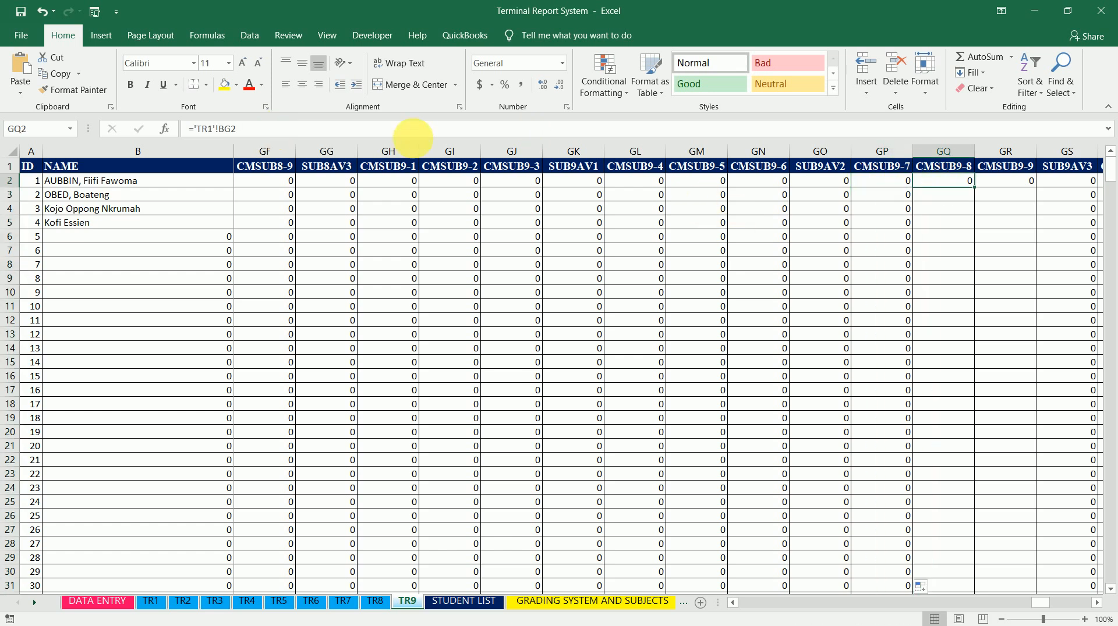
{"action": "left_click", "coordinate": [215, 129]}
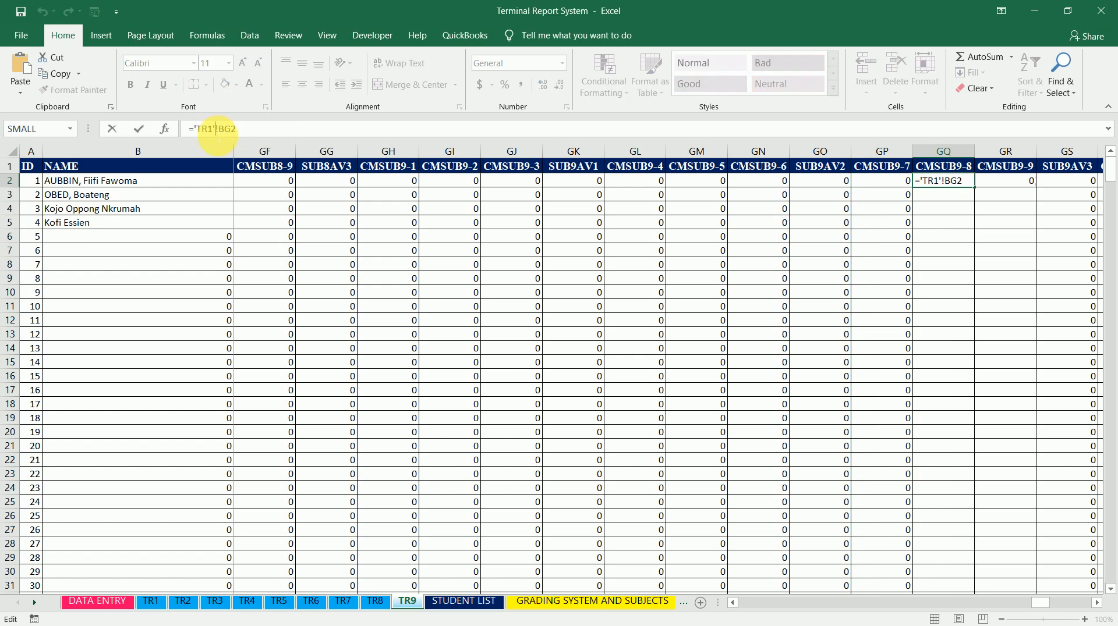
{"action": "key", "text": "BackSpace"}
{"action": "type", "text": "8"}
{"action": "key", "text": "Return"}
{"action": "key", "text": "Up"}
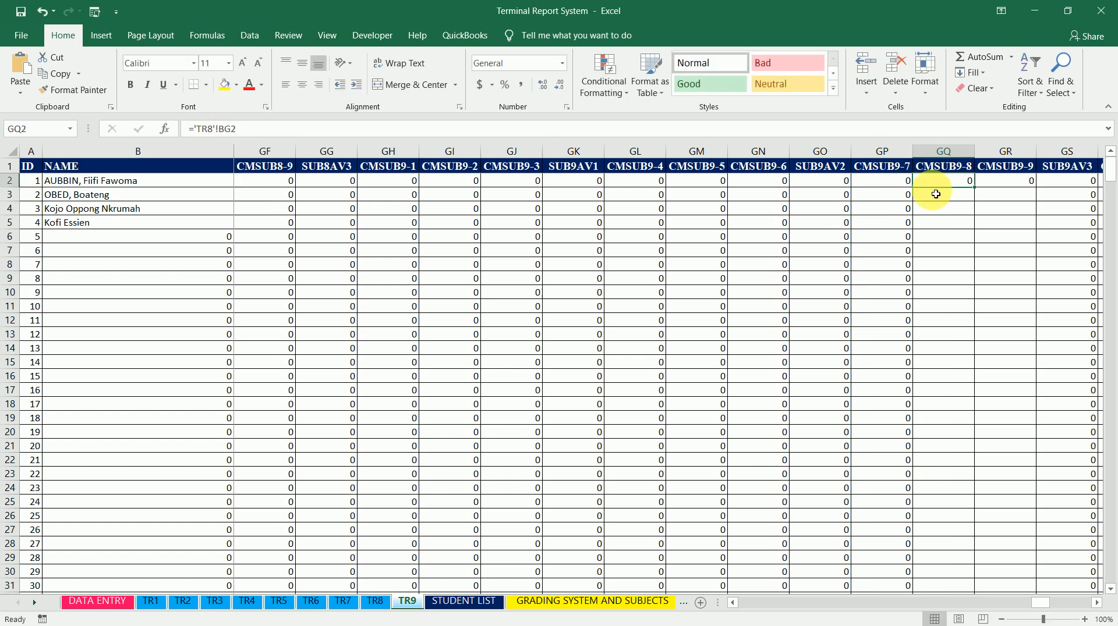
{"action": "double_click", "coordinate": [978, 190]}
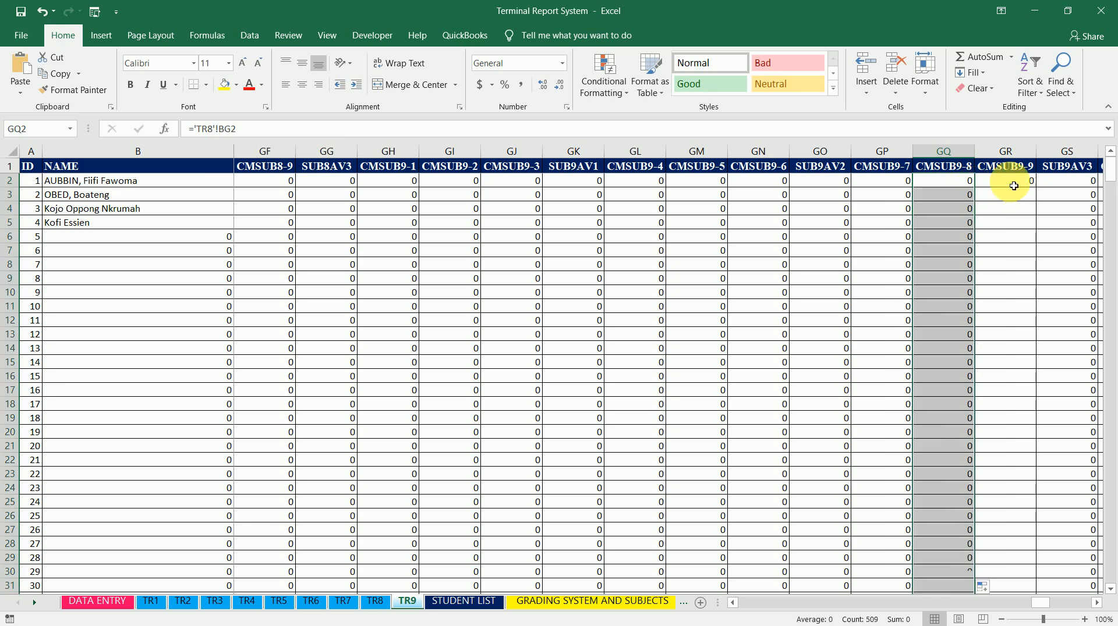
Change CMSUB9-9 cell GR2 to =BG2 and fill it down the column
{"action": "left_click", "coordinate": [1006, 181]}
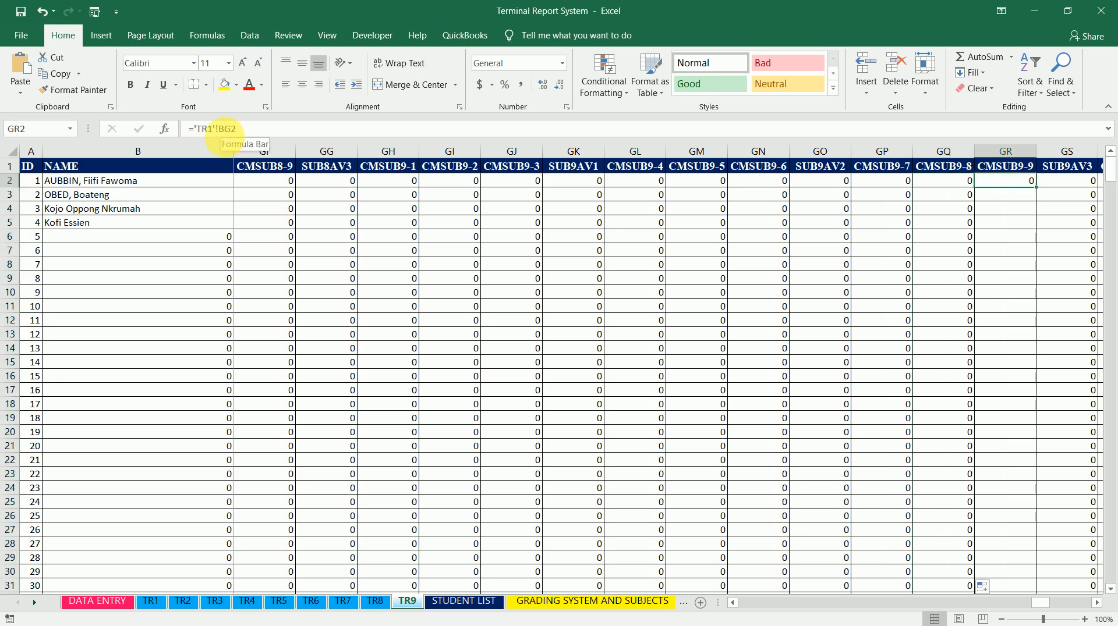
{"action": "left_click", "coordinate": [222, 129]}
{"action": "key", "text": "BackSpace"}
{"action": "key", "text": "BackSpace"}
{"action": "key", "text": "BackSpace"}
{"action": "key", "text": "BackSpace"}
{"action": "key", "text": "BackSpace"}
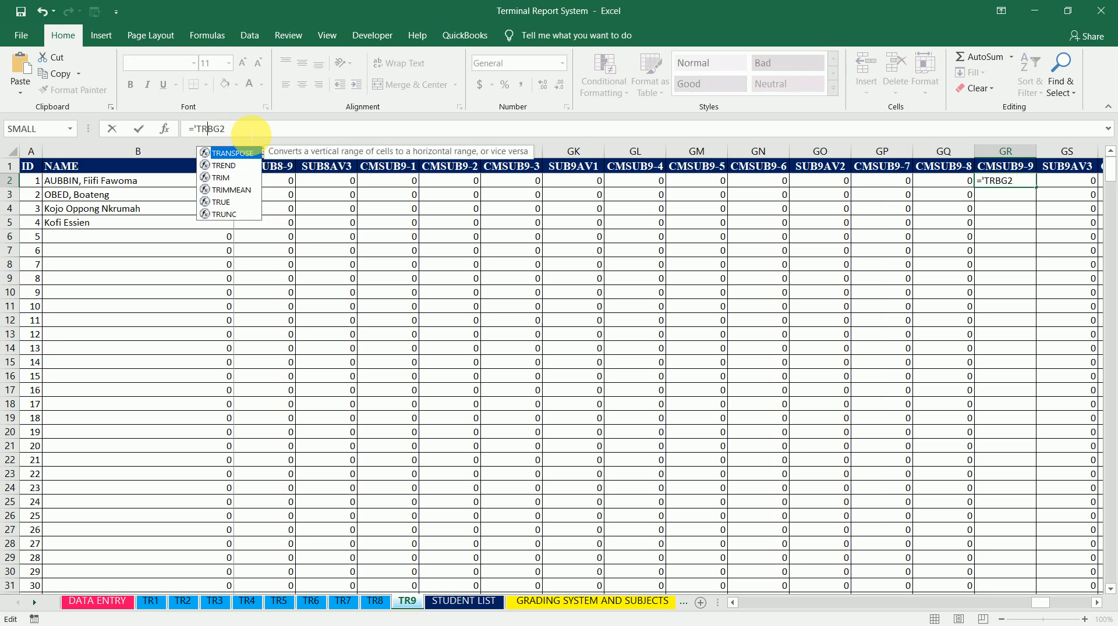
{"action": "key", "text": "BackSpace"}
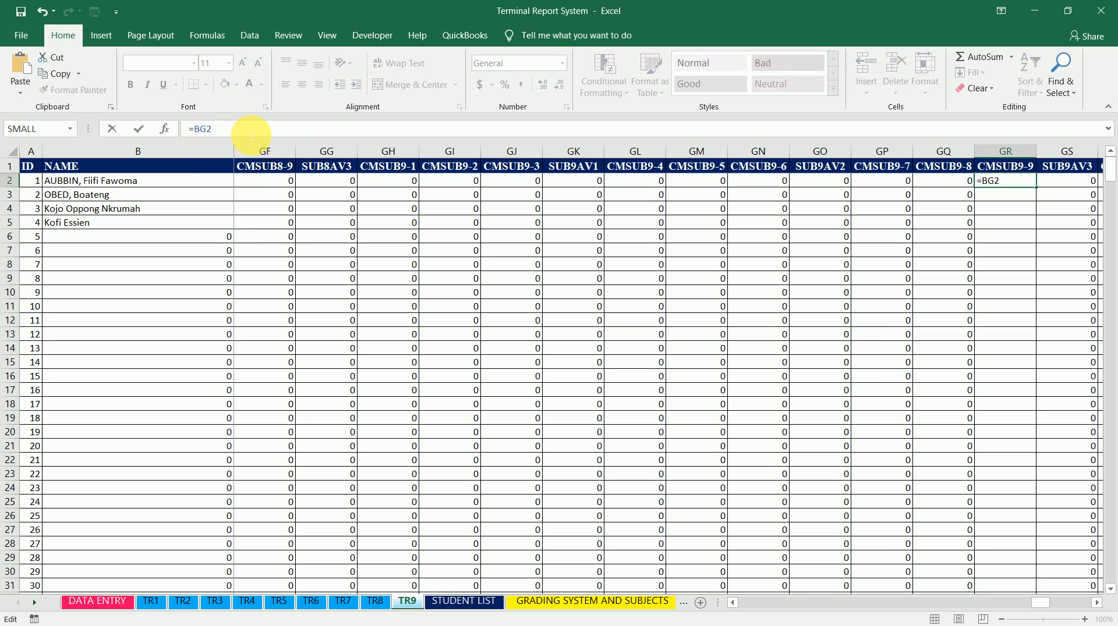
{"action": "key", "text": "ctrl+Return"}
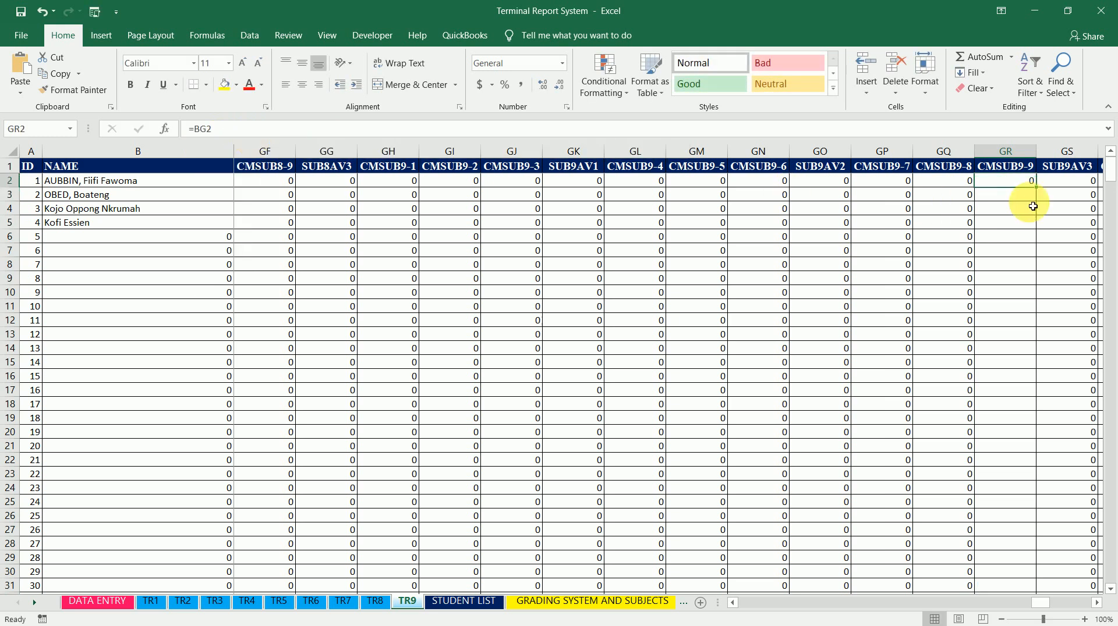
{"action": "double_click", "coordinate": [1036, 187]}
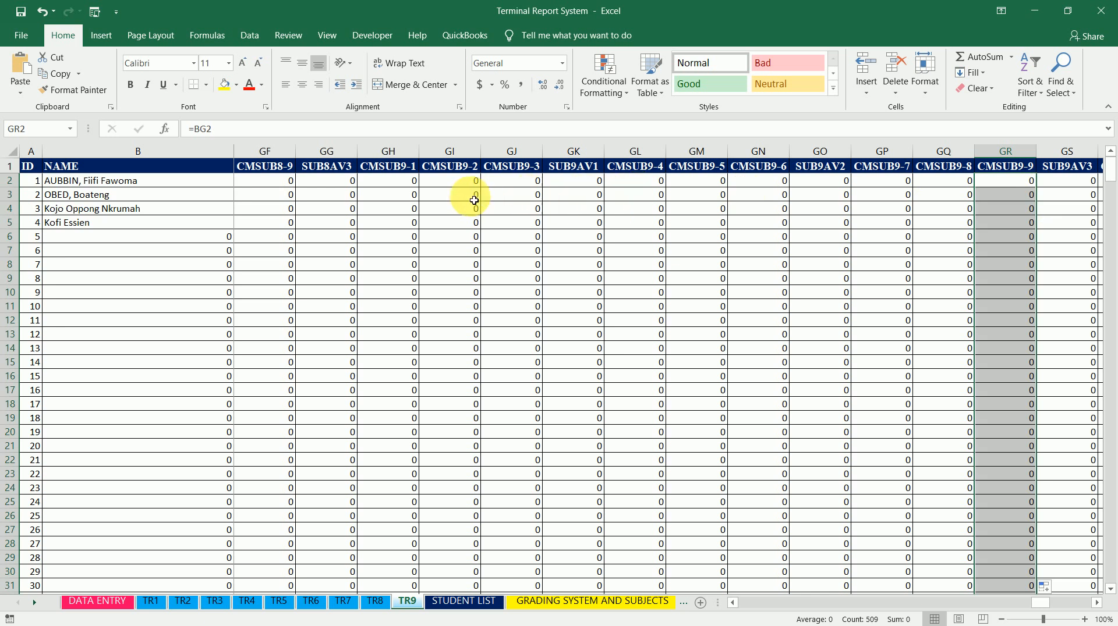
Step through the row 2 formulas of the CMSUB9 columns from GH2 onward to check their sheet references
{"action": "left_click", "coordinate": [391, 181]}
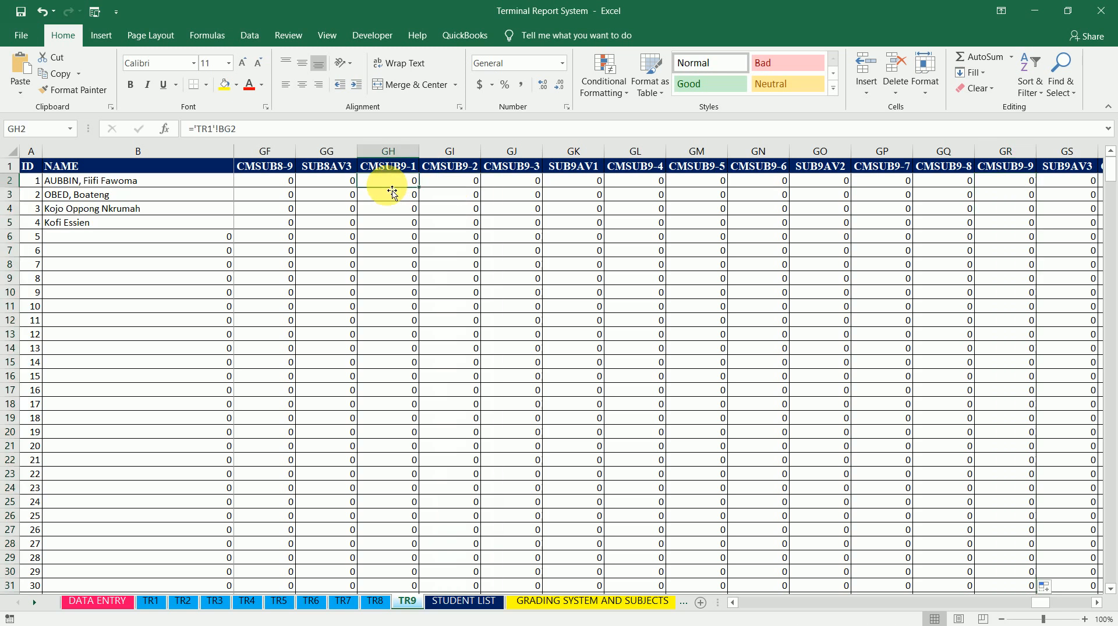
{"action": "key", "text": "Right"}
{"action": "key", "text": "Right"}
{"action": "key", "text": "Right"}
{"action": "key", "text": "Right"}
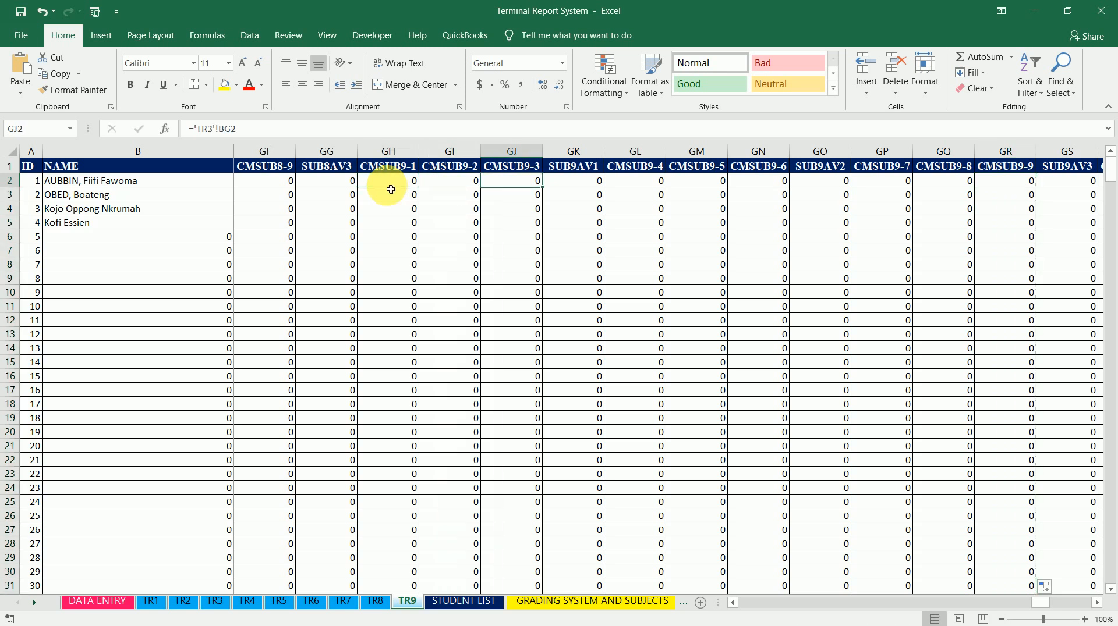
{"action": "key", "text": "Right"}
{"action": "key", "text": "Right"}
{"action": "key", "text": "Right"}
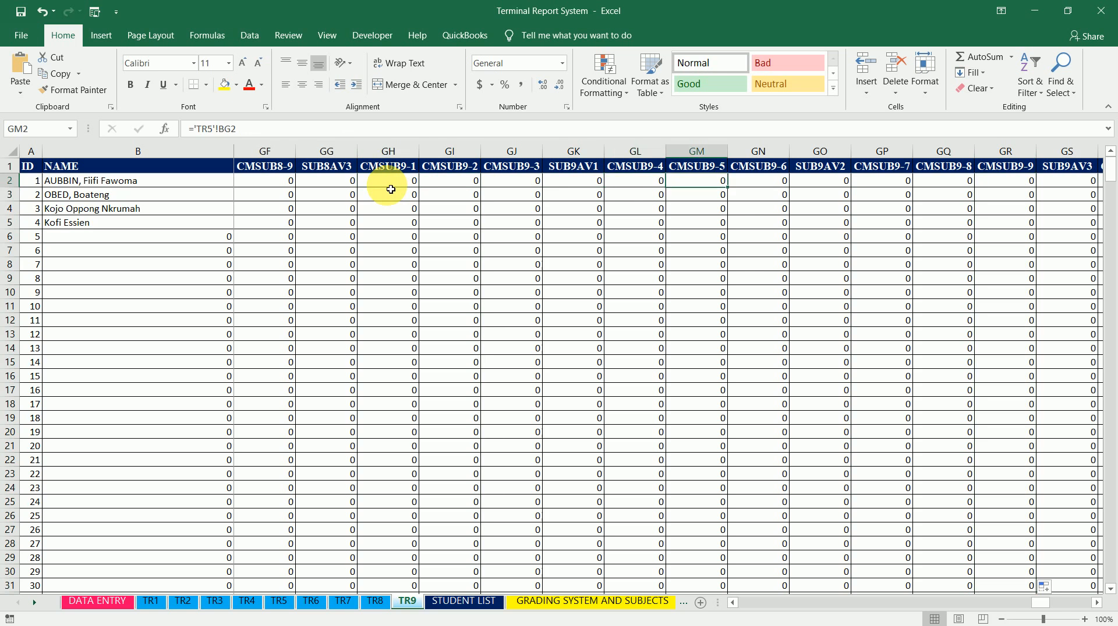
{"action": "key", "text": "Right"}
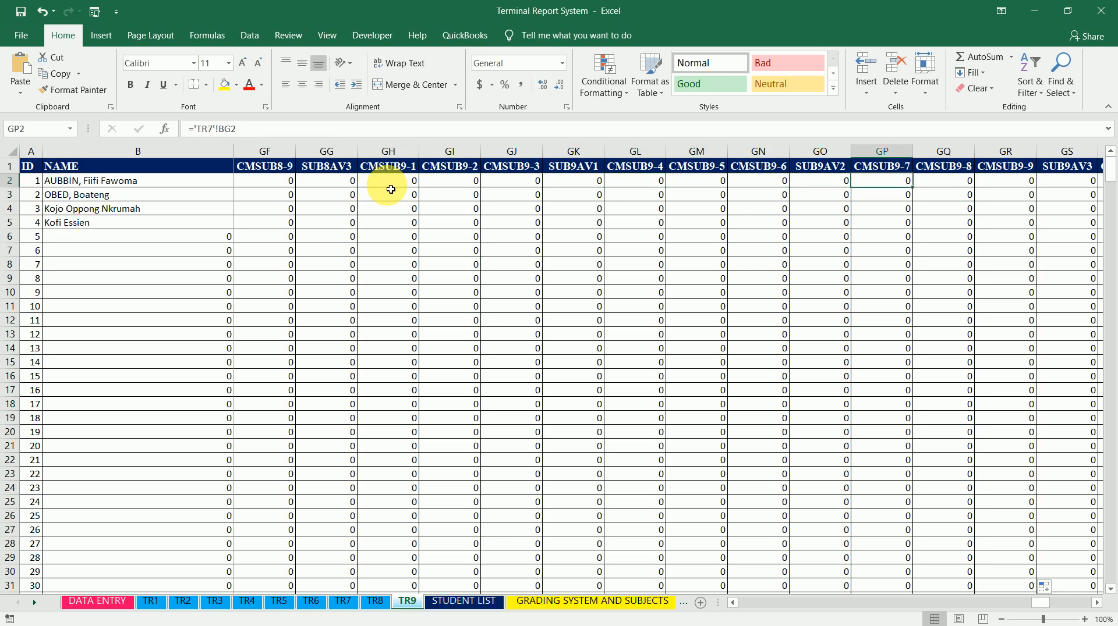
{"action": "key", "text": "Right"}
{"action": "key", "text": "Right"}
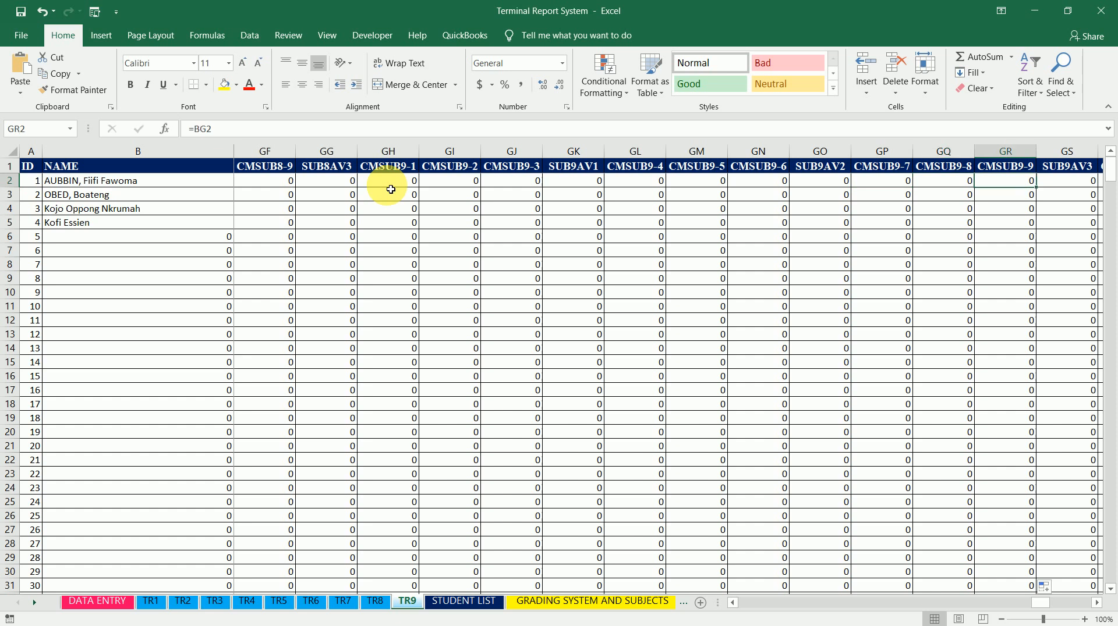
{"action": "key", "text": "Right"}
{"action": "key", "text": "Right"}
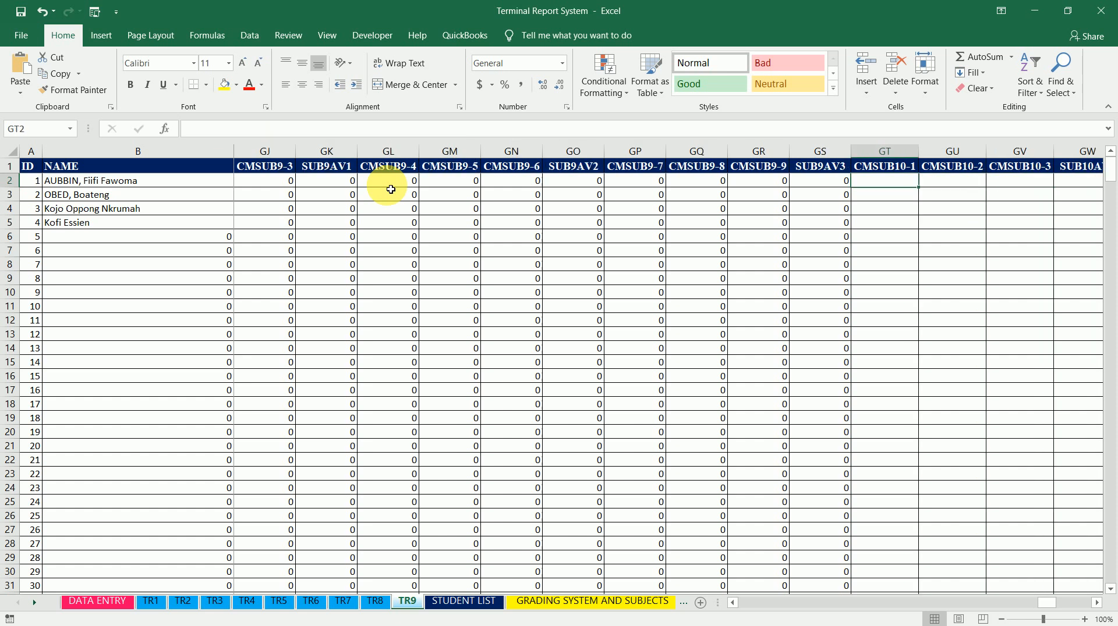
Link CMSUB10-1 cell GT2 to SUB10(100) cell BM2 on sheet TR1 and fill it down the column
{"action": "type", "text": "="}
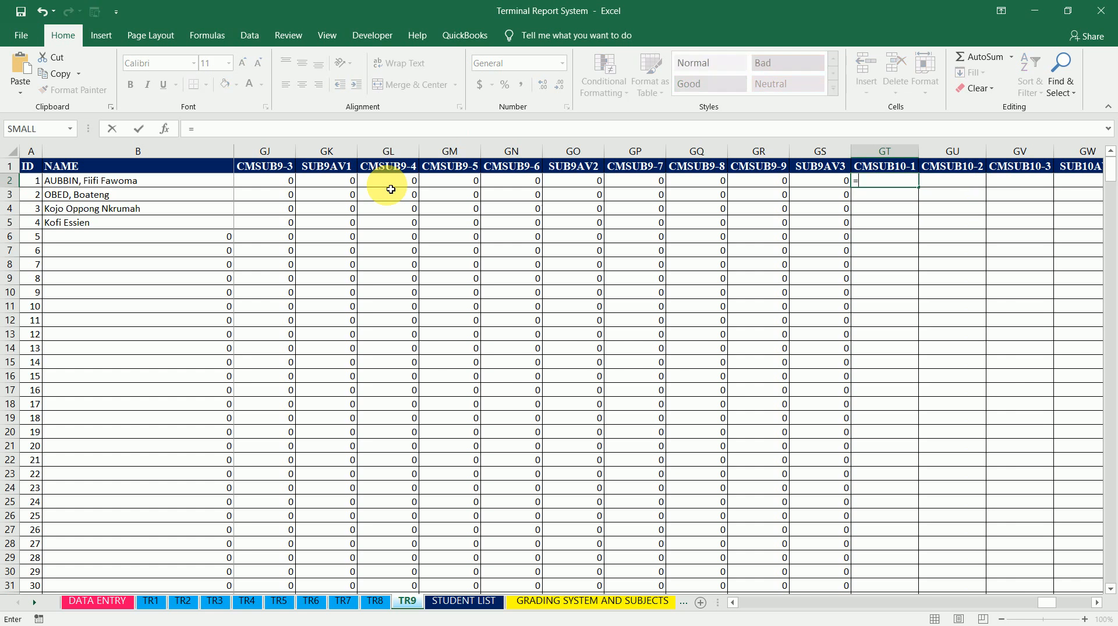
{"action": "left_click", "coordinate": [150, 601]}
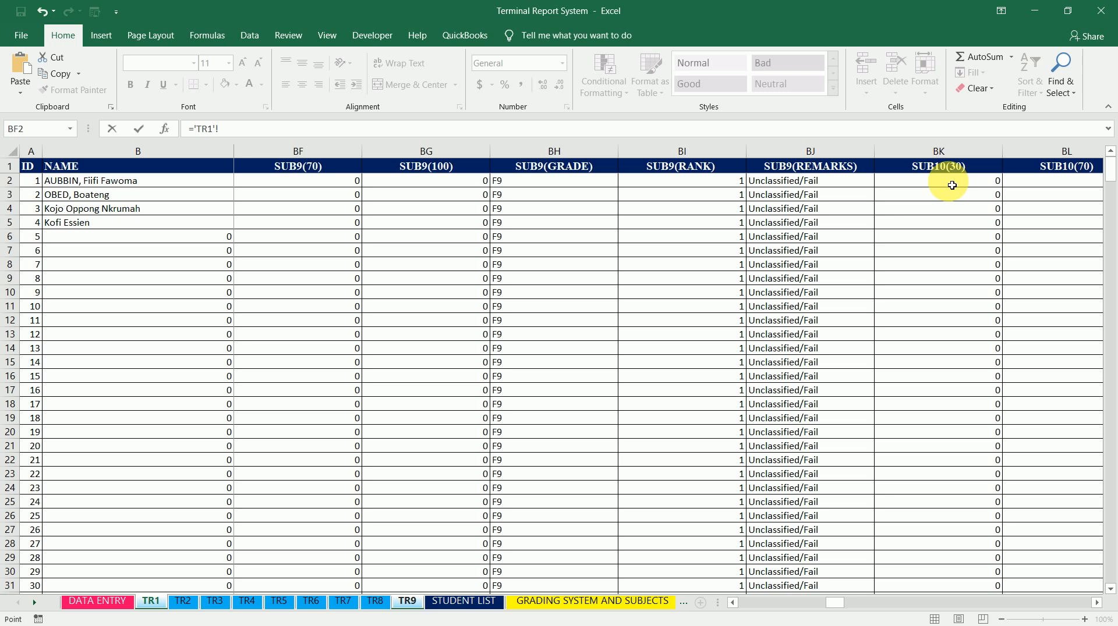
{"action": "left_click", "coordinate": [952, 185]}
{"action": "scroll", "coordinate": [952, 185], "scroll_direction": "right", "scroll_amount": 2}
{"action": "left_click", "coordinate": [952, 185]}
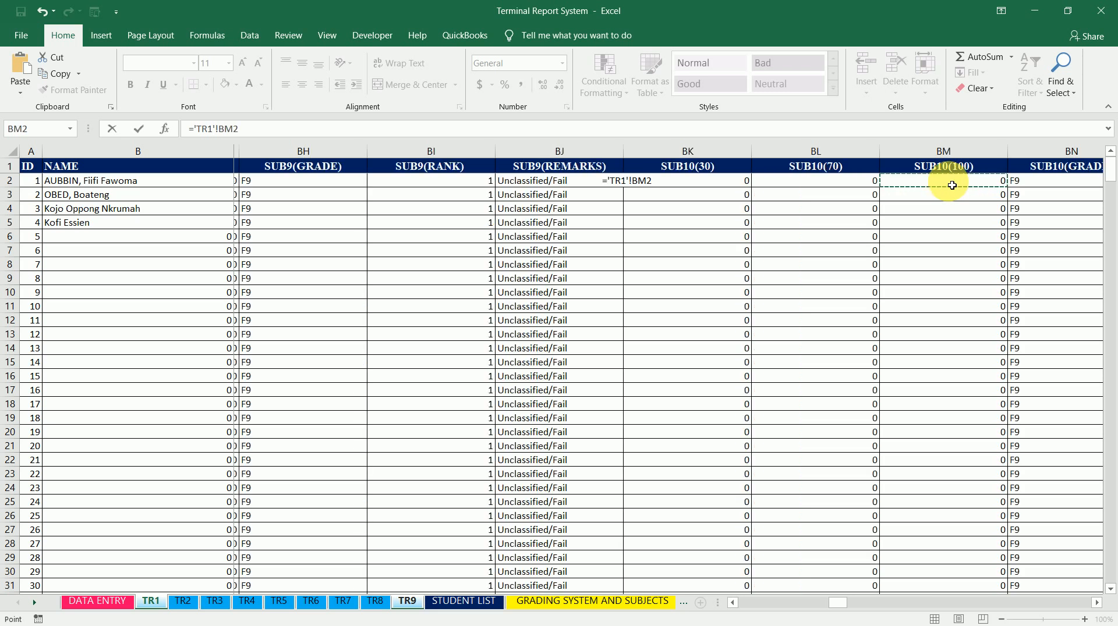
{"action": "scroll", "coordinate": [952, 185], "scroll_direction": "right", "scroll_amount": 2}
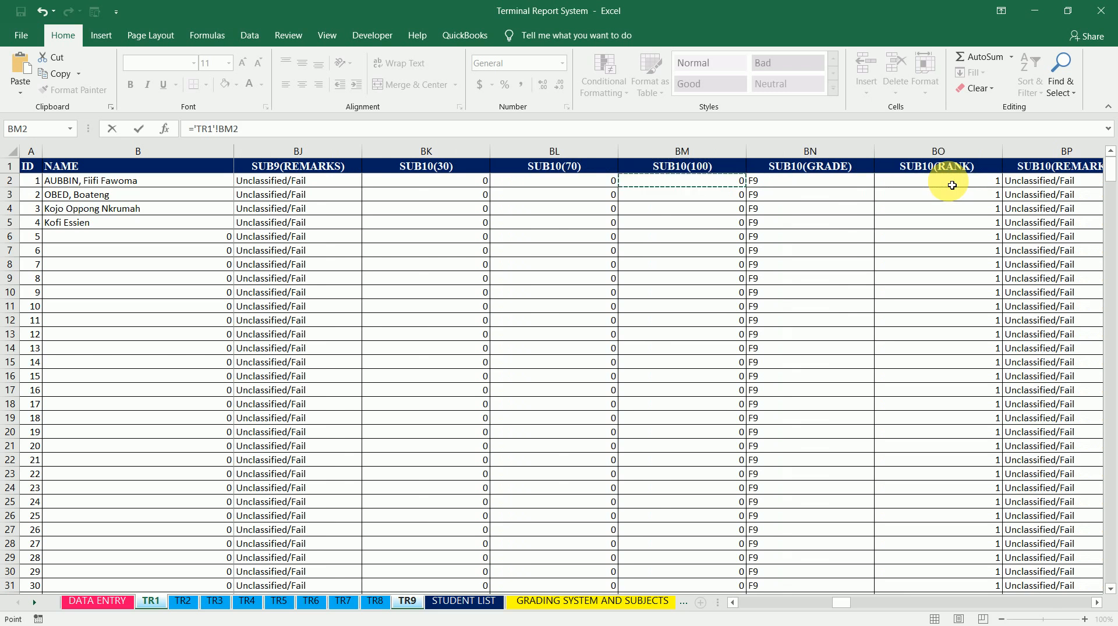
{"action": "key", "text": "Return"}
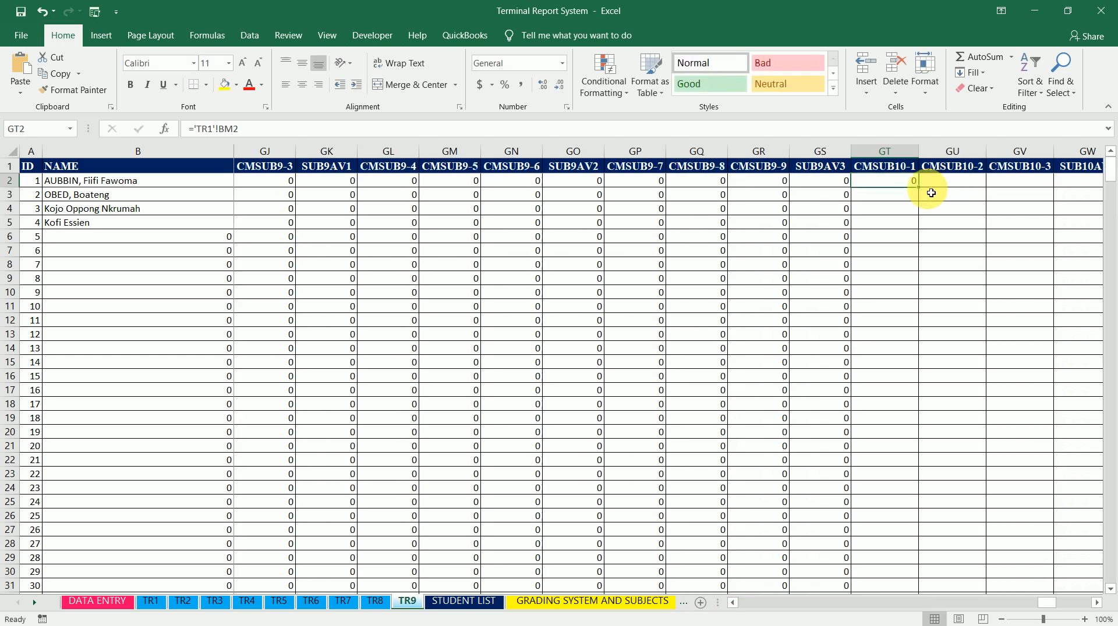
{"action": "double_click", "coordinate": [924, 191]}
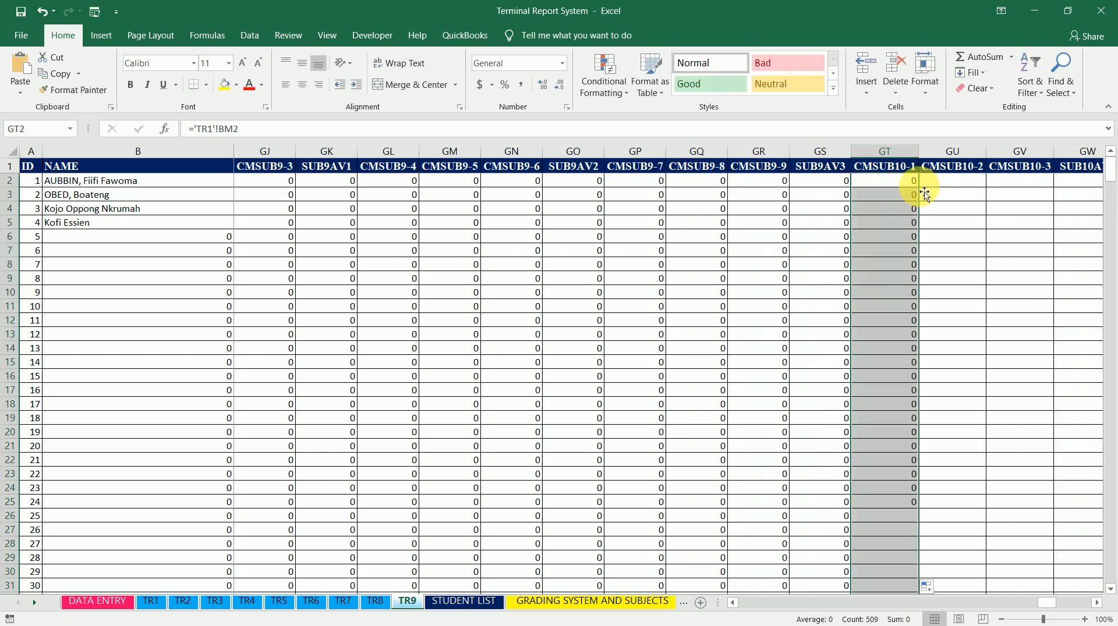
Copy the ='TR1'!BM2 formula text from GT2 and paste it into CMSUB10-2 cell GU2
{"action": "left_click", "coordinate": [903, 182]}
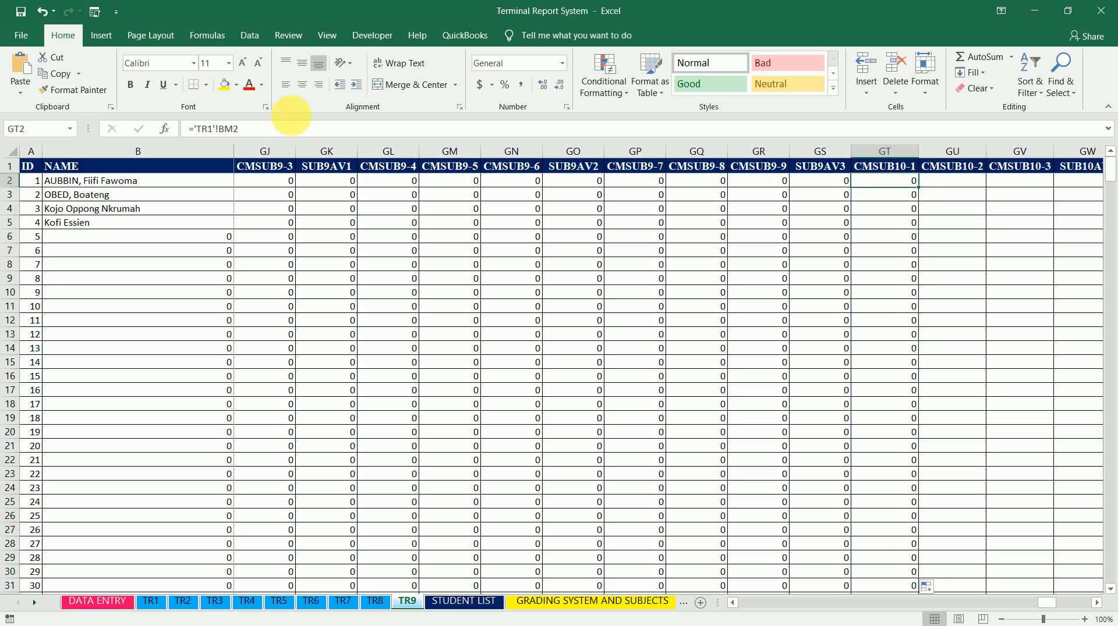
{"action": "left_click_drag", "start_coordinate": [237, 129], "coordinate": [163, 126]}
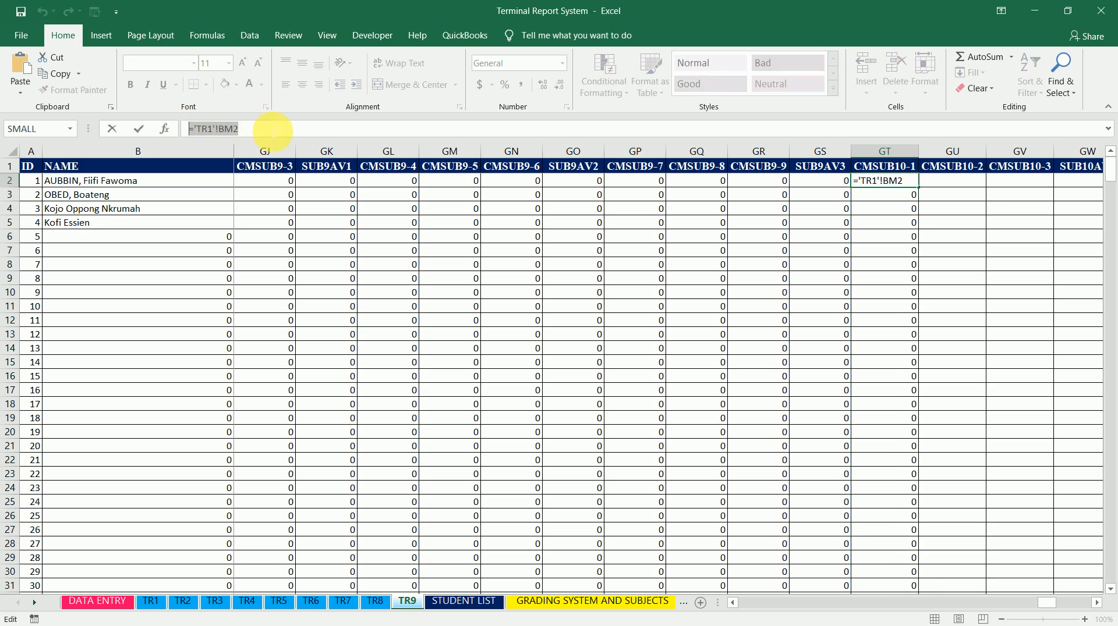
{"action": "left_click", "coordinate": [273, 130]}
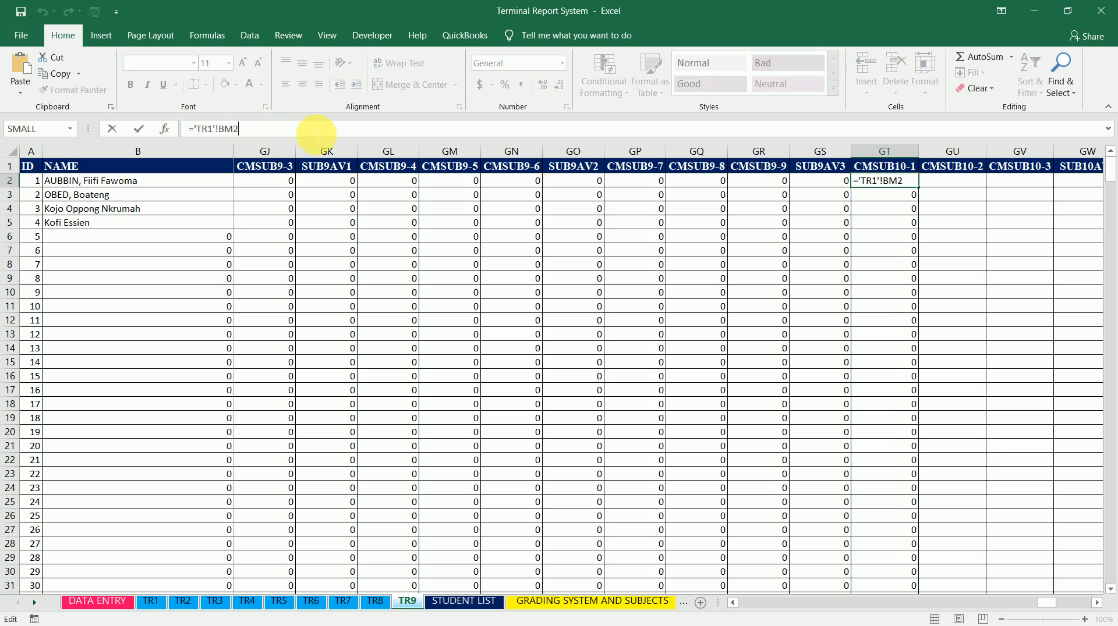
{"action": "left_click", "coordinate": [961, 182]}
{"action": "key", "text": "ctrl+v"}
{"action": "key", "text": "Right"}
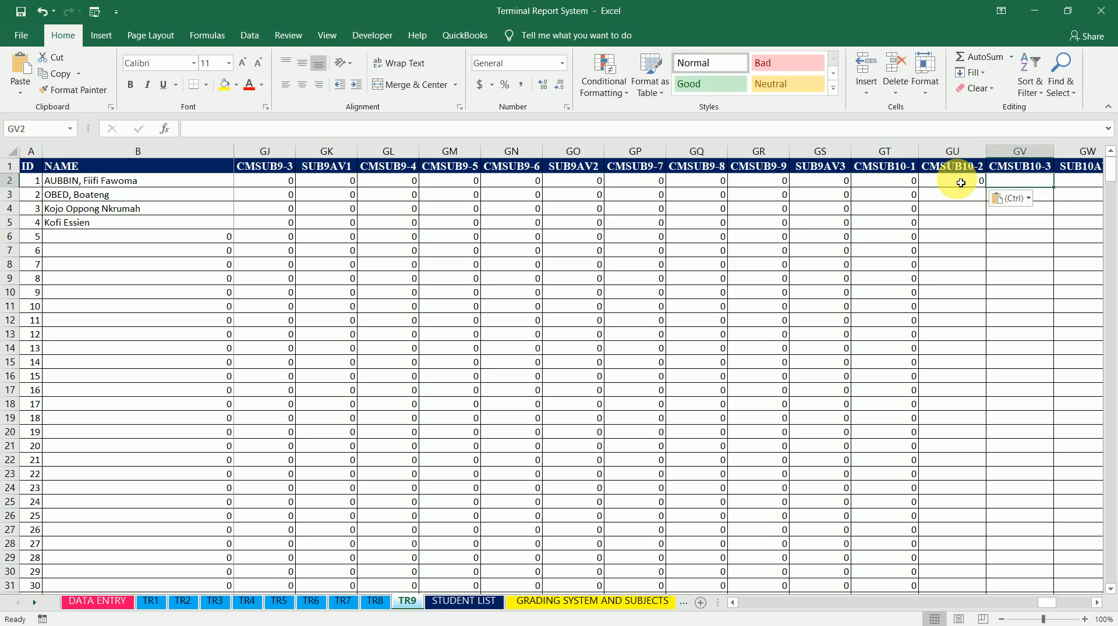
Paste the ='TR1'!BM2 formula into row 2 of the remaining CMSUB10 columns GV, GX, GY, GZ, HB, HC and HD, skipping the SUB10AV columns
{"action": "key", "text": "ctrl+v"}
{"action": "key", "text": "Right"}
{"action": "key", "text": "Right"}
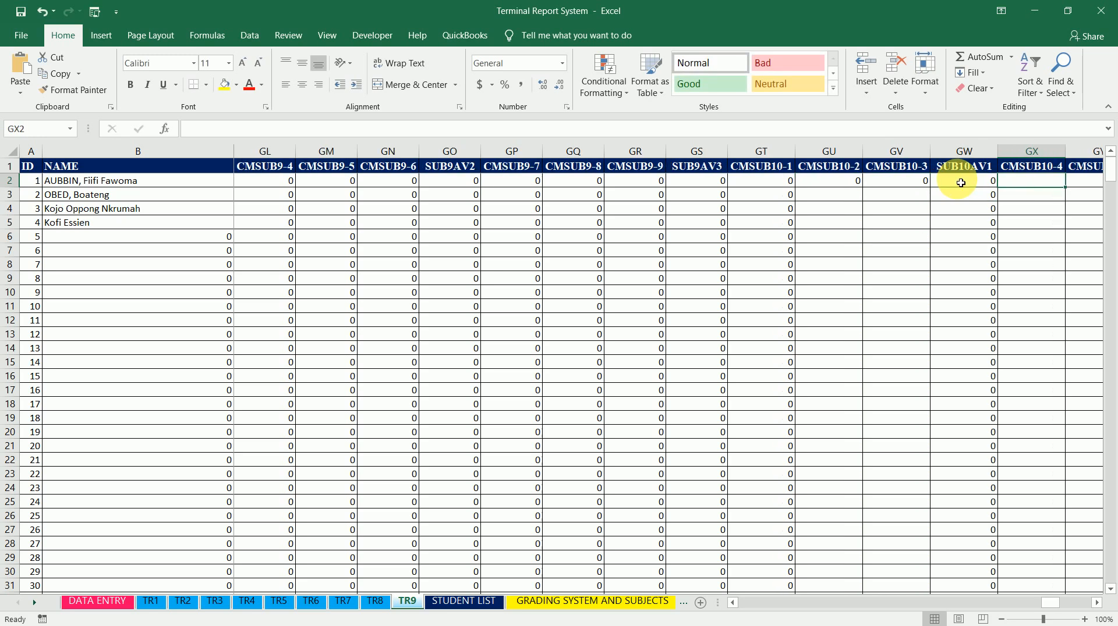
{"action": "key", "text": "ctrl+v"}
{"action": "key", "text": "Right"}
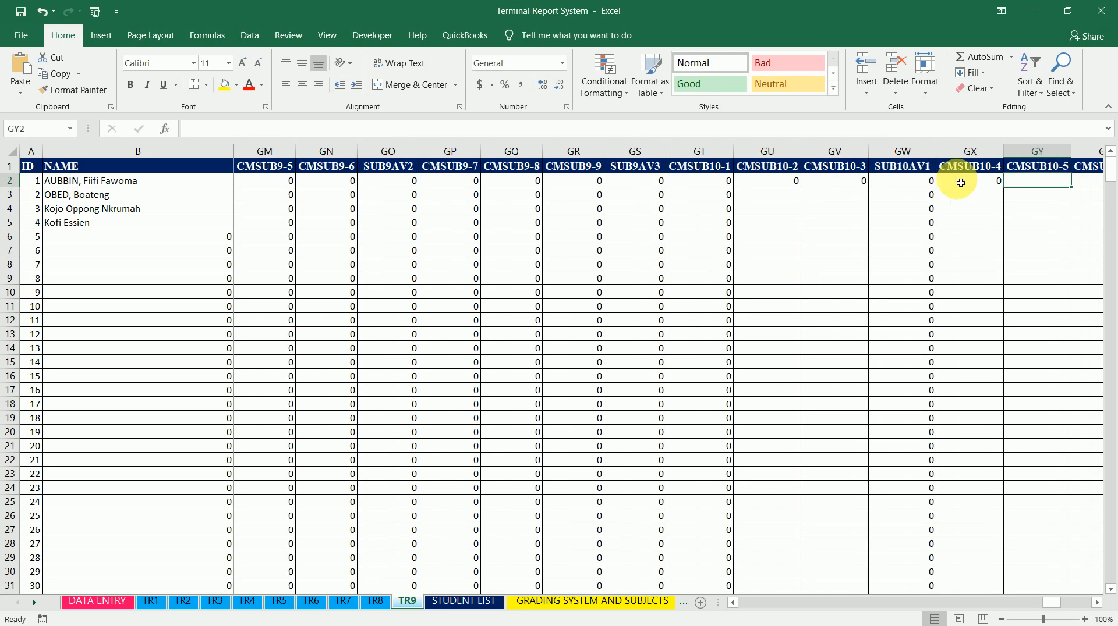
{"action": "key", "text": "ctrl+v"}
{"action": "key", "text": "Right"}
{"action": "key", "text": "ctrl+v"}
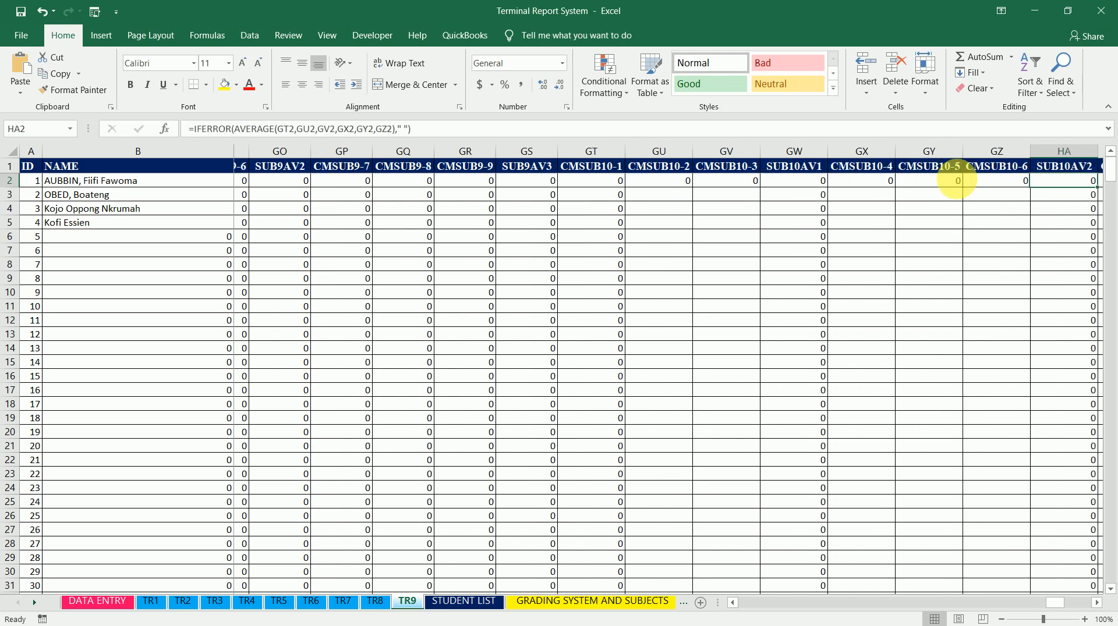
{"action": "key", "text": "Right"}
{"action": "key", "text": "Right"}
{"action": "key", "text": "ctrl+v"}
{"action": "key", "text": "Right"}
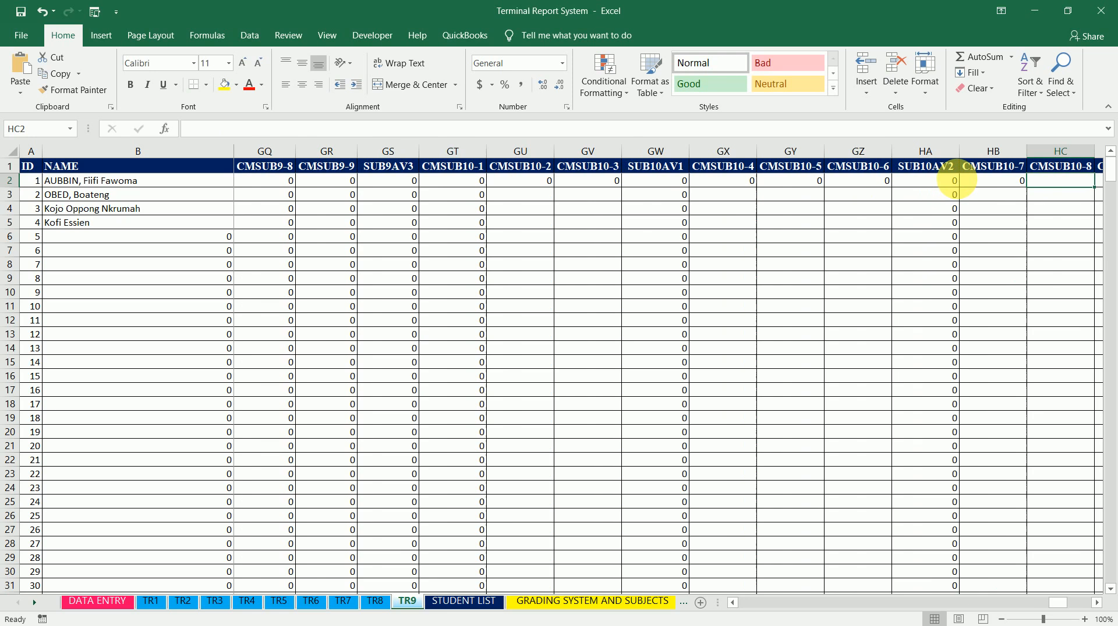
{"action": "key", "text": "ctrl+v"}
{"action": "key", "text": "Right"}
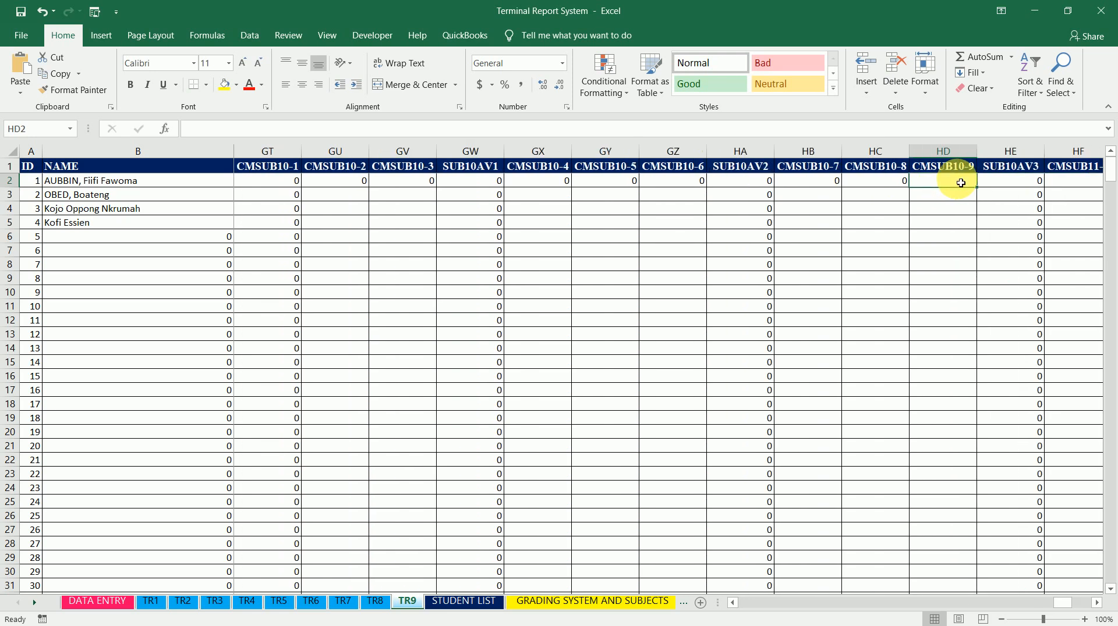
{"action": "key", "text": "ctrl+v"}
Change CMSUB10-2 cell GU2 to ='TR2'!BM2 and CMSUB10-3 cell GV2 to ='TR3'!BM2
{"action": "key", "text": "Left"}
{"action": "key", "text": "Left"}
{"action": "key", "text": "Left"}
{"action": "key", "text": "Left"}
{"action": "key", "text": "Left"}
{"action": "key", "text": "Left"}
{"action": "key", "text": "Left"}
{"action": "key", "text": "Left"}
{"action": "key", "text": "Left"}
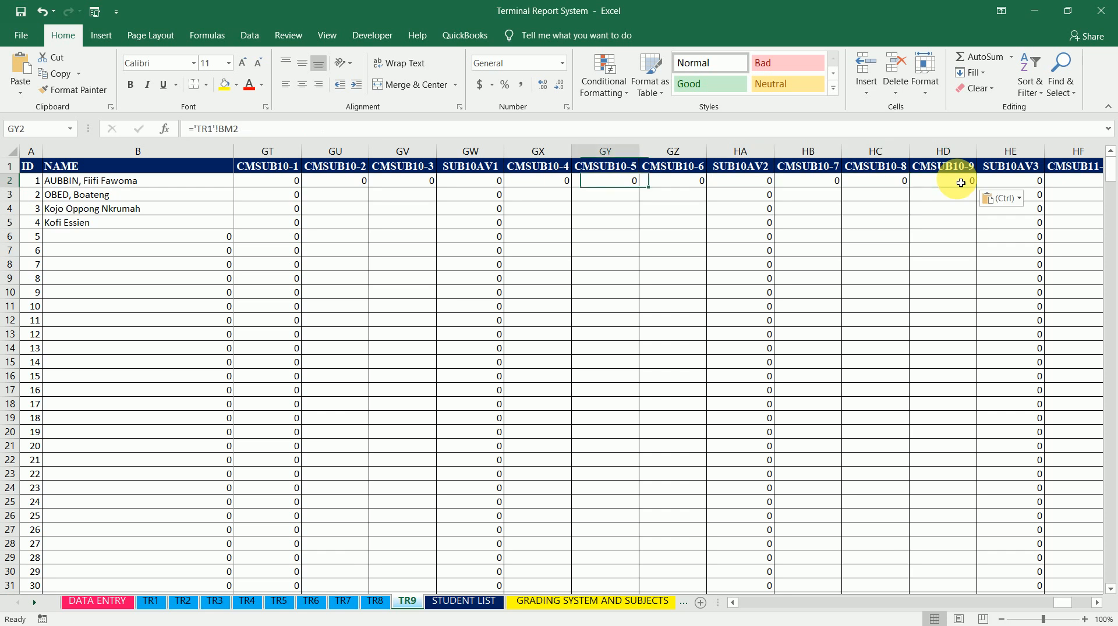
{"action": "key", "text": "Left"}
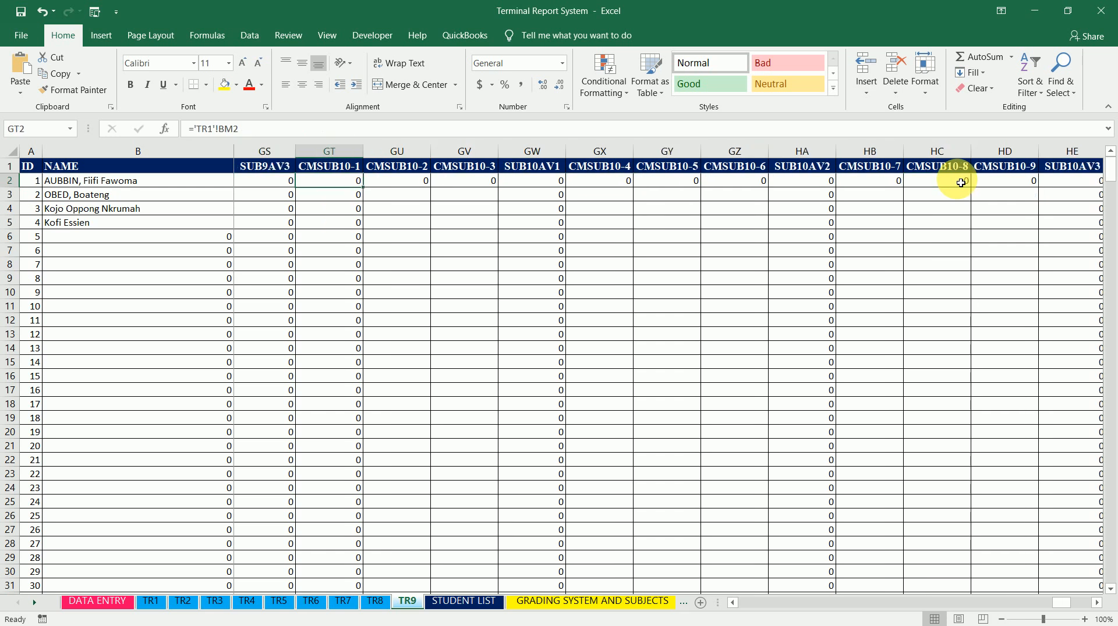
{"action": "key", "text": "Right"}
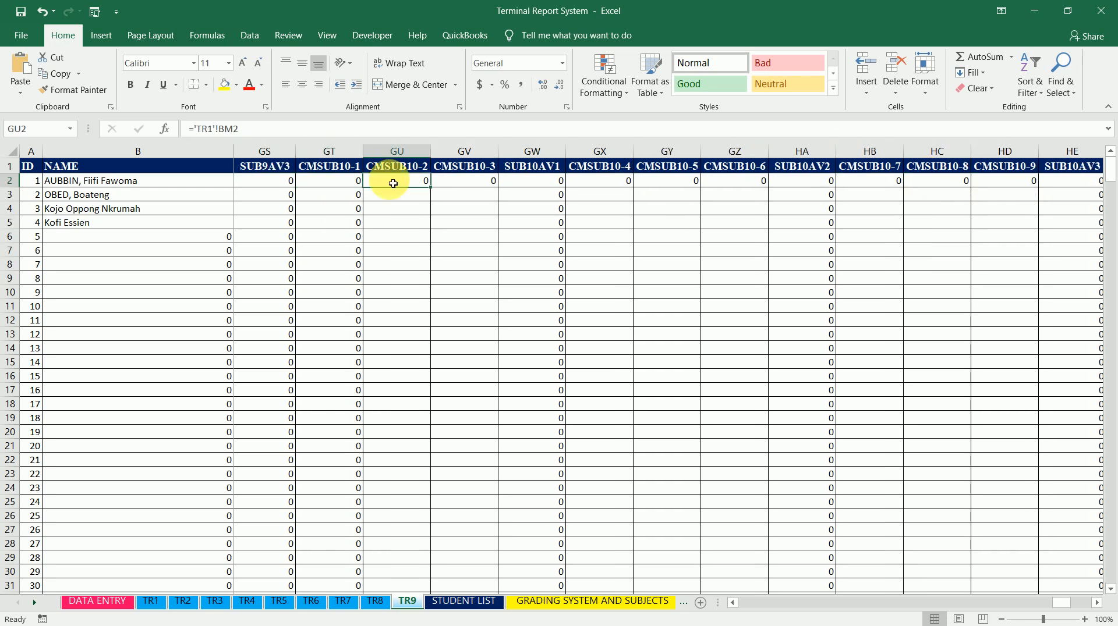
{"action": "left_click", "coordinate": [213, 129]}
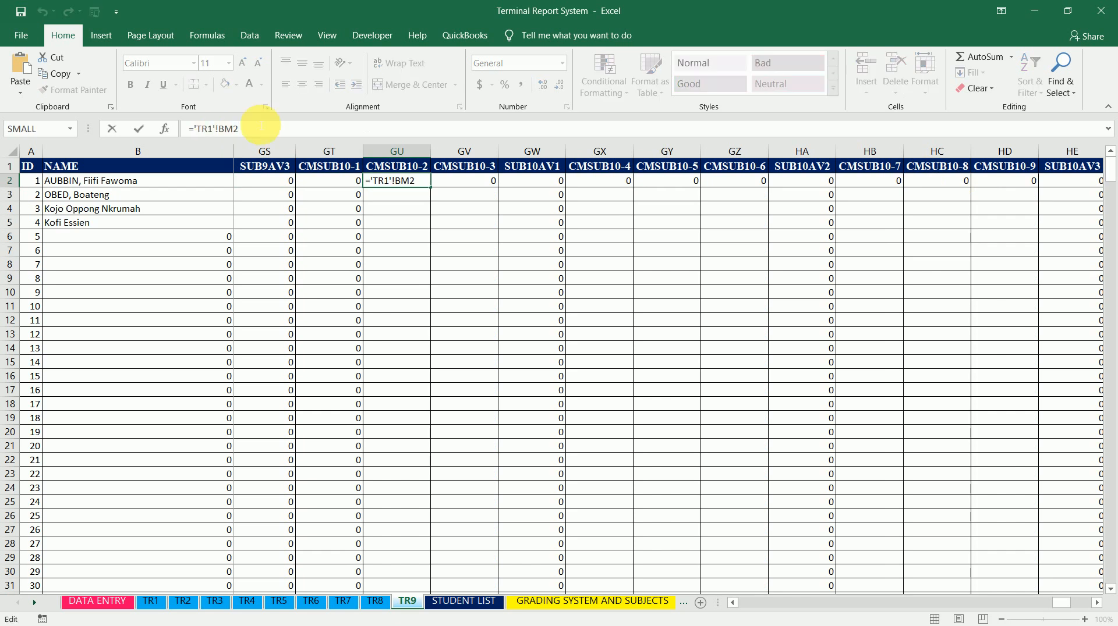
{"action": "key", "text": "BackSpace"}
{"action": "type", "text": "2"}
{"action": "key", "text": "Tab"}
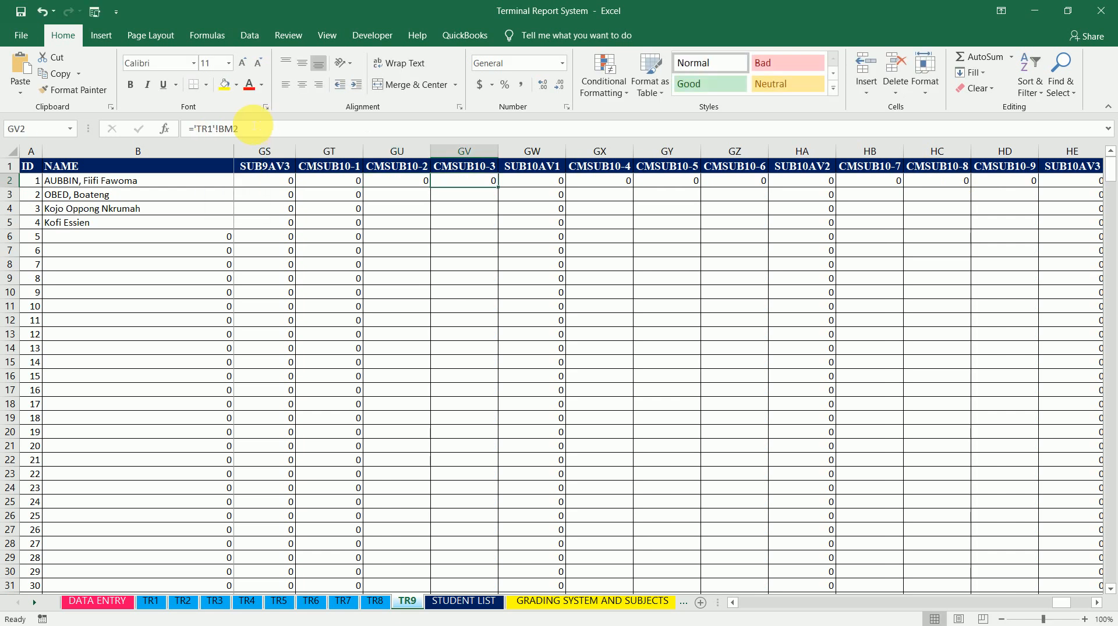
{"action": "left_click", "coordinate": [214, 129]}
{"action": "key", "text": "BackSpace"}
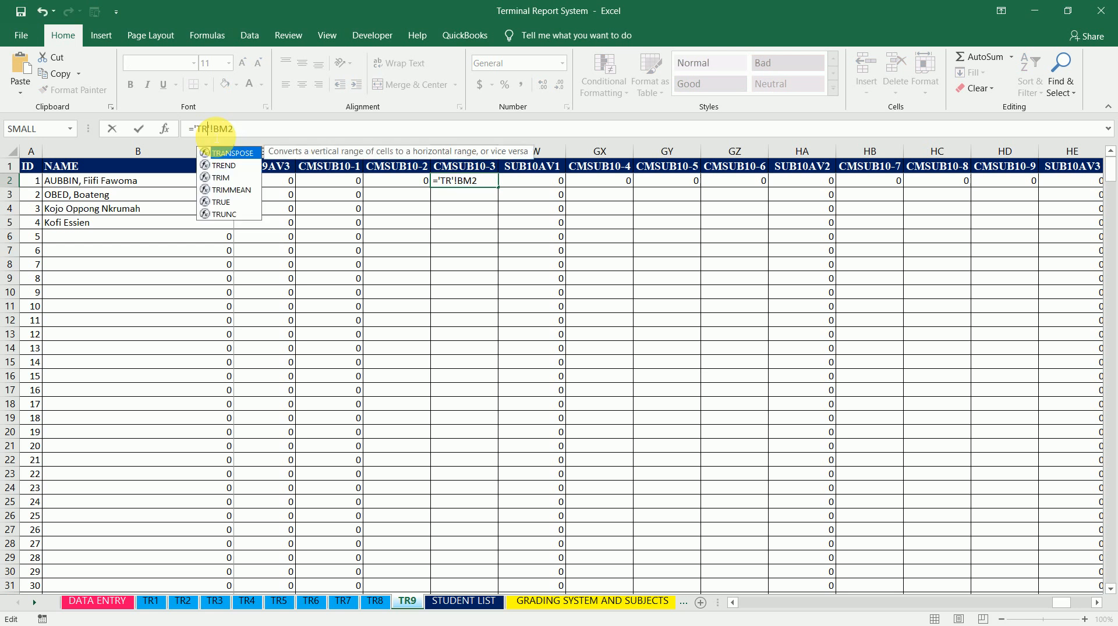
{"action": "type", "text": "3"}
{"action": "key", "text": "Return"}
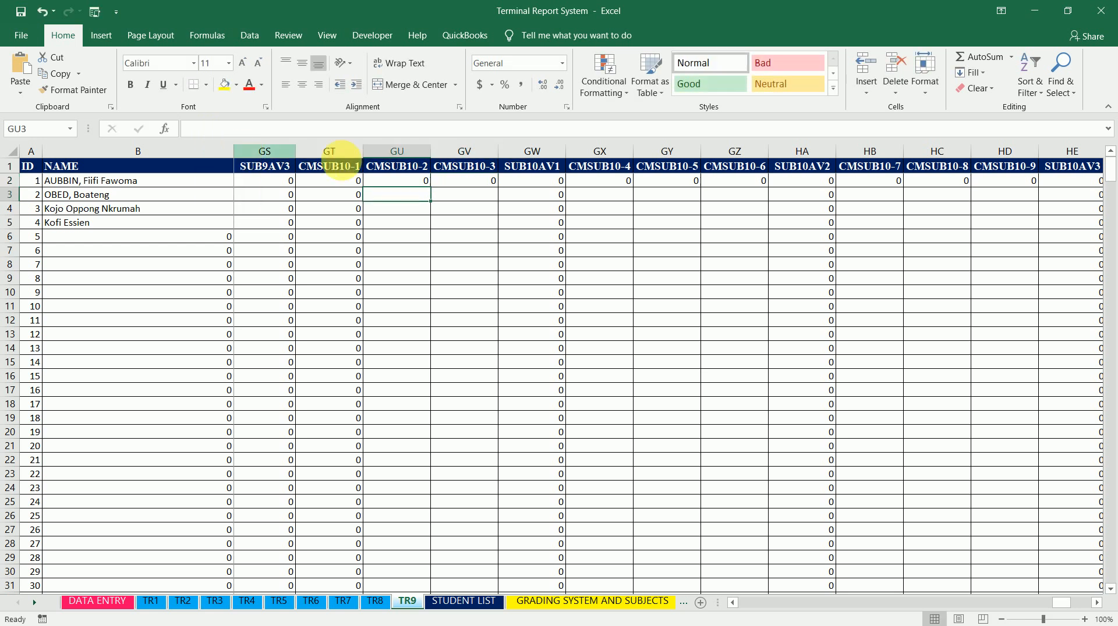
Fill the GU2 and GV2 formulas down their columns
{"action": "left_click", "coordinate": [409, 181]}
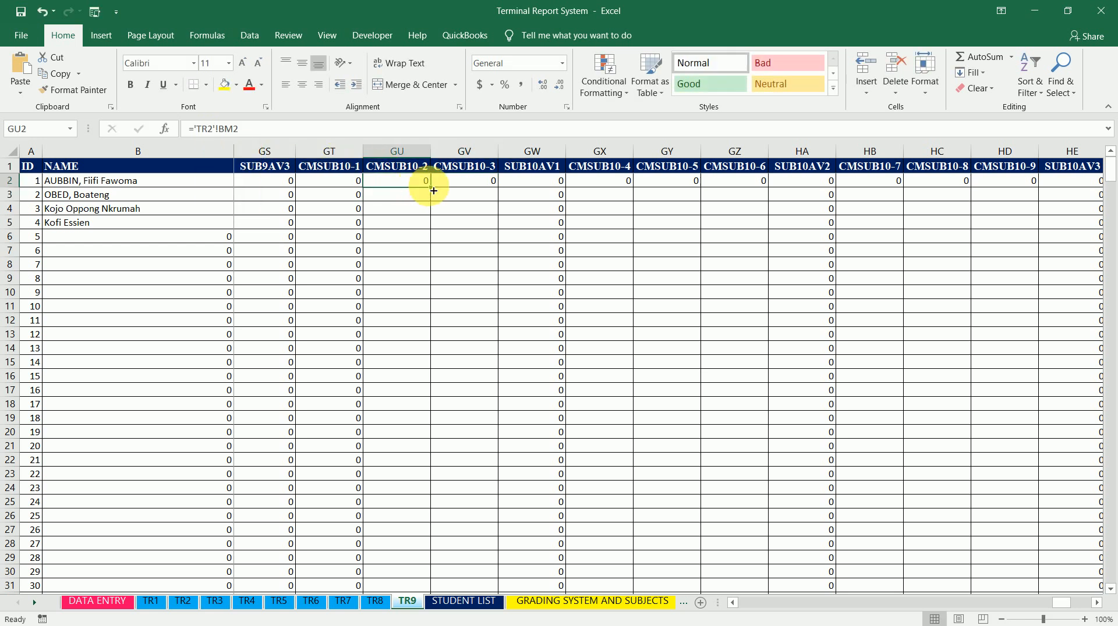
{"action": "double_click", "coordinate": [431, 187]}
{"action": "left_click", "coordinate": [466, 181]}
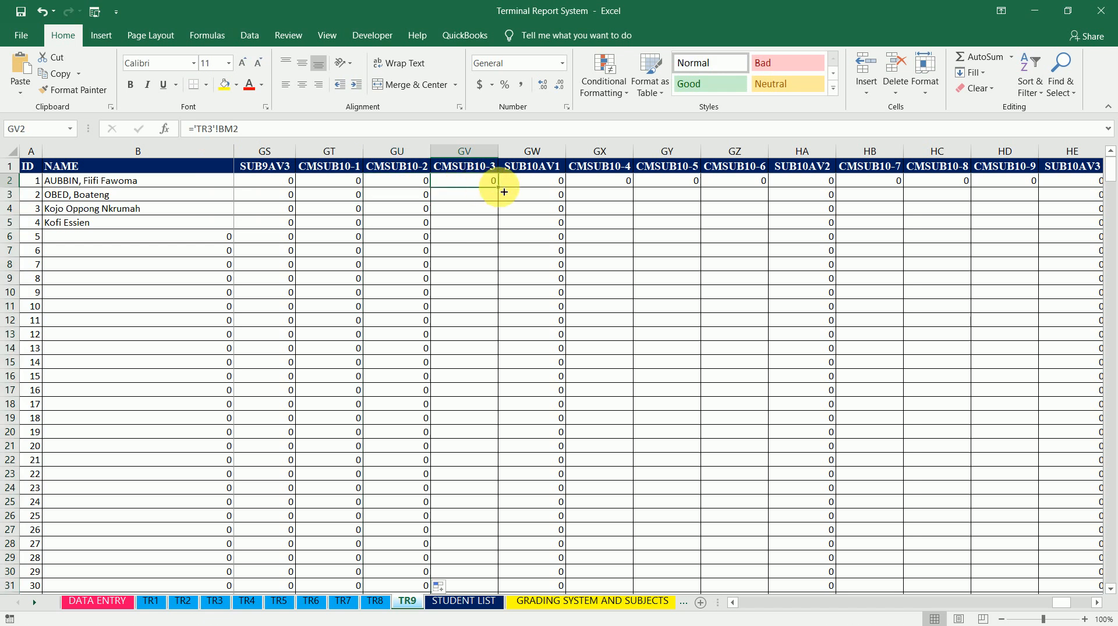
{"action": "double_click", "coordinate": [500, 188]}
Point cells GX2, GY2 and GZ2 (CMSUB10-4 to CMSUB10-6) at sheets TR4, TR5 and TR6 respectively
{"action": "left_click", "coordinate": [611, 182]}
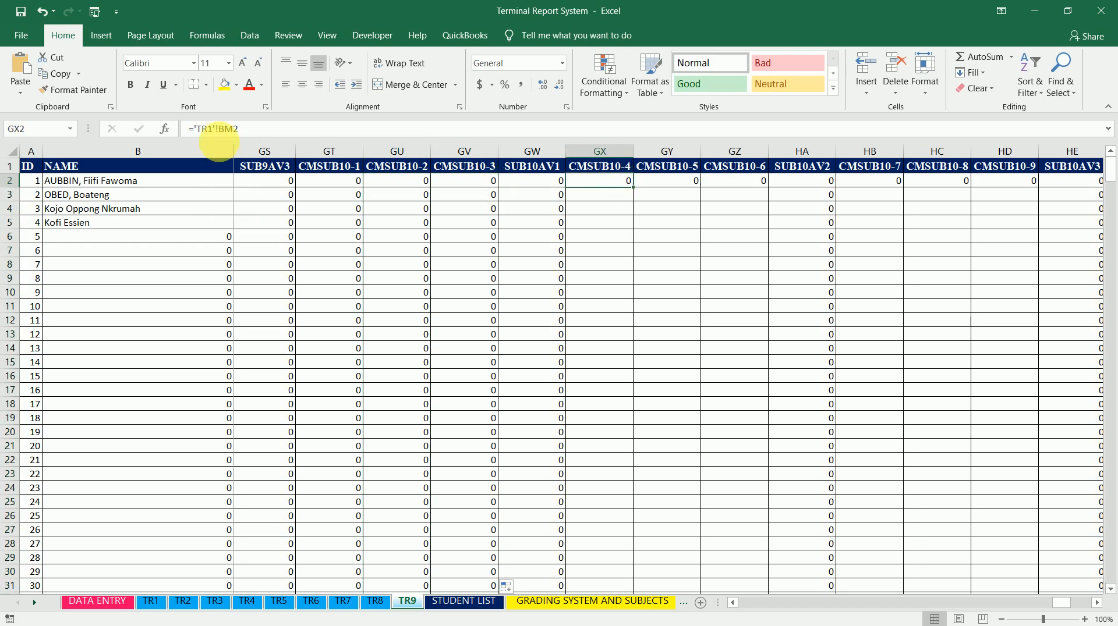
{"action": "left_click", "coordinate": [243, 129]}
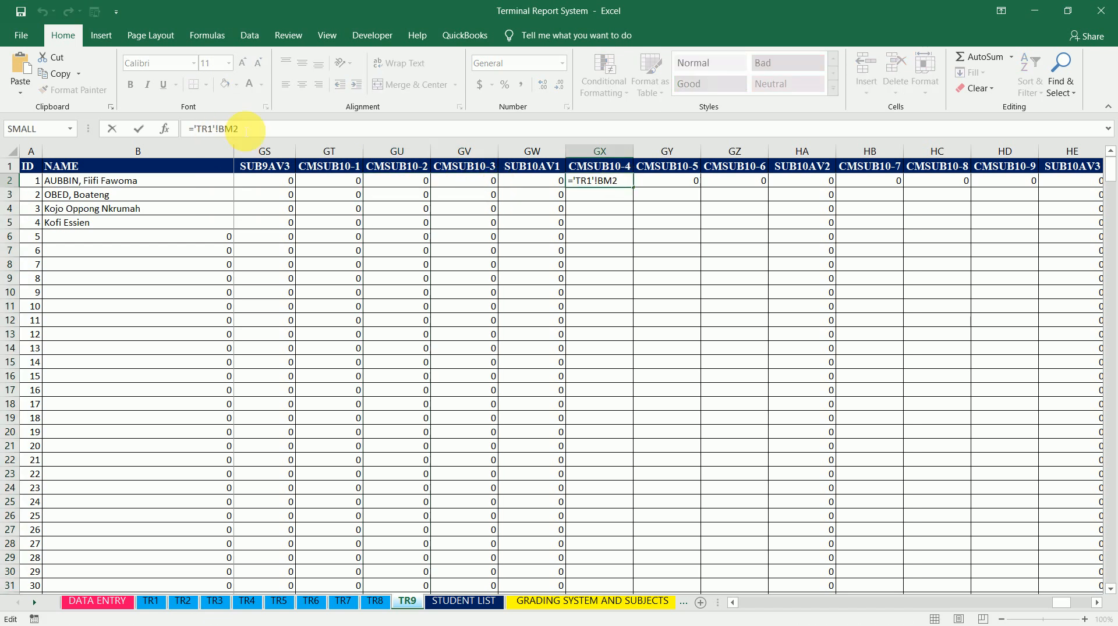
{"action": "key", "text": "Tab"}
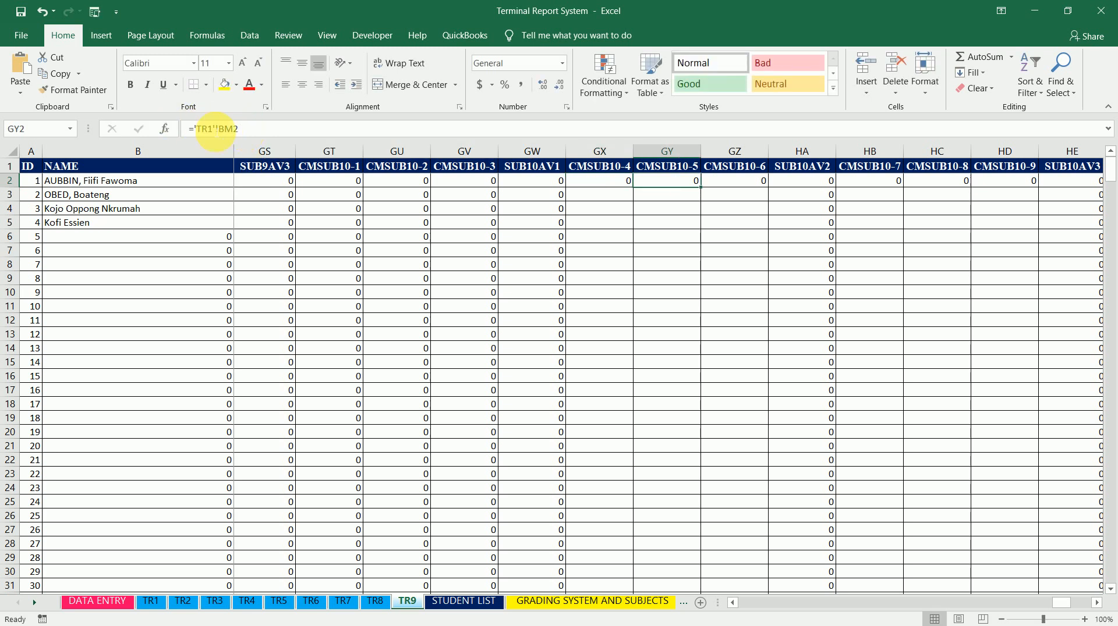
{"action": "left_click", "coordinate": [216, 130]}
{"action": "key", "text": "BackSpace"}
{"action": "type", "text": "5"}
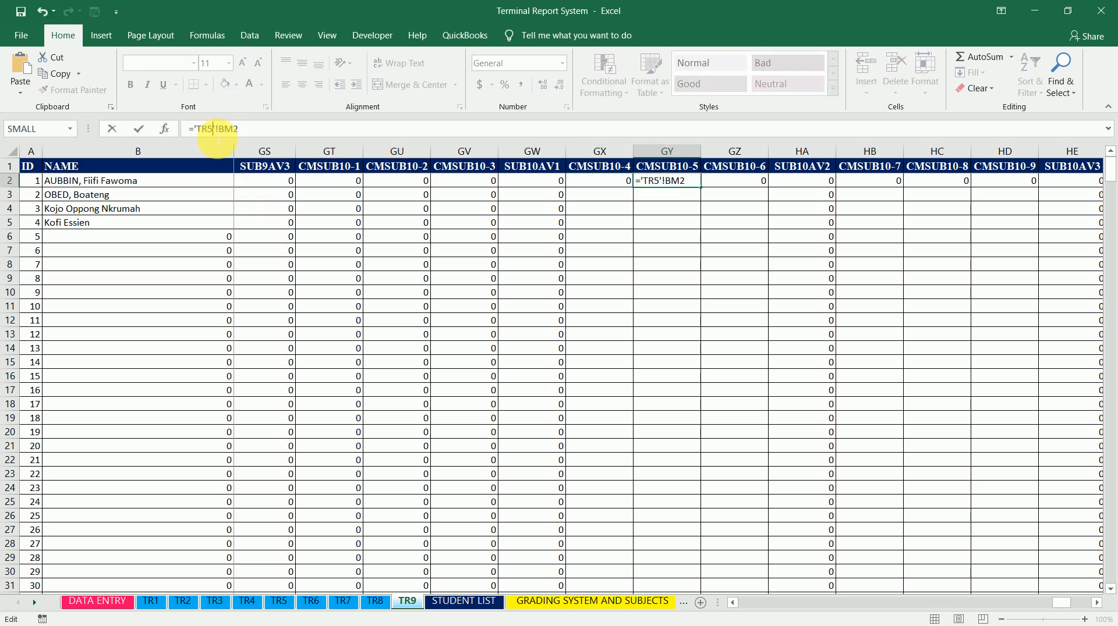
{"action": "key", "text": "Tab"}
{"action": "left_click", "coordinate": [215, 129]}
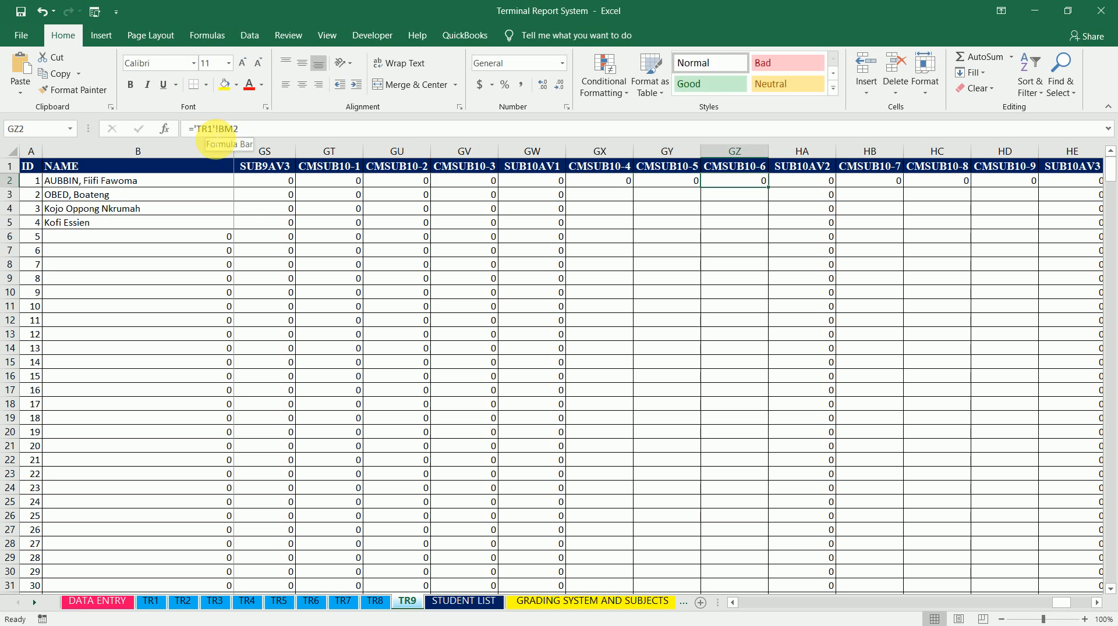
{"action": "key", "text": "BackSpace"}
{"action": "type", "text": "6"}
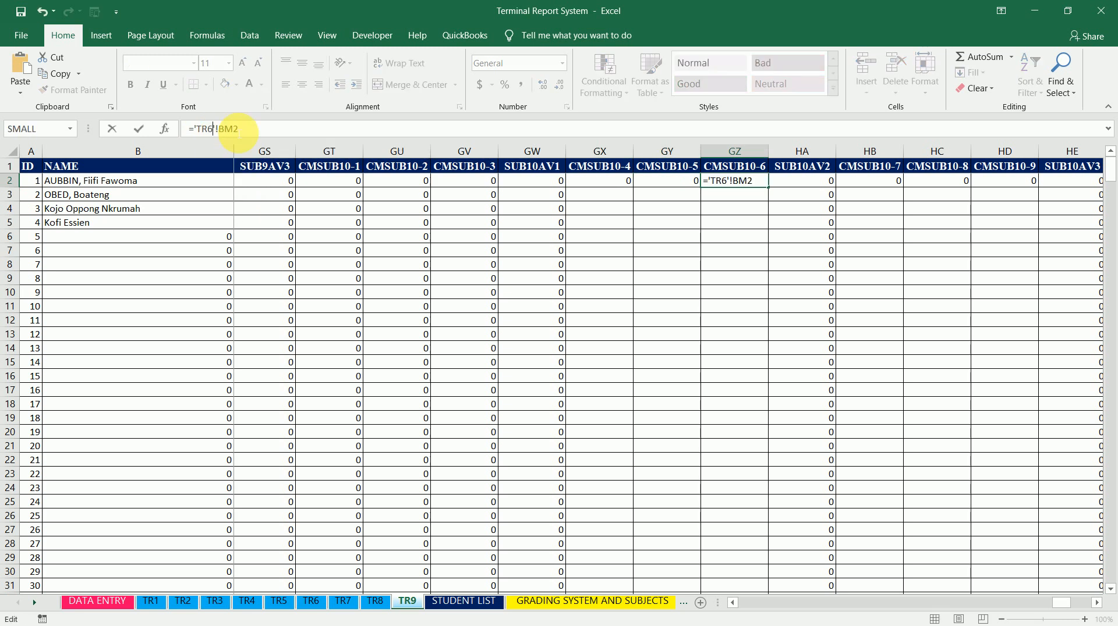
{"action": "key", "text": "Return"}
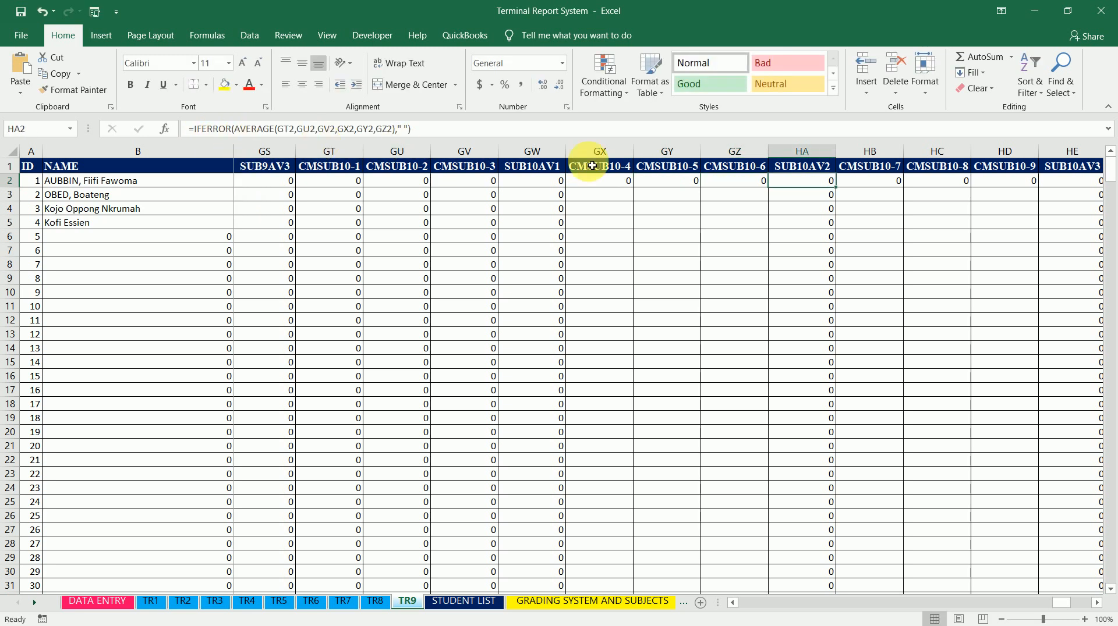
Fill the GX2, GY2 and GZ2 formulas down their columns
{"action": "left_click", "coordinate": [630, 185]}
{"action": "left_click_drag", "start_coordinate": [634, 188], "coordinate": [638, 192]}
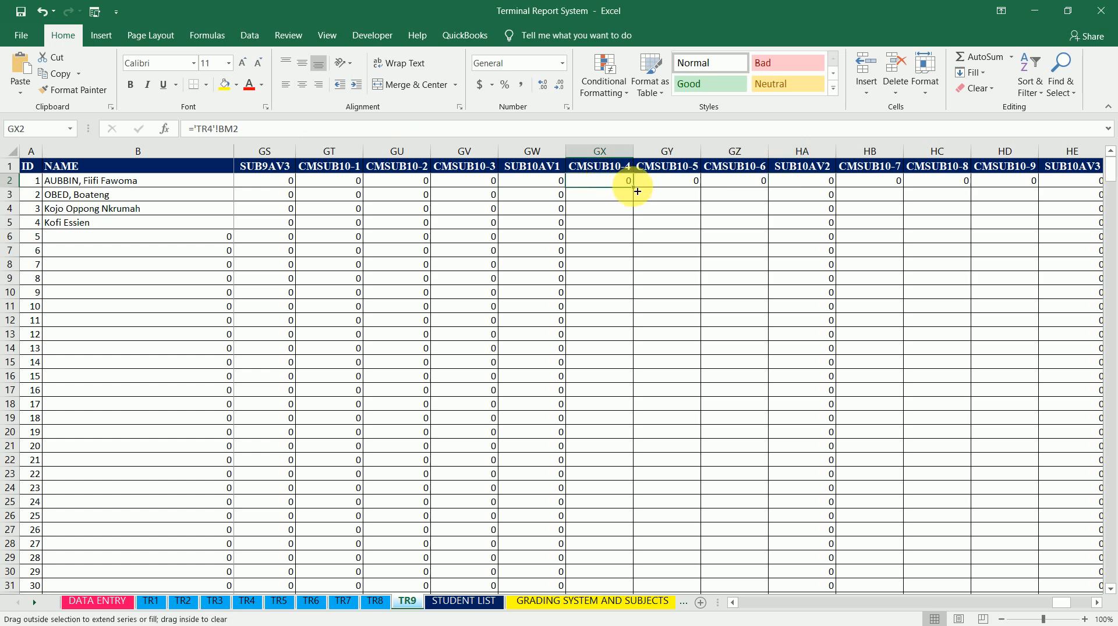
{"action": "double_click", "coordinate": [638, 191]}
{"action": "left_click", "coordinate": [687, 182]}
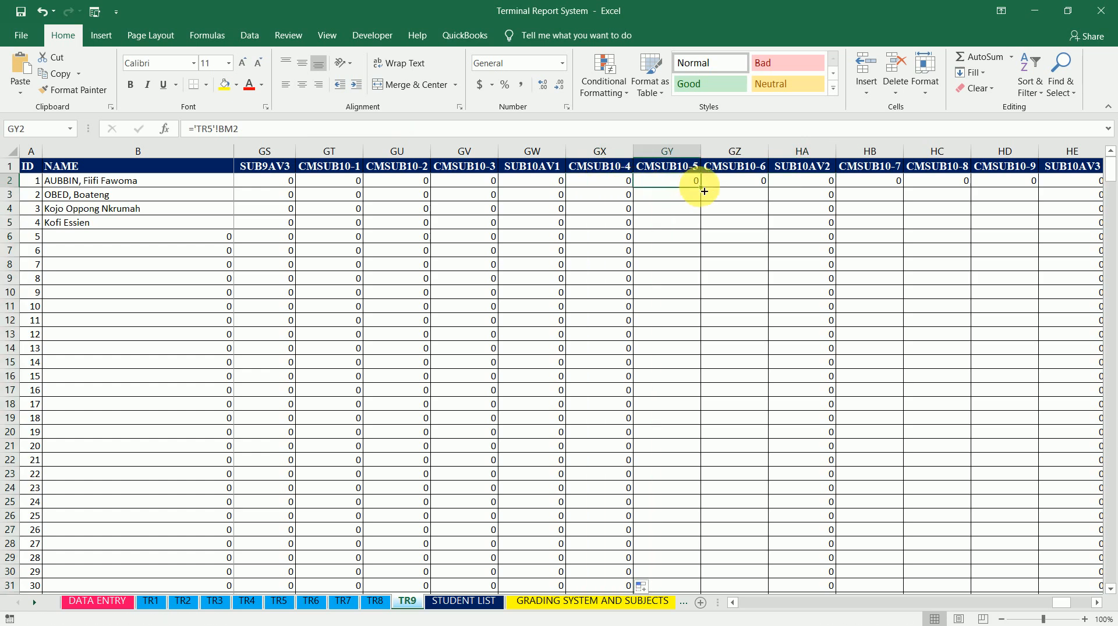
{"action": "double_click", "coordinate": [704, 192]}
{"action": "left_click", "coordinate": [739, 181]}
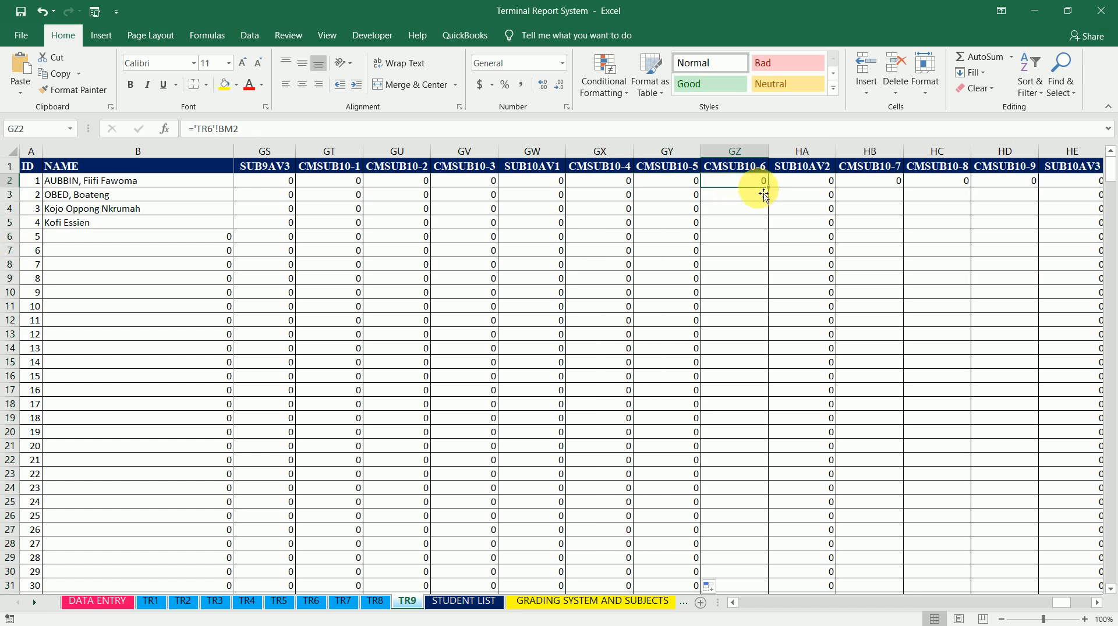
{"action": "double_click", "coordinate": [771, 193]}
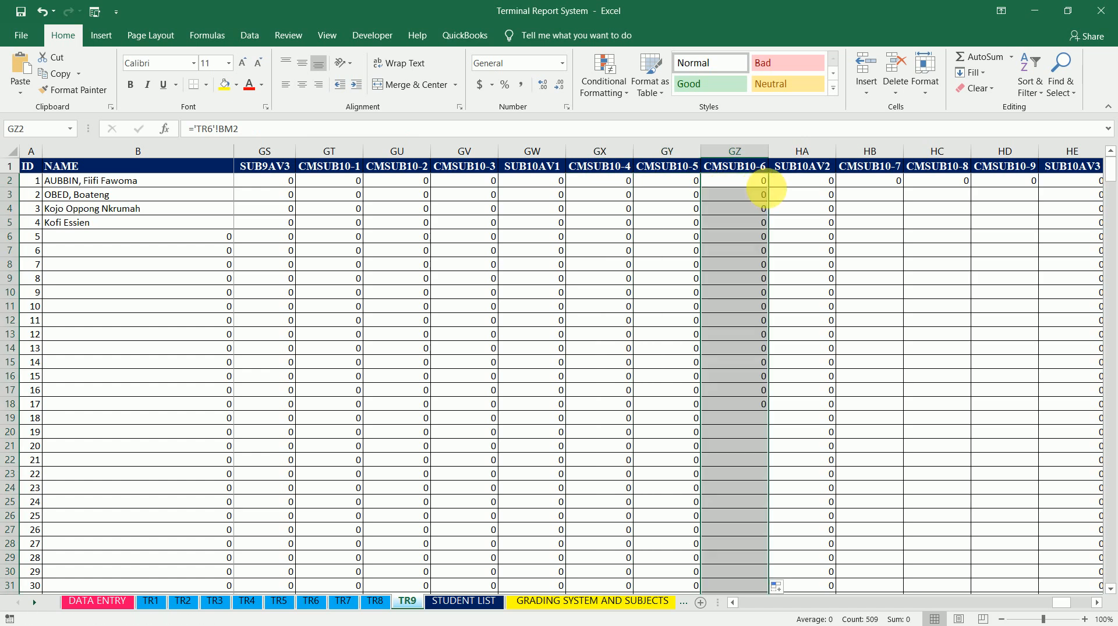
Change CMSUB10-7 cell HB2 to ='TR7'!BM2 and fill it down the column
{"action": "left_click", "coordinate": [885, 185]}
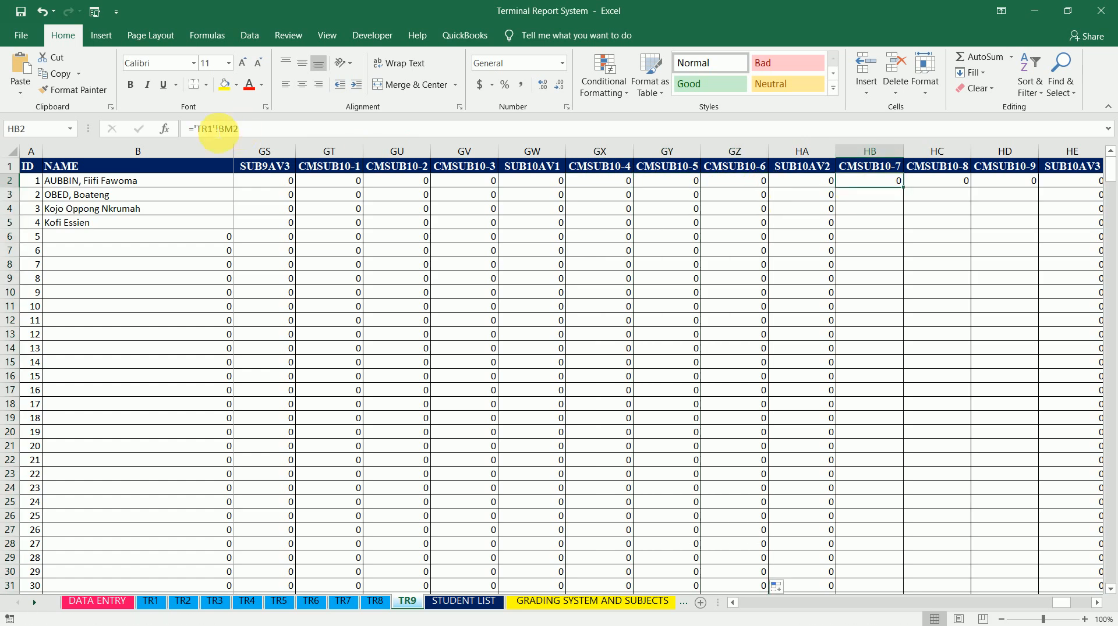
{"action": "left_click", "coordinate": [215, 136]}
{"action": "key", "text": "BackSpace"}
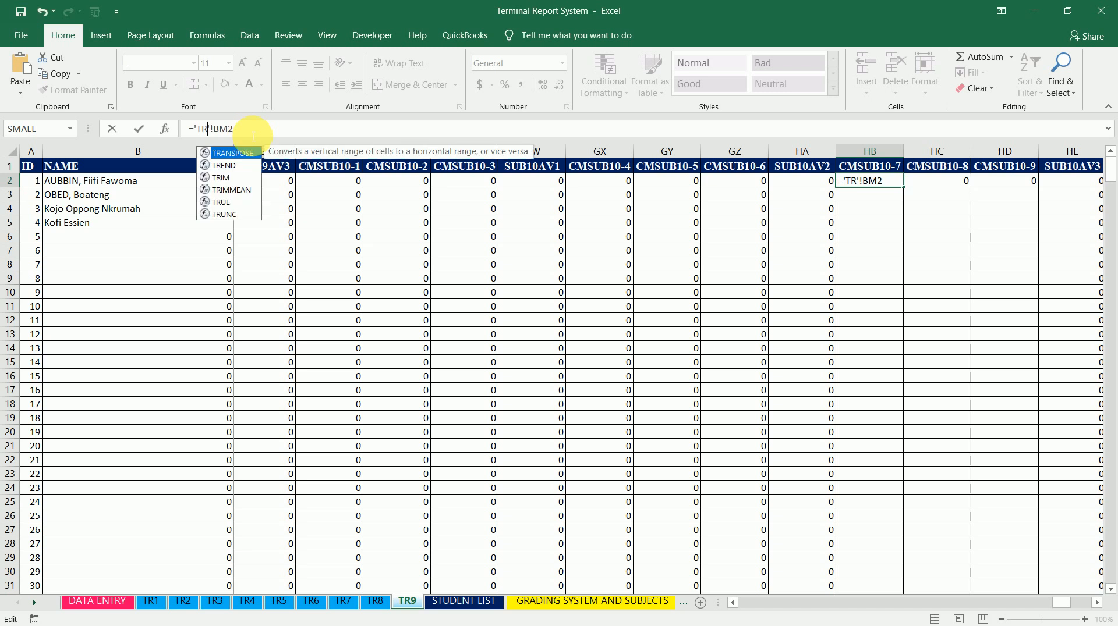
{"action": "type", "text": "7"}
{"action": "key", "text": "Return"}
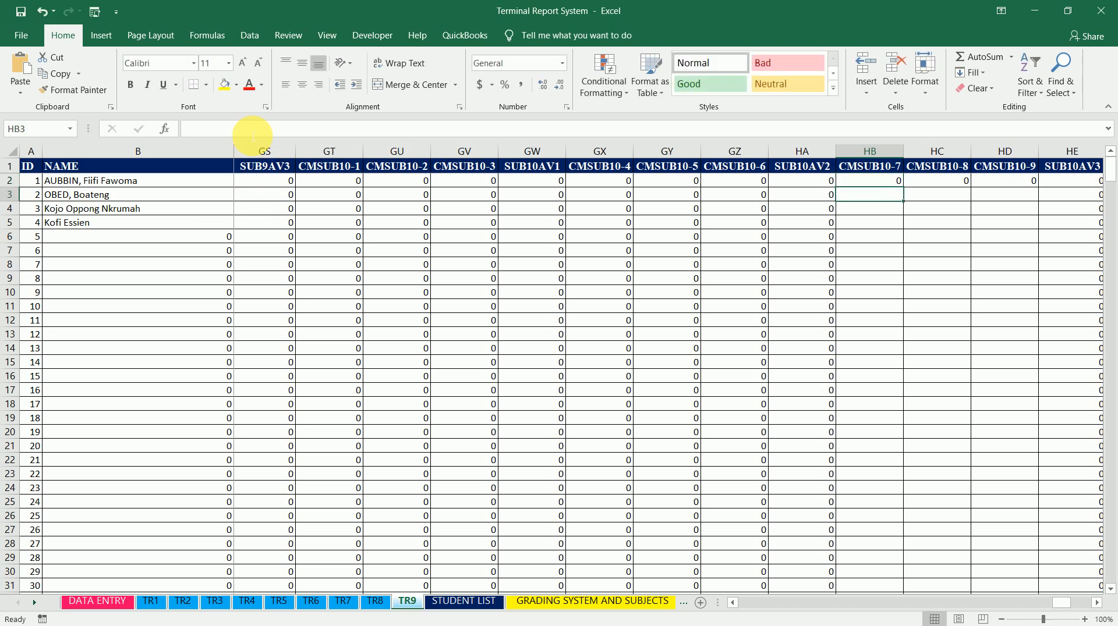
{"action": "key", "text": "Up"}
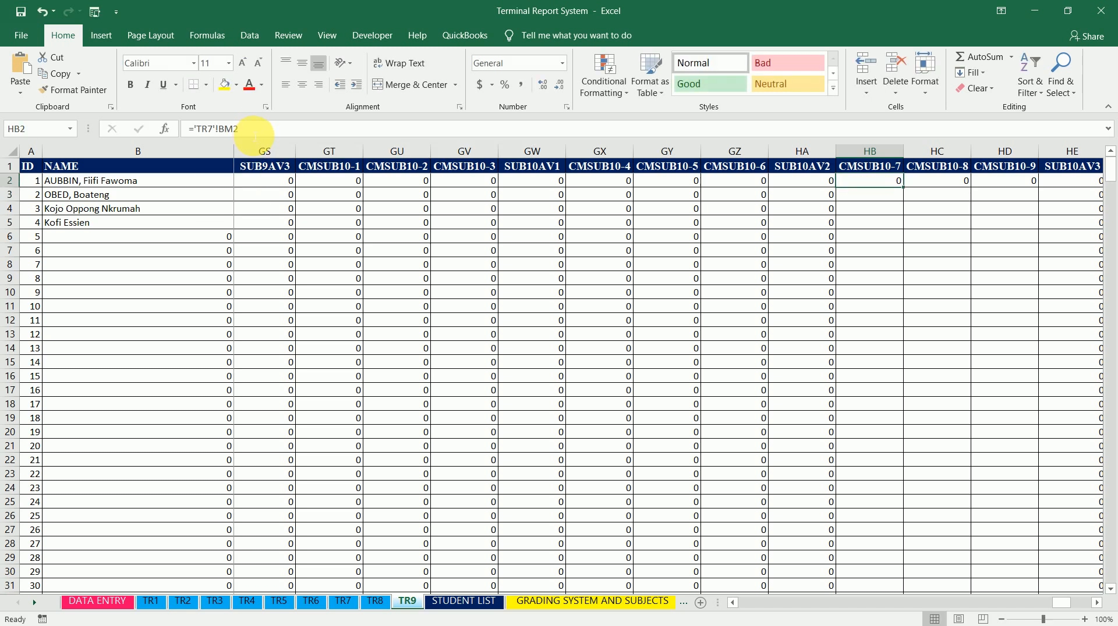
{"action": "double_click", "coordinate": [906, 189]}
Change CMSUB10-8 cell HC2 to ='TR8'!BM2 and fill it down the column
{"action": "left_click", "coordinate": [936, 181]}
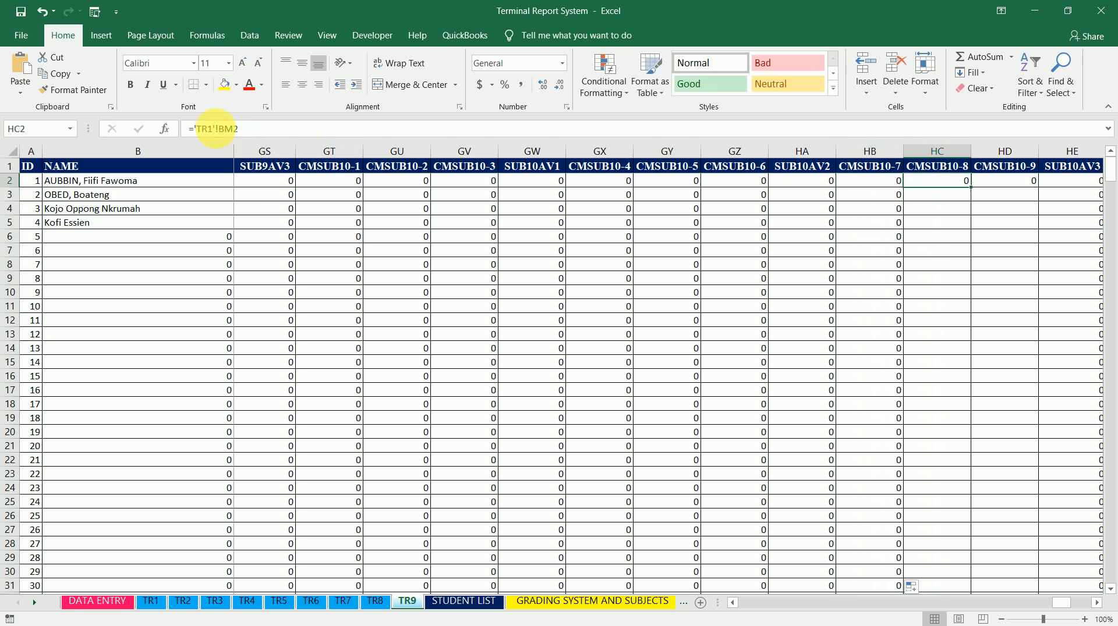
{"action": "left_click", "coordinate": [214, 129]}
{"action": "key", "text": "BackSpace"}
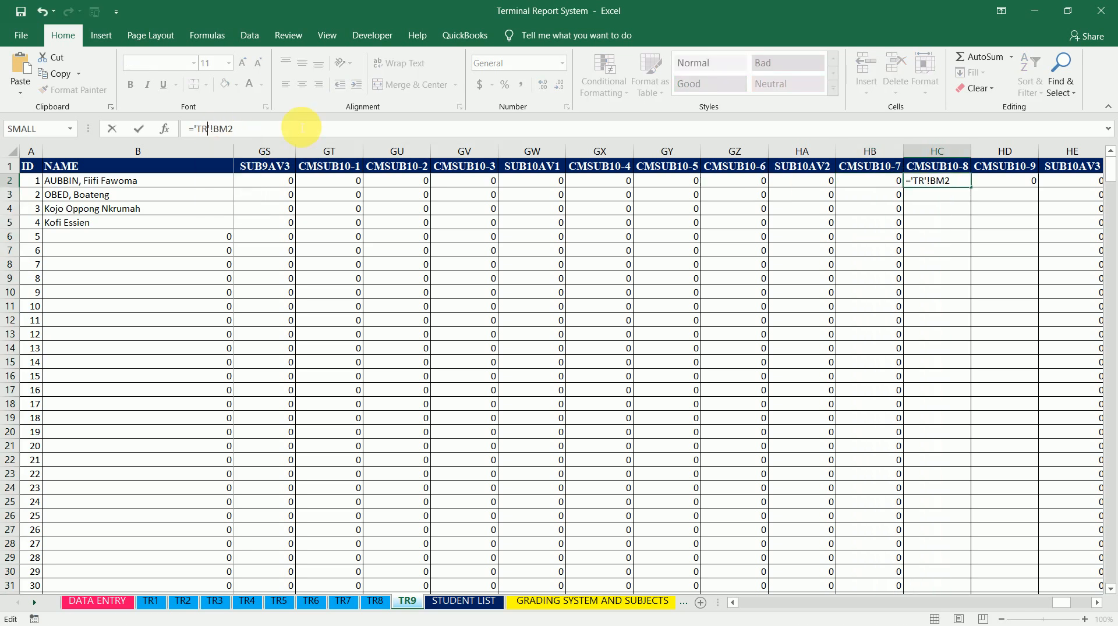
{"action": "type", "text": "8"}
{"action": "key", "text": "Return"}
{"action": "key", "text": "Up"}
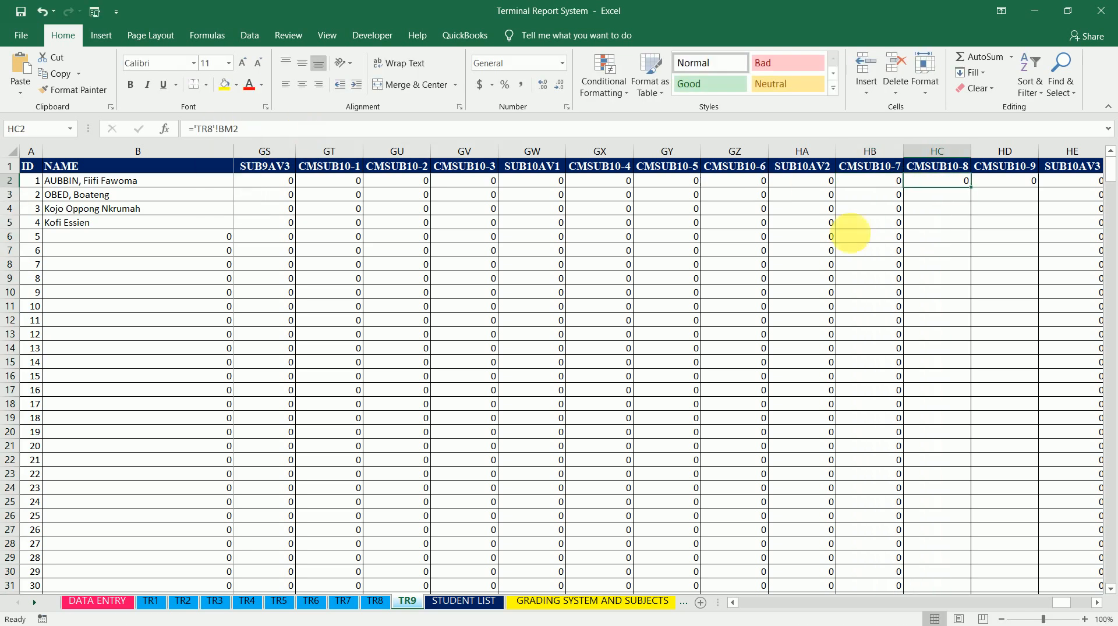
{"action": "double_click", "coordinate": [971, 188]}
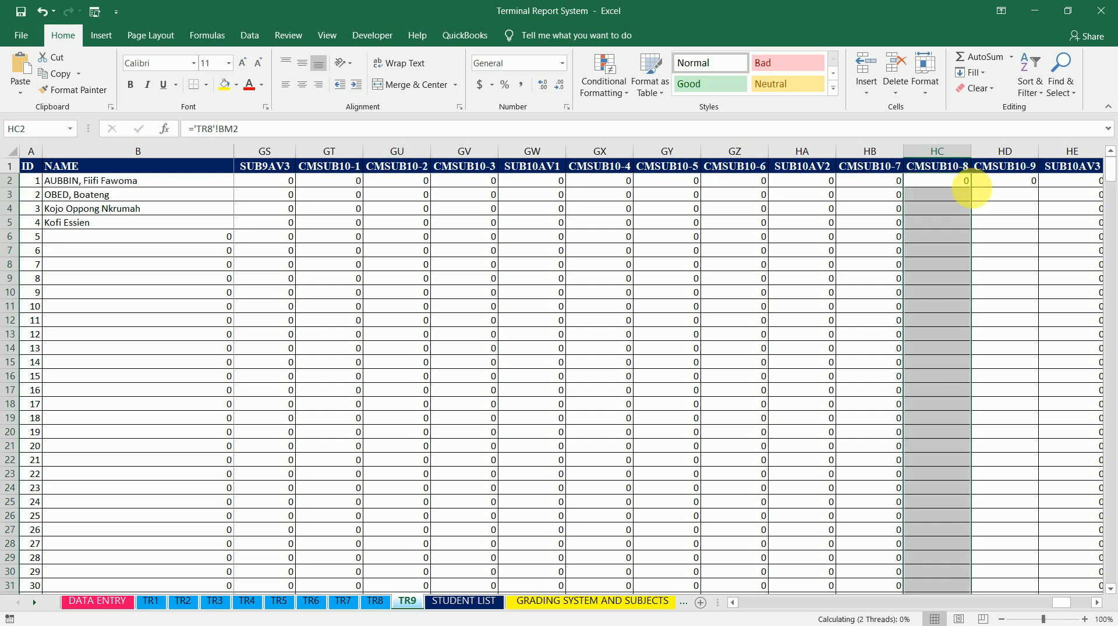
Change CMSUB10-9 cell HD2 to =BM2 and fill it down the column
{"action": "left_click", "coordinate": [1019, 185]}
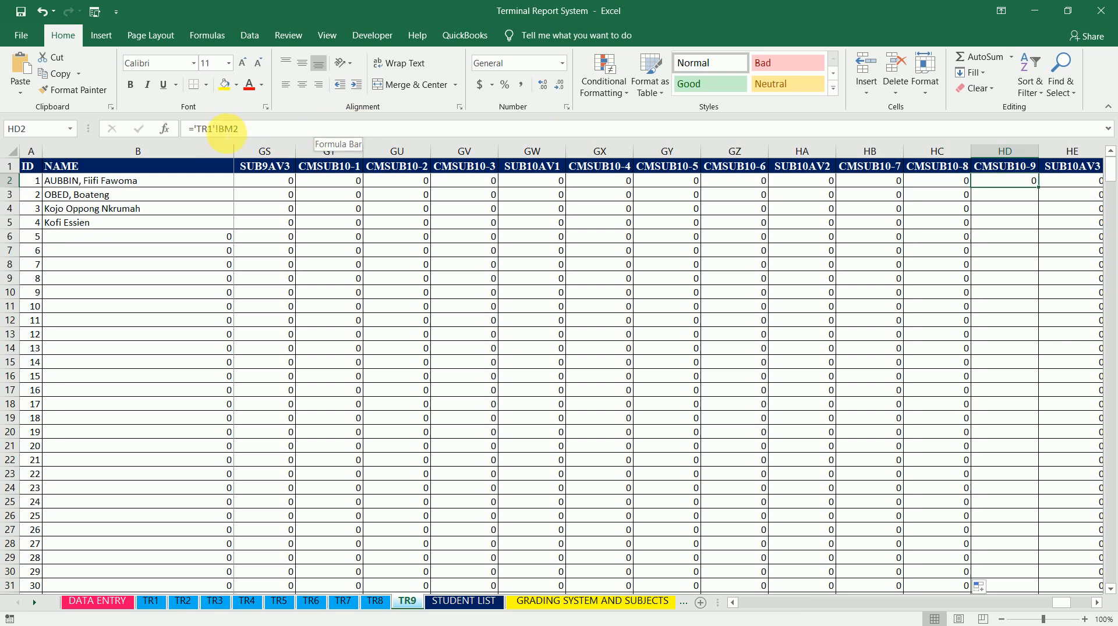
{"action": "left_click", "coordinate": [223, 135]}
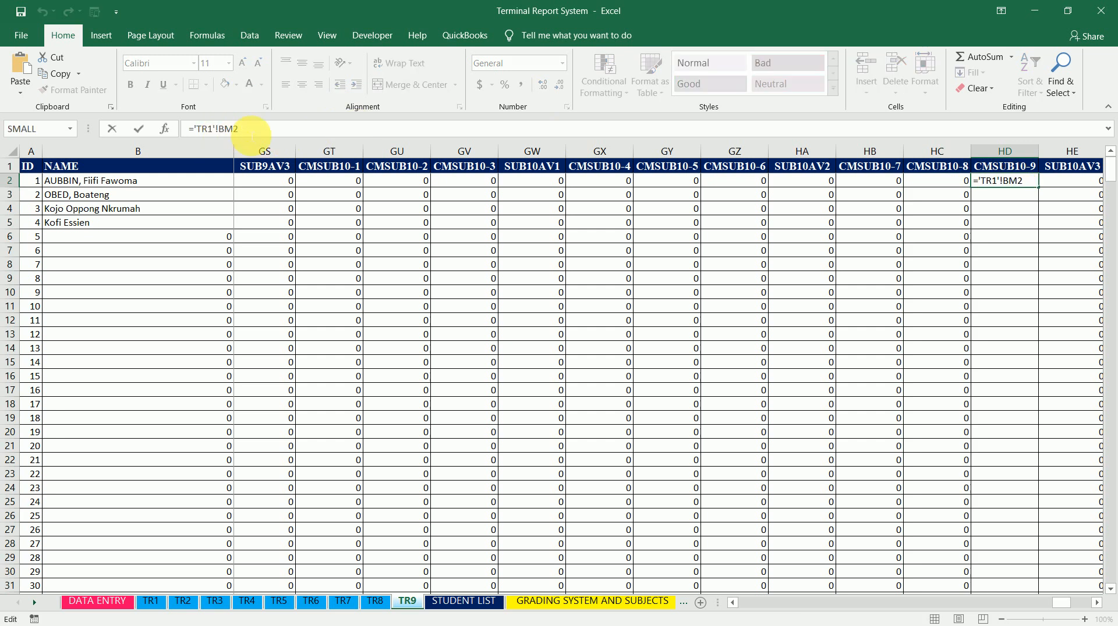
{"action": "key", "text": "BackSpace"}
{"action": "key", "text": "BackSpace"}
{"action": "key", "text": "BackSpace"}
{"action": "key", "text": "BackSpace"}
{"action": "key", "text": "BackSpace"}
{"action": "key", "text": "BackSpace"}
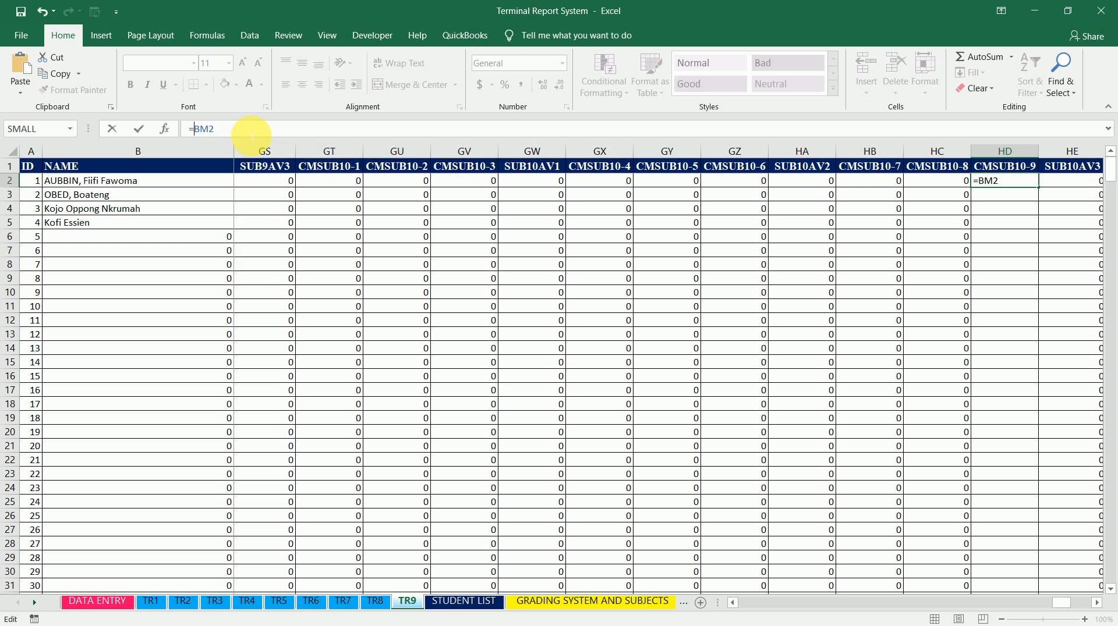
{"action": "key", "text": "ctrl+Return"}
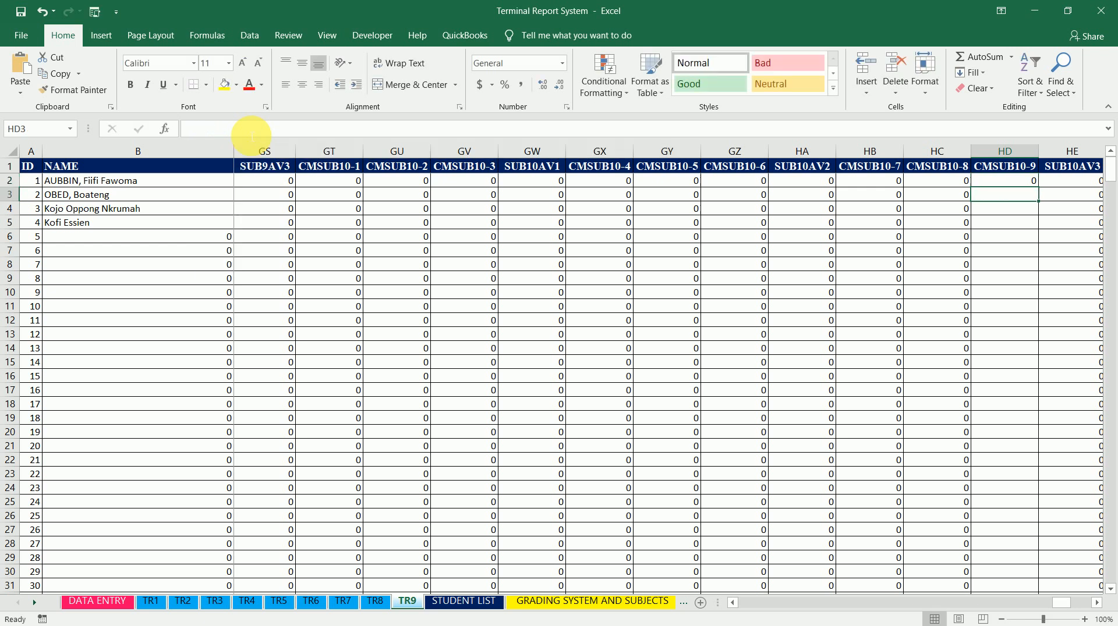
{"action": "double_click", "coordinate": [1040, 189]}
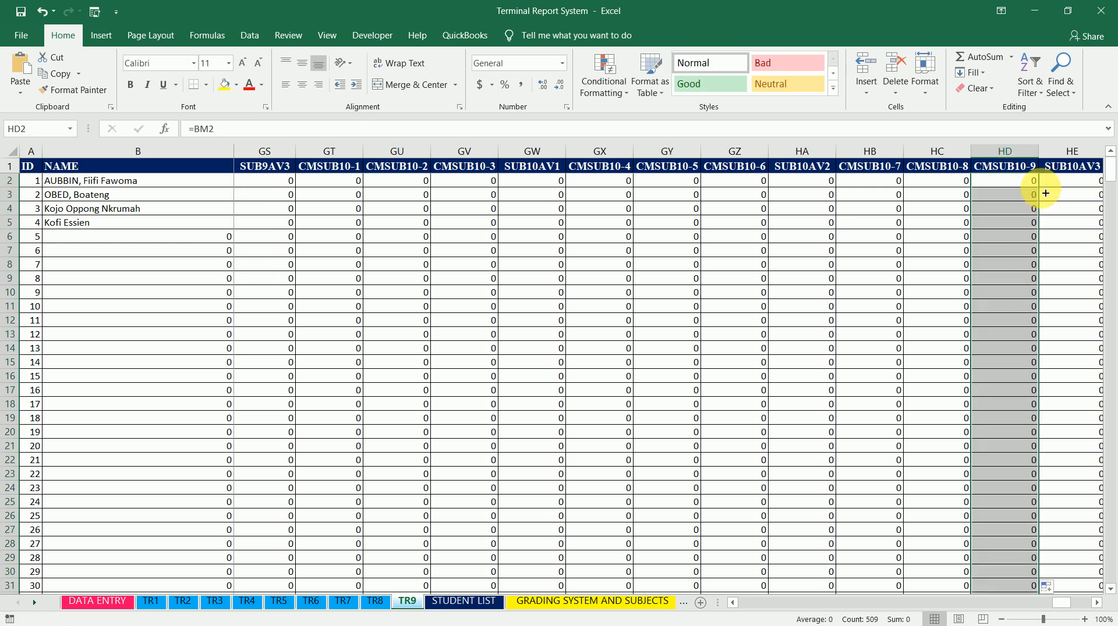
Link CMSUB11-1 cell HF2 to the SUB11(100) score in sheet TR1, ='TR1'!BS2
{"action": "key", "text": "Right"}
{"action": "key", "text": "Right"}
{"action": "key", "text": "Right"}
{"action": "key", "text": "Right"}
{"action": "key", "text": "Right"}
{"action": "key", "text": "Left"}
{"action": "key", "text": "Left"}
{"action": "key", "text": "Left"}
{"action": "key", "text": "Left"}
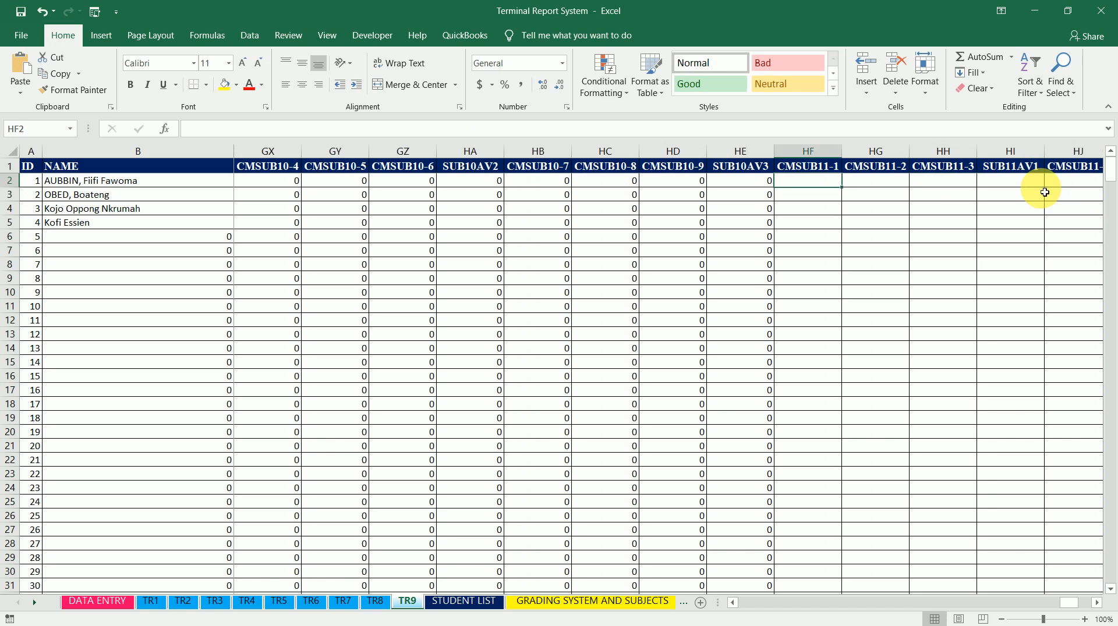
{"action": "key", "text": "Right"}
{"action": "type", "text": "="}
{"action": "left_click", "coordinate": [150, 601]}
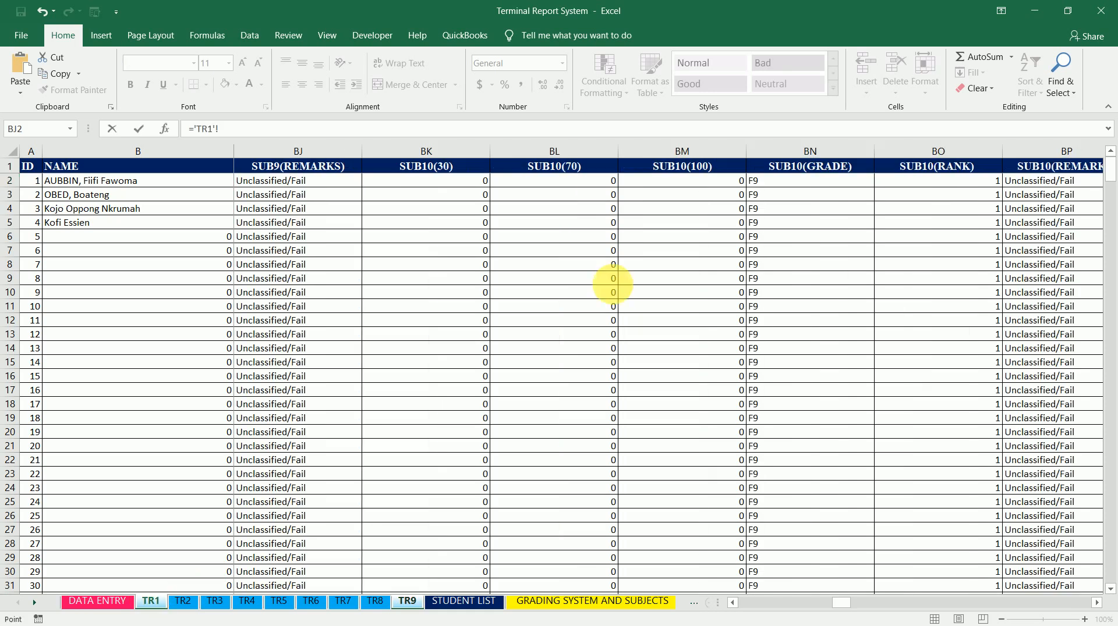
{"action": "left_click", "coordinate": [946, 181]}
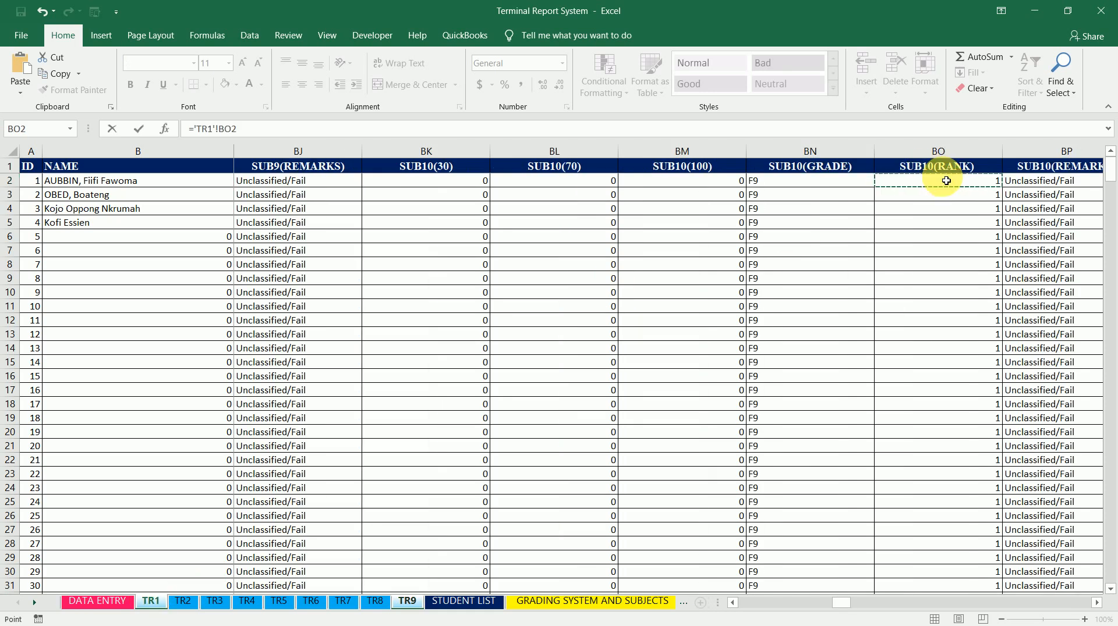
{"action": "key", "text": "Right"}
{"action": "key", "text": "Right"}
{"action": "key", "text": "Right"}
{"action": "key", "text": "Right"}
{"action": "key", "text": "Right"}
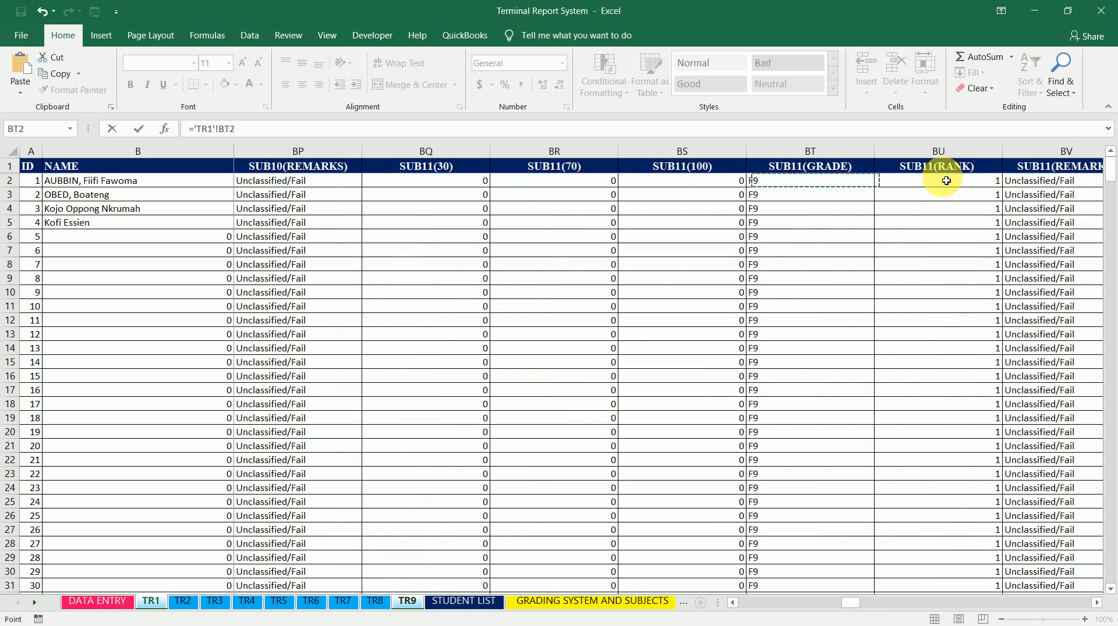
{"action": "key", "text": "Left"}
{"action": "key", "text": "Right"}
{"action": "key", "text": "Right"}
{"action": "key", "text": "Left"}
{"action": "key", "text": "Left"}
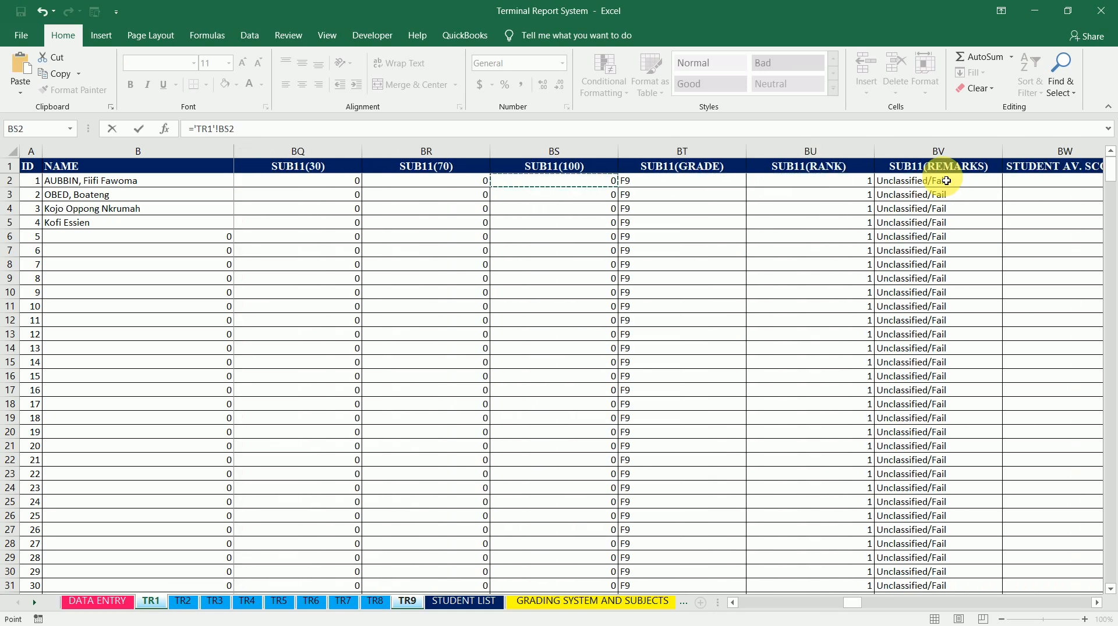
{"action": "key", "text": "Left"}
{"action": "key", "text": "Right"}
{"action": "key", "text": "Right"}
{"action": "key", "text": "Left"}
{"action": "key", "text": "Return"}
Copy HF2's formula text and paste it into cells CMSUB11-2 through CMSUB11-9 on row 2
{"action": "left_click", "coordinate": [830, 181]}
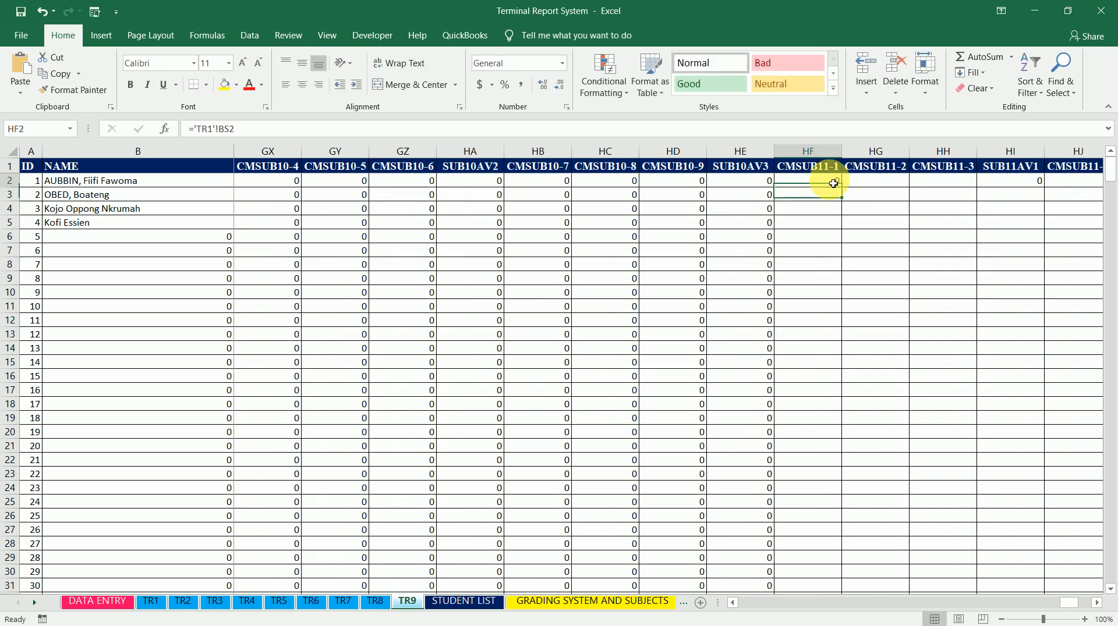
{"action": "left_click_drag", "start_coordinate": [252, 129], "coordinate": [169, 130]}
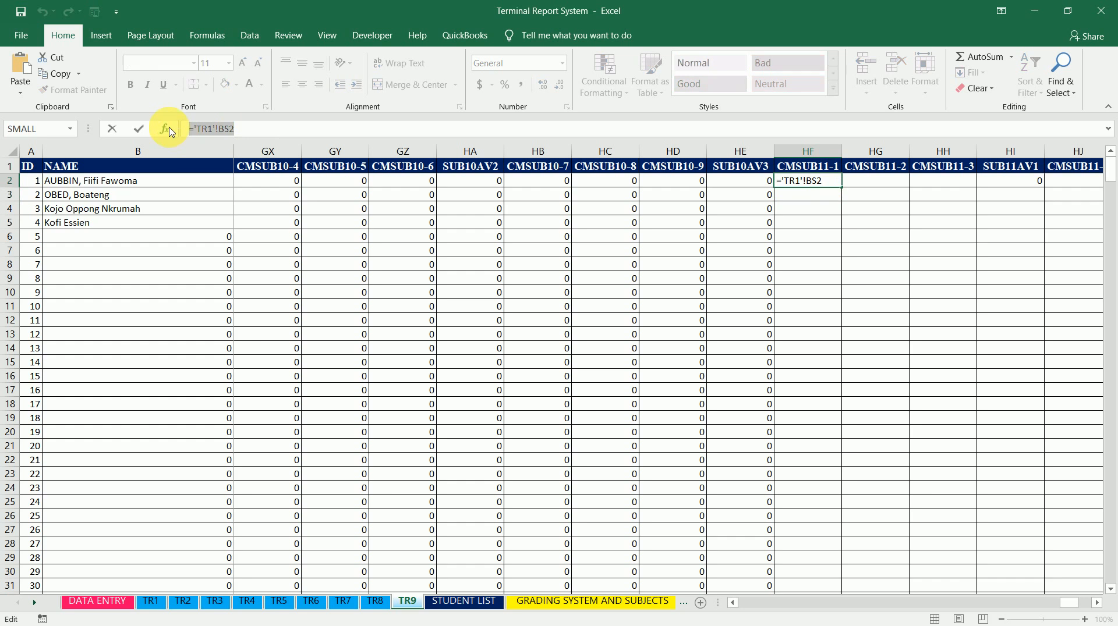
{"action": "key", "text": "Tab"}
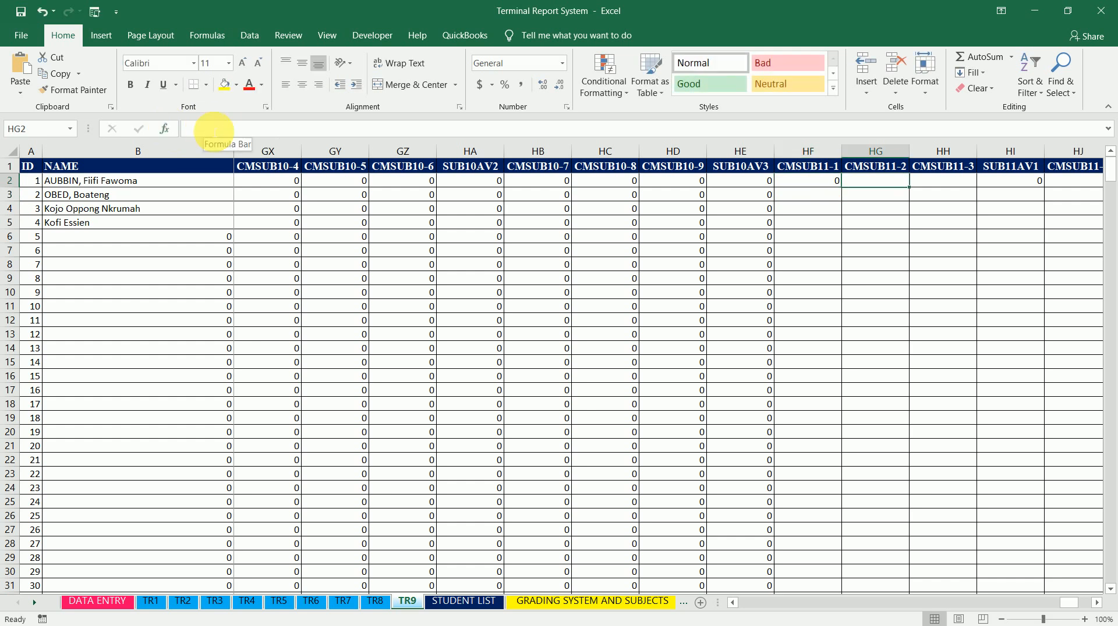
{"action": "key", "text": "ctrl+v"}
{"action": "key", "text": "Tab"}
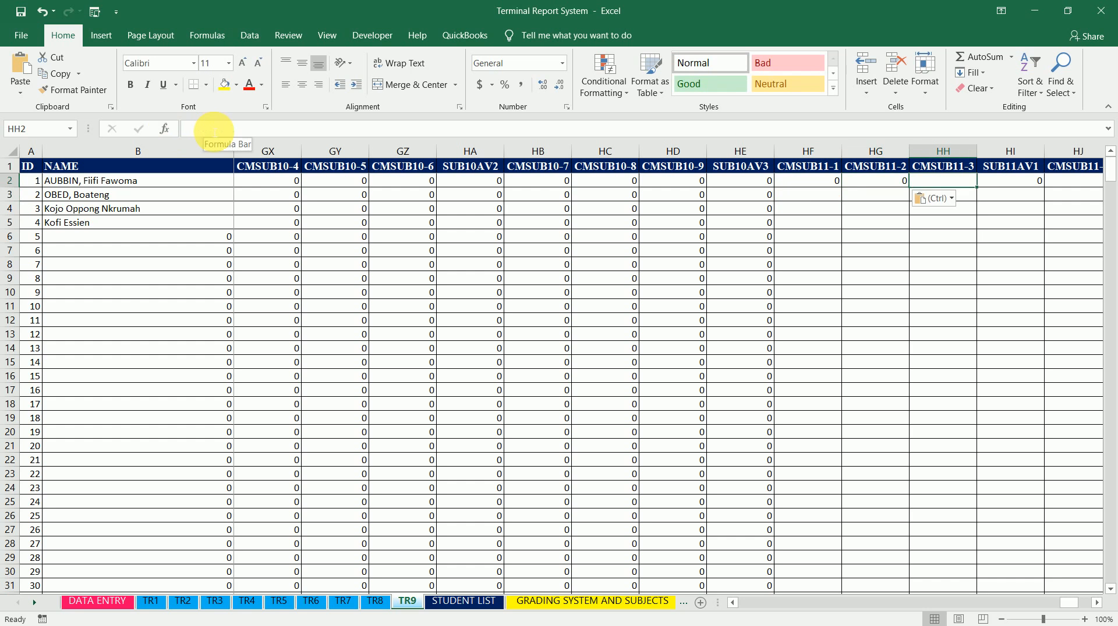
{"action": "key", "text": "ctrl+v"}
{"action": "key", "text": "Tab"}
{"action": "key", "text": "Tab"}
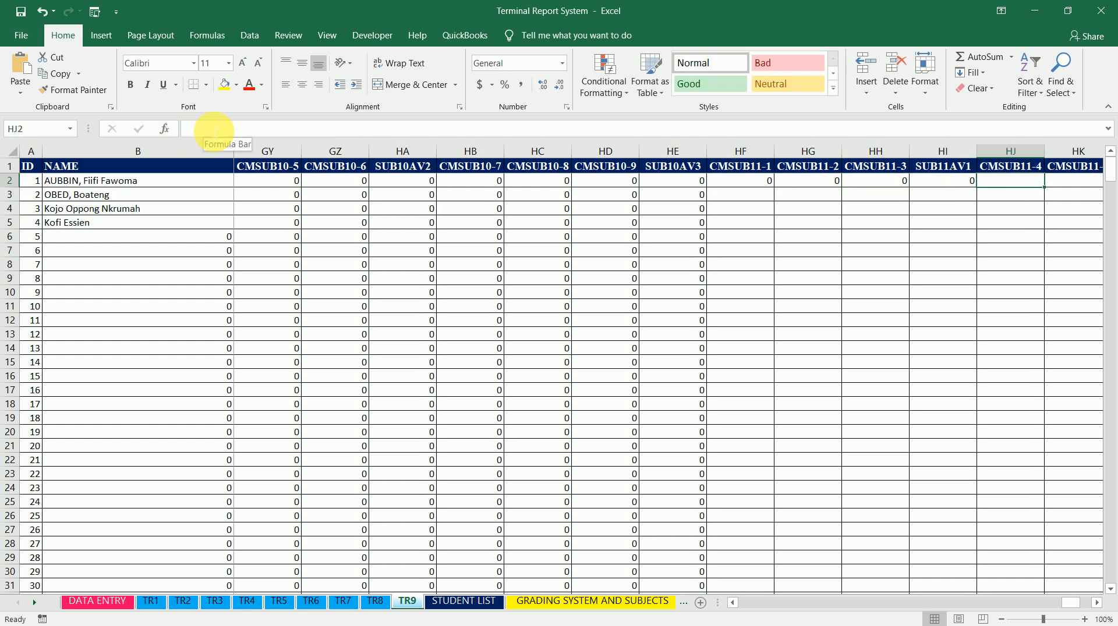
{"action": "key", "text": "ctrl+v"}
{"action": "key", "text": "Tab"}
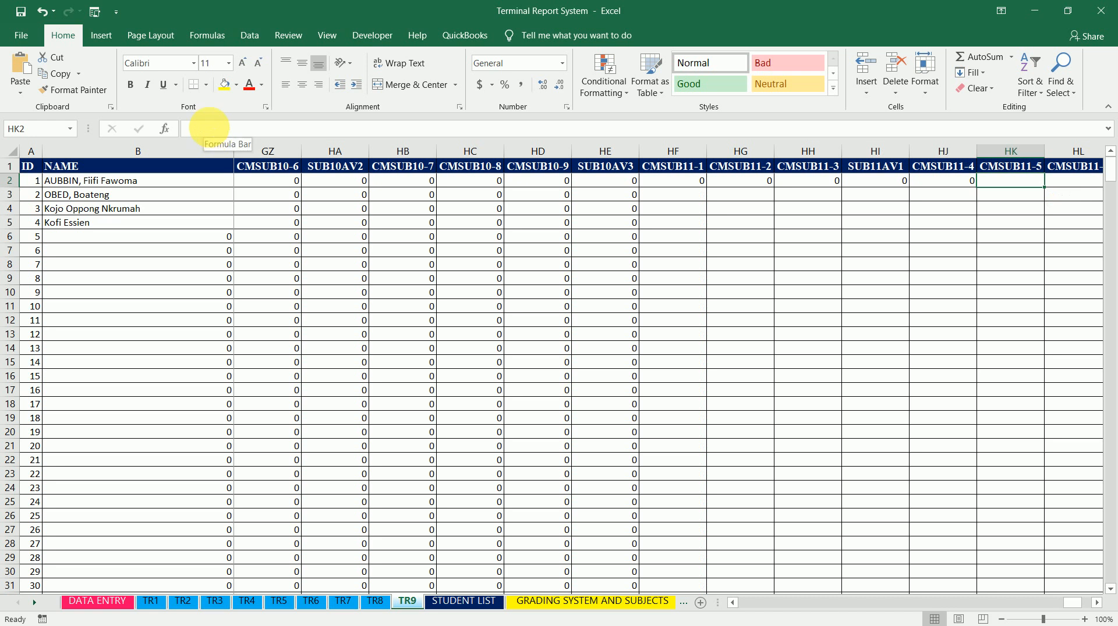
{"action": "key", "text": "ctrl+v"}
{"action": "key", "text": "Tab"}
{"action": "key", "text": "ctrl+v"}
{"action": "key", "text": "Tab"}
{"action": "key", "text": "ctrl+v"}
{"action": "key", "text": "Tab"}
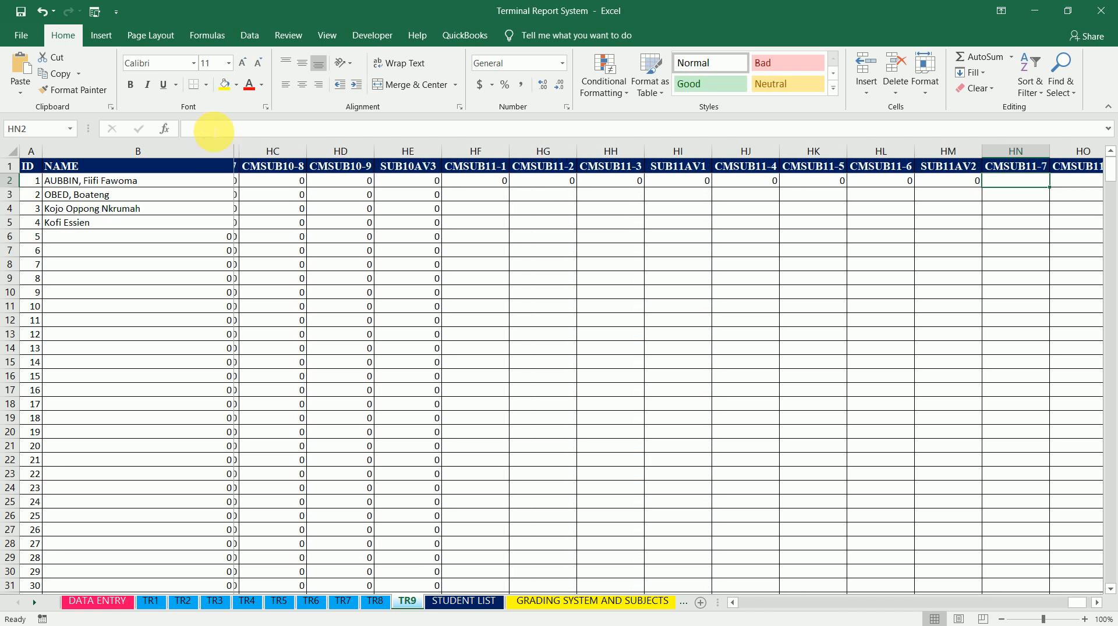
{"action": "type", "text": "0"}
{"action": "key", "text": "Tab"}
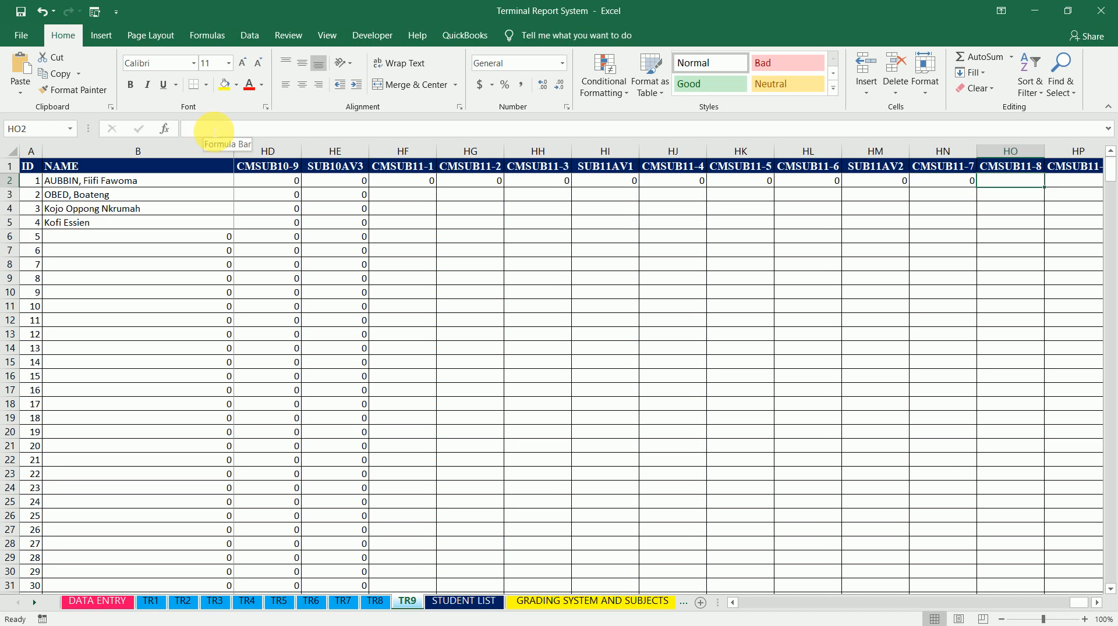
{"action": "key", "text": "ctrl+v"}
{"action": "key", "text": "Tab"}
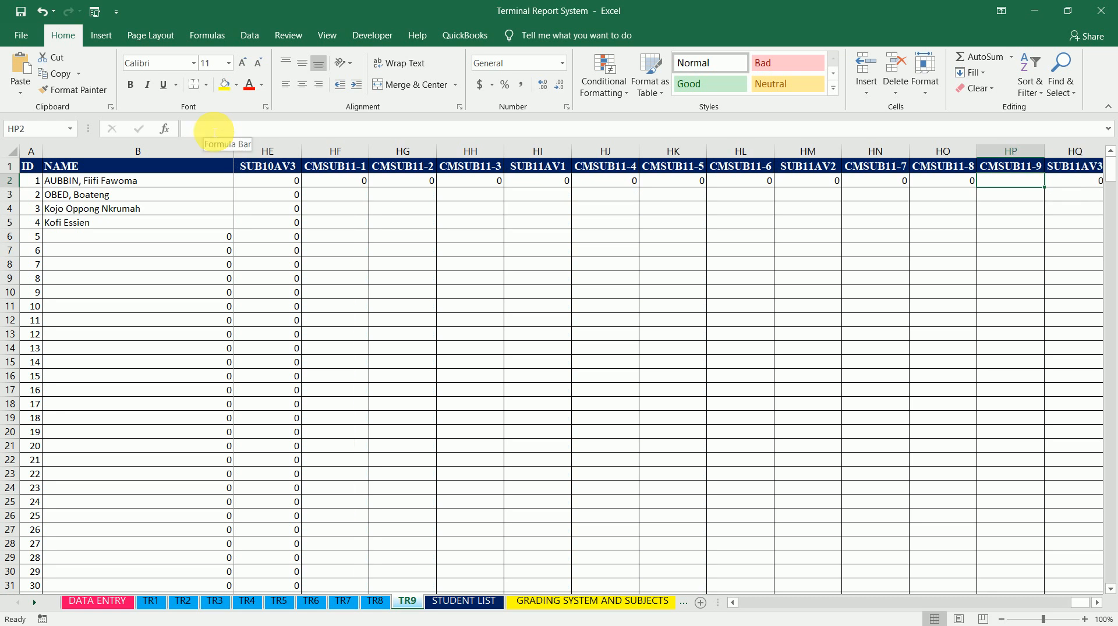
{"action": "key", "text": "ctrl+v"}
Fill the HF2 formula down the CMSUB11-1 column
{"action": "key", "text": "Left"}
{"action": "key", "text": "Left"}
{"action": "key", "text": "Left"}
{"action": "key", "text": "Left"}
{"action": "key", "text": "Left"}
{"action": "key", "text": "Left"}
{"action": "key", "text": "Left"}
{"action": "key", "text": "Left"}
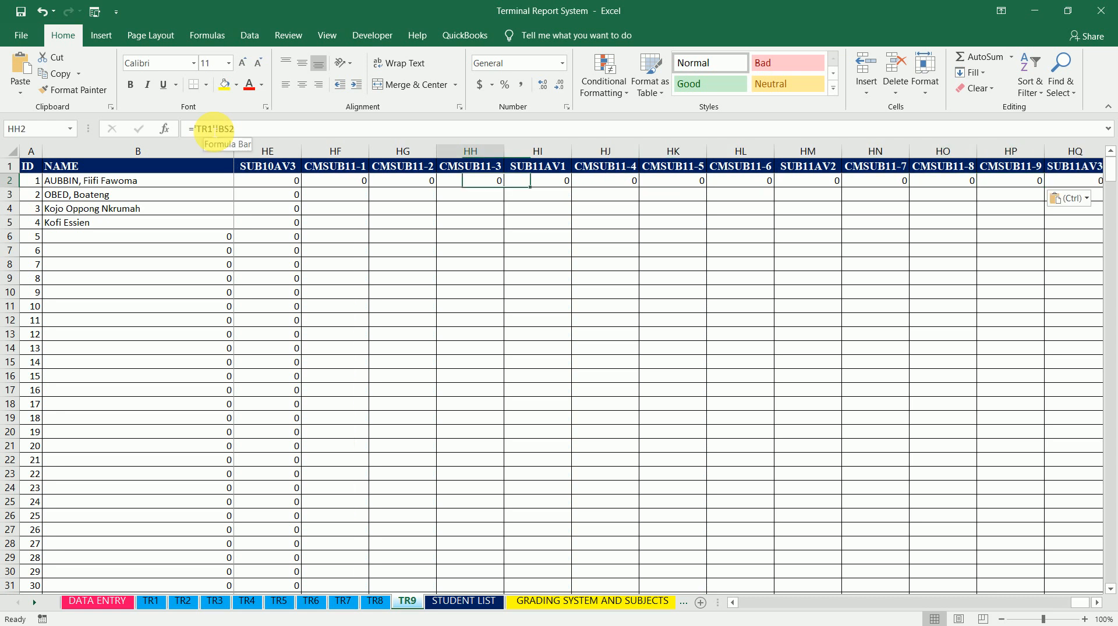
{"action": "key", "text": "Left"}
{"action": "key", "text": "Left"}
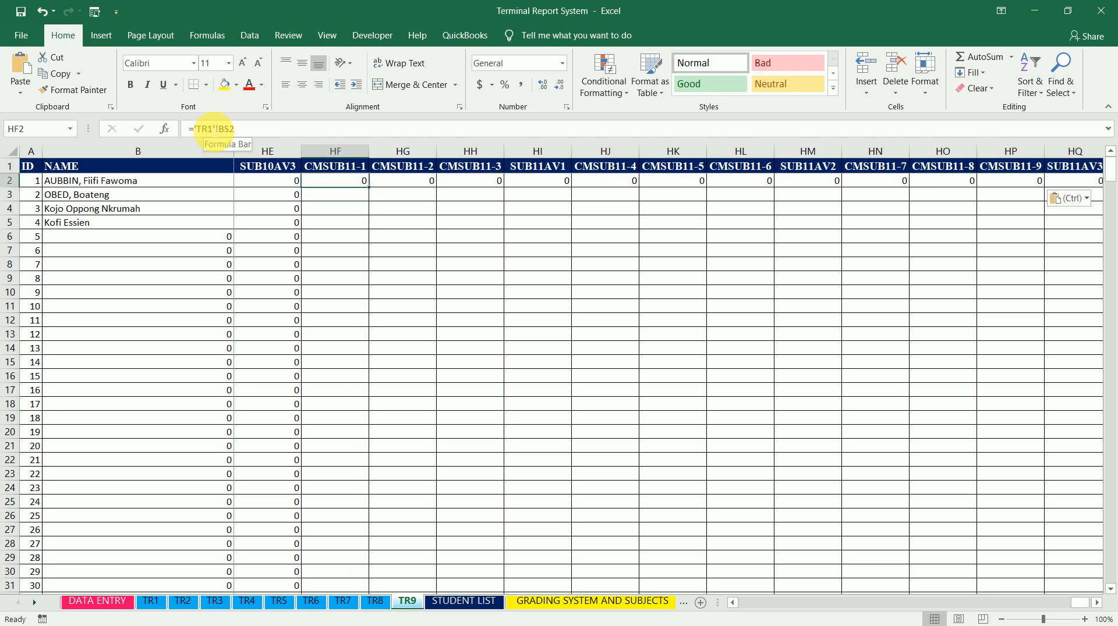
{"action": "double_click", "coordinate": [373, 191]}
Point cells HG2 and HH2 (CMSUB11-2 and CMSUB11-3) at sheets TR2 and TR3 respectively
{"action": "key", "text": "Right"}
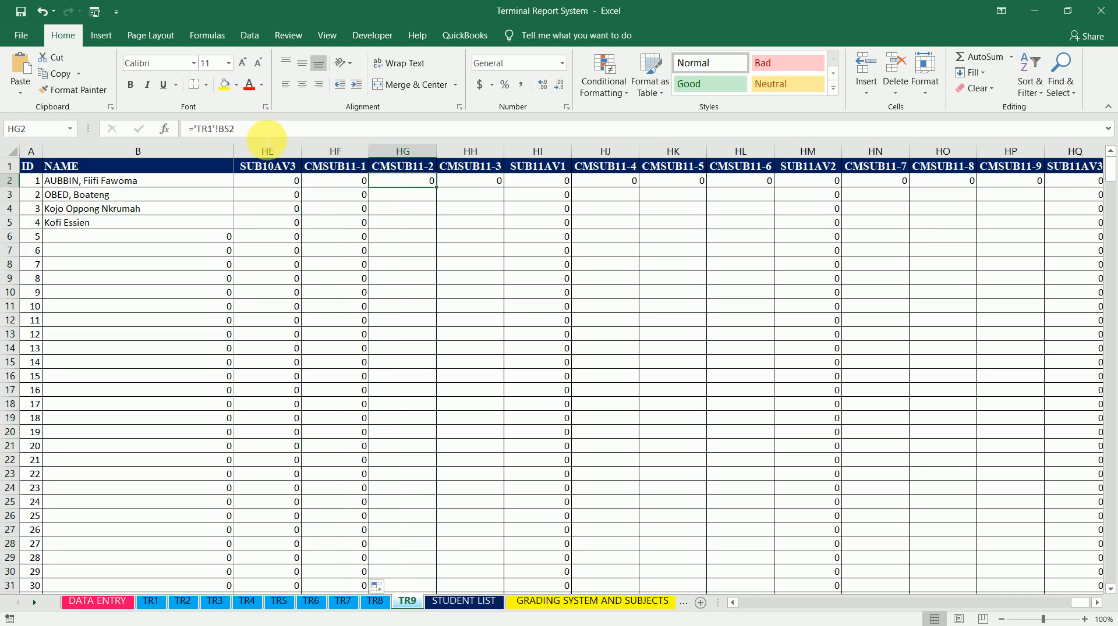
{"action": "left_click", "coordinate": [214, 129]}
{"action": "key", "text": "BackSpace"}
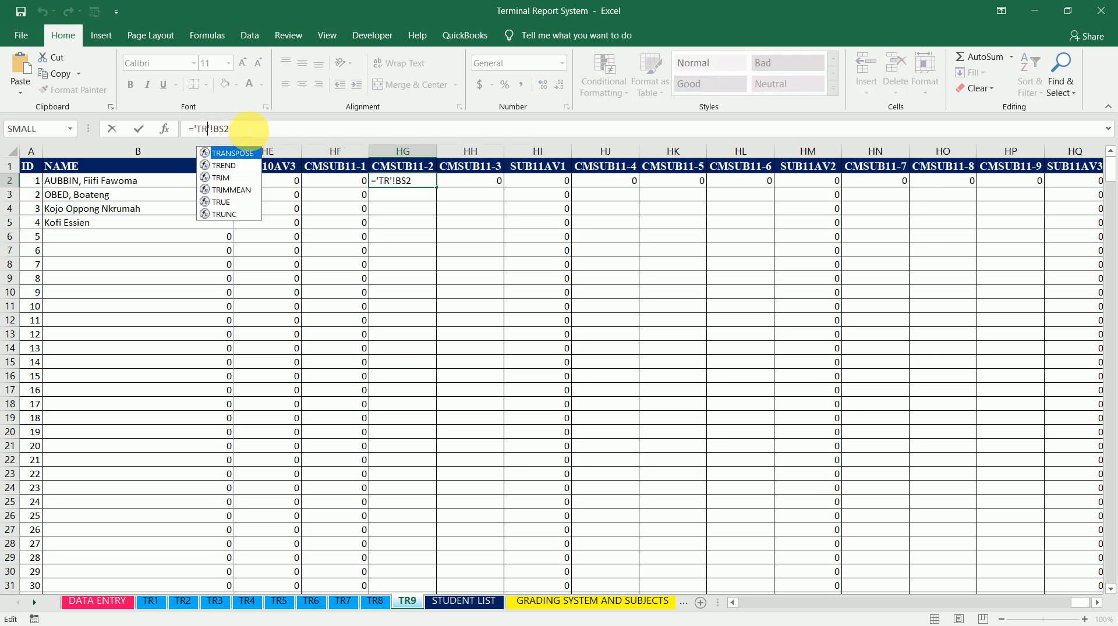
{"action": "type", "text": "2"}
{"action": "key", "text": "Tab"}
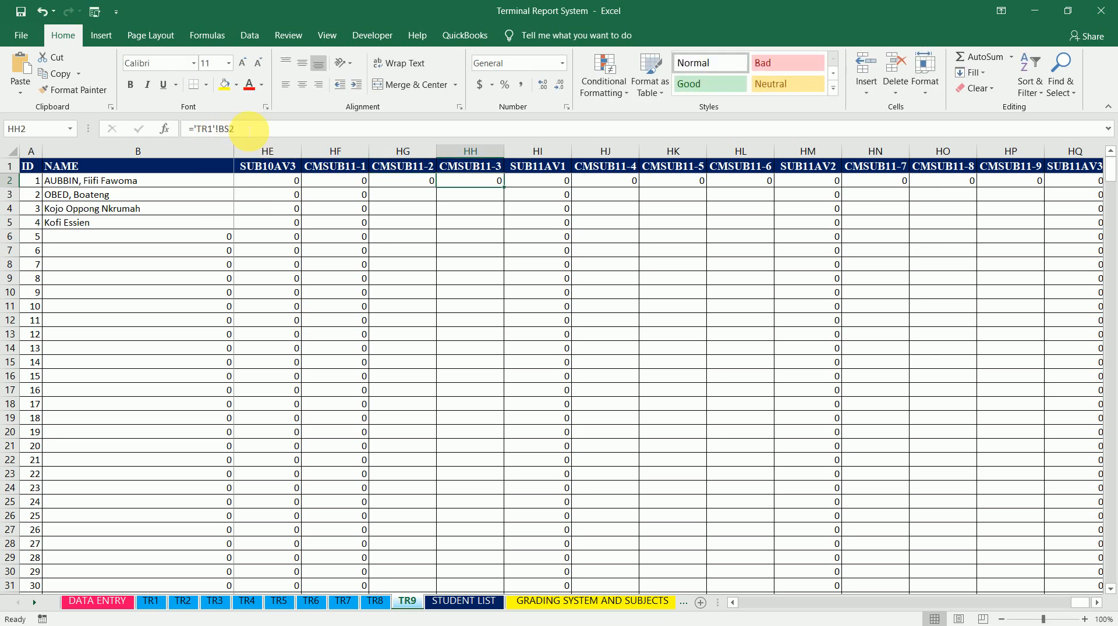
{"action": "left_click", "coordinate": [215, 128]}
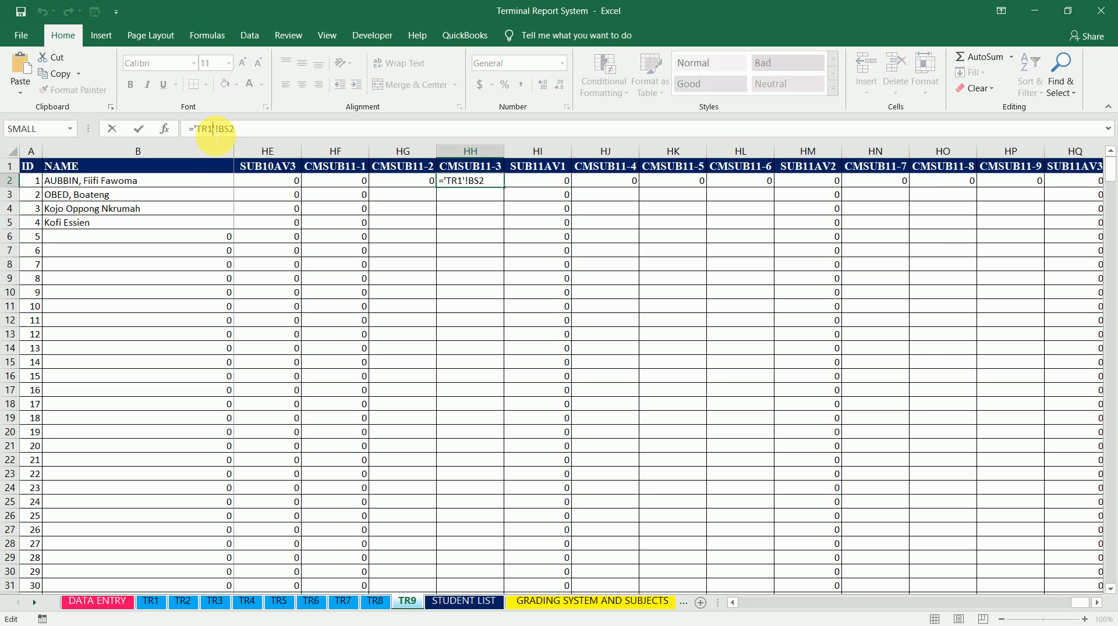
{"action": "key", "text": "BackSpace"}
{"action": "type", "text": "3"}
{"action": "key", "text": "Return"}
Fill the HG2 and HH2 formulas down their columns
{"action": "left_click", "coordinate": [432, 181]}
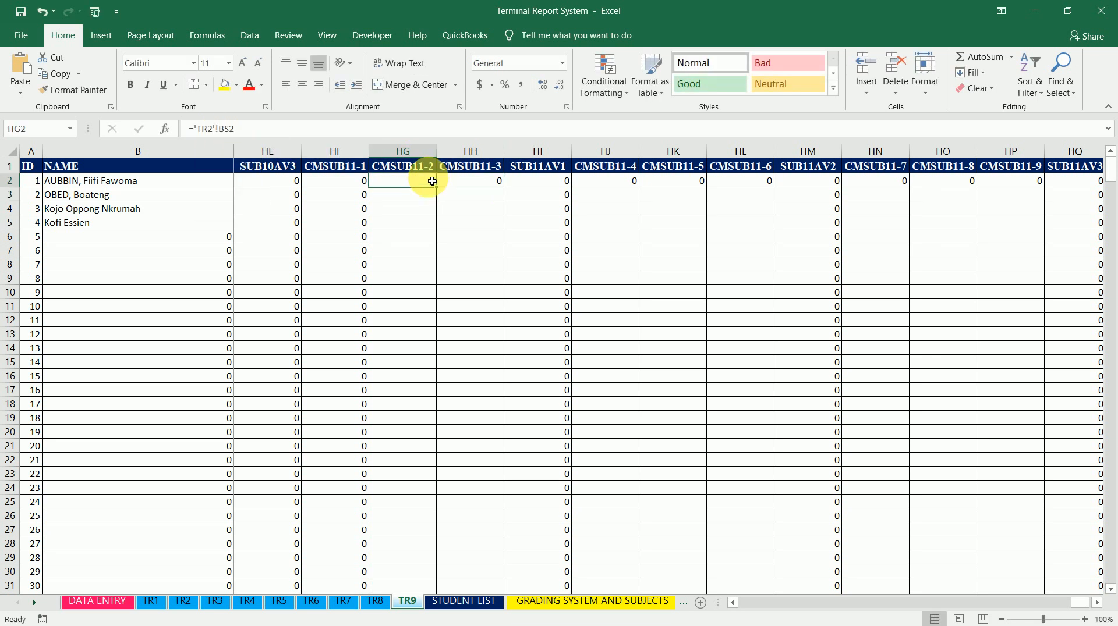
{"action": "double_click", "coordinate": [435, 186]}
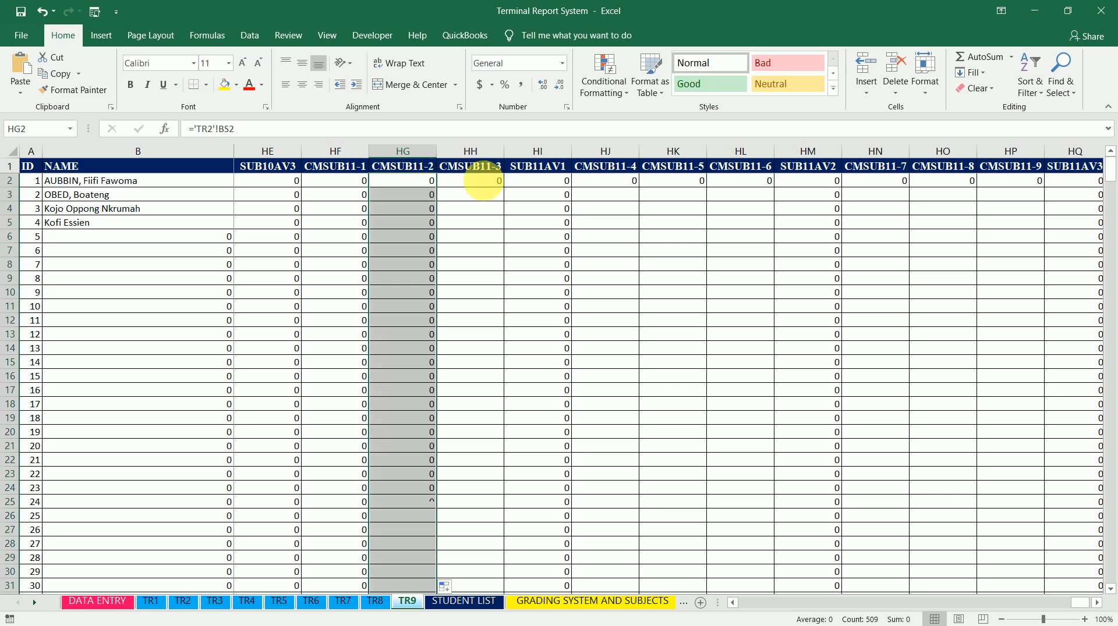
{"action": "left_click", "coordinate": [495, 182]}
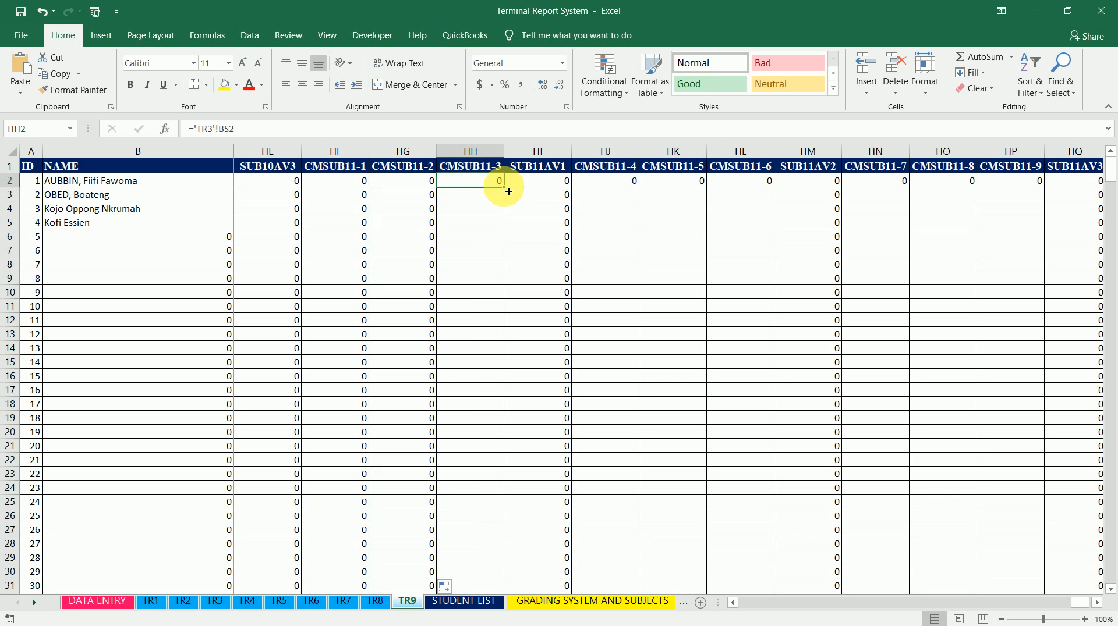
{"action": "double_click", "coordinate": [504, 187]}
Point cells HJ2, HK2 and HL2 (CMSUB11-4 to CMSUB11-6) at sheets TR4, TR5 and TR6 respectively
{"action": "left_click", "coordinate": [634, 180]}
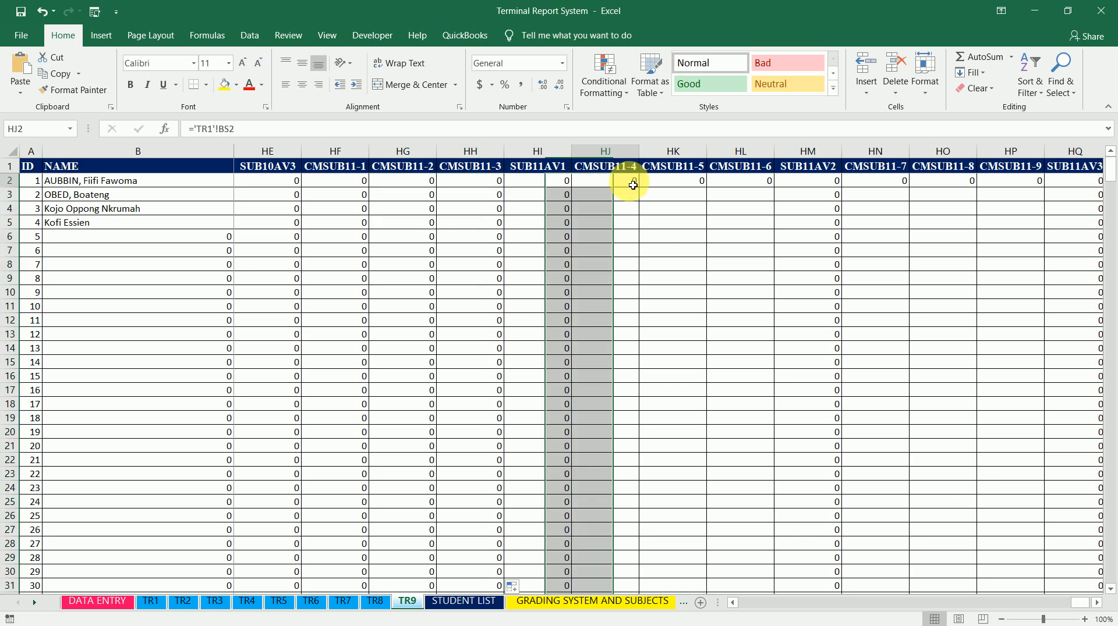
{"action": "left_click", "coordinate": [211, 129]}
{"action": "key", "text": "BackSpace"}
{"action": "type", "text": "4"}
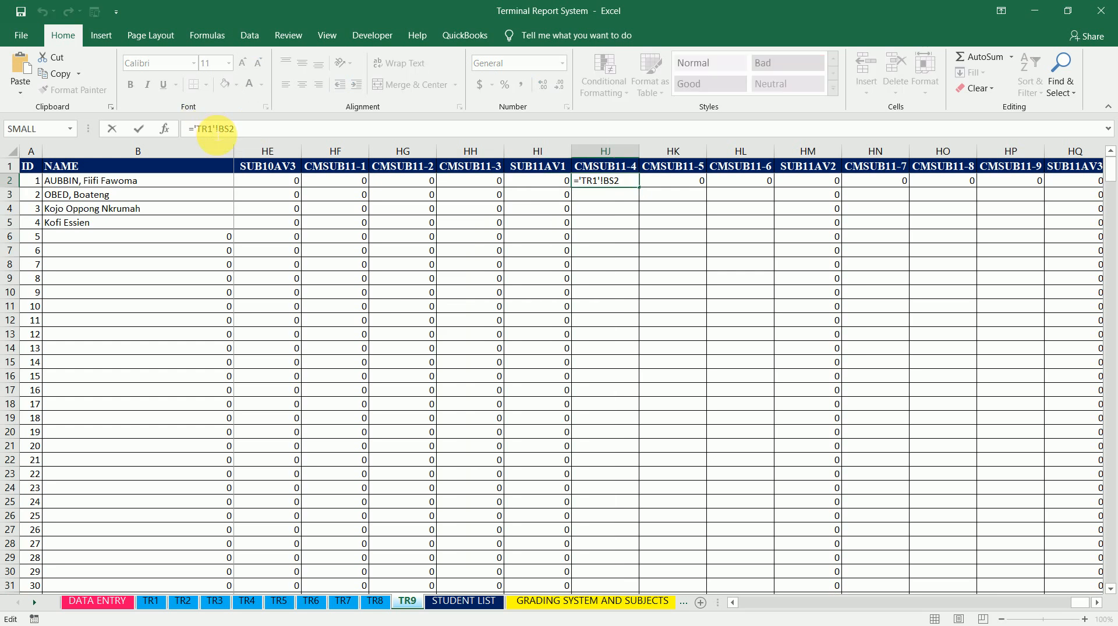
{"action": "key", "text": "Tab"}
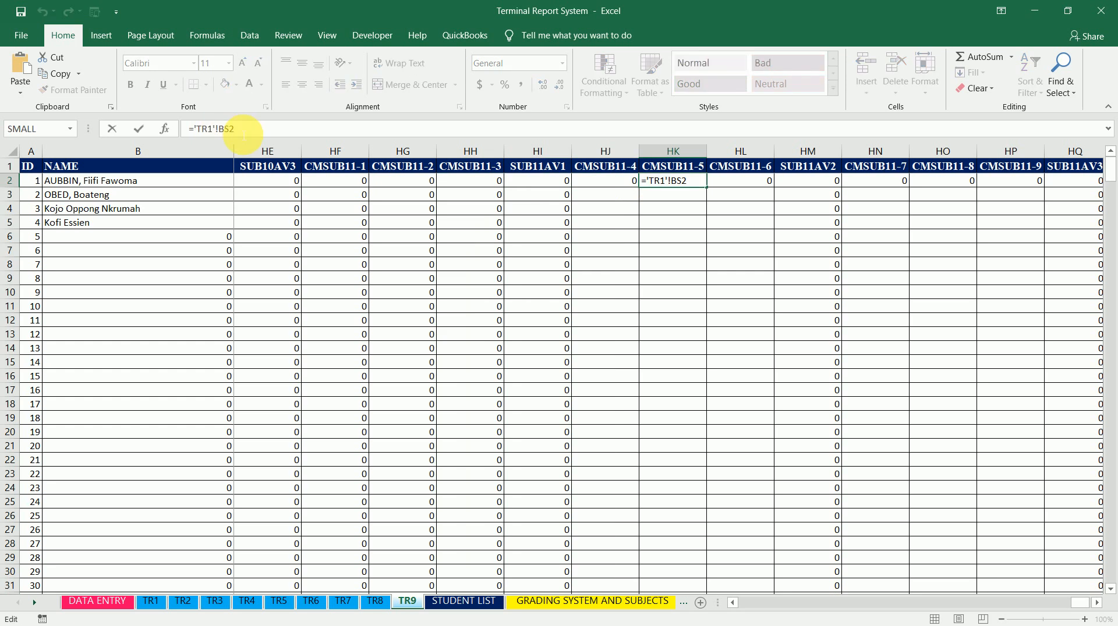
{"action": "key", "text": "BackSpace"}
{"action": "type", "text": "5"}
{"action": "key", "text": "Tab"}
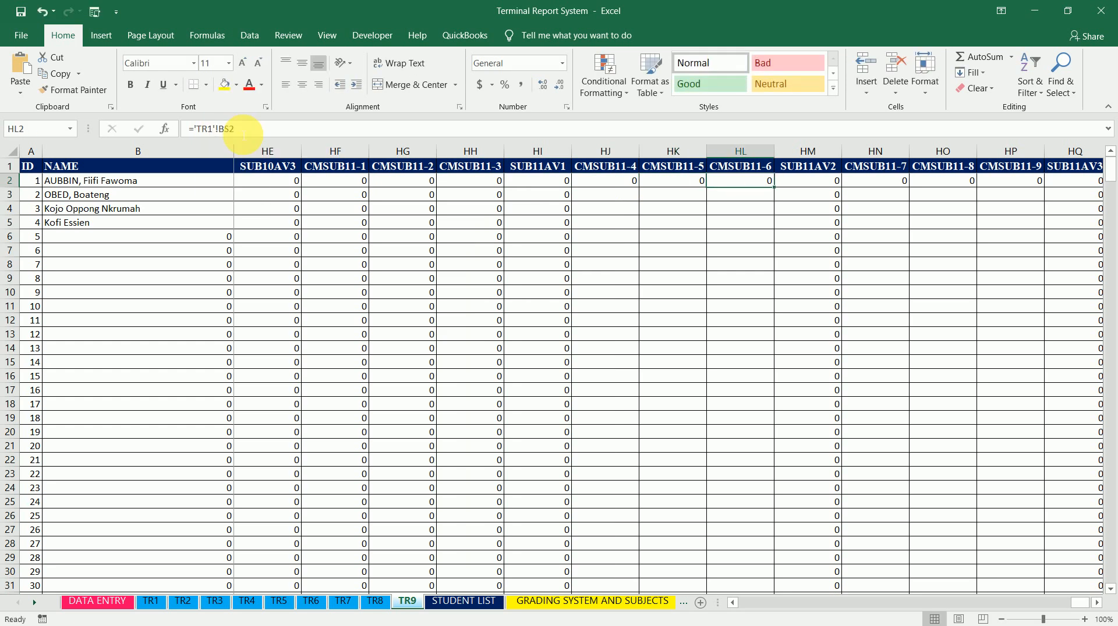
{"action": "left_click", "coordinate": [215, 129]}
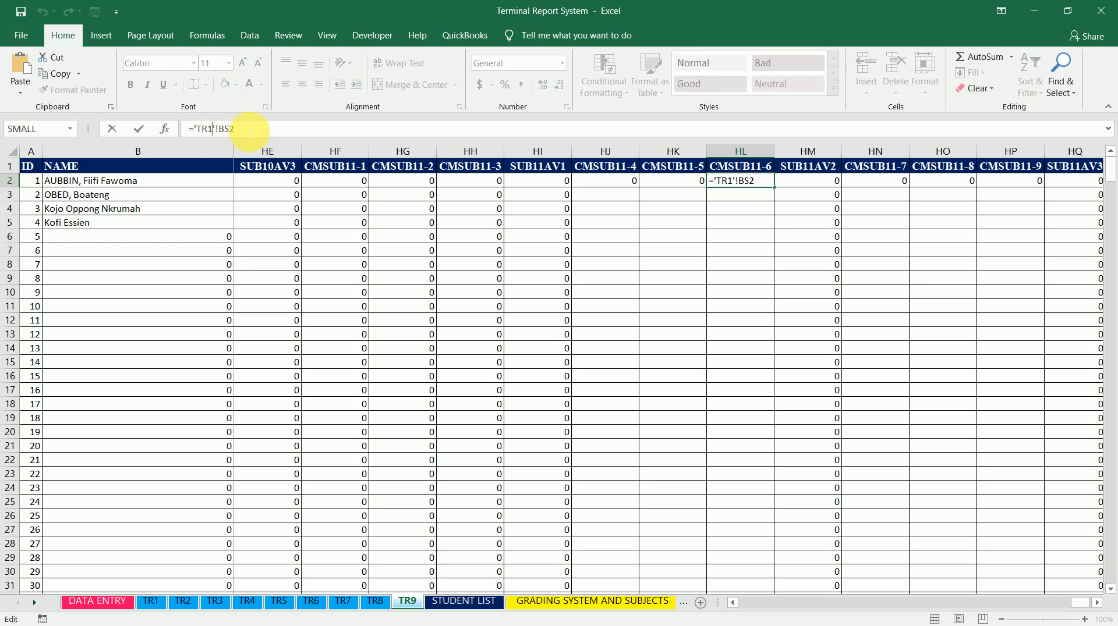
{"action": "key", "text": "BackSpace"}
{"action": "type", "text": "6"}
{"action": "left_click", "coordinate": [606, 180]}
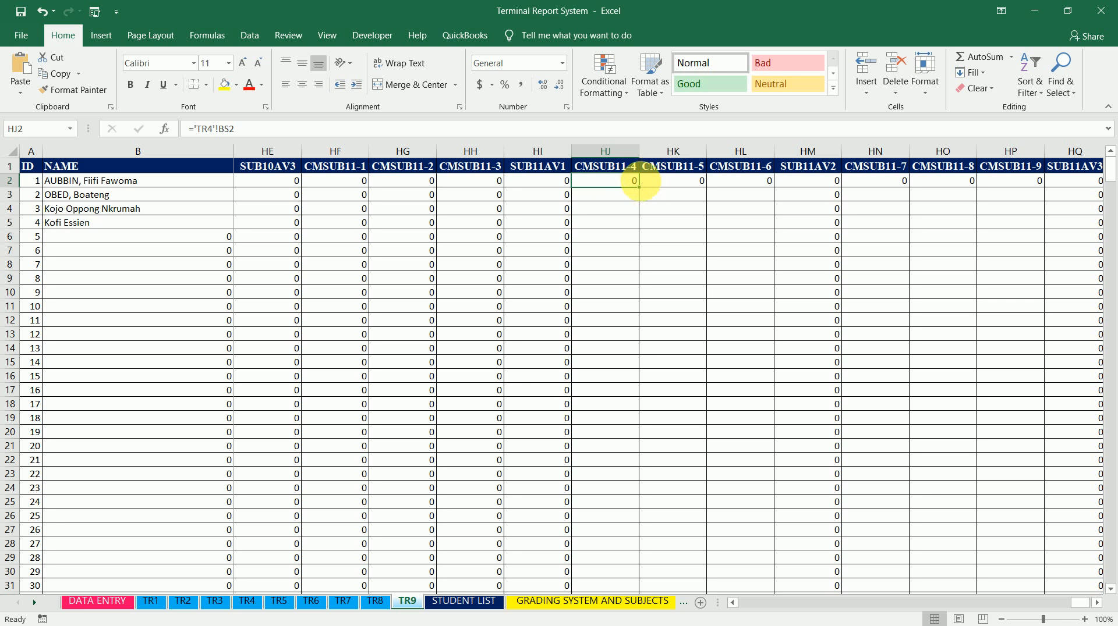
Fill the HJ2, HK2 and HL2 formulas down the CMSUB11-4 to CMSUB11-6 columns
{"action": "double_click", "coordinate": [644, 192]}
{"action": "left_click", "coordinate": [701, 182]}
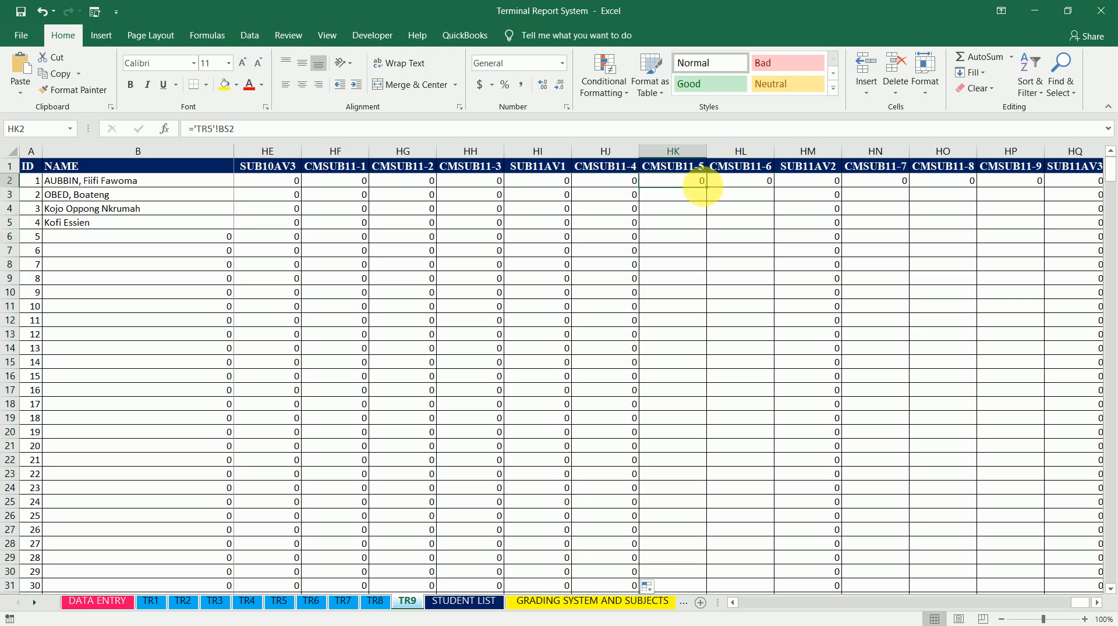
{"action": "double_click", "coordinate": [707, 191]}
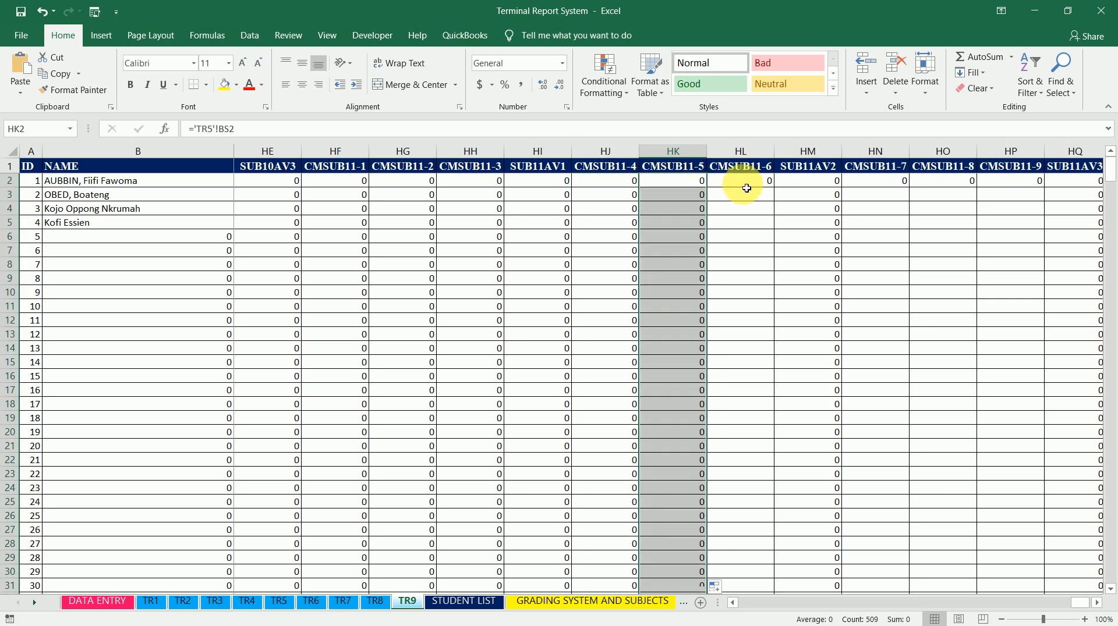
{"action": "left_click", "coordinate": [746, 188]}
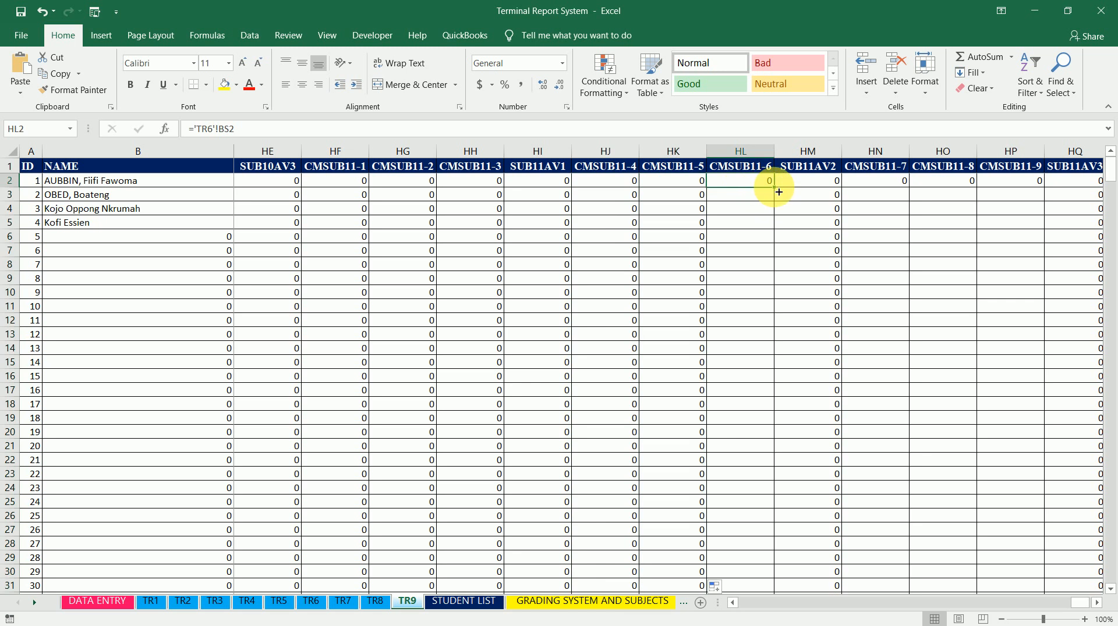
{"action": "double_click", "coordinate": [779, 192]}
Point cell HN2 (CMSUB11-7) at sheet TR7 and fill the formula down its column
{"action": "left_click", "coordinate": [876, 181]}
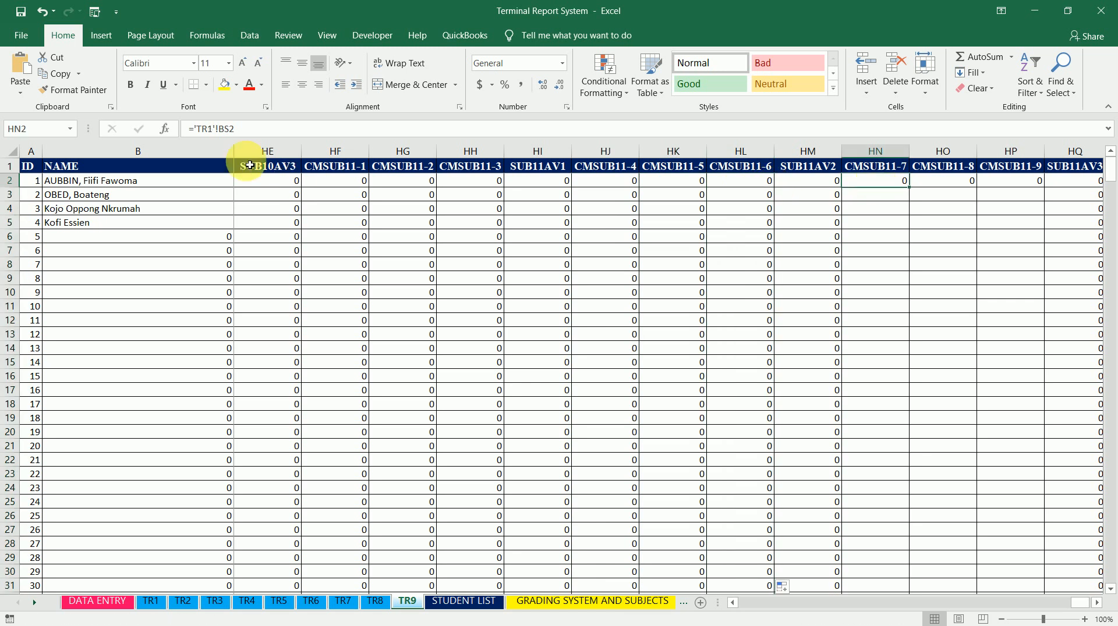
{"action": "double_click", "coordinate": [211, 129]}
{"action": "type", "text": "TR7"}
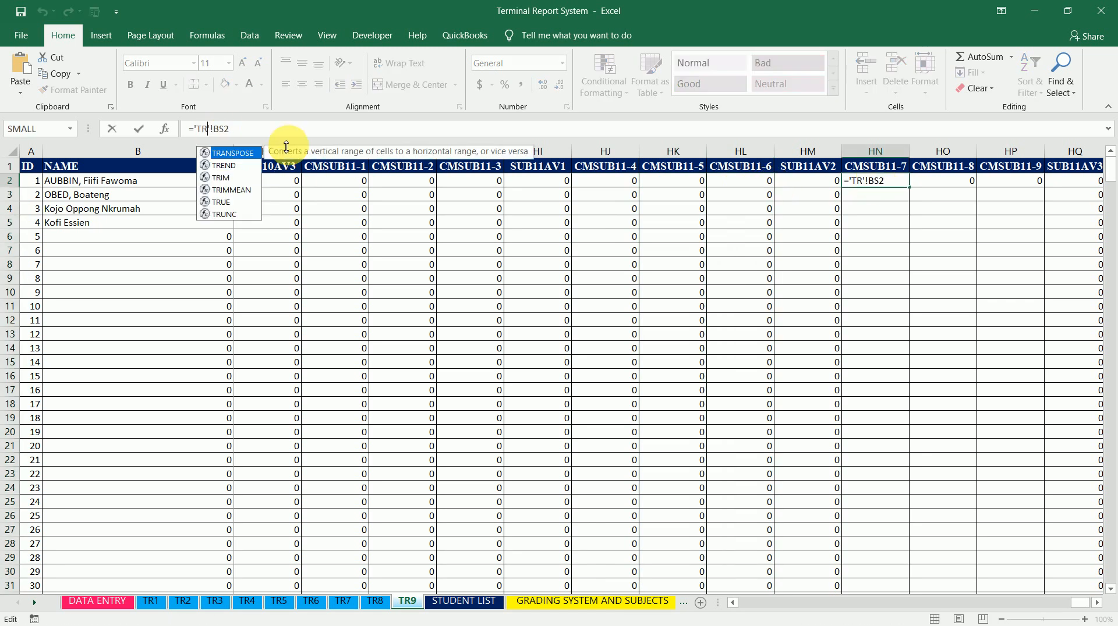
{"action": "key", "text": "ctrl+Return"}
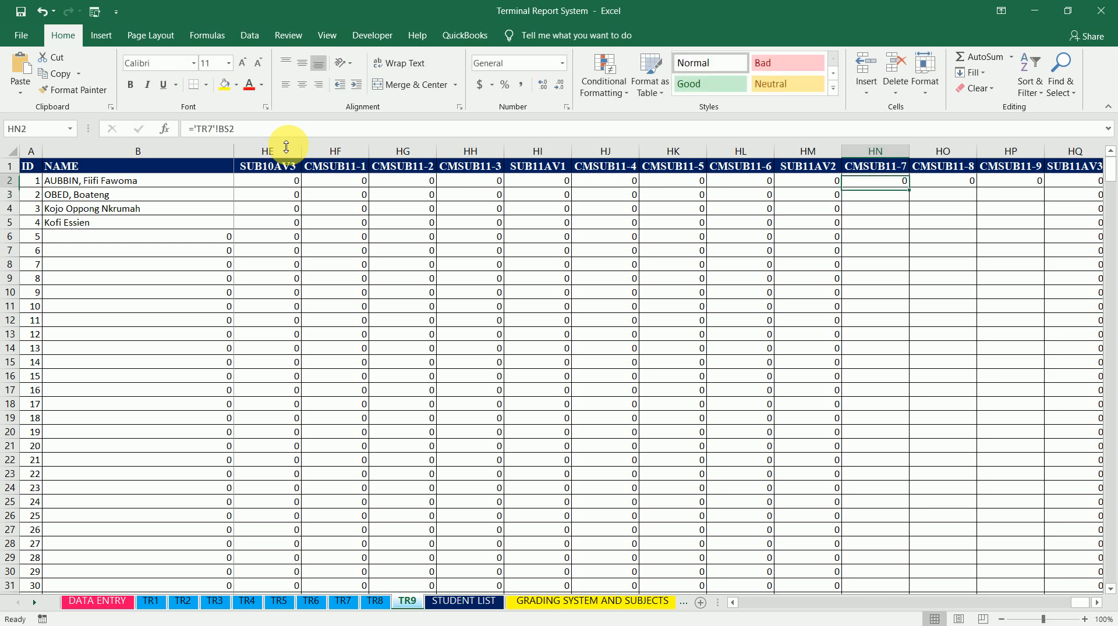
{"action": "double_click", "coordinate": [914, 192]}
Point cell HO2 (CMSUB11-8) at sheet TR8 and fill the formula down its column
{"action": "left_click", "coordinate": [955, 184]}
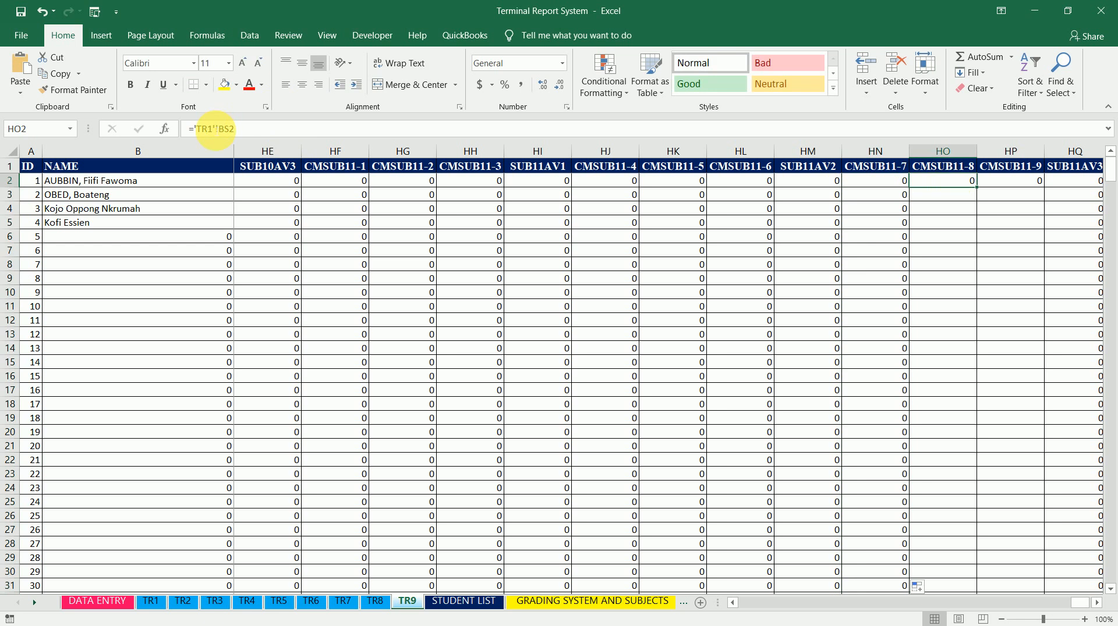
{"action": "double_click", "coordinate": [210, 130]}
{"action": "type", "text": "TR8"}
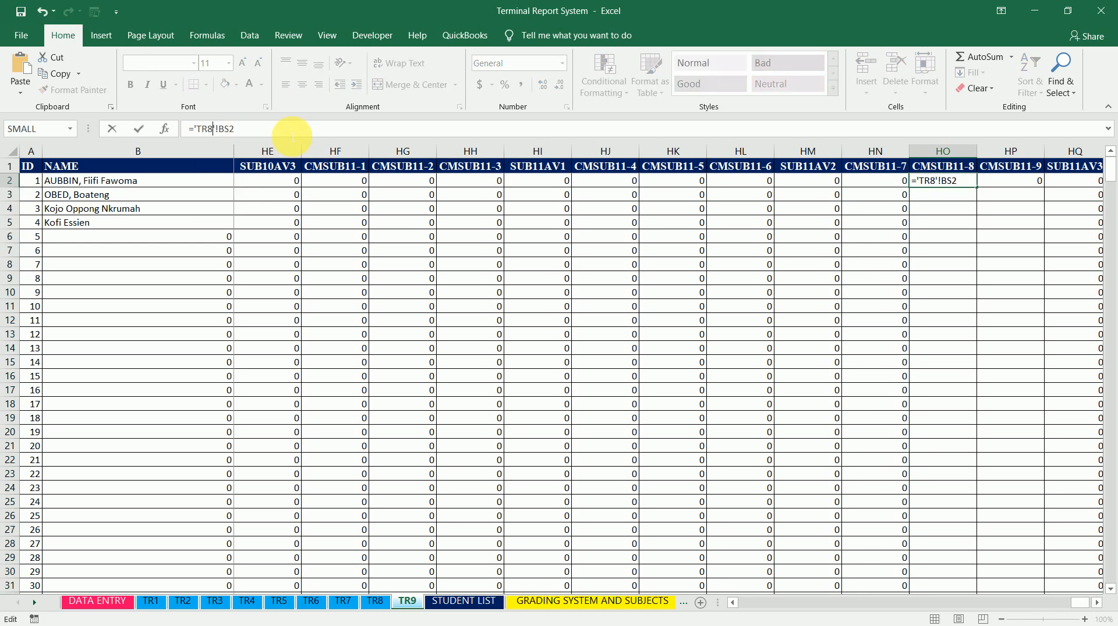
{"action": "key", "text": "ctrl+Return"}
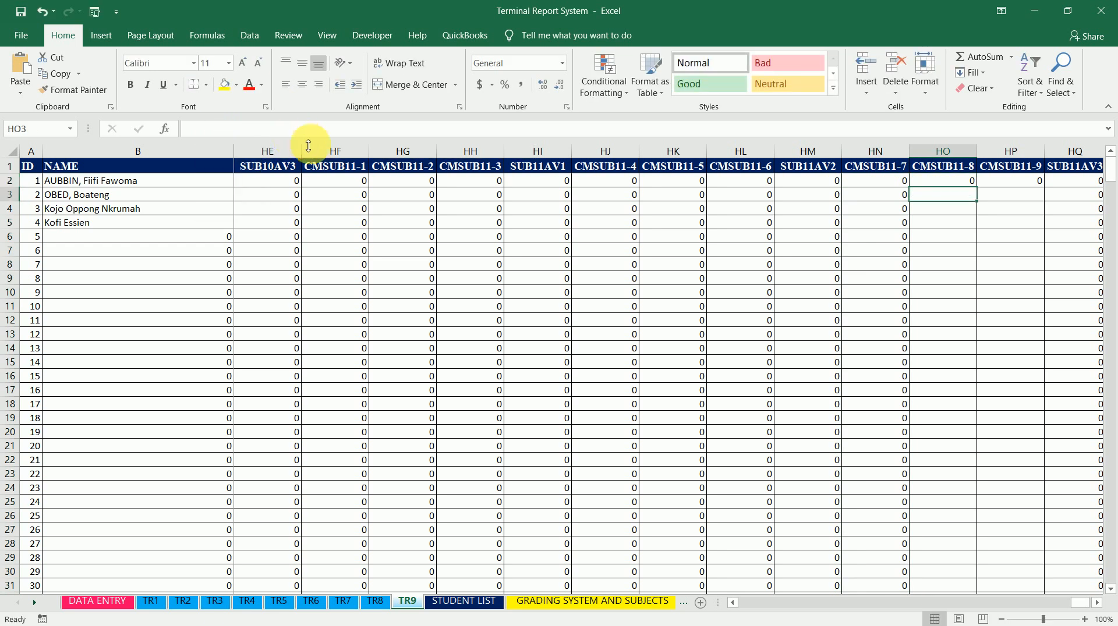
{"action": "double_click", "coordinate": [978, 187]}
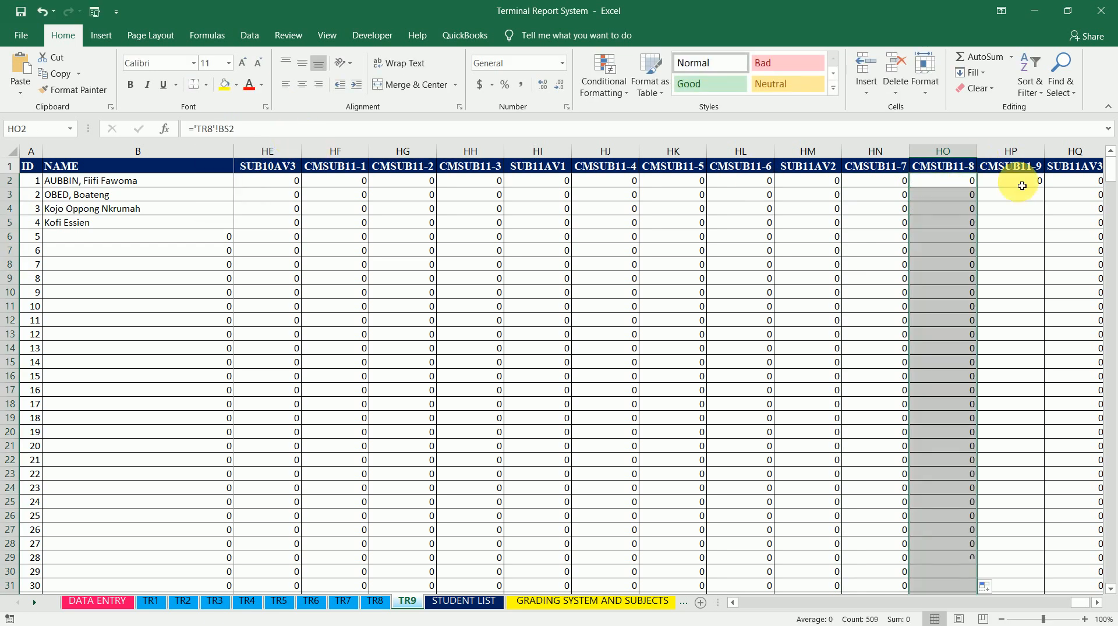
Point cell HP2 (CMSUB11-9) at sheet TR9
{"action": "left_click", "coordinate": [1023, 182]}
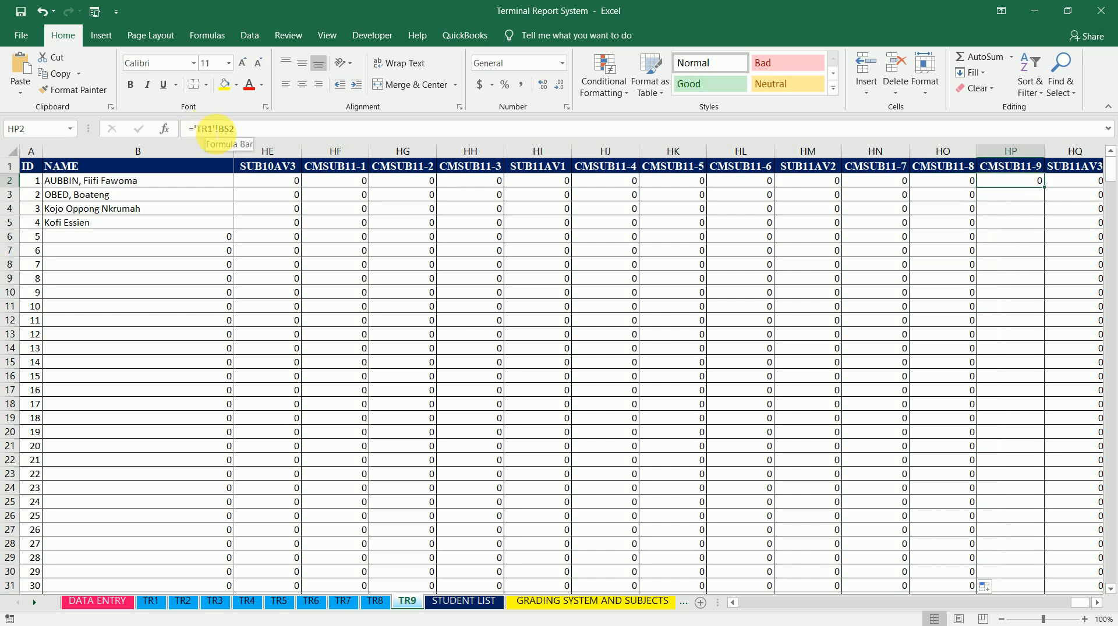
{"action": "double_click", "coordinate": [208, 128]}
{"action": "type", "text": "TR9"}
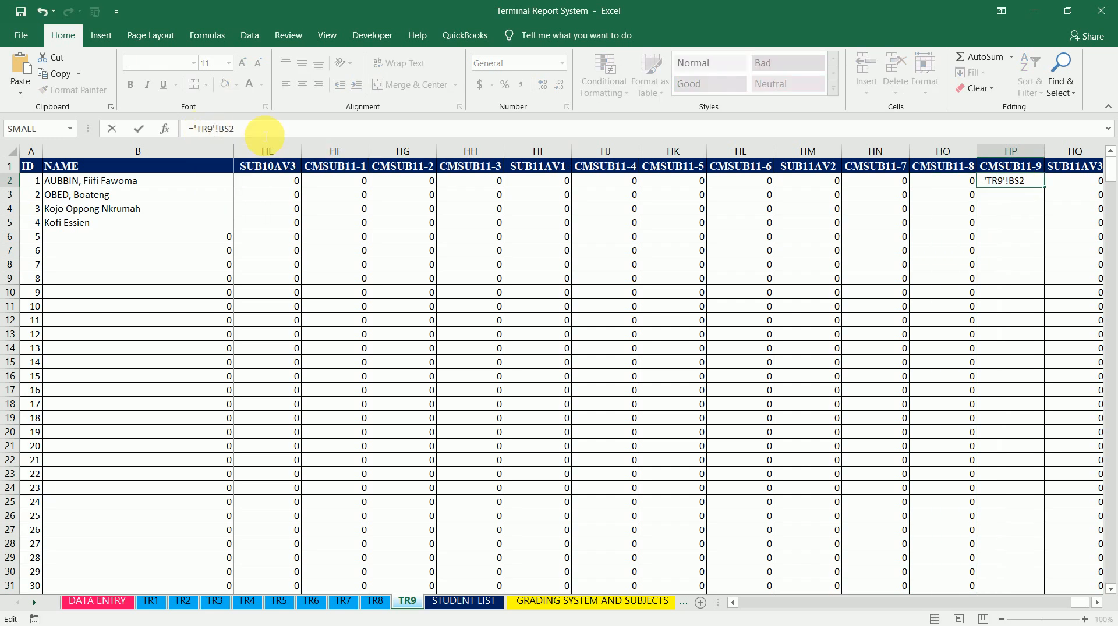
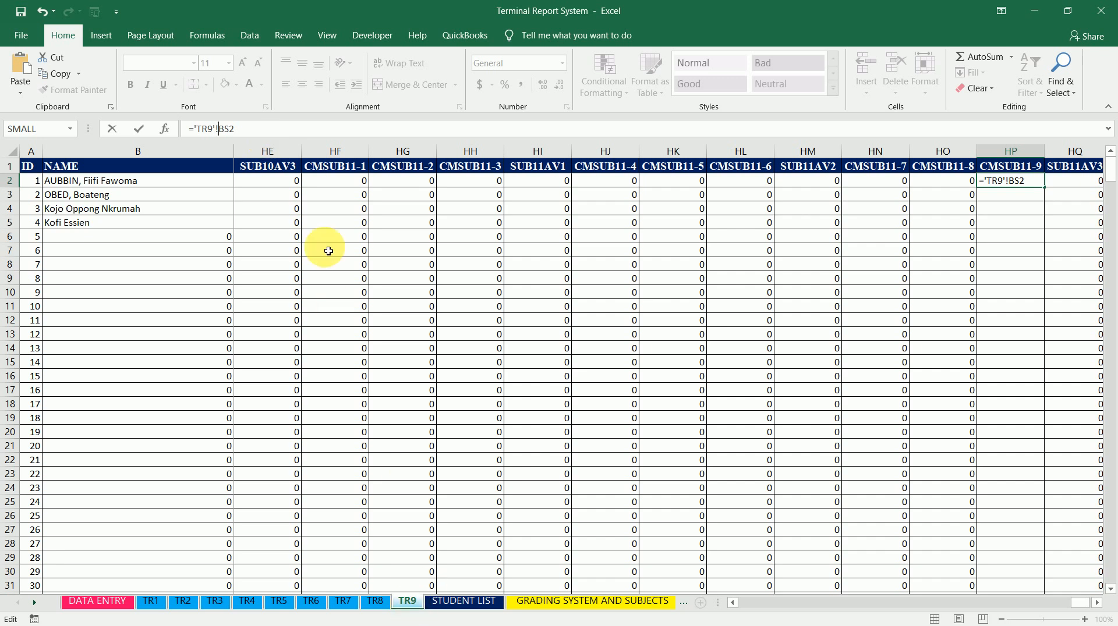
Change cell HP2's formula to =BS2 and fill it down the CMSUB11-9 column
{"action": "key", "text": "BackSpace"}
{"action": "key", "text": "BackSpace"}
{"action": "key", "text": "BackSpace"}
{"action": "key", "text": "BackSpace"}
{"action": "key", "text": "BackSpace"}
{"action": "key", "text": "BackSpace"}
{"action": "key", "text": "ctrl+Return"}
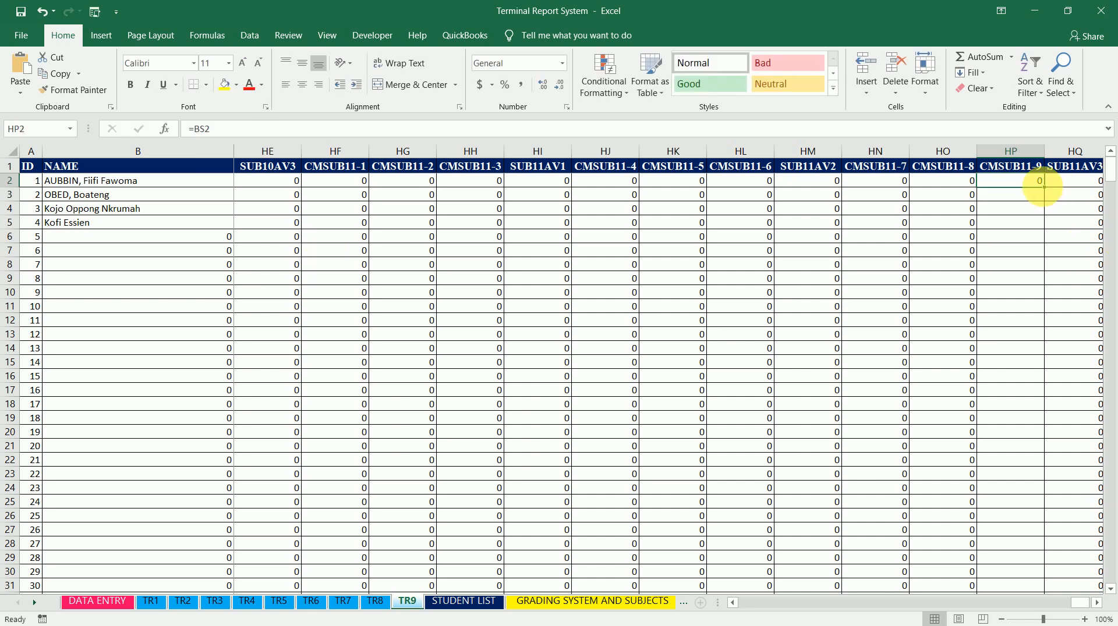
{"action": "double_click", "coordinate": [1044, 188]}
Review the CMSUB columns across sheet TR9
{"action": "key", "text": "Right"}
{"action": "key", "text": "Right"}
{"action": "key", "text": "Left"}
{"action": "key", "text": "Left"}
{"action": "key", "text": "Left"}
{"action": "key", "text": "Left"}
{"action": "key", "text": "Left"}
{"action": "key", "text": "Left"}
{"action": "key", "text": "Left"}
{"action": "key", "text": "Left"}
{"action": "key", "text": "Left"}
{"action": "key", "text": "Left"}
{"action": "key", "text": "Left"}
{"action": "key", "text": "Left"}
{"action": "key", "text": "Left"}
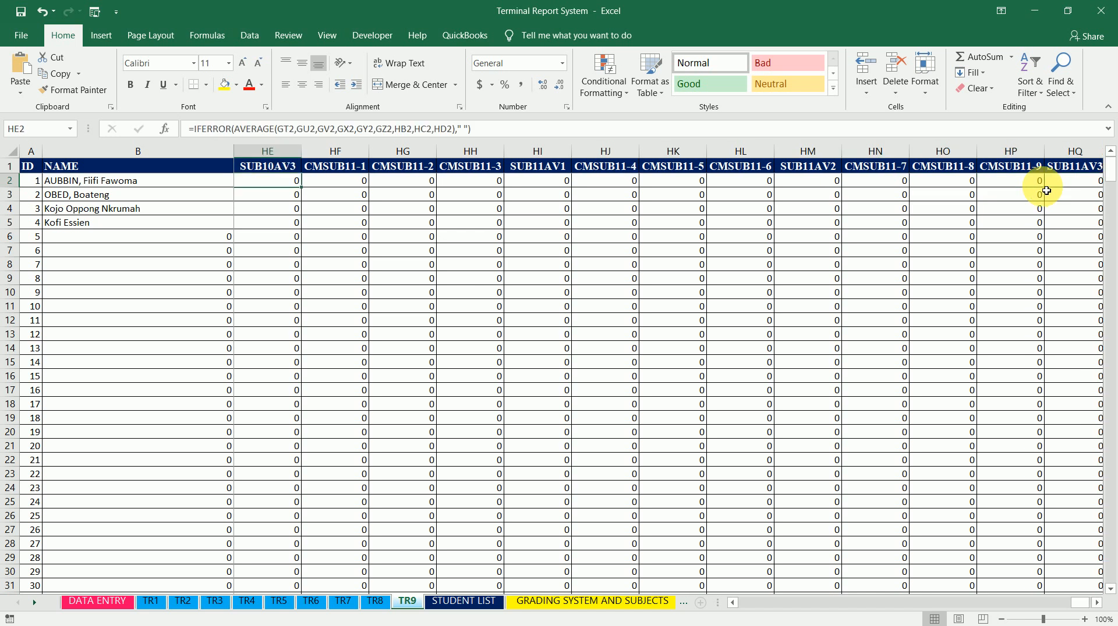
{"action": "key", "text": "Left"}
{"action": "key", "text": "Left"}
{"action": "key", "text": "Left"}
{"action": "key", "text": "Left"}
{"action": "key", "text": "Left"}
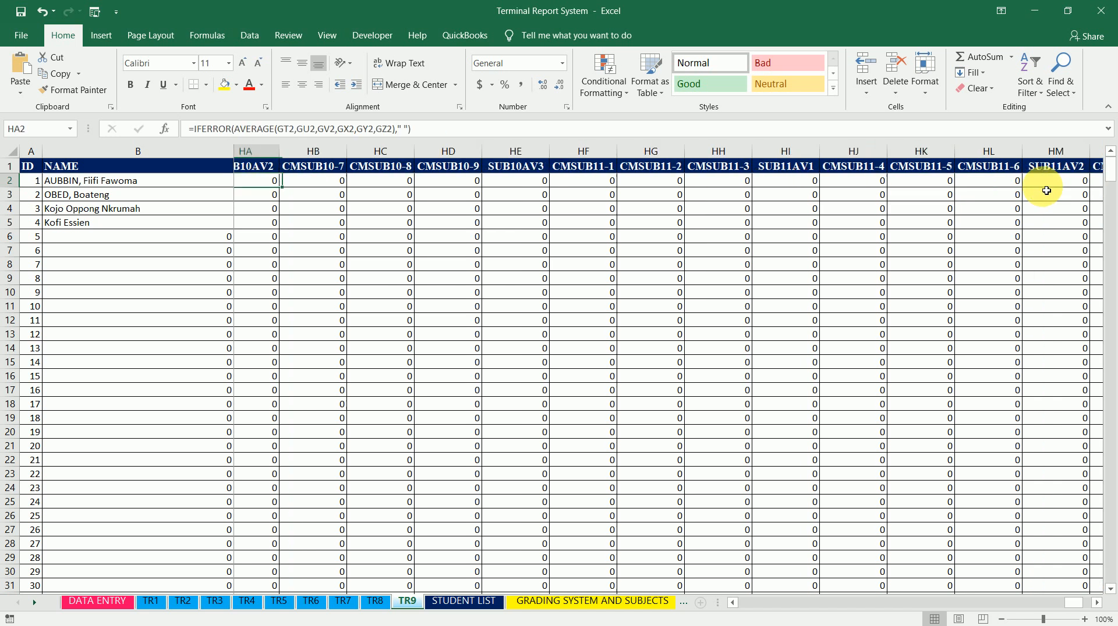
{"action": "key", "text": "Left"}
{"action": "key", "text": "Left"}
{"action": "key", "text": "Left"}
{"action": "key", "text": "Left"}
{"action": "key", "text": "Left"}
{"action": "key", "text": "Left"}
{"action": "key", "text": "Left"}
{"action": "key", "text": "Left"}
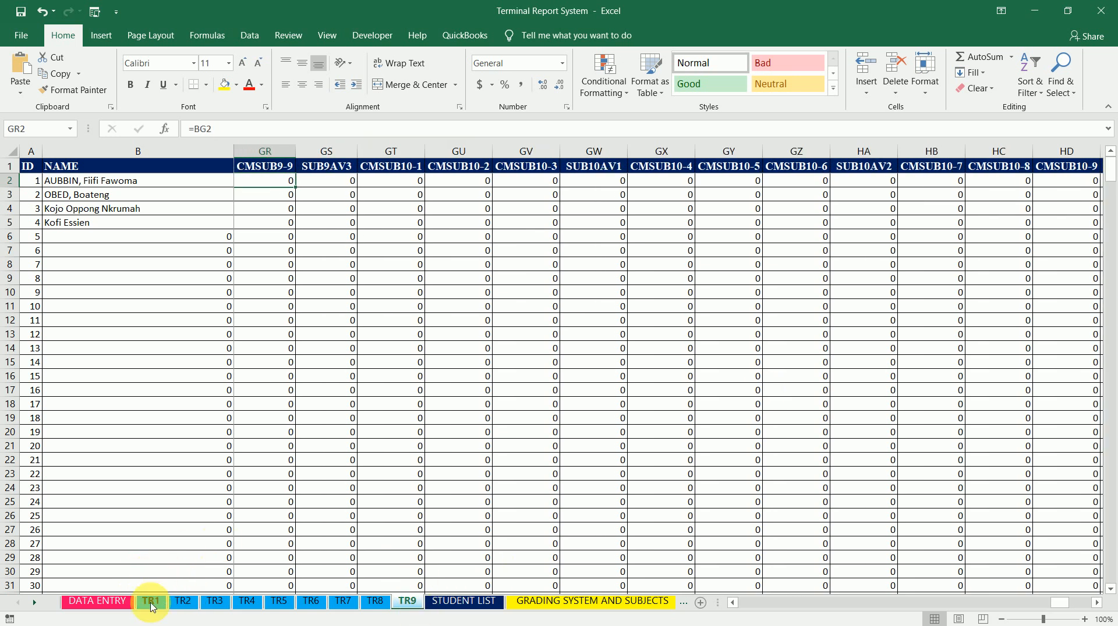
On sheet TR1, make cell CP2 (CMSUB1-1) link to cell CP2 of sheet TR9
{"action": "left_click", "coordinate": [150, 603]}
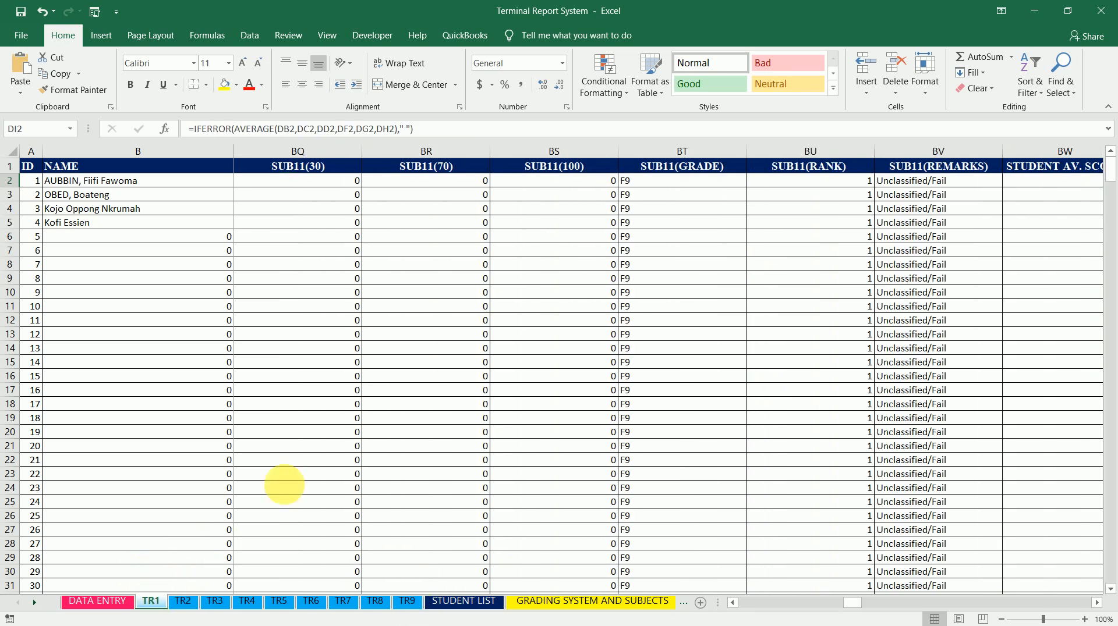
{"action": "left_click", "coordinate": [894, 183]}
{"action": "key", "text": "Right"}
{"action": "key", "text": "Right"}
{"action": "key", "text": "Right"}
{"action": "key", "text": "Right"}
{"action": "key", "text": "Right"}
{"action": "key", "text": "Right"}
{"action": "key", "text": "Right"}
{"action": "key", "text": "Right"}
{"action": "key", "text": "Right"}
{"action": "key", "text": "Right"}
{"action": "key", "text": "Right"}
{"action": "key", "text": "Right"}
{"action": "key", "text": "Right"}
{"action": "key", "text": "Right"}
{"action": "key", "text": "Right"}
{"action": "key", "text": "Right"}
{"action": "key", "text": "Right"}
{"action": "key", "text": "Right"}
{"action": "key", "text": "Right"}
{"action": "key", "text": "Right"}
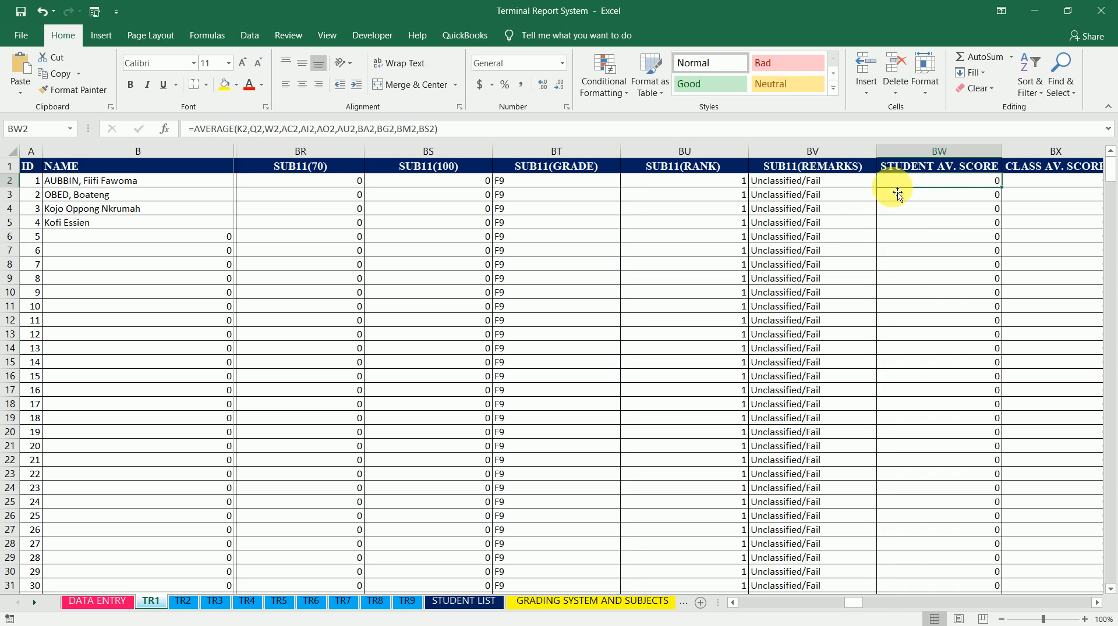
{"action": "key", "text": "Right"}
{"action": "key", "text": "Right"}
{"action": "key", "text": "Right"}
{"action": "key", "text": "Right"}
{"action": "key", "text": "Right"}
{"action": "key", "text": "Right"}
{"action": "key", "text": "Right"}
{"action": "key", "text": "Right"}
{"action": "key", "text": "Right"}
{"action": "key", "text": "Right"}
{"action": "key", "text": "Right"}
{"action": "key", "text": "Right"}
{"action": "key", "text": "Right"}
{"action": "key", "text": "Right"}
{"action": "key", "text": "Right"}
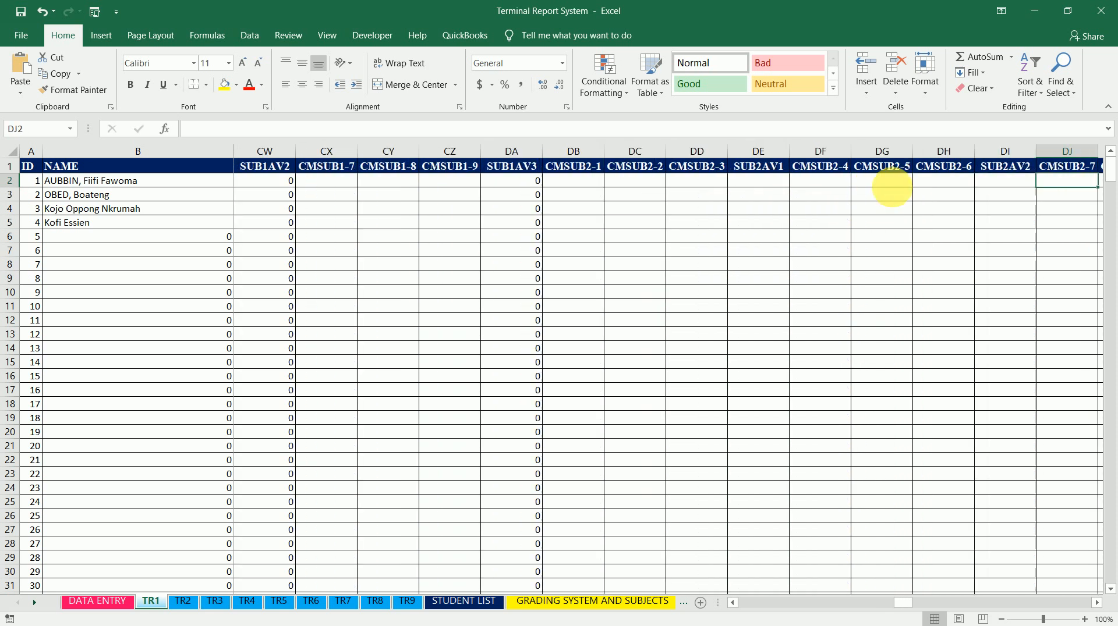
{"action": "key", "text": "Left"}
{"action": "key", "text": "Left"}
{"action": "key", "text": "Left"}
{"action": "key", "text": "Left"}
{"action": "key", "text": "Left"}
{"action": "key", "text": "Left"}
{"action": "key", "text": "Left"}
{"action": "key", "text": "Left"}
{"action": "key", "text": "Left"}
{"action": "key", "text": "Left"}
{"action": "key", "text": "Left"}
{"action": "key", "text": "Left"}
{"action": "key", "text": "Left"}
{"action": "key", "text": "Left"}
{"action": "key", "text": "Left"}
{"action": "key", "text": "Left"}
{"action": "key", "text": "Left"}
{"action": "key", "text": "Left"}
{"action": "key", "text": "Left"}
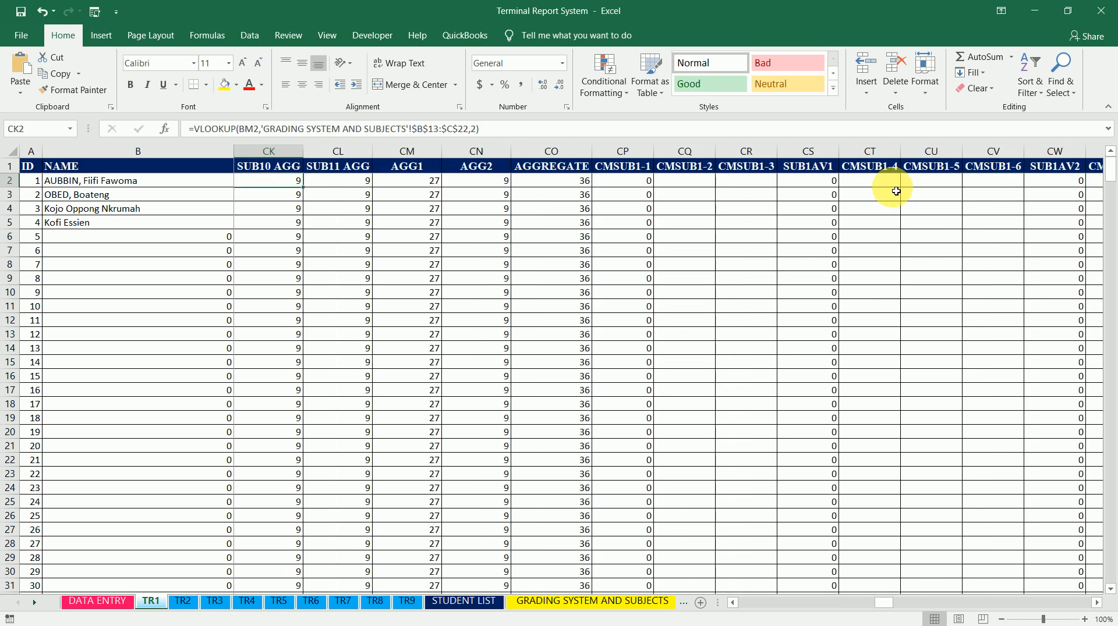
{"action": "key", "text": "Right"}
{"action": "key", "text": "Right"}
{"action": "key", "text": "Right"}
{"action": "key", "text": "Right"}
{"action": "key", "text": "Right"}
{"action": "key", "text": "Right"}
{"action": "key", "text": "Left"}
{"action": "key", "text": "Left"}
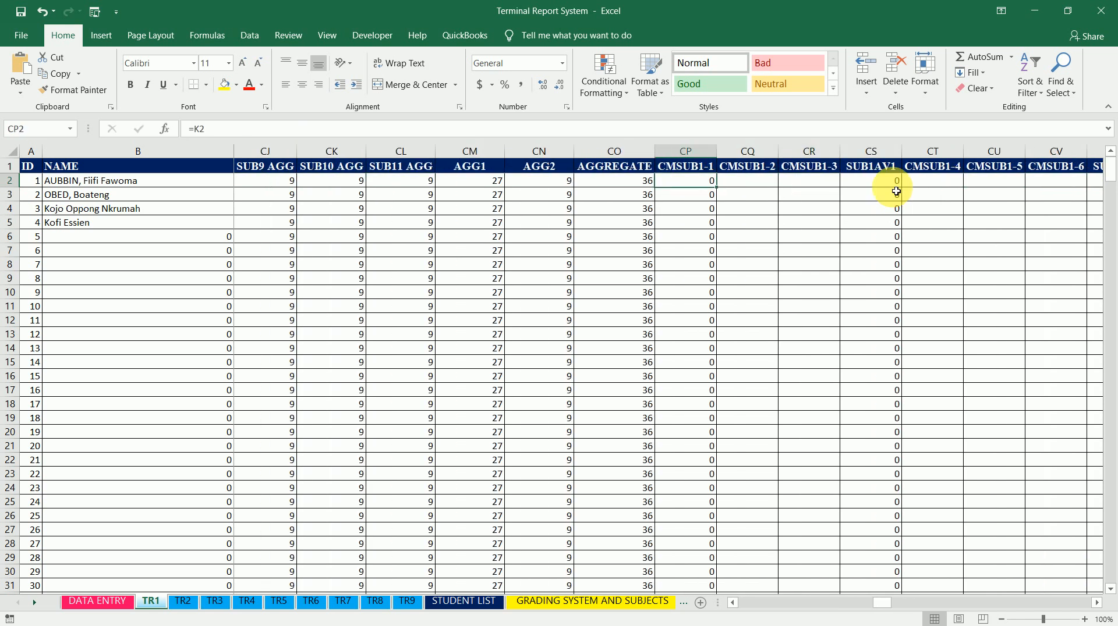
{"action": "key", "text": "Right"}
{"action": "key", "text": "Left"}
{"action": "key", "text": "Up"}
{"action": "key", "text": "Down"}
{"action": "key", "text": "Up"}
{"action": "key", "text": "Down"}
{"action": "type", "text": "="}
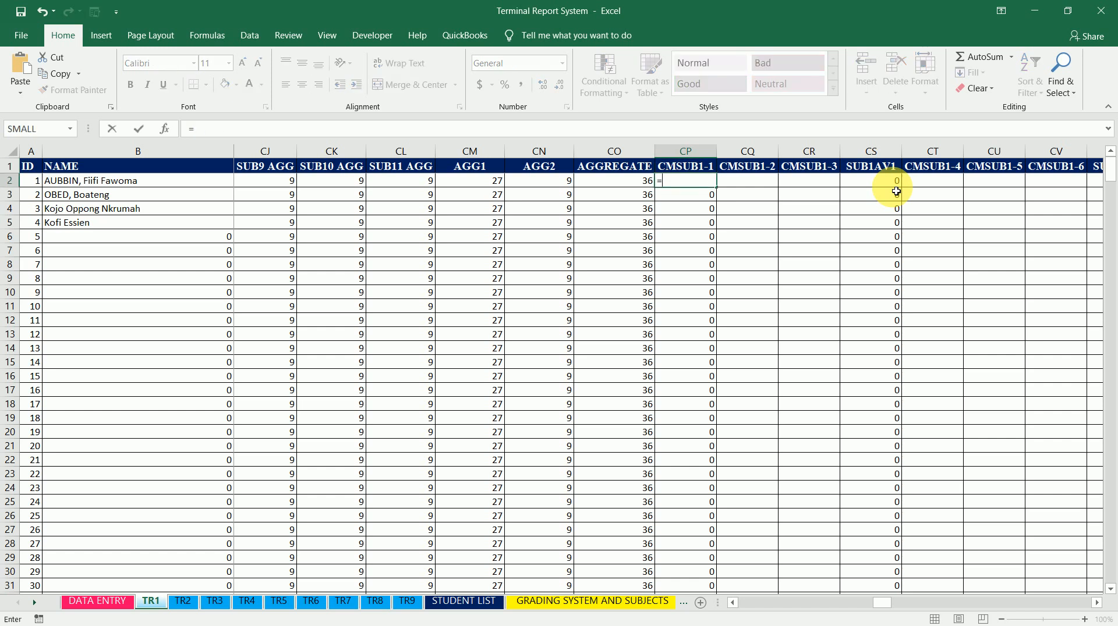
{"action": "left_click", "coordinate": [416, 605]}
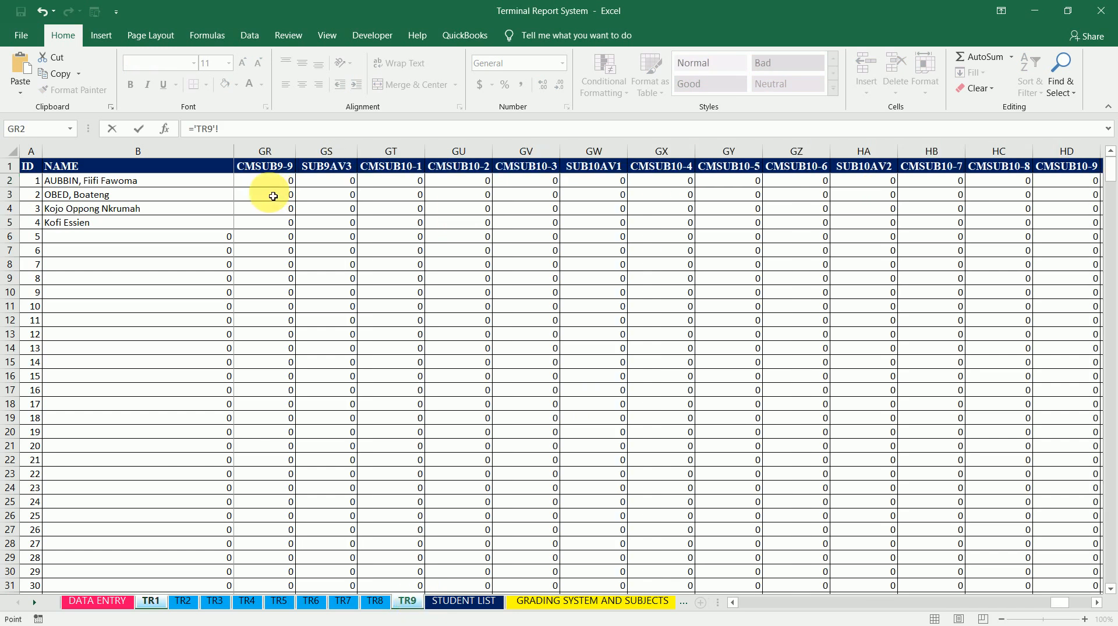
{"action": "left_click", "coordinate": [284, 181]}
{"action": "key", "text": "Left"}
{"action": "key", "text": "Left"}
{"action": "key", "text": "Left"}
{"action": "key", "text": "Left"}
{"action": "key", "text": "Left"}
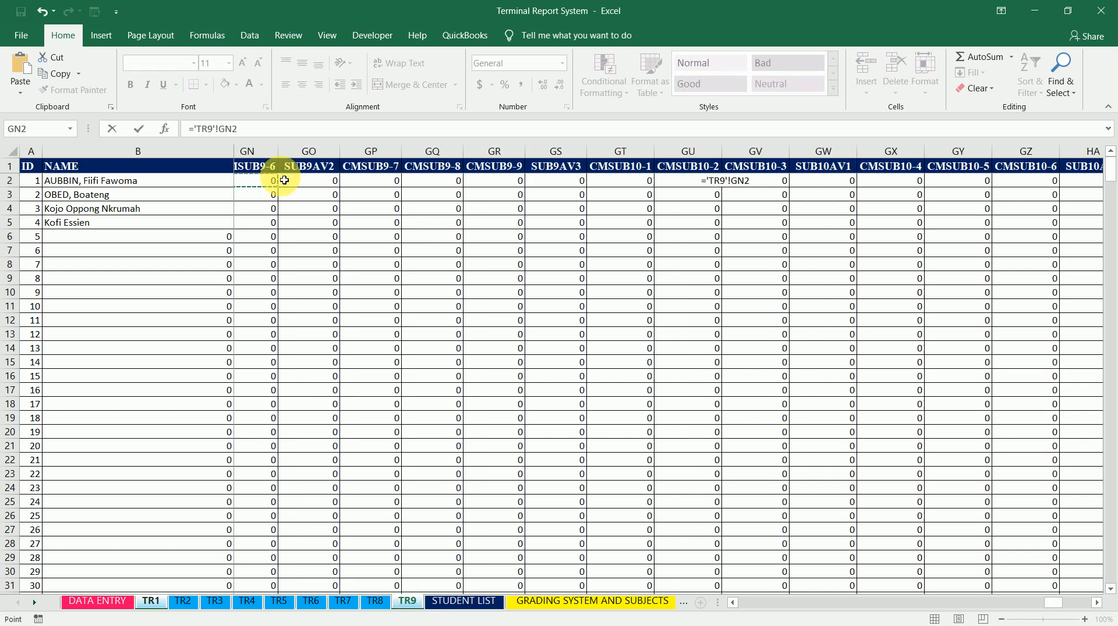
{"action": "key", "text": "Left"}
{"action": "key", "text": "Left"}
{"action": "key", "text": "Left"}
{"action": "key", "text": "Left"}
{"action": "key", "text": "Left"}
{"action": "key", "text": "Left"}
{"action": "key", "text": "Left"}
{"action": "key", "text": "Left"}
{"action": "key", "text": "Left"}
{"action": "key", "text": "Left"}
{"action": "key", "text": "Left"}
{"action": "key", "text": "Left"}
{"action": "key", "text": "Left"}
{"action": "key", "text": "Left"}
{"action": "key", "text": "Left"}
{"action": "key", "text": "Left"}
{"action": "key", "text": "Left"}
{"action": "key", "text": "Left"}
{"action": "key", "text": "Left"}
{"action": "key", "text": "Left"}
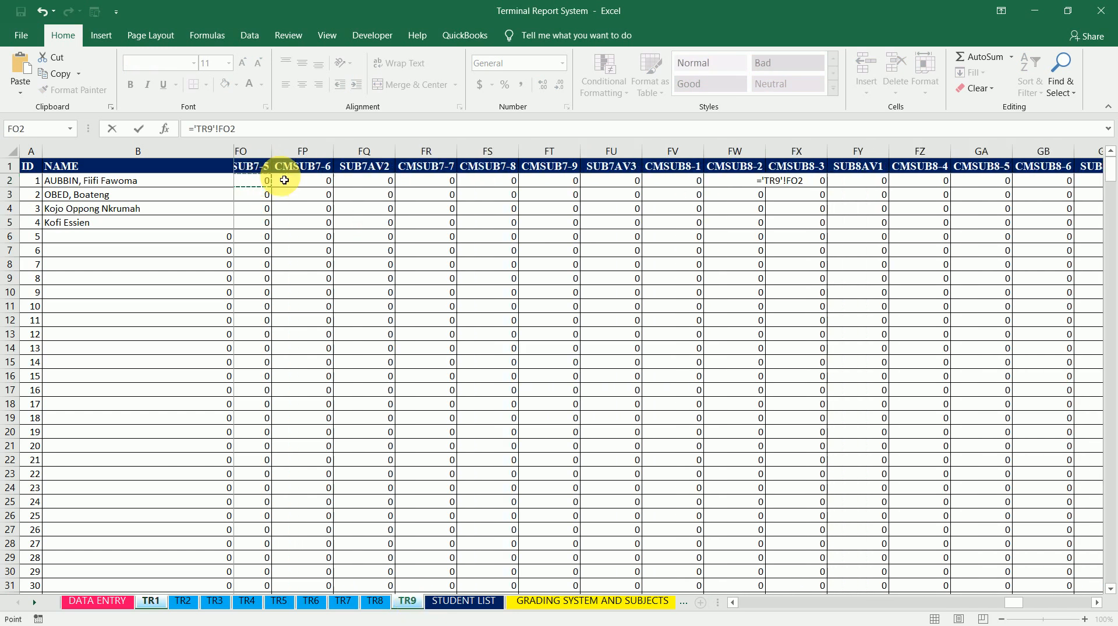
{"action": "key", "text": "Left"}
{"action": "key", "text": "Left"}
{"action": "key", "text": "Left"}
{"action": "key", "text": "Left"}
{"action": "key", "text": "Left"}
{"action": "key", "text": "Left"}
{"action": "key", "text": "Left"}
{"action": "key", "text": "Left"}
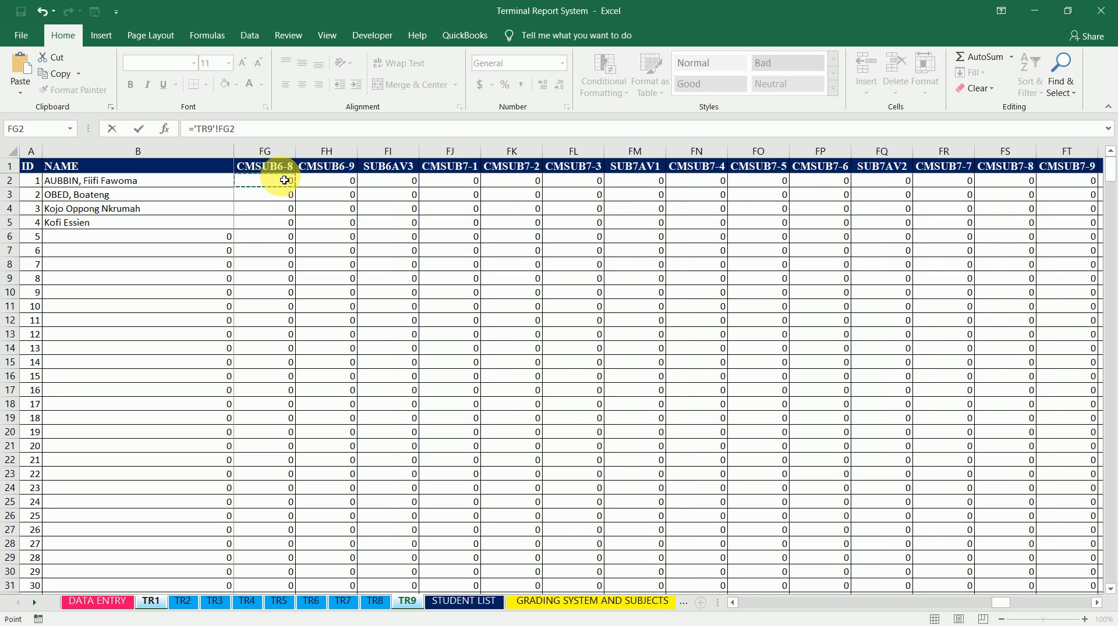
{"action": "key", "text": "Left"}
{"action": "key", "text": "Left"}
{"action": "key", "text": "Left"}
{"action": "key", "text": "Left"}
{"action": "key", "text": "Left"}
{"action": "key", "text": "Left"}
{"action": "key", "text": "Left"}
{"action": "key", "text": "Left"}
{"action": "key", "text": "Left"}
{"action": "key", "text": "Left"}
{"action": "key", "text": "Left"}
{"action": "key", "text": "Left"}
{"action": "key", "text": "Left"}
{"action": "key", "text": "Left"}
{"action": "key", "text": "Left"}
{"action": "key", "text": "Left"}
{"action": "key", "text": "Left"}
{"action": "key", "text": "Left"}
{"action": "key", "text": "Left"}
{"action": "key", "text": "Left"}
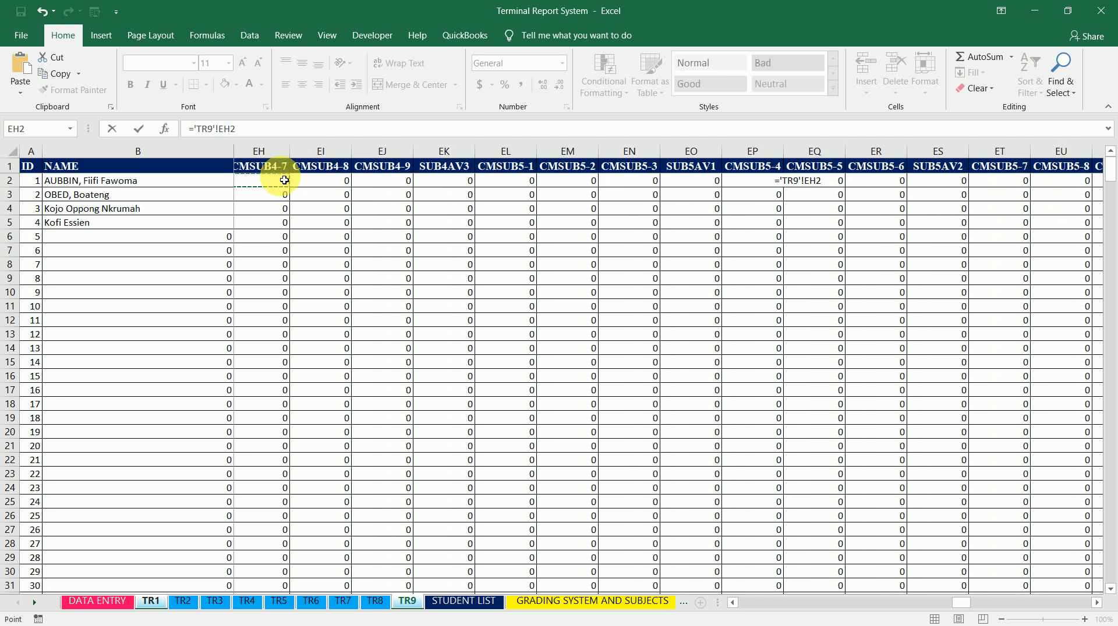
{"action": "key", "text": "Left"}
{"action": "key", "text": "Left"}
{"action": "key", "text": "Left"}
{"action": "key", "text": "Left"}
{"action": "key", "text": "Left"}
{"action": "key", "text": "Left"}
{"action": "key", "text": "Left"}
{"action": "key", "text": "Left"}
{"action": "key", "text": "Left"}
{"action": "key", "text": "Left"}
{"action": "key", "text": "Left"}
{"action": "key", "text": "Left"}
{"action": "key", "text": "Left"}
{"action": "key", "text": "Left"}
{"action": "key", "text": "Left"}
{"action": "key", "text": "Left"}
{"action": "key", "text": "Left"}
{"action": "key", "text": "Left"}
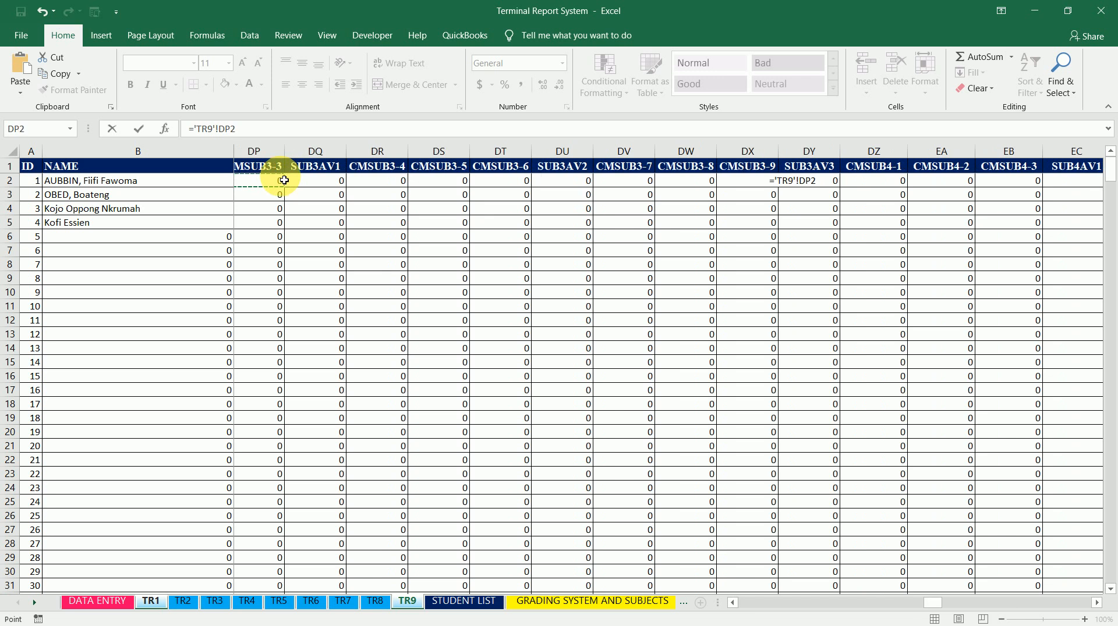
{"action": "key", "text": "Left"}
{"action": "key", "text": "Left"}
{"action": "key", "text": "Left"}
{"action": "key", "text": "Left"}
{"action": "key", "text": "Left"}
{"action": "key", "text": "Left"}
{"action": "key", "text": "Left"}
{"action": "key", "text": "Left"}
{"action": "key", "text": "Left"}
{"action": "key", "text": "Left"}
{"action": "key", "text": "Left"}
{"action": "key", "text": "Left"}
{"action": "key", "text": "Left"}
{"action": "key", "text": "Left"}
{"action": "key", "text": "Left"}
{"action": "key", "text": "Left"}
{"action": "key", "text": "Left"}
{"action": "key", "text": "Left"}
{"action": "key", "text": "Left"}
{"action": "key", "text": "Left"}
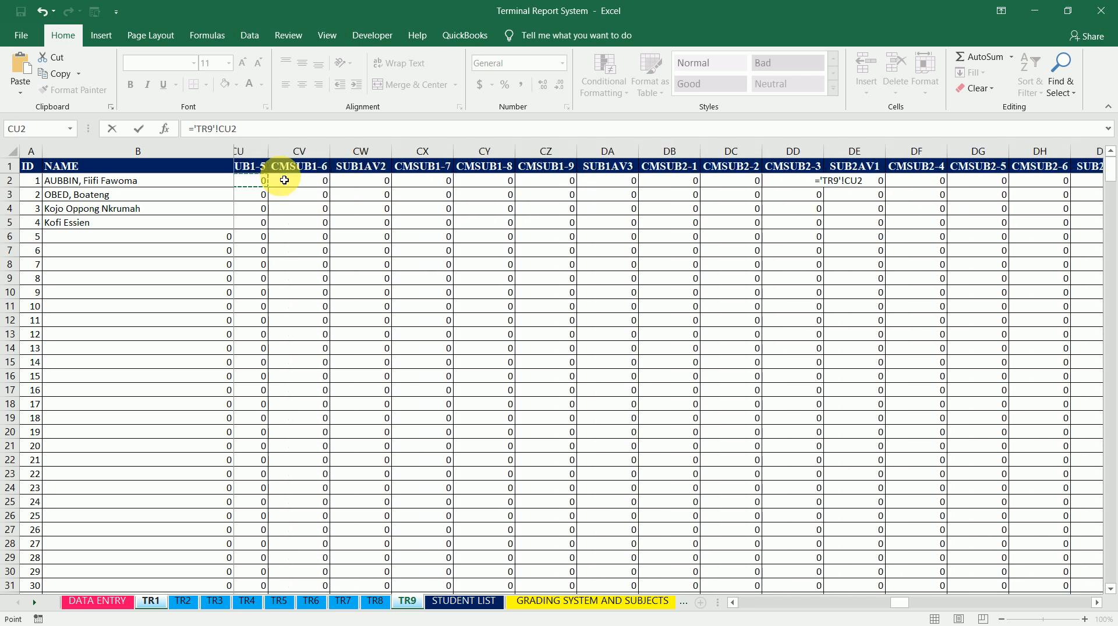
{"action": "key", "text": "Left"}
{"action": "key", "text": "Left"}
{"action": "key", "text": "Left"}
{"action": "key", "text": "Left"}
{"action": "key", "text": "Left"}
{"action": "key", "text": "Left"}
{"action": "key", "text": "Left"}
{"action": "key", "text": "Left"}
{"action": "key", "text": "Left"}
{"action": "key", "text": "Left"}
{"action": "key", "text": "Left"}
{"action": "key", "text": "Left"}
{"action": "key", "text": "Left"}
{"action": "key", "text": "Left"}
{"action": "key", "text": "Left"}
{"action": "key", "text": "Left"}
{"action": "key", "text": "Left"}
{"action": "key", "text": "Right"}
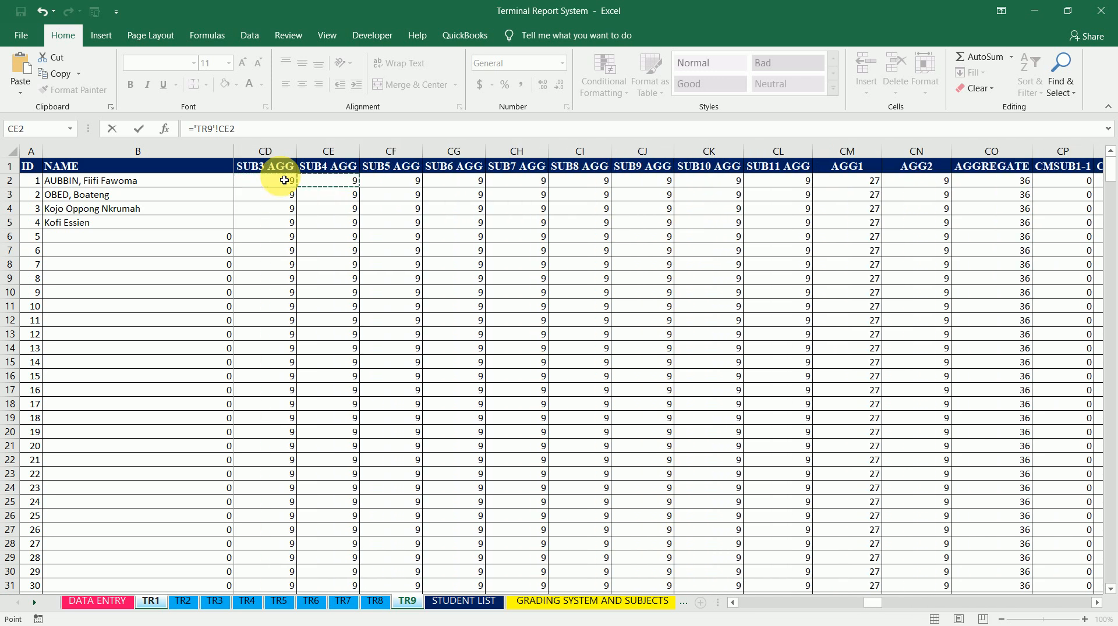
{"action": "key", "text": "Right"}
{"action": "key", "text": "Right"}
{"action": "key", "text": "Right"}
{"action": "key", "text": "Right"}
{"action": "key", "text": "Right"}
{"action": "key", "text": "Right"}
{"action": "key", "text": "Right"}
{"action": "key", "text": "Right"}
{"action": "key", "text": "Right"}
{"action": "key", "text": "Right"}
{"action": "key", "text": "Right"}
{"action": "key", "text": "Right"}
{"action": "key", "text": "Right"}
{"action": "key", "text": "Right"}
{"action": "key", "text": "Right"}
{"action": "key", "text": "Right"}
{"action": "key", "text": "Right"}
{"action": "key", "text": "Left"}
{"action": "key", "text": "Left"}
{"action": "key", "text": "Left"}
{"action": "key", "text": "Left"}
{"action": "key", "text": "Left"}
{"action": "key", "text": "Left"}
{"action": "key", "text": "Up"}
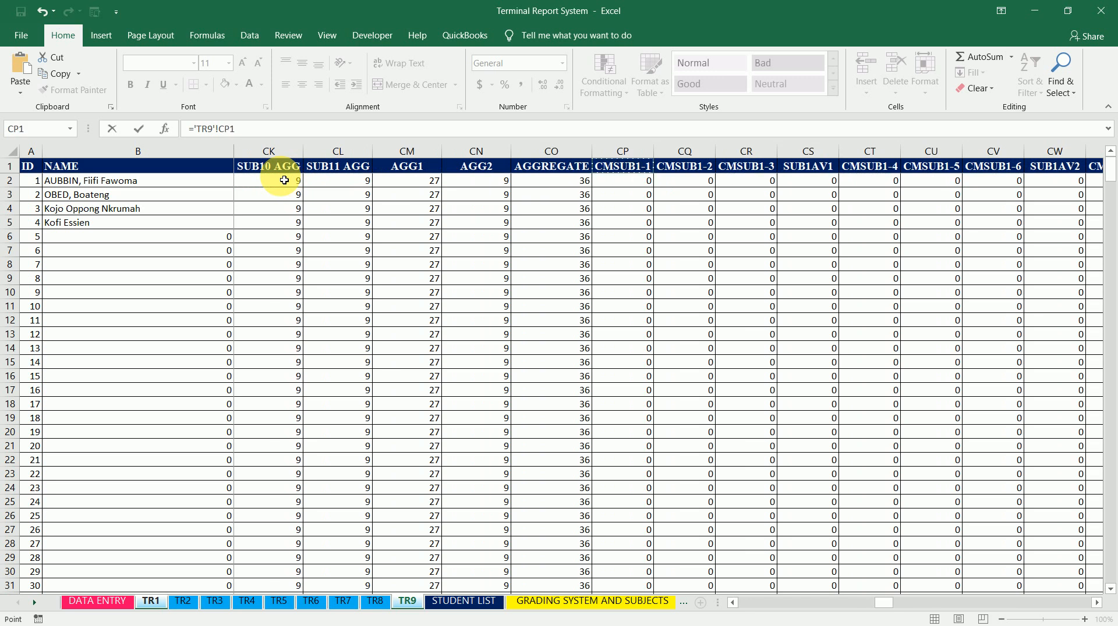
{"action": "key", "text": "Down"}
{"action": "key", "text": "Return"}
Fill TR1's CP2 formula across to HQ2, then down all those columns to row 510
{"action": "key", "text": "Up"}
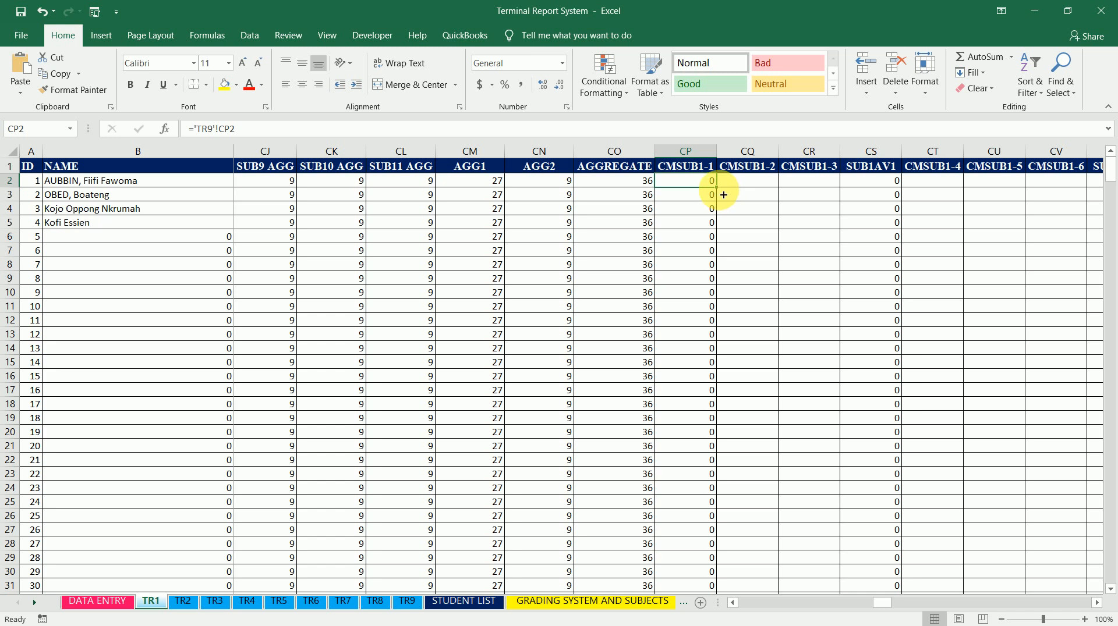
{"action": "left_click_drag", "start_coordinate": [718, 188], "coordinate": [1042, 190]}
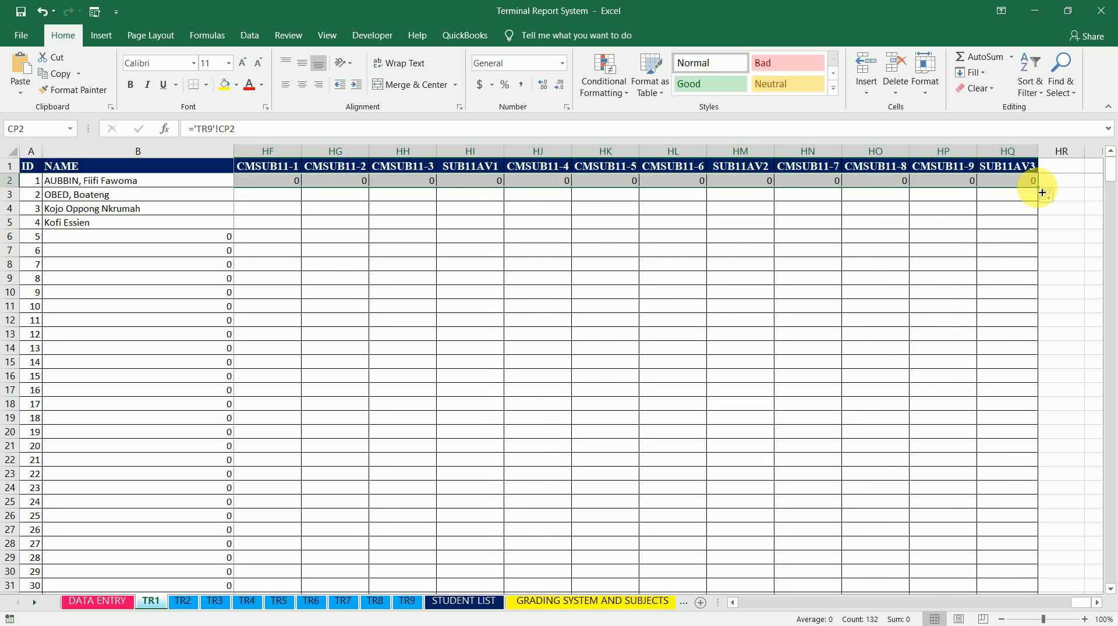
{"action": "left_click_drag", "start_coordinate": [1042, 193], "coordinate": [1025, 576]}
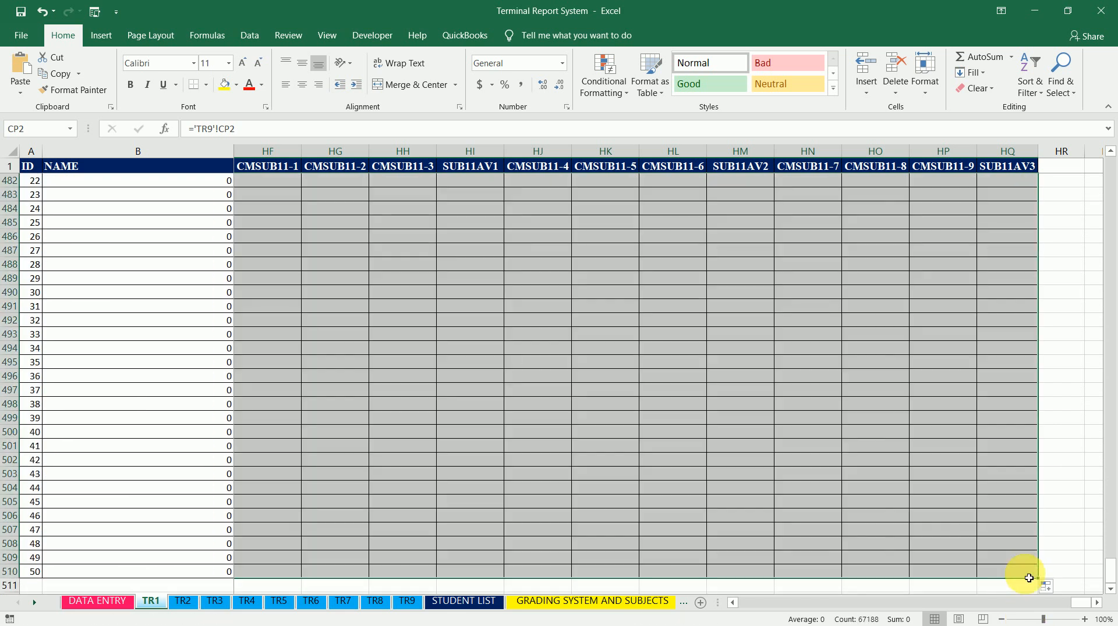
On sheet TR2, link cell CP2 (CMSUB1-1) to sheet TR9's CP2 and fill it across to HQ2
{"action": "left_click", "coordinate": [185, 606]}
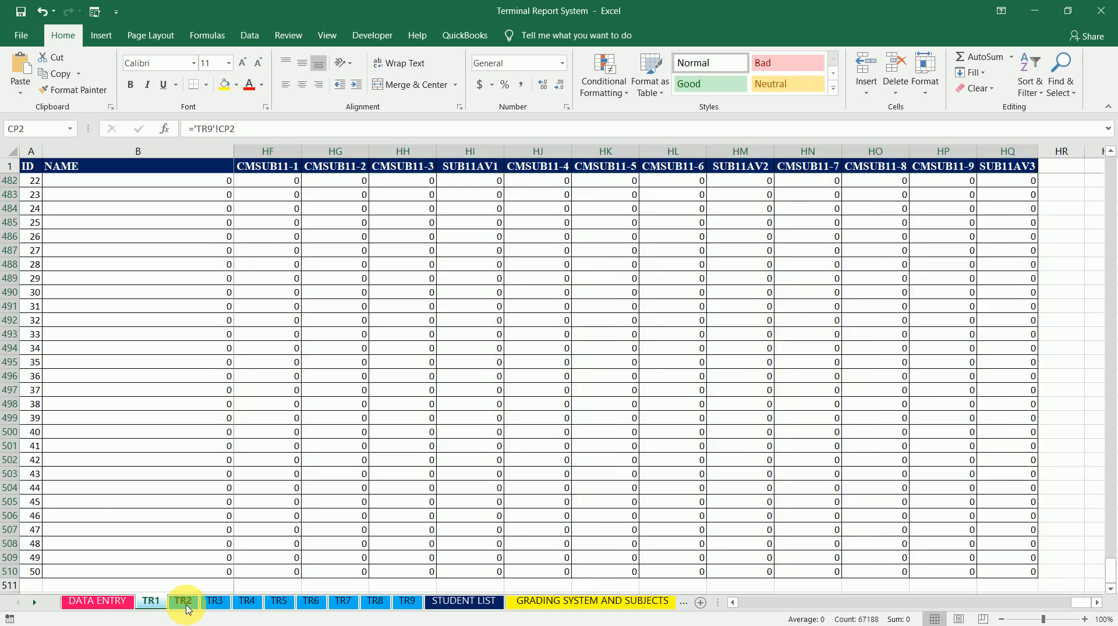
{"action": "left_click", "coordinate": [813, 187]}
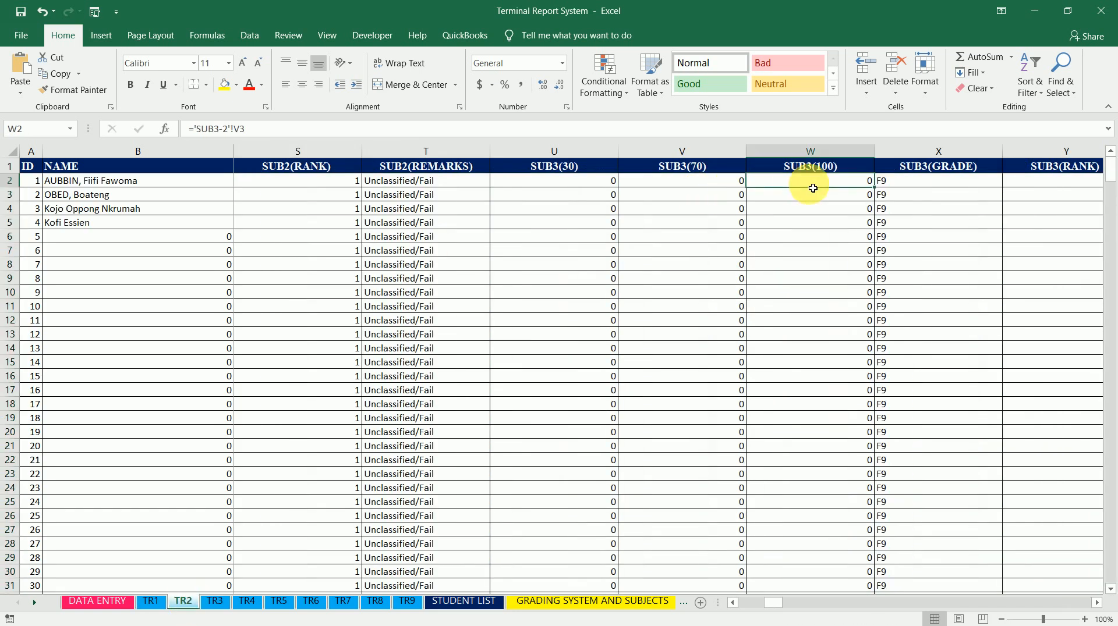
{"action": "key", "text": "Right"}
{"action": "key", "text": "Right"}
{"action": "key", "text": "Right"}
{"action": "key", "text": "Right"}
{"action": "key", "text": "Right"}
{"action": "key", "text": "Right"}
{"action": "key", "text": "Right"}
{"action": "key", "text": "Right"}
{"action": "key", "text": "Right"}
{"action": "key", "text": "Right"}
{"action": "key", "text": "Right"}
{"action": "key", "text": "Right"}
{"action": "key", "text": "Right"}
{"action": "key", "text": "Right"}
{"action": "key", "text": "Right"}
{"action": "key", "text": "Right"}
{"action": "key", "text": "Right"}
{"action": "key", "text": "Right"}
{"action": "key", "text": "Right"}
{"action": "key", "text": "Right"}
{"action": "key", "text": "Right"}
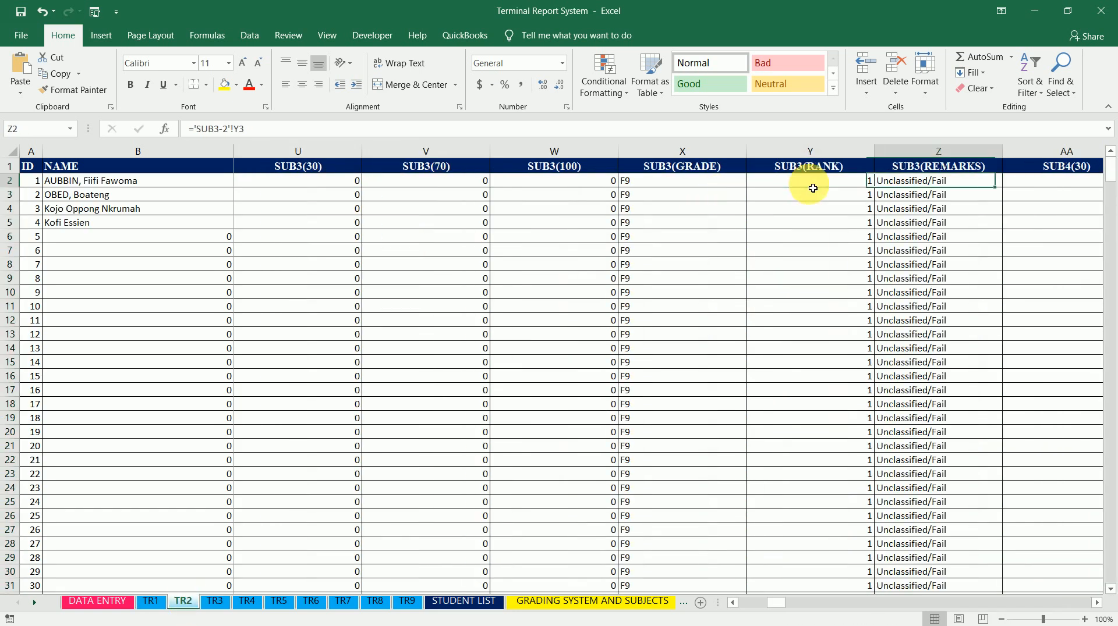
{"action": "key", "text": "Right"}
{"action": "key", "text": "Right"}
{"action": "key", "text": "Right"}
{"action": "key", "text": "Right"}
{"action": "key", "text": "Right"}
{"action": "key", "text": "Right"}
{"action": "key", "text": "Right"}
{"action": "key", "text": "Right"}
{"action": "key", "text": "Right"}
{"action": "key", "text": "Right"}
{"action": "key", "text": "Right"}
{"action": "key", "text": "Right"}
{"action": "key", "text": "Right"}
{"action": "key", "text": "Right"}
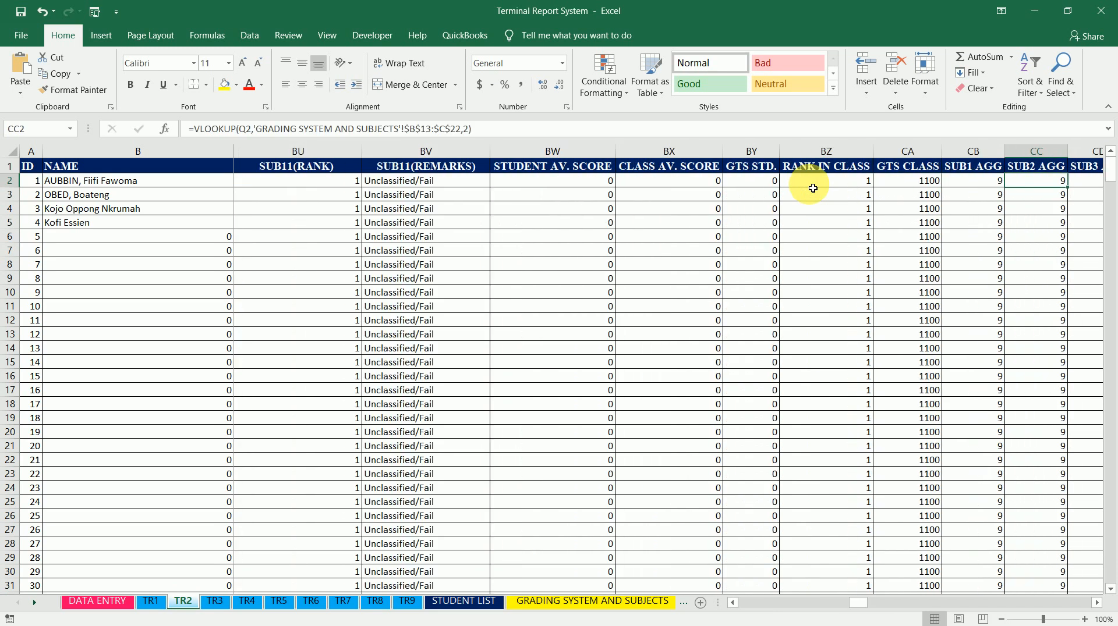
{"action": "key", "text": "Right"}
{"action": "key", "text": "Right"}
{"action": "key", "text": "Right"}
{"action": "key", "text": "Right"}
{"action": "key", "text": "Right"}
{"action": "key", "text": "Right"}
{"action": "key", "text": "Right"}
{"action": "key", "text": "Right"}
{"action": "key", "text": "Right"}
{"action": "key", "text": "Right"}
{"action": "key", "text": "Right"}
{"action": "key", "text": "Right"}
{"action": "key", "text": "Right"}
{"action": "key", "text": "Right"}
{"action": "key", "text": "Right"}
{"action": "key", "text": "Right"}
{"action": "key", "text": "Right"}
{"action": "key", "text": "Right"}
{"action": "key", "text": "Right"}
{"action": "key", "text": "Right"}
{"action": "key", "text": "Left"}
{"action": "key", "text": "Left"}
{"action": "key", "text": "Left"}
{"action": "key", "text": "Left"}
{"action": "key", "text": "Left"}
{"action": "key", "text": "Left"}
{"action": "key", "text": "Left"}
{"action": "key", "text": "Left"}
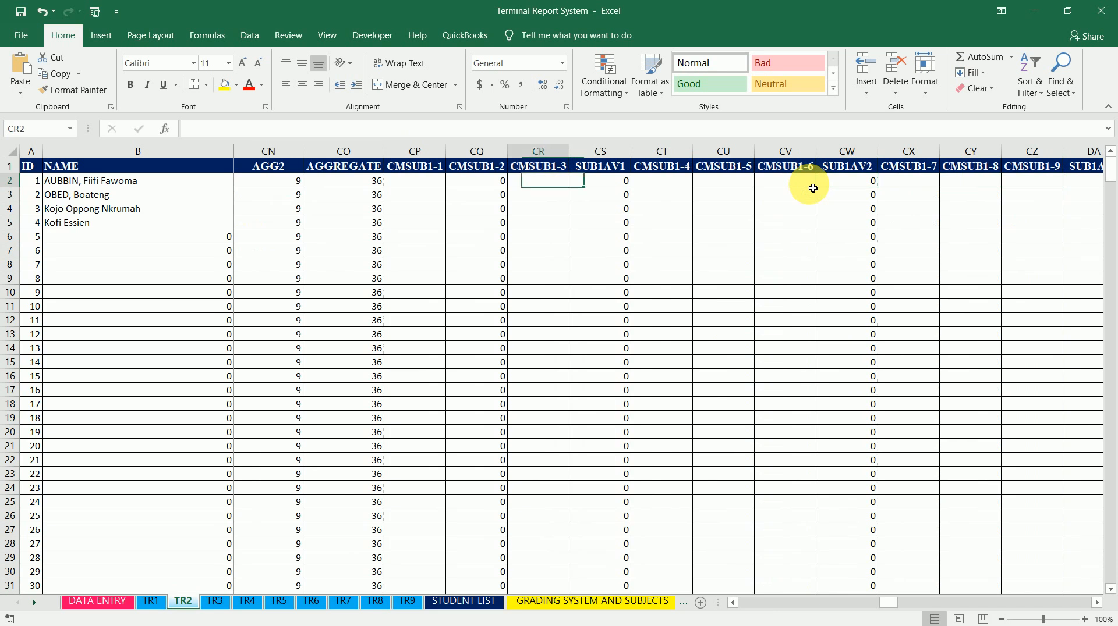
{"action": "key", "text": "Left"}
{"action": "key", "text": "Left"}
{"action": "key", "text": "Left"}
{"action": "key", "text": "Left"}
{"action": "key", "text": "Right"}
{"action": "key", "text": "Right"}
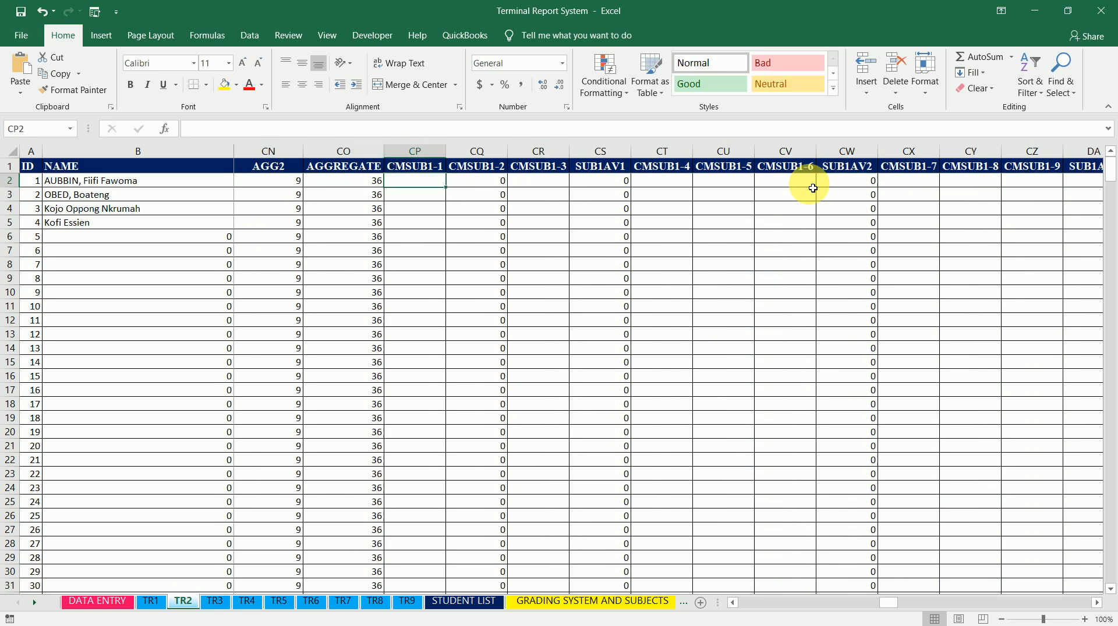
{"action": "key", "text": "shift+Right"}
{"action": "key", "text": "shift+Right"}
{"action": "key", "text": "shift+Right"}
{"action": "key", "text": "shift+Right"}
{"action": "key", "text": "shift+Right"}
{"action": "key", "text": "shift+Right"}
{"action": "key", "text": "shift+Right"}
{"action": "key", "text": "shift+Right"}
{"action": "key", "text": "shift+Right"}
{"action": "key", "text": "shift+Right"}
{"action": "key", "text": "shift+Right"}
{"action": "key", "text": "shift+Right"}
{"action": "key", "text": "shift+Right"}
{"action": "key", "text": "shift+Right"}
{"action": "key", "text": "shift+Right"}
{"action": "key", "text": "shift+Right"}
{"action": "key", "text": "shift+Right"}
{"action": "key", "text": "shift+Right"}
{"action": "key", "text": "shift+Right"}
{"action": "key", "text": "shift+Right"}
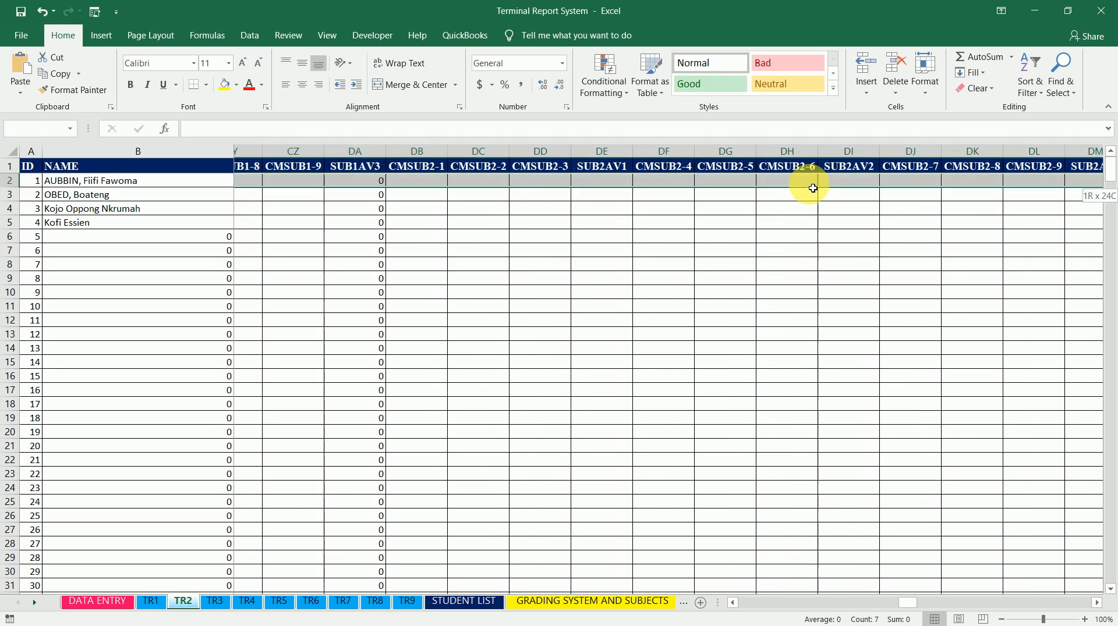
{"action": "key", "text": "shift+Right"}
{"action": "key", "text": "shift+Right"}
{"action": "key", "text": "shift+Right"}
{"action": "key", "text": "shift+Right"}
{"action": "key", "text": "shift+Right"}
{"action": "key", "text": "shift+Right"}
{"action": "key", "text": "shift+Right"}
{"action": "key", "text": "shift+Right"}
{"action": "key", "text": "shift+Right"}
{"action": "key", "text": "shift+Right"}
{"action": "key", "text": "shift+Right"}
{"action": "key", "text": "shift+Right"}
{"action": "key", "text": "shift+Right"}
{"action": "key", "text": "shift+Right"}
{"action": "key", "text": "shift+Right"}
{"action": "key", "text": "shift+Right"}
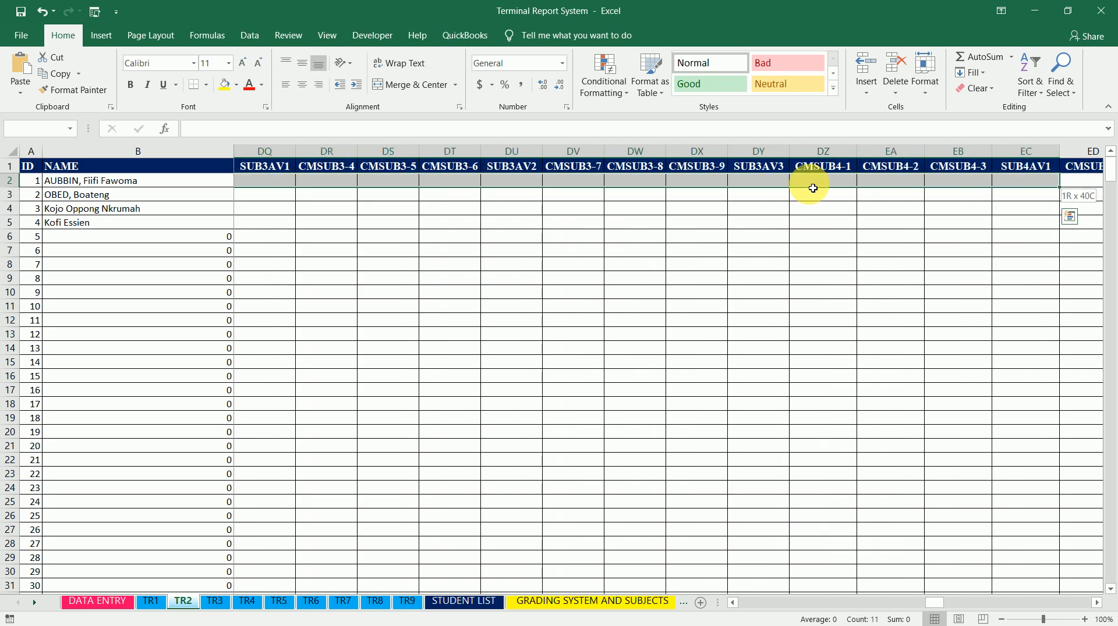
{"action": "key", "text": "Left"}
{"action": "key", "text": "Left"}
{"action": "key", "text": "Left"}
{"action": "key", "text": "Right"}
{"action": "key", "text": "Right"}
{"action": "key", "text": "Right"}
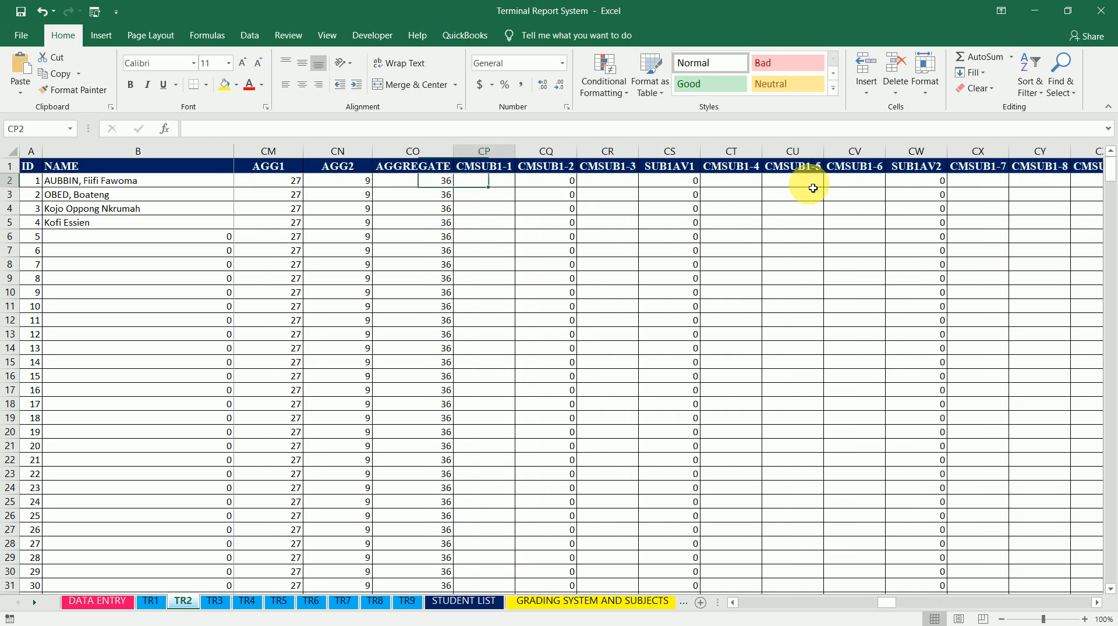
{"action": "type", "text": "="}
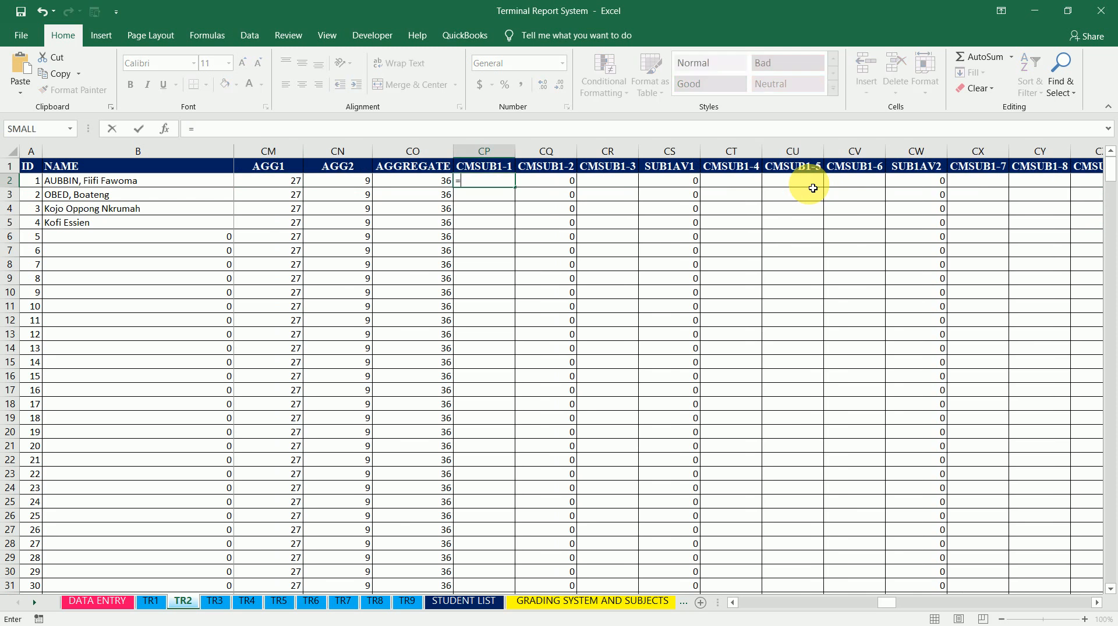
{"action": "left_click", "coordinate": [408, 603]}
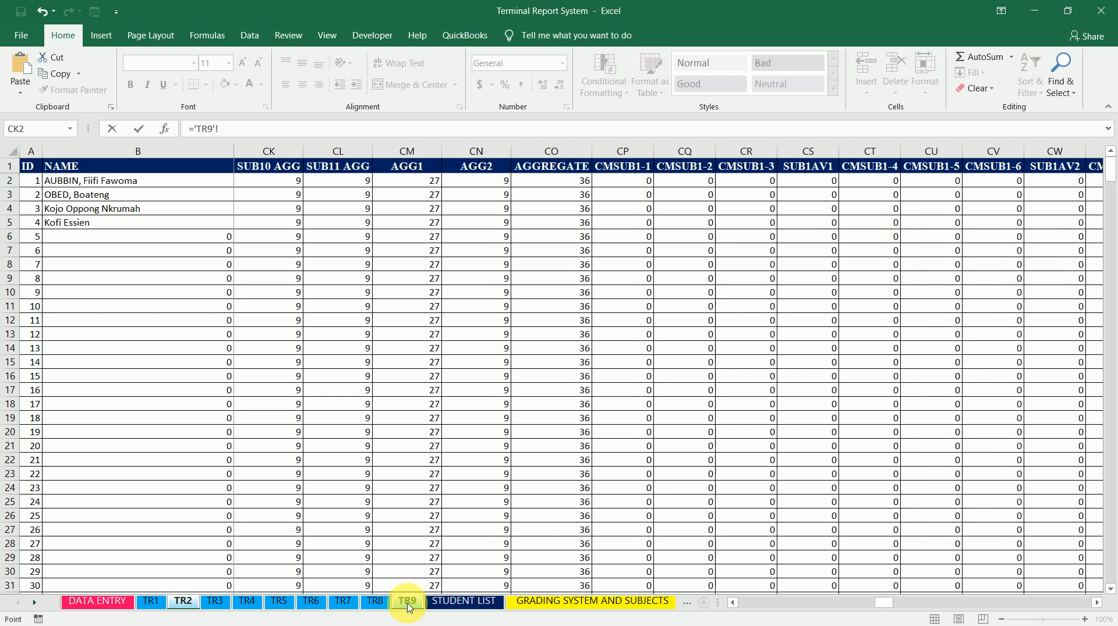
{"action": "left_click", "coordinate": [641, 187]}
{"action": "key", "text": "Left"}
{"action": "key", "text": "Right"}
{"action": "key", "text": "Left"}
{"action": "key", "text": "Right"}
{"action": "key", "text": "Return"}
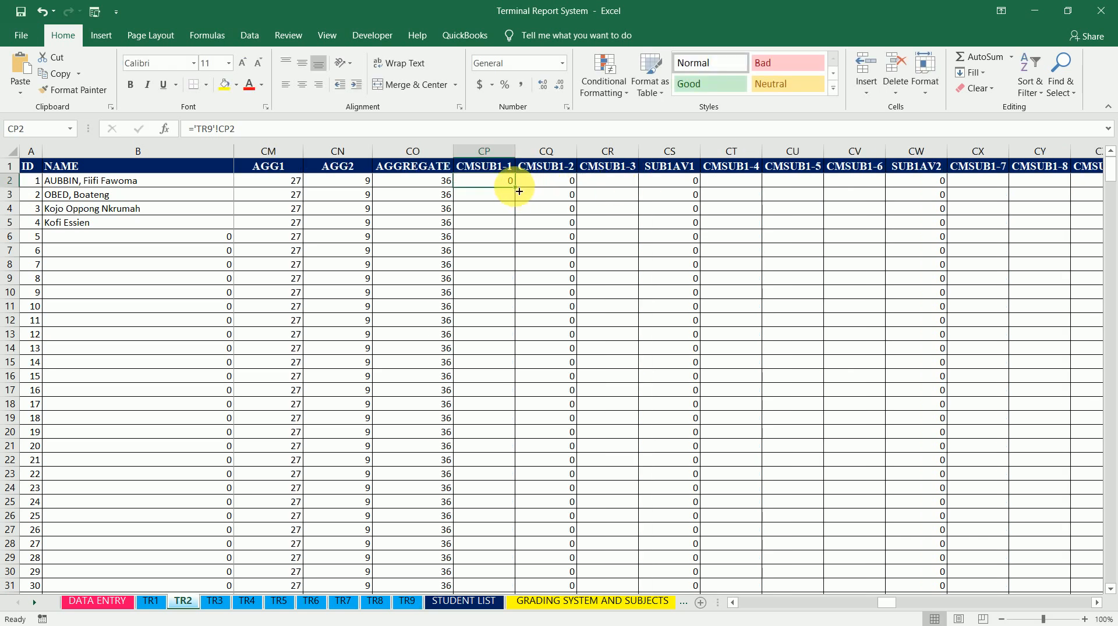
{"action": "left_click_drag", "start_coordinate": [519, 192], "coordinate": [1043, 193]}
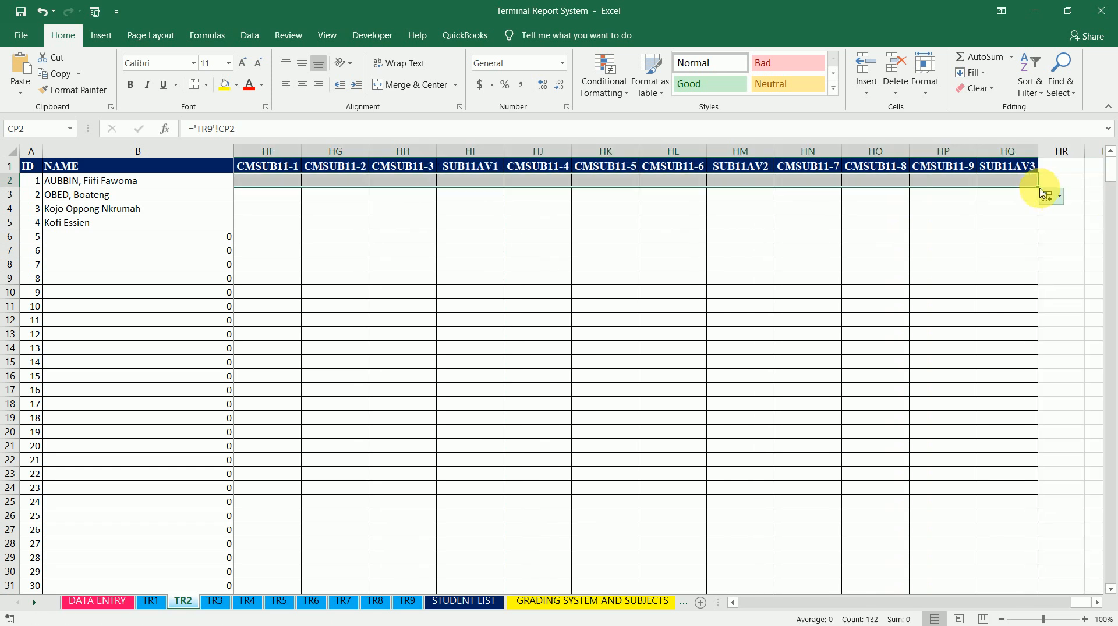
Fill sheet TR2's row-2 CMSUB formulas down through row 510
{"action": "mouse_move", "coordinate": [1042, 355]}
{"action": "left_mouse_down"}
{"action": "mouse_move", "coordinate": [1022, 619]}
{"action": "mouse_move", "coordinate": [1010, 621]}
{"action": "mouse_move", "coordinate": [998, 429]}
{"action": "mouse_move", "coordinate": [1002, 438]}
{"action": "left_mouse_up"}
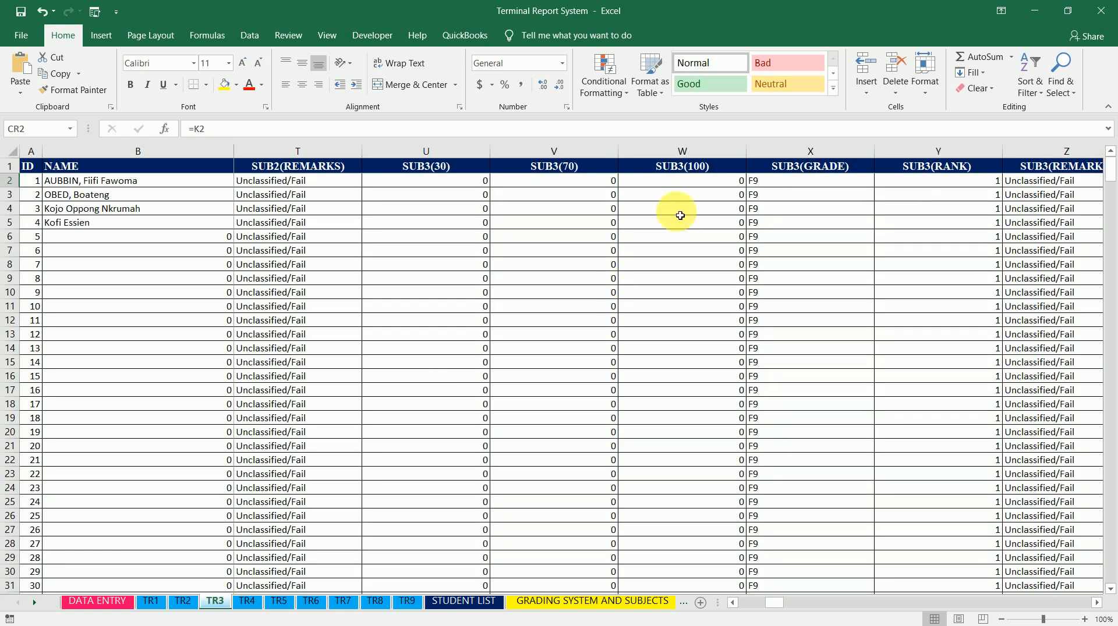
On sheet TR3, link cell CP2 (CMSUB1-1) to sheet TR9's CP2, then fill it across to HQ and down to row 510
{"action": "left_click", "coordinate": [910, 185]}
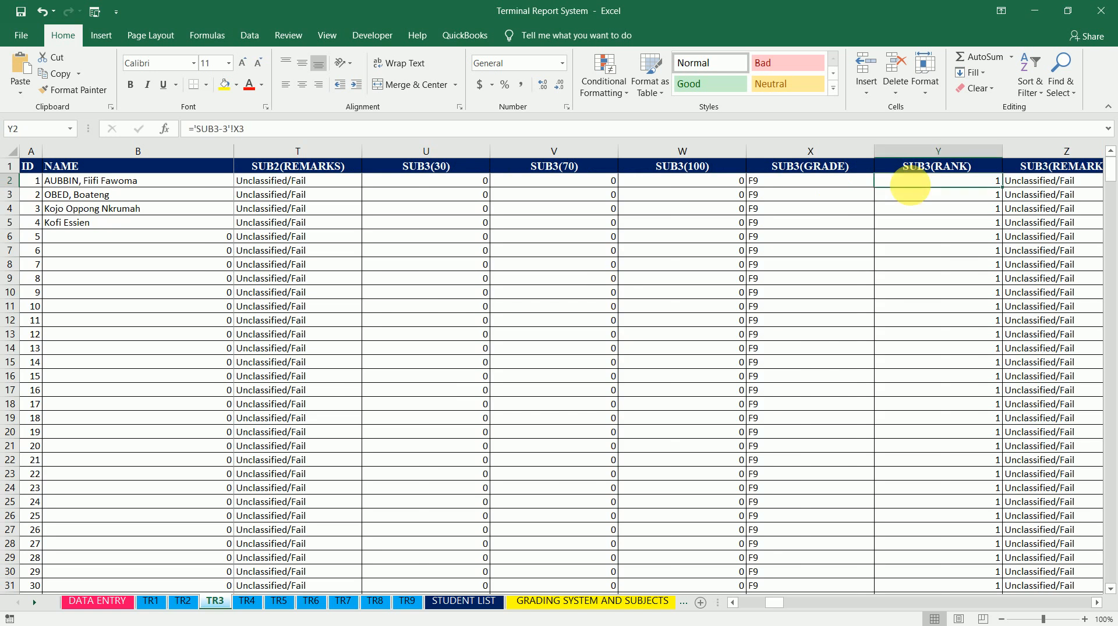
{"action": "key", "text": "ctrl+Right"}
{"action": "key", "text": "Right"}
{"action": "key", "text": "Right"}
{"action": "key", "text": "Right"}
{"action": "key", "text": "Right"}
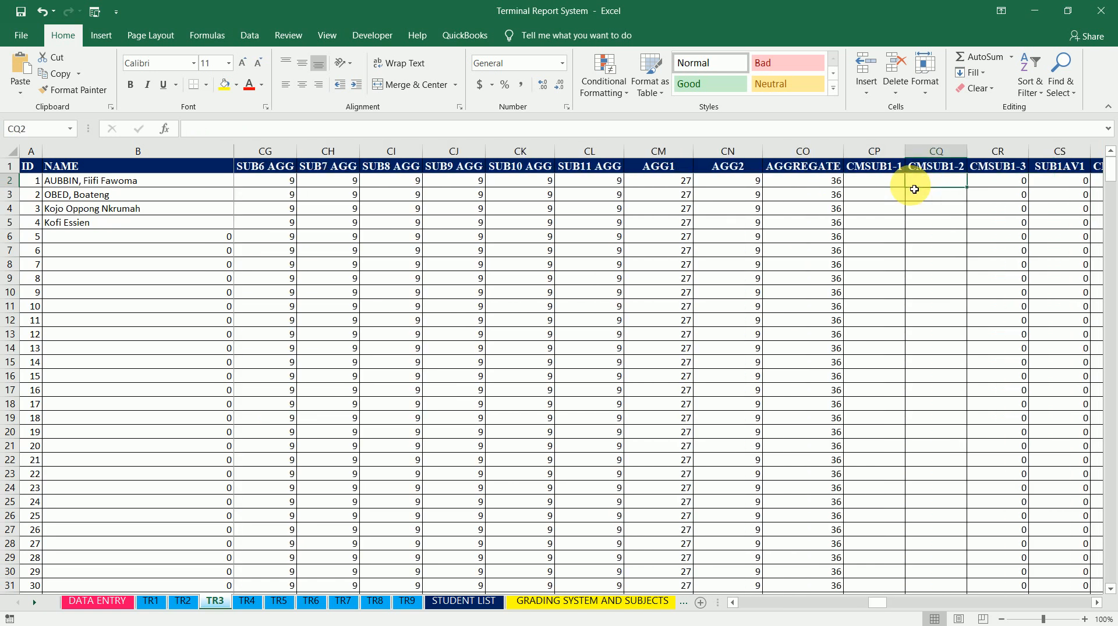
{"action": "key", "text": "Left"}
{"action": "key", "text": "Left"}
{"action": "key", "text": "Left"}
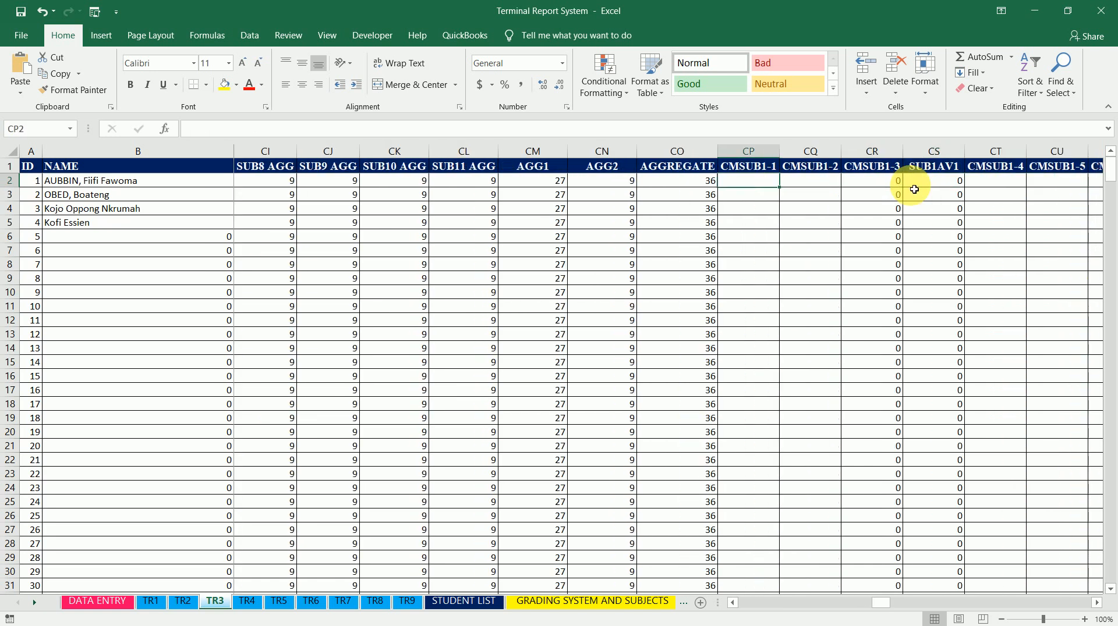
{"action": "type", "text": "="}
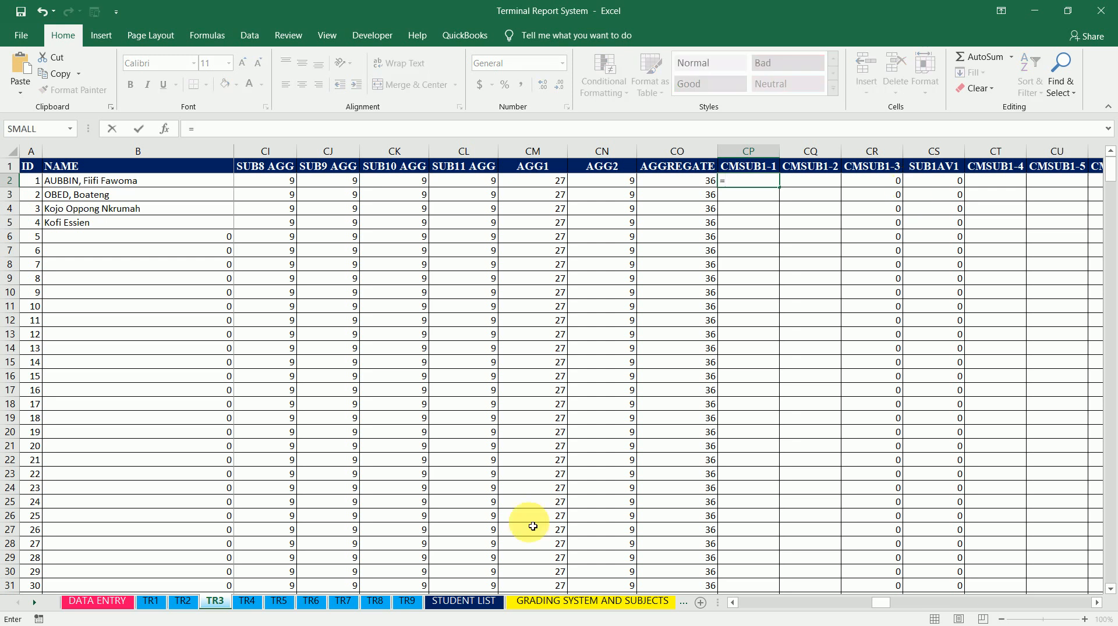
{"action": "left_click", "coordinate": [419, 607]}
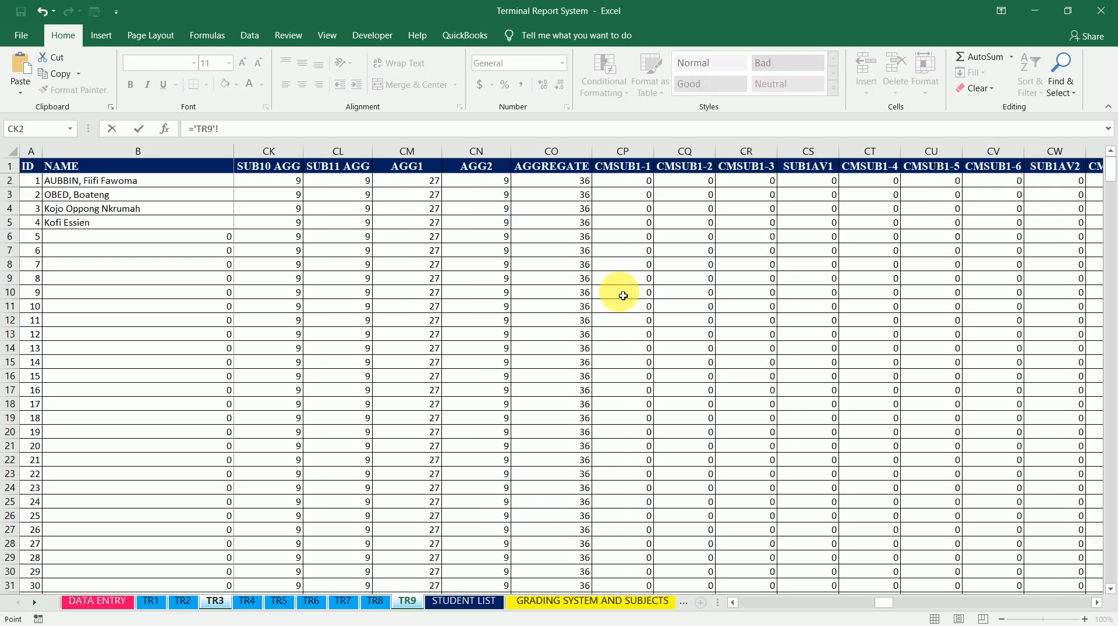
{"action": "left_click", "coordinate": [631, 185]}
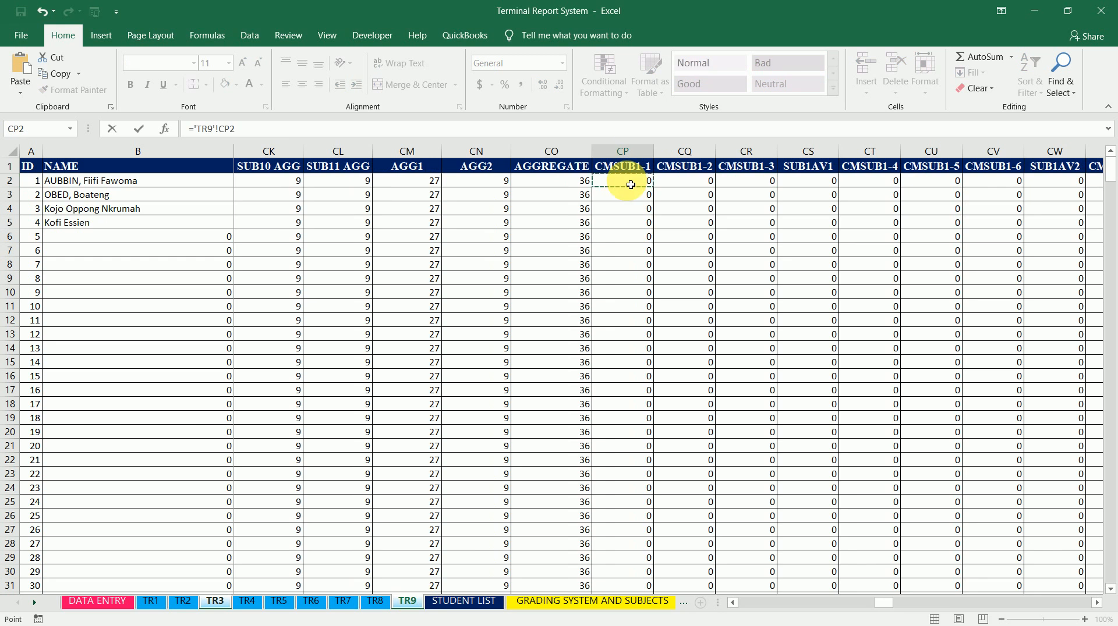
{"action": "key", "text": "Return"}
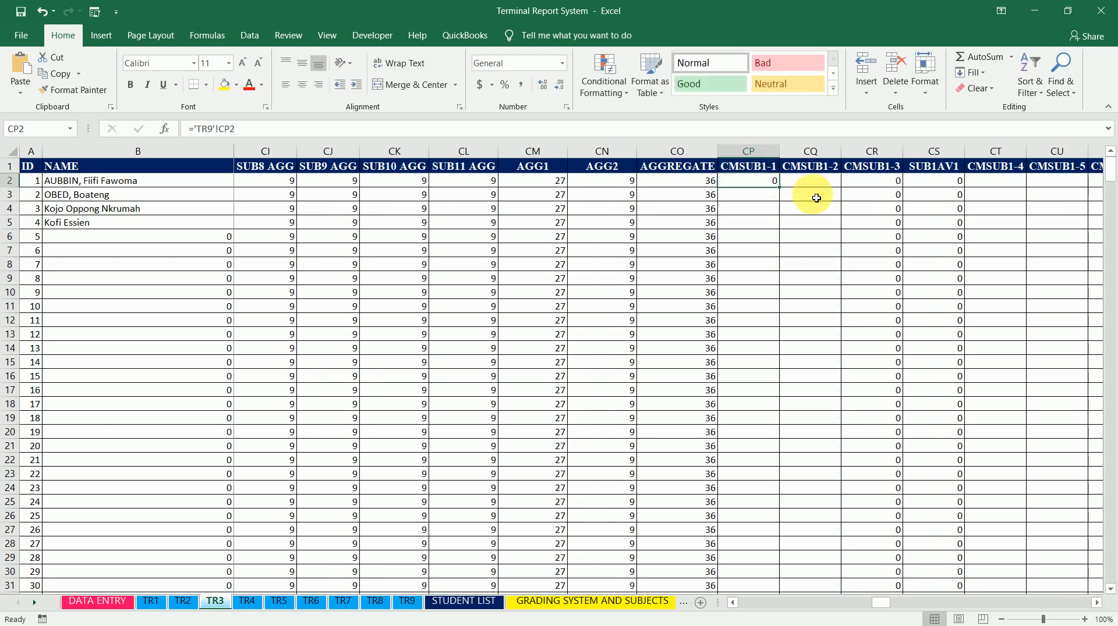
{"action": "left_click_drag", "start_coordinate": [781, 193], "coordinate": [958, 568]}
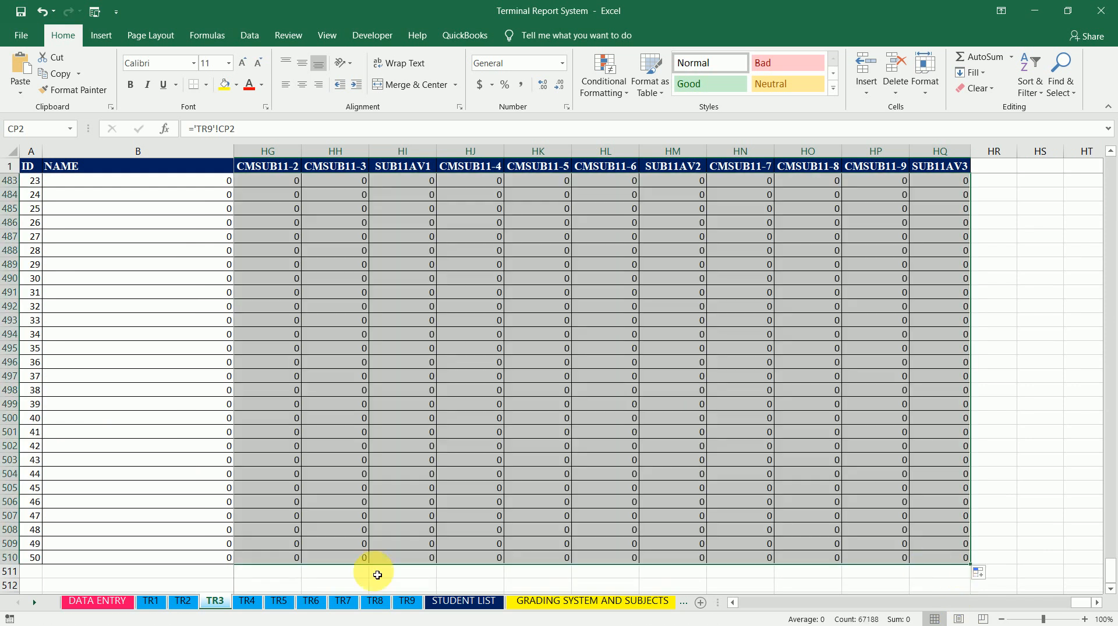
On sheet TR4, link cell CP2 (CMSUB1-1) to sheet TR9's CP2, then fill it across to HQ and down to row 510
{"action": "left_click", "coordinate": [245, 606]}
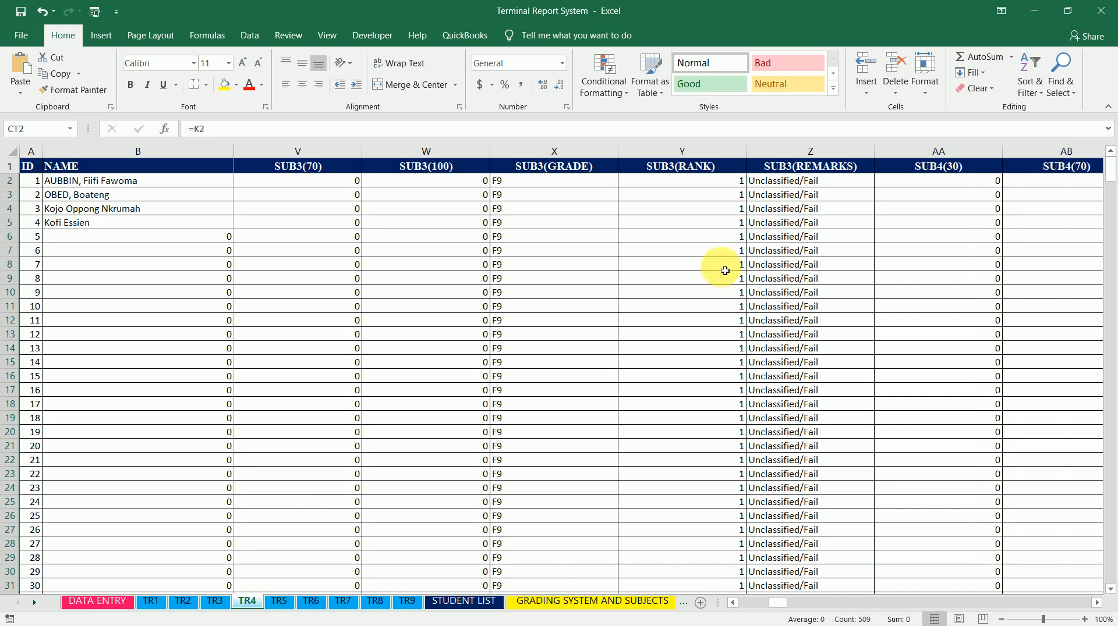
{"action": "left_click", "coordinate": [806, 183]}
{"action": "key", "text": "ctrl+Right"}
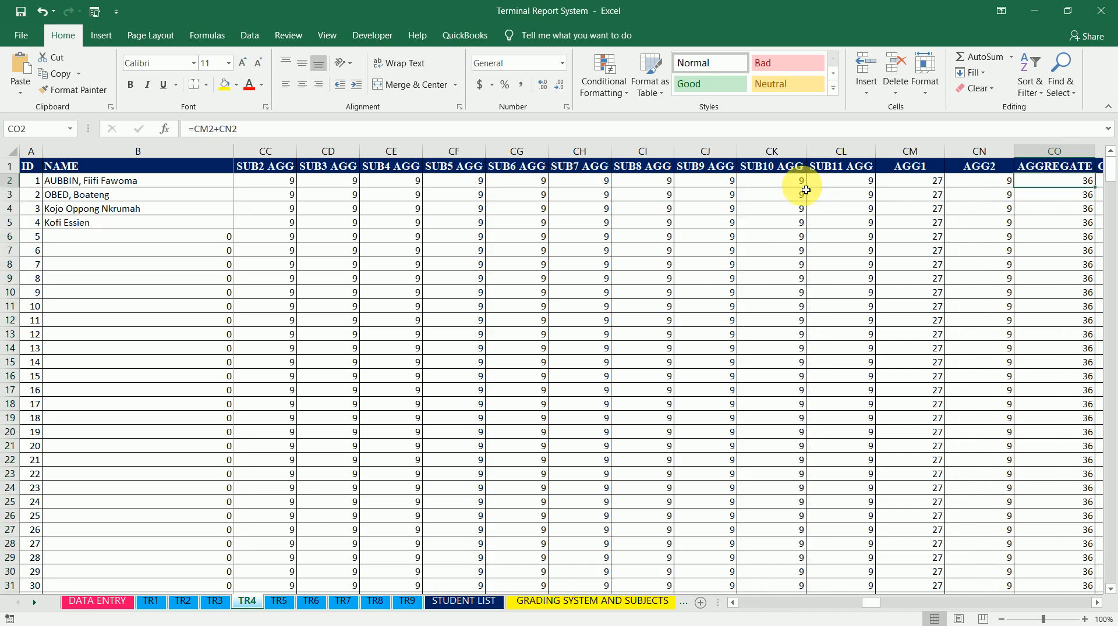
{"action": "key", "text": "Right"}
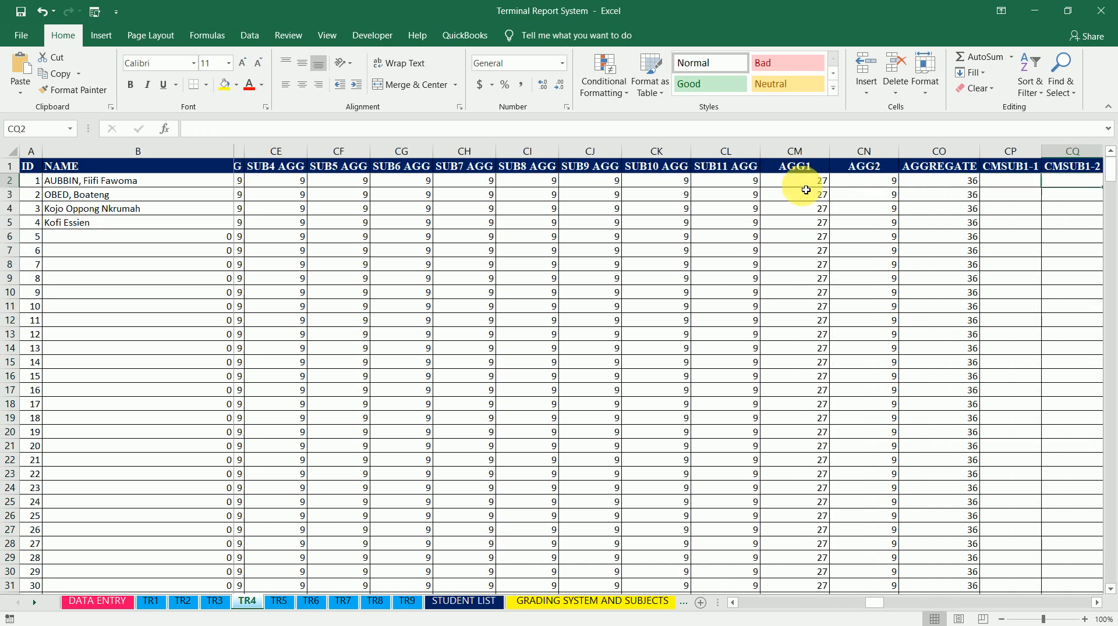
{"action": "type", "text": "="}
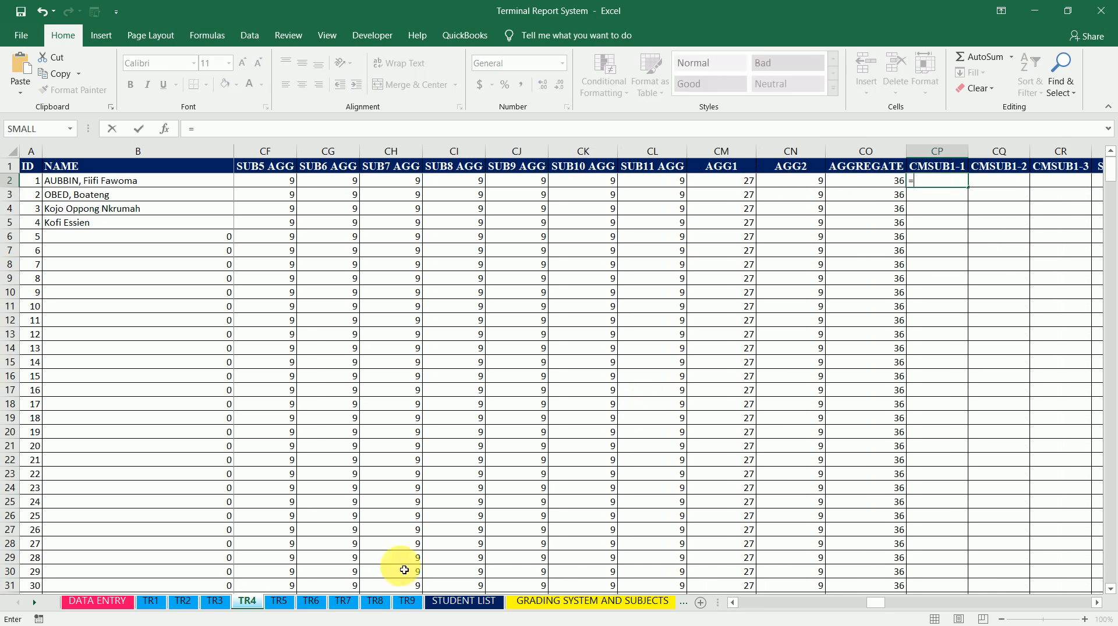
{"action": "left_click", "coordinate": [405, 608]}
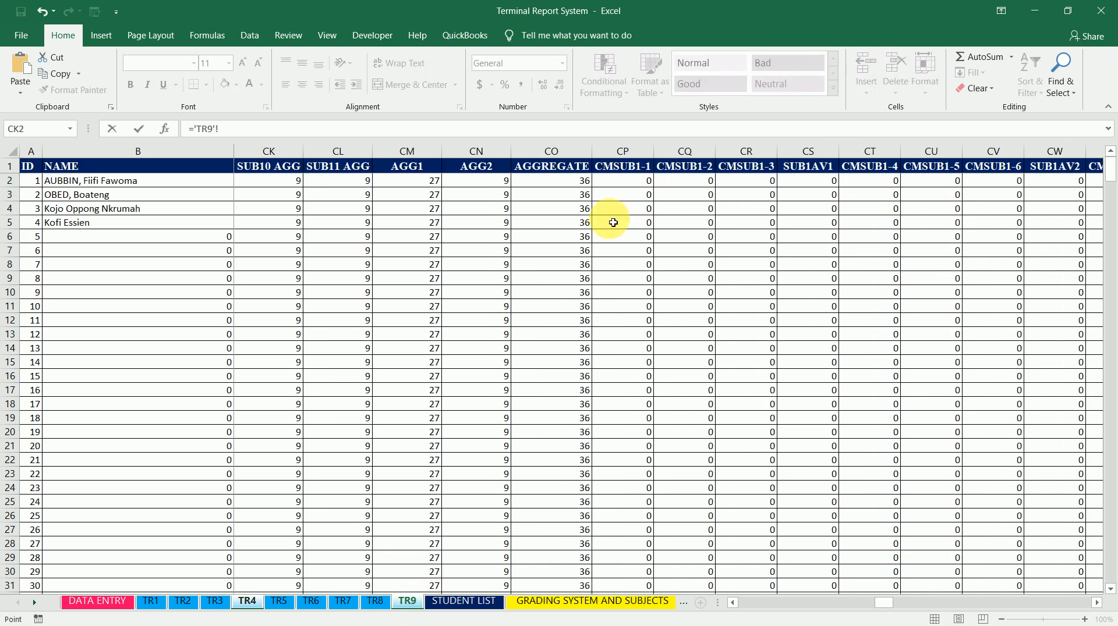
{"action": "left_click", "coordinate": [638, 183]}
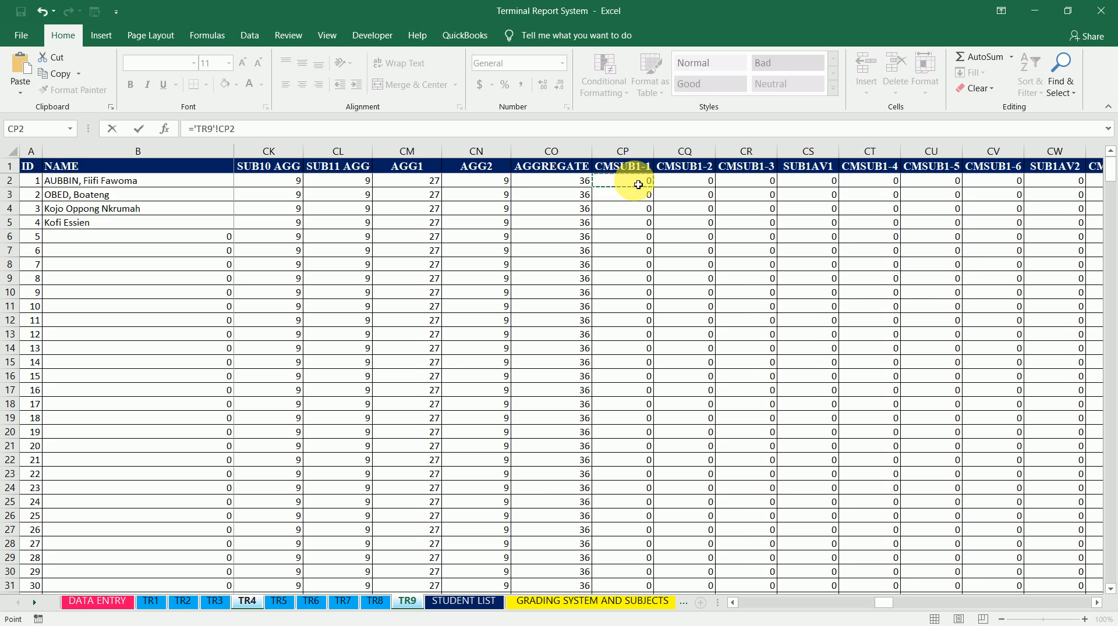
{"action": "key", "text": "Return"}
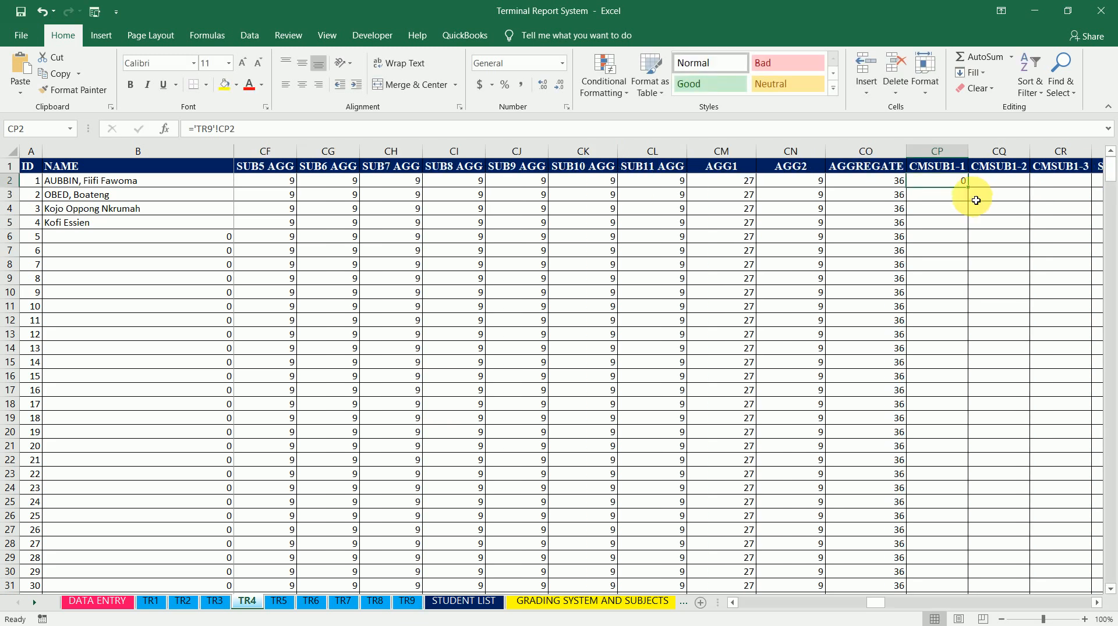
{"action": "left_click_drag", "start_coordinate": [973, 194], "coordinate": [1031, 565]}
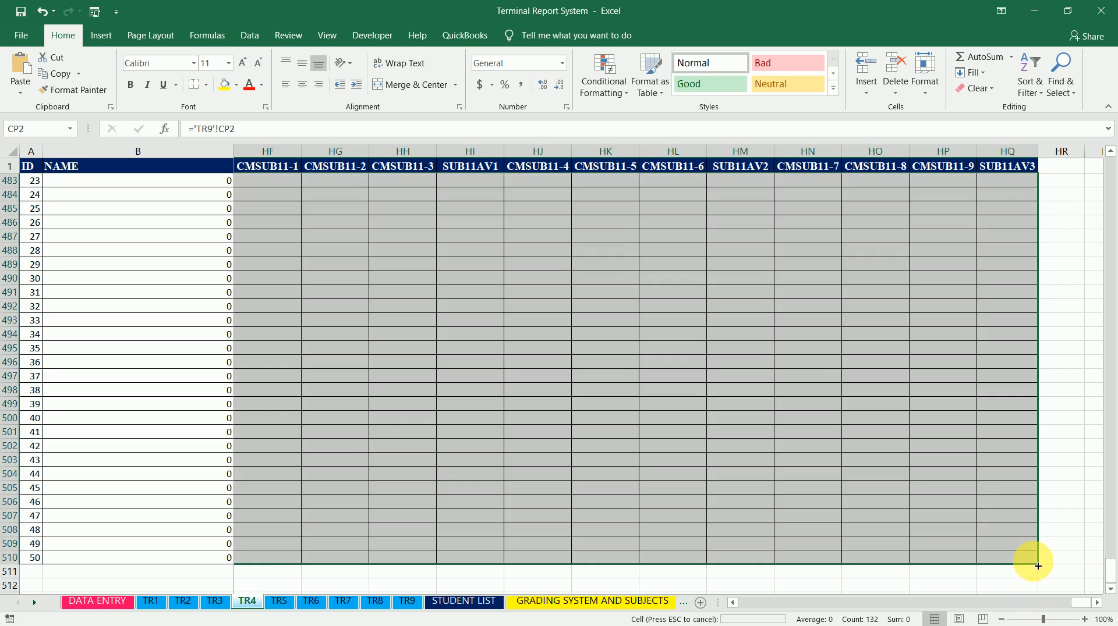
On sheet TR5, link cell CP2 (CMSUB1-1) to sheet TR9's CP2 and fill it across to HQ2
{"action": "left_click", "coordinate": [282, 602]}
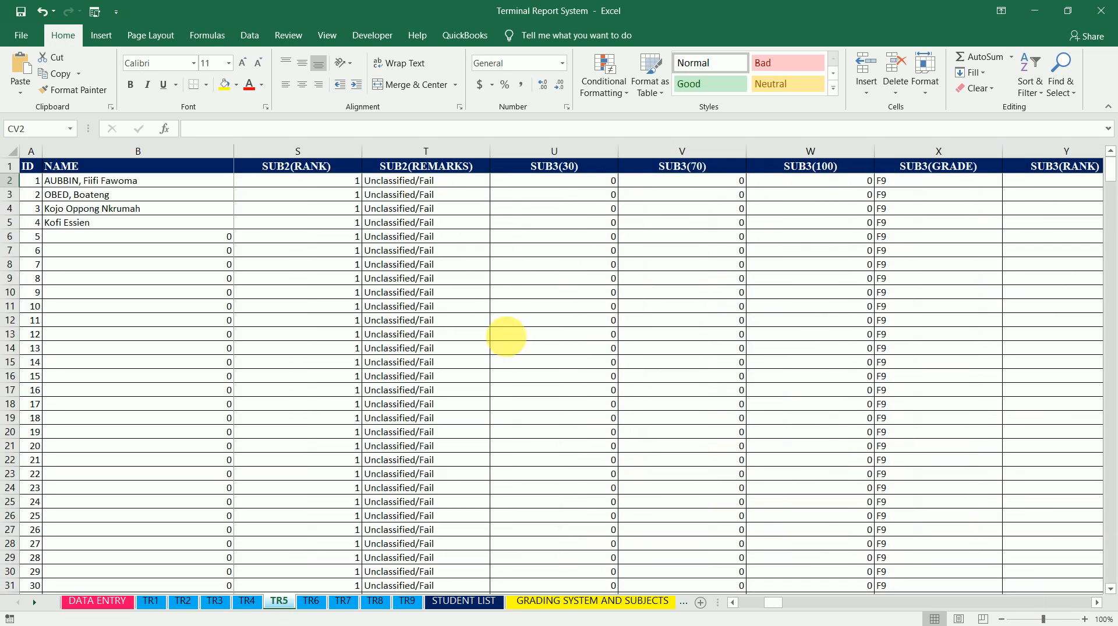
{"action": "left_click", "coordinate": [712, 187]}
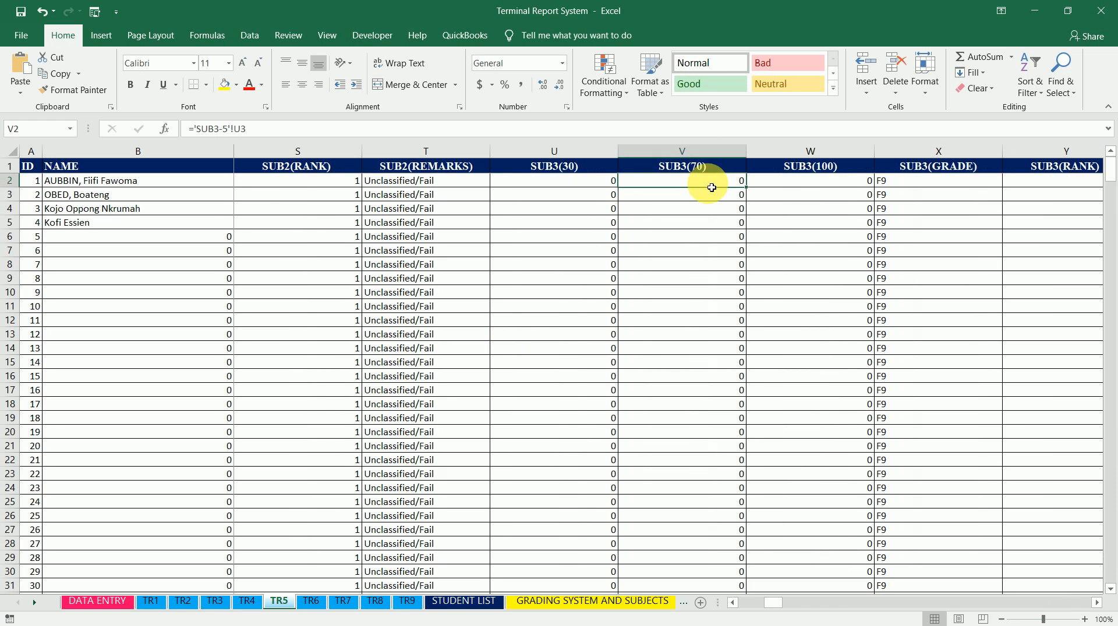
{"action": "key", "text": "ctrl+Right"}
{"action": "key", "text": "Right"}
{"action": "key", "text": "Right"}
{"action": "key", "text": "Right"}
{"action": "key", "text": "Right"}
{"action": "key", "text": "Left"}
{"action": "key", "text": "Left"}
{"action": "key", "text": "Left"}
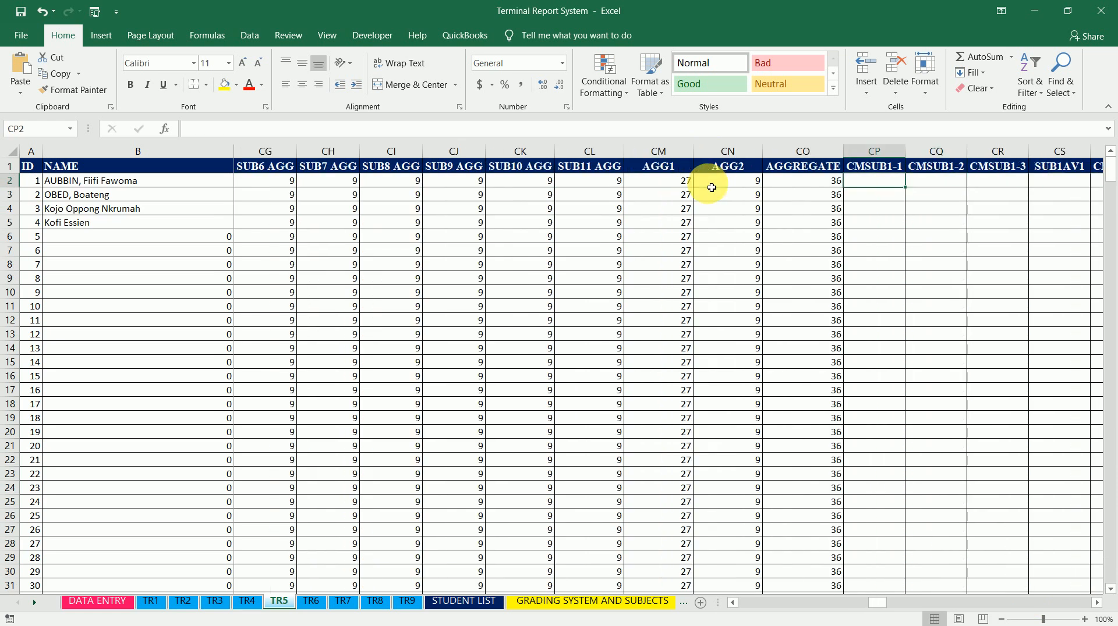
{"action": "type", "text": "="}
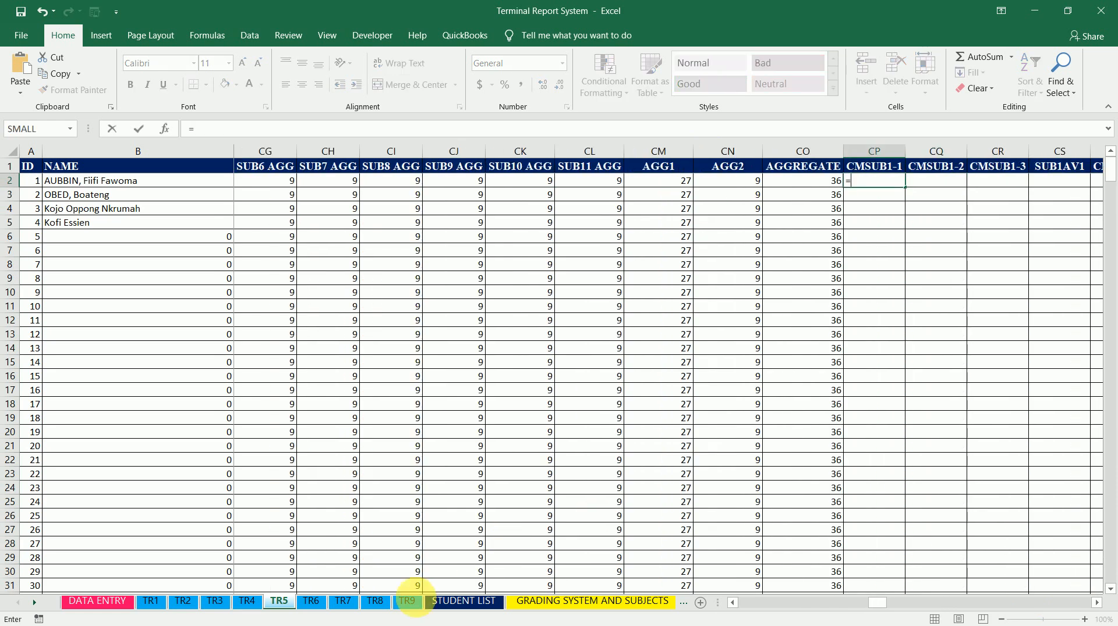
{"action": "left_click", "coordinate": [408, 602]}
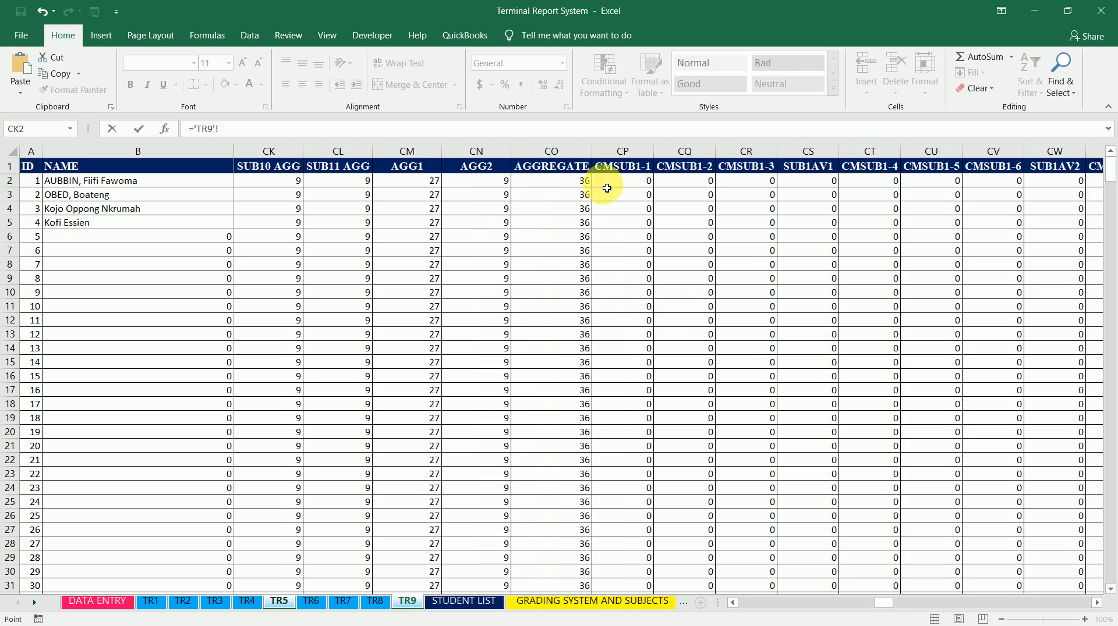
{"action": "left_click", "coordinate": [639, 186]}
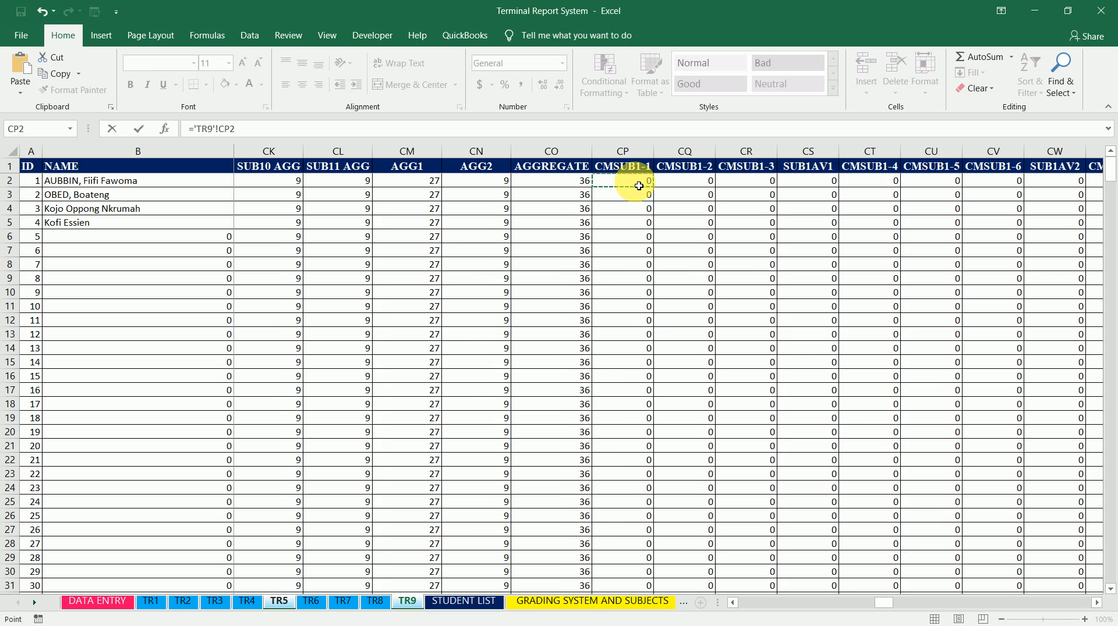
{"action": "key", "text": "Return"}
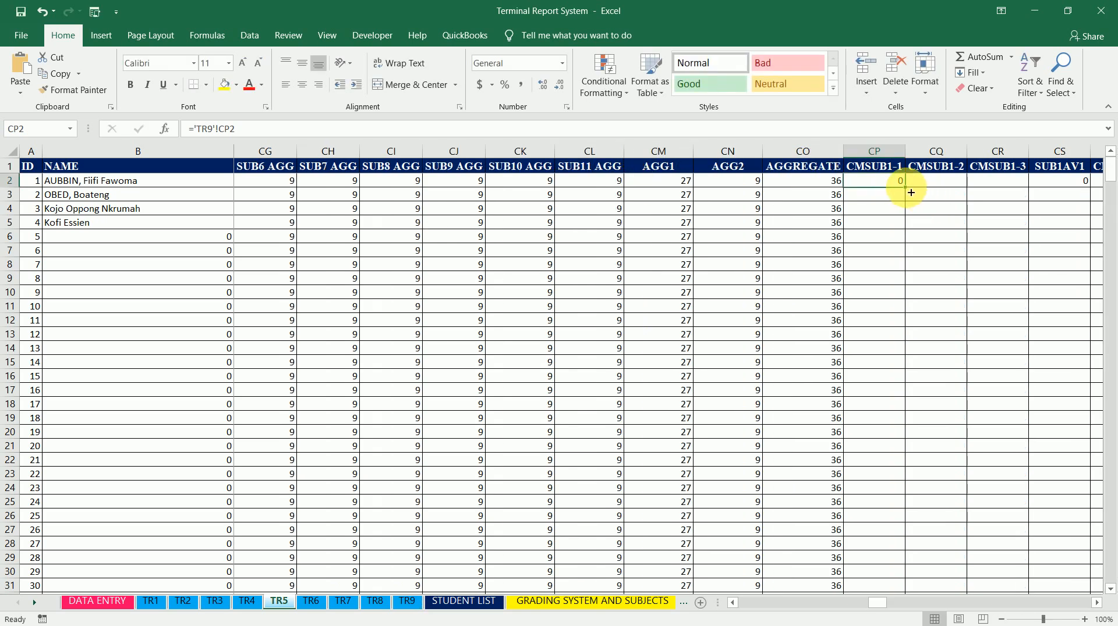
{"action": "left_click_drag", "start_coordinate": [911, 192], "coordinate": [1031, 192]}
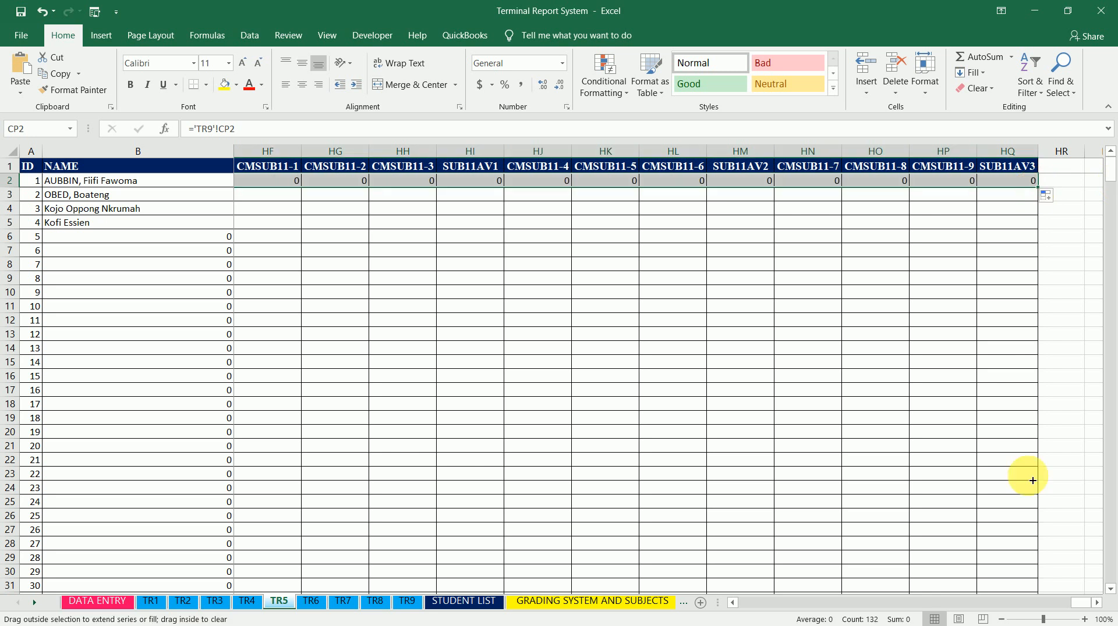
Fill sheet TR5's row-2 CMSUB formulas down through row 510
{"action": "scroll", "coordinate": [1032, 481], "scroll_direction": "down", "scroll_amount": 20}
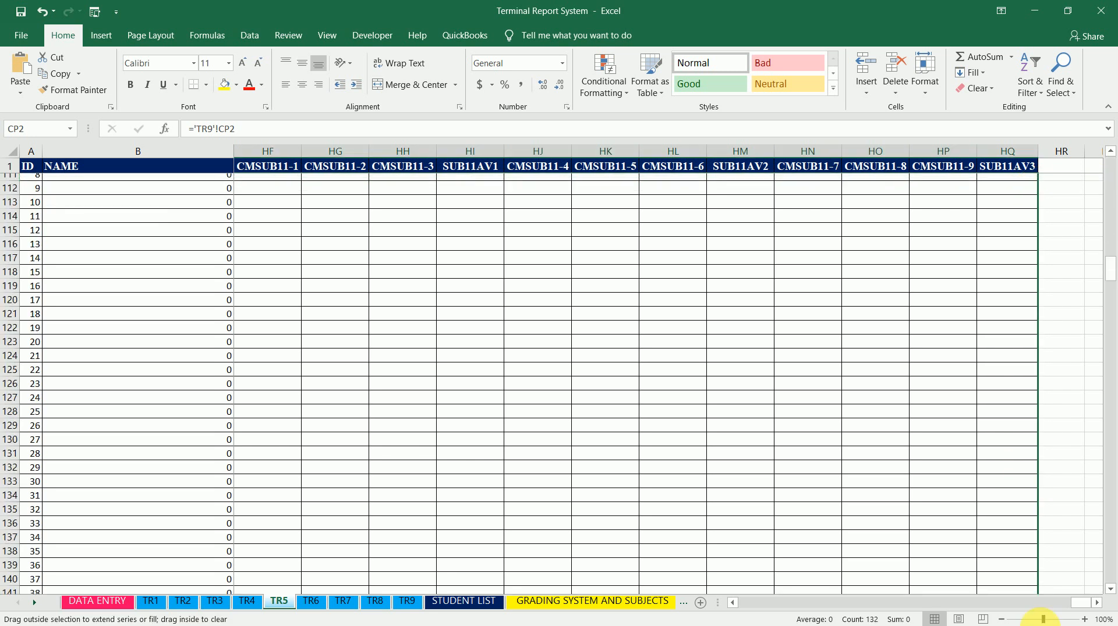
{"action": "scroll", "coordinate": [1042, 618], "scroll_direction": "down", "scroll_amount": 20}
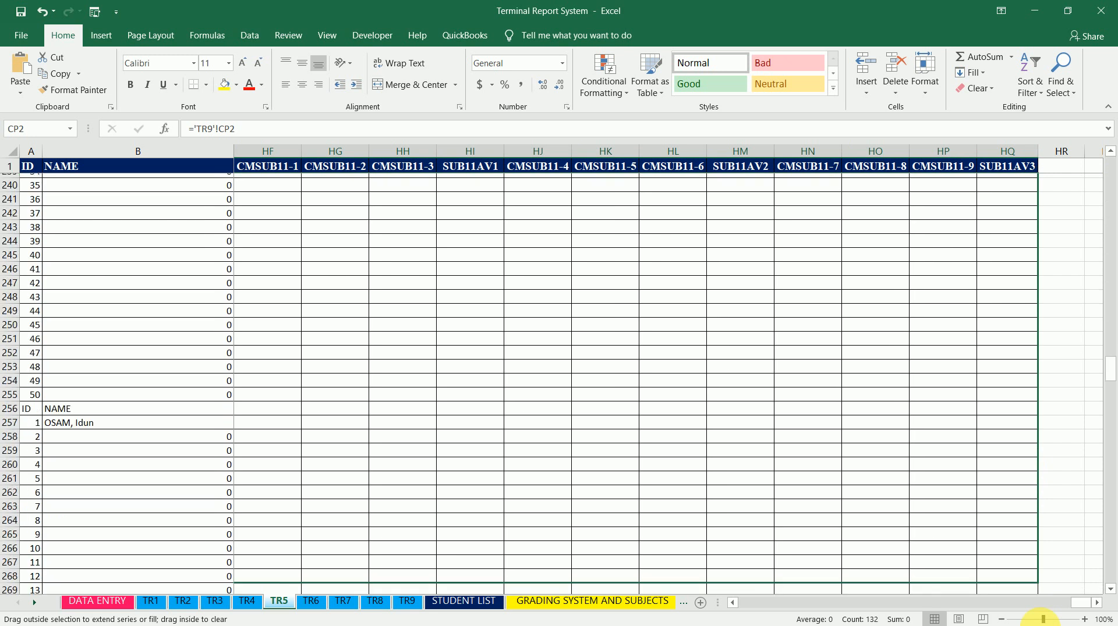
{"action": "scroll", "coordinate": [1042, 618], "scroll_direction": "down", "scroll_amount": 20}
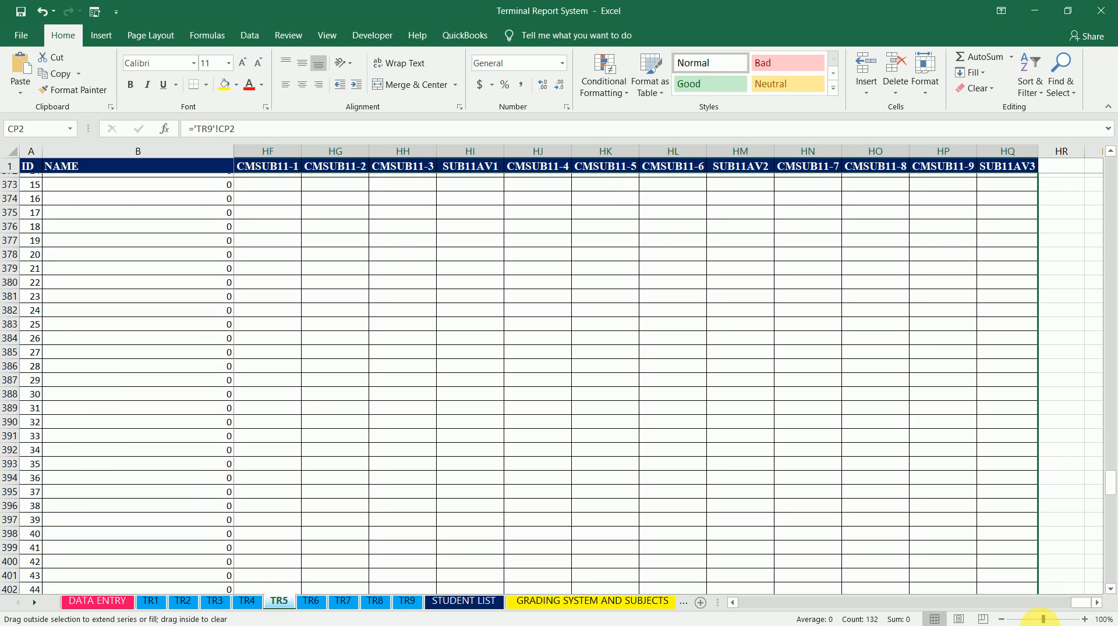
{"action": "scroll", "coordinate": [1042, 619], "scroll_direction": "down", "scroll_amount": 8}
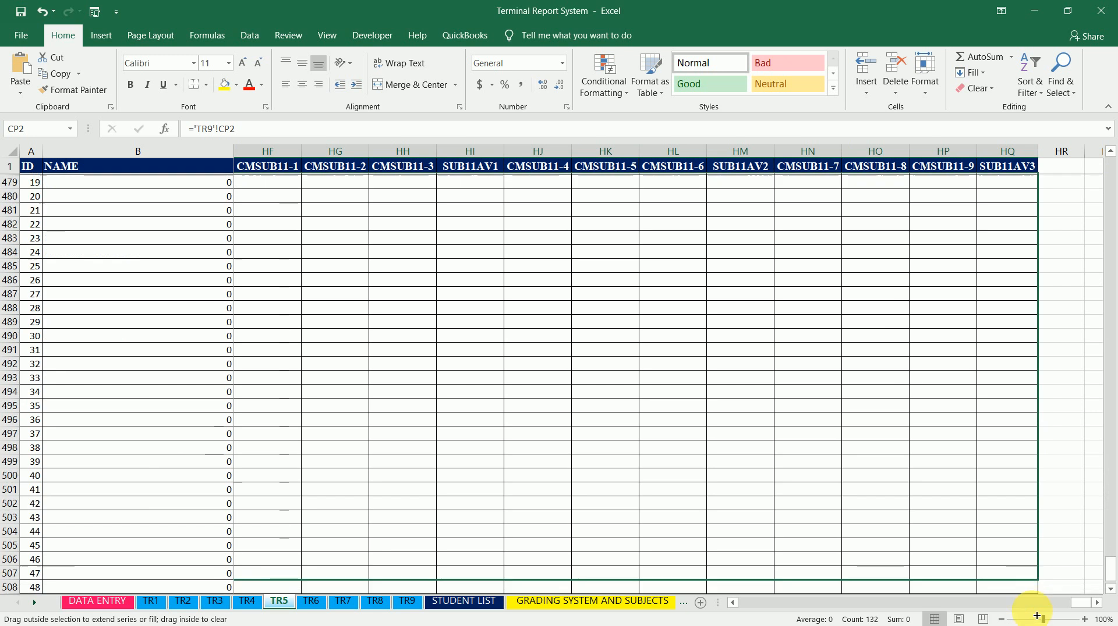
{"action": "left_click_drag", "start_coordinate": [1037, 616], "coordinate": [553, 583]}
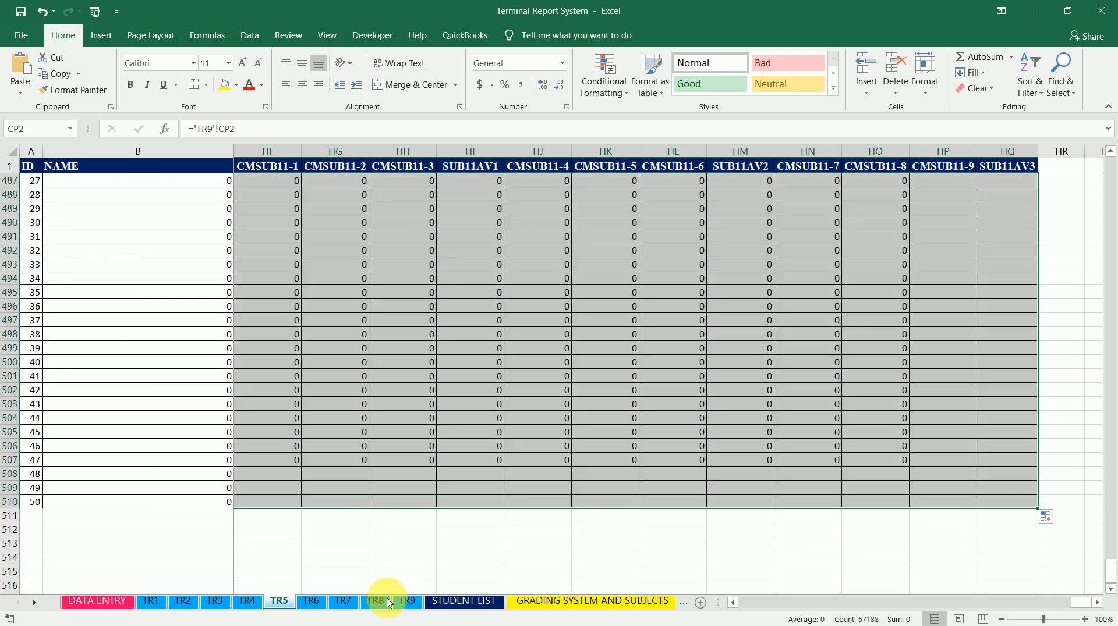
On sheet TR6, link cell CP2 (CMSUB1-1) to sheet TR9's CP2
{"action": "left_click", "coordinate": [312, 607]}
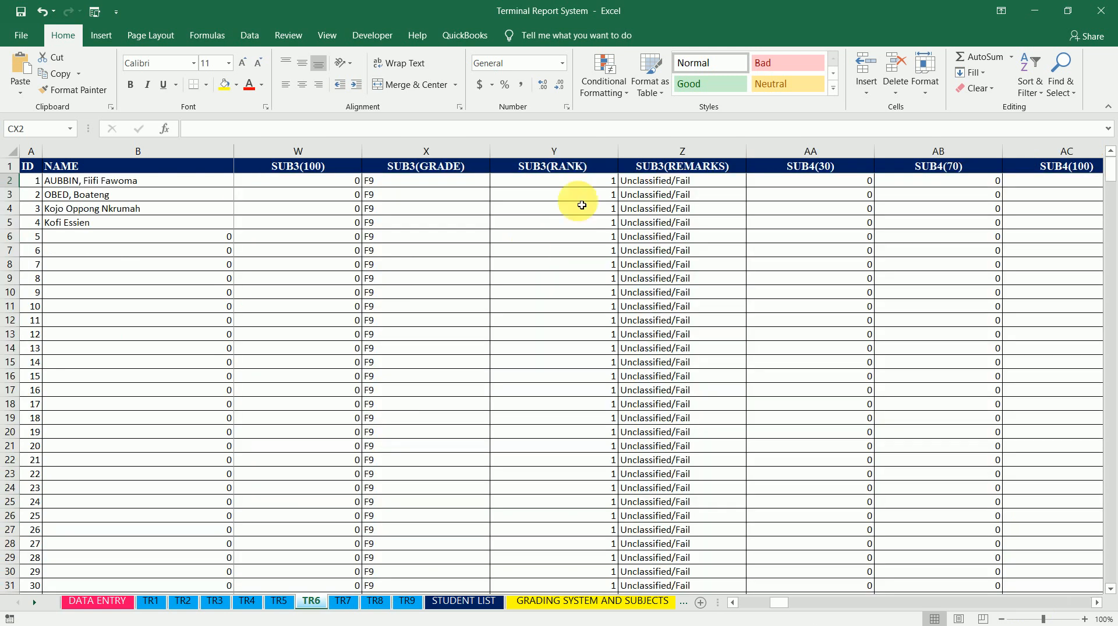
{"action": "left_click", "coordinate": [658, 181]}
{"action": "key", "text": "ctrl+Right"}
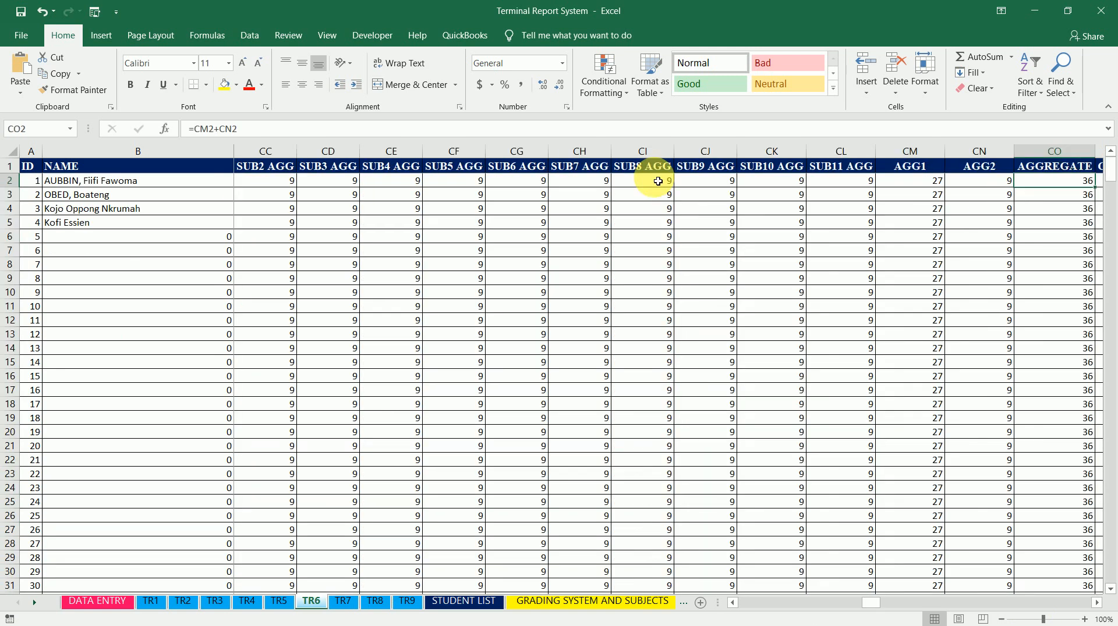
{"action": "key", "text": "Right"}
{"action": "type", "text": "="}
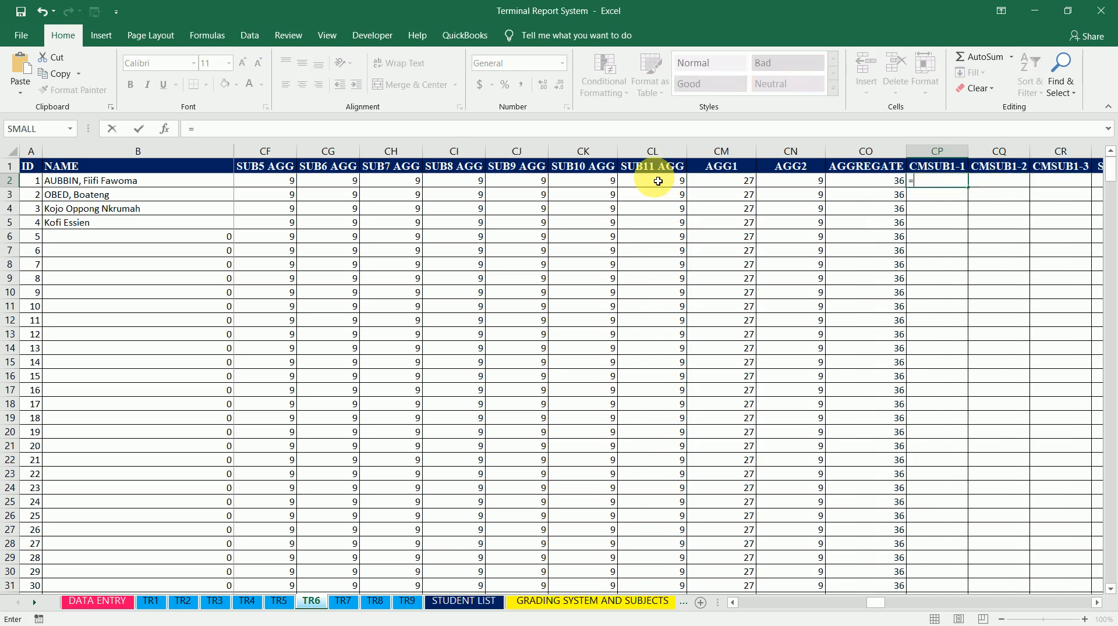
{"action": "left_click", "coordinate": [415, 603]}
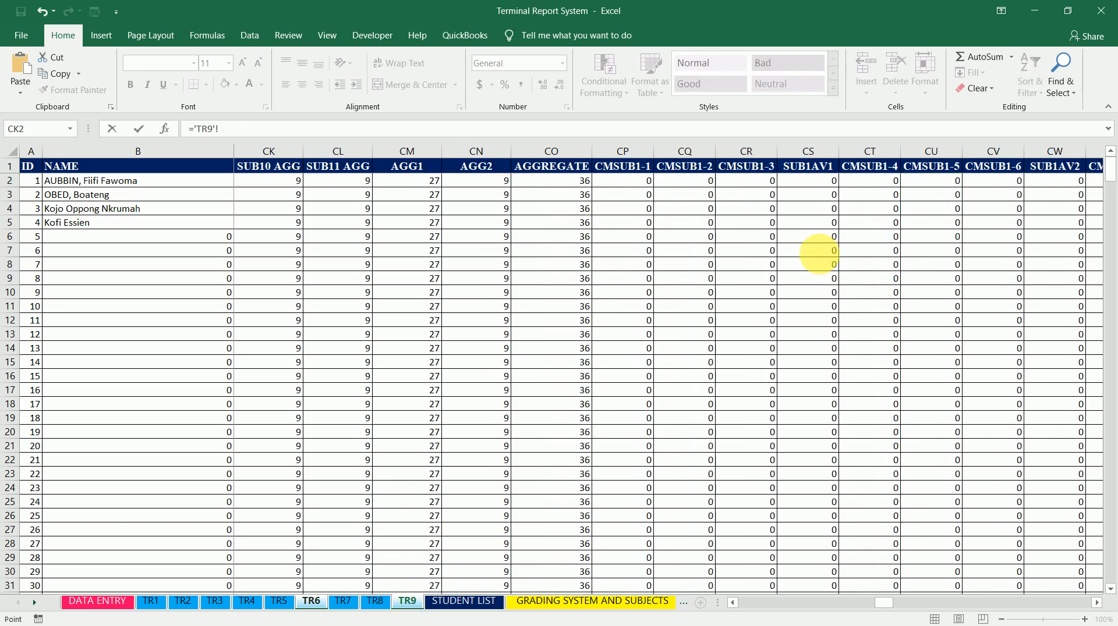
{"action": "left_click", "coordinate": [625, 188]}
{"action": "key", "text": "Return"}
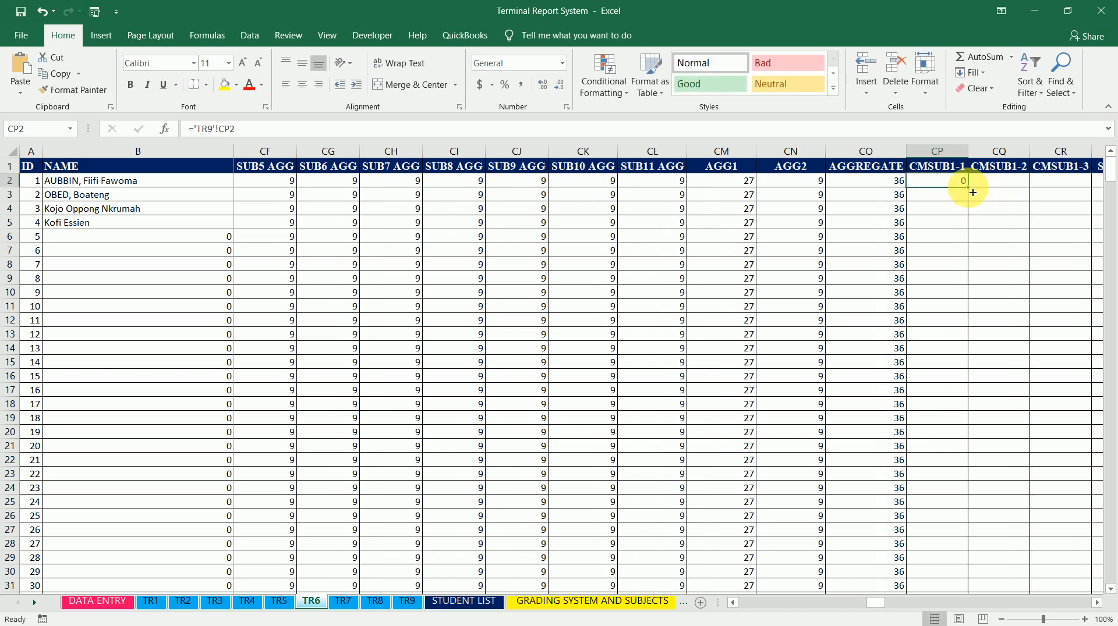
Fill sheet TR6's CP2 formula across to column HQ and down through row 510
{"action": "left_click_drag", "start_coordinate": [972, 192], "coordinate": [1019, 551]}
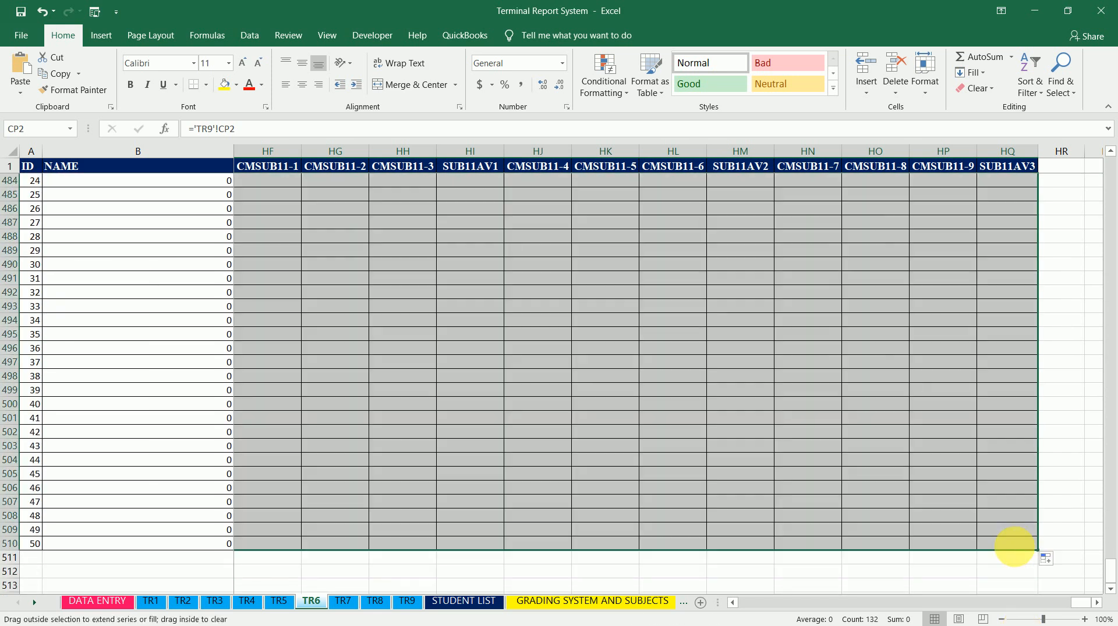
On sheet TR7, link cell CP2 (CMSUB1-1) to sheet TR9's CP2, then fill it across to HQ and down to row 510
{"action": "left_click", "coordinate": [344, 601]}
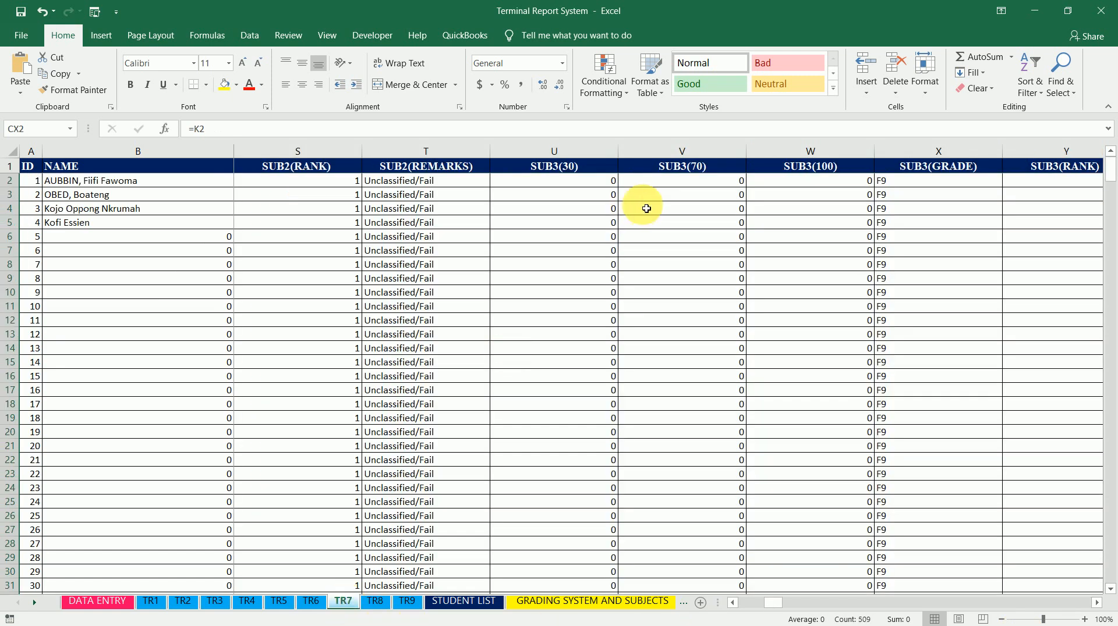
{"action": "left_click", "coordinate": [659, 183]}
{"action": "key", "text": "ctrl+Right"}
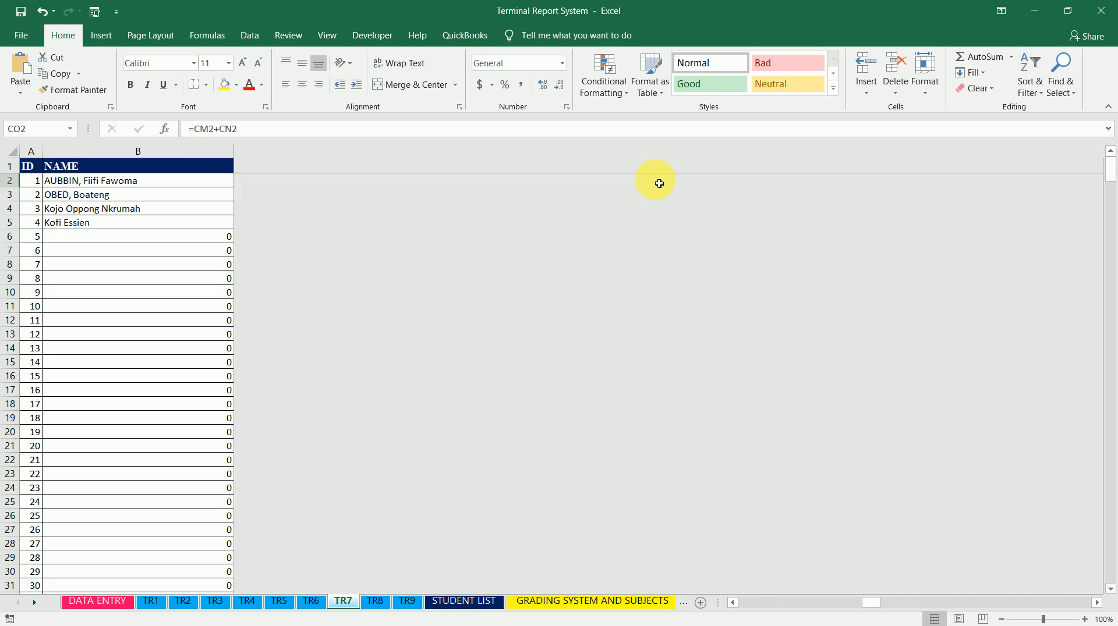
{"action": "key", "text": "Right"}
{"action": "type", "text": "="}
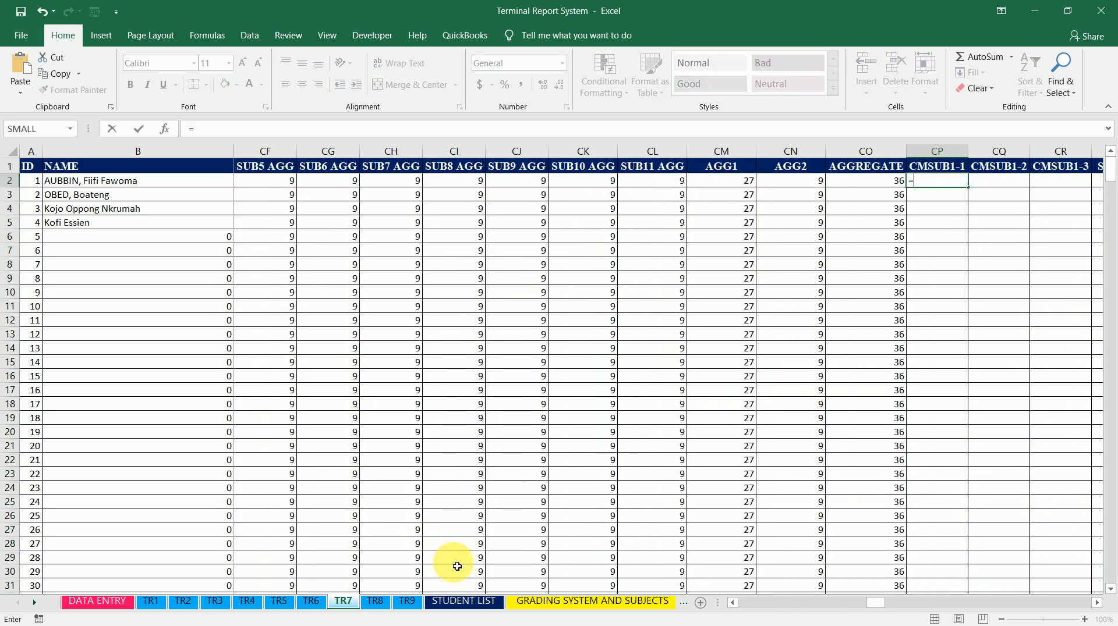
{"action": "left_click", "coordinate": [408, 608]}
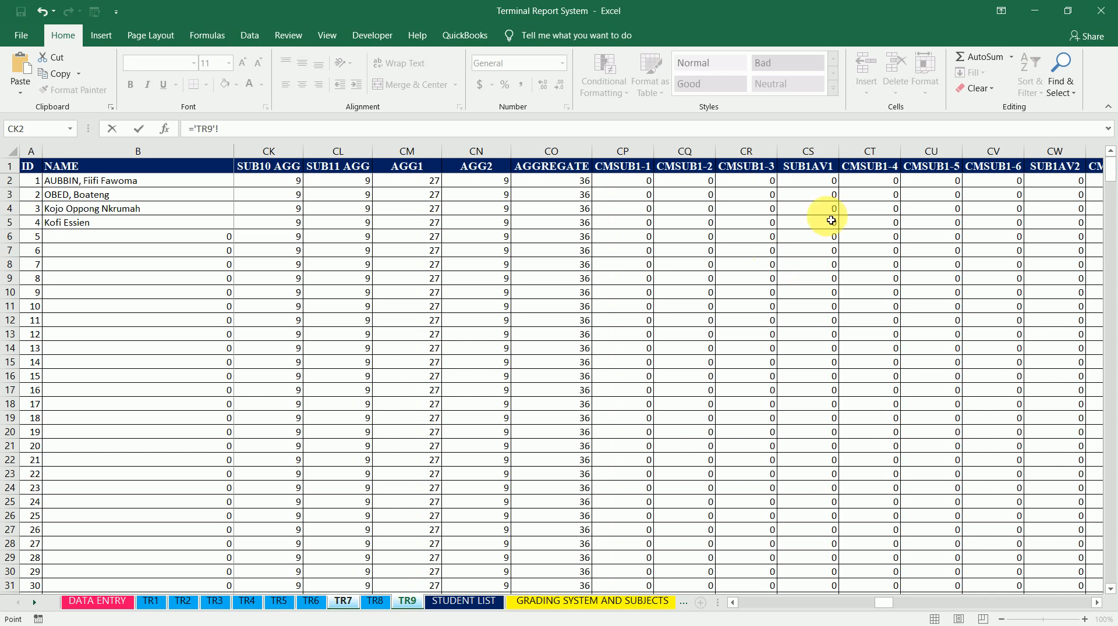
{"action": "left_click", "coordinate": [629, 188]}
{"action": "key", "text": "Return"}
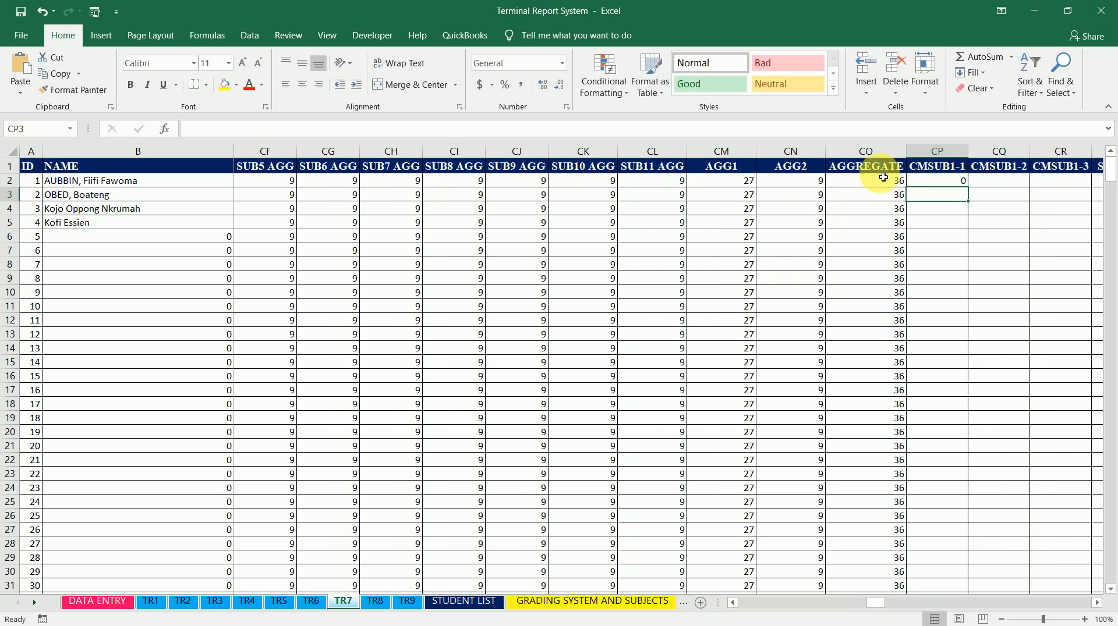
{"action": "left_click_drag", "start_coordinate": [974, 192], "coordinate": [1035, 564]}
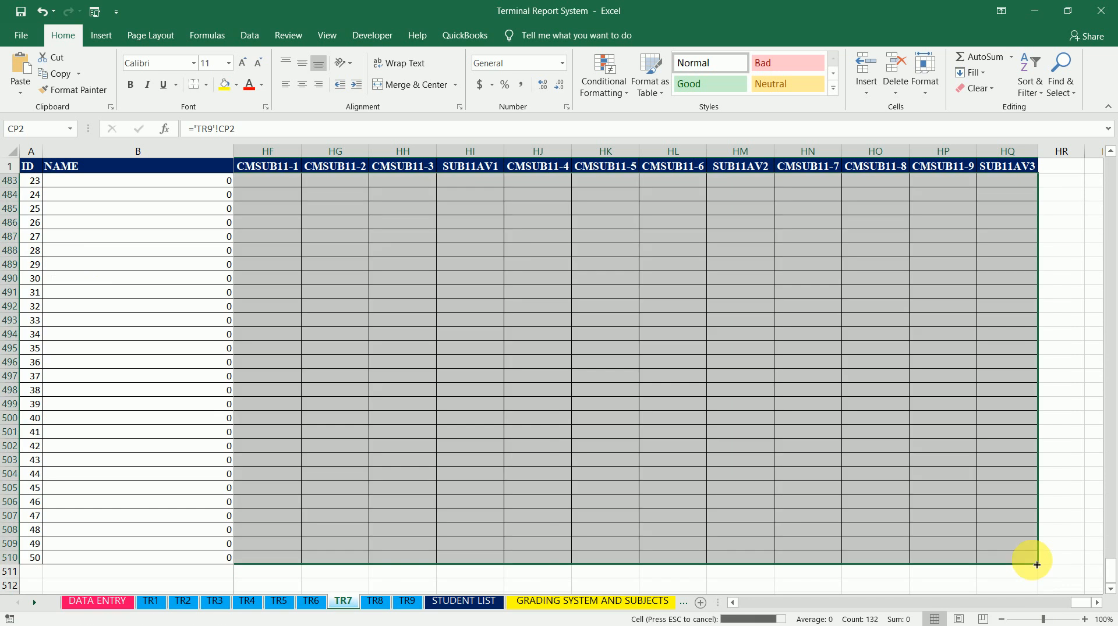
On sheet TR8, link cell CP2 (CMSUB1-1) to sheet TR9's CP2, then fill it across to HQ and down to row 510
{"action": "left_click", "coordinate": [374, 607]}
{"action": "left_click", "coordinate": [946, 183]}
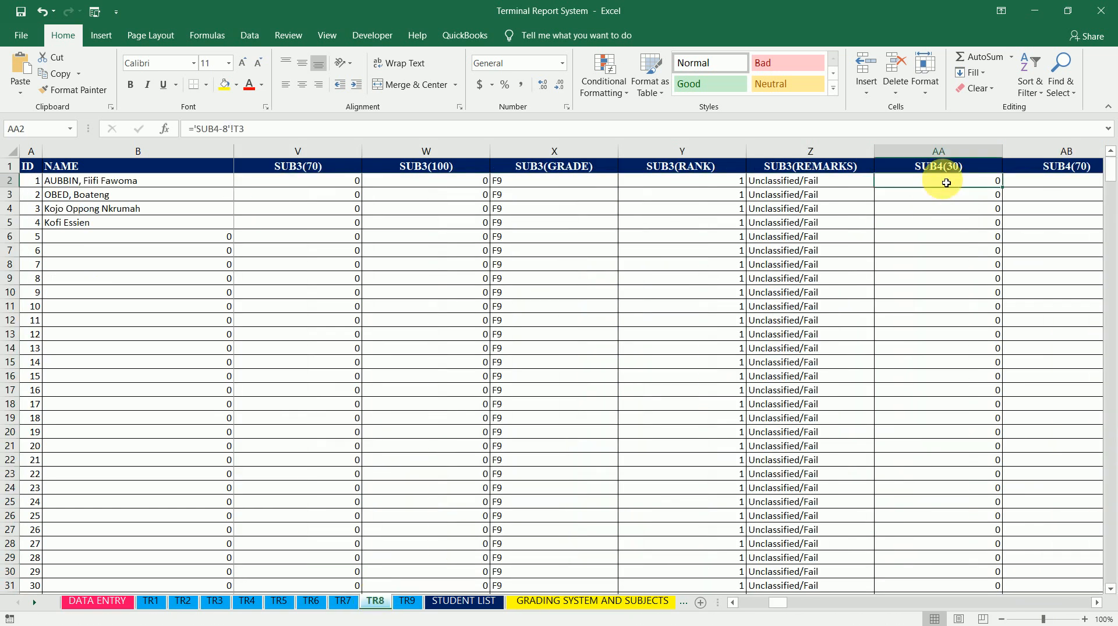
{"action": "key", "text": "ctrl+Right"}
{"action": "key", "text": "Right"}
{"action": "key", "text": "Right"}
{"action": "key", "text": "Right"}
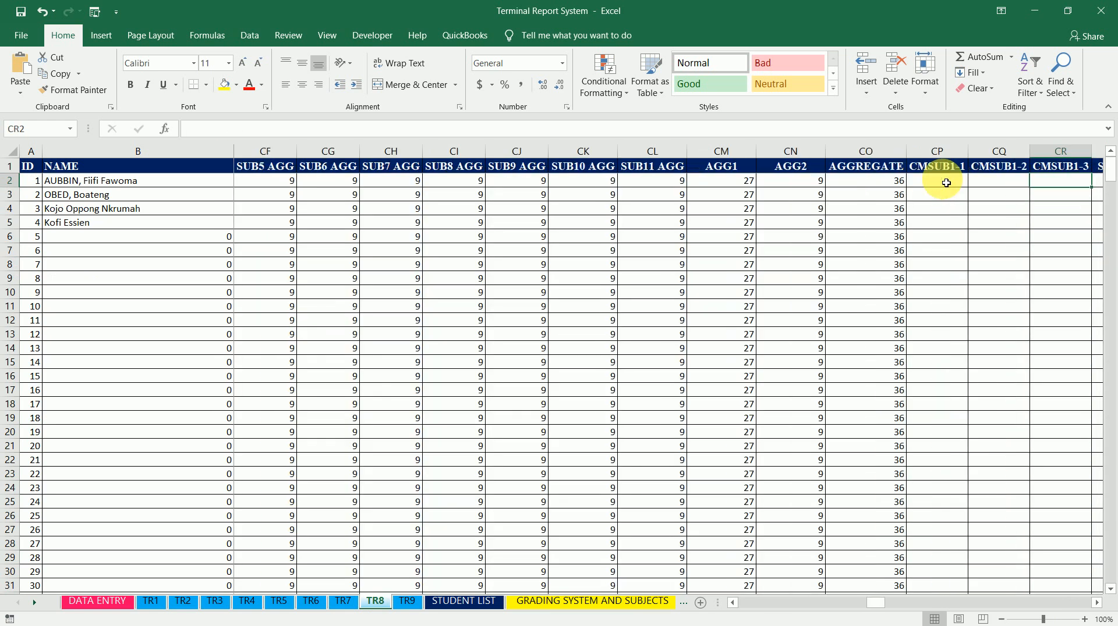
{"action": "key", "text": "Left"}
{"action": "key", "text": "Left"}
{"action": "type", "text": "="}
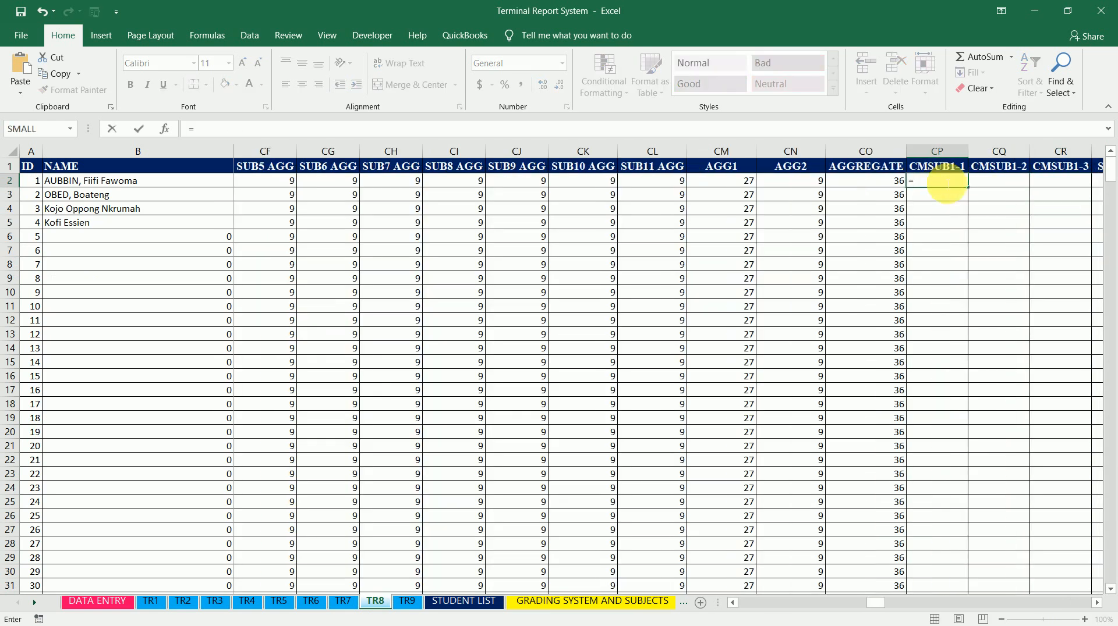
{"action": "left_click", "coordinate": [408, 603]}
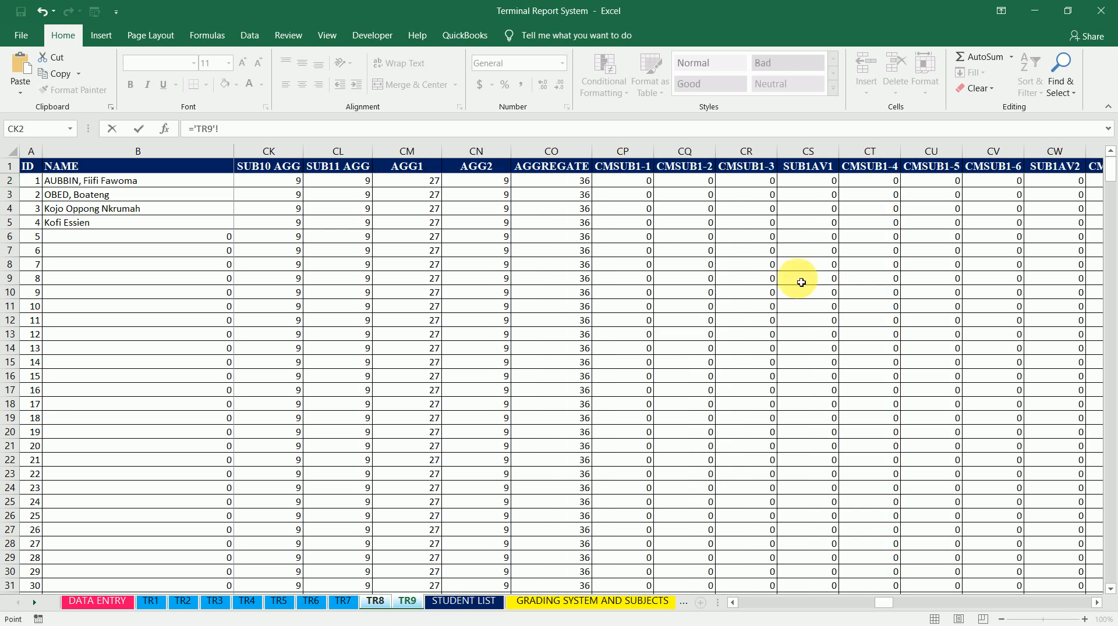
{"action": "left_click", "coordinate": [634, 187]}
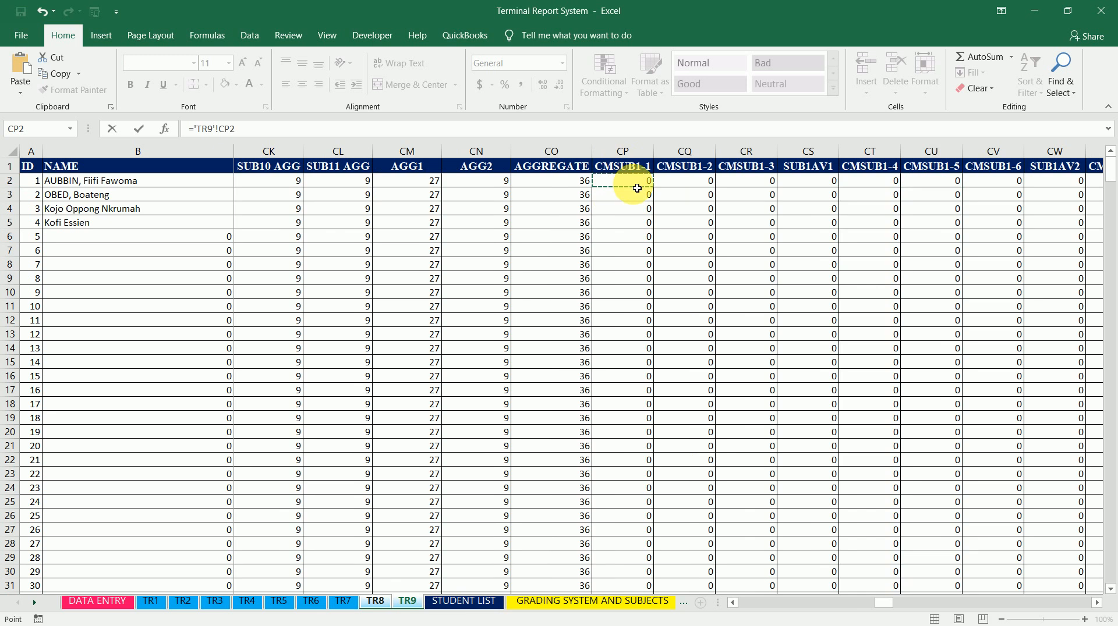
{"action": "key", "text": "Return"}
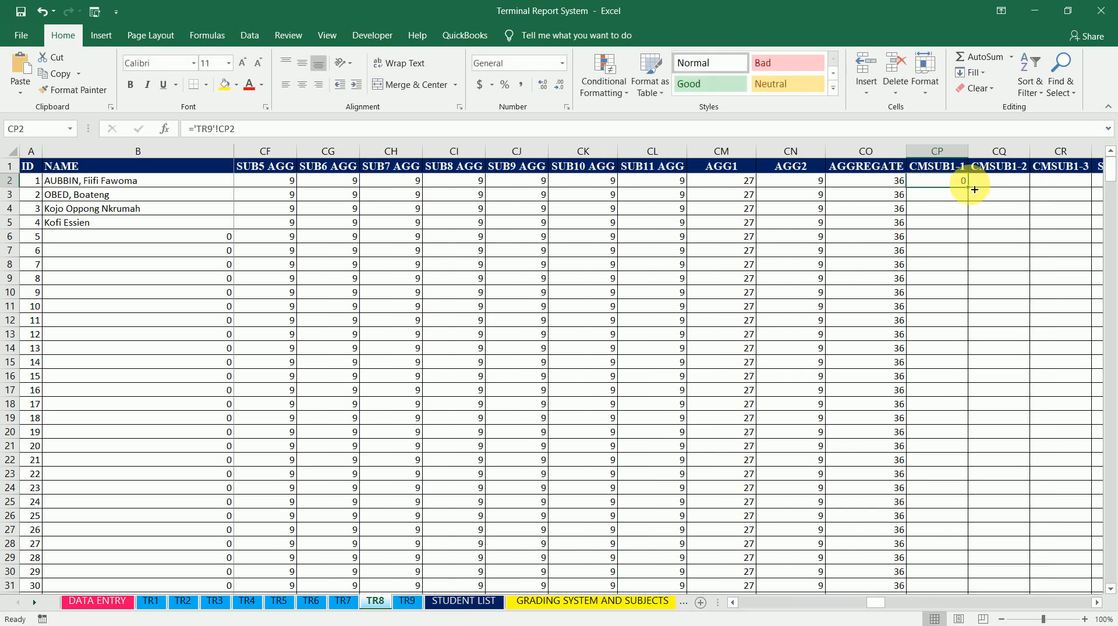
{"action": "left_click_drag", "start_coordinate": [974, 191], "coordinate": [1109, 200]}
{"action": "left_click_drag", "start_coordinate": [1110, 198], "coordinate": [1042, 571]}
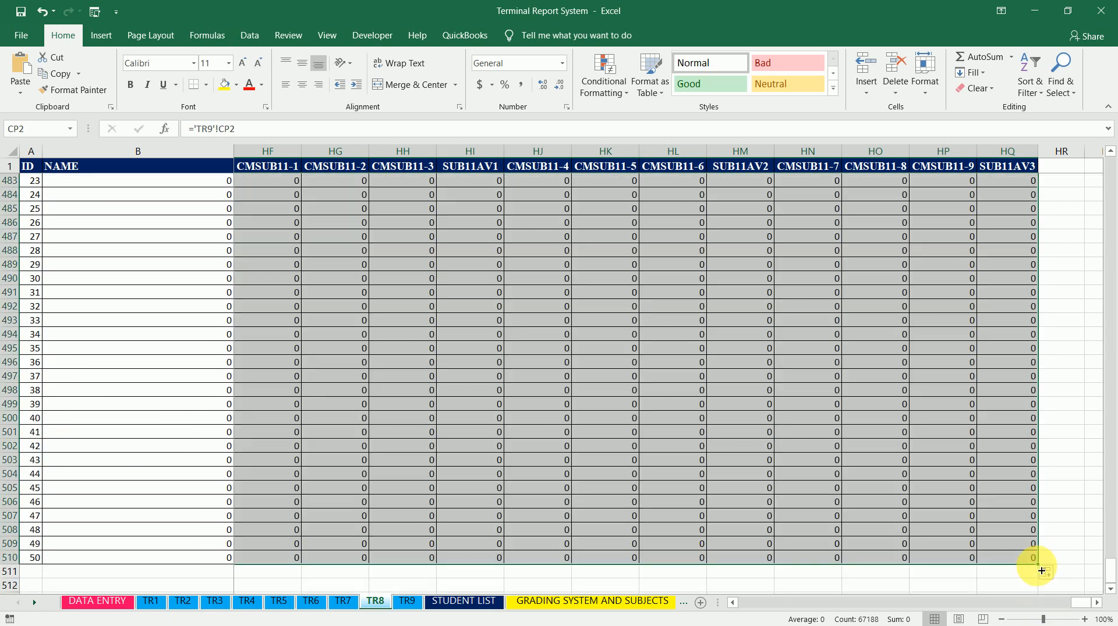
Switch to sheet TR9 and save the workbook
{"action": "left_click", "coordinate": [407, 601]}
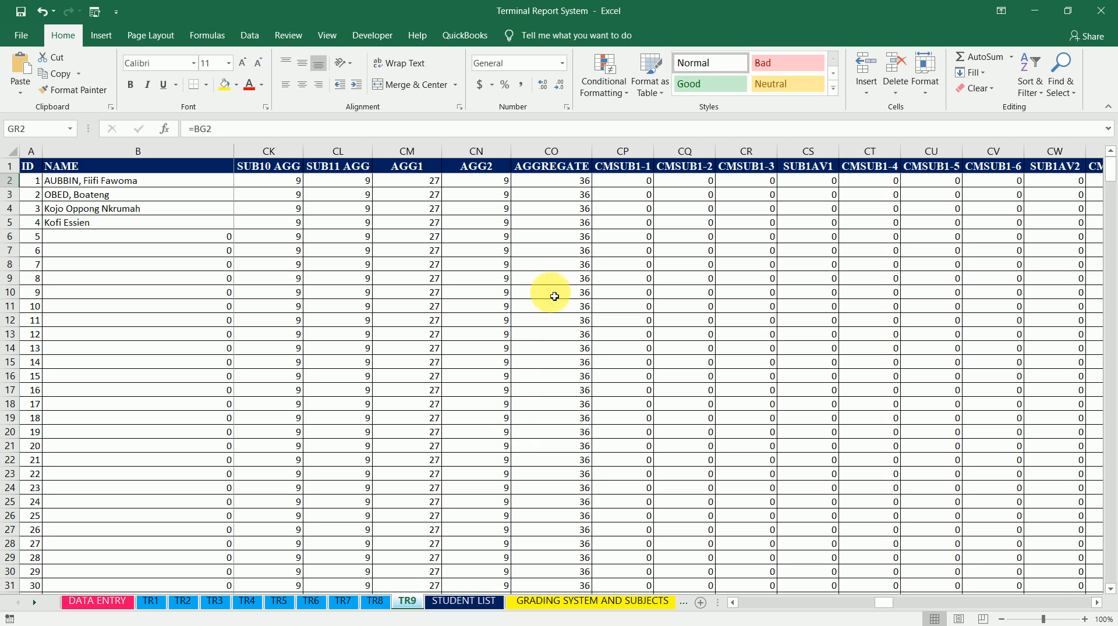
{"action": "left_click", "coordinate": [20, 12]}
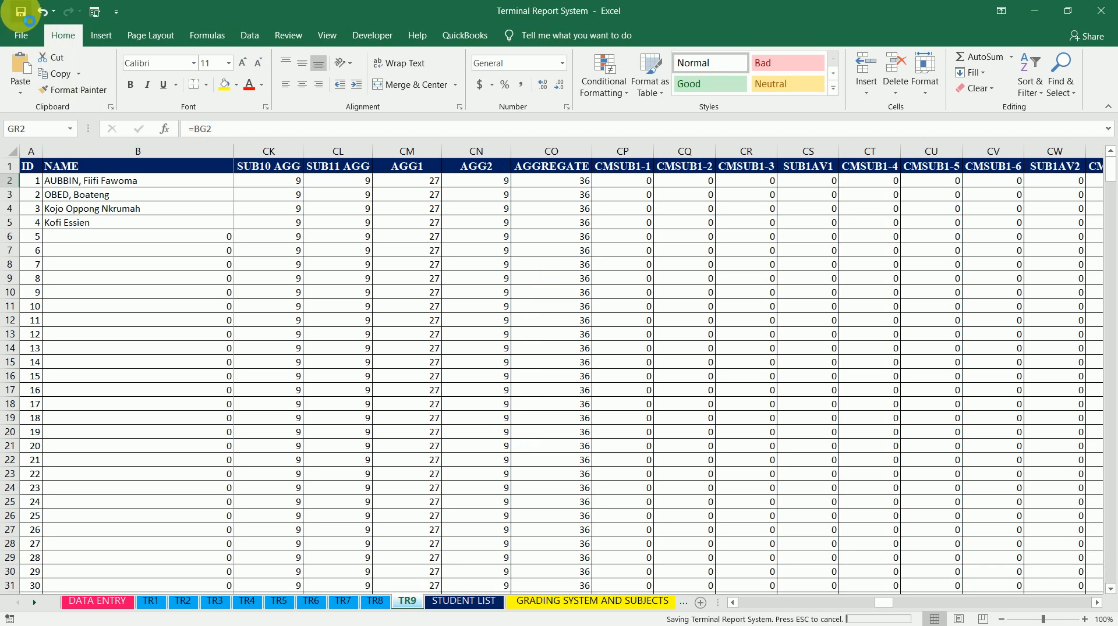